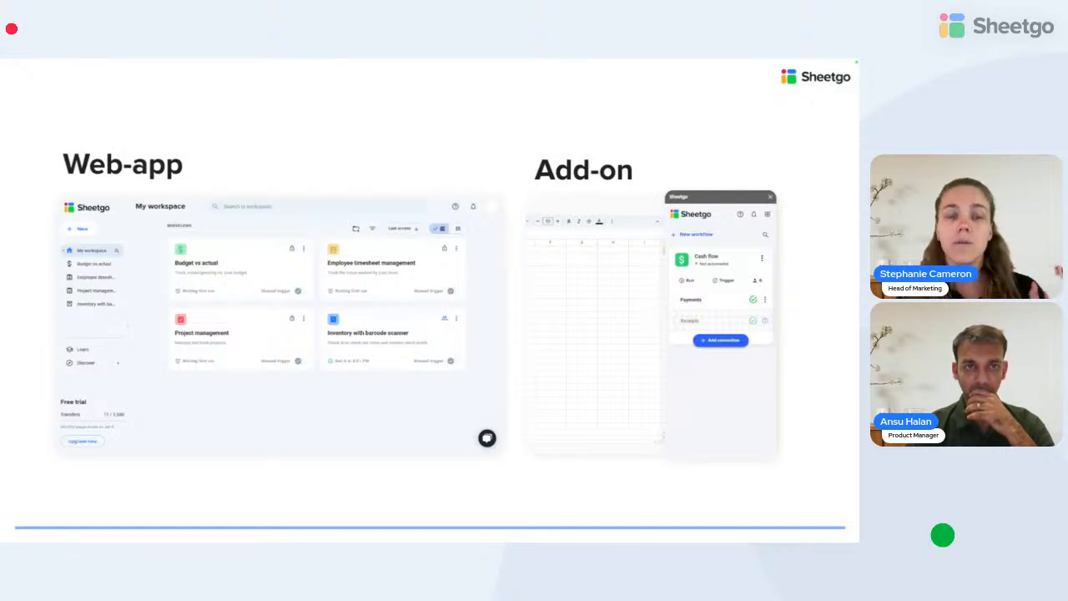
# - Advance from the Web-app / Add-on comparison slide to the DEMO slide
pyautogui.press('Right')
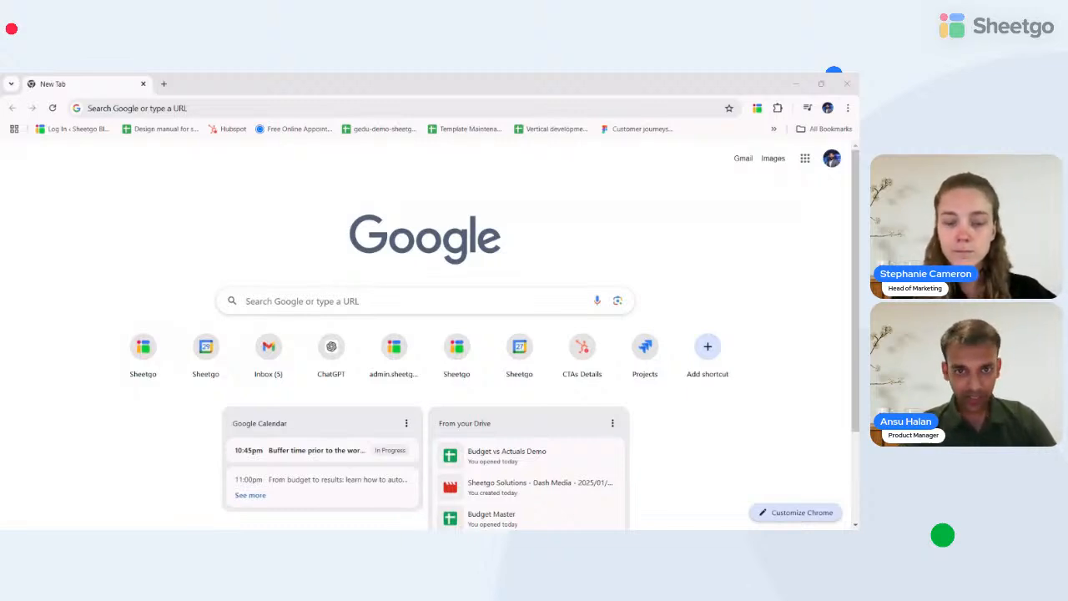
# - Create a new blank Google Sheets spreadsheet via sheet.new and dismiss the Tables panel
pyautogui.click(404, 109)
pyautogui.write('s')
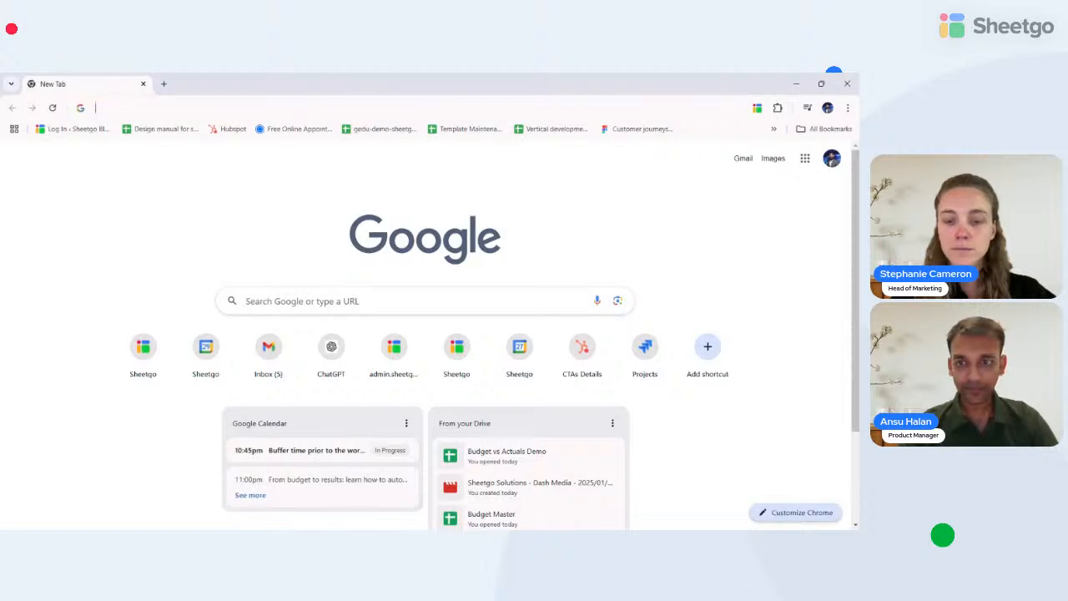
pyautogui.write('heet')
pyautogui.press('Return')
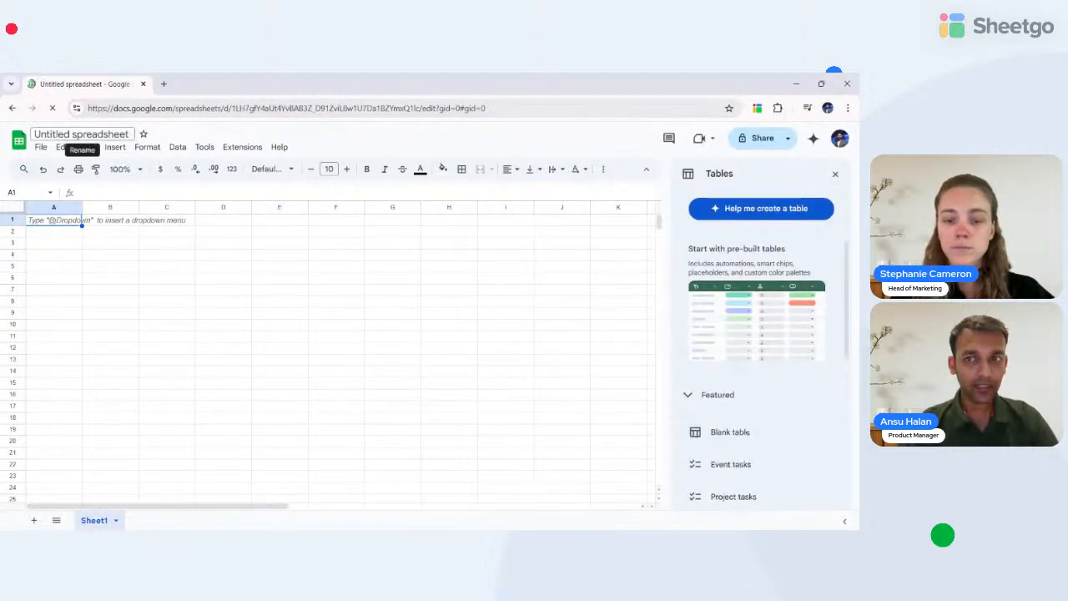
pyautogui.click(835, 174)
# - Title the spreadsheet 'budget vs actuals workshop', correcting the typo in 'workshop'
pyautogui.click(81, 145)
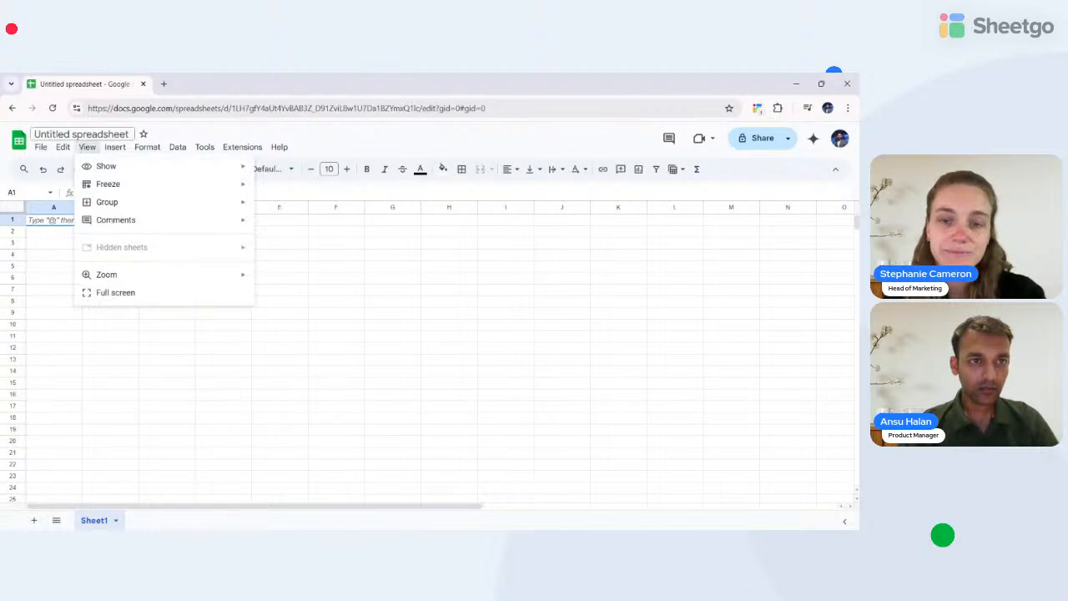
pyautogui.click(70, 134)
pyautogui.write('budg')
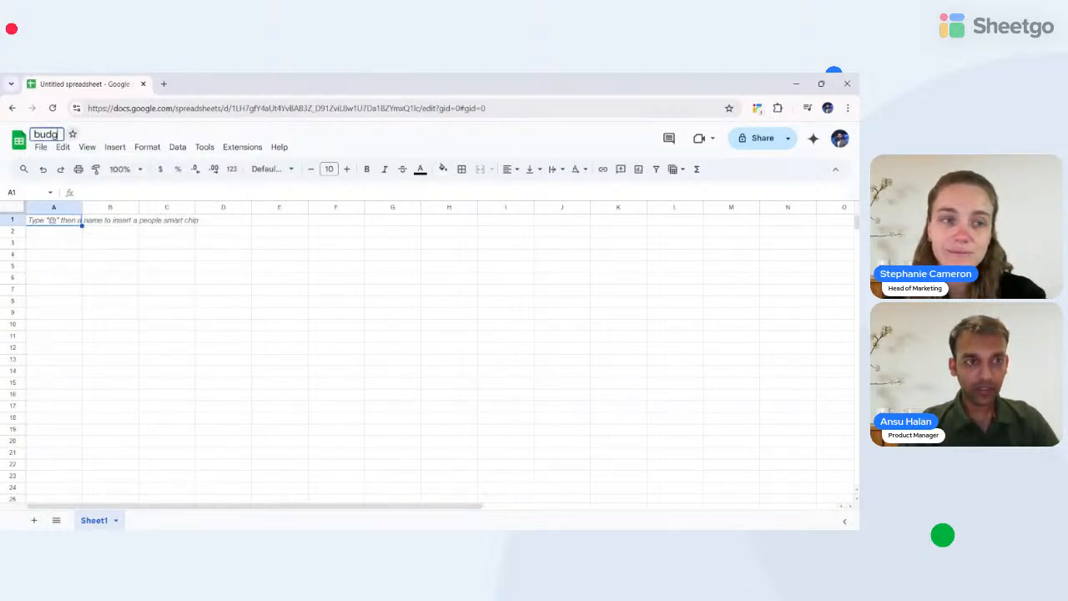
pyautogui.write('et vs actuals')
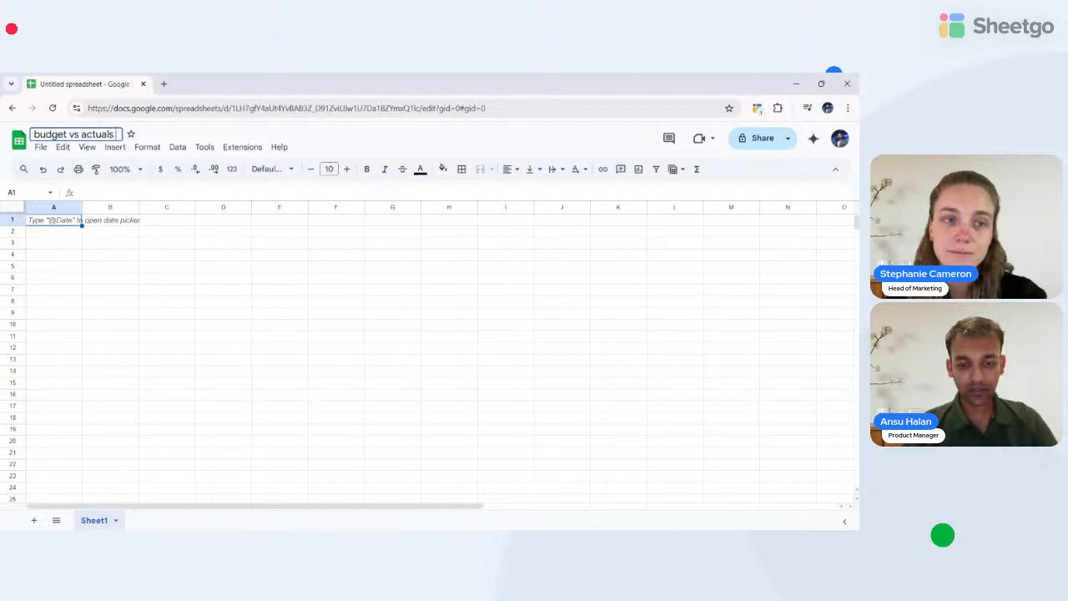
pyautogui.write(' workd')
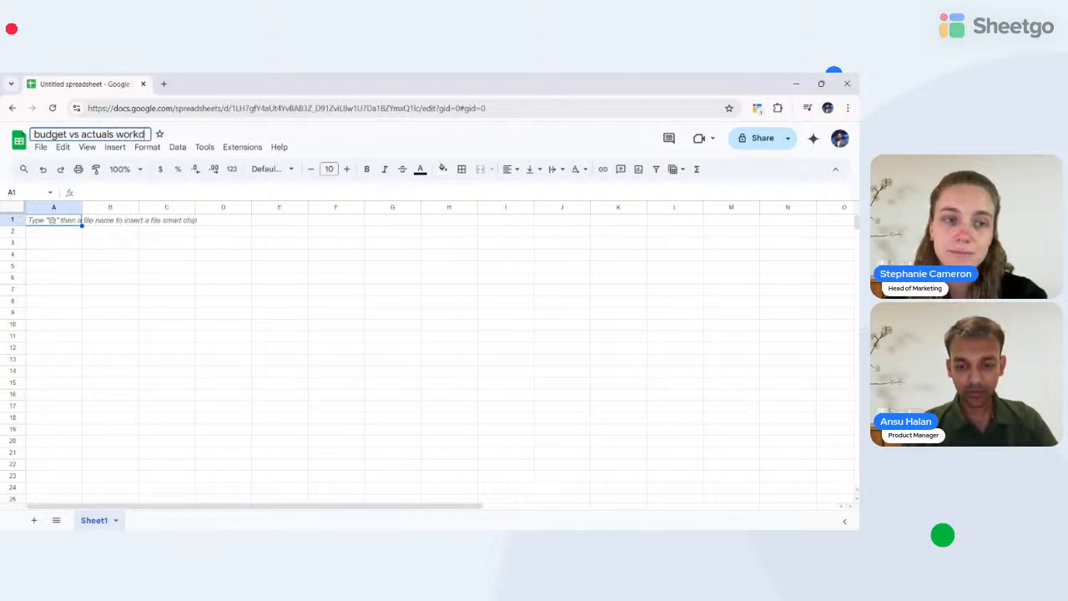
pyautogui.press('BackSpace')
pyautogui.write('hop')
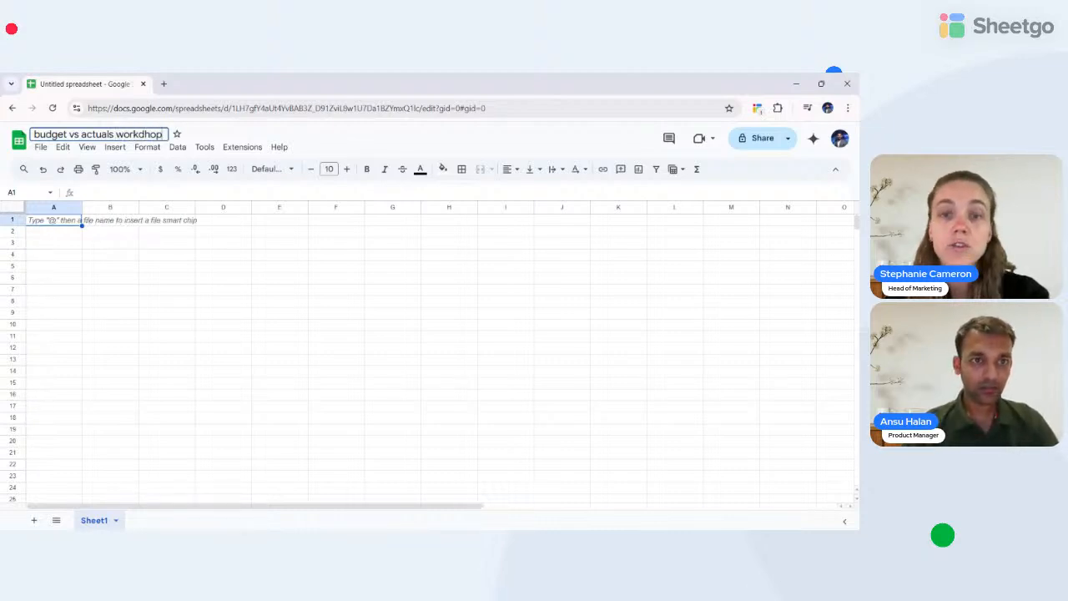
pyautogui.press('BackSpace')
pyautogui.press('BackSpace')
pyautogui.press('BackSpace')
pyautogui.press('BackSpace')
pyautogui.write('shop')
pyautogui.press('Return')
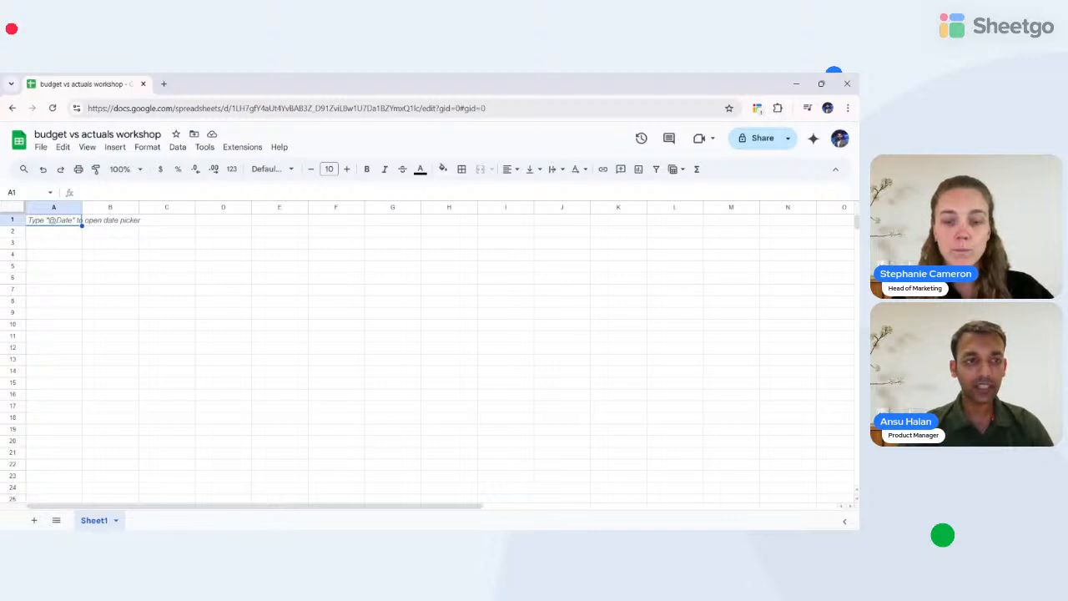
pyautogui.click(64, 232)
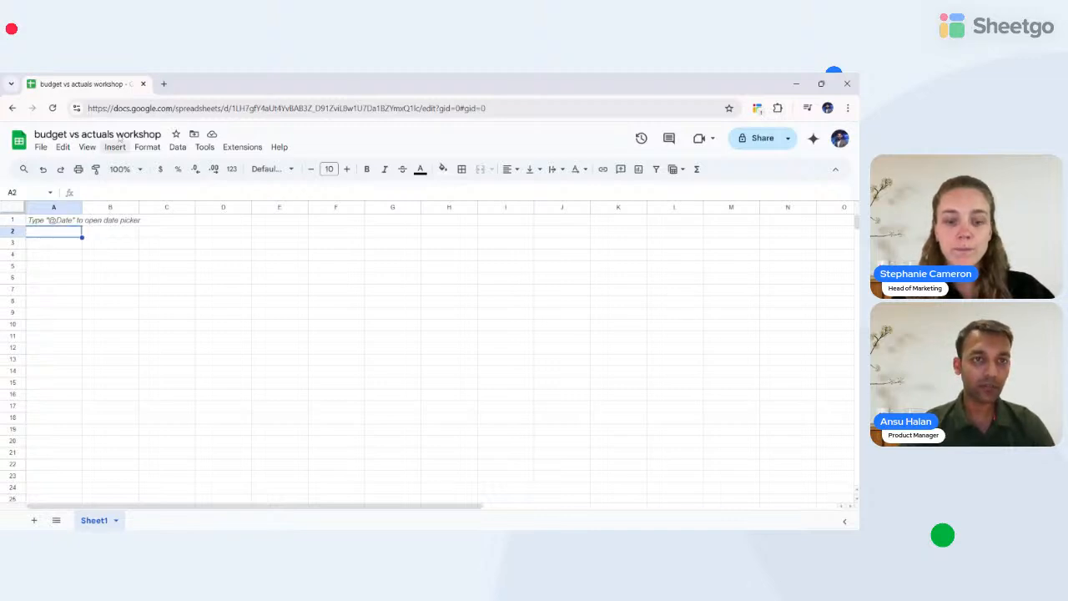
# - Load app.sheetgo.com in a new tab and create a blank workflow, Untitled workflow 13
pyautogui.click(164, 84)
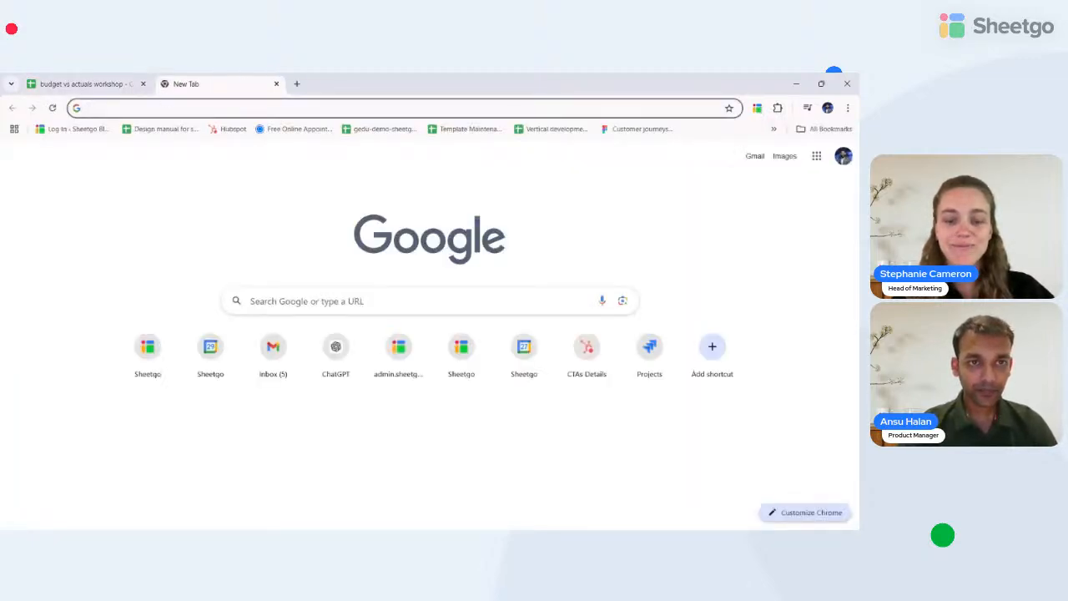
pyautogui.write('app.sheetgo.com')
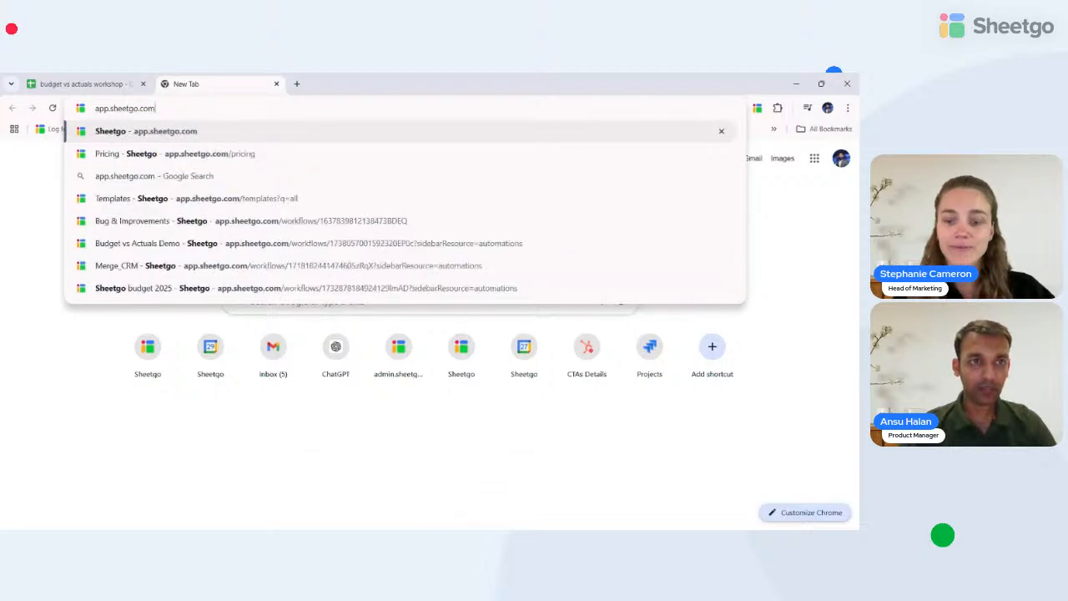
pyautogui.press('Return')
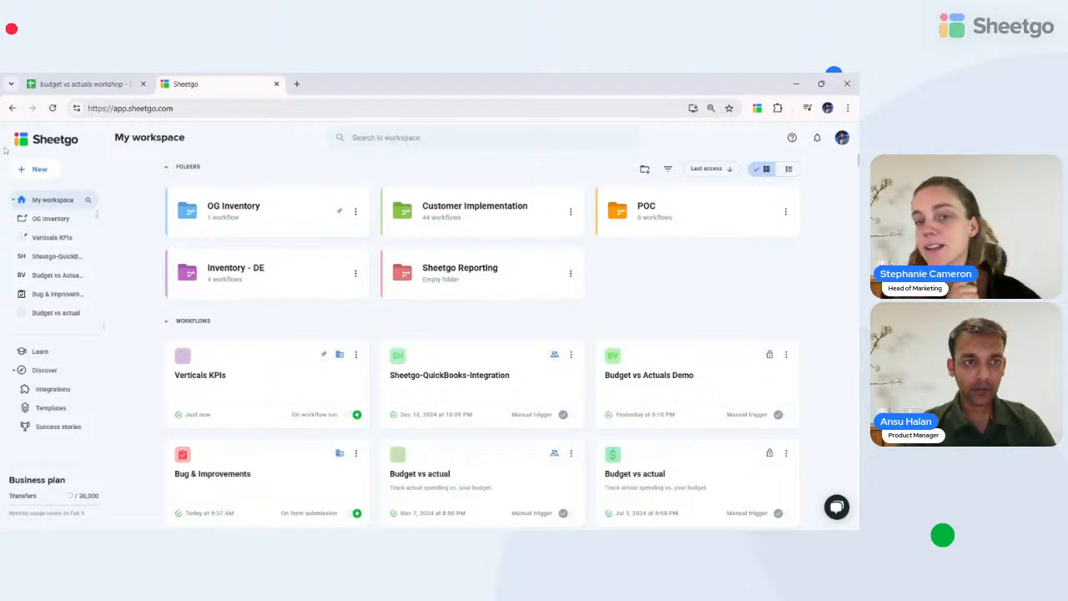
pyautogui.click(29, 171)
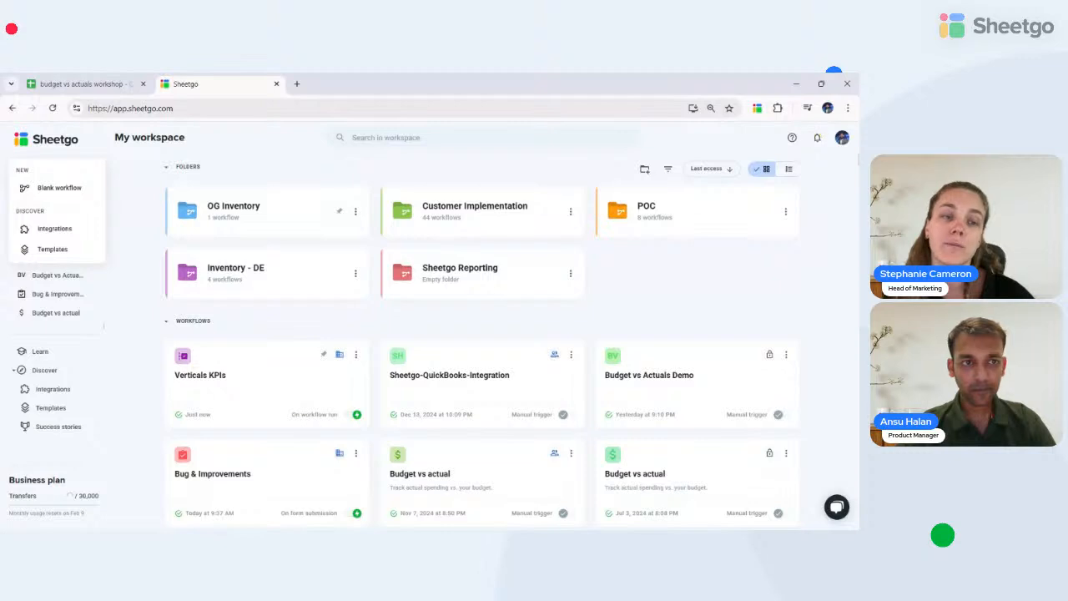
pyautogui.click(58, 192)
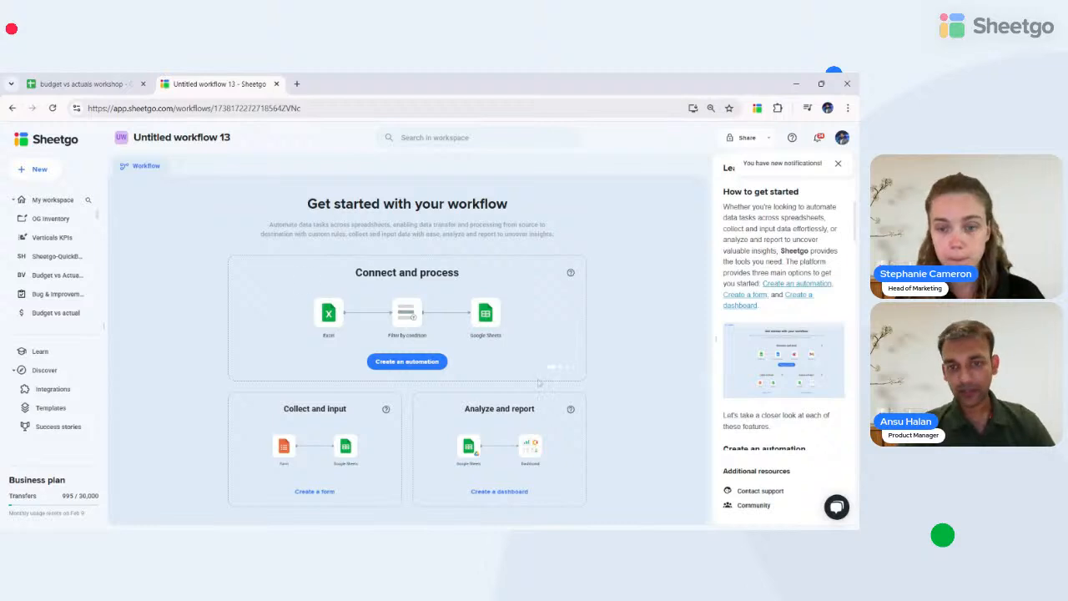
# - Start a new automation with the Google Sheets file 'Budget Master' as its source
pyautogui.click(405, 363)
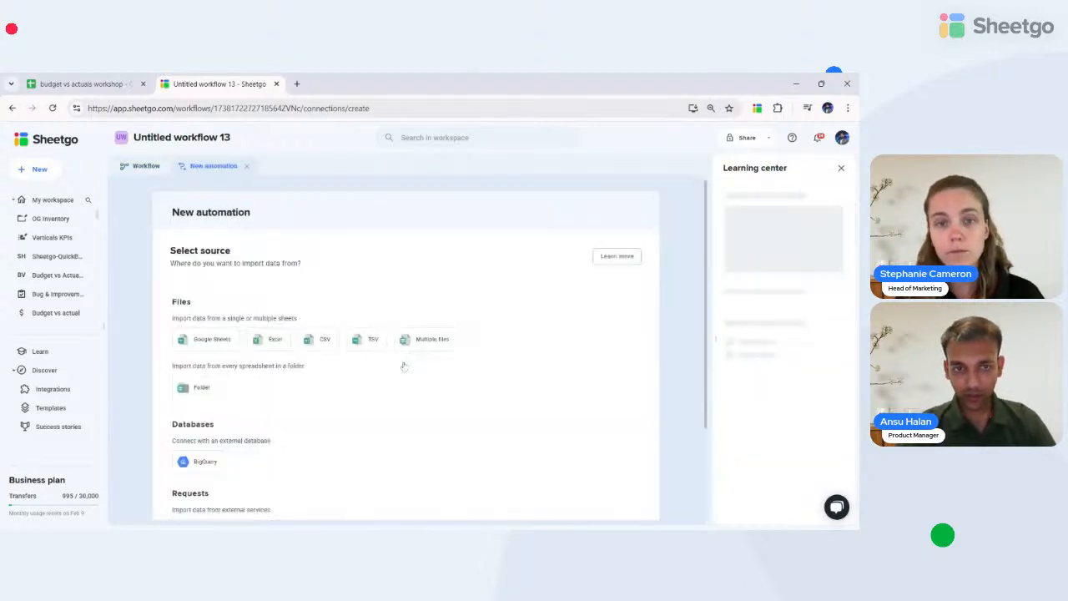
pyautogui.click(184, 345)
pyautogui.click(317, 331)
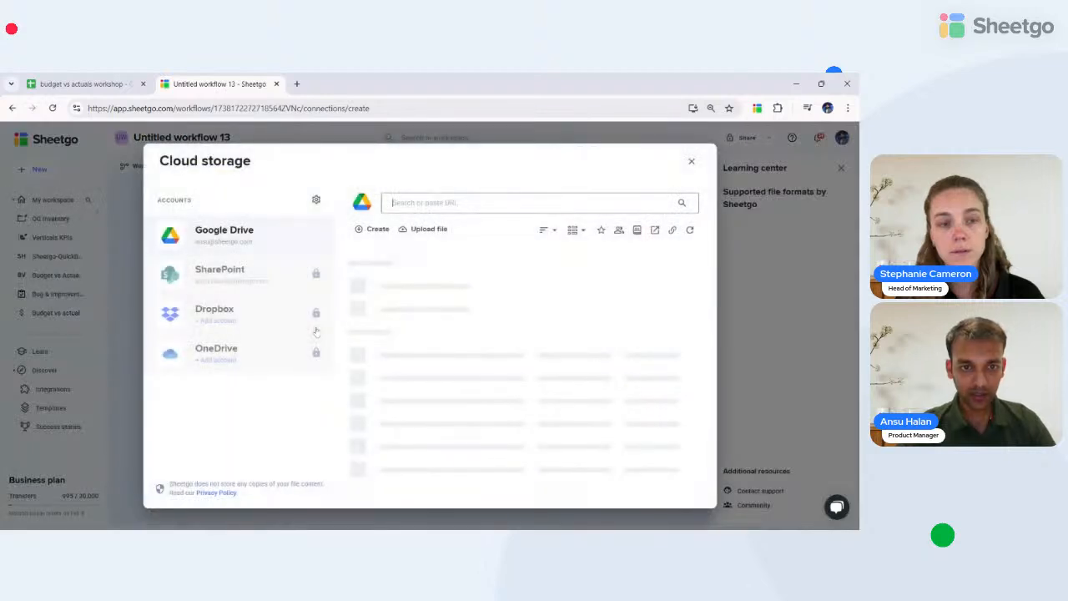
pyautogui.write('bu')
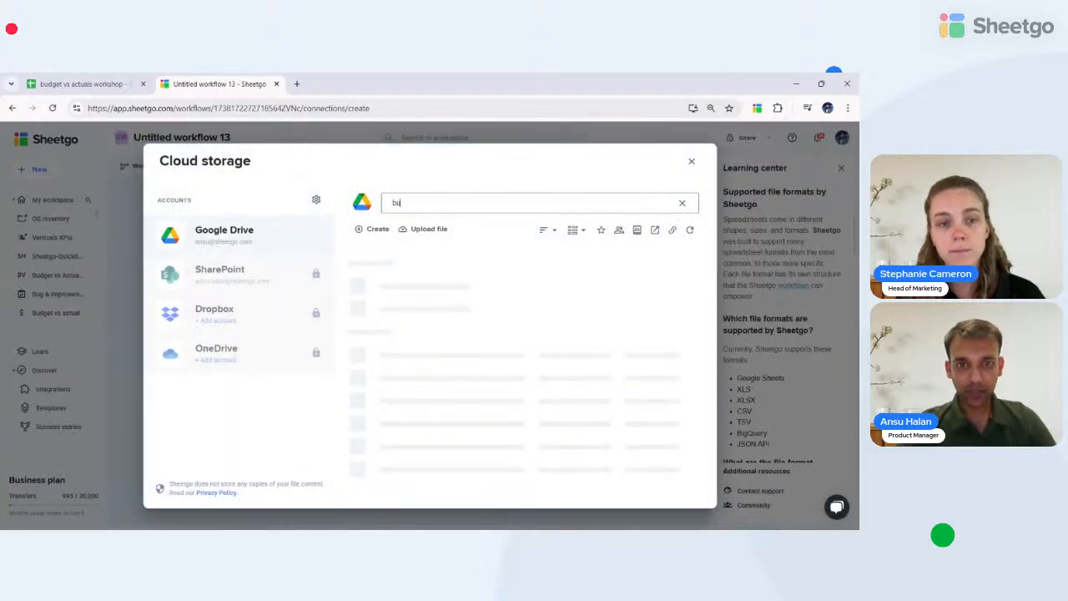
pyautogui.write('dget maa')
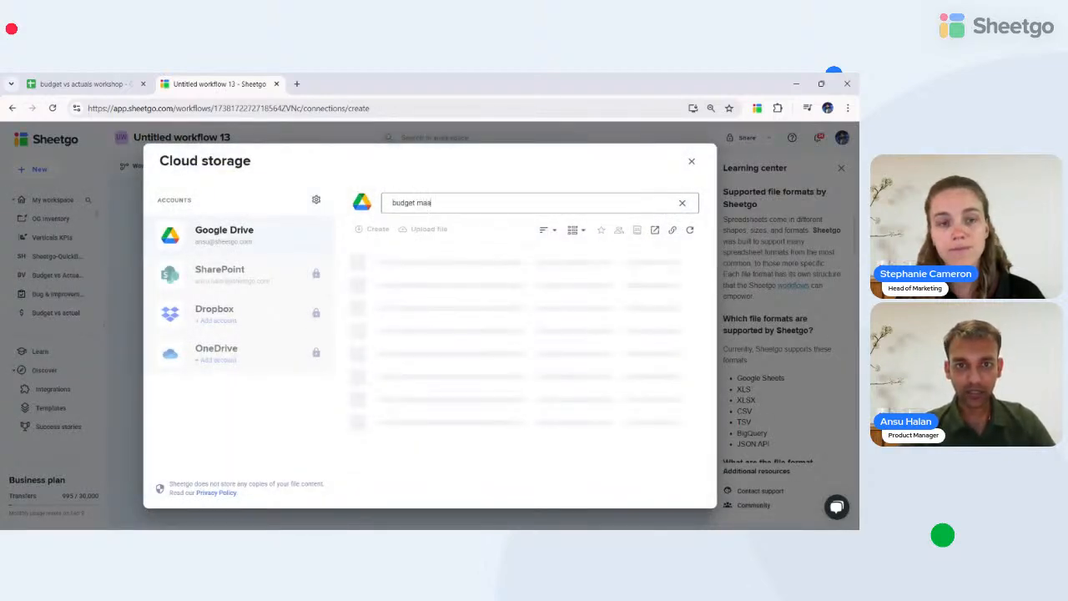
pyautogui.press('BackSpace')
pyautogui.write('s')
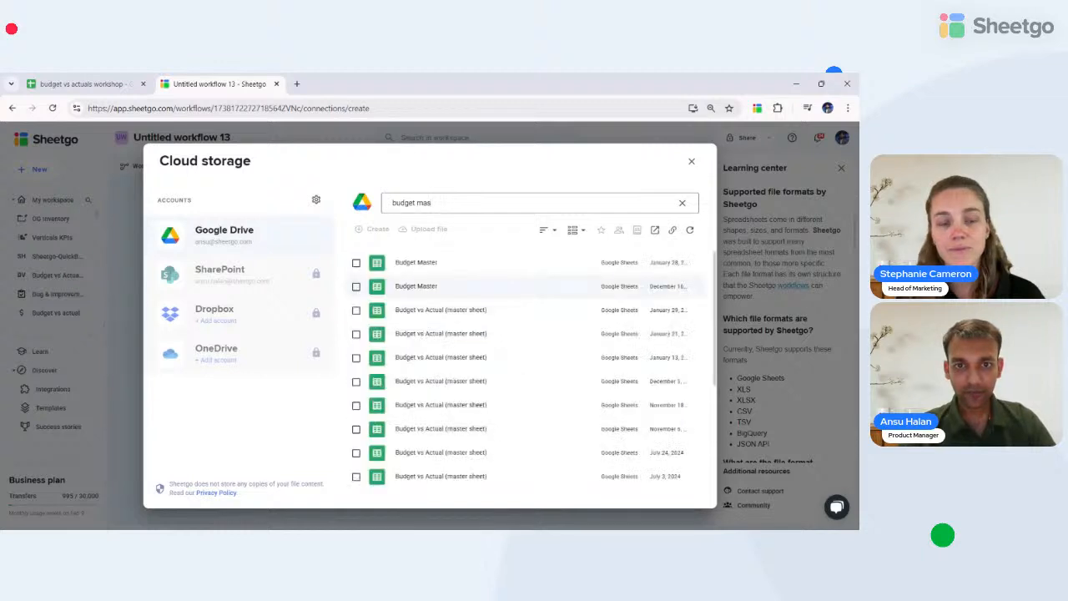
pyautogui.click(355, 264)
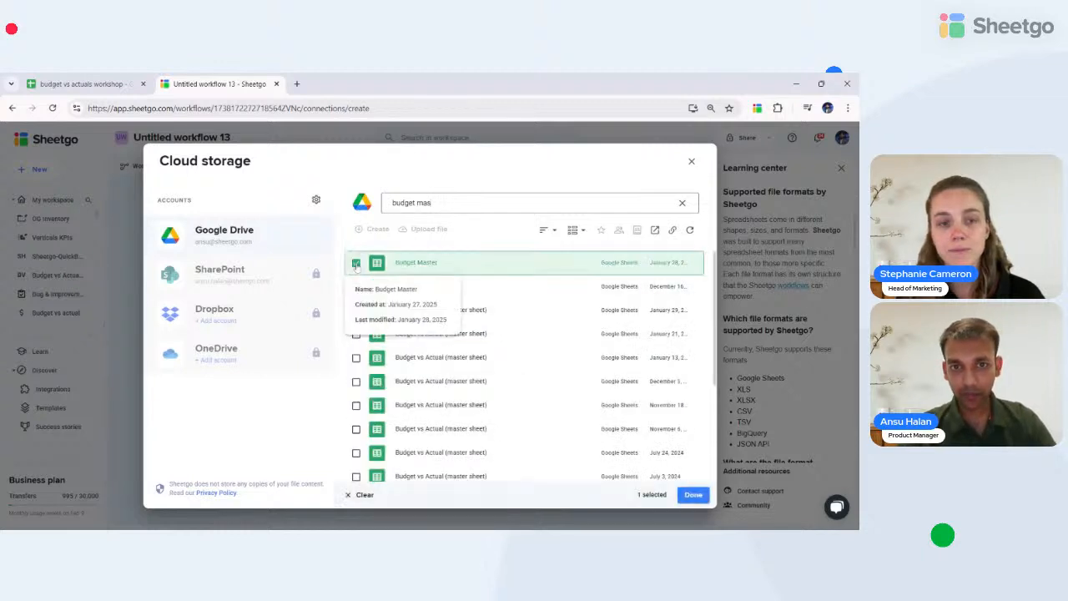
pyautogui.click(693, 494)
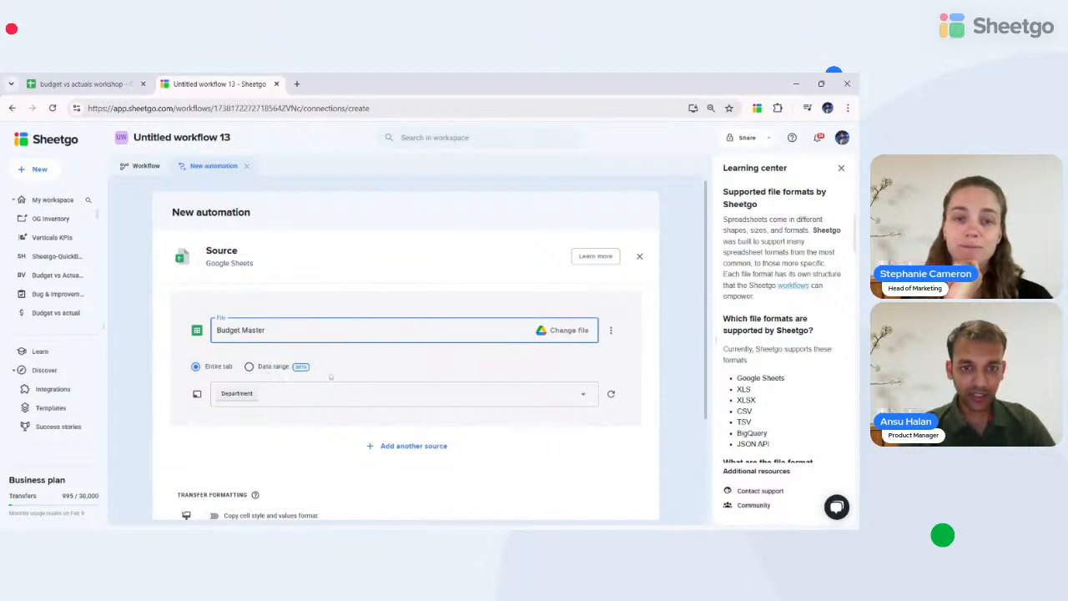
# - Choose only the 'Data prep - Export to Template' tab as the source tab
pyautogui.click(332, 405)
pyautogui.click(332, 405)
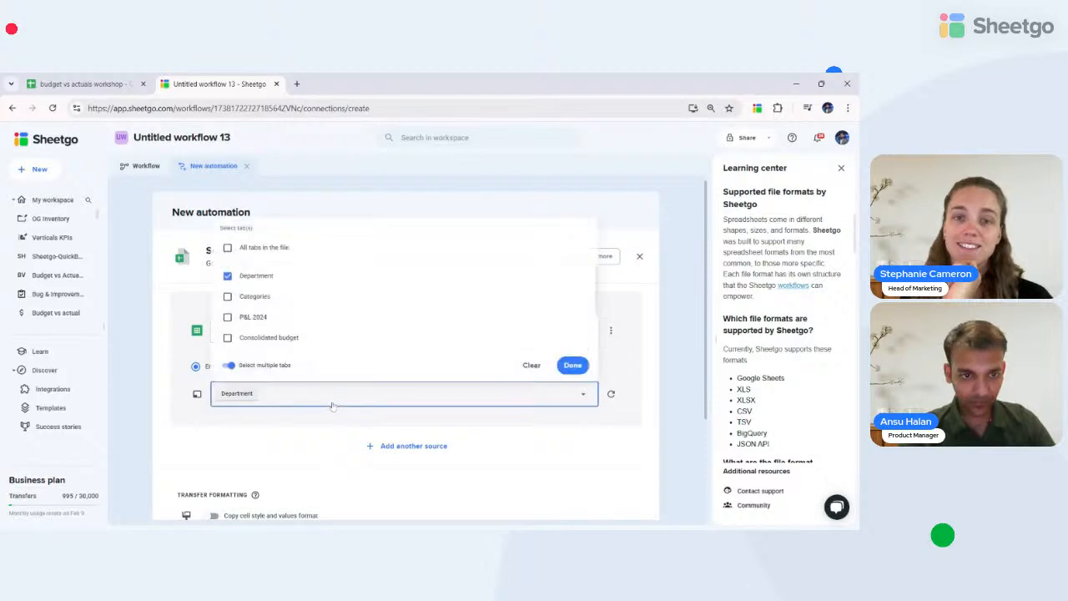
pyautogui.click(227, 276)
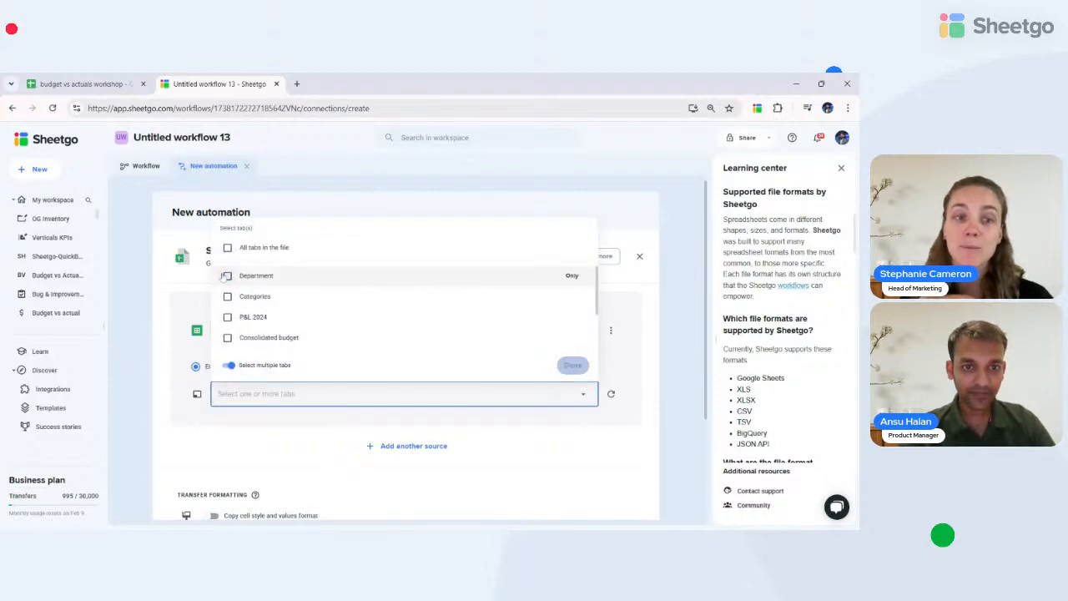
pyautogui.click(227, 338)
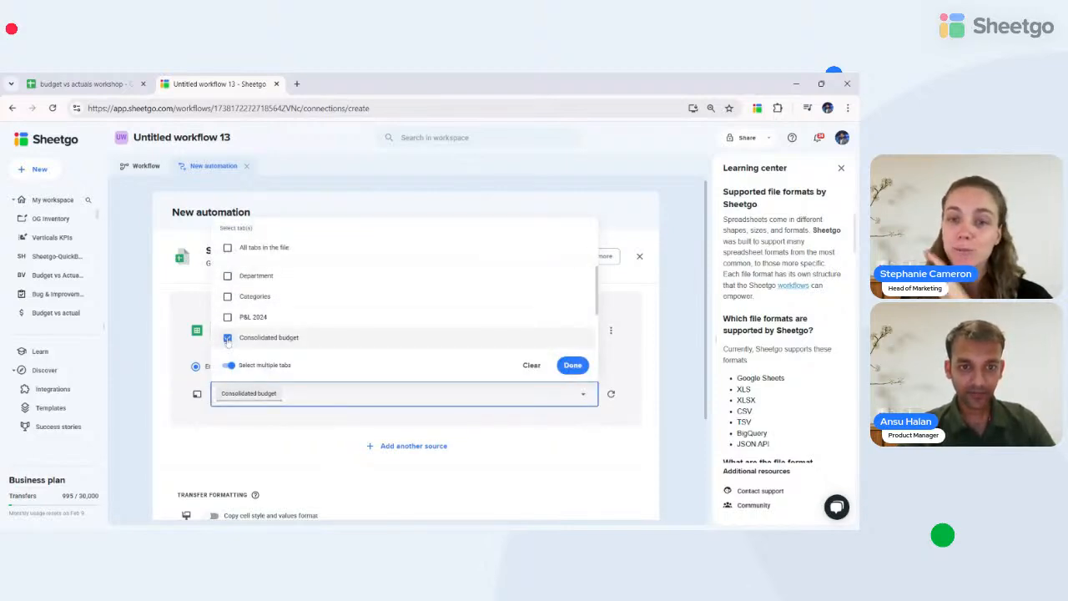
pyautogui.scroll(-2, 228, 340)
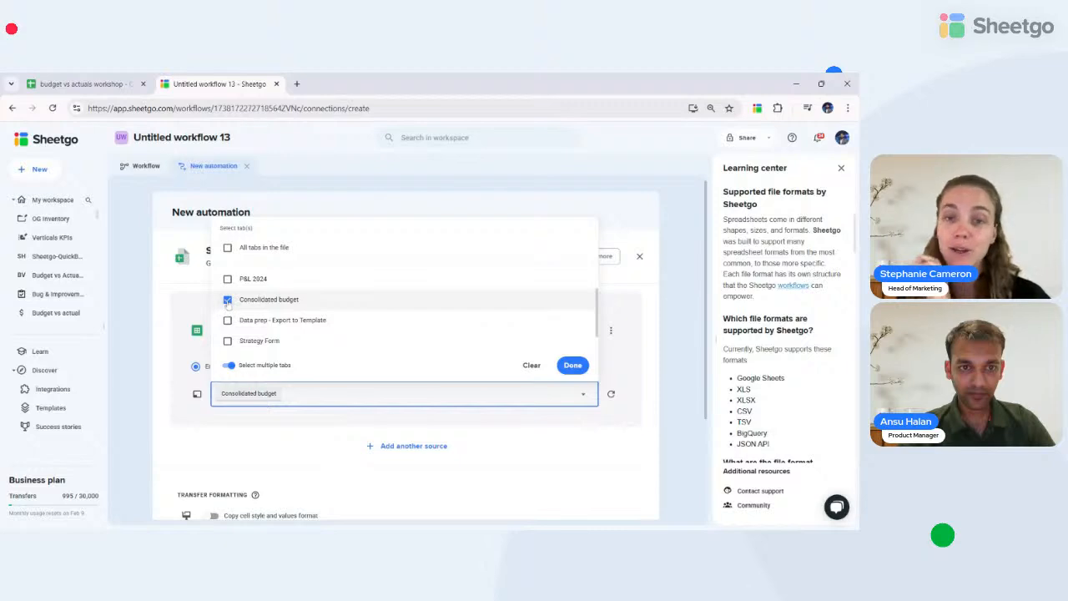
pyautogui.click(227, 323)
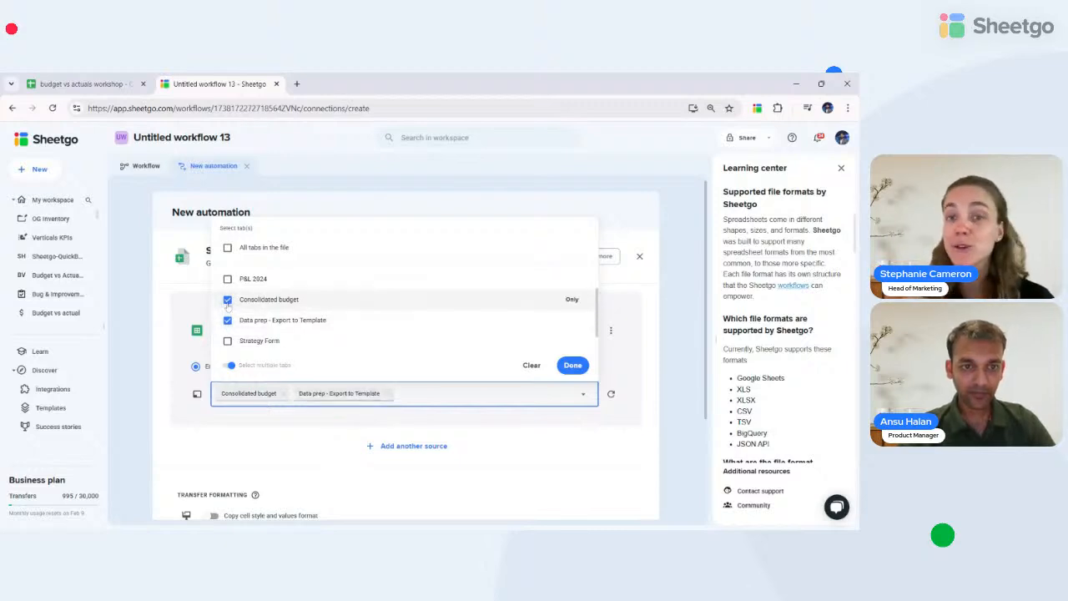
pyautogui.click(226, 301)
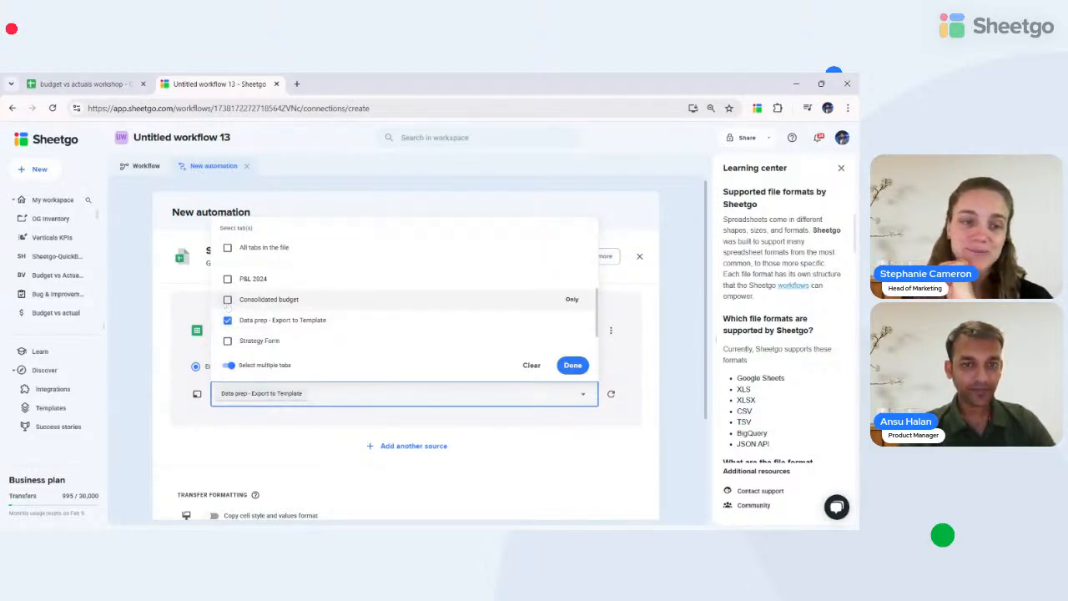
pyautogui.click(227, 300)
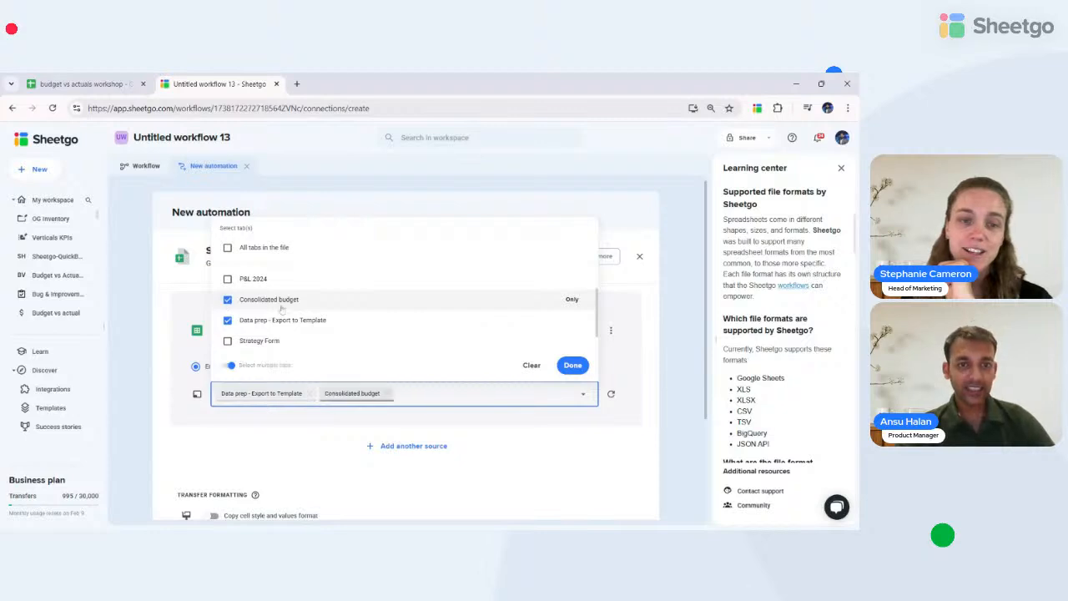
pyautogui.click(227, 299)
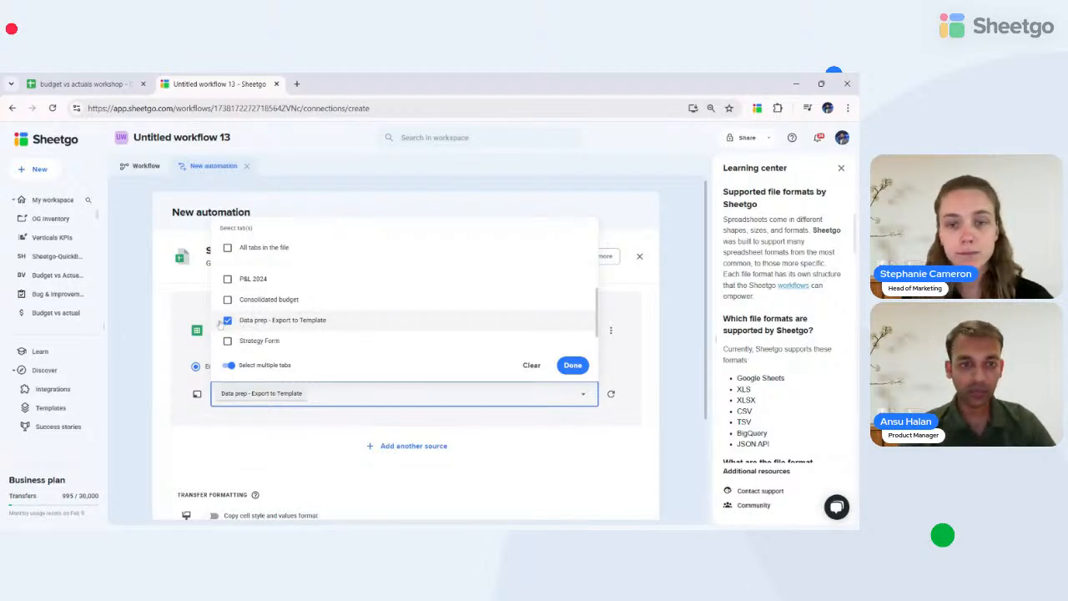
pyautogui.click(573, 367)
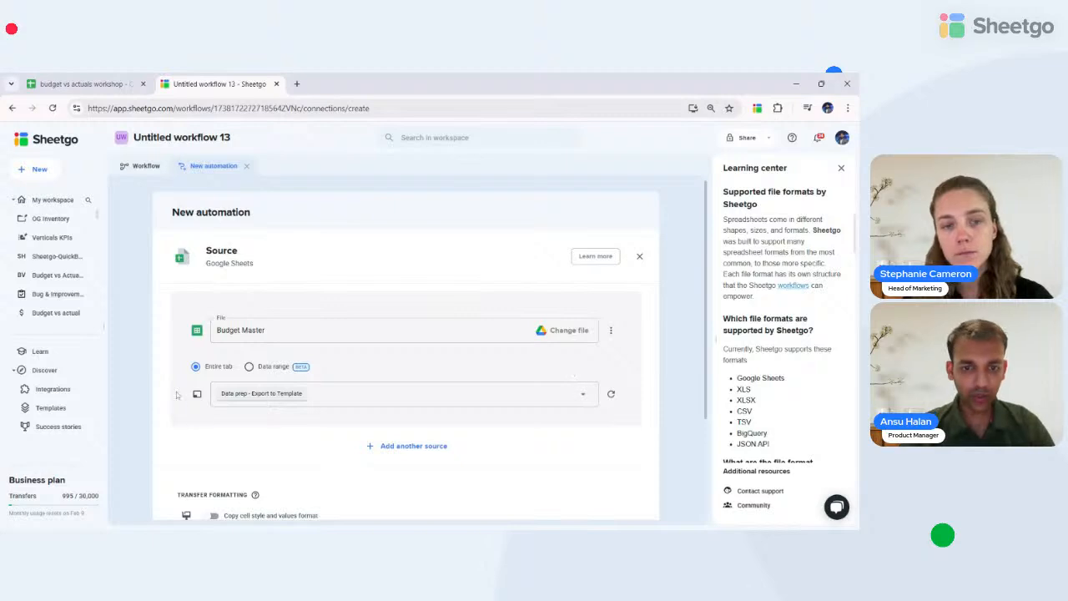
# - Set the destination to the existing Google Sheets file 'budget vs actuals workshop' using its pasted URL
pyautogui.scroll(-2, 343, 404)
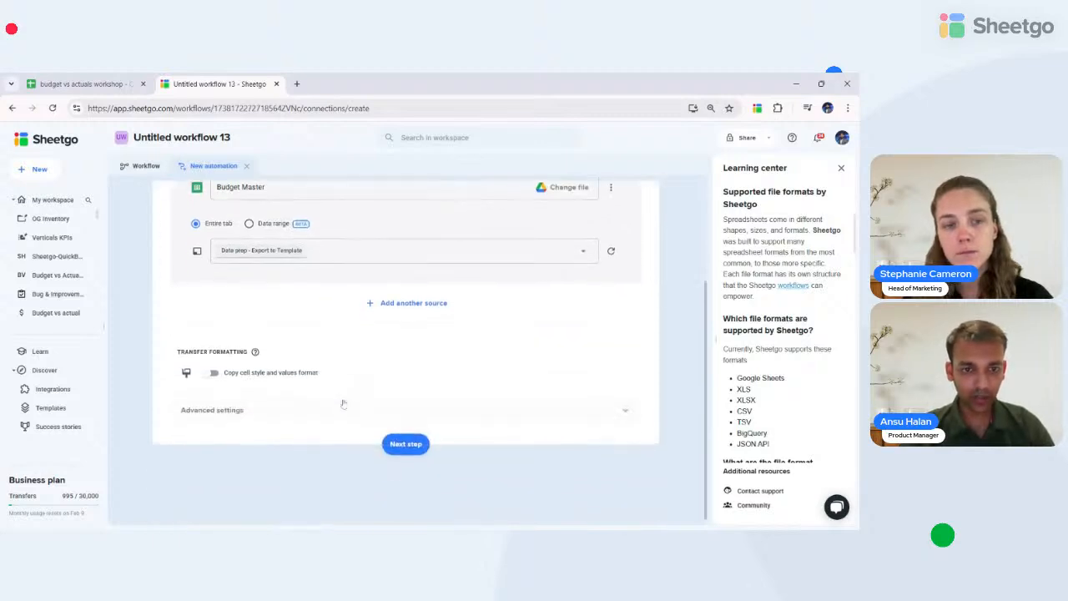
pyautogui.click(406, 449)
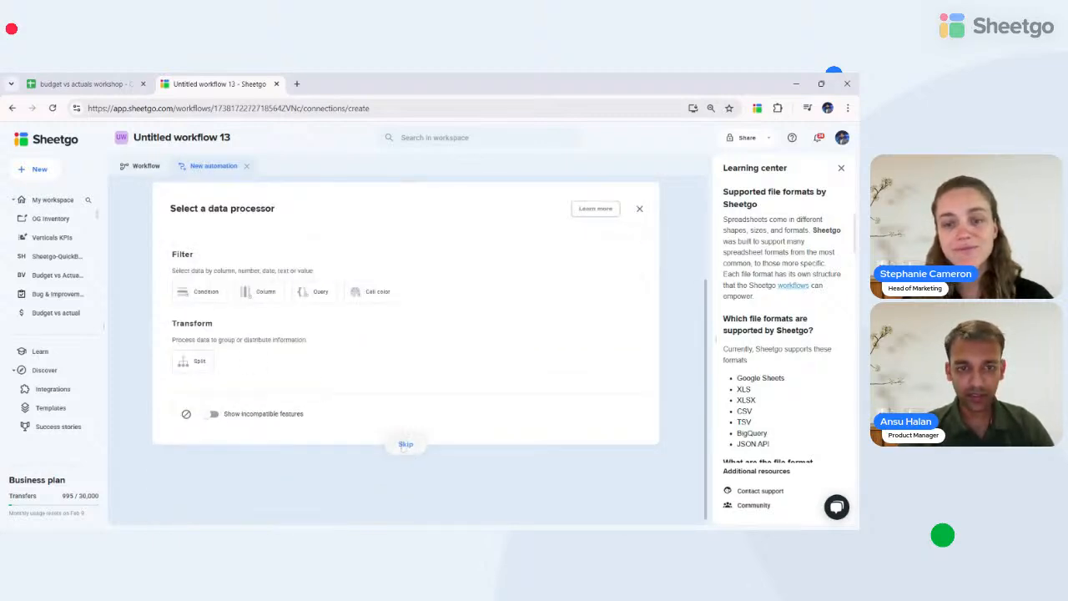
pyautogui.scroll(2, 310, 369)
pyautogui.scroll(-2, 281, 323)
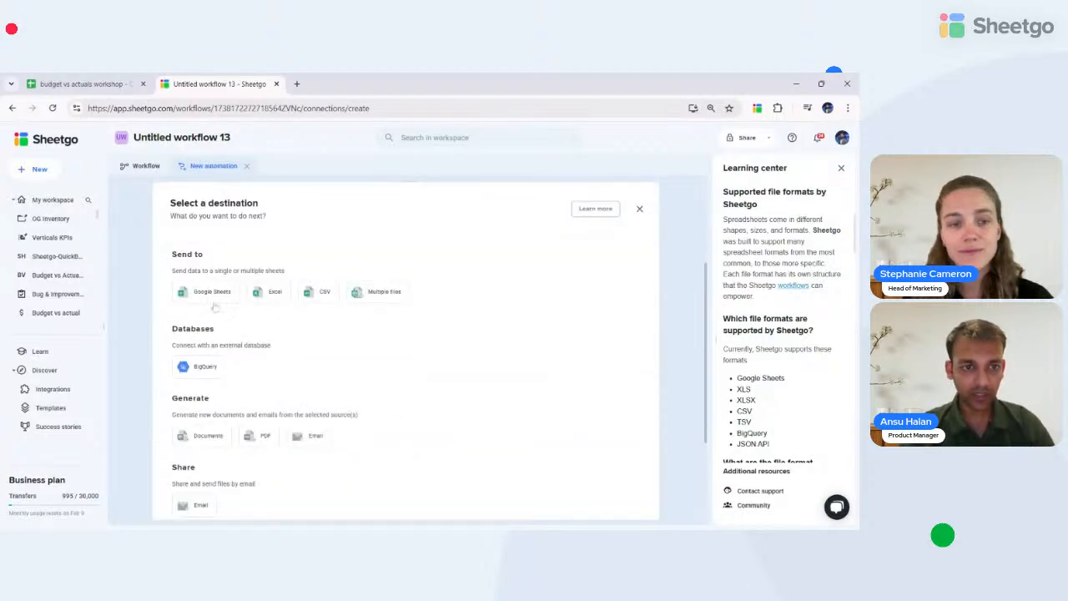
pyautogui.click(202, 294)
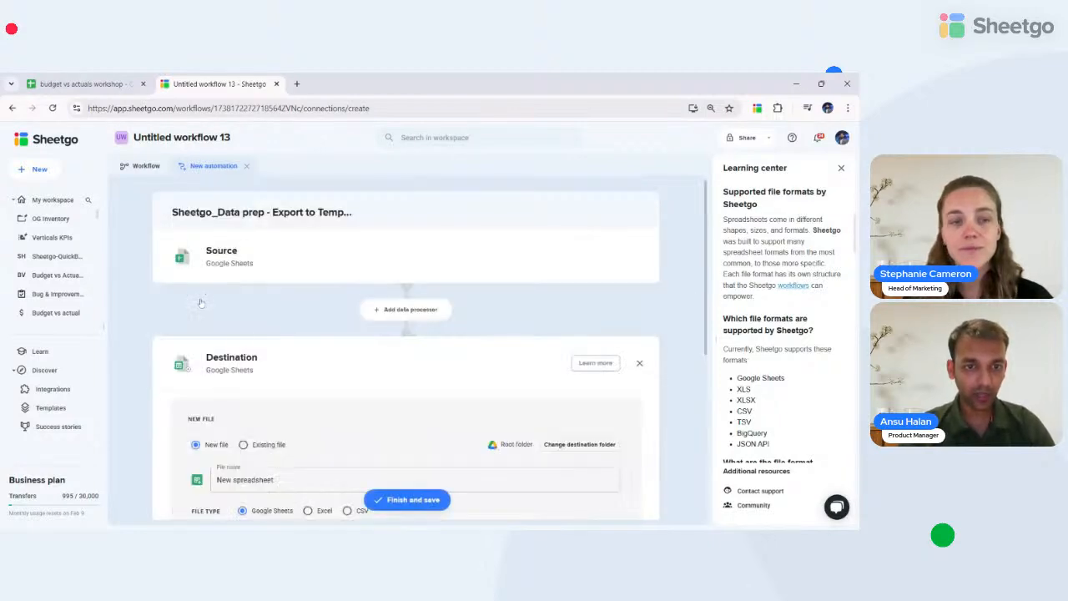
pyautogui.click(240, 386)
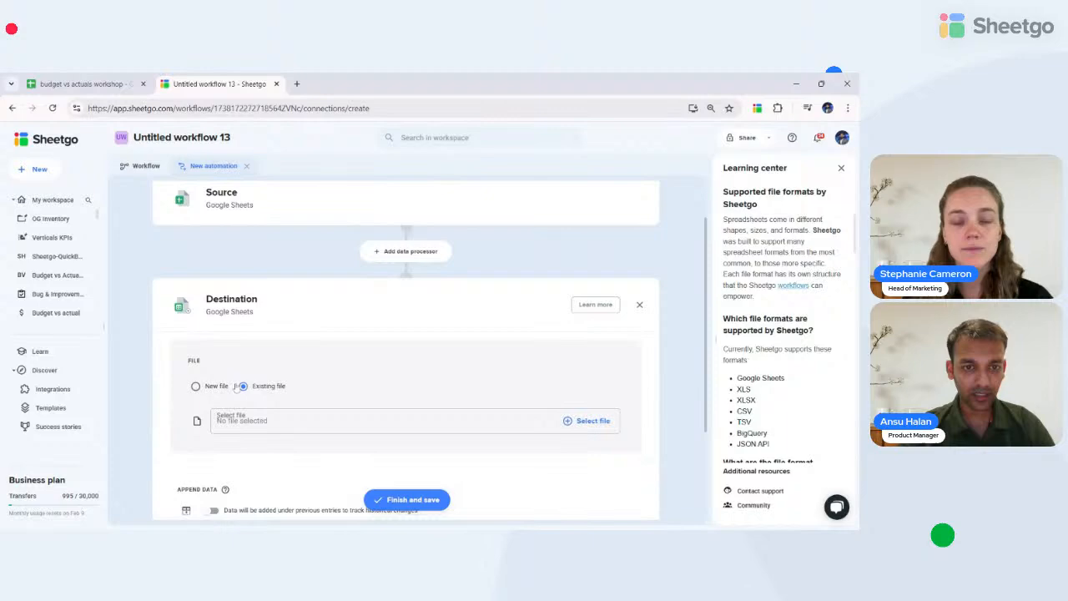
pyautogui.click(267, 422)
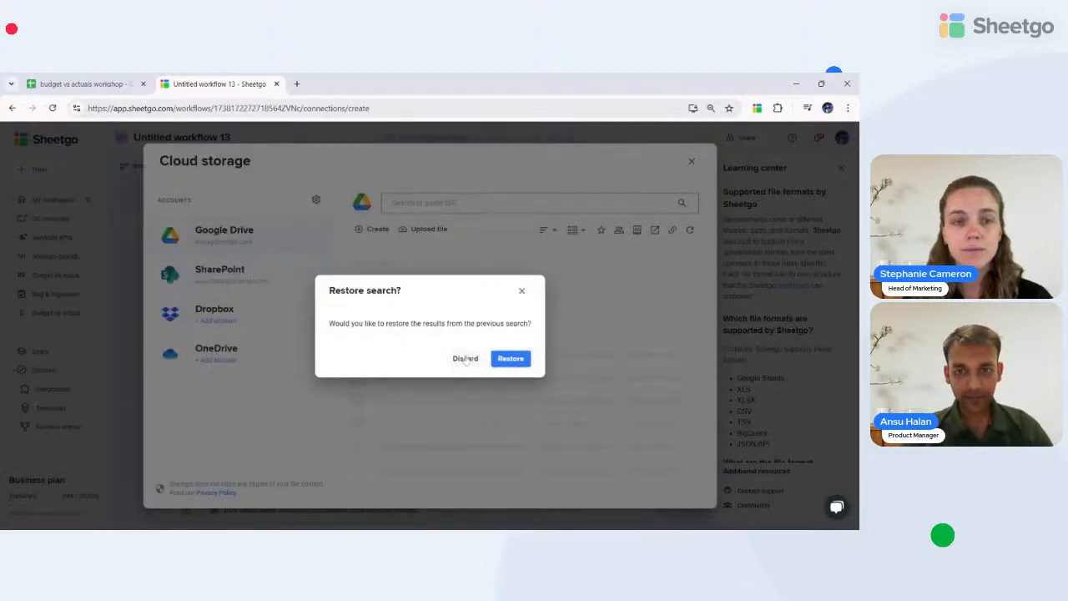
pyautogui.click(468, 359)
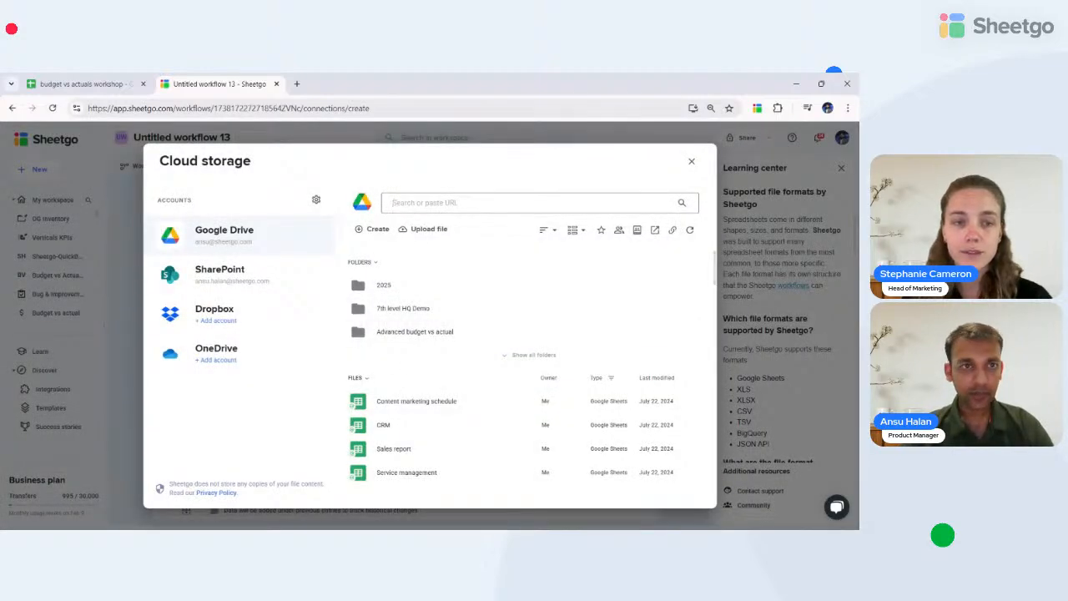
pyautogui.click(60, 82)
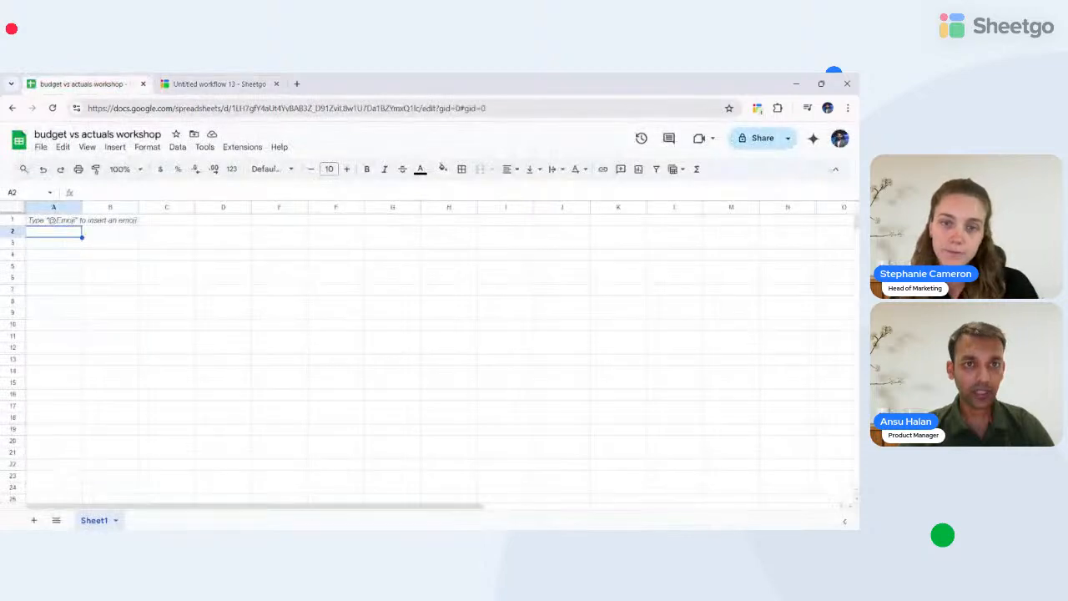
pyautogui.click(251, 108)
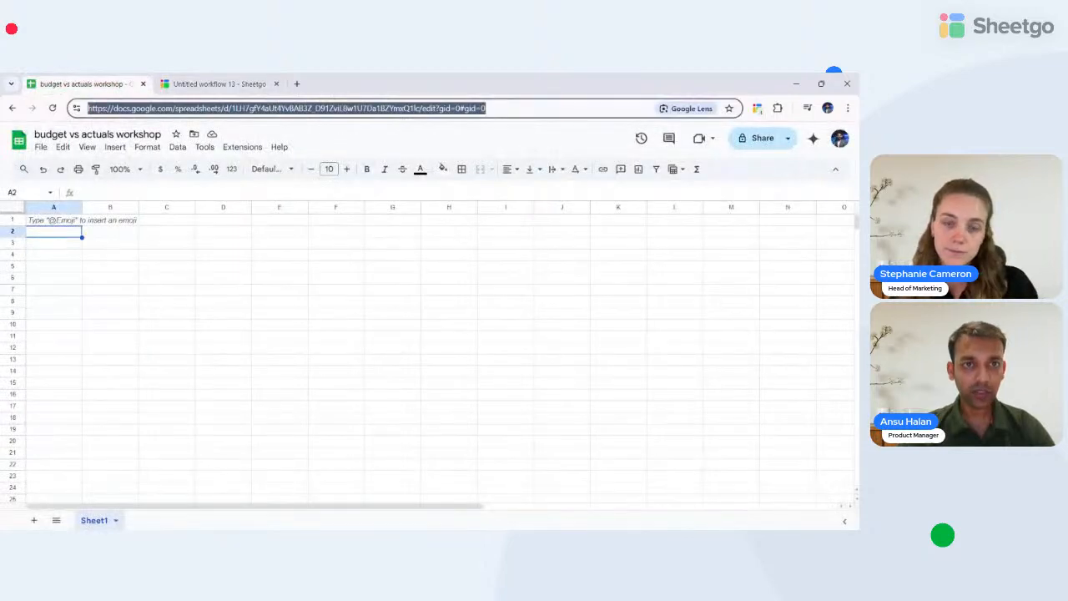
pyautogui.click(224, 83)
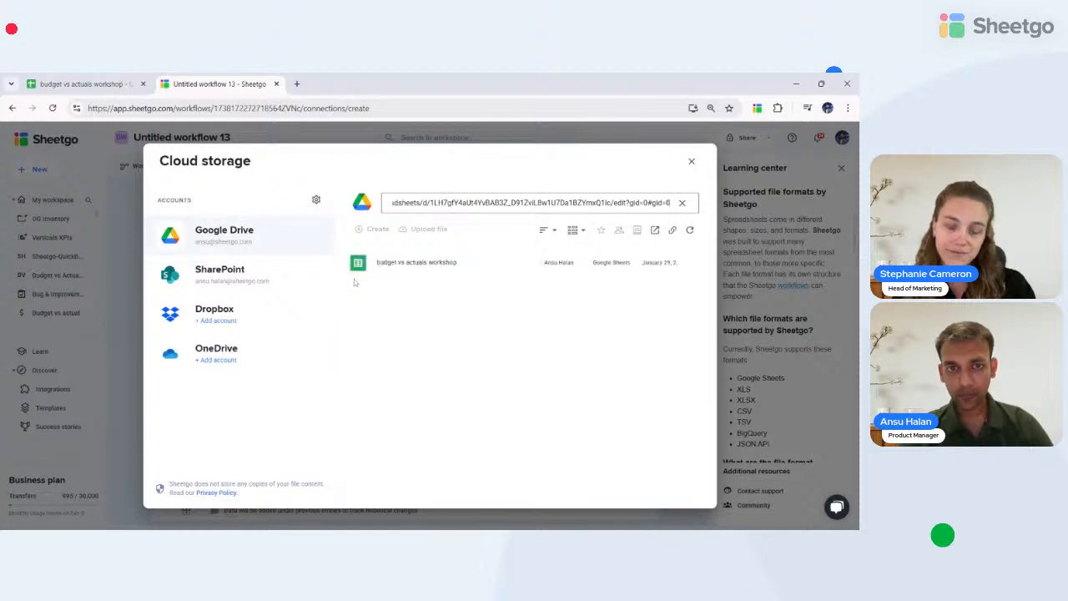
pyautogui.click(401, 269)
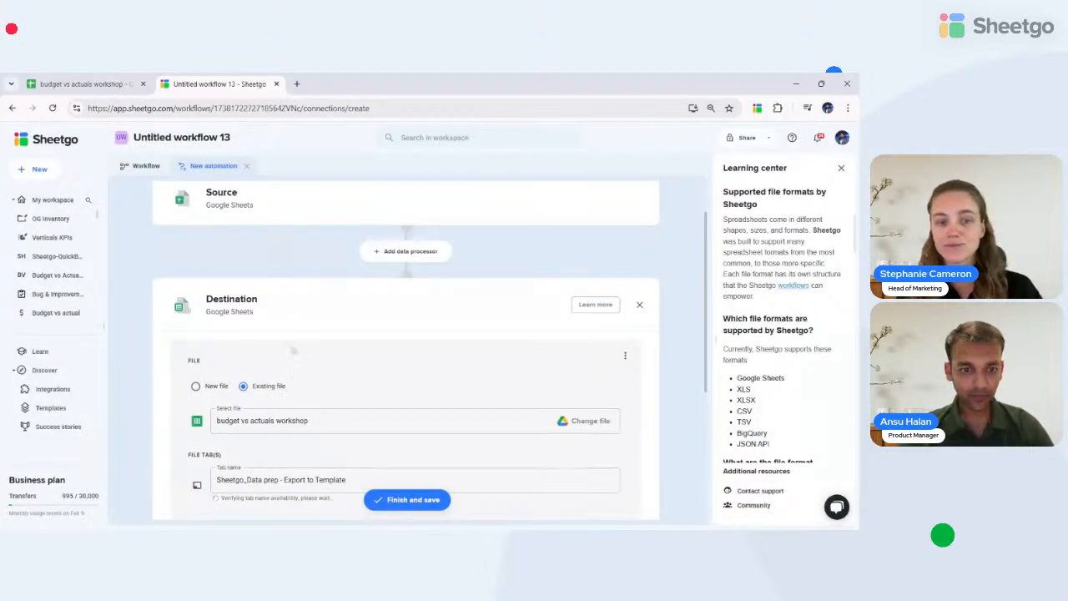
# - Name the destination tab 'Budget for 2025'
pyautogui.scroll(-4, 292, 352)
pyautogui.doubleClick(331, 297)
pyautogui.hotkey('ctrl', 'a')
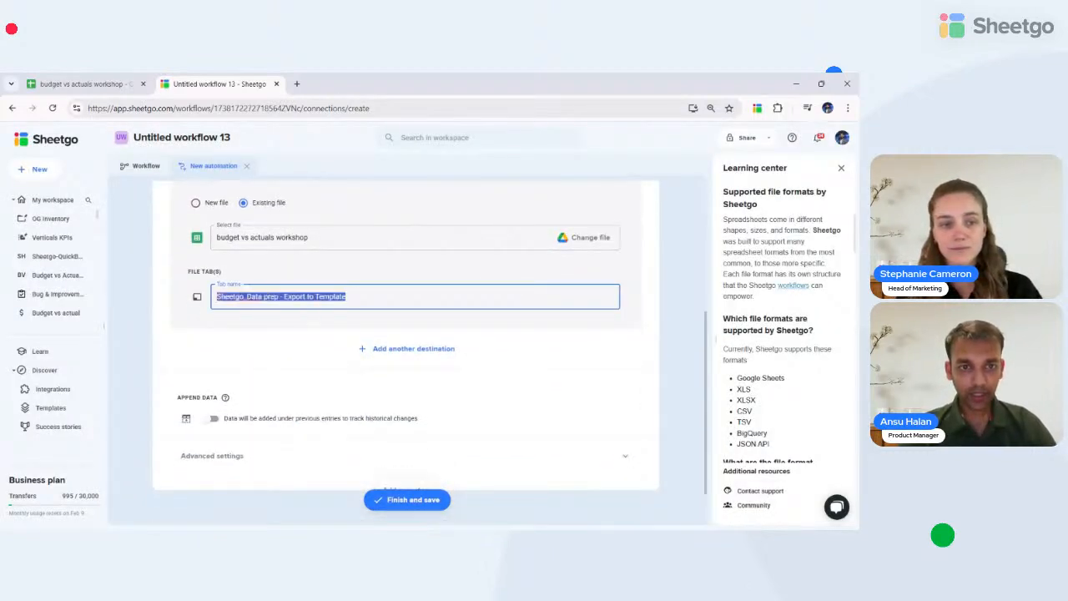
pyautogui.write('budget fo')
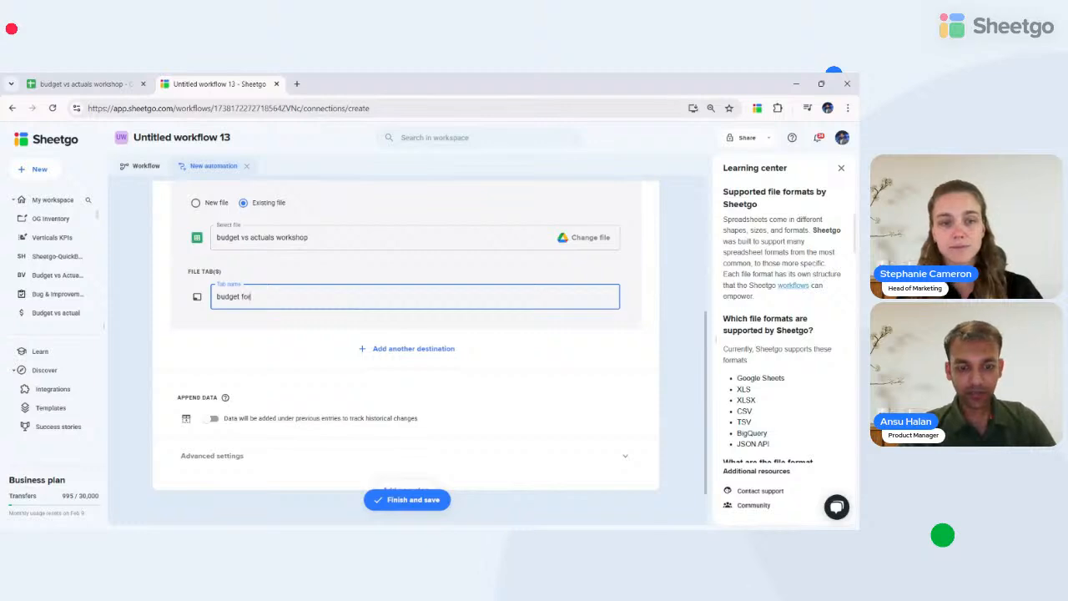
pyautogui.write('r 202')
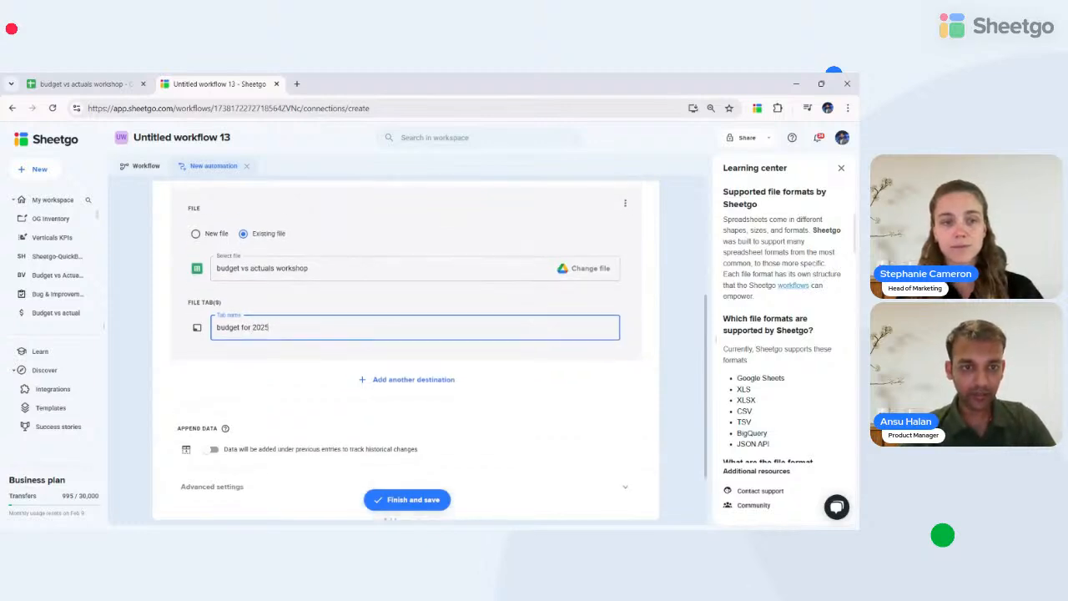
pyautogui.write('5')
pyautogui.press('Home')
pyautogui.press('Delete')
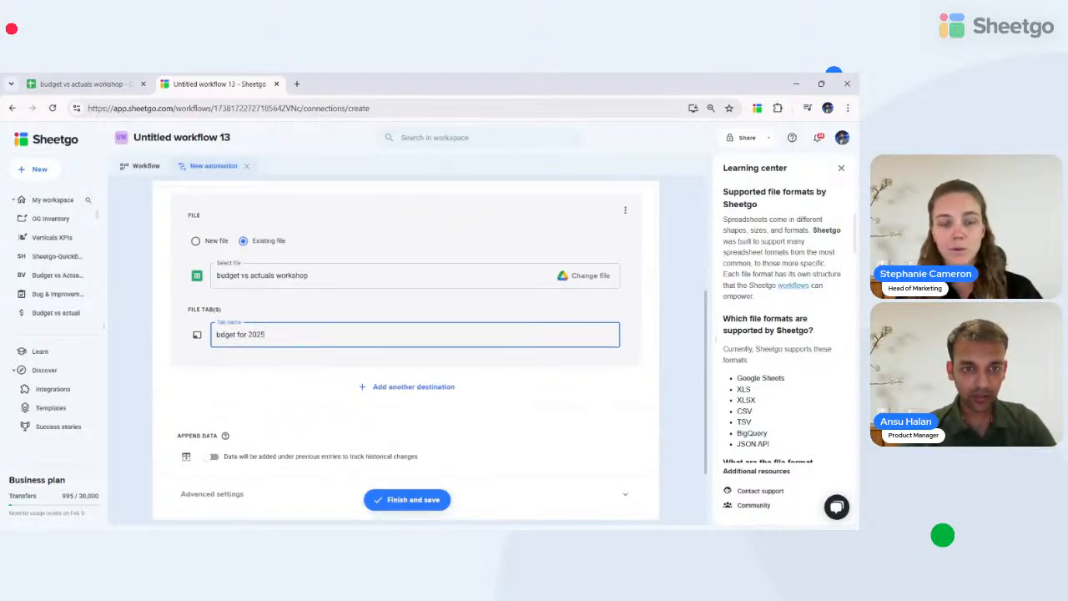
pyautogui.write('Bu')
pyautogui.scroll(5, 285, 394)
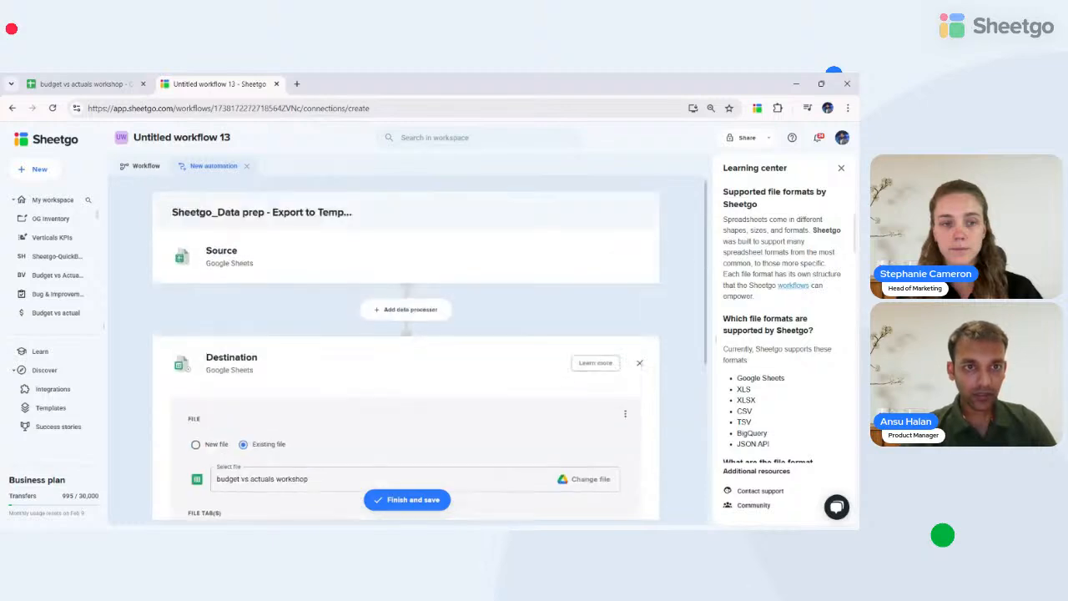
pyautogui.scroll(-3, 285, 396)
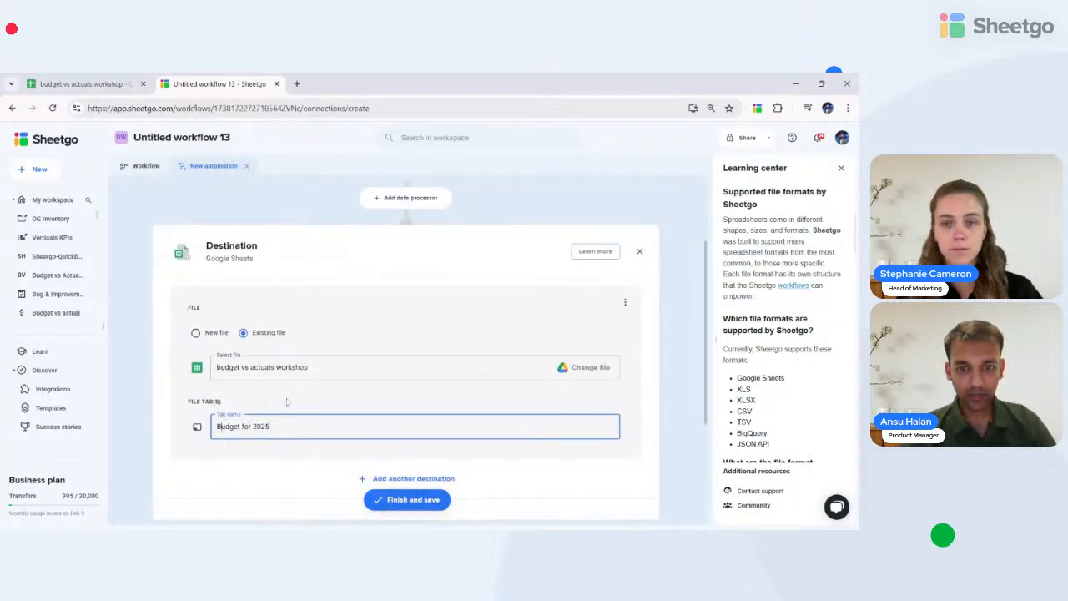
# - Rename the workflow 'Budget vs Actuals Workshop' and finish the automation so its first run starts
pyautogui.doubleClick(196, 138)
pyautogui.hotkey('ctrl', 'a')
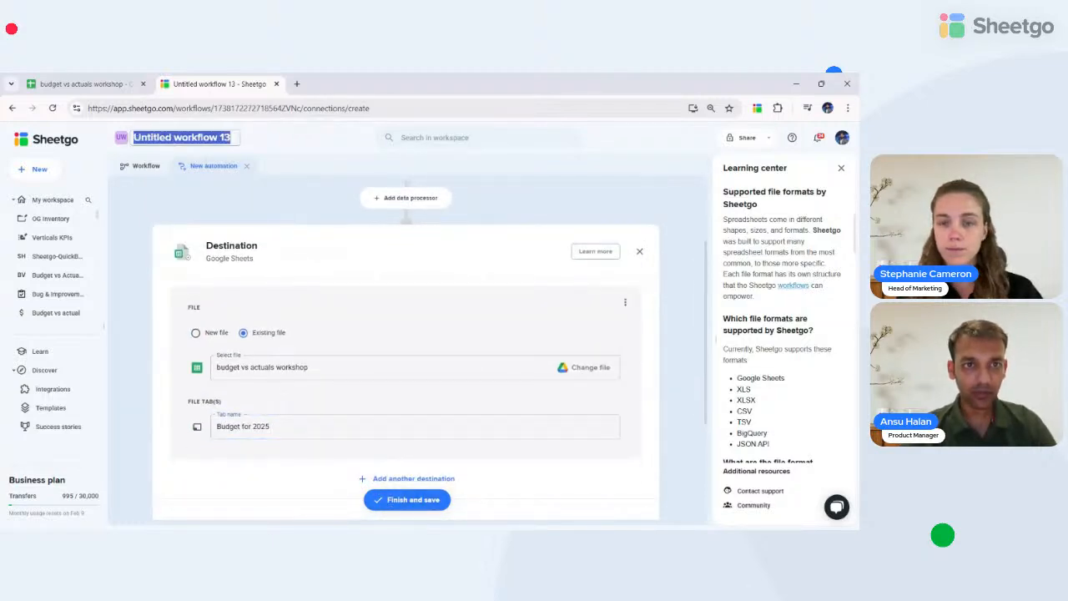
pyautogui.press('BackSpace')
pyautogui.write('Budget')
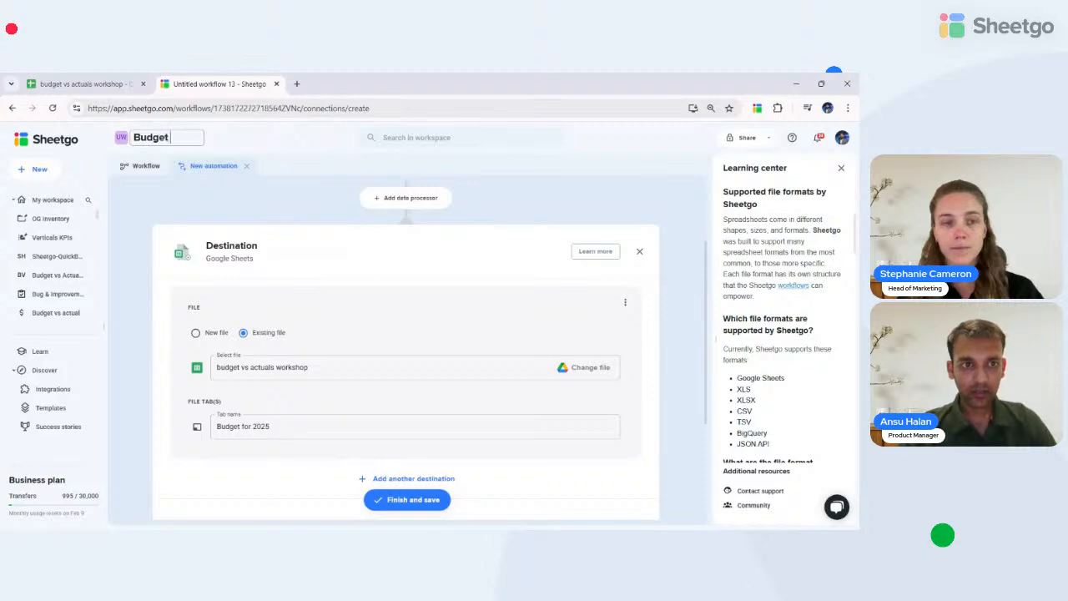
pyautogui.write(' vs Actuals')
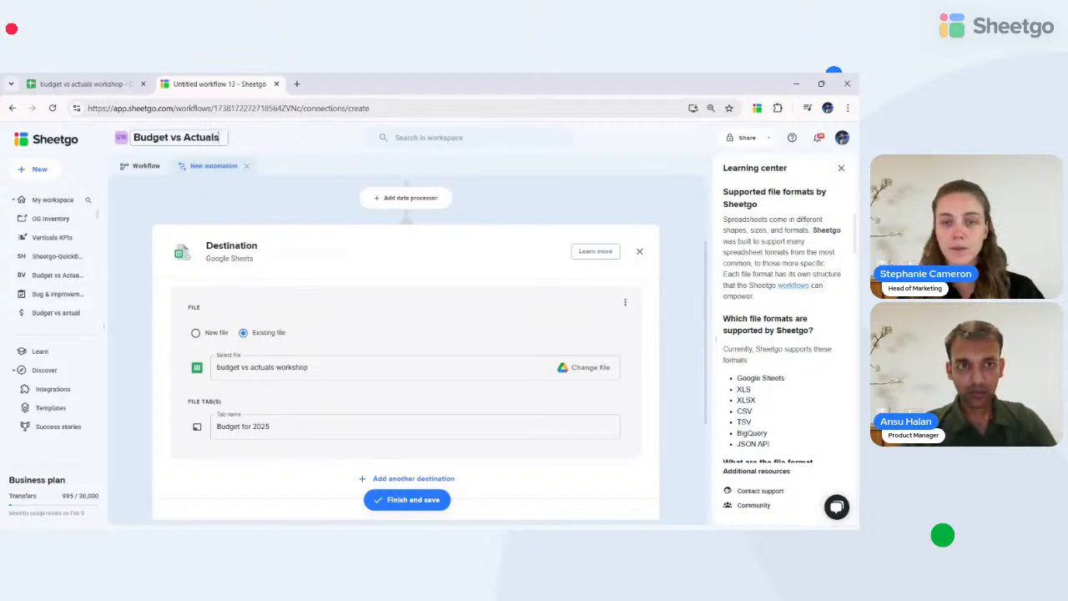
pyautogui.write(' Worksh')
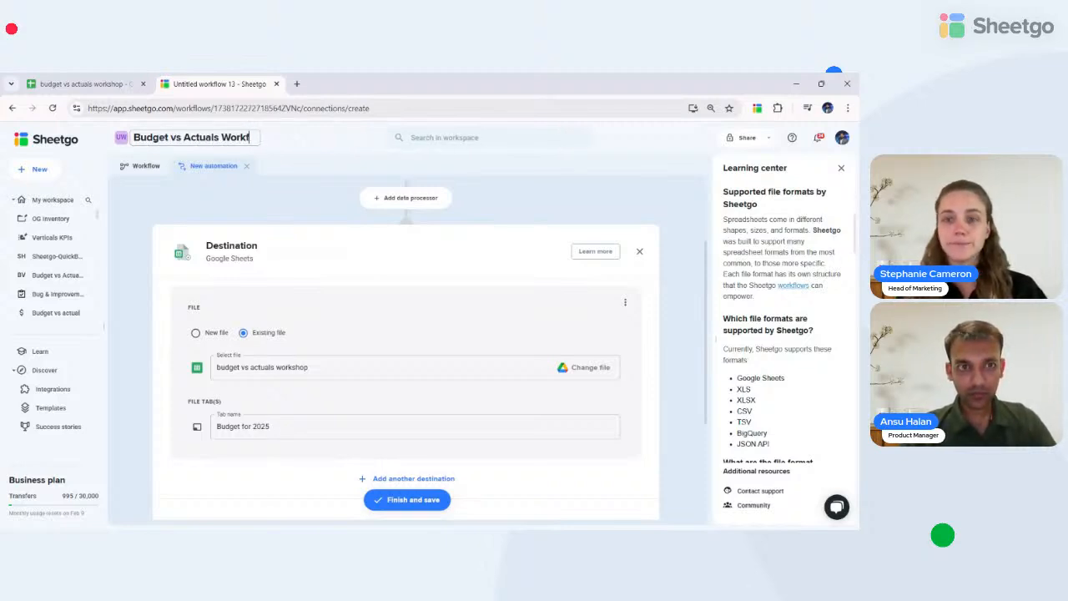
pyautogui.write('op')
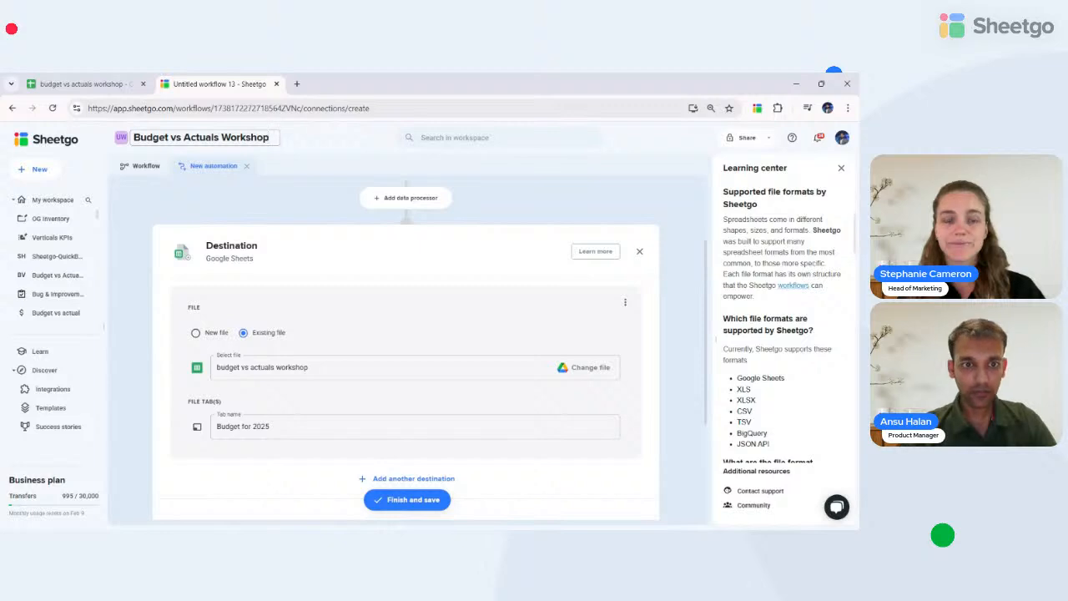
pyautogui.click(390, 508)
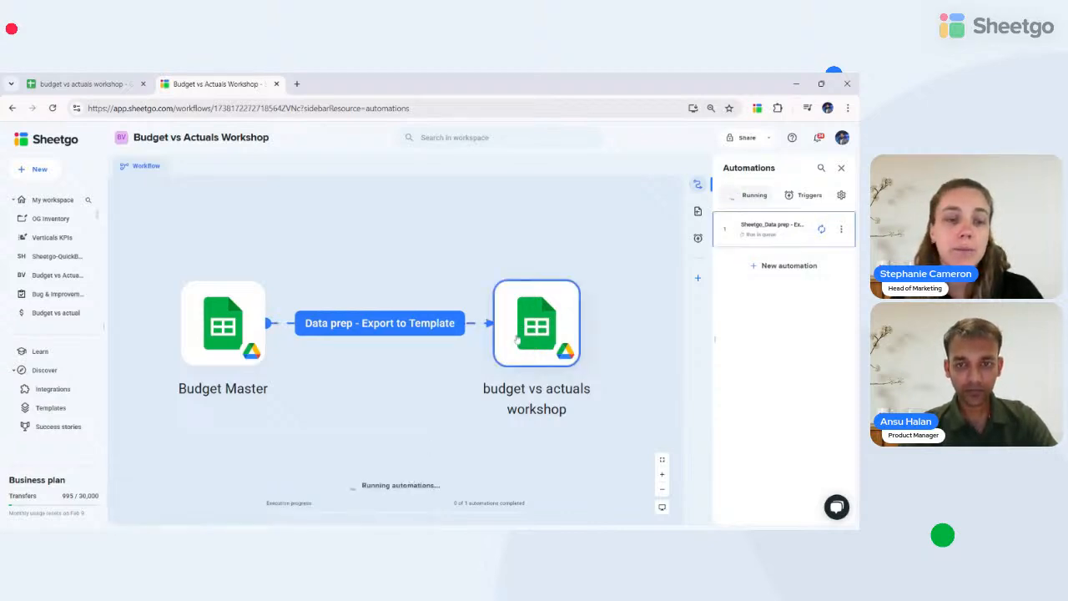
# - Check the ID, Date, Categories and Amount columns in the 'Budget for 2025' tab, then return to the workflow
pyautogui.click(524, 337)
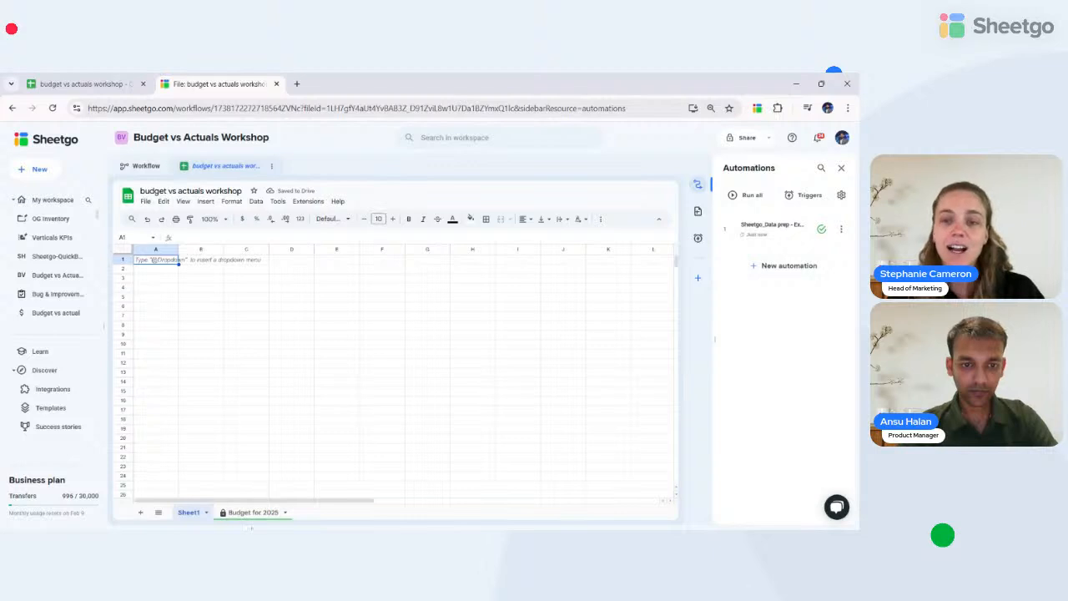
pyautogui.click(252, 513)
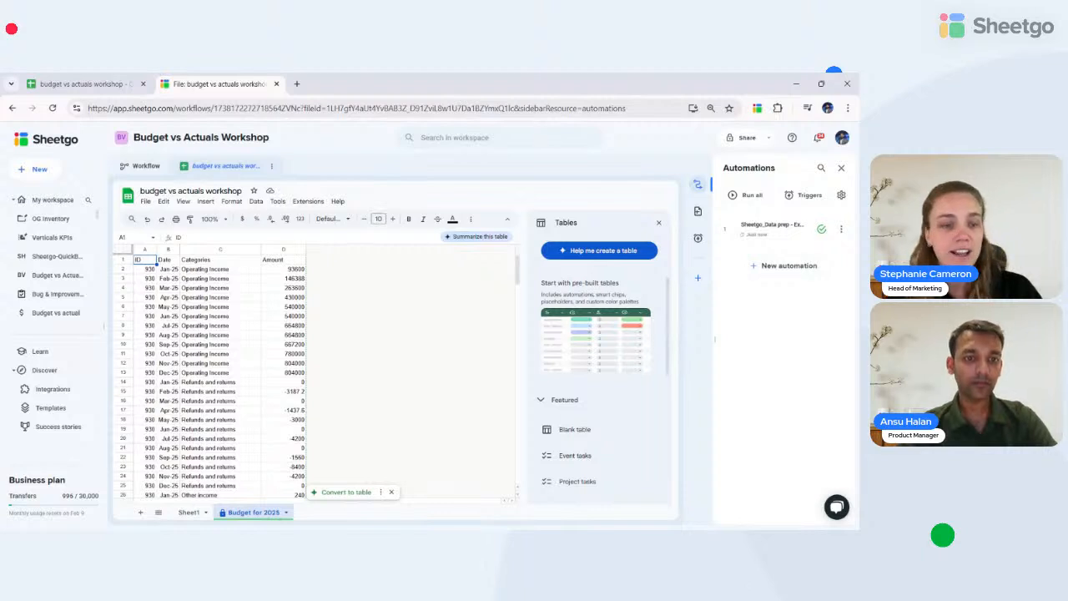
pyautogui.click(658, 225)
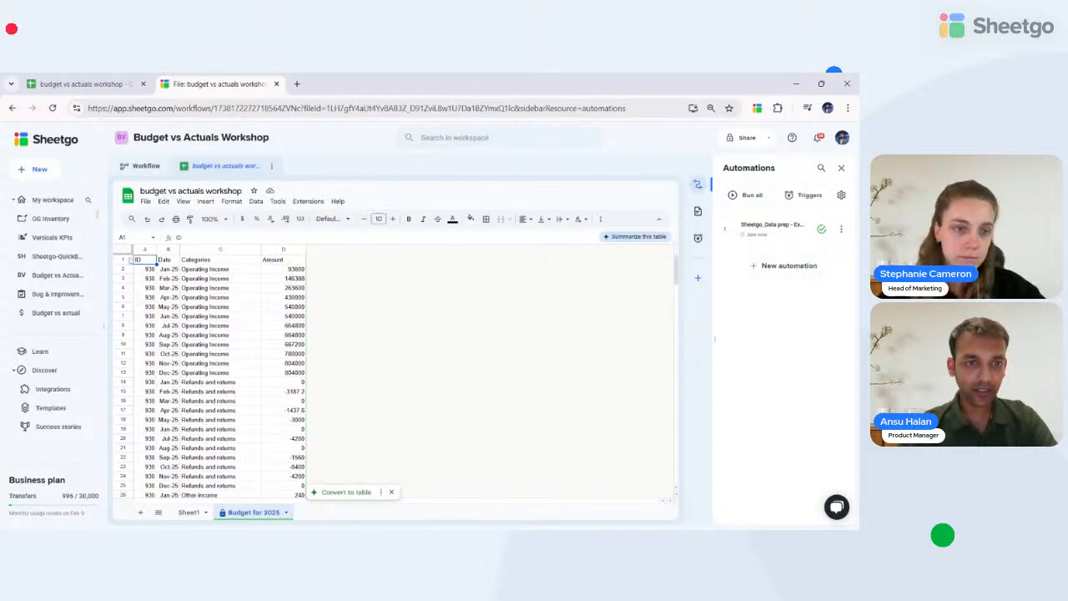
pyautogui.moveTo(144, 250); pyautogui.dragTo(298, 254)
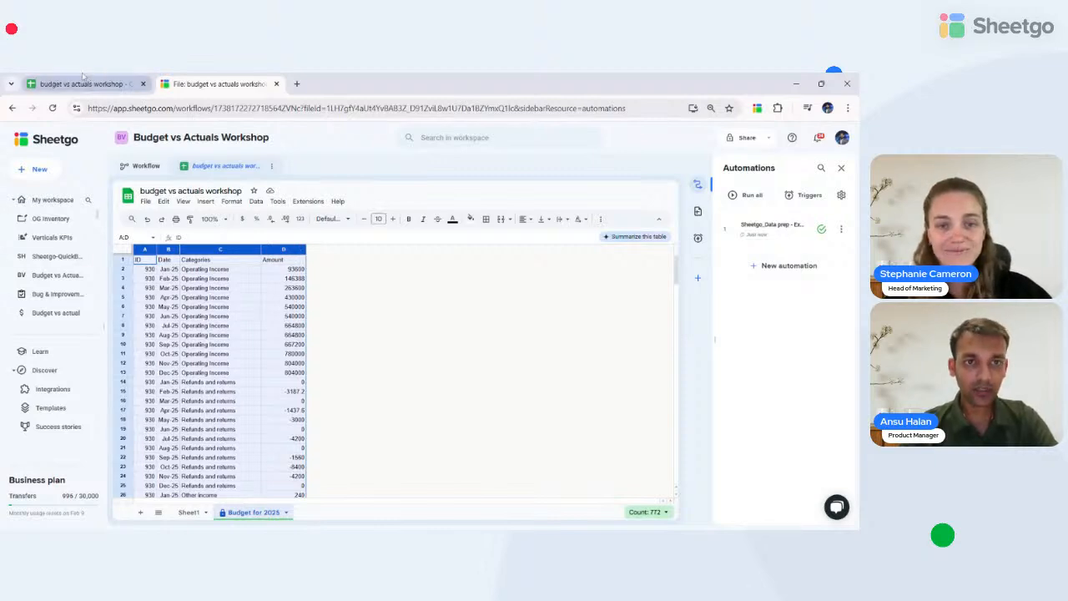
pyautogui.click(144, 168)
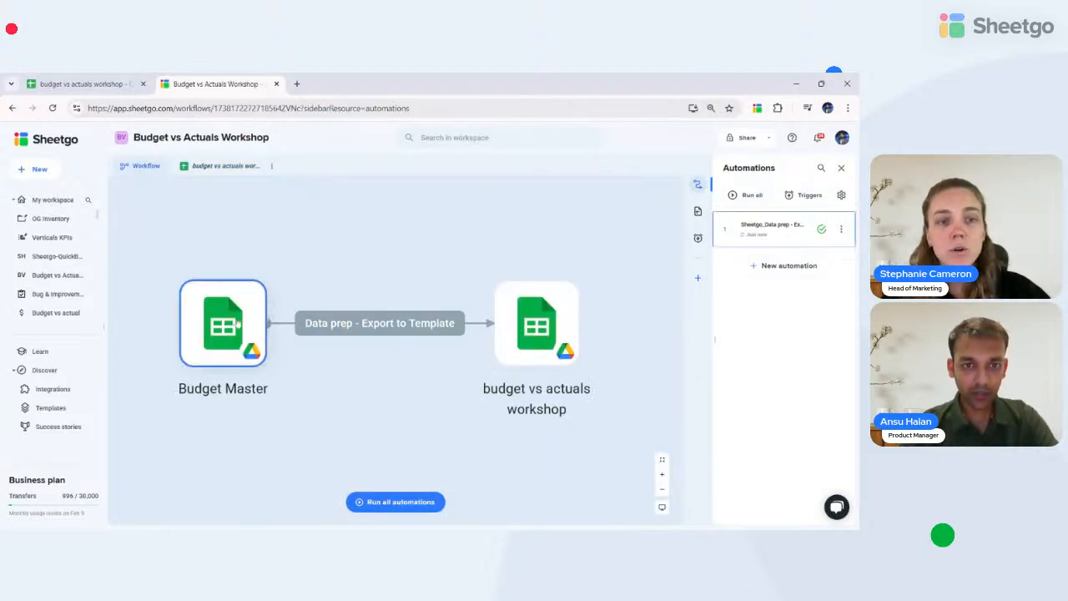
# - Review the Budget Master's Consolidated budget sheet, checking the Jan-25 operating income figure
pyautogui.click(233, 323)
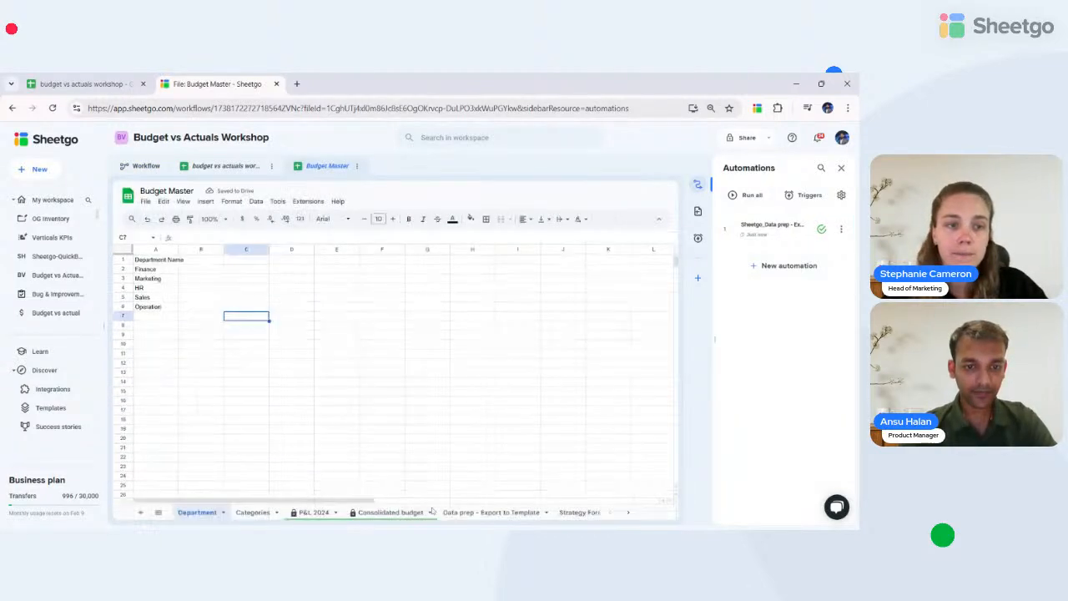
pyautogui.click(383, 516)
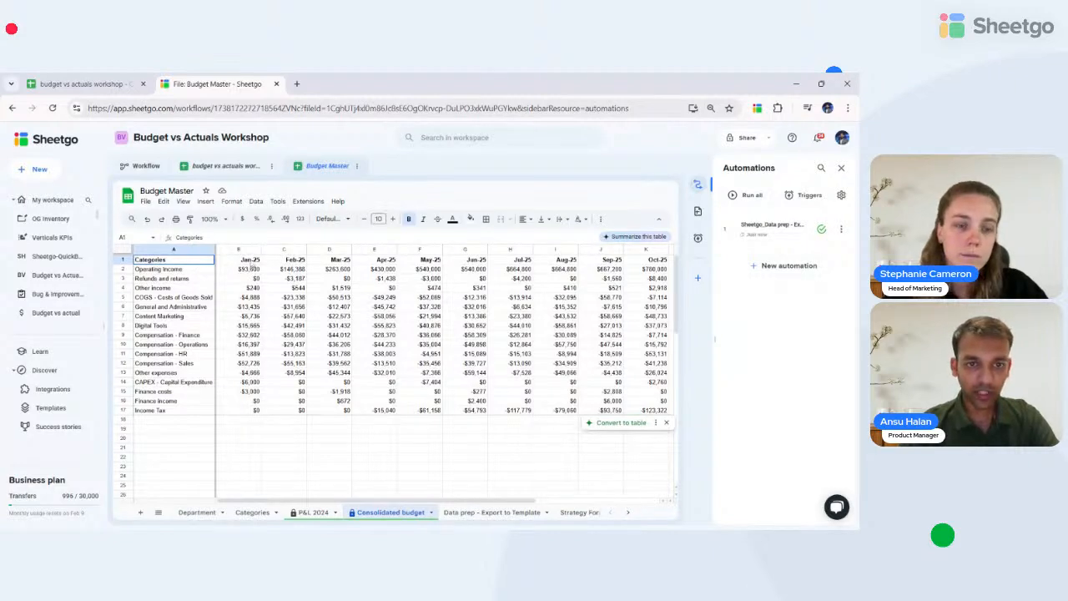
pyautogui.click(249, 261)
pyautogui.click(240, 270)
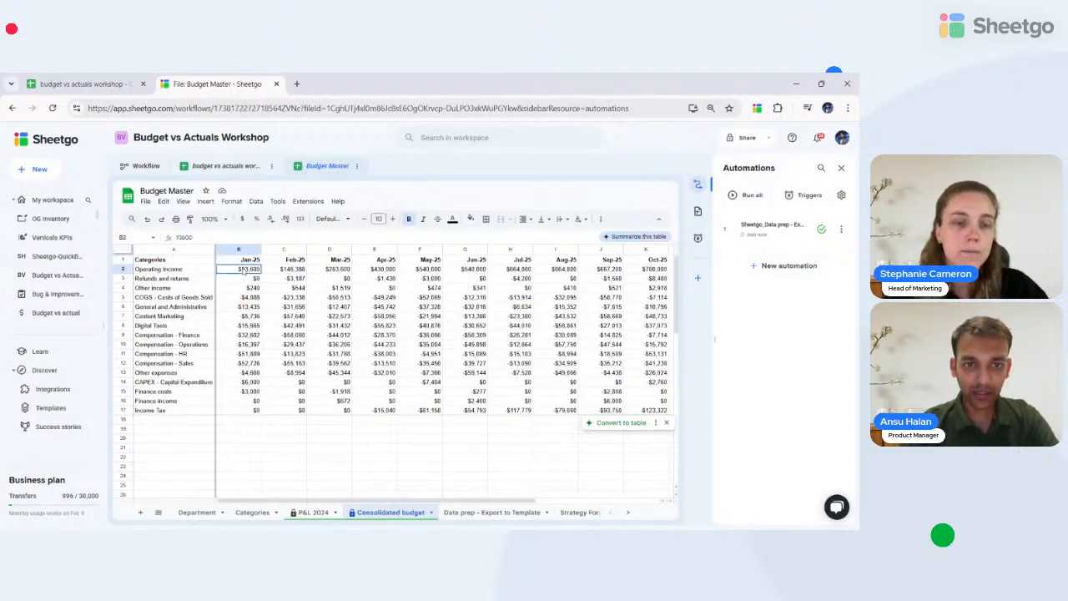
pyautogui.hscroll(4, 325, 274)
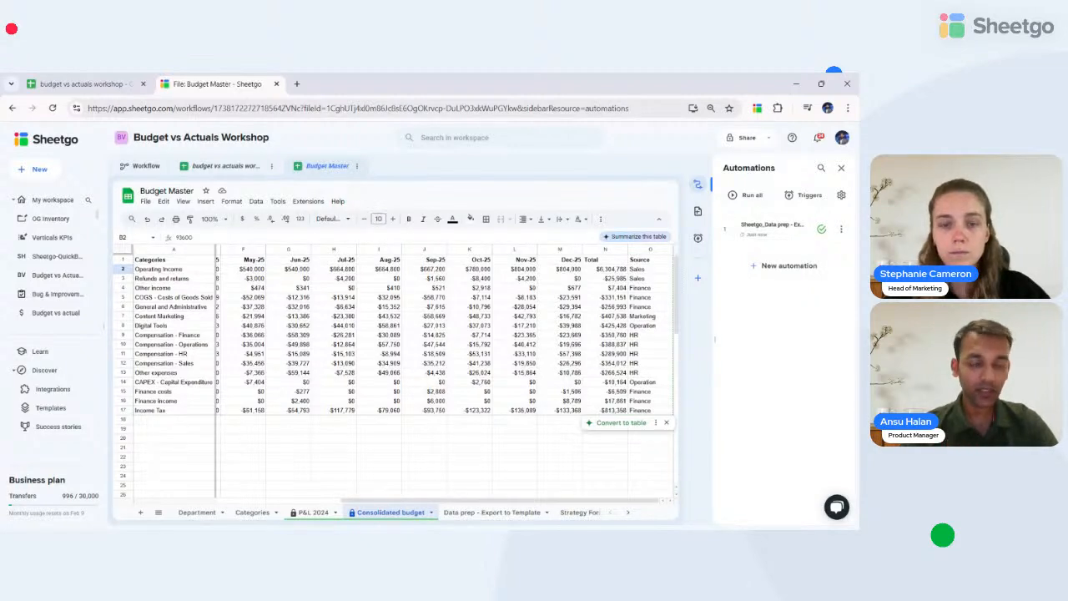
# - Inspect the Date formula on 'Data prep - Export to Template', then open budget vs actuals workshop
pyautogui.click(466, 513)
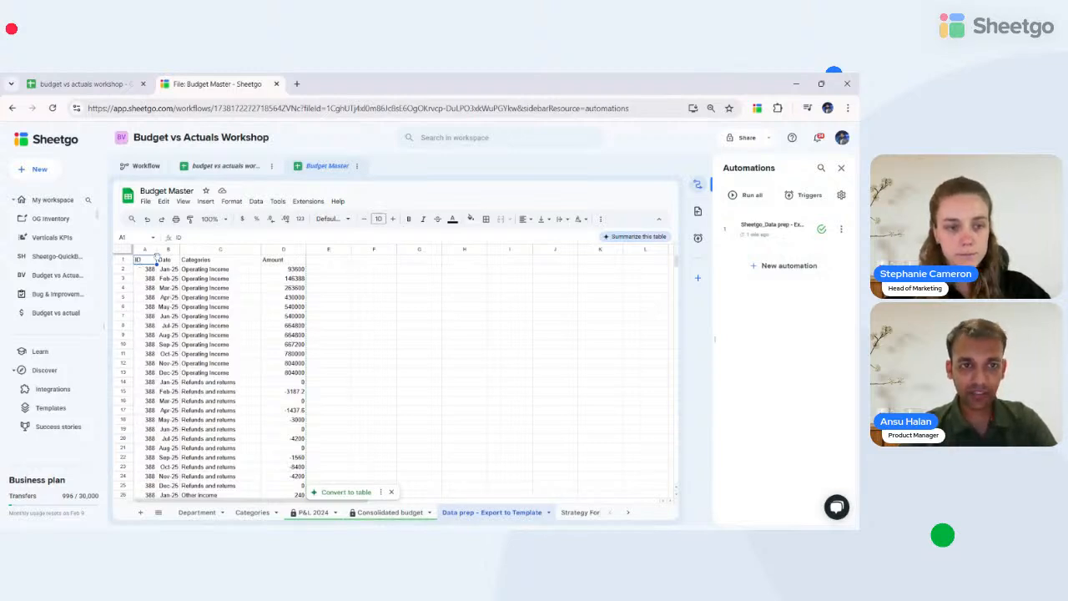
pyautogui.click(169, 271)
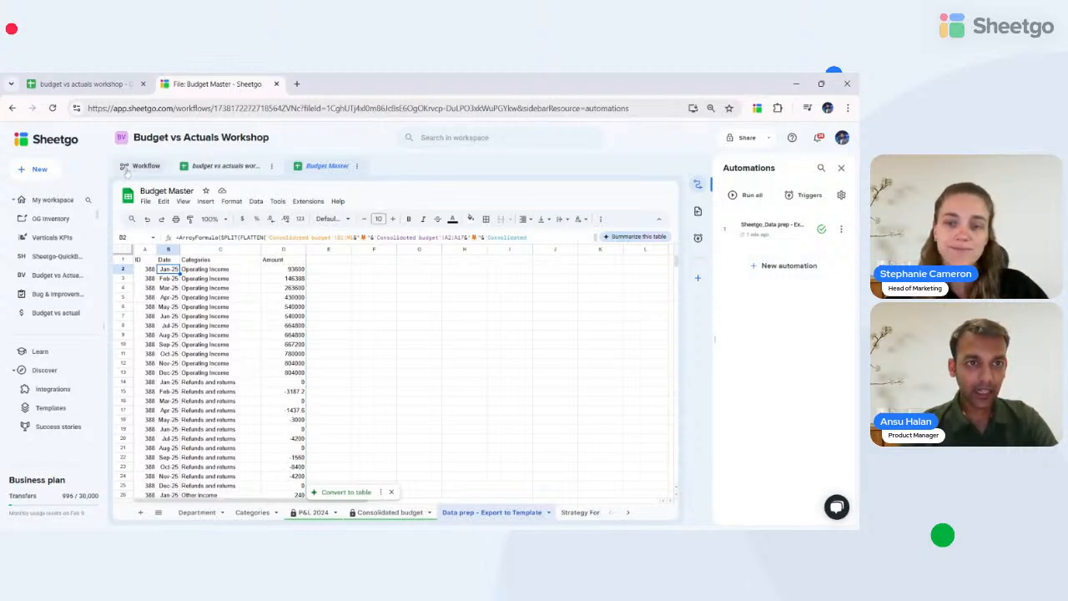
pyautogui.click(224, 167)
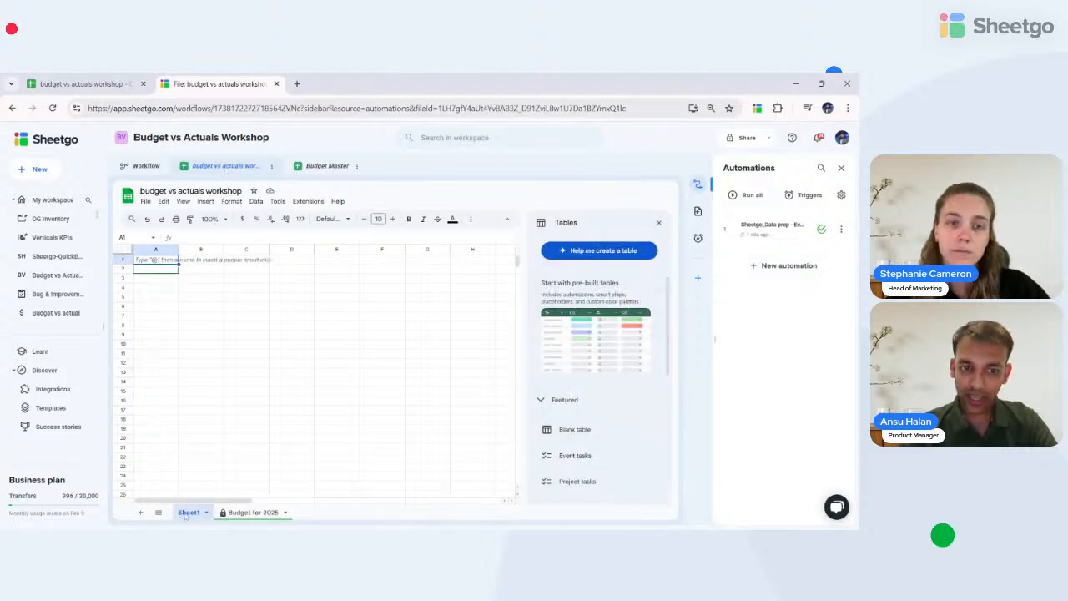
# - Rename Sheet1 of the workshop spreadsheet to 'Expenses'
pyautogui.moveTo(185, 516); pyautogui.dragTo(297, 518)
pyautogui.moveTo(188, 516); pyautogui.dragTo(317, 519)
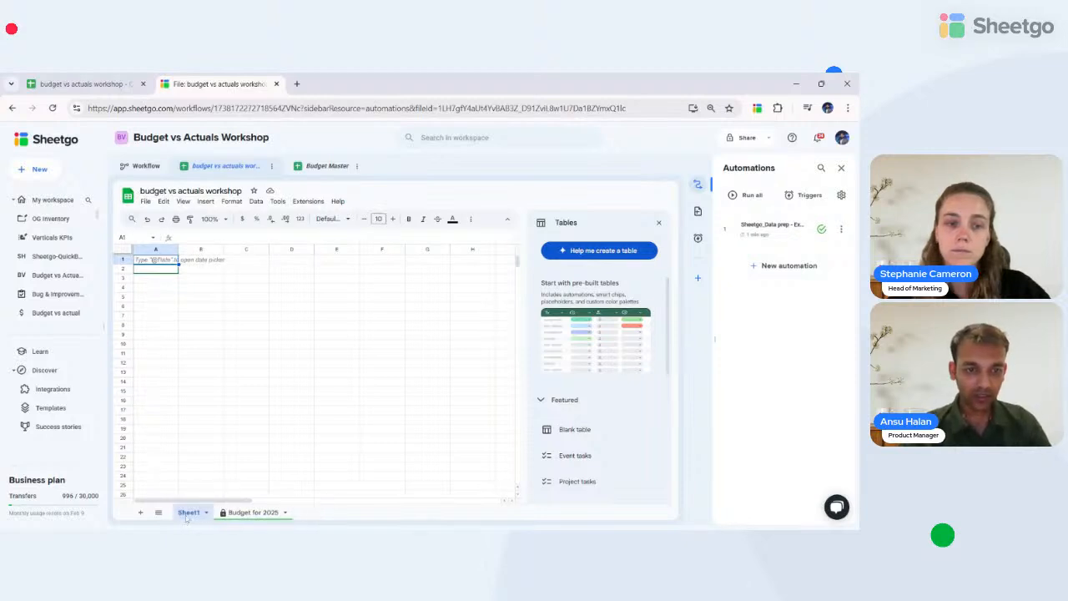
pyautogui.doubleClick(189, 517)
pyautogui.write('Expe')
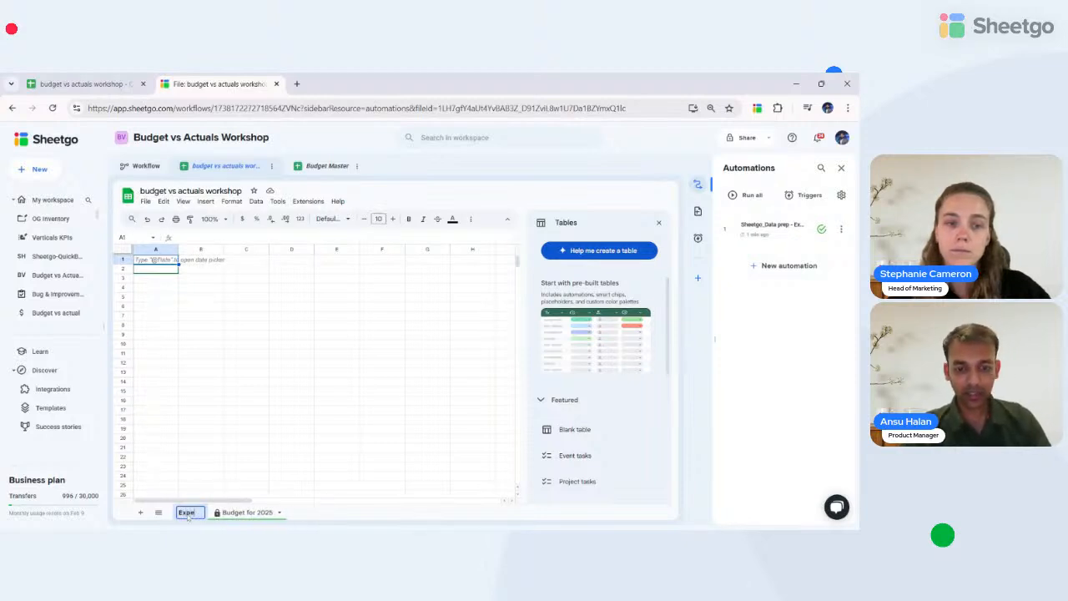
pyautogui.write('nses')
pyautogui.press('Return')
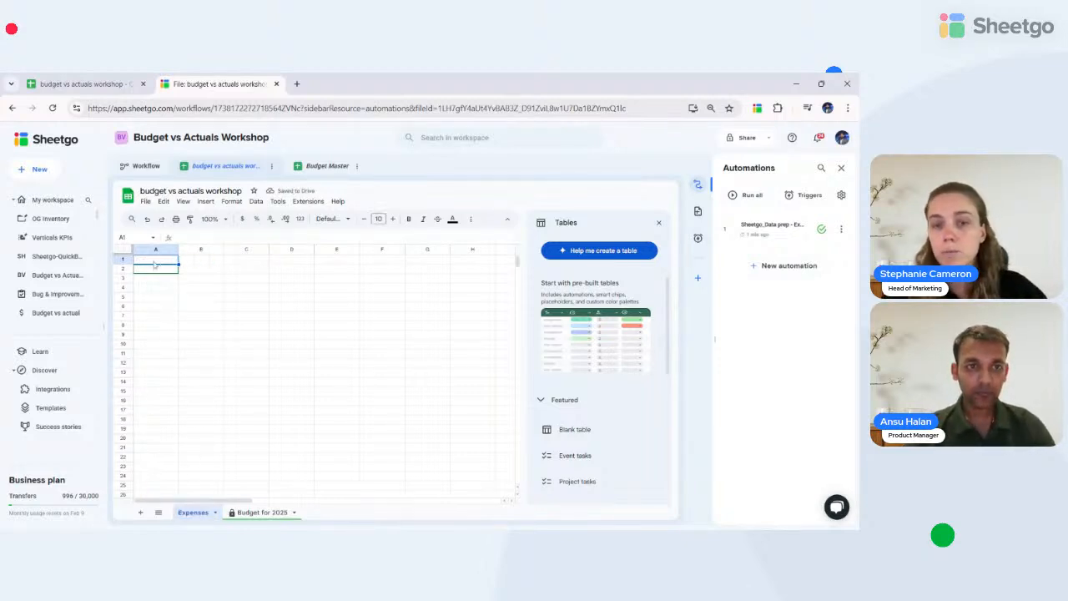
# - Close the Tables suggestions panel and select cell A1 for the headers
pyautogui.click(349, 412)
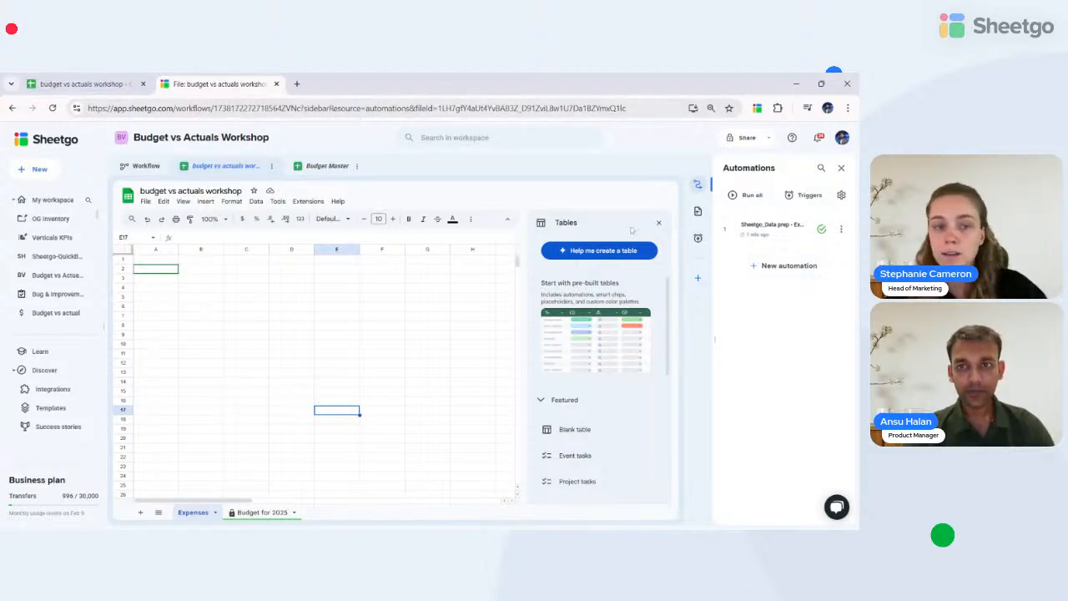
pyautogui.click(659, 224)
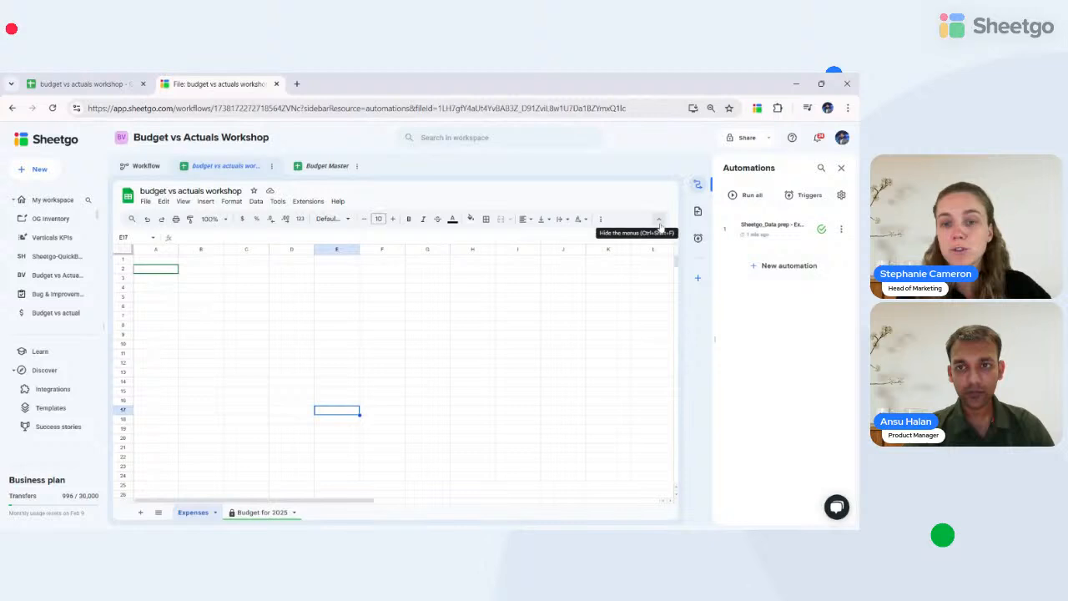
pyautogui.click(143, 263)
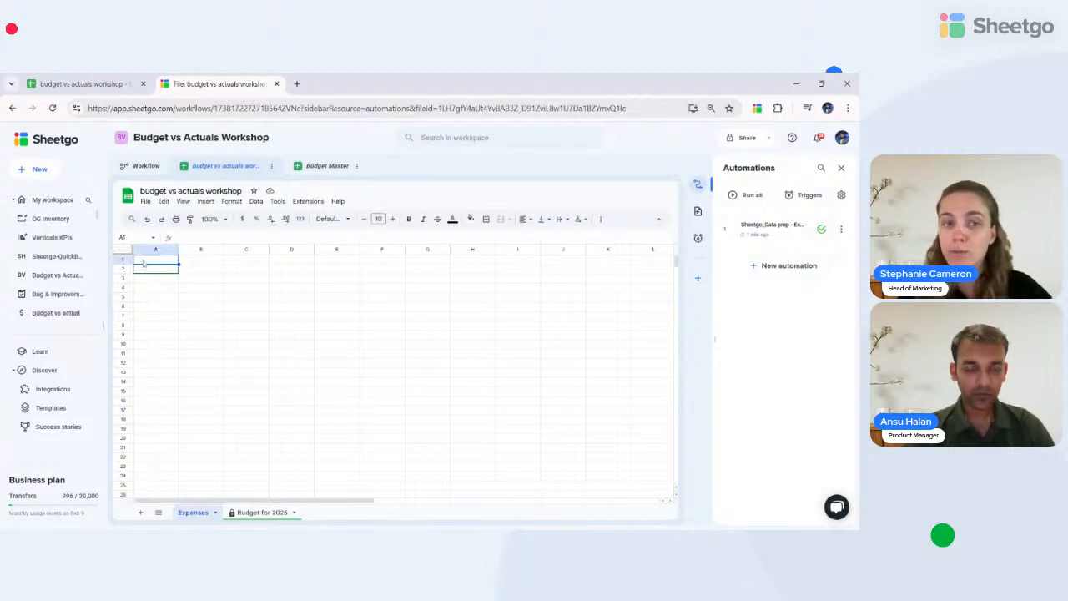
pyautogui.click(294, 420)
pyautogui.click(154, 264)
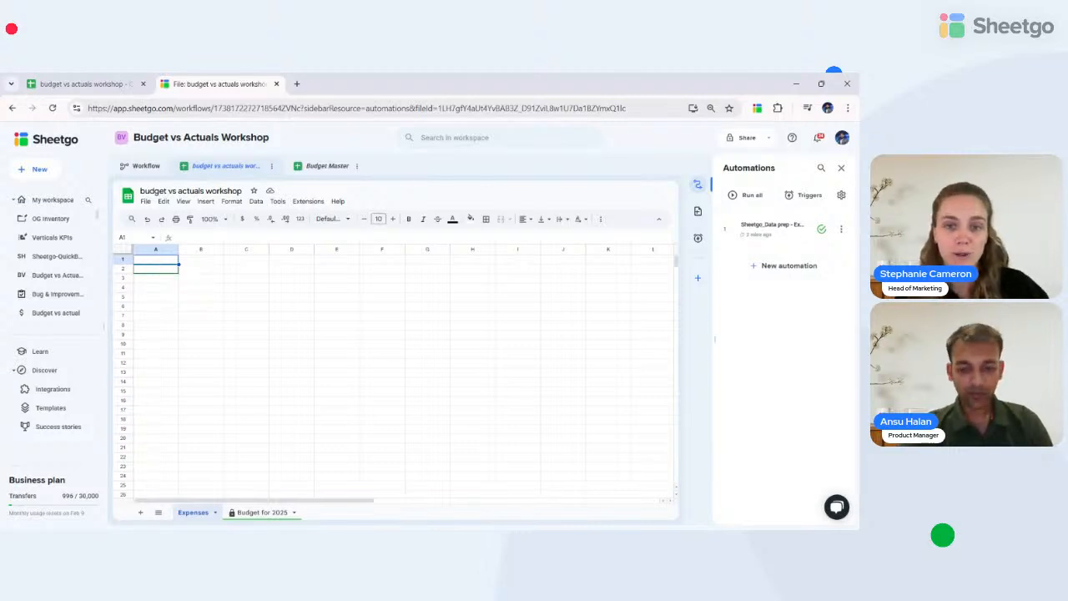
# - Enter headers A1–F1: Submitted by, Submitted on, Expense date, Expense Category, Expense description, Amount
pyautogui.write('Sub')
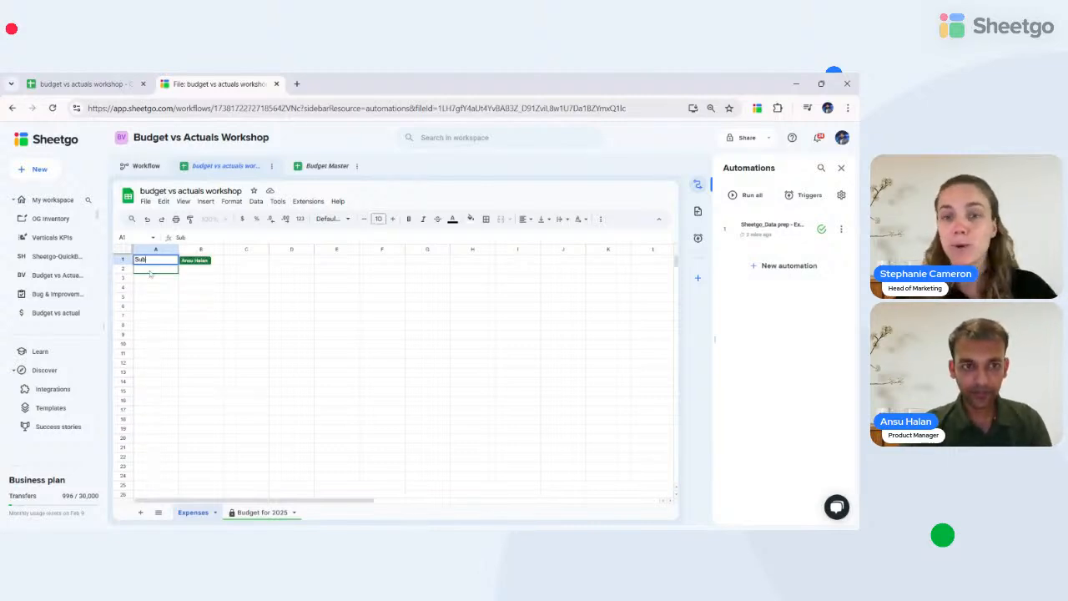
pyautogui.write('mitted by')
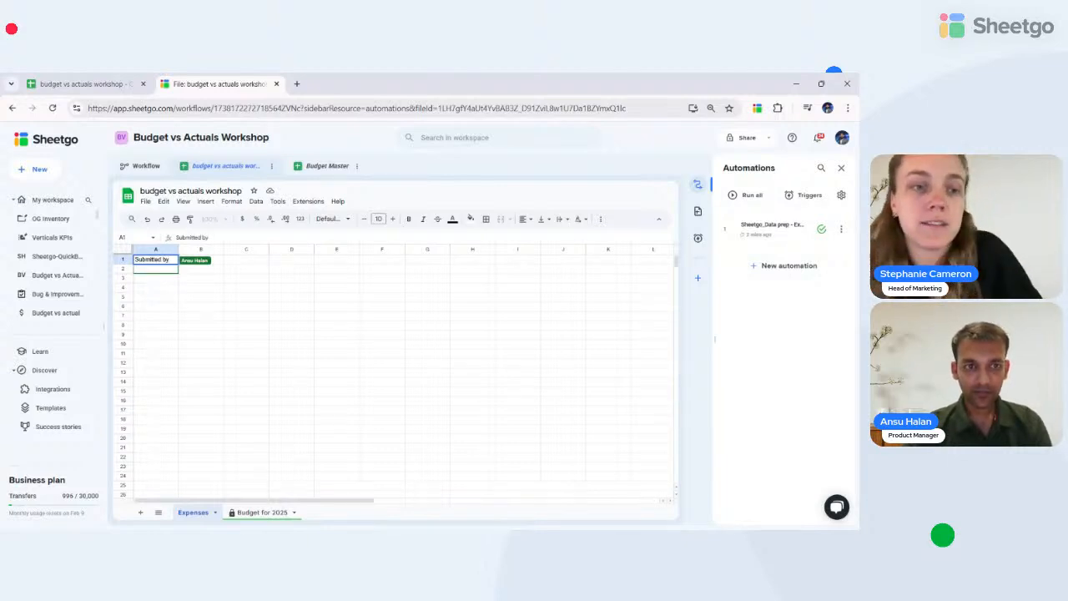
pyautogui.press('Tab')
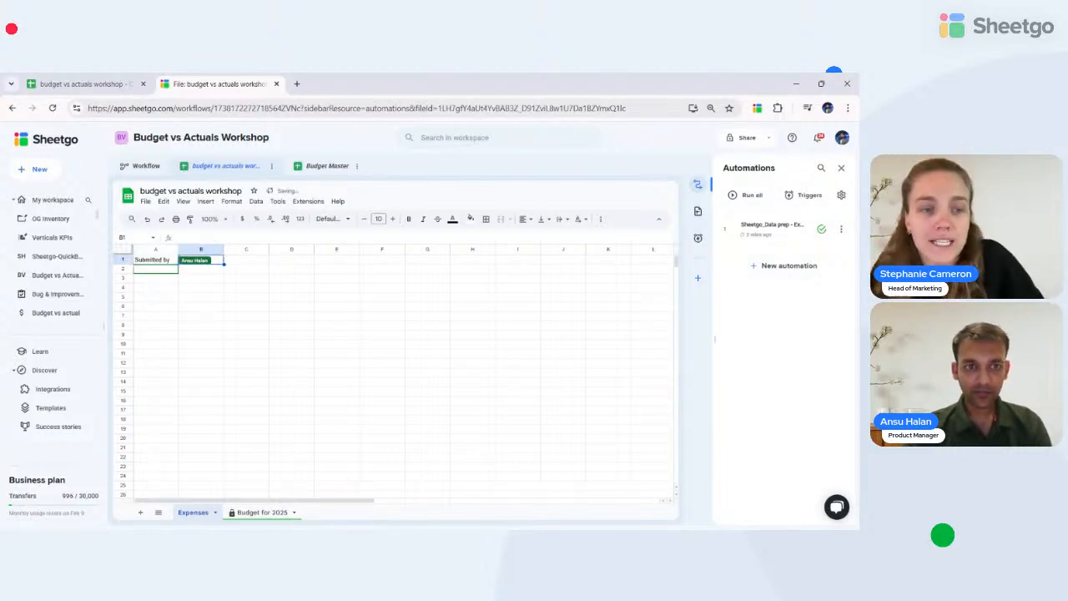
pyautogui.write('Sub')
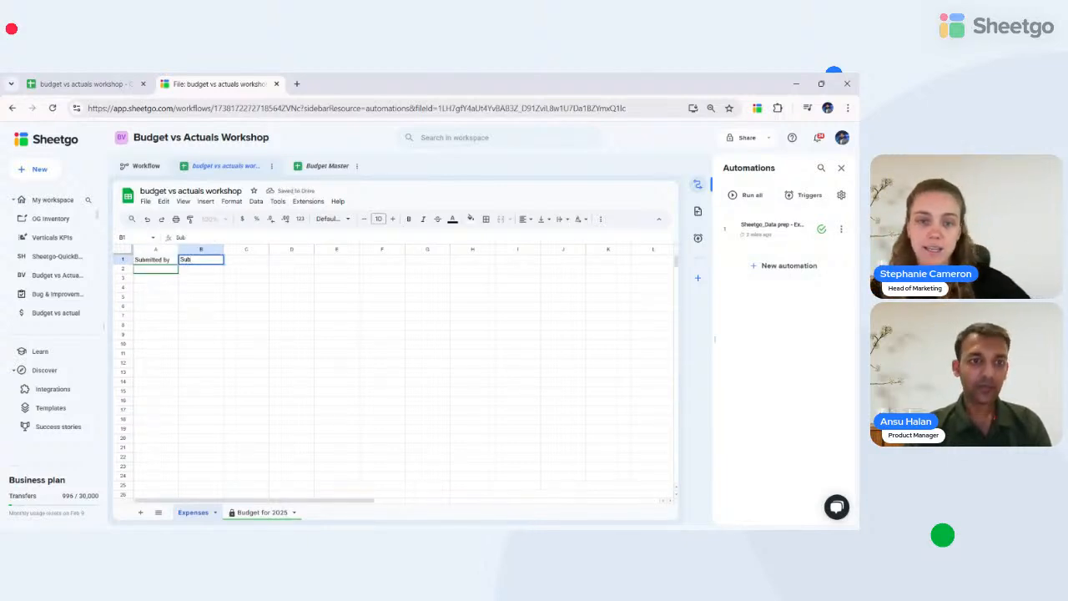
pyautogui.write('mi')
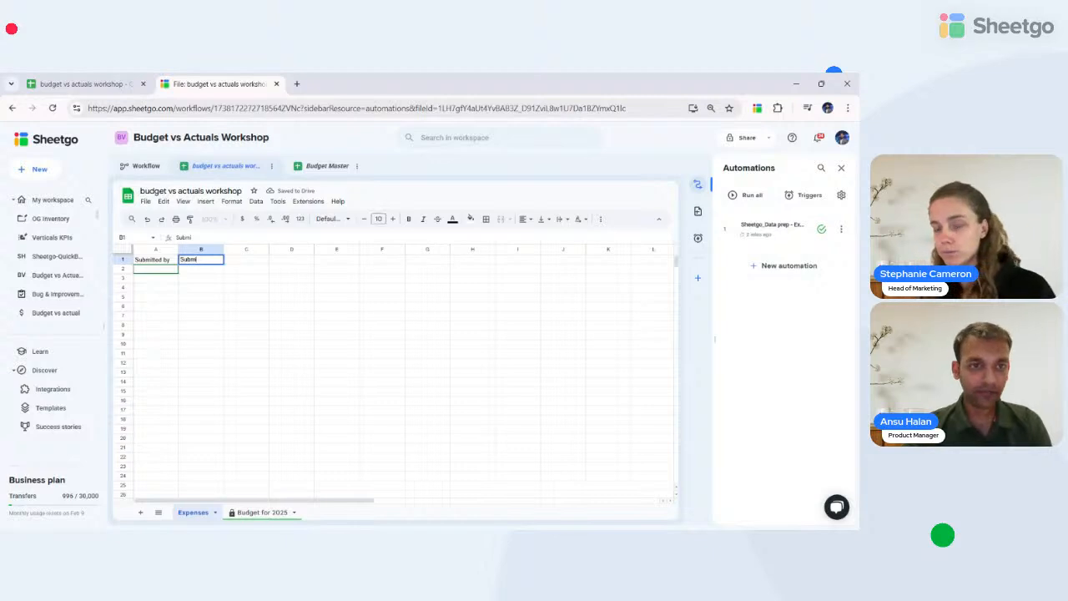
pyautogui.write('tted ')
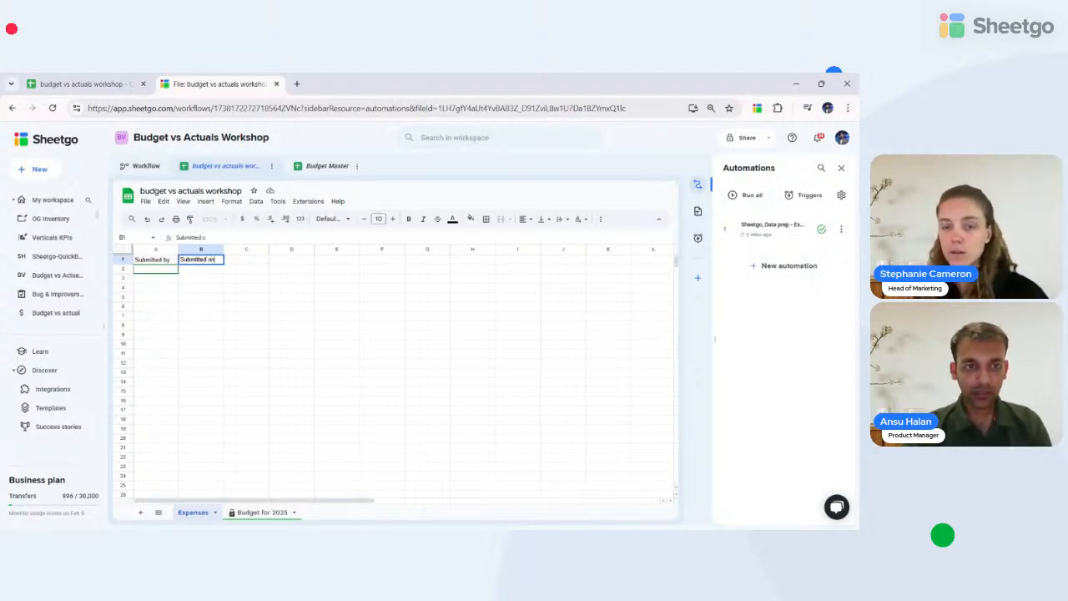
pyautogui.write('on')
pyautogui.press('Tab')
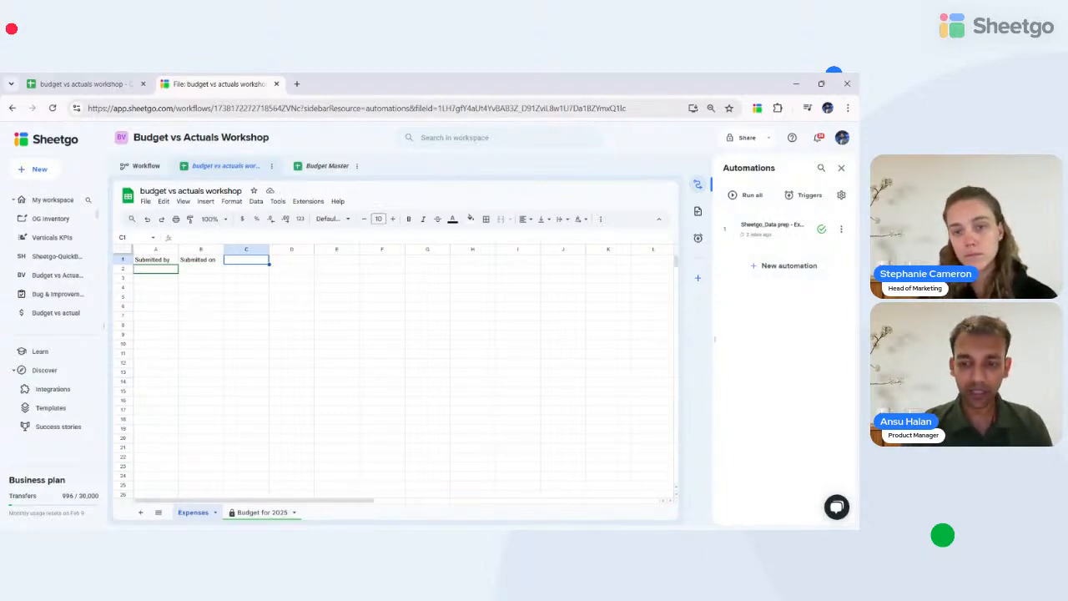
pyautogui.write('Expens')
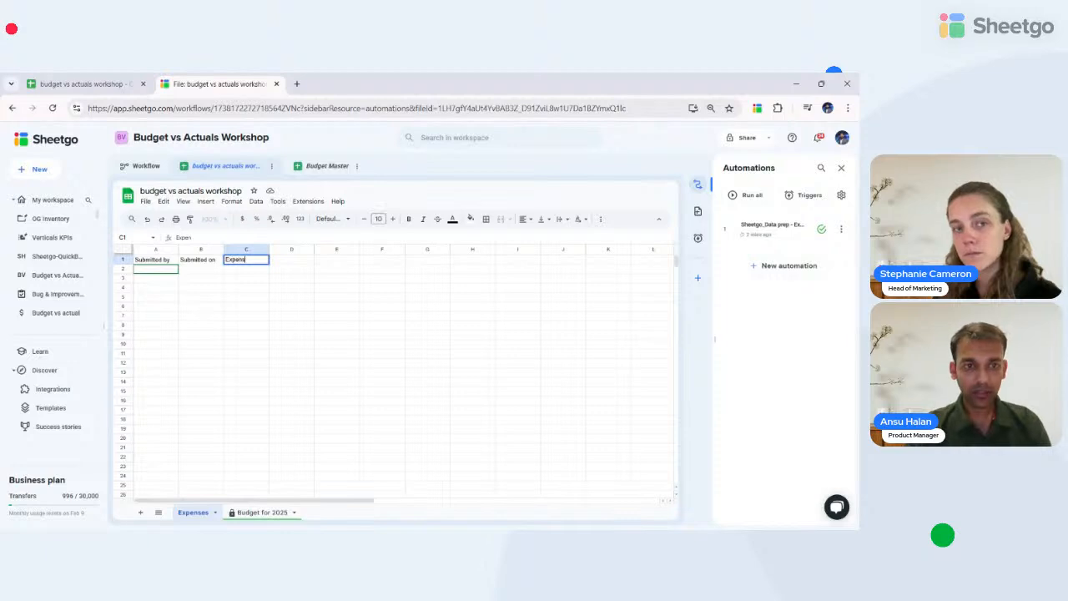
pyautogui.write('e date')
pyautogui.press('Tab')
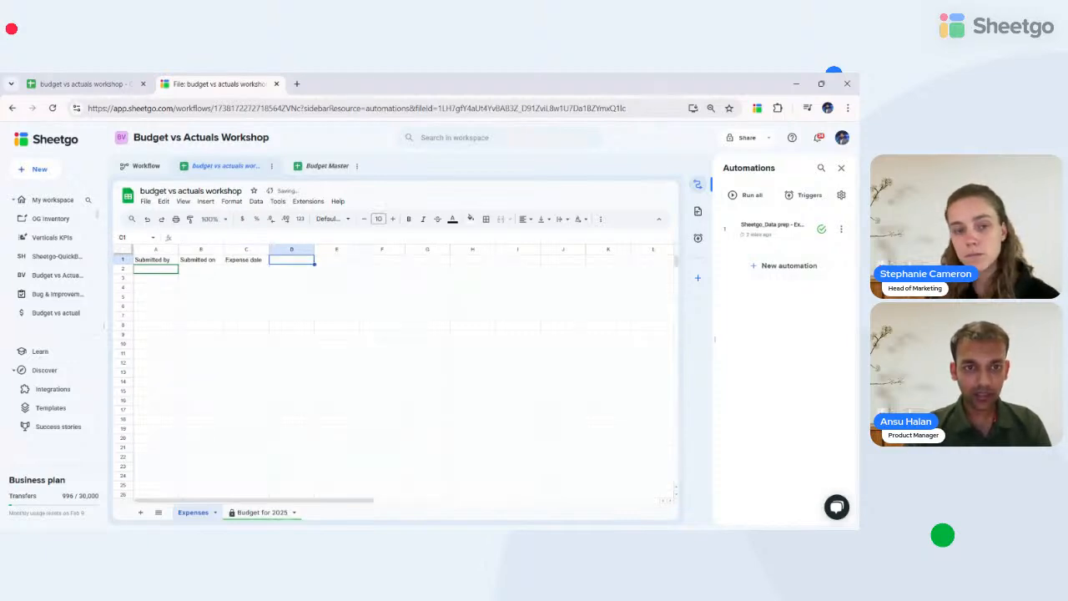
pyautogui.write('Expe')
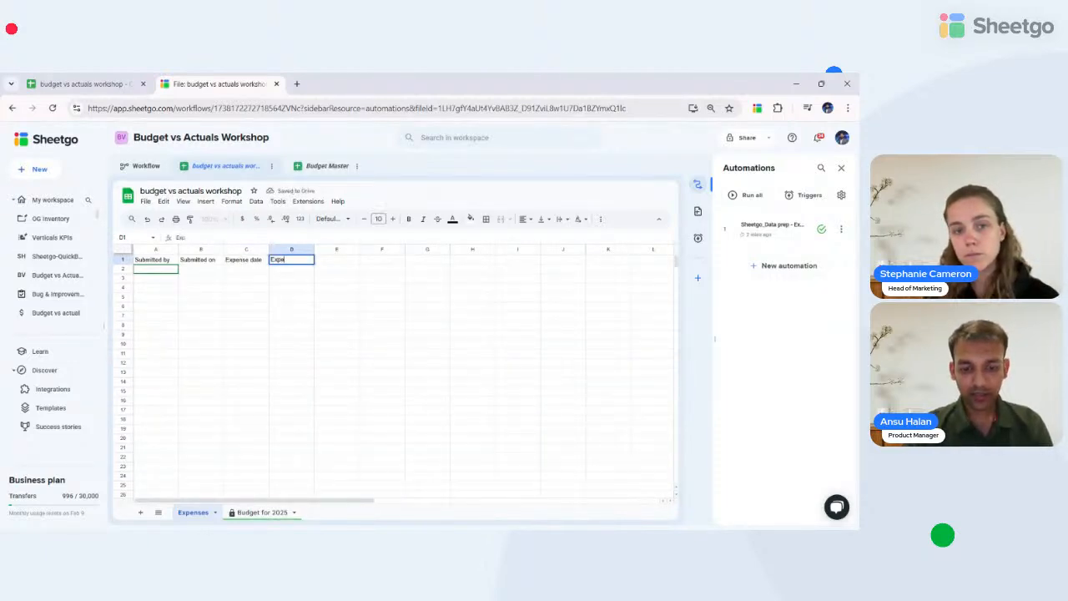
pyautogui.write('nse Category')
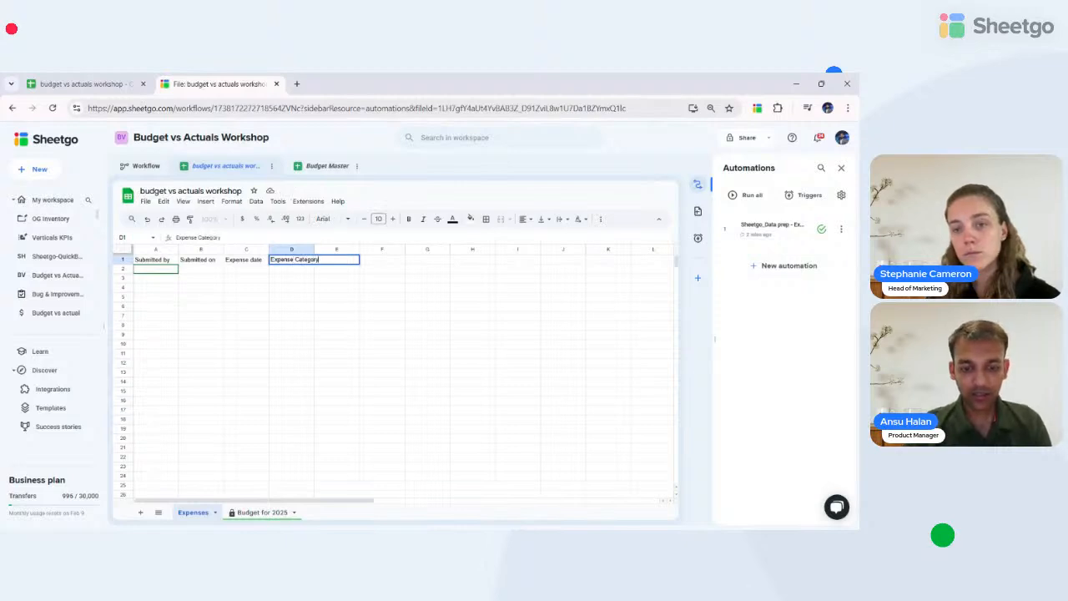
pyautogui.press('Tab')
pyautogui.write('E')
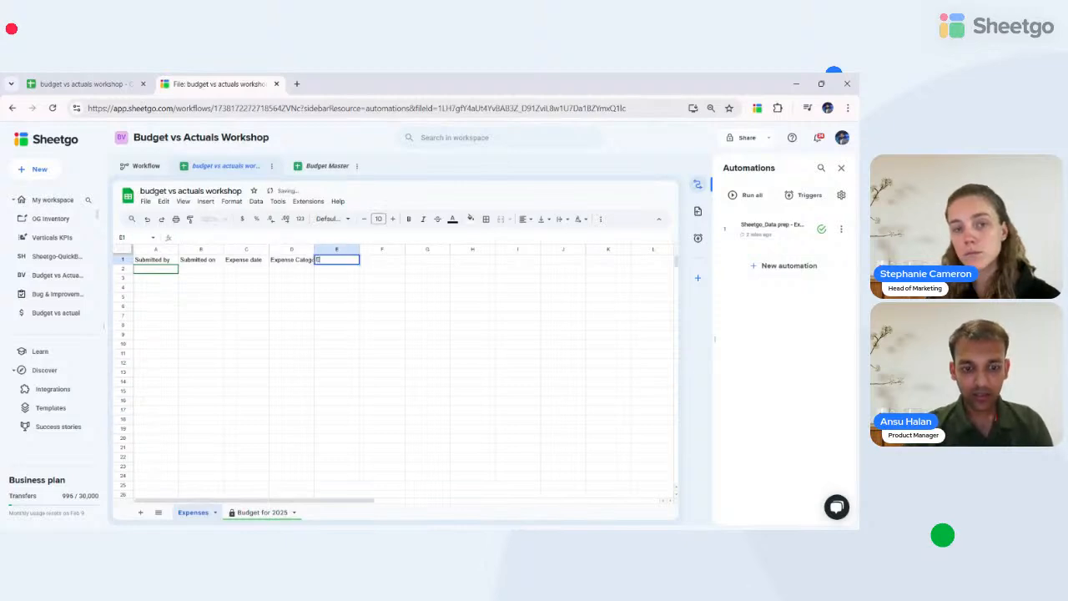
pyautogui.write('xpens')
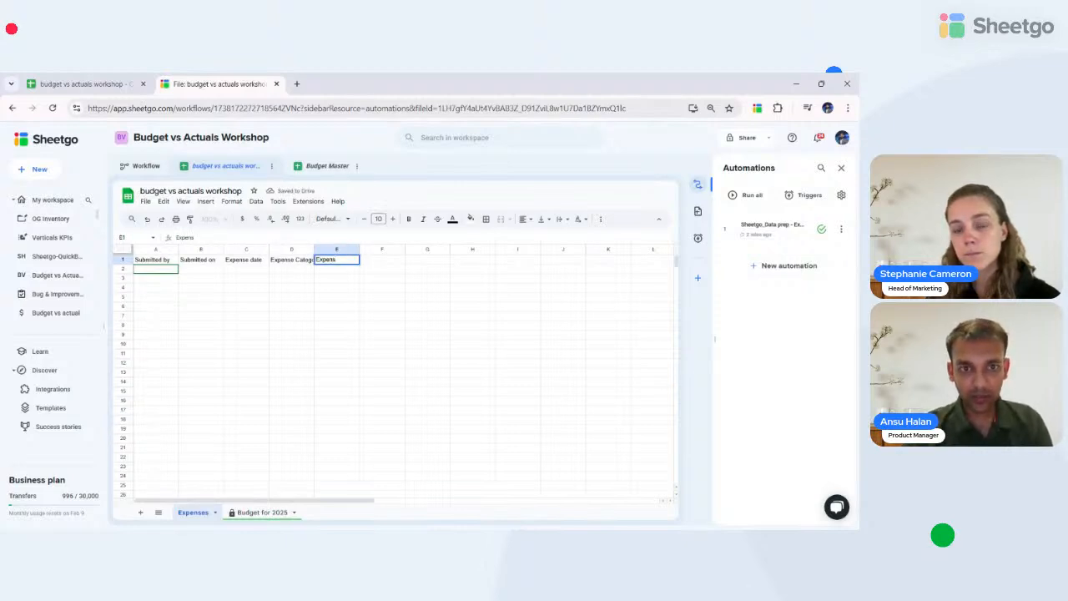
pyautogui.write('e descr')
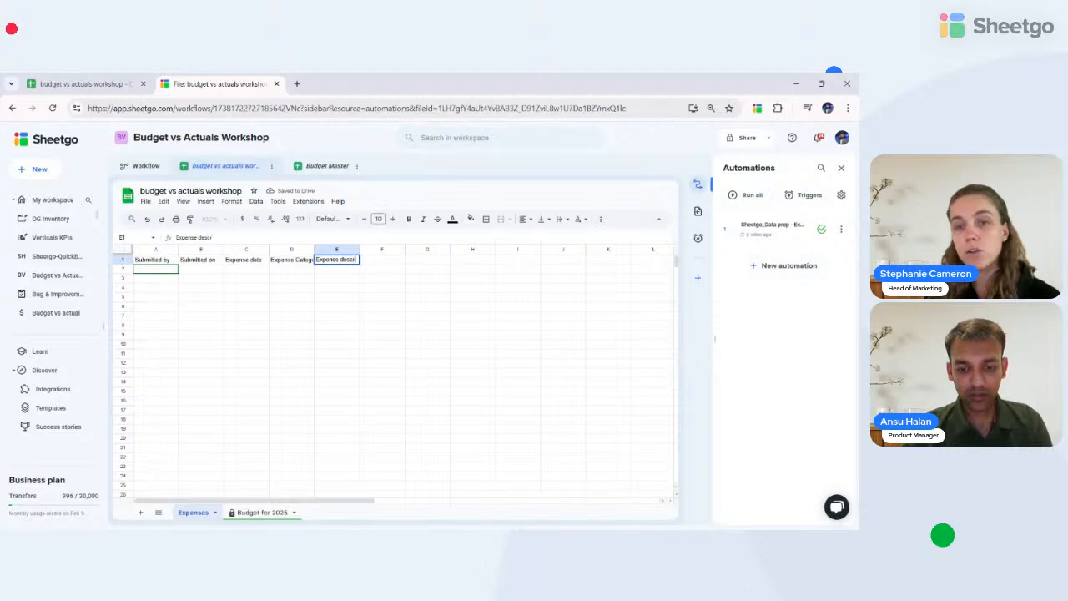
pyautogui.write('iption')
pyautogui.press('Tab')
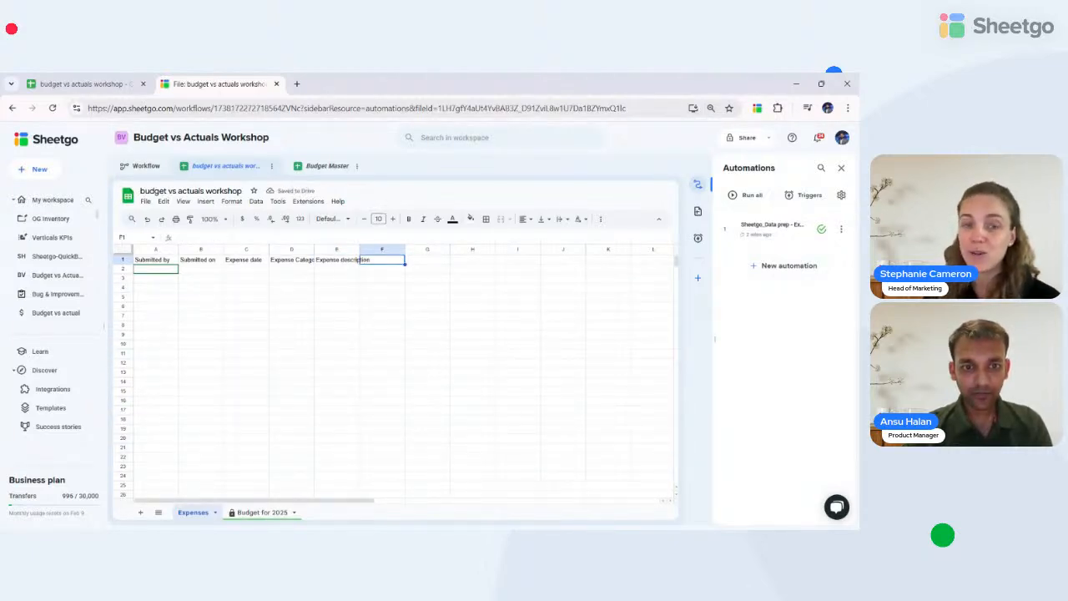
pyautogui.write('Amount')
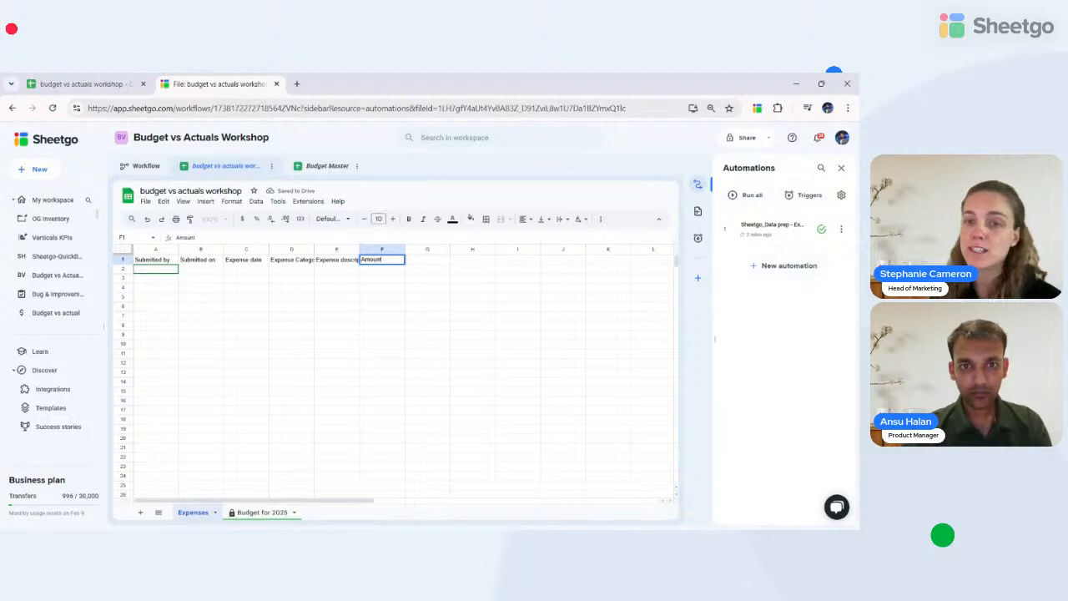
pyautogui.press('Tab')
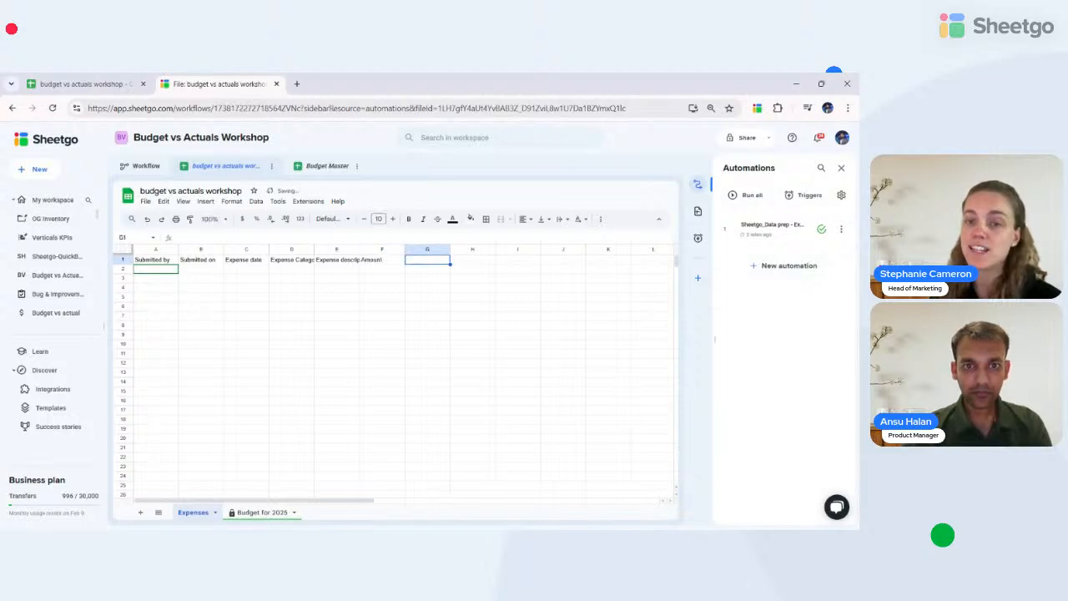
# - Auto-fit columns E and D to their headers and start editing the Submitted by header
pyautogui.doubleClick(359, 249)
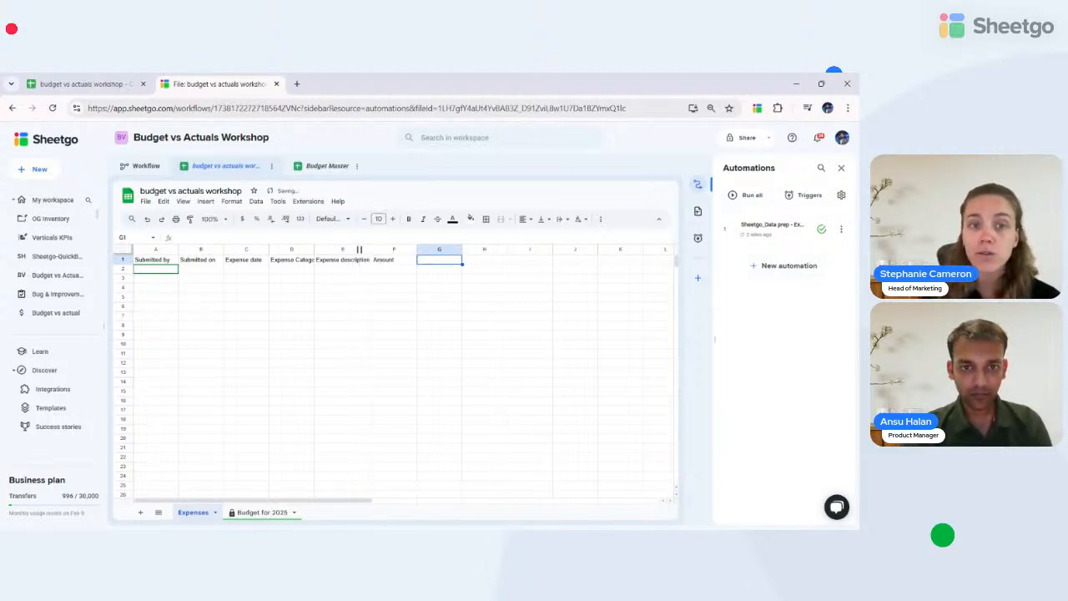
pyautogui.doubleClick(314, 249)
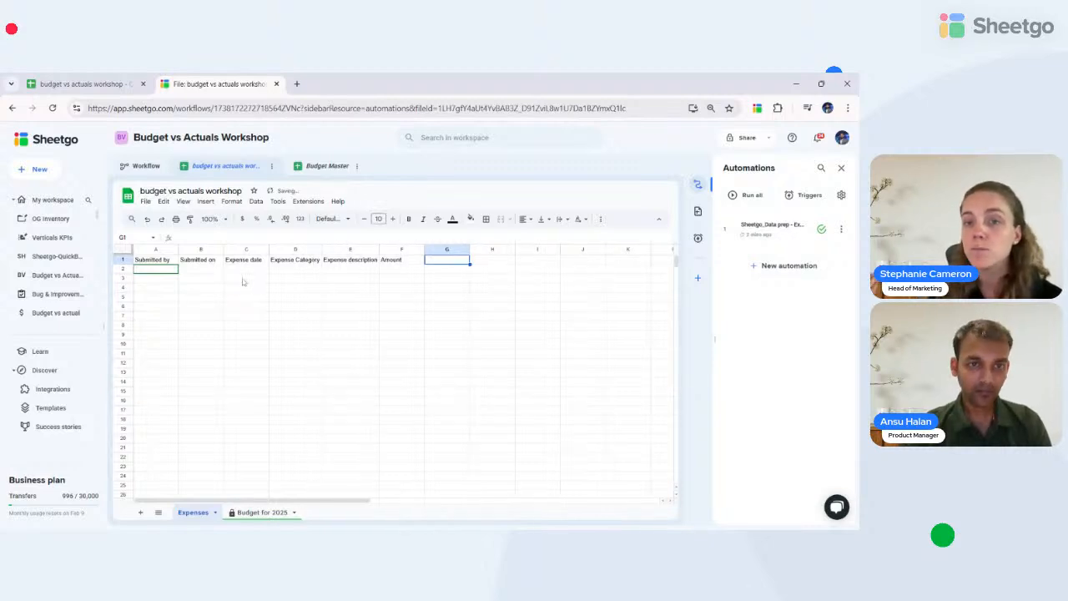
pyautogui.click(155, 261)
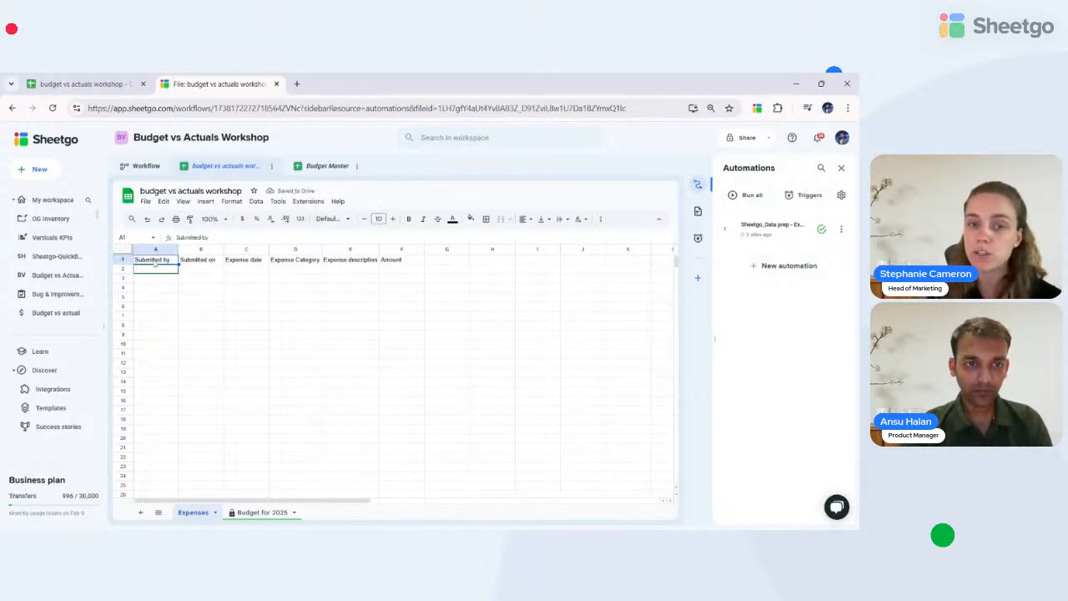
pyautogui.doubleClick(169, 259)
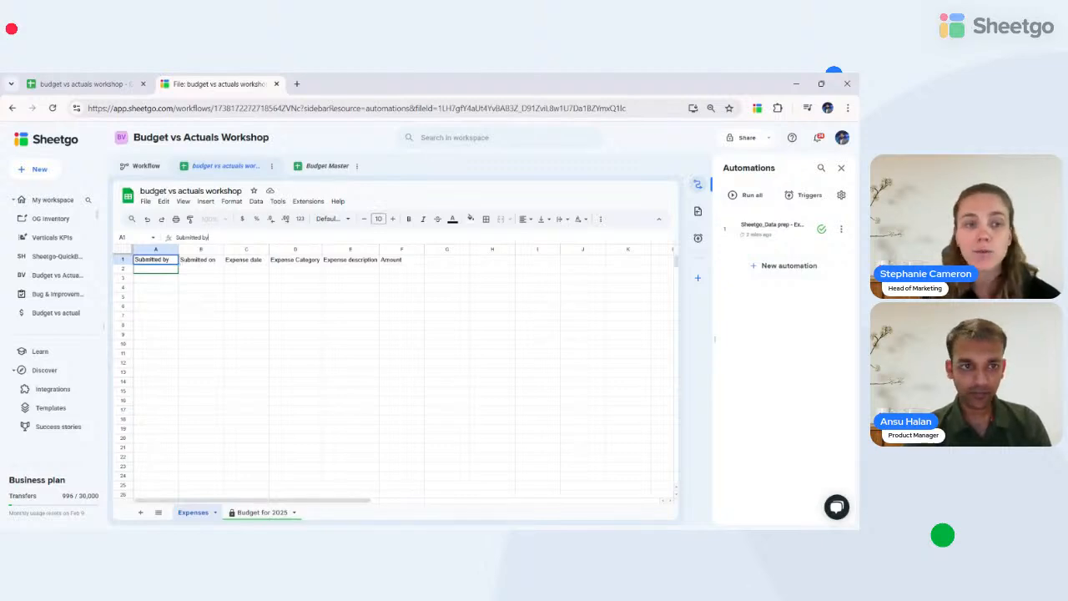
pyautogui.moveTo(165, 261); pyautogui.dragTo(165, 269)
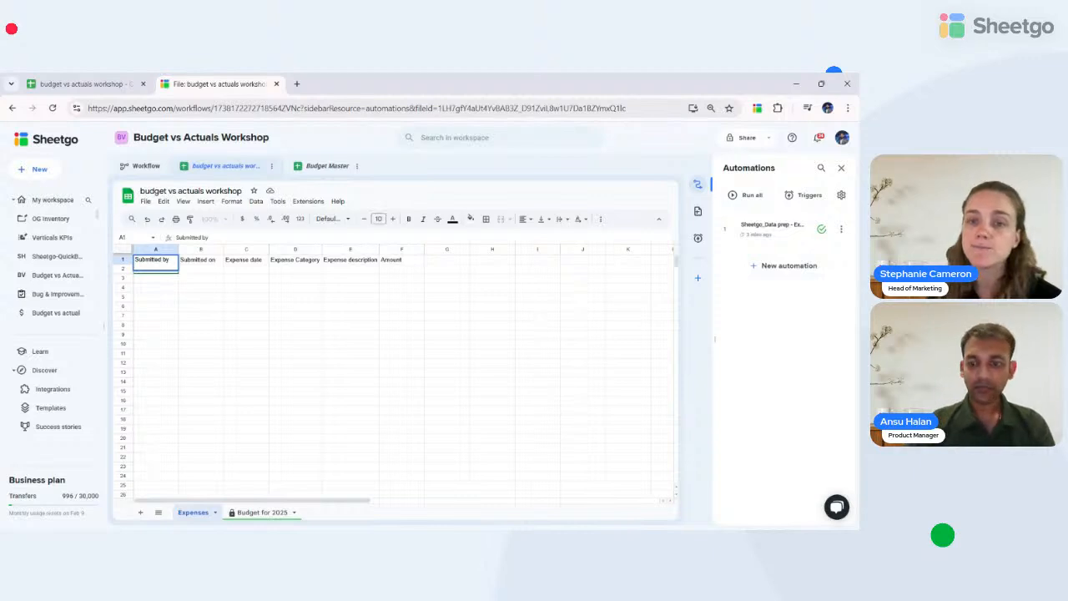
# - Tag the Submitted by header with [default:email,locked], zoom to 125% and auto-fit column A
pyautogui.write('[')
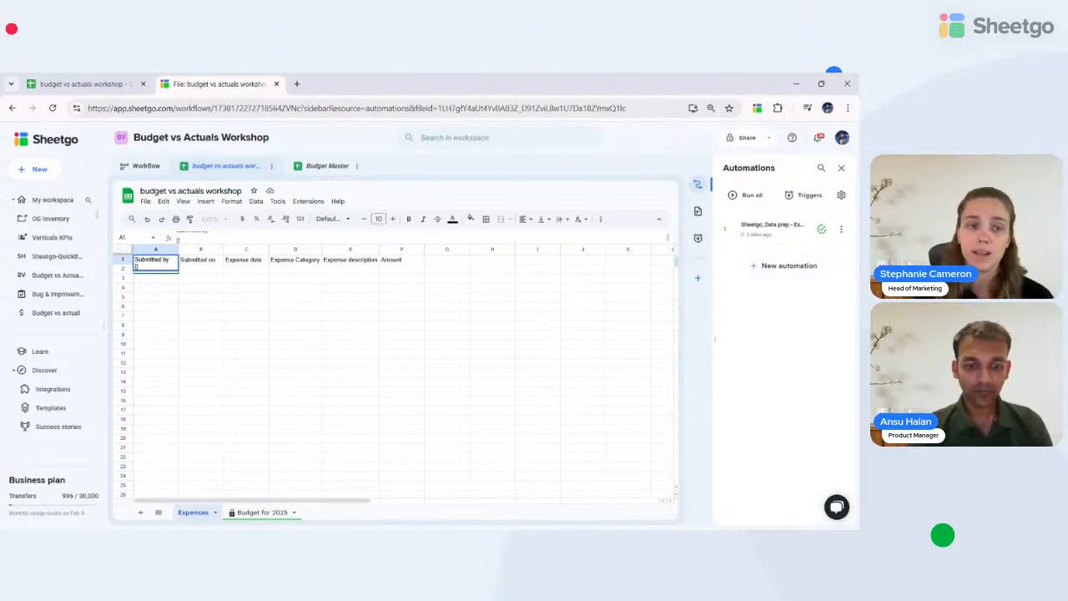
pyautogui.write('defaul')
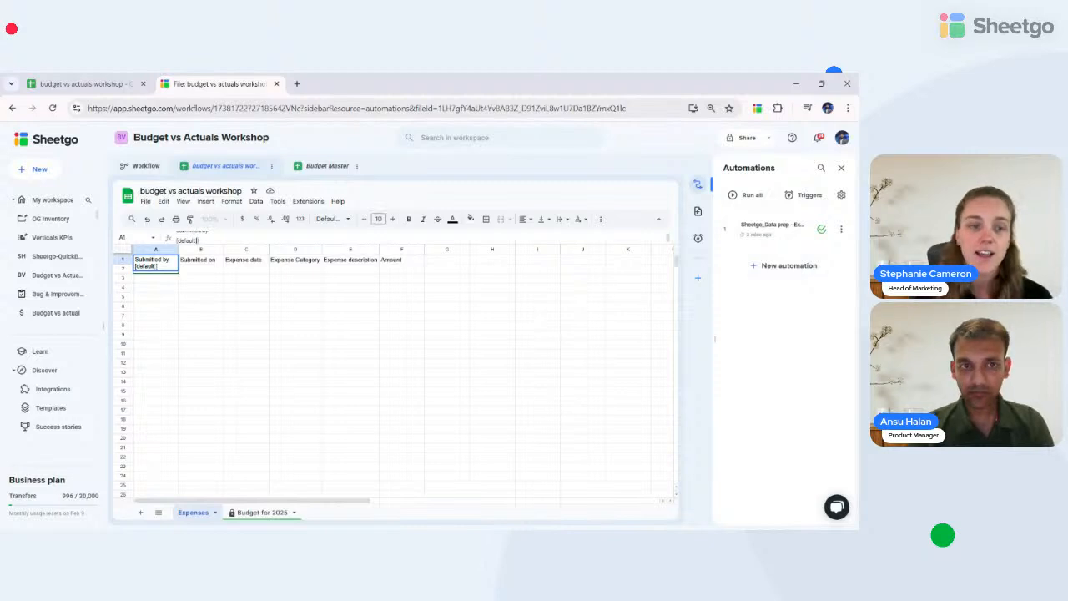
pyautogui.write('t: email')
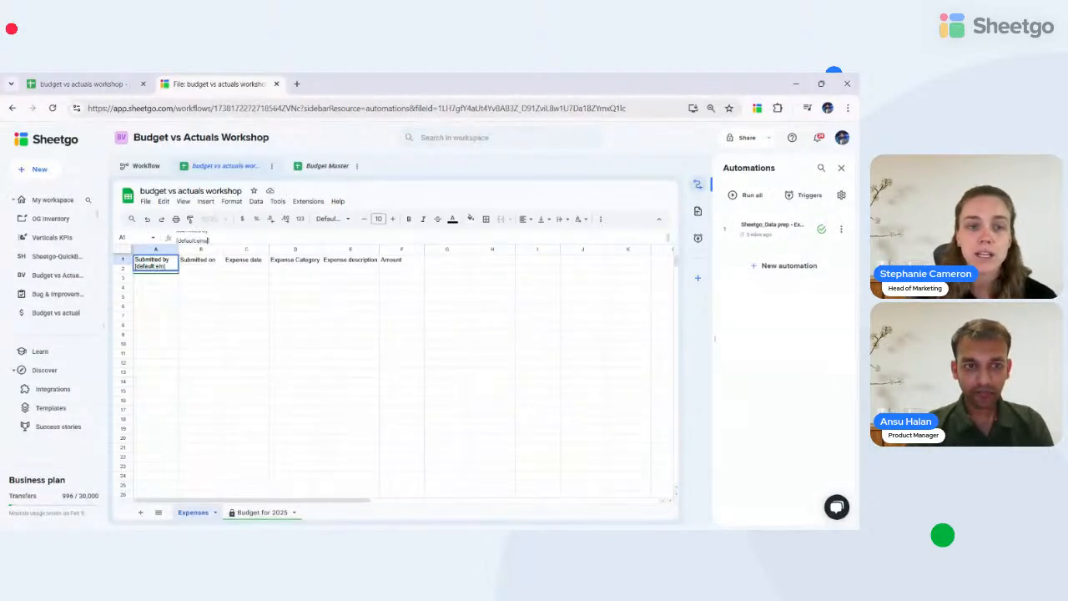
pyautogui.write(' locked')
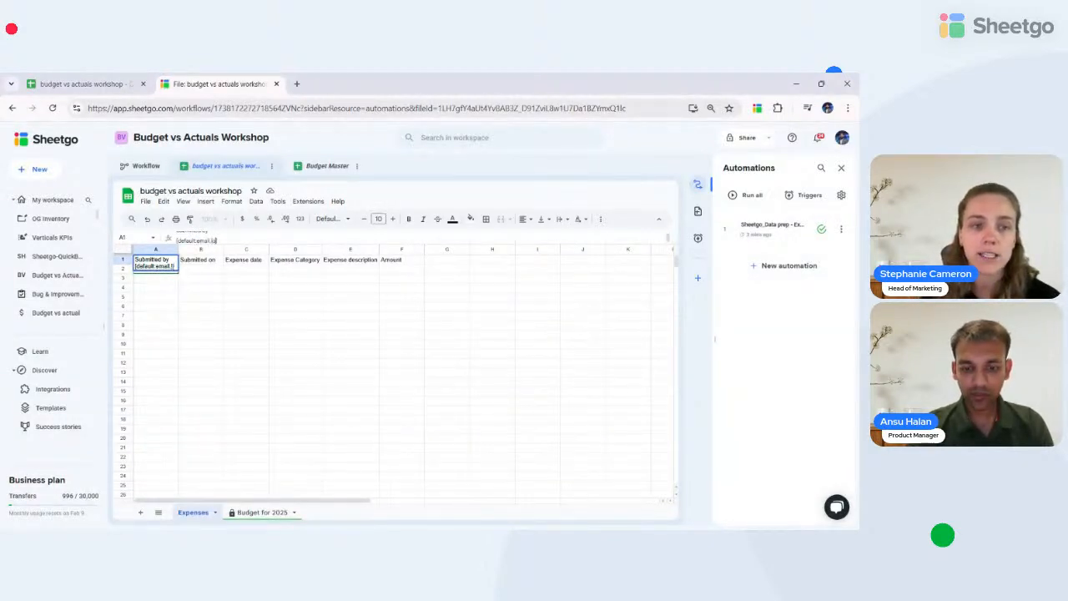
pyautogui.press('Return')
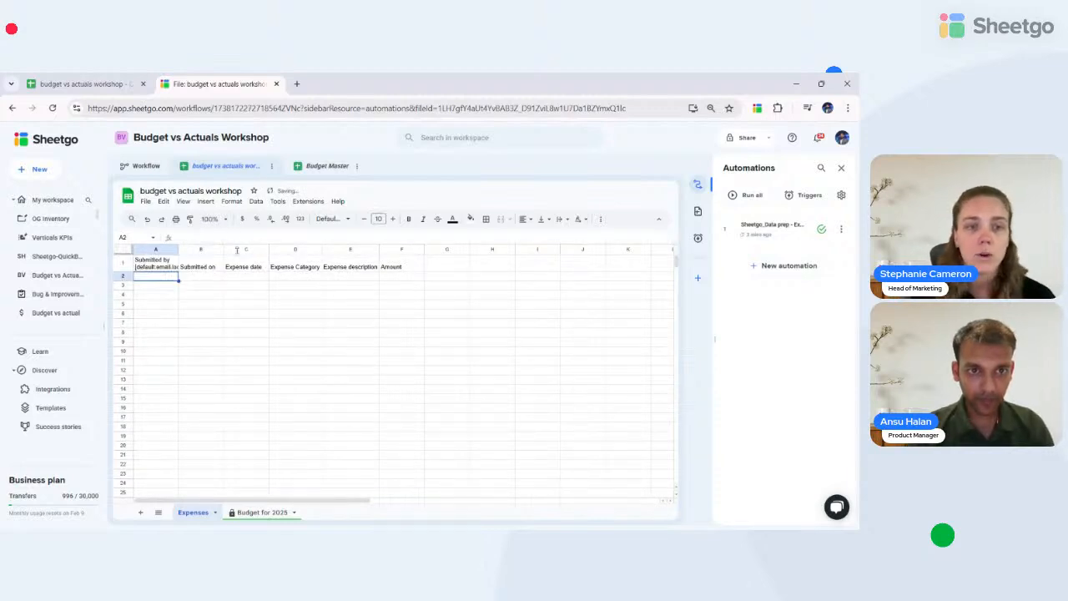
pyautogui.moveTo(235, 244); pyautogui.dragTo(235, 266)
pyautogui.click(215, 219)
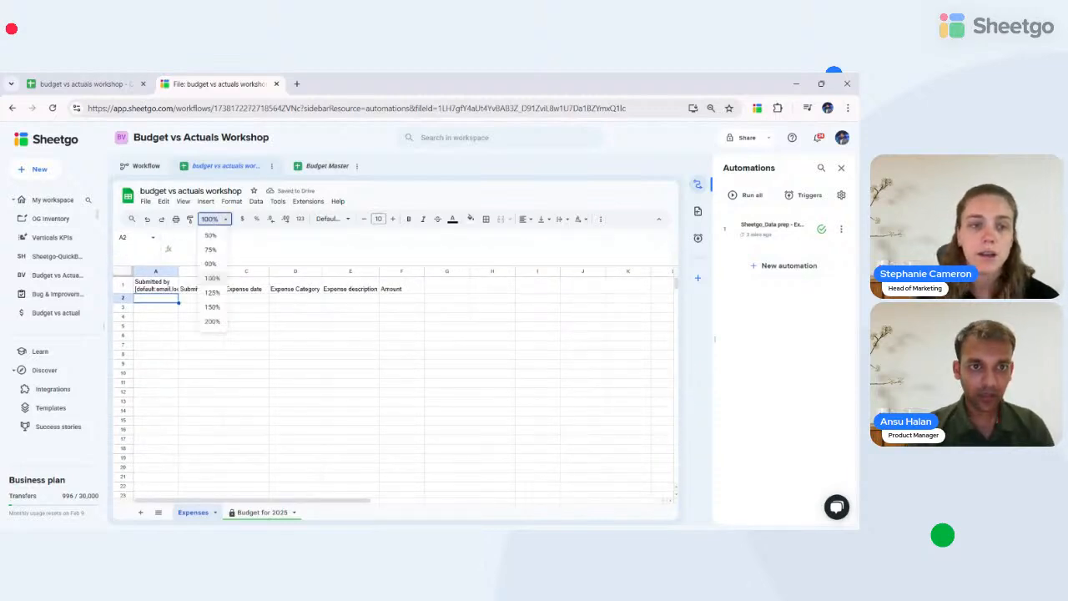
pyautogui.click(205, 290)
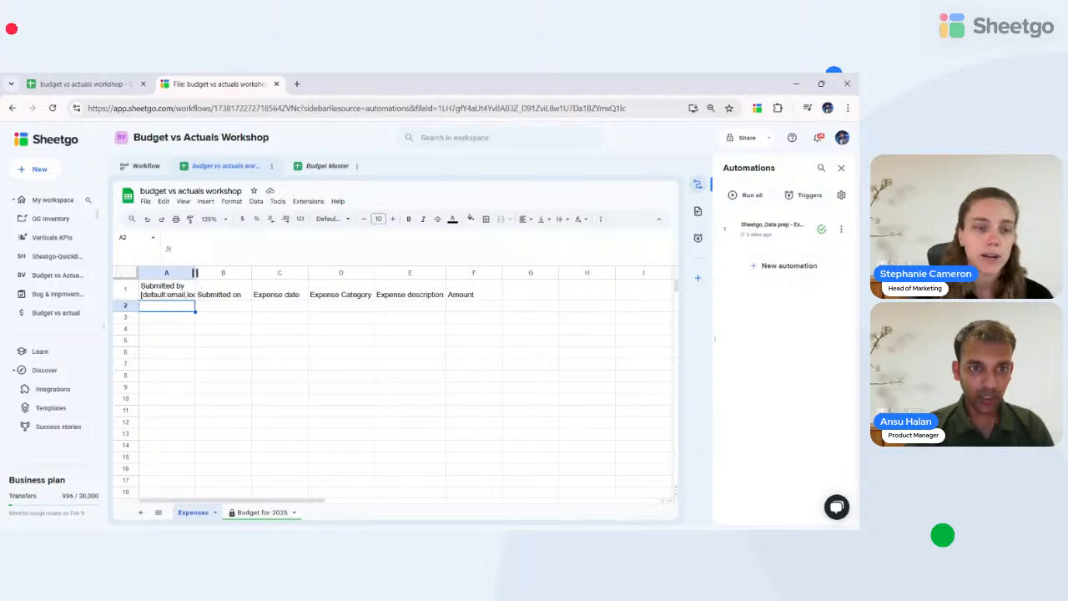
pyautogui.doubleClick(195, 273)
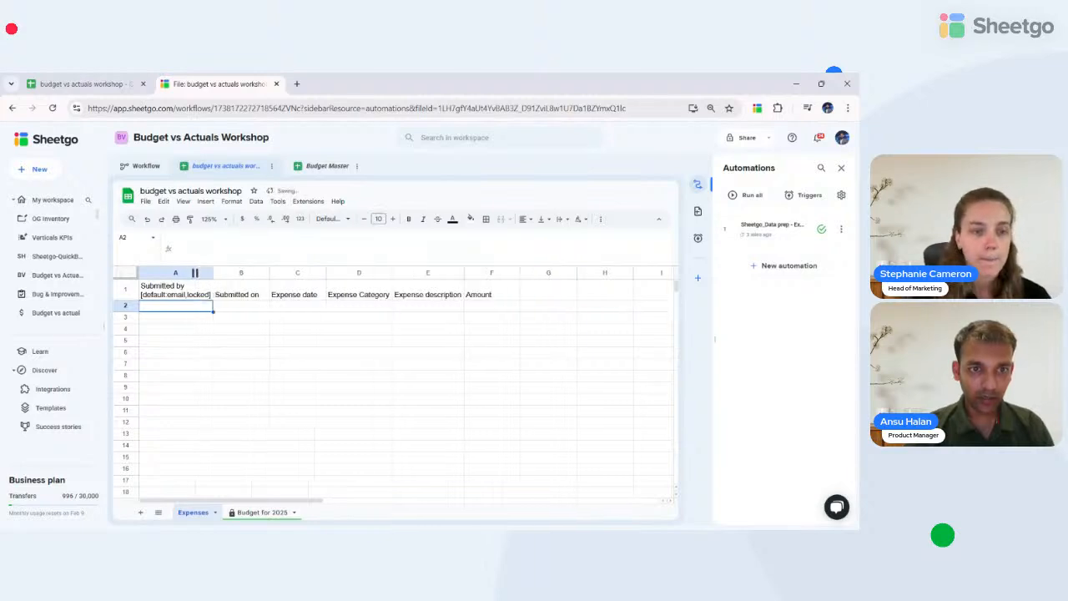
# - Add the [default:today,locked] tag to the Submitted on header in B1
pyautogui.doubleClick(247, 292)
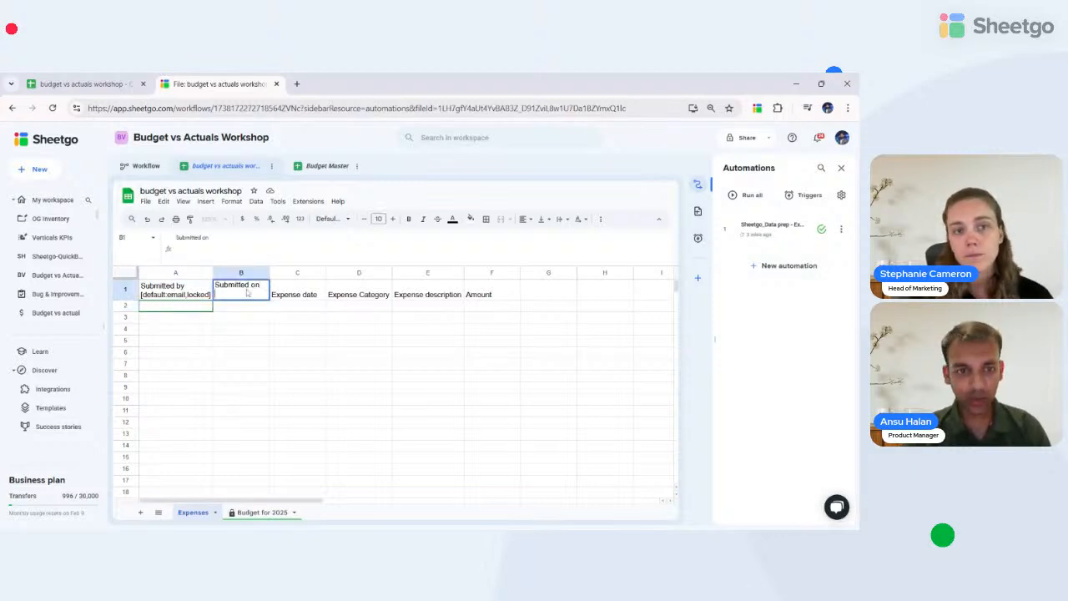
pyautogui.write('[')
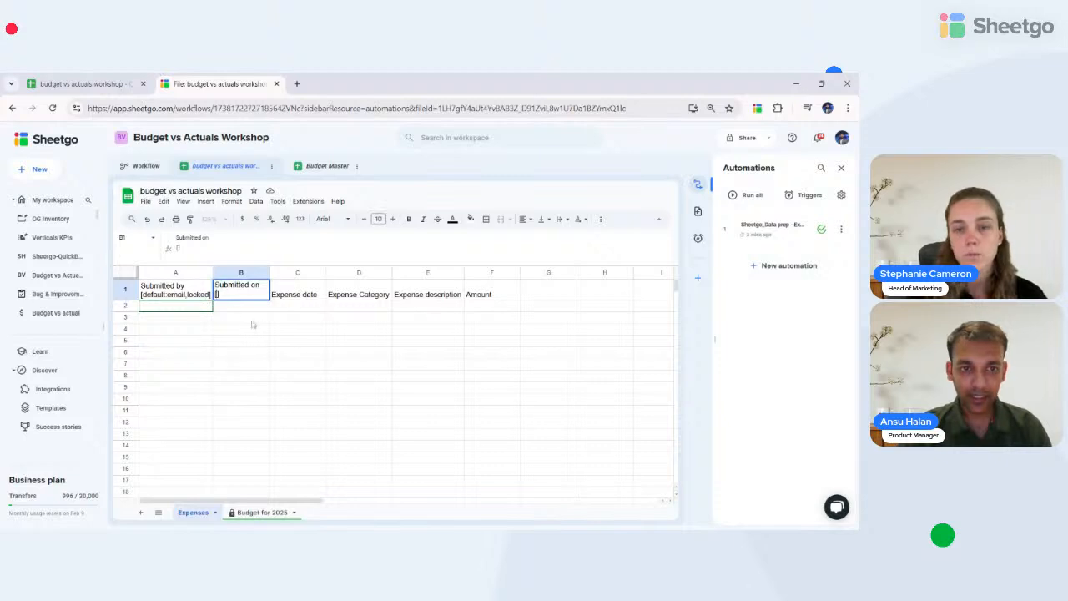
pyautogui.write('de')
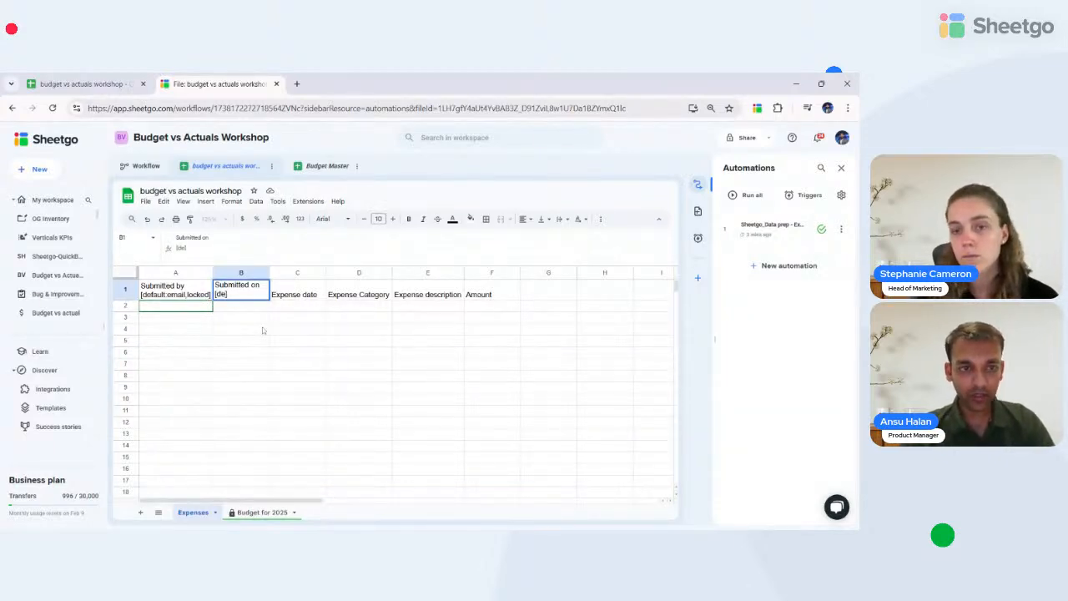
pyautogui.write('fault:')
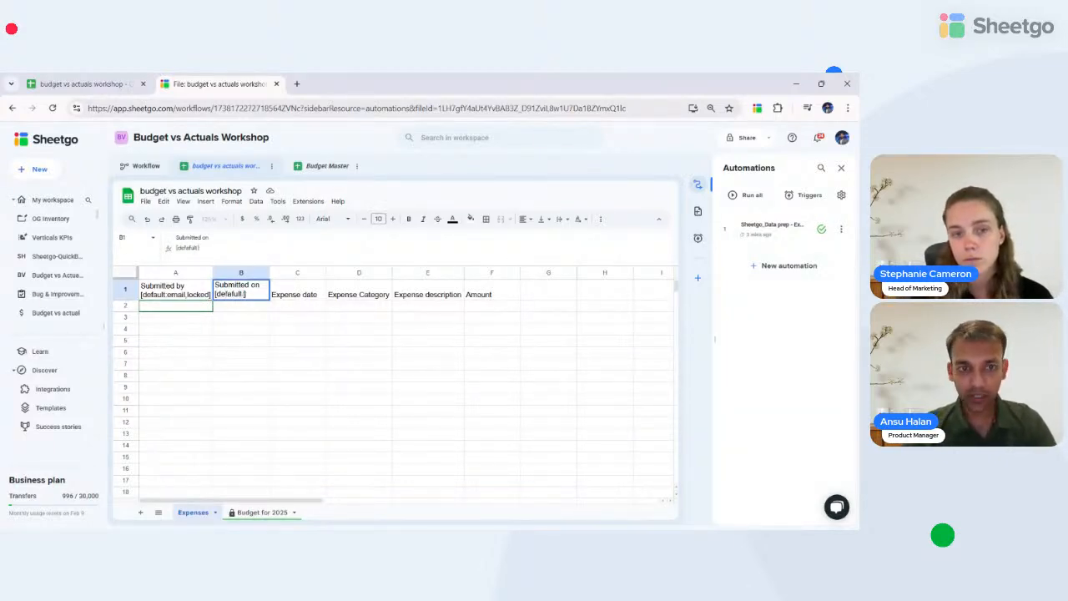
pyautogui.press('BackSpace')
pyautogui.press('BackSpace')
pyautogui.press('BackSpace')
pyautogui.press('BackSpace')
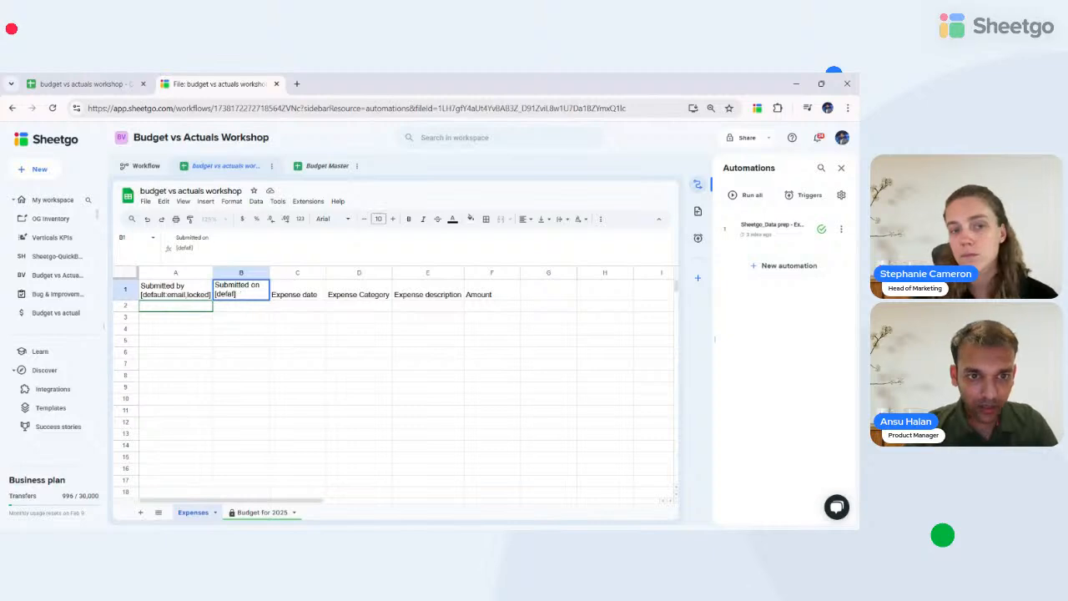
pyautogui.write('lt')
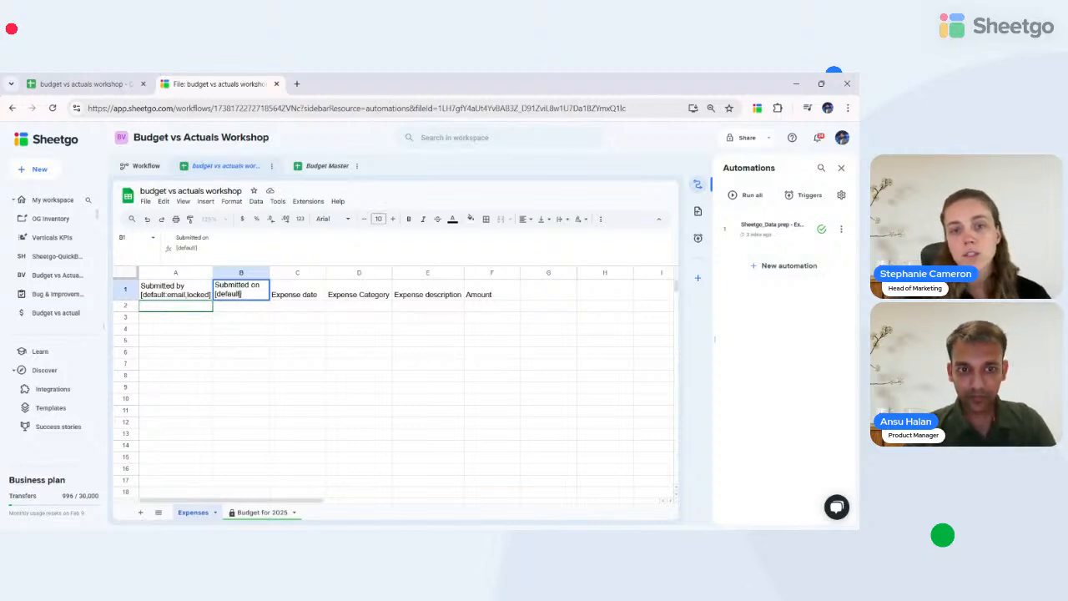
pyautogui.write(':today]')
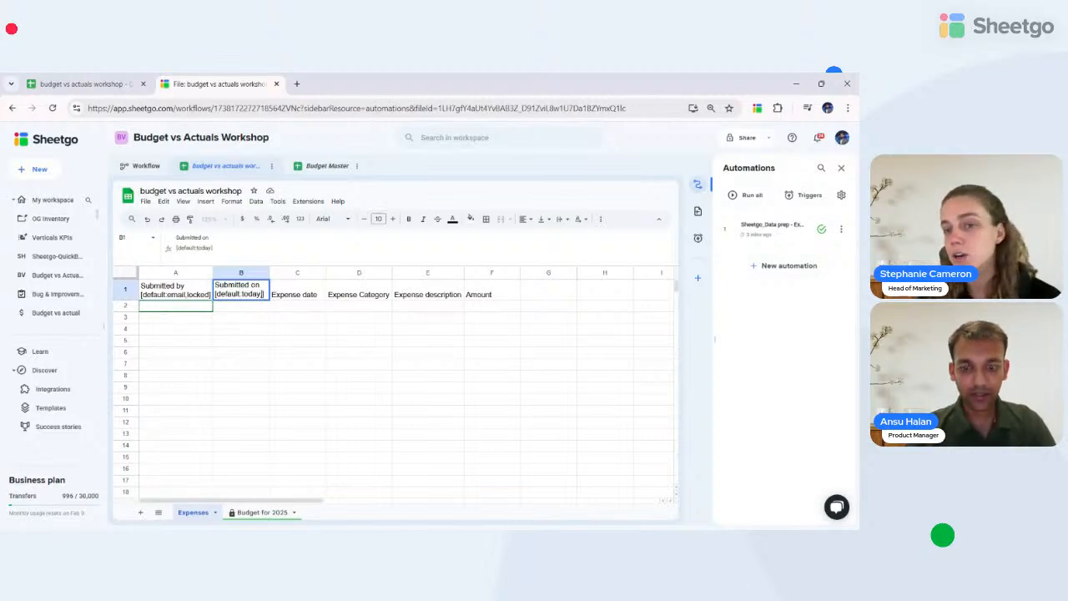
pyautogui.press('Left')
pyautogui.write(',locked')
pyautogui.press('Return')
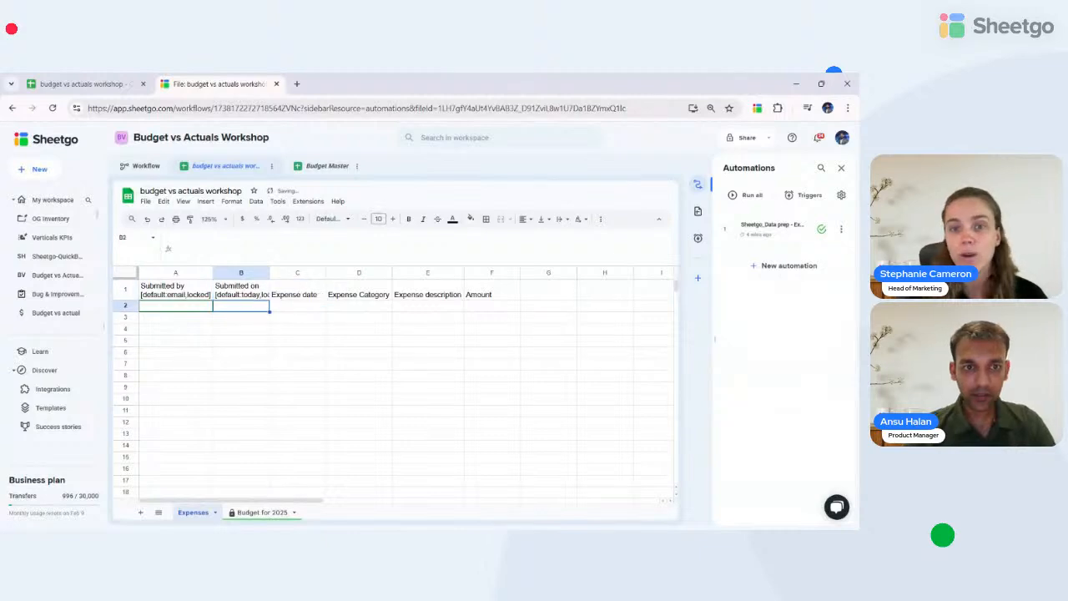
pyautogui.click(297, 291)
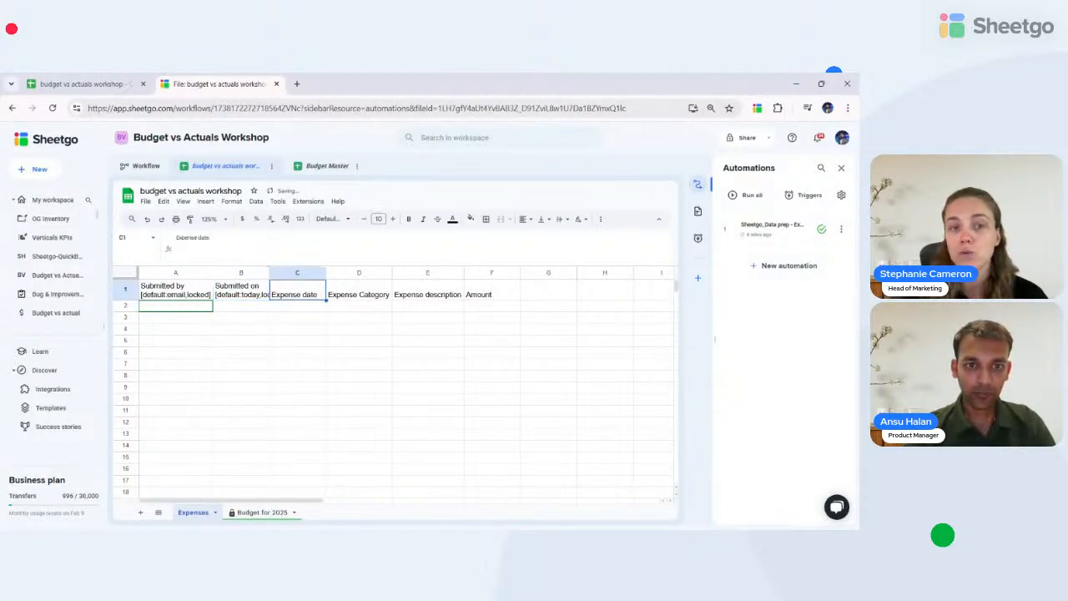
pyautogui.click(295, 273)
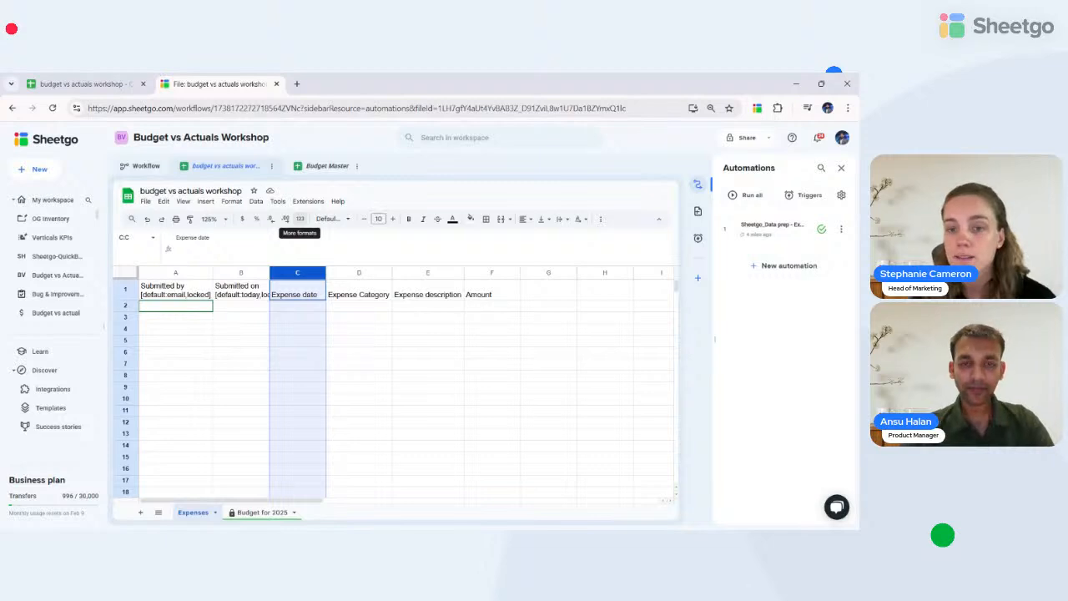
pyautogui.click(296, 309)
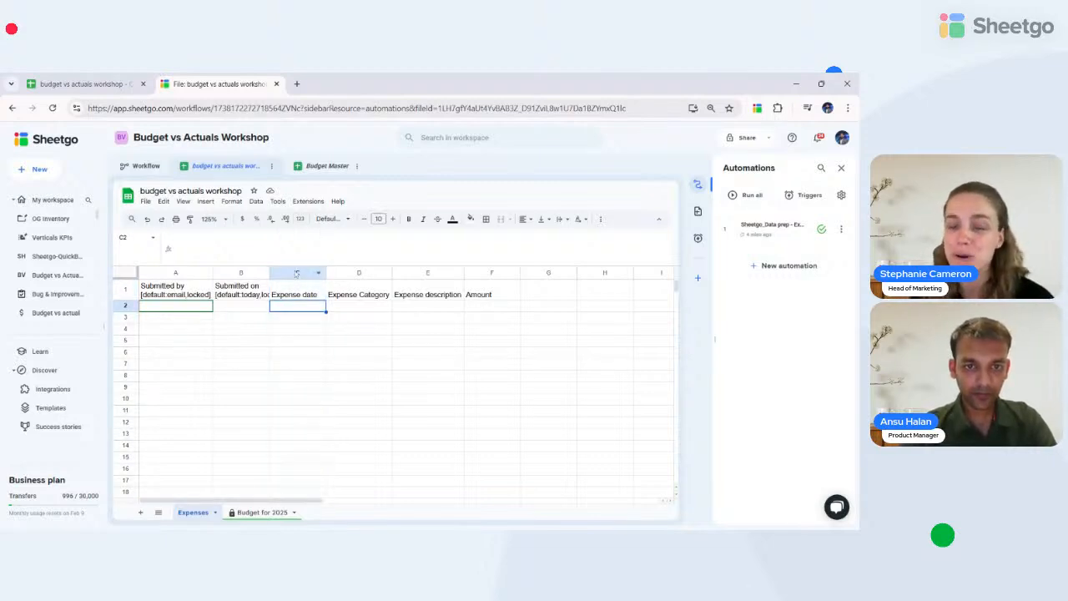
pyautogui.click(296, 273)
pyautogui.click(299, 218)
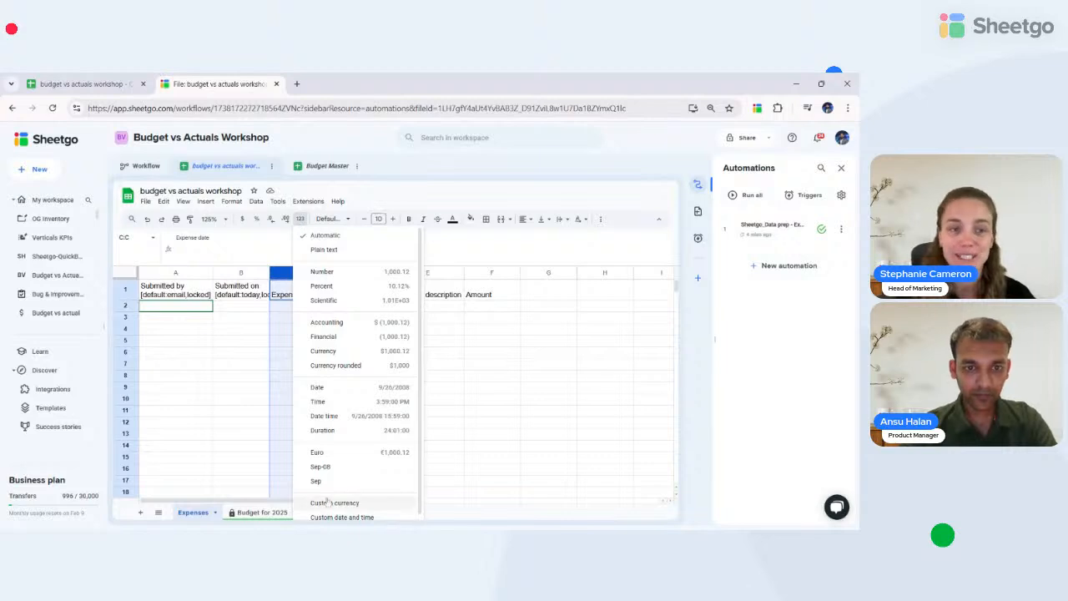
pyautogui.click(326, 389)
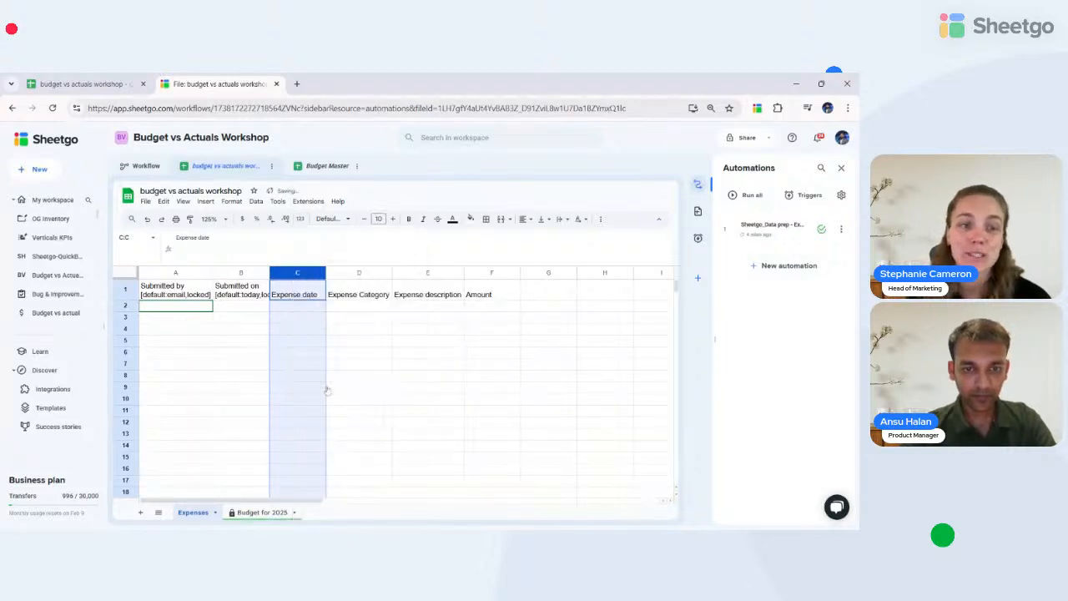
pyautogui.click(358, 308)
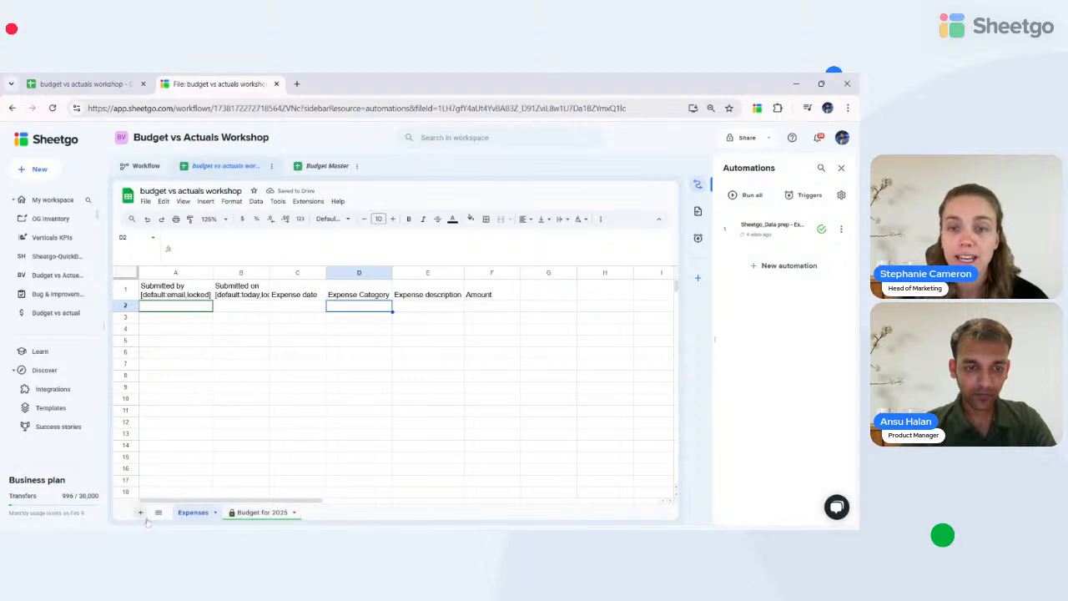
pyautogui.click(300, 311)
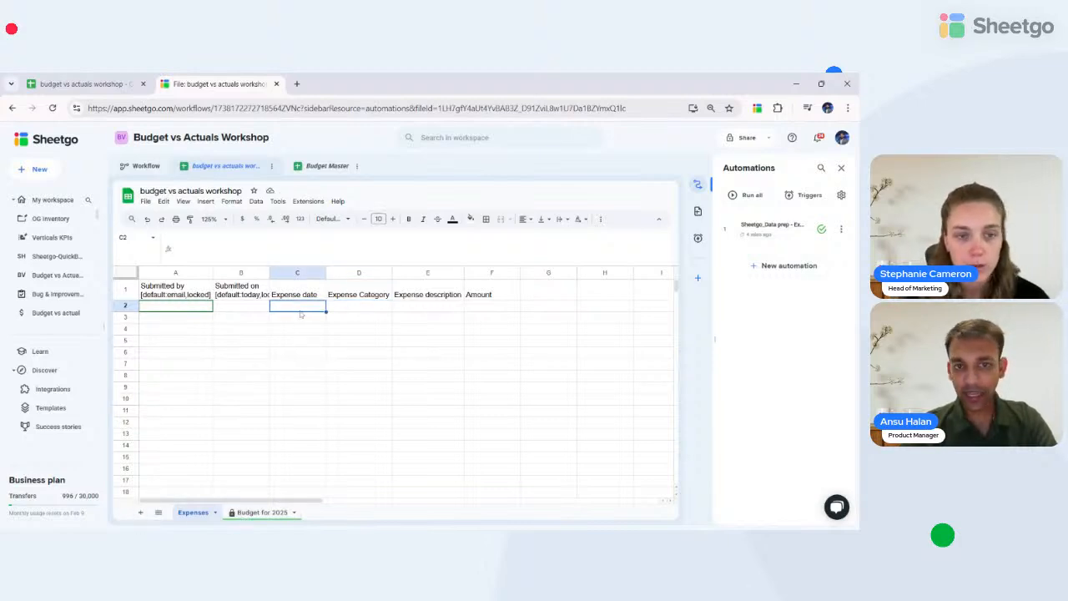
pyautogui.click(297, 273)
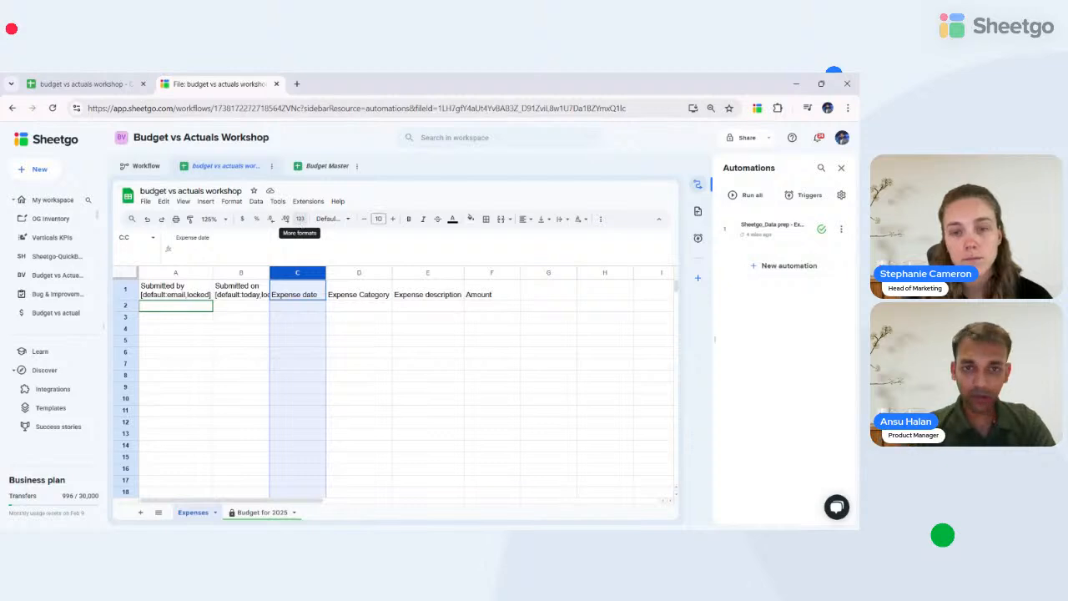
pyautogui.click(300, 218)
pyautogui.click(223, 354)
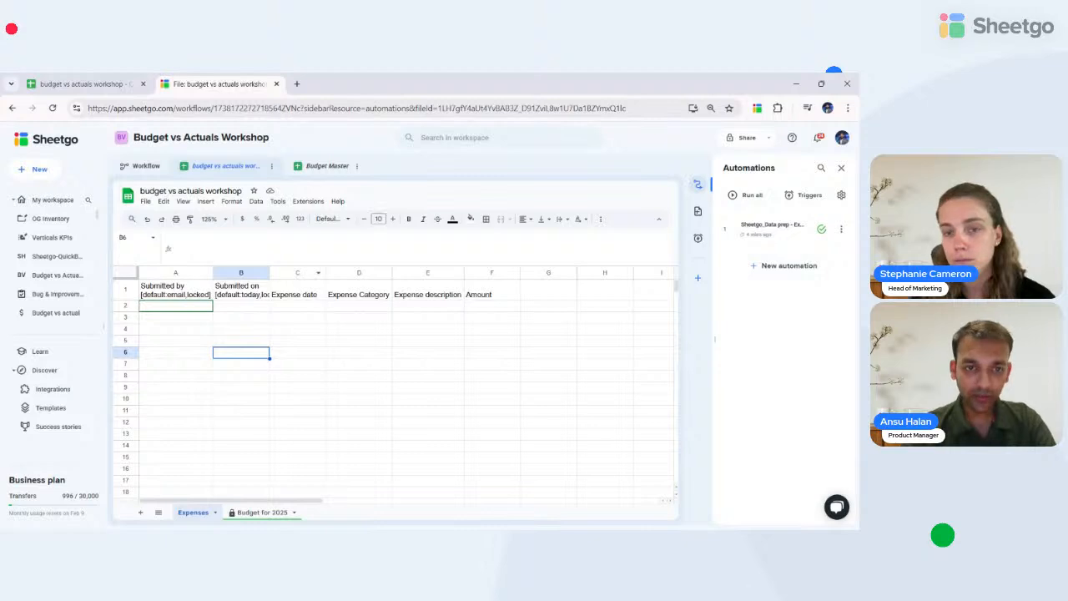
# - Add a new sheet to the workshop file and name it Parameters
pyautogui.click(140, 513)
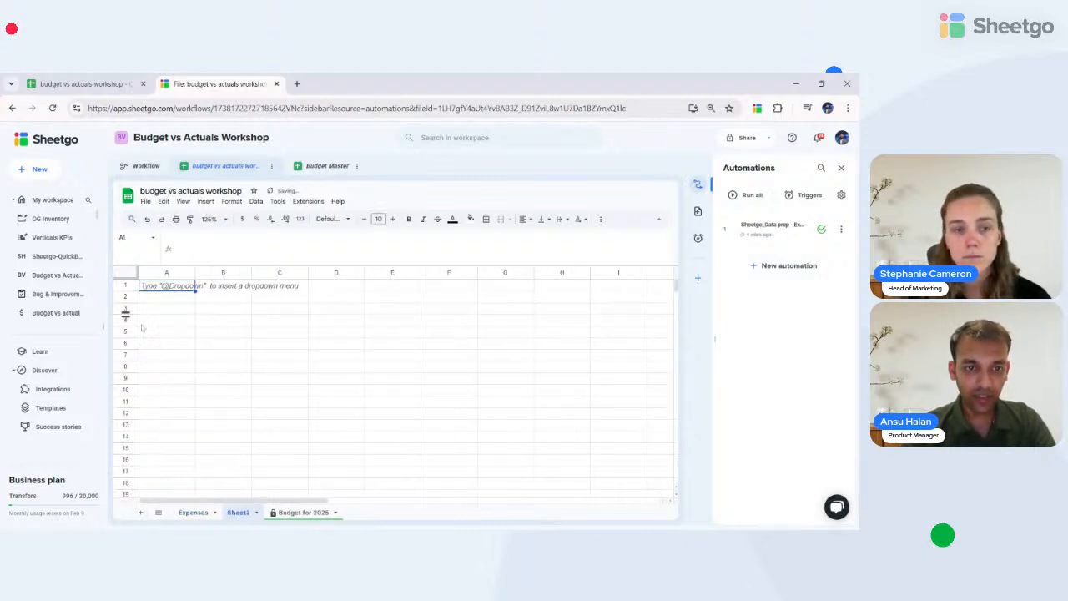
pyautogui.click(193, 512)
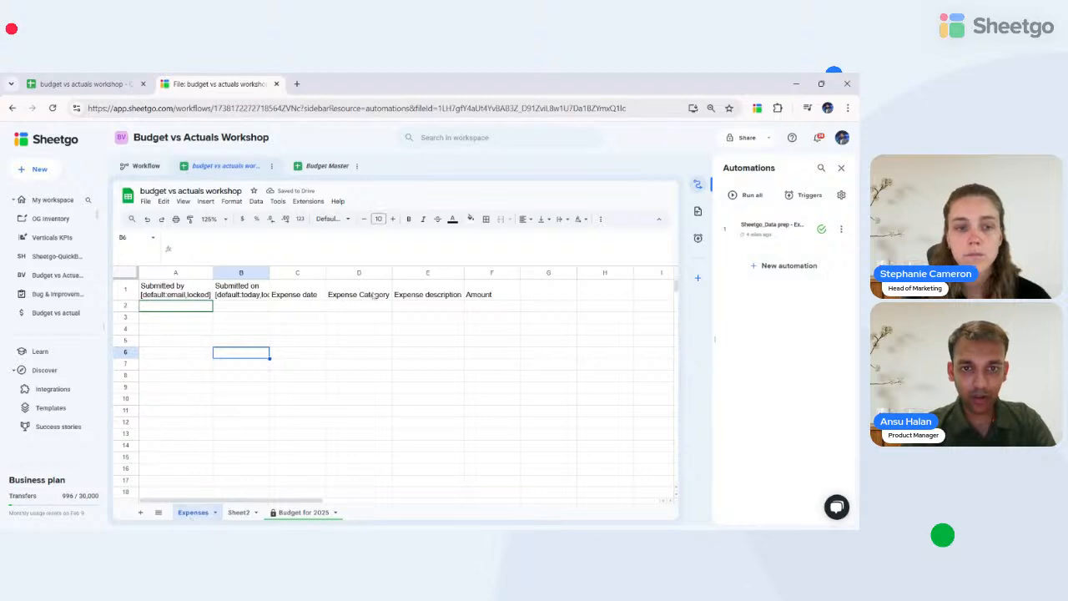
pyautogui.click(358, 307)
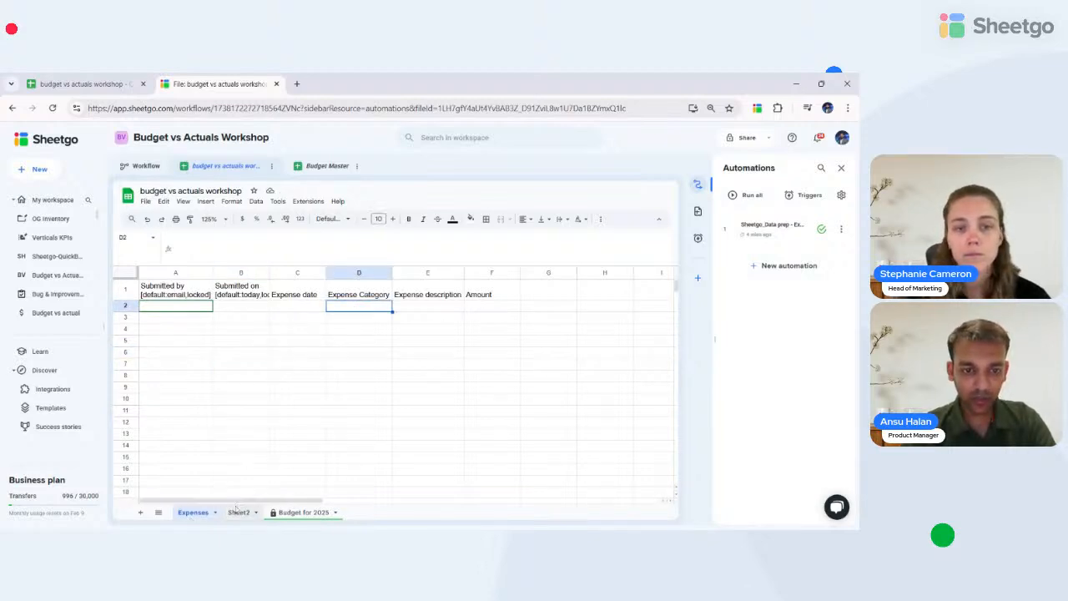
pyautogui.click(237, 512)
pyautogui.doubleClick(238, 512)
pyautogui.write('Para')
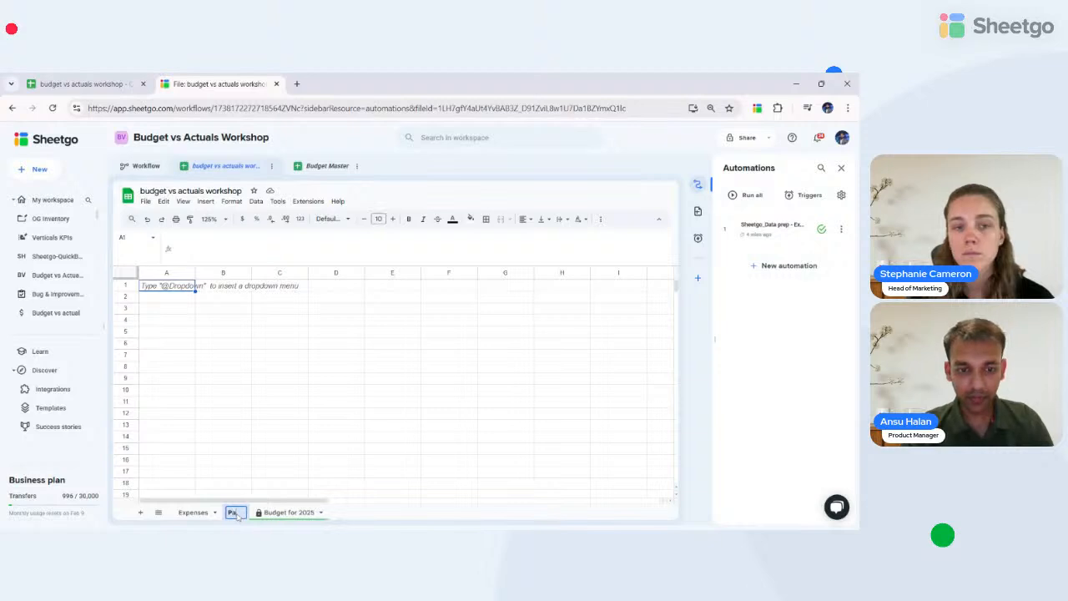
pyautogui.write('meters')
pyautogui.press('Return')
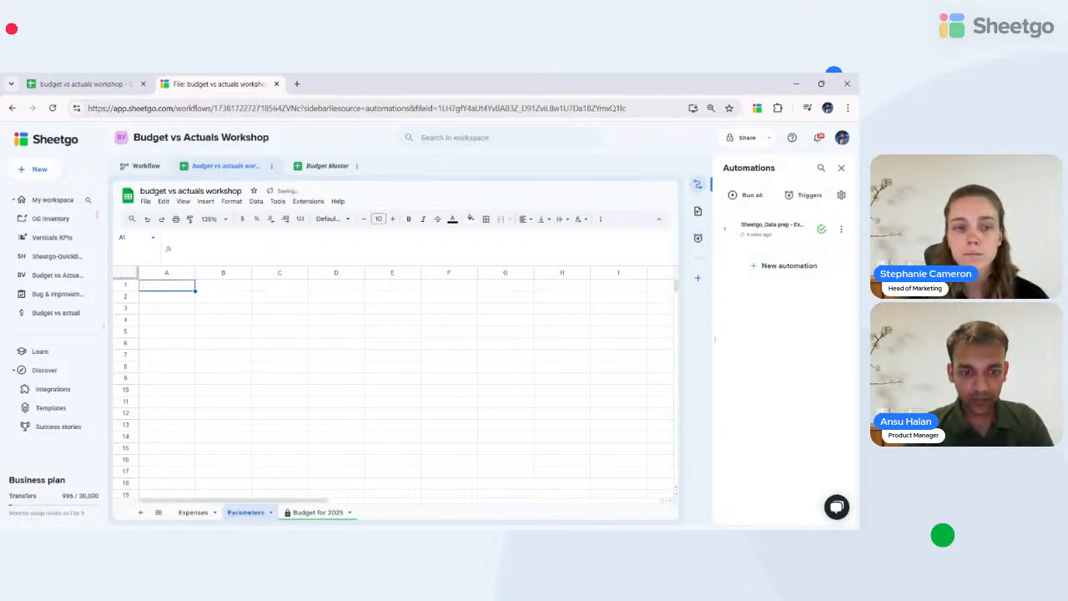
# - Enter the heading 'Expense Categories' in cell A1 of Parameters
pyautogui.write('Expe')
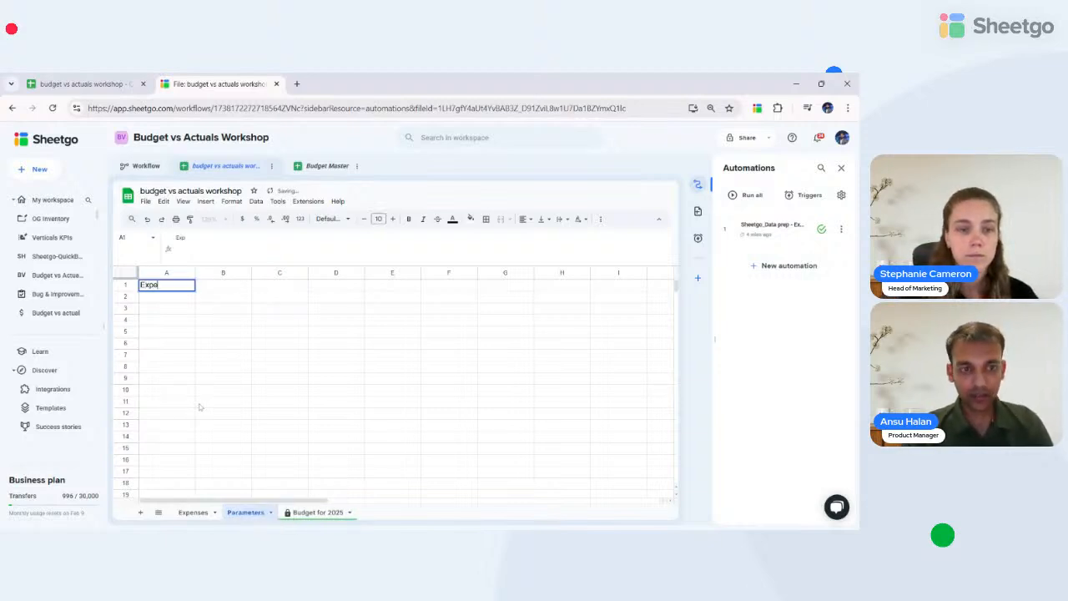
pyautogui.write('nse Category')
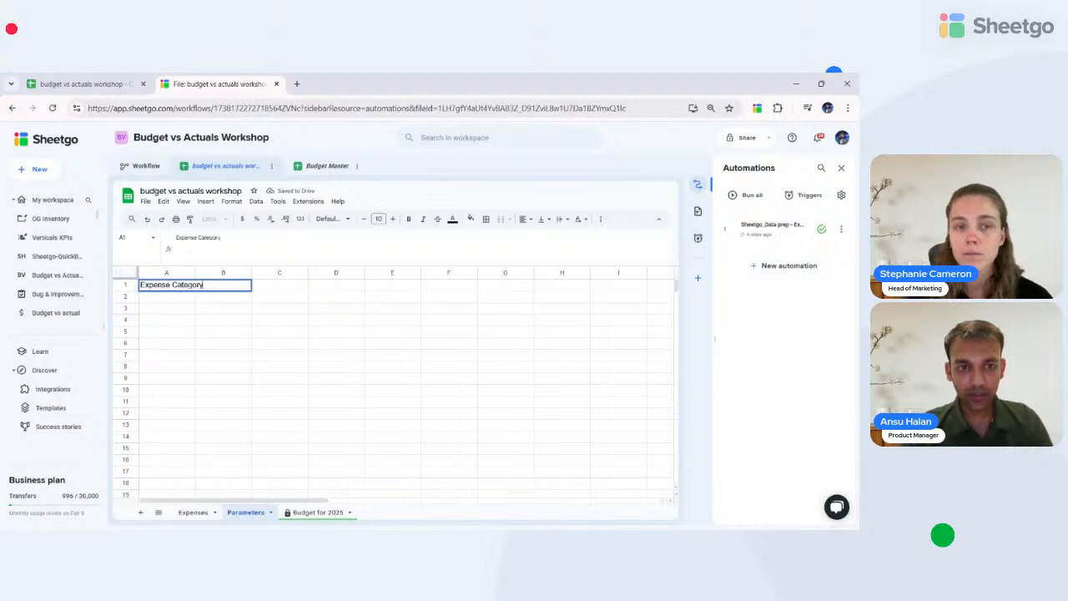
pyautogui.press('BackSpace')
pyautogui.write('ies')
pyautogui.press('Return')
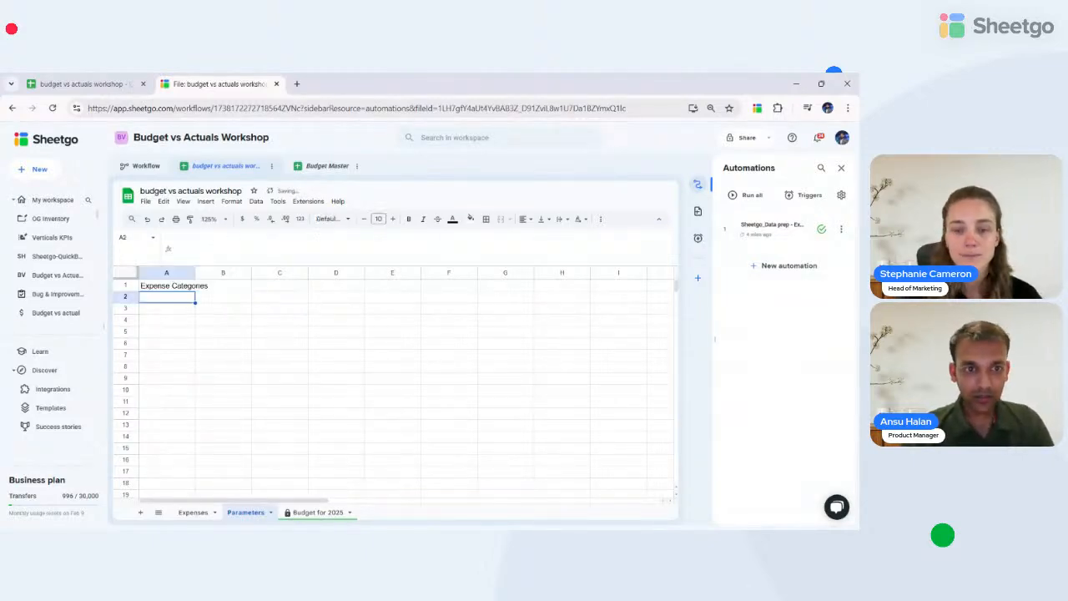
pyautogui.click(317, 511)
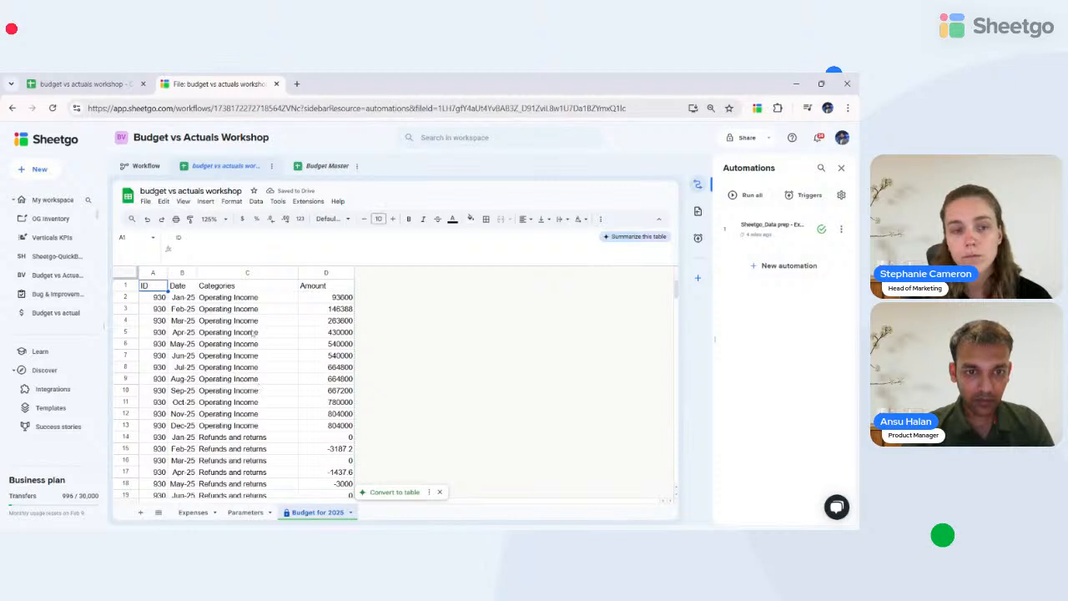
# - Copy the categories A5:A17 from Budget Master's Consolidated budget sheet, then return to the workshop file
pyautogui.scroll(-8, 255, 332)
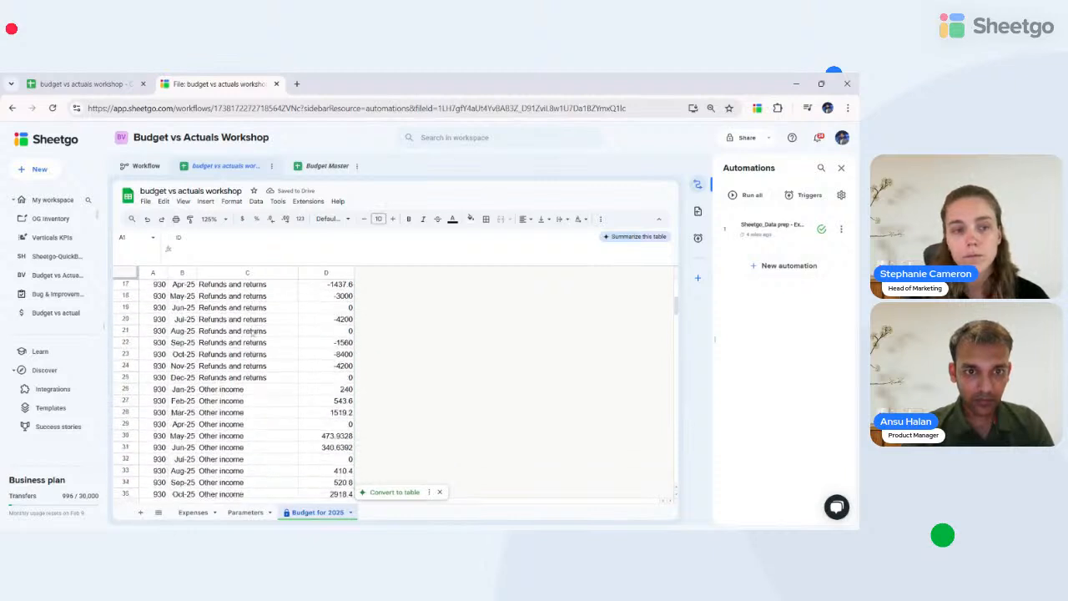
pyautogui.click(316, 168)
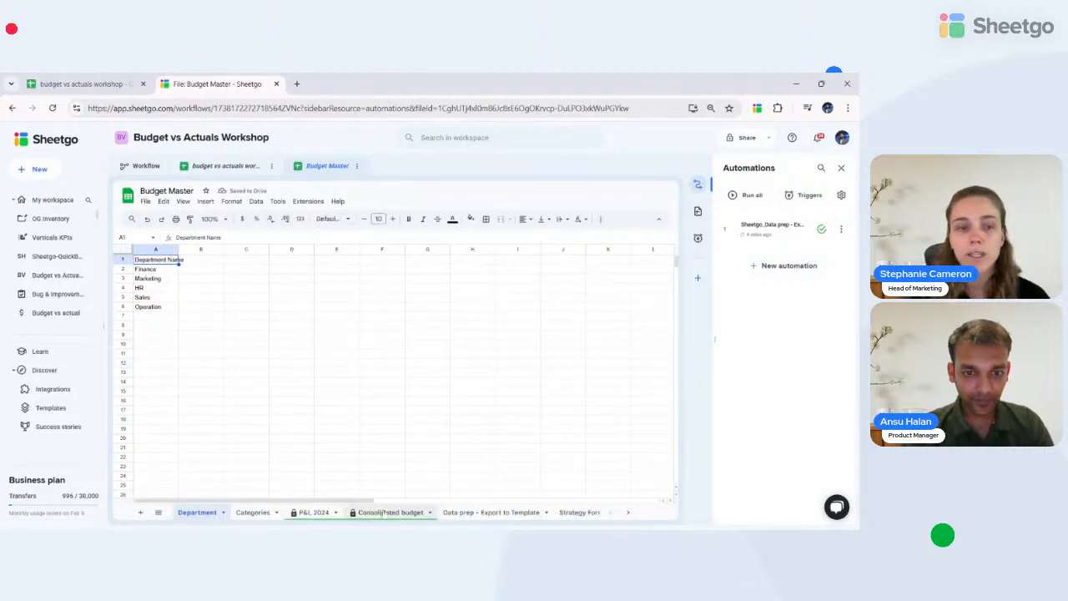
pyautogui.click(384, 513)
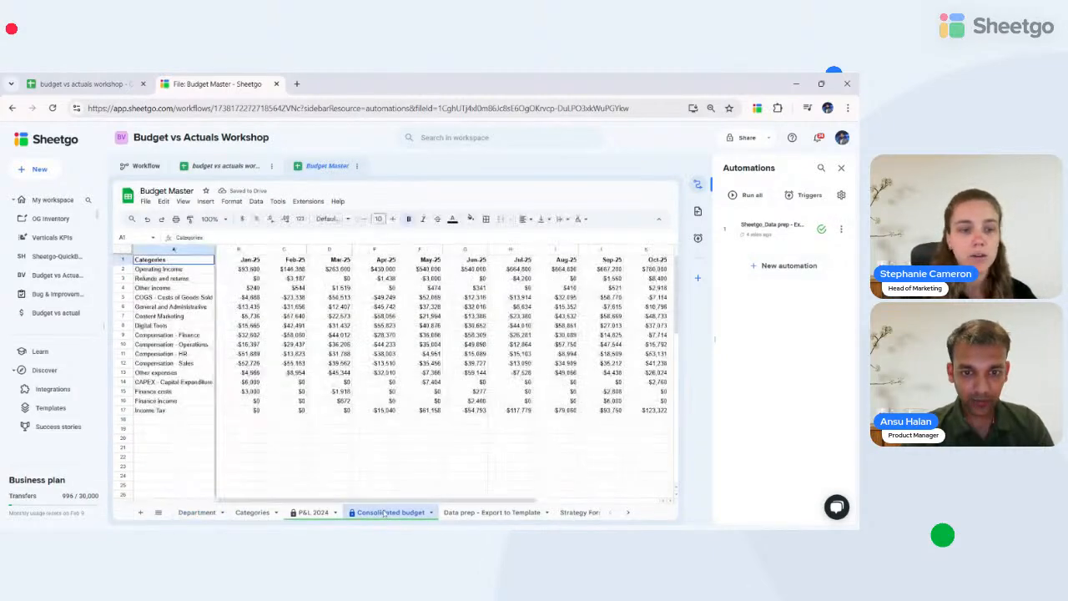
pyautogui.click(156, 297)
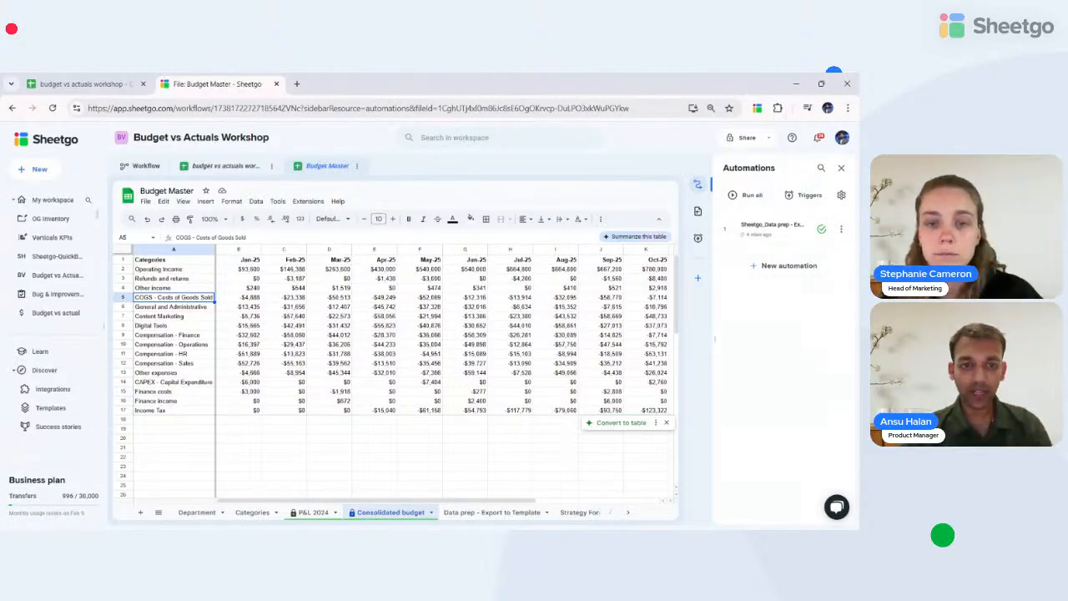
pyautogui.hotkey('shift', 'Down')
pyautogui.hotkey('shift', 'Down')
pyautogui.hotkey('shift', 'Down')
pyautogui.hotkey('shift', 'Down')
pyautogui.hotkey('shift', 'Down')
pyautogui.hotkey('shift', 'Down')
pyautogui.hotkey('shift', 'Down')
pyautogui.hotkey('shift', 'Down')
pyautogui.hotkey('shift', 'Down')
pyautogui.hotkey('shift', 'Down')
pyautogui.hotkey('shift', 'Down')
pyautogui.hotkey('shift', 'Down')
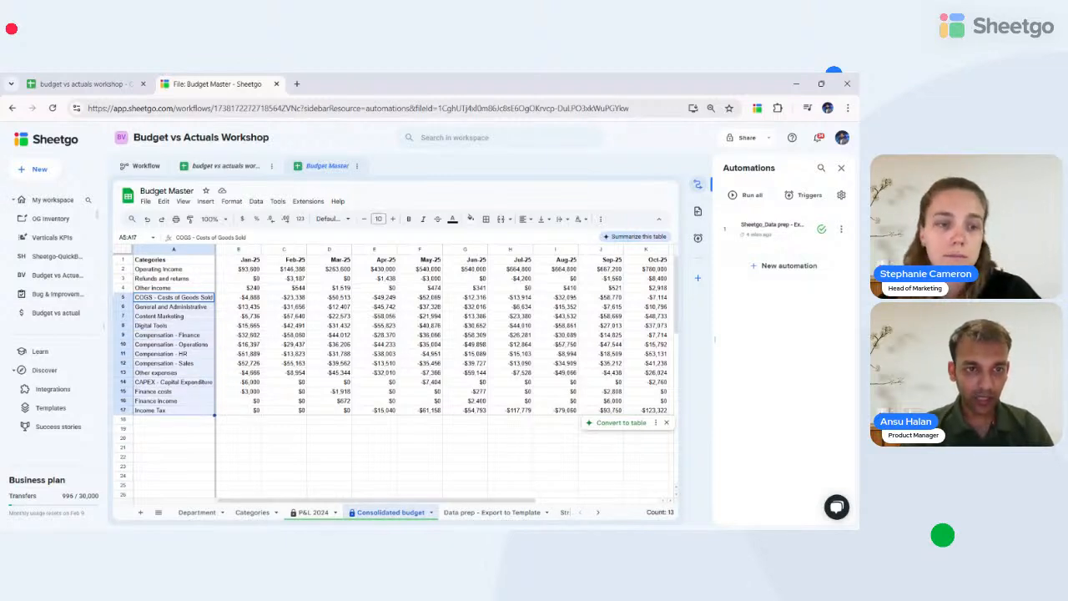
pyautogui.hotkey('ctrl', 'c')
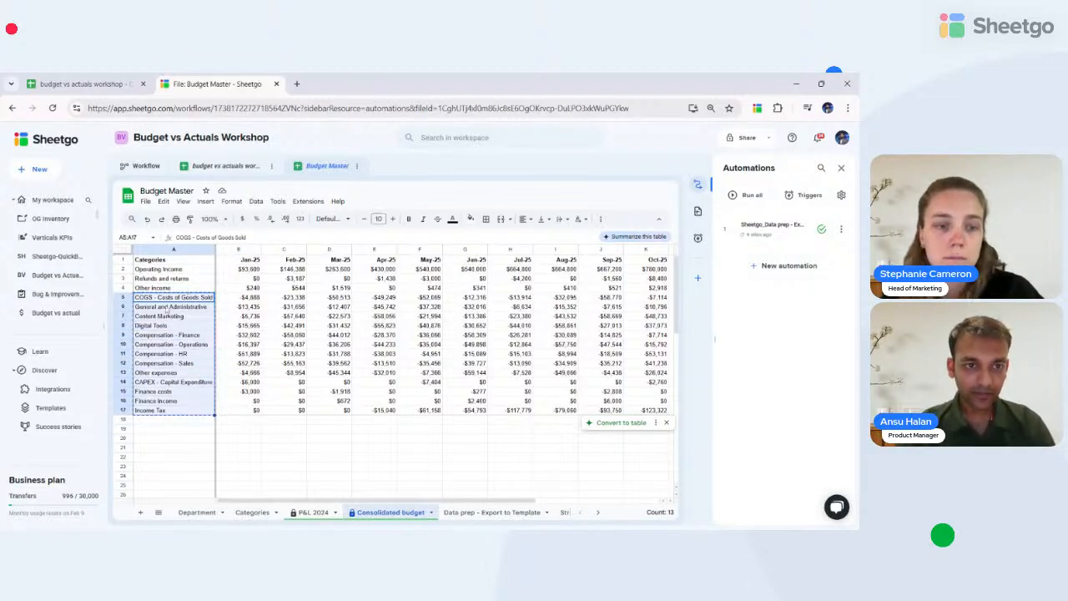
pyautogui.click(210, 165)
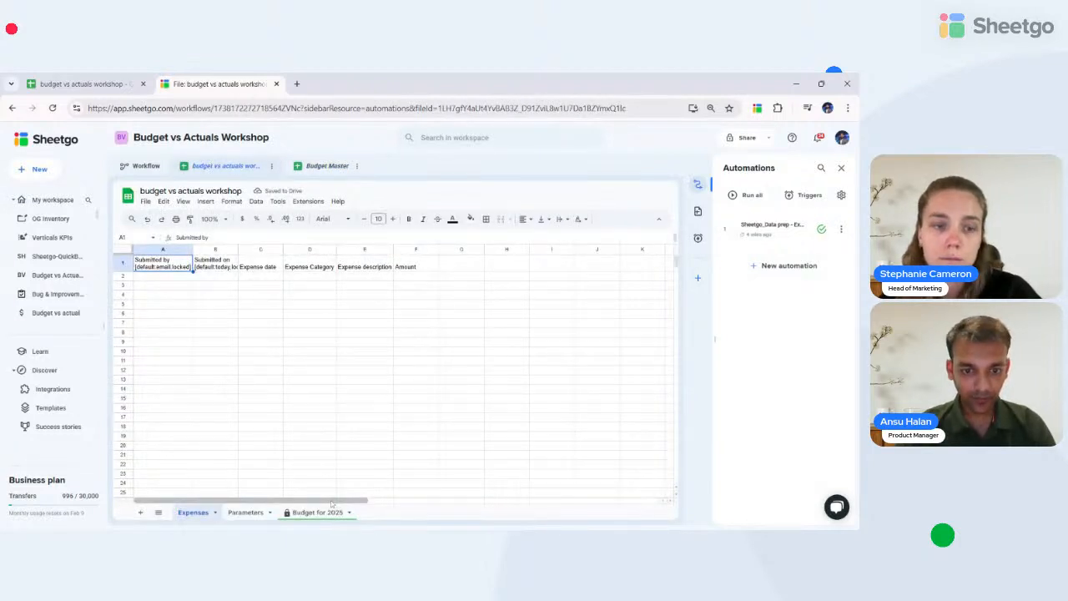
# - Paste the 13 categories into Parameters A2:A14 and widen column A to fit them
pyautogui.click(245, 513)
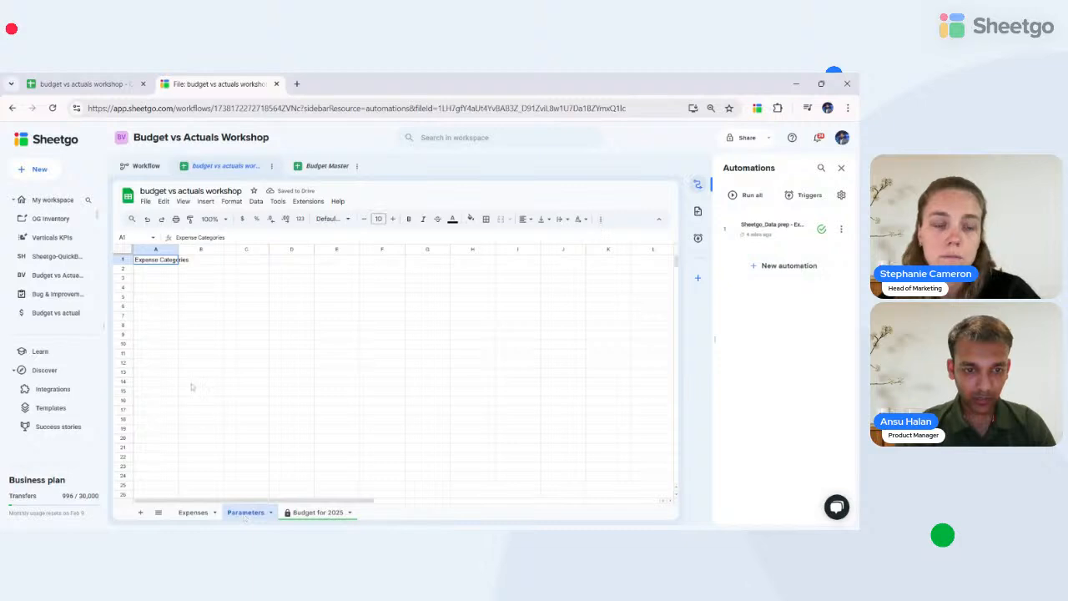
pyautogui.click(151, 269)
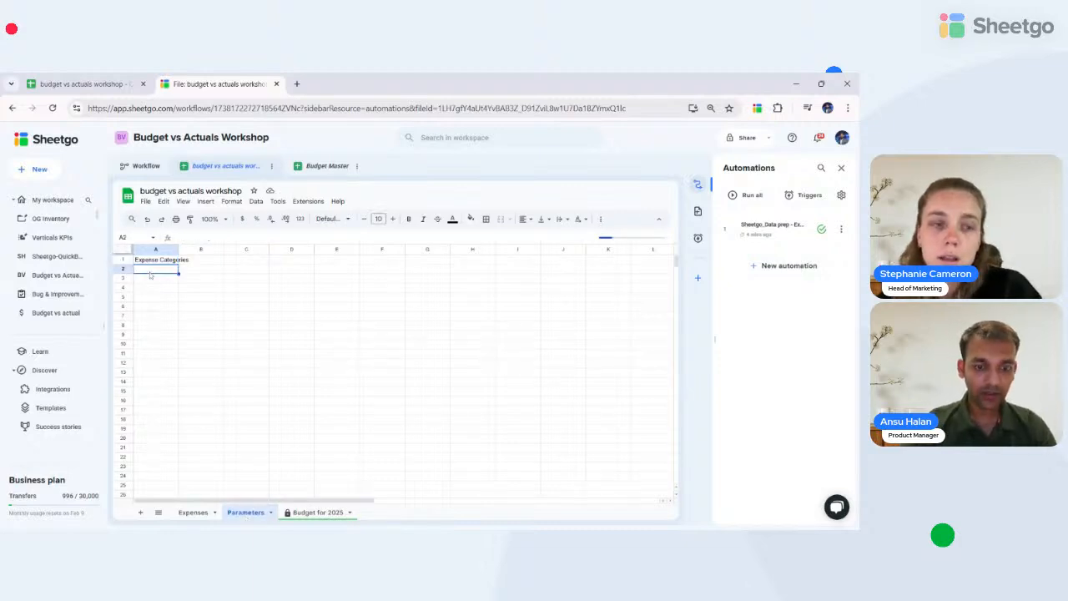
pyautogui.hotkey('ctrl', 'v')
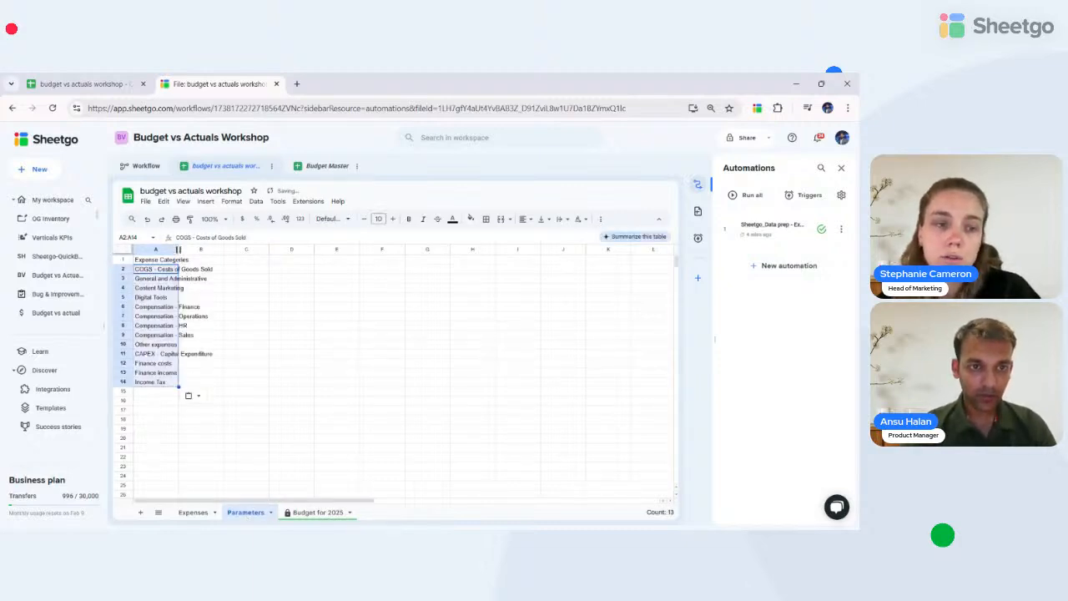
pyautogui.moveTo(178, 250); pyautogui.dragTo(178, 250)
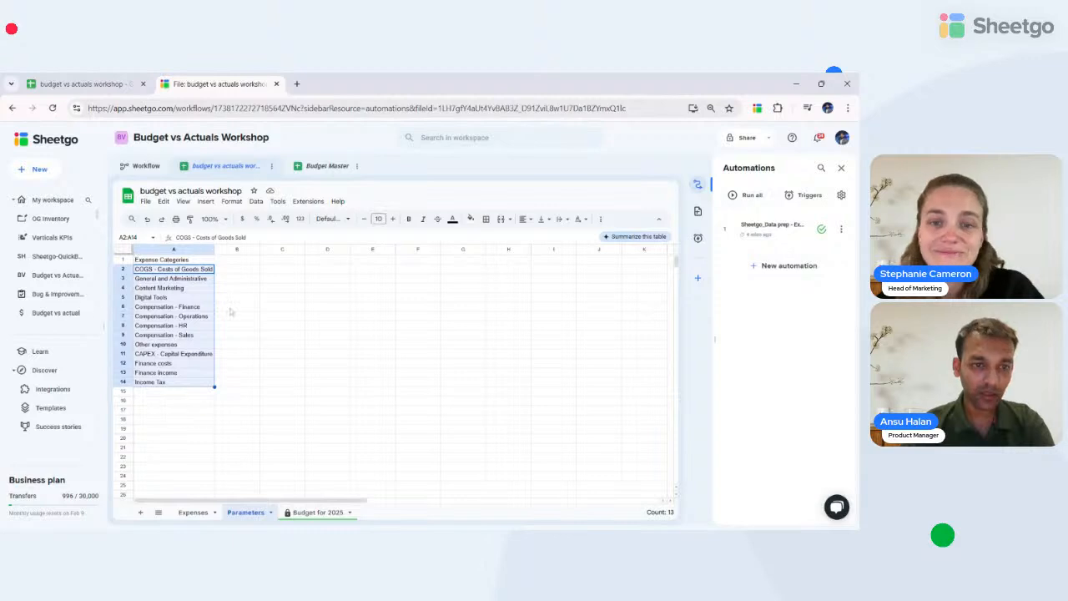
# - Add a dropdown to Expenses D2 that draws its options from the range Parameters!A2:A
pyautogui.click(184, 514)
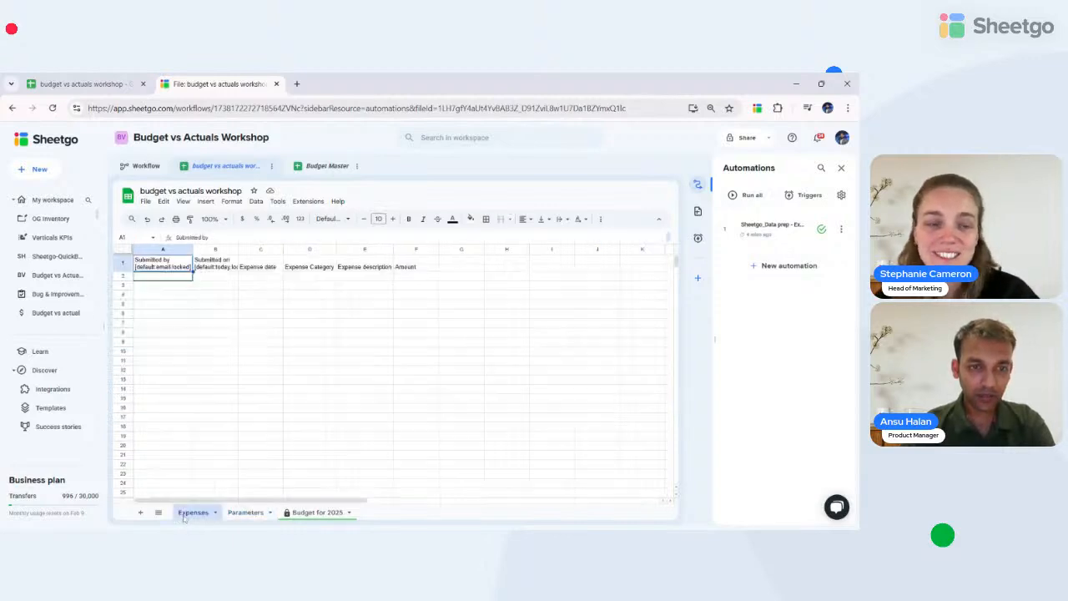
pyautogui.click(309, 278)
pyautogui.rightClick(309, 279)
pyautogui.scroll(-3, 361, 425)
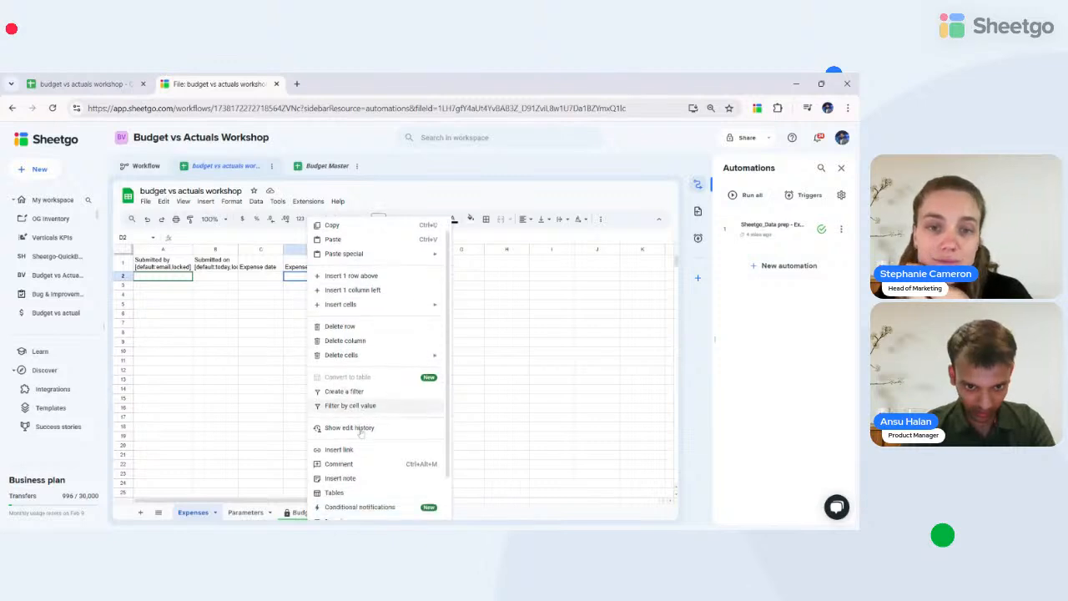
pyautogui.click(342, 473)
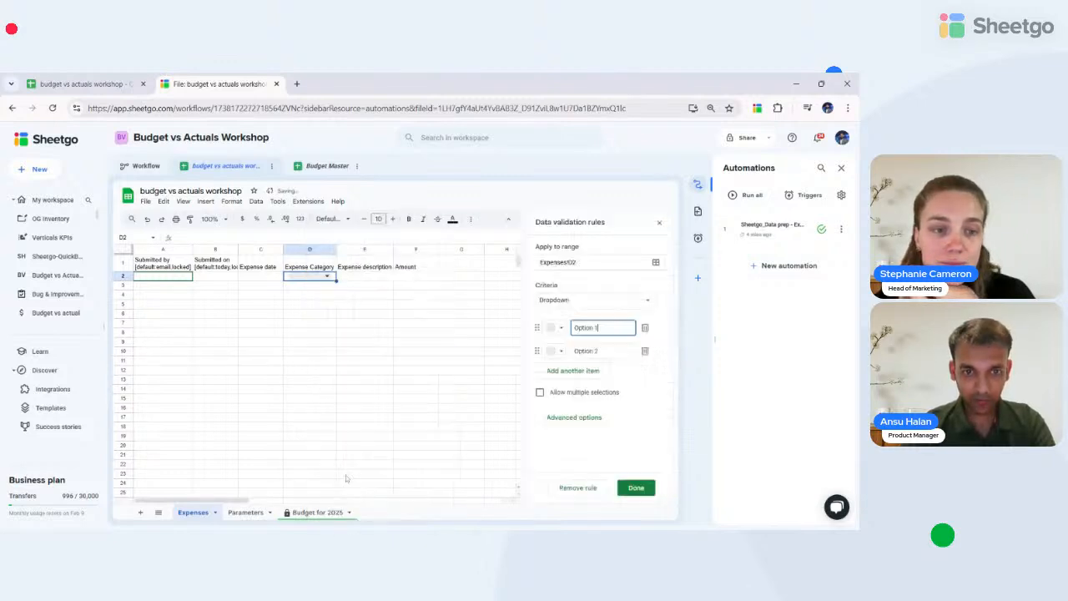
pyautogui.click(590, 305)
pyautogui.click(584, 314)
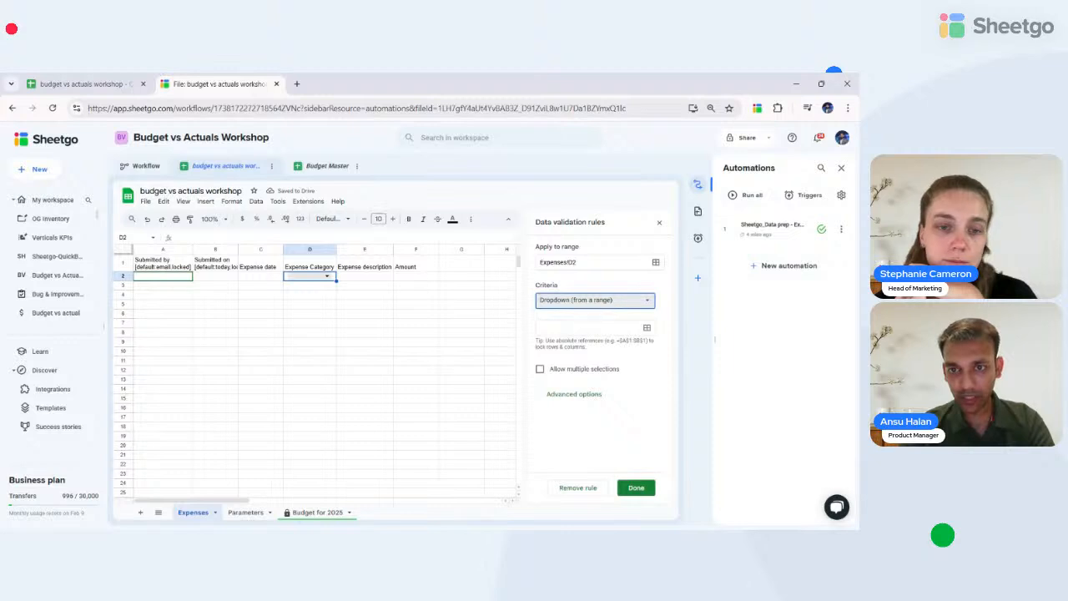
pyautogui.click(647, 328)
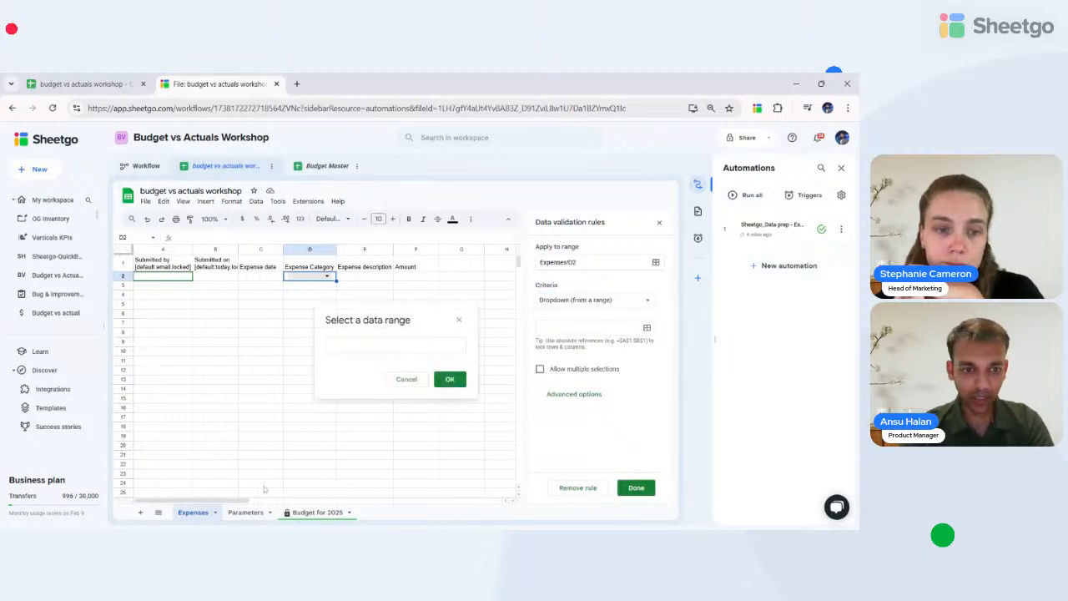
pyautogui.click(246, 512)
pyautogui.click(146, 267)
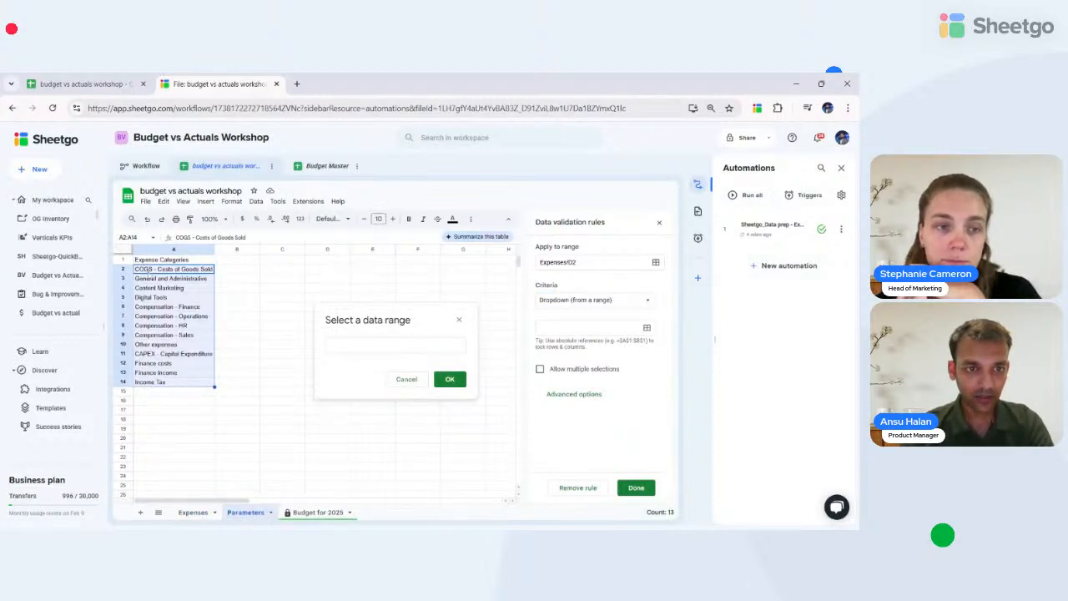
pyautogui.click(398, 345)
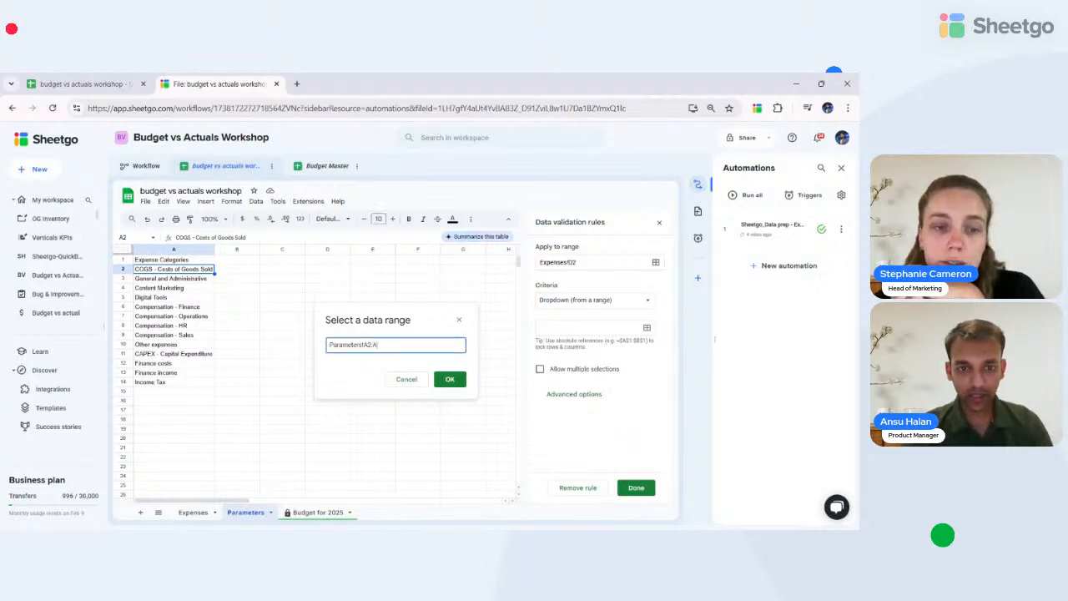
pyautogui.write(':A')
pyautogui.click(449, 379)
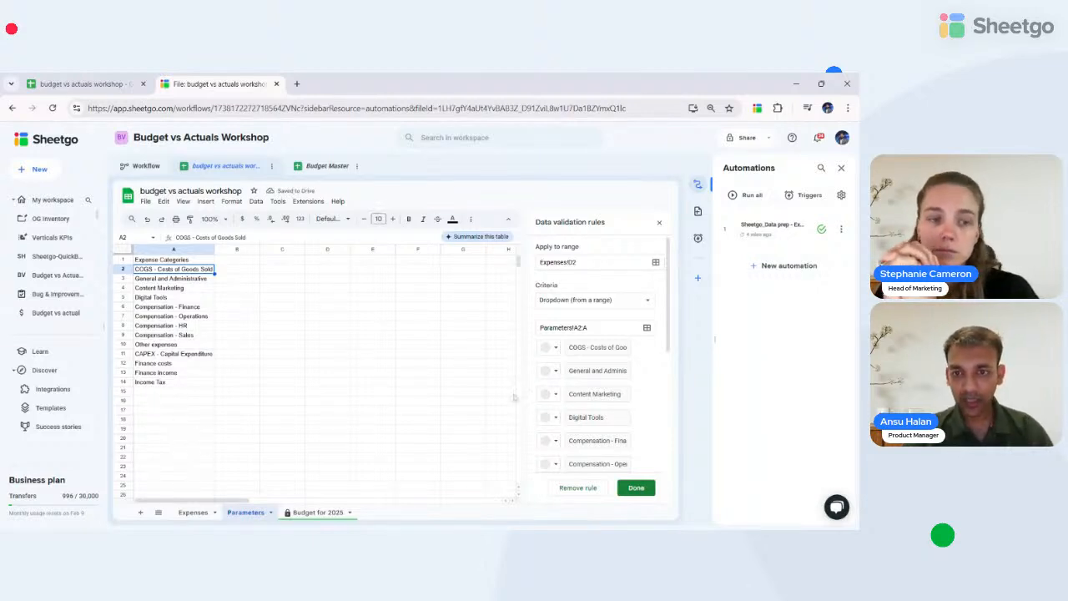
# - Widen the dropdown rule to Expenses!D2:D, save it, and return to Expenses
pyautogui.scroll(-5, 605, 419)
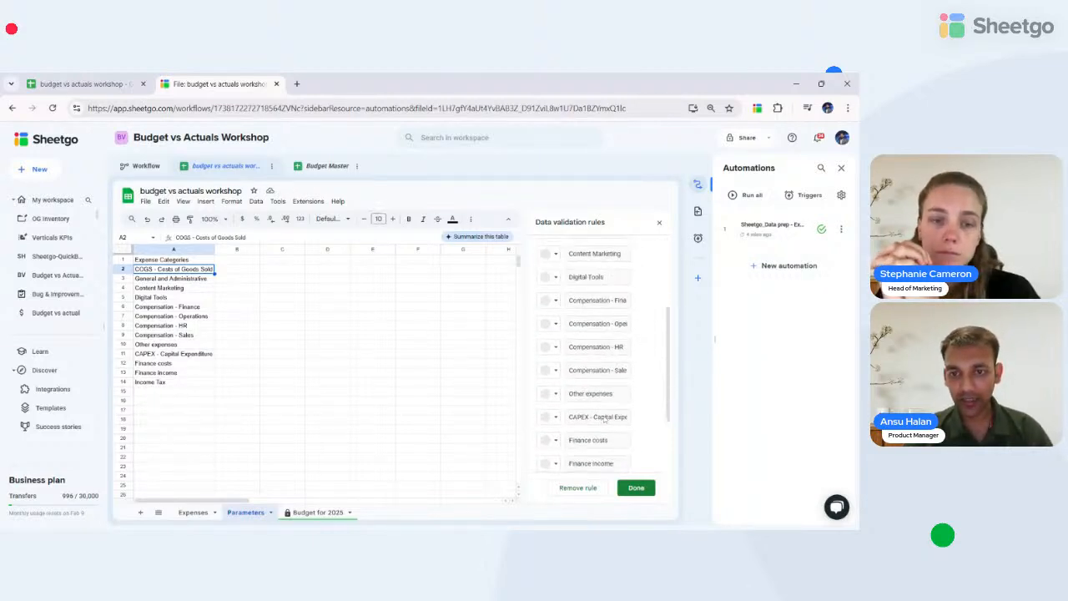
pyautogui.scroll(5, 605, 419)
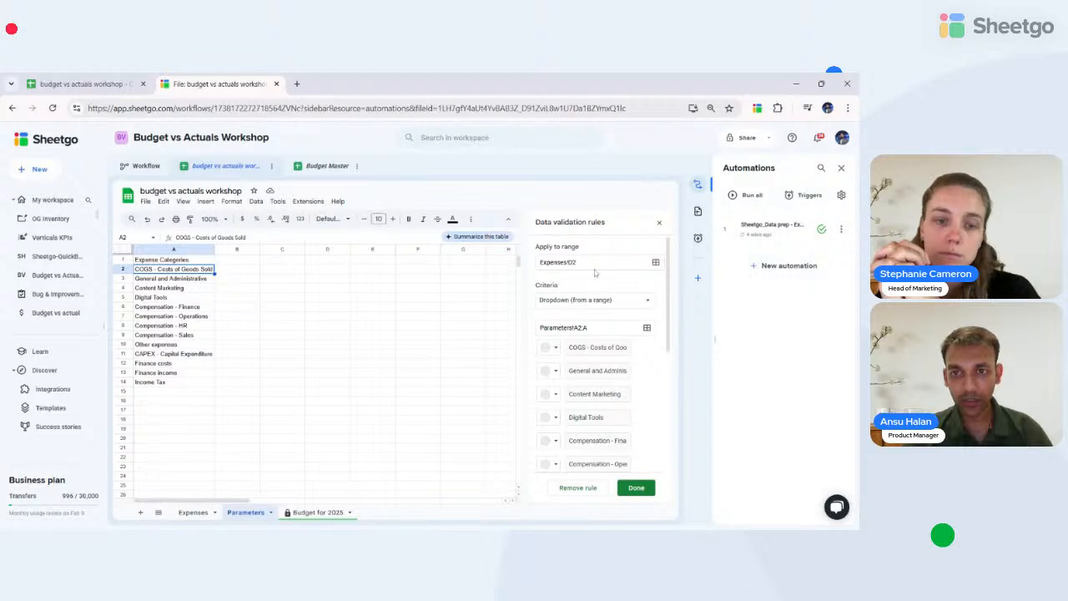
pyautogui.click(597, 264)
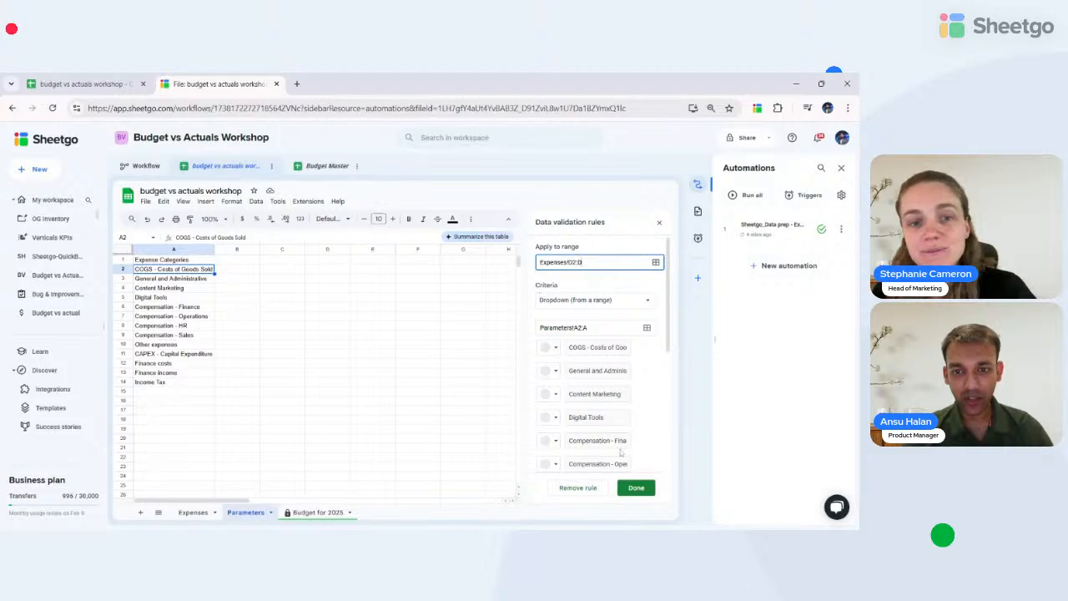
pyautogui.click(636, 487)
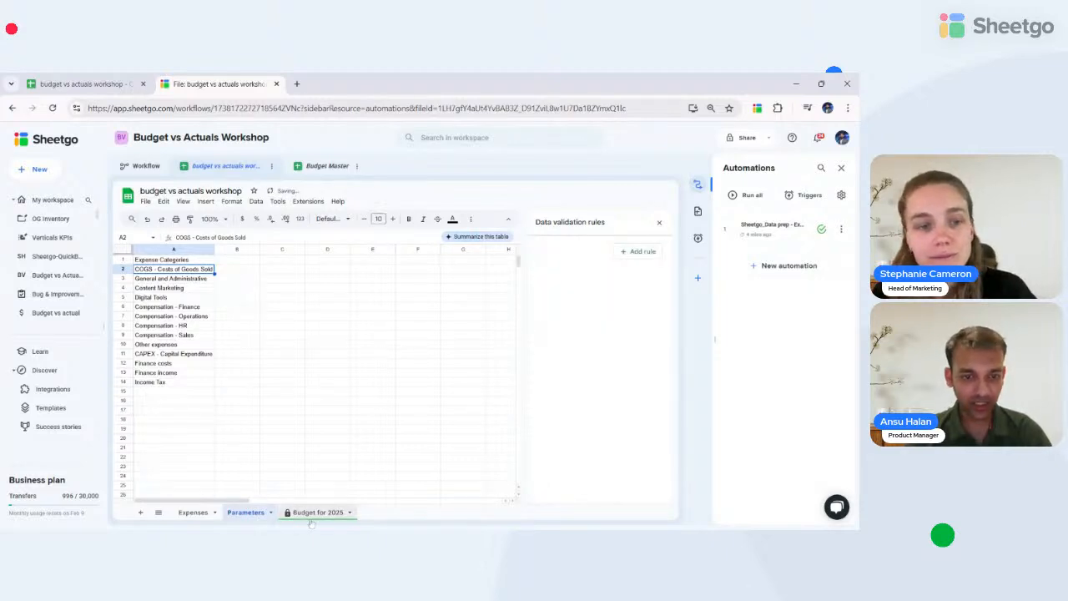
pyautogui.click(192, 512)
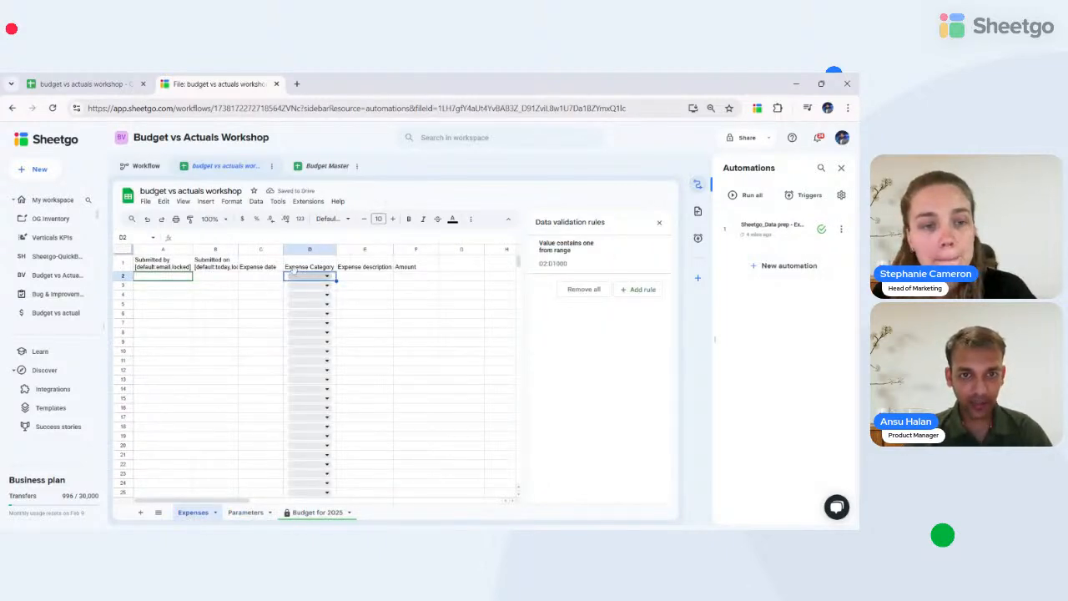
# - Append [desc:"Enter the amounts in negative value"] to the Amount header in F1
pyautogui.click(380, 266)
pyautogui.click(438, 268)
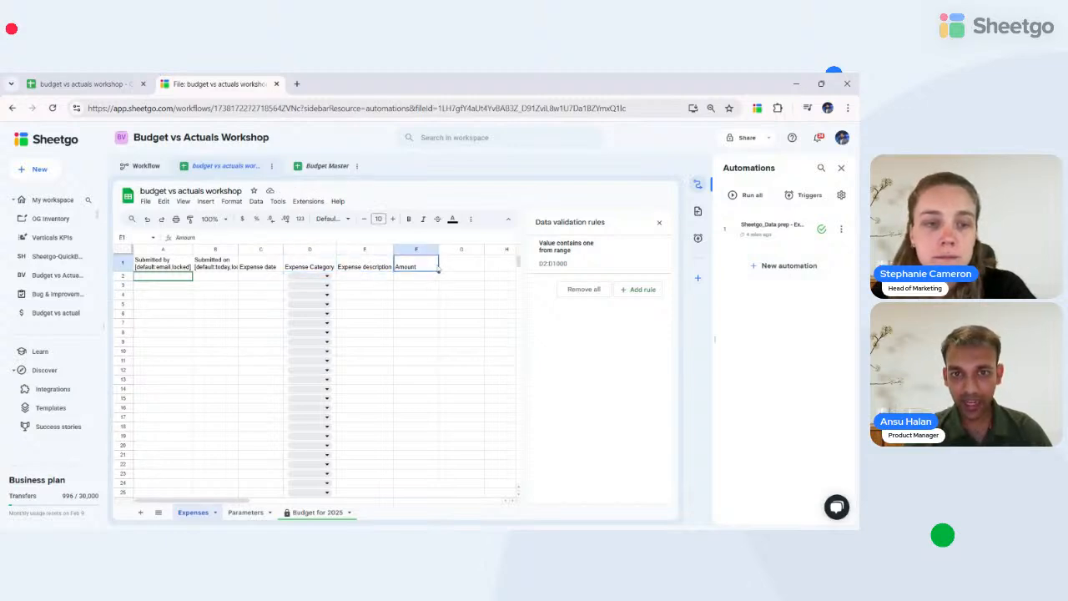
pyautogui.doubleClick(415, 269)
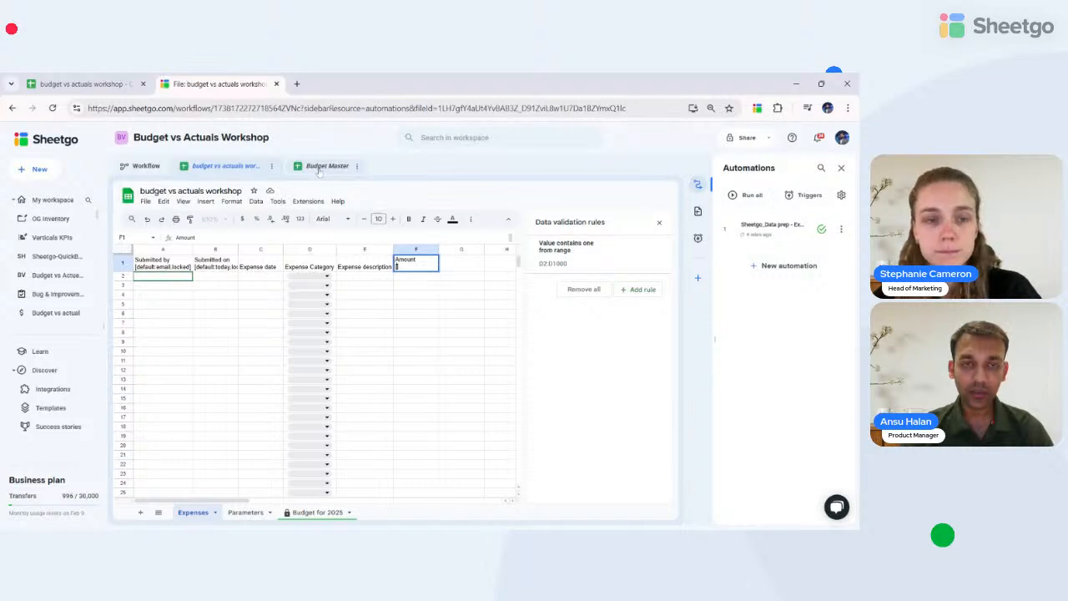
pyautogui.click(319, 167)
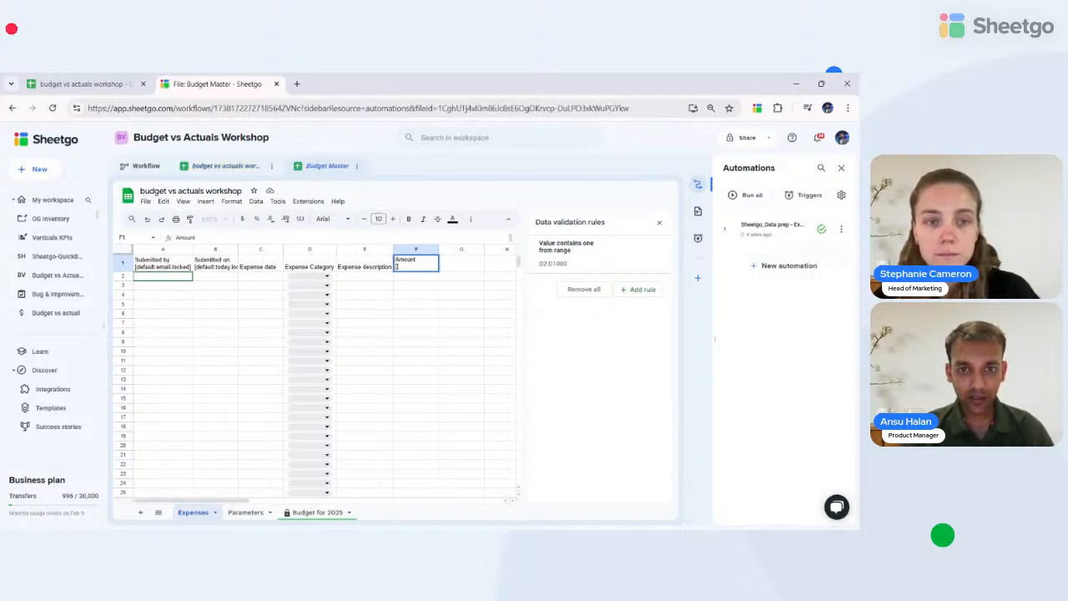
pyautogui.write('desc:')
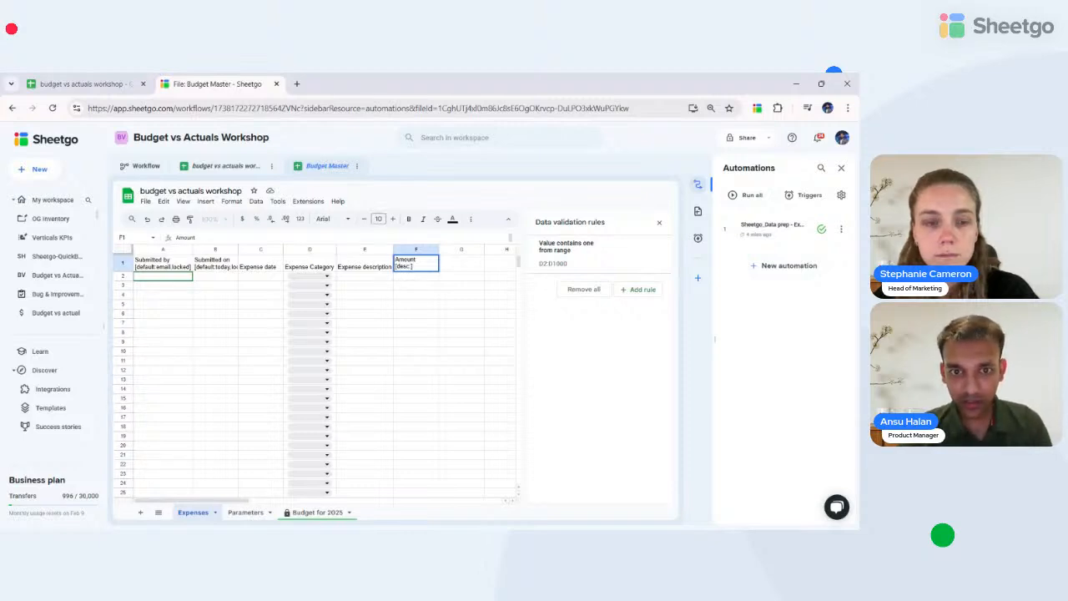
pyautogui.write('U')
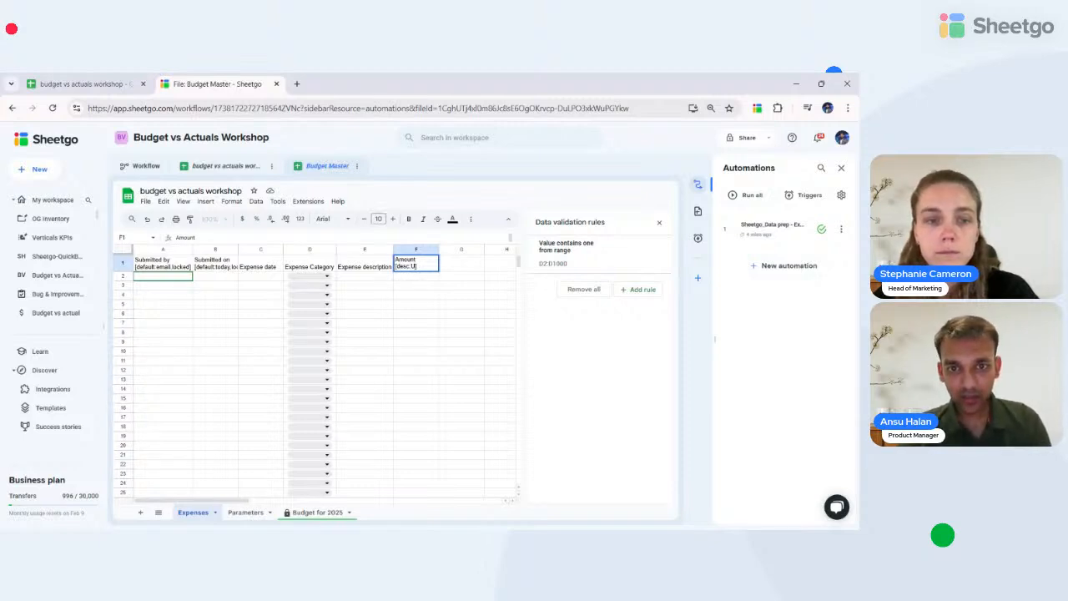
pyautogui.write('se')
pyautogui.press('BackSpace')
pyautogui.press('BackSpace')
pyautogui.press('BackSpace')
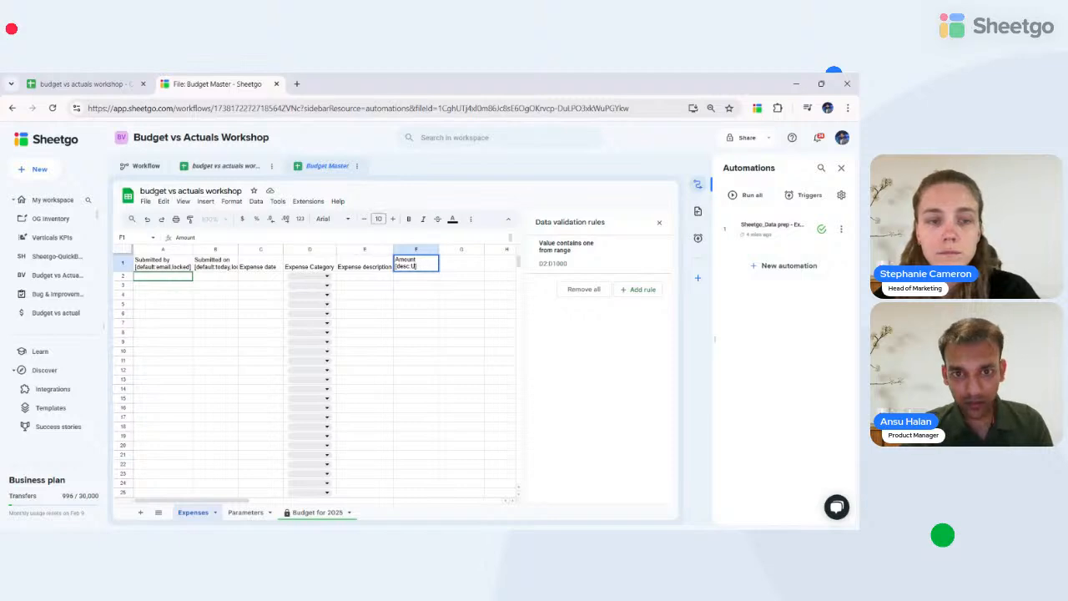
pyautogui.write('er')
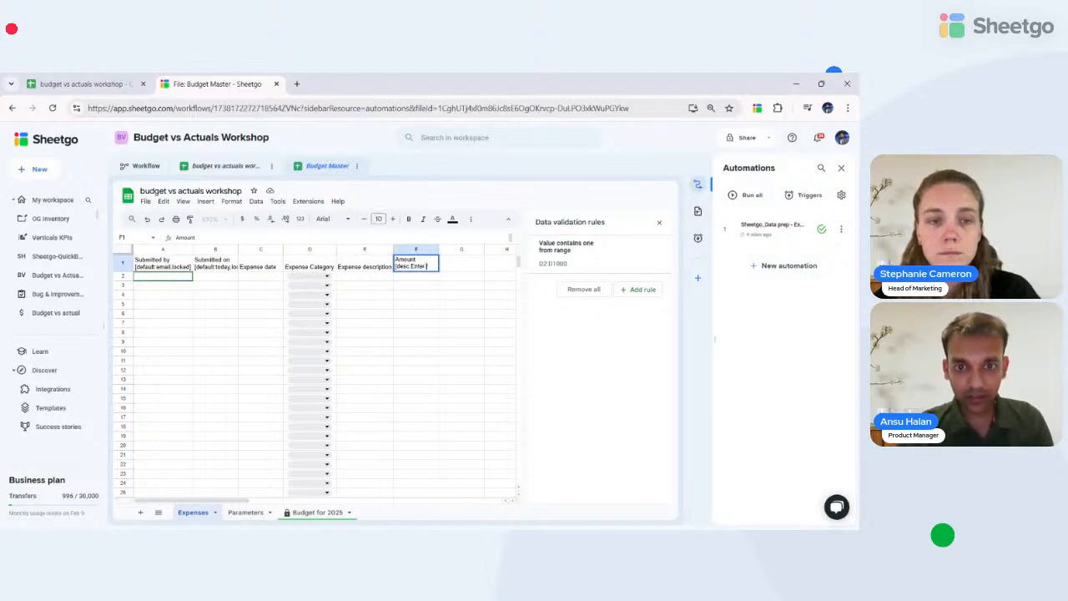
pyautogui.write(' the am')
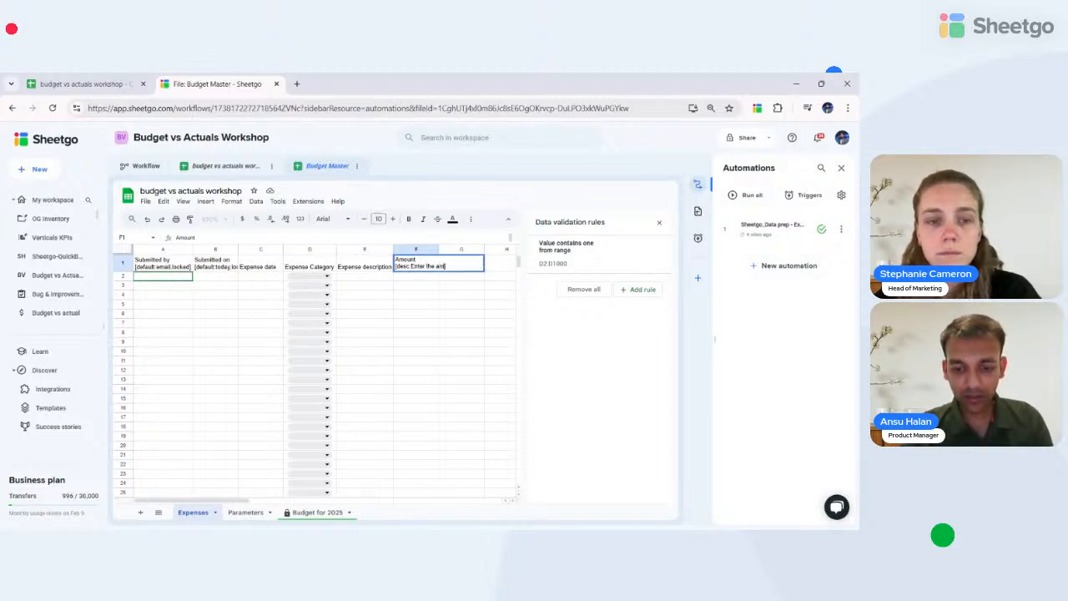
pyautogui.write('ounts i')
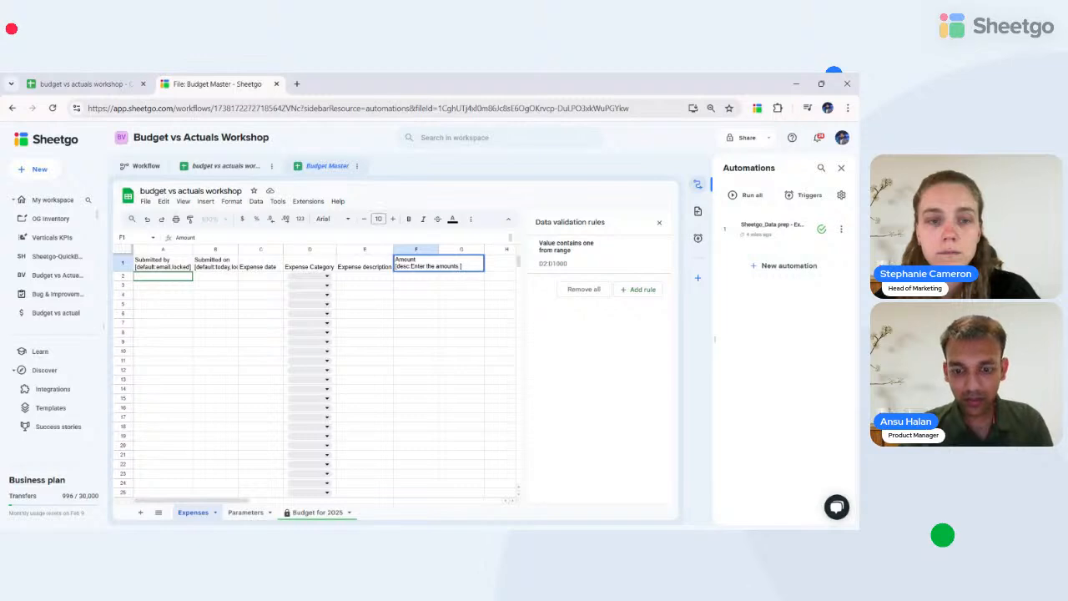
pyautogui.write('n negative value')
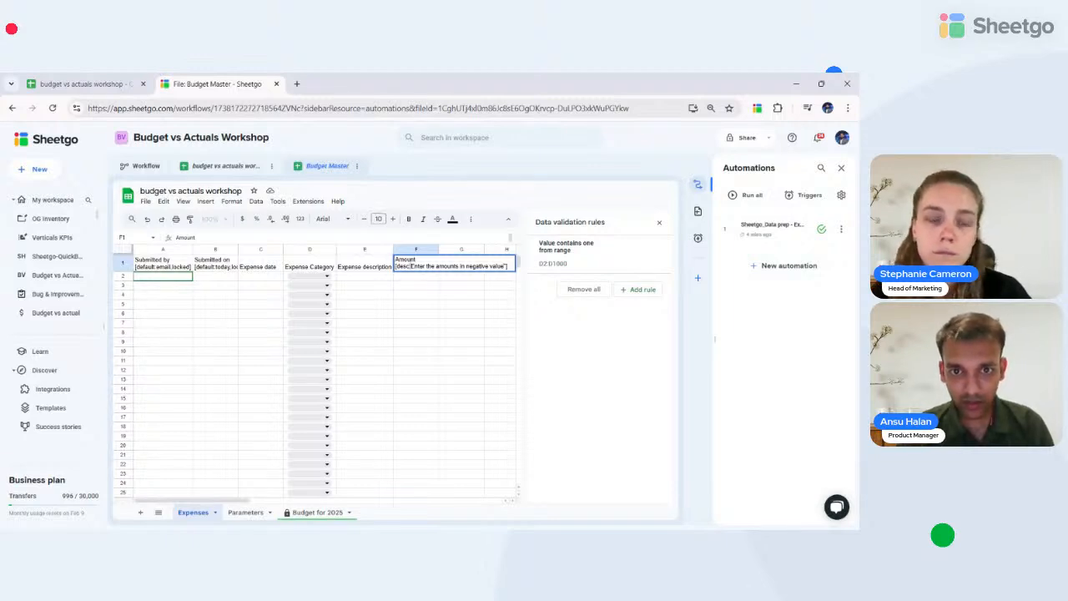
pyautogui.write('"]')
pyautogui.press('Return')
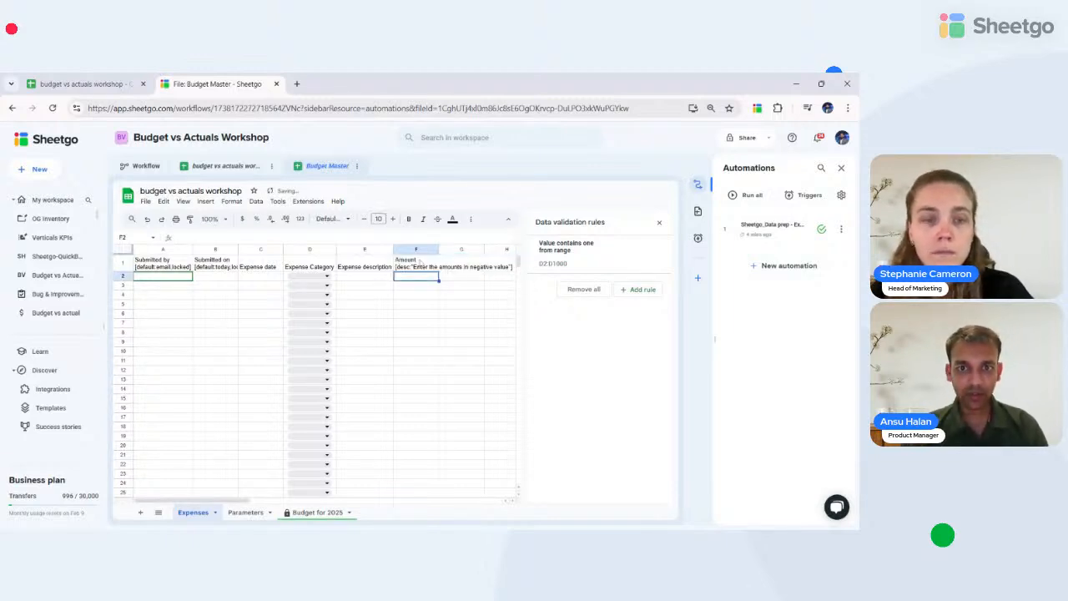
pyautogui.click(420, 262)
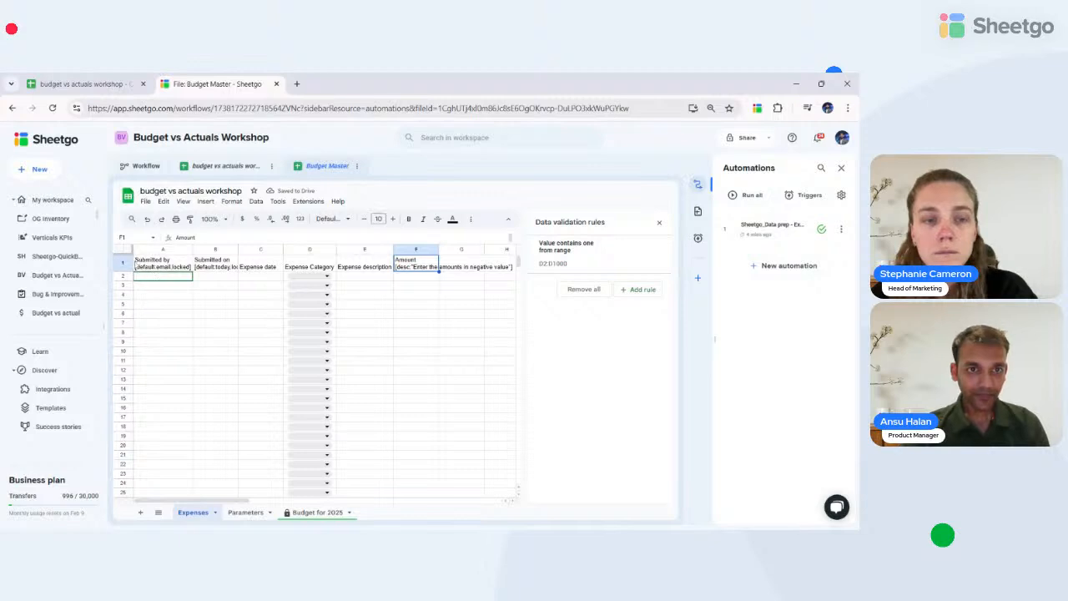
pyautogui.click(166, 266)
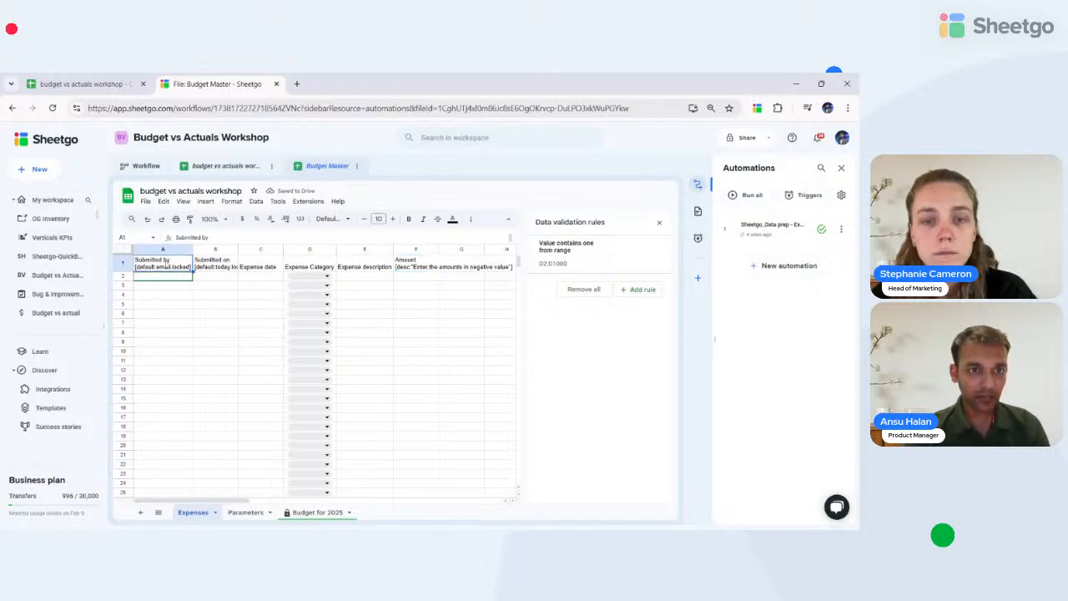
pyautogui.click(32, 169)
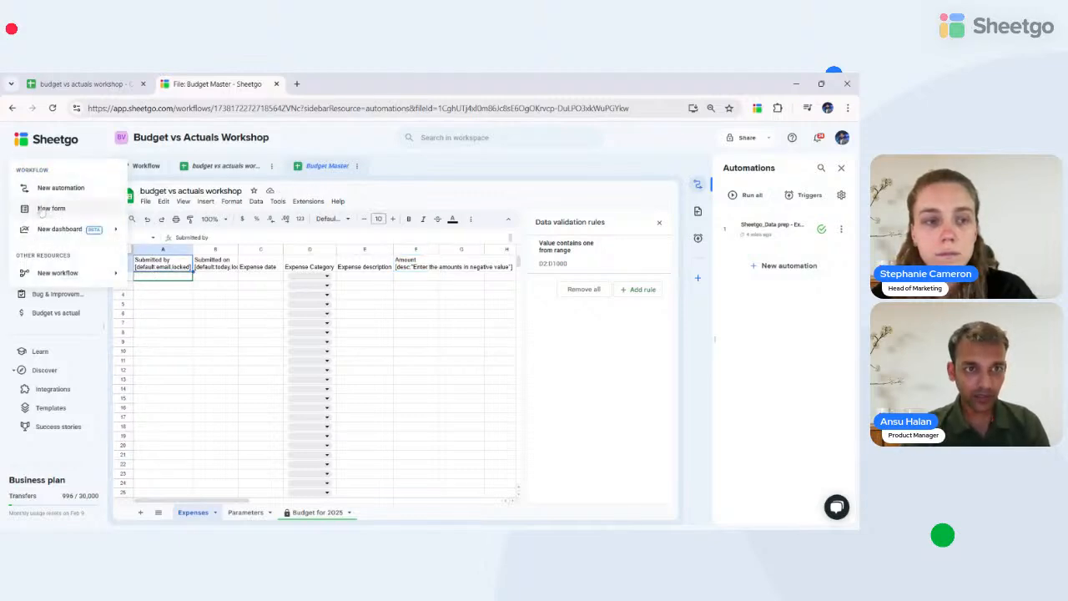
# - Create a form titled 'Register Expense' sourced from the budget vs actuals workshop file's Expenses tab
pyautogui.click(43, 209)
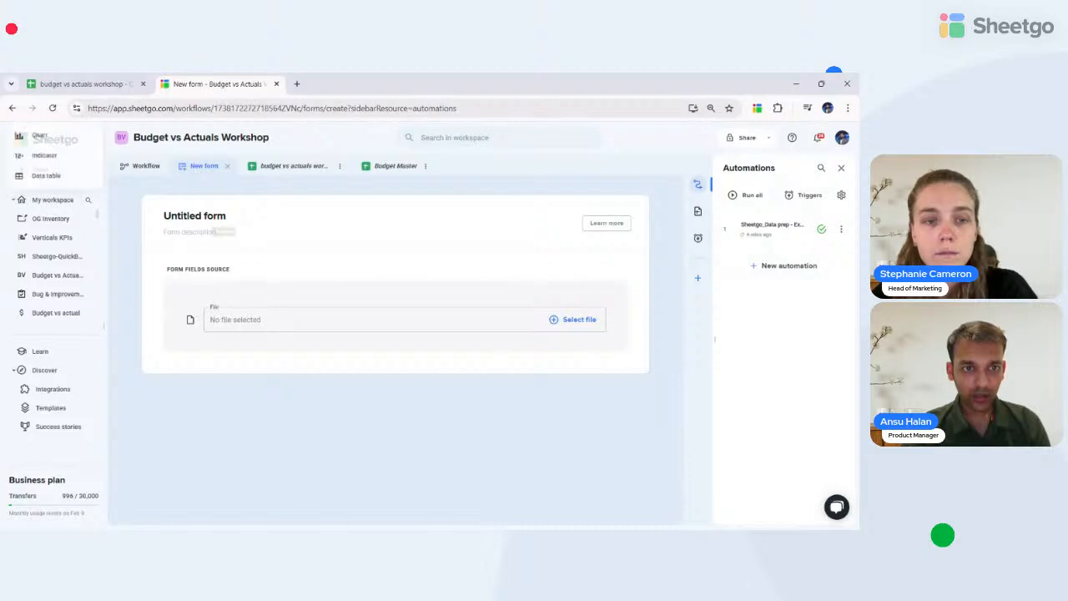
pyautogui.click(194, 215)
pyautogui.press('BackSpace')
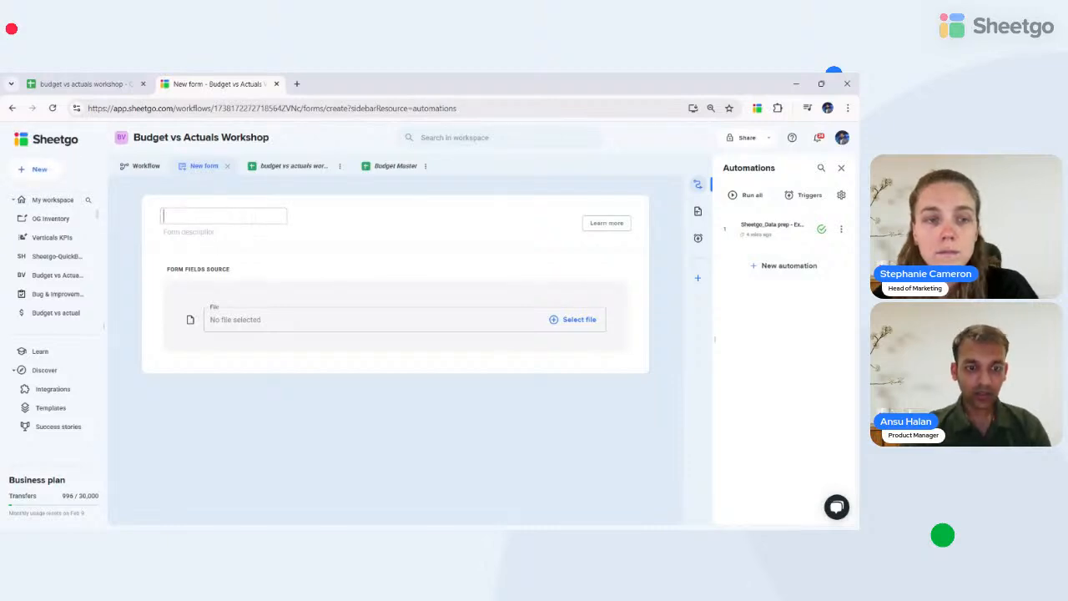
pyautogui.write('Regis')
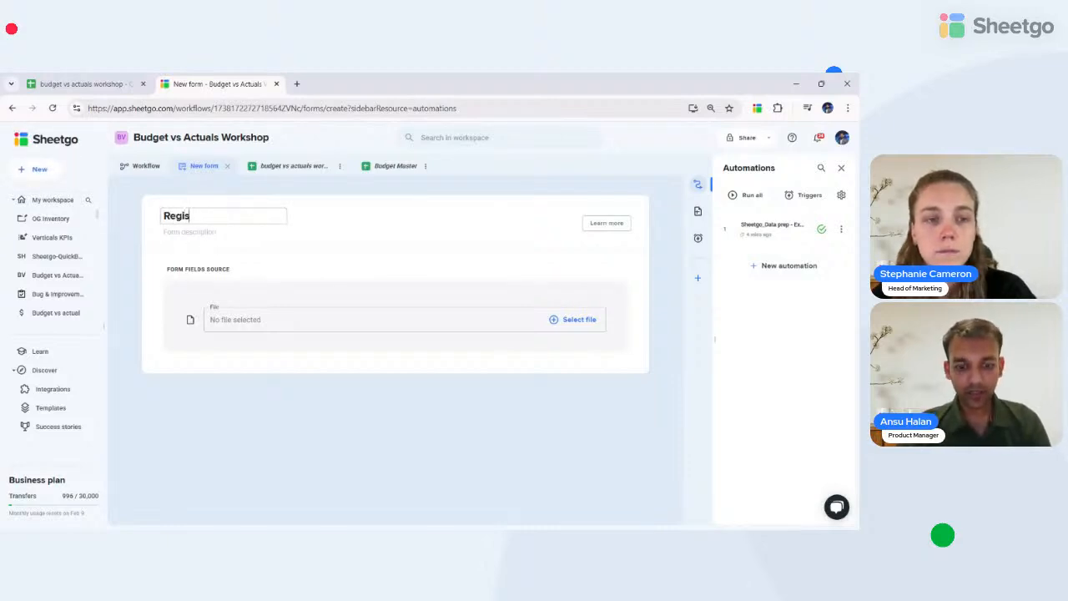
pyautogui.write('ter Expense')
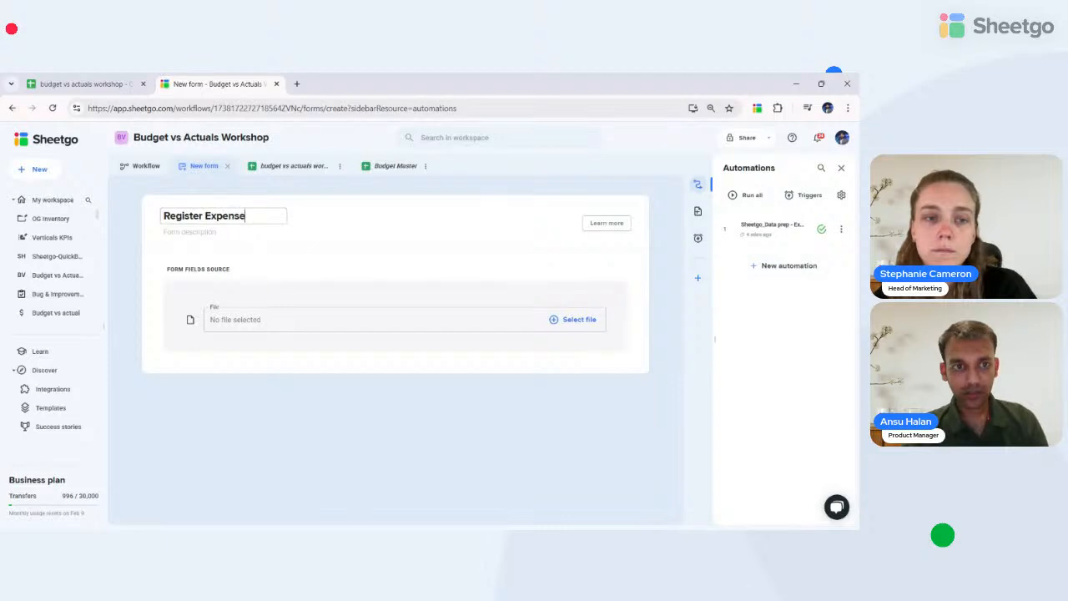
pyautogui.click(257, 324)
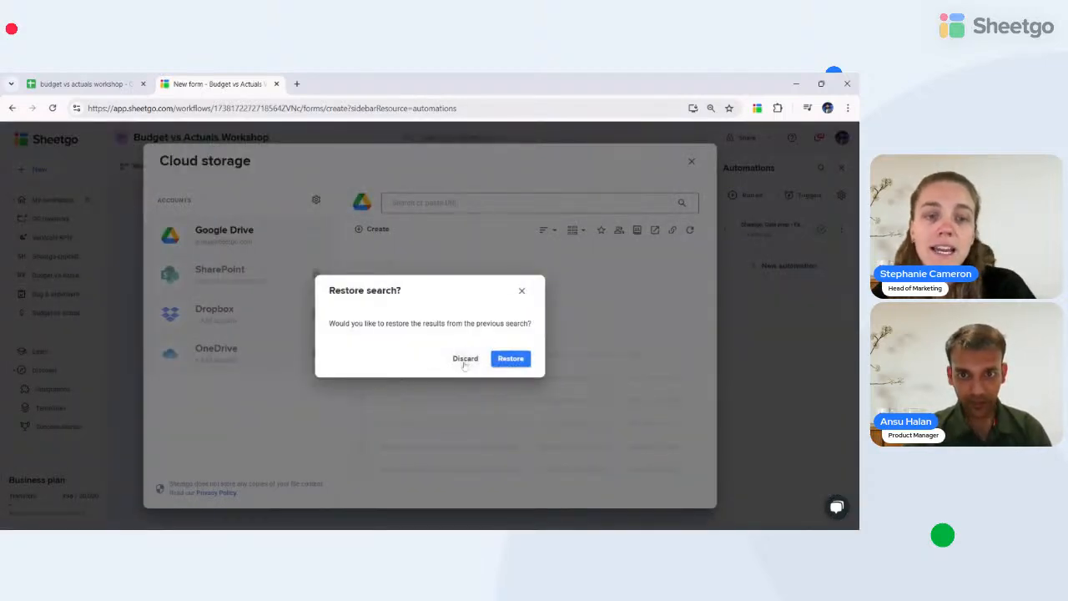
pyautogui.click(464, 359)
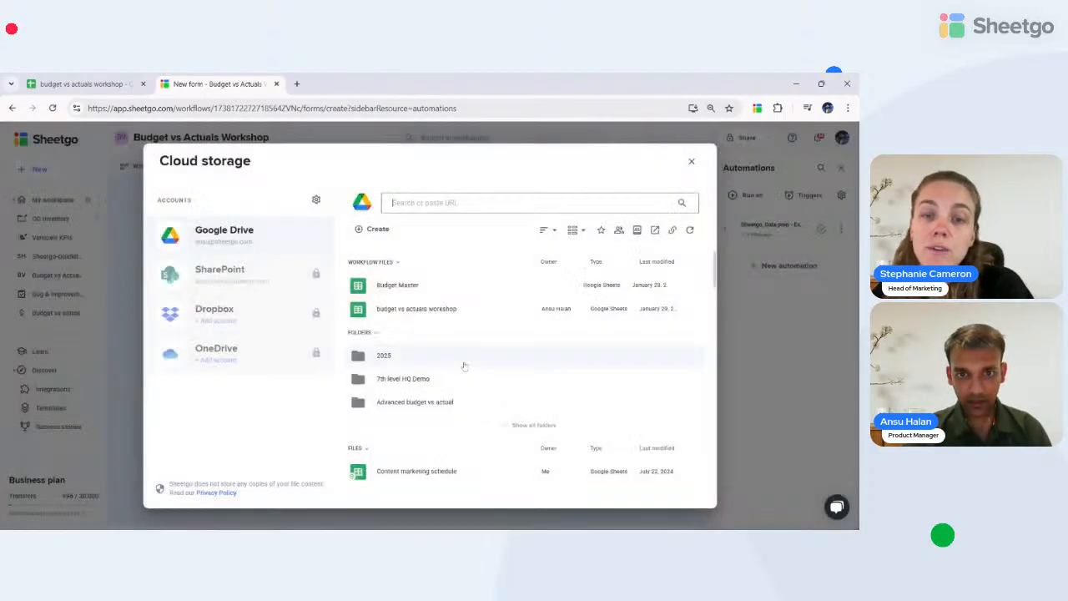
pyautogui.click(396, 286)
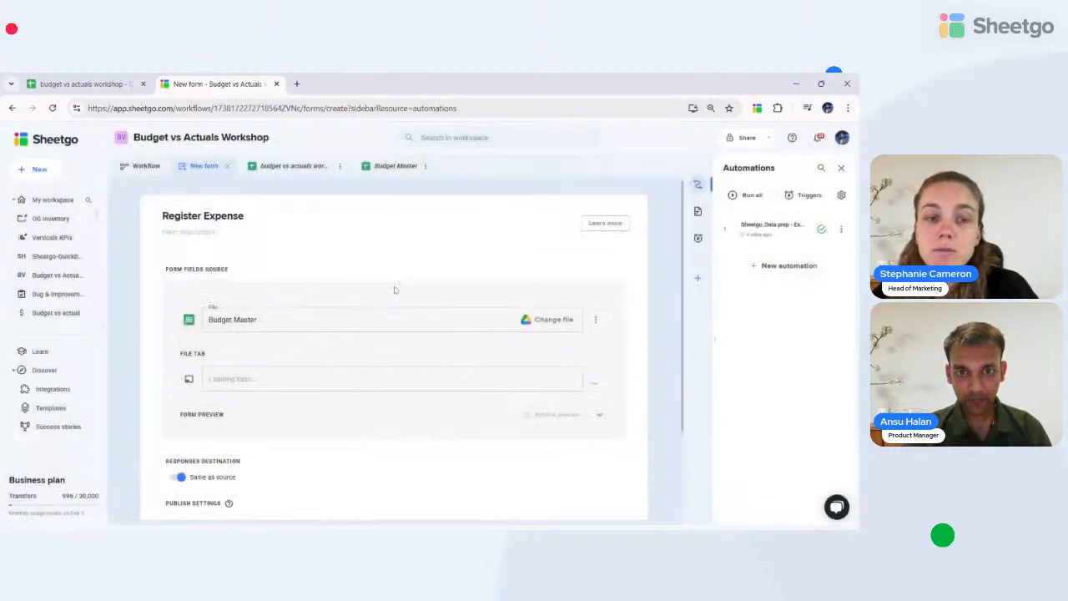
pyautogui.click(539, 320)
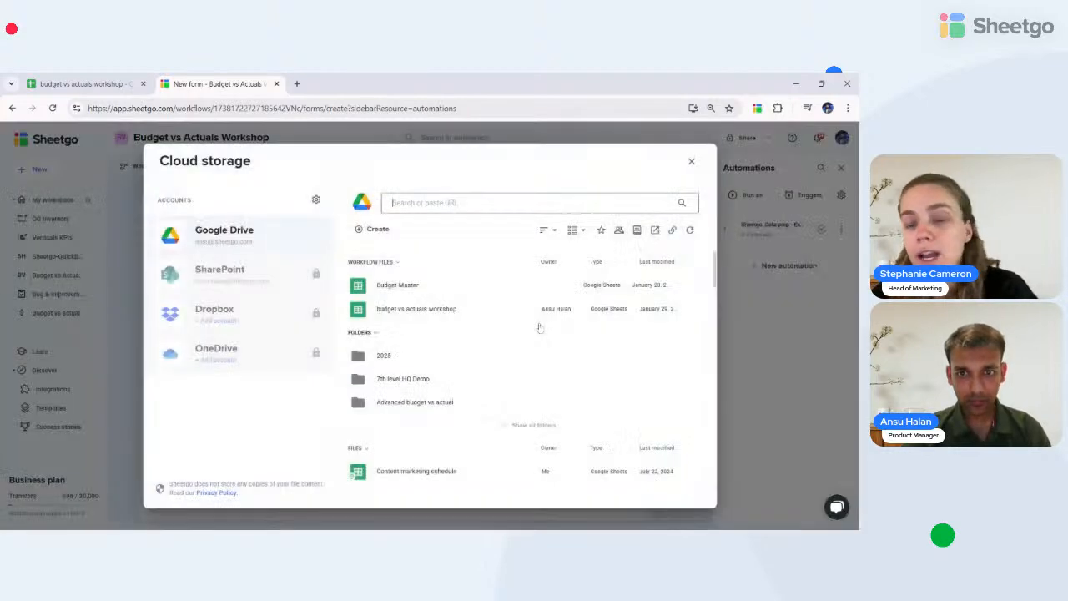
pyautogui.click(409, 309)
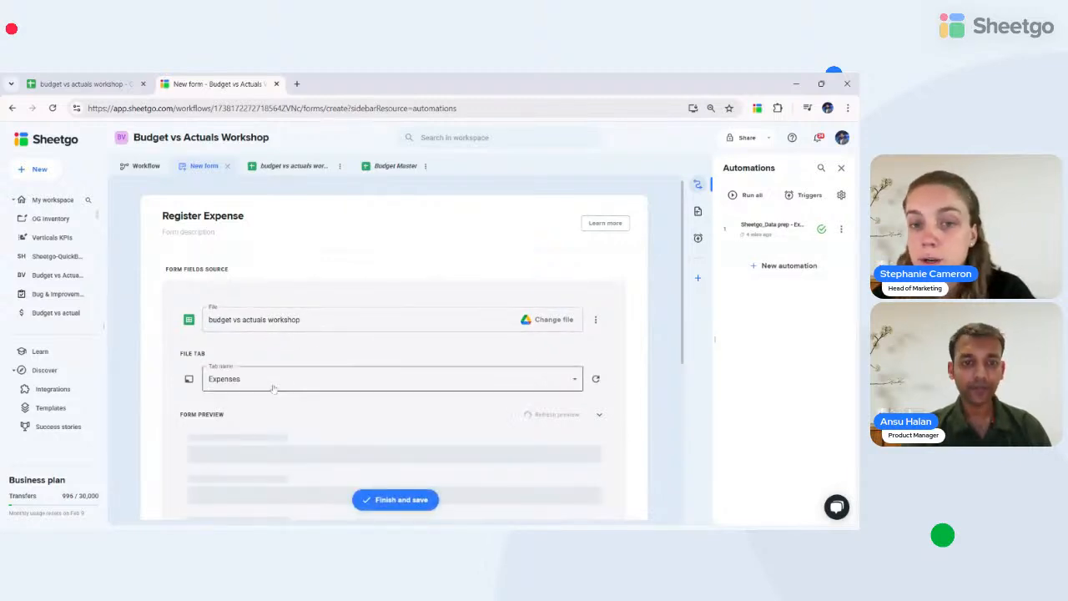
# - Review the form preview of Expenses fields and switch on 'Publish form to the web'
pyautogui.scroll(-3, 273, 385)
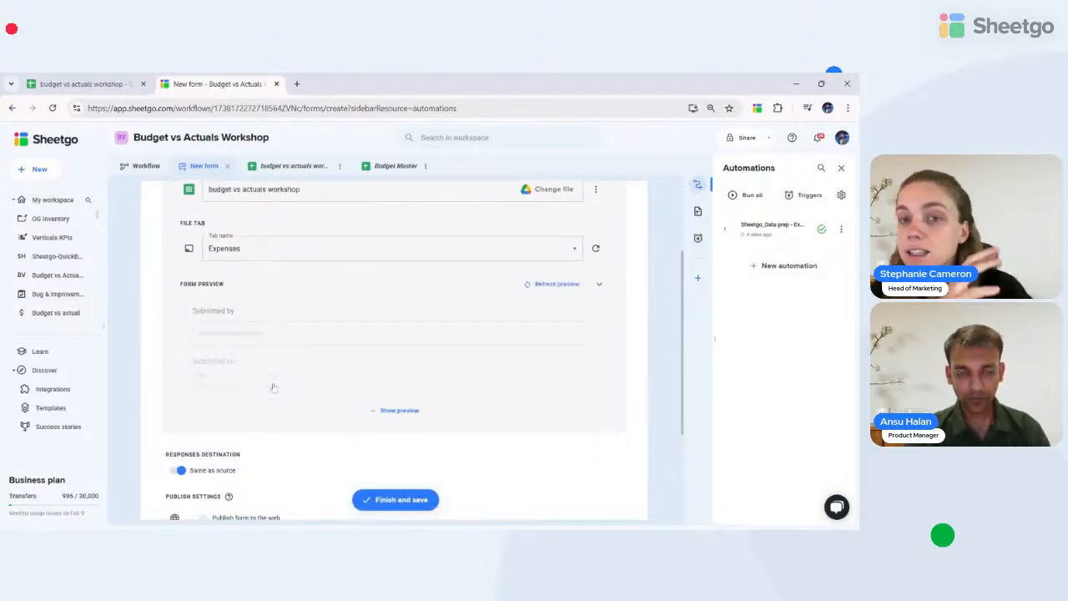
pyautogui.click(386, 411)
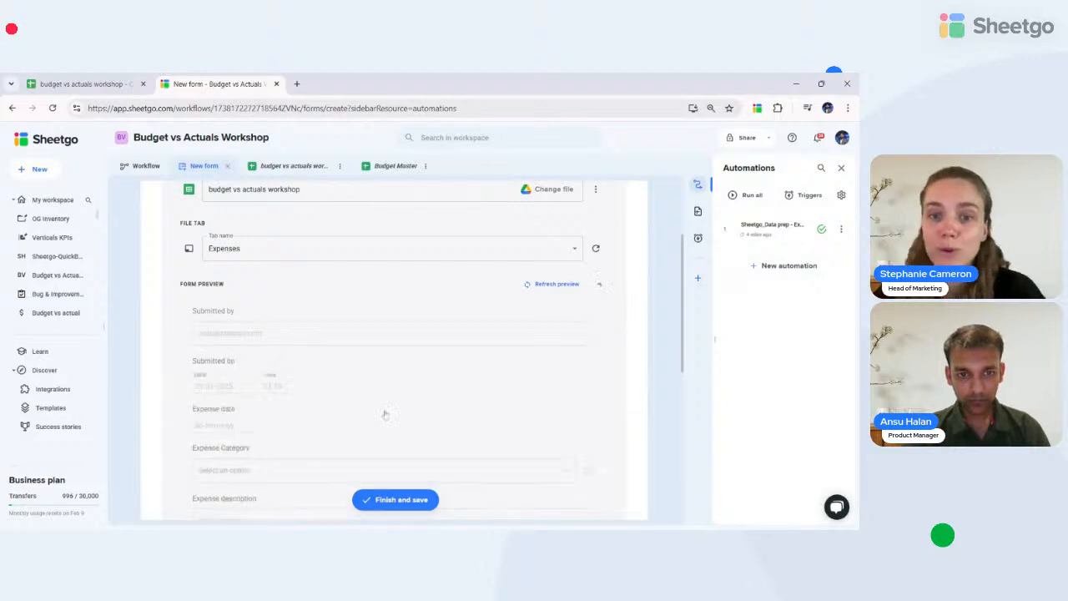
pyautogui.scroll(-1, 327, 395)
pyautogui.scroll(-2, 327, 395)
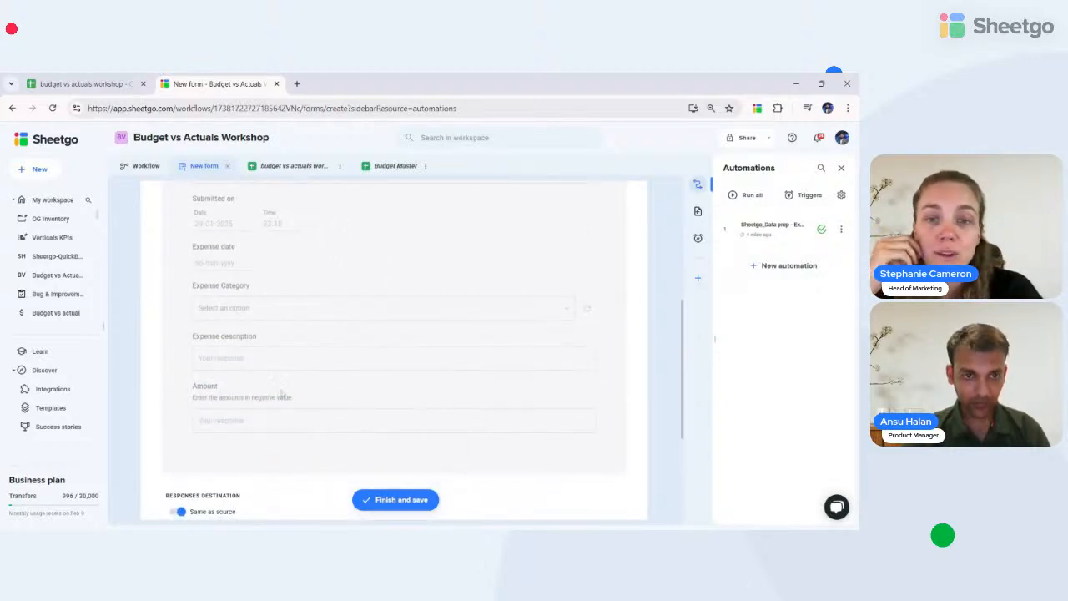
pyautogui.scroll(2, 212, 404)
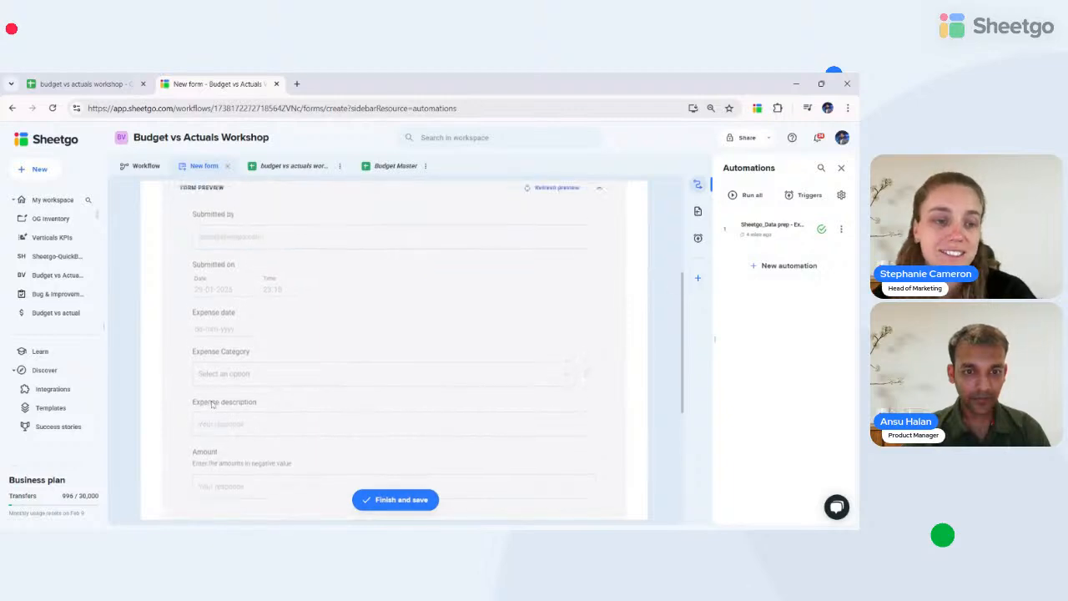
pyautogui.scroll(2, 216, 407)
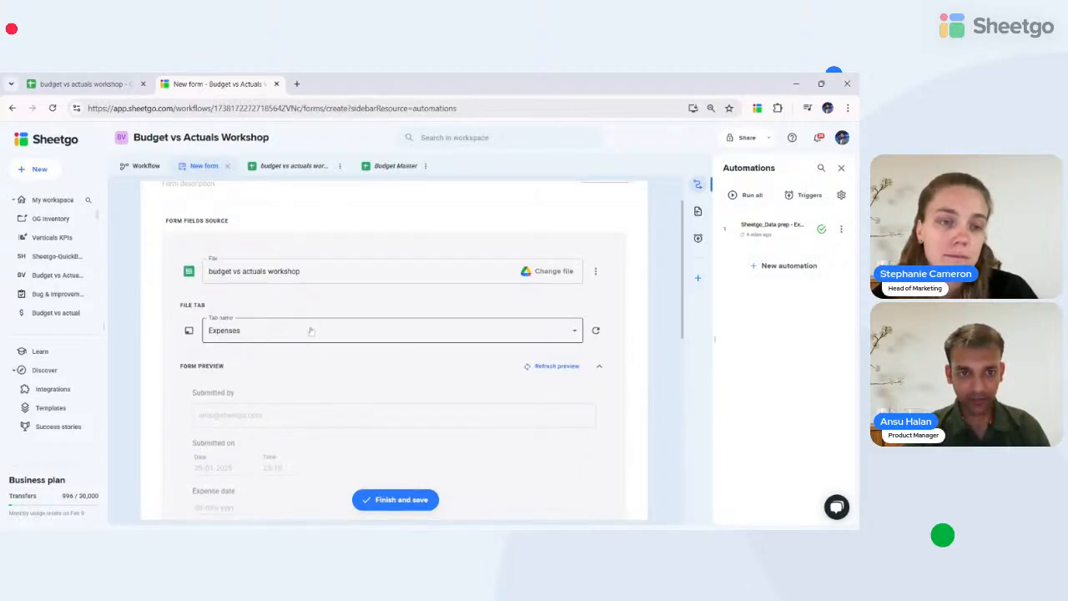
pyautogui.scroll(-1, 274, 362)
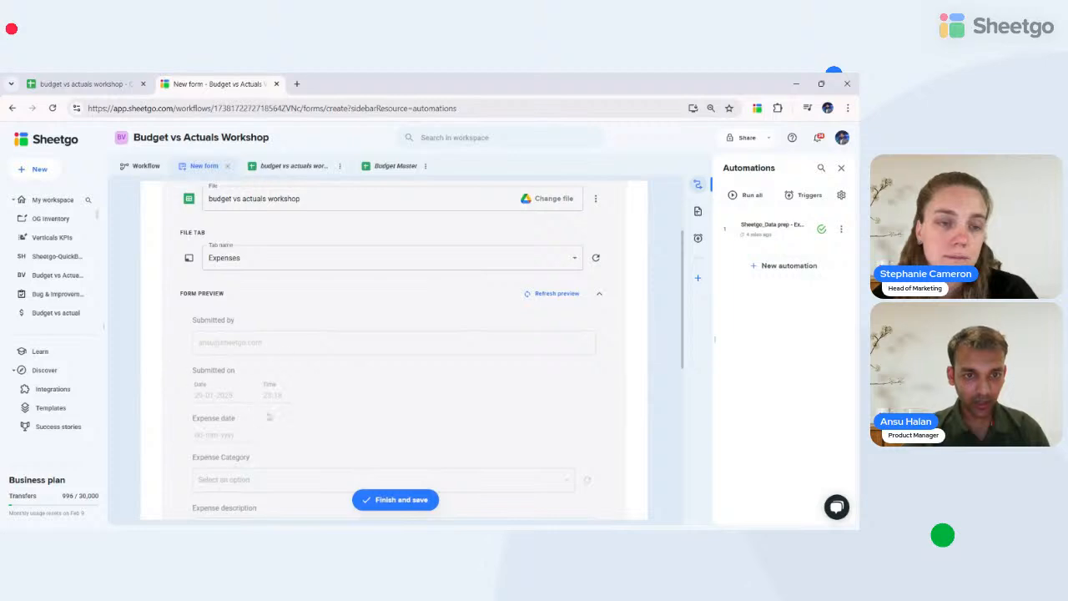
pyautogui.scroll(-3, 240, 432)
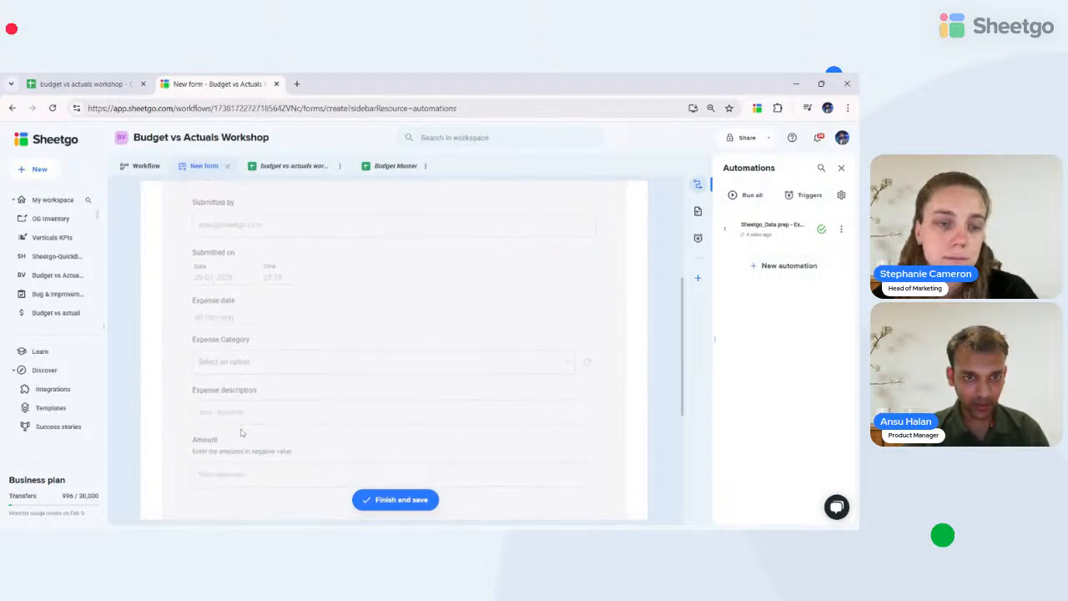
pyautogui.scroll(-2, 282, 387)
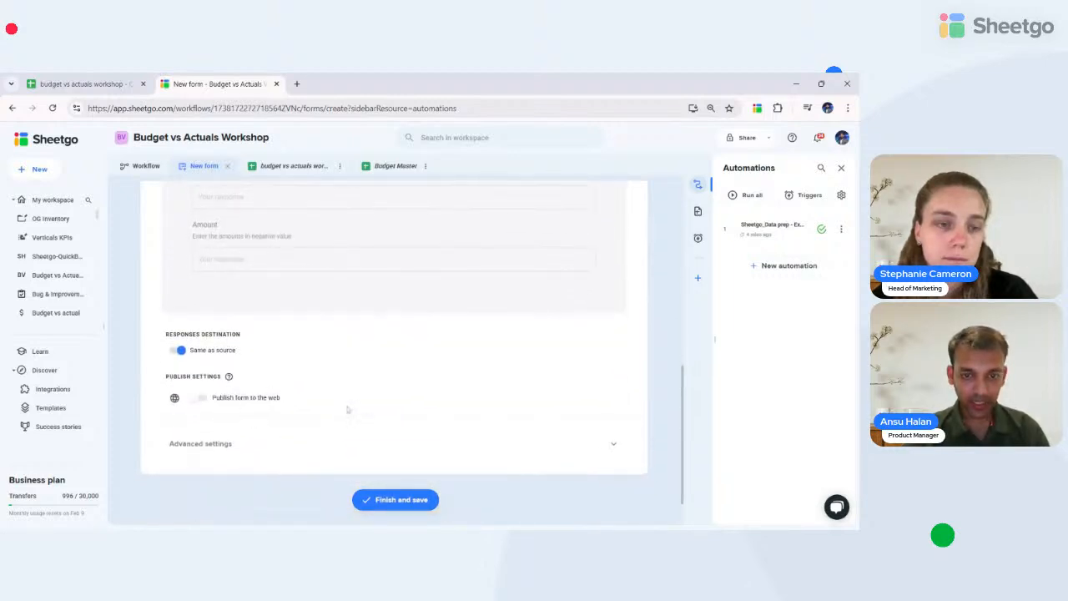
pyautogui.scroll(3, 298, 330)
pyautogui.scroll(3, 298, 330)
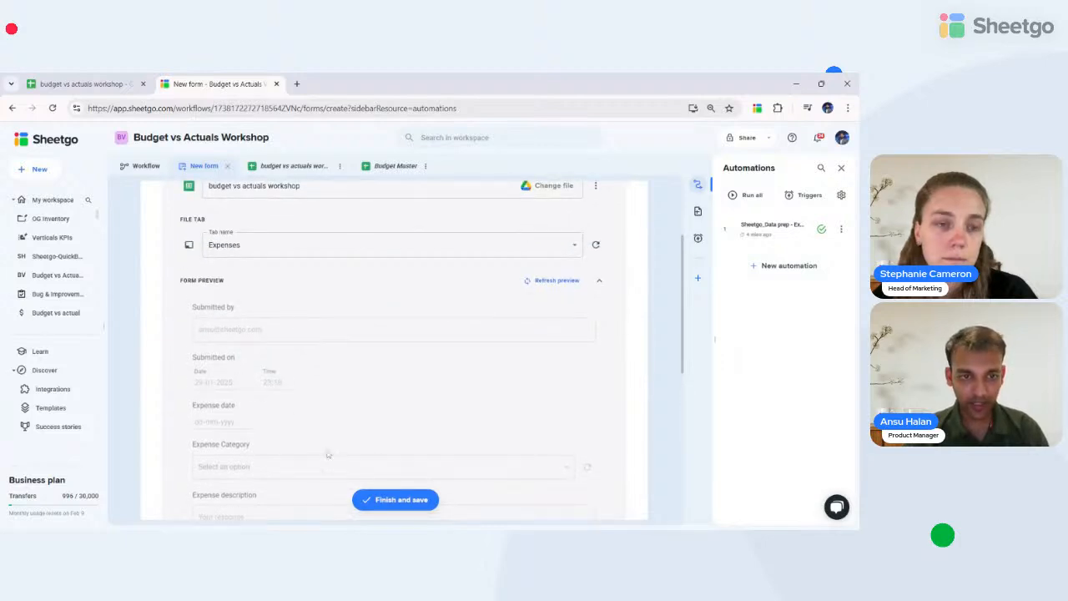
pyautogui.scroll(-2, 328, 455)
pyautogui.scroll(-3, 328, 455)
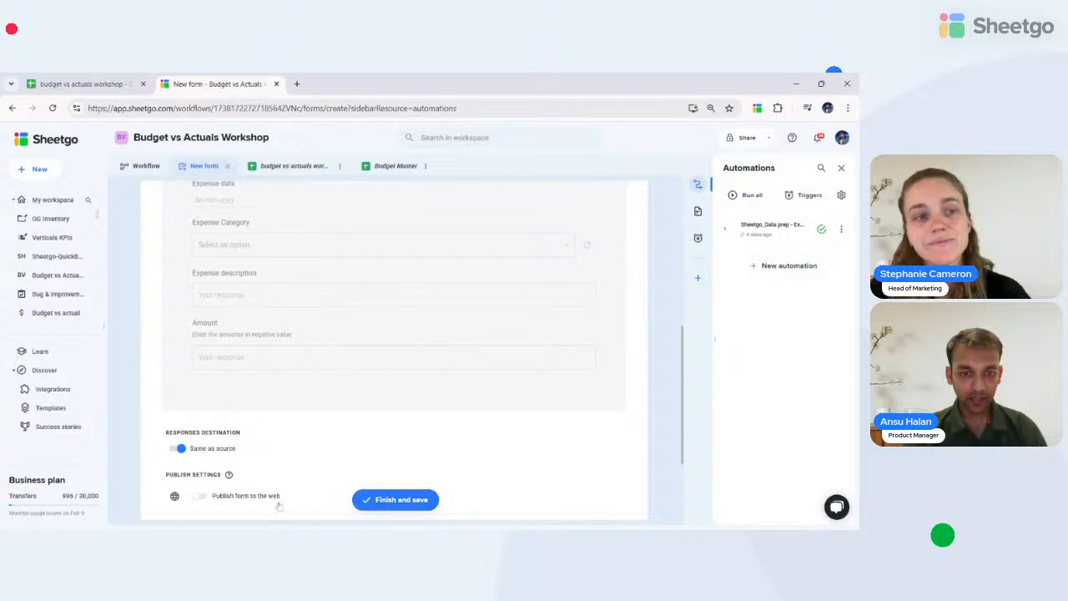
pyautogui.scroll(-3, 280, 504)
pyautogui.click(199, 360)
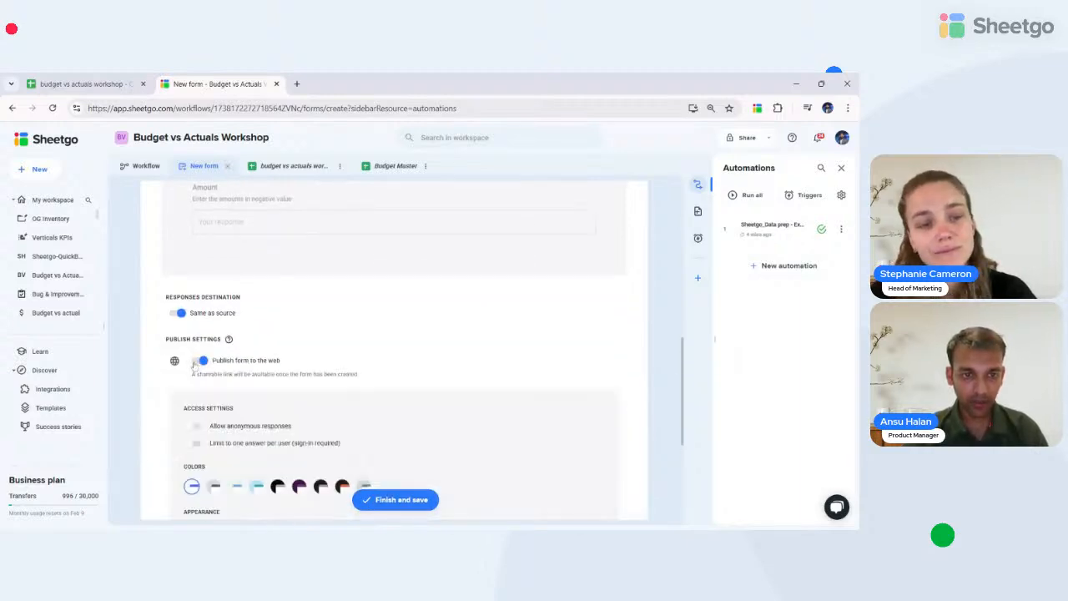
pyautogui.scroll(-1, 301, 382)
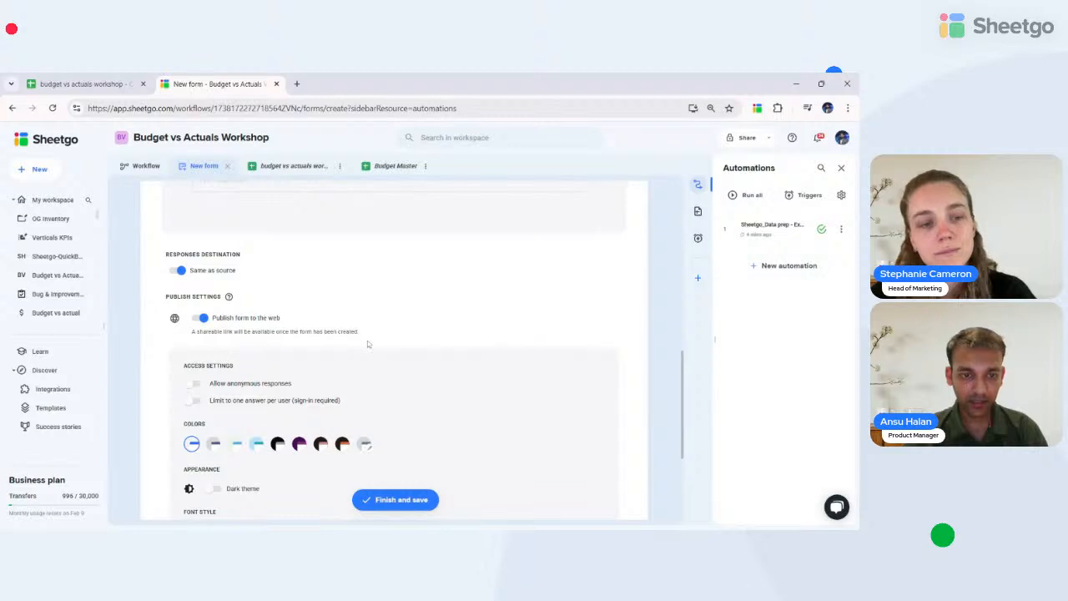
pyautogui.scroll(-1, 367, 344)
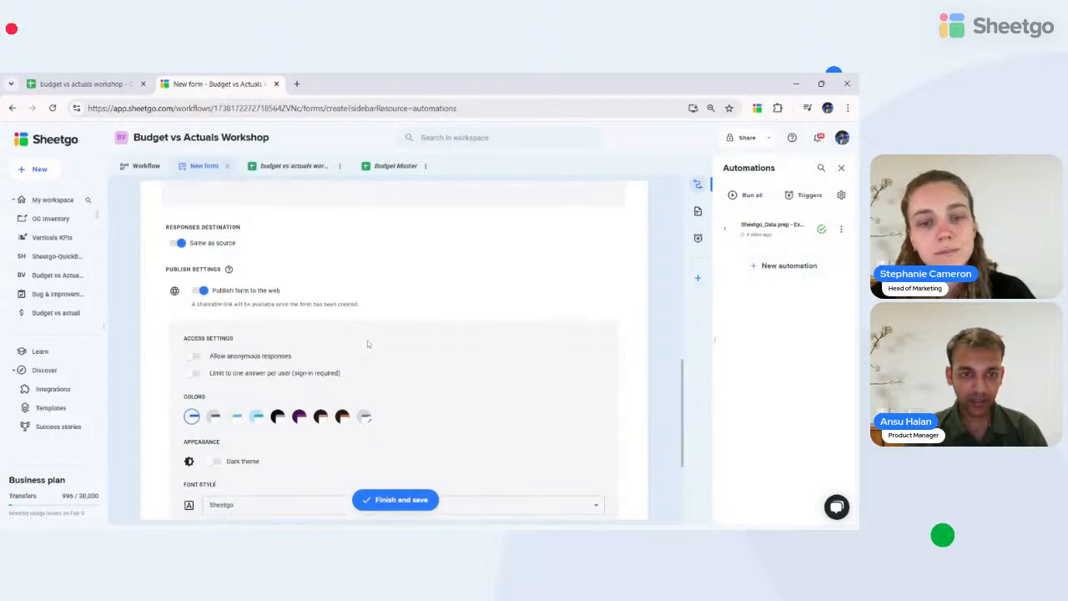
# - Finish and save the Register Expense form so it opens as a live public form
pyautogui.click(385, 500)
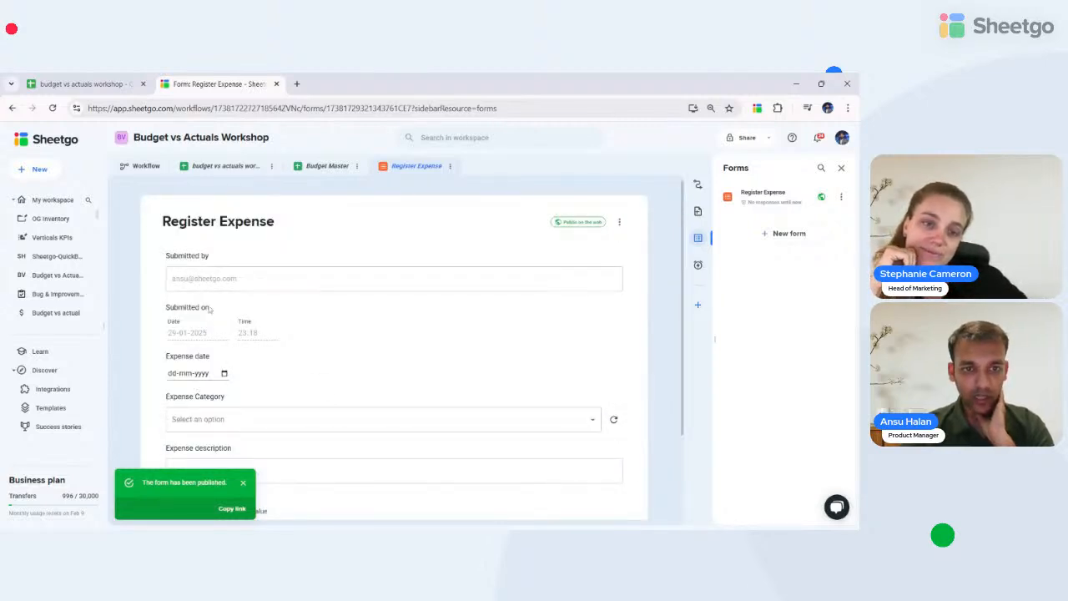
pyautogui.scroll(-2, 208, 309)
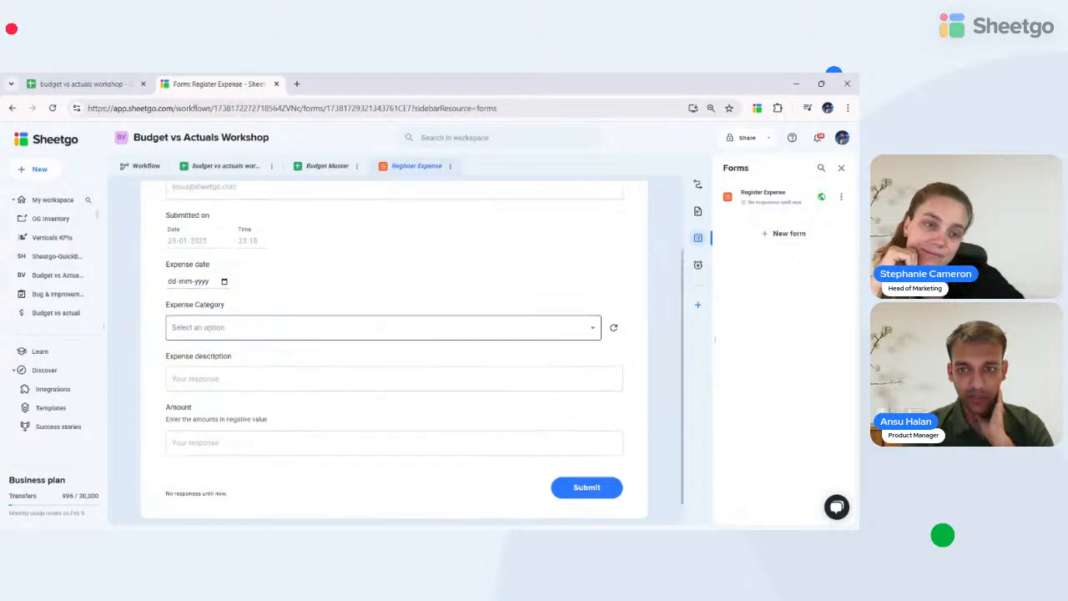
pyautogui.scroll(2, 394, 350)
pyautogui.click(213, 373)
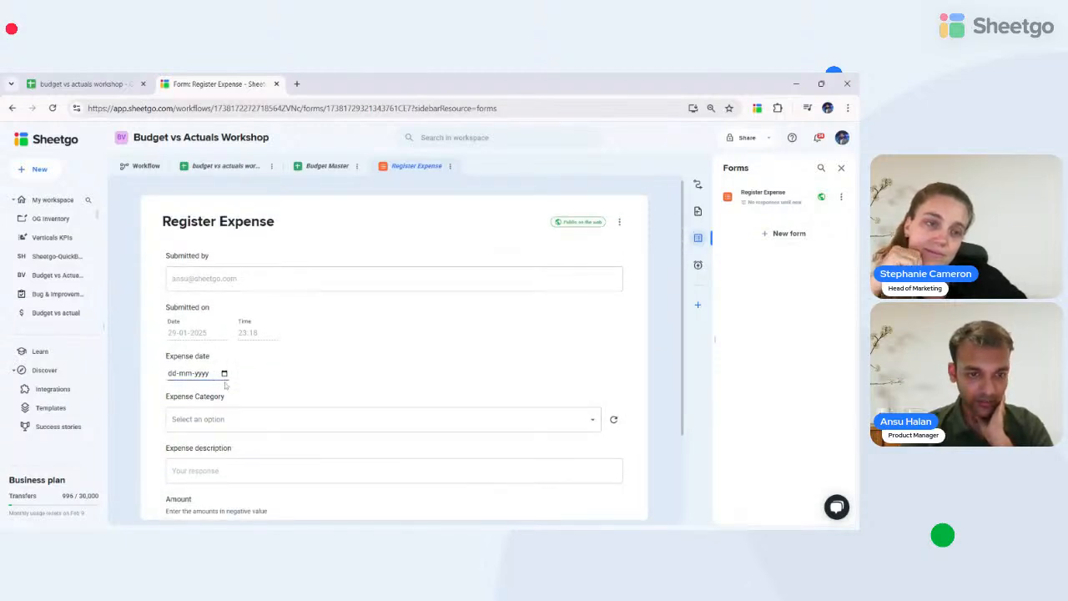
# - Submit a response: 15-01-2025, Digital Tools, 'Sheetgo business license', amount -945
pyautogui.scroll(-2, 225, 385)
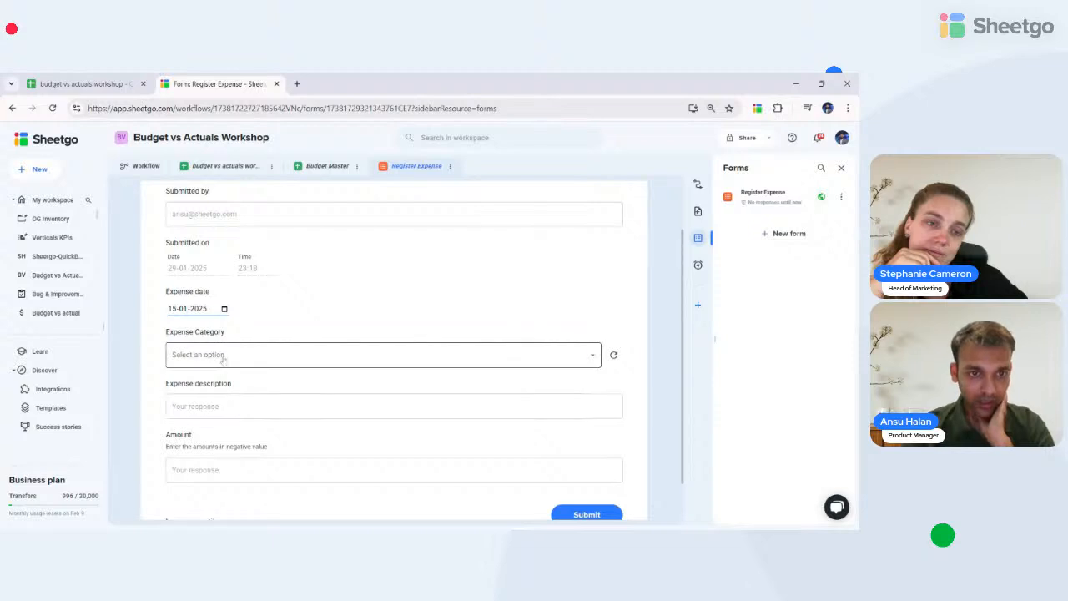
pyautogui.click(223, 354)
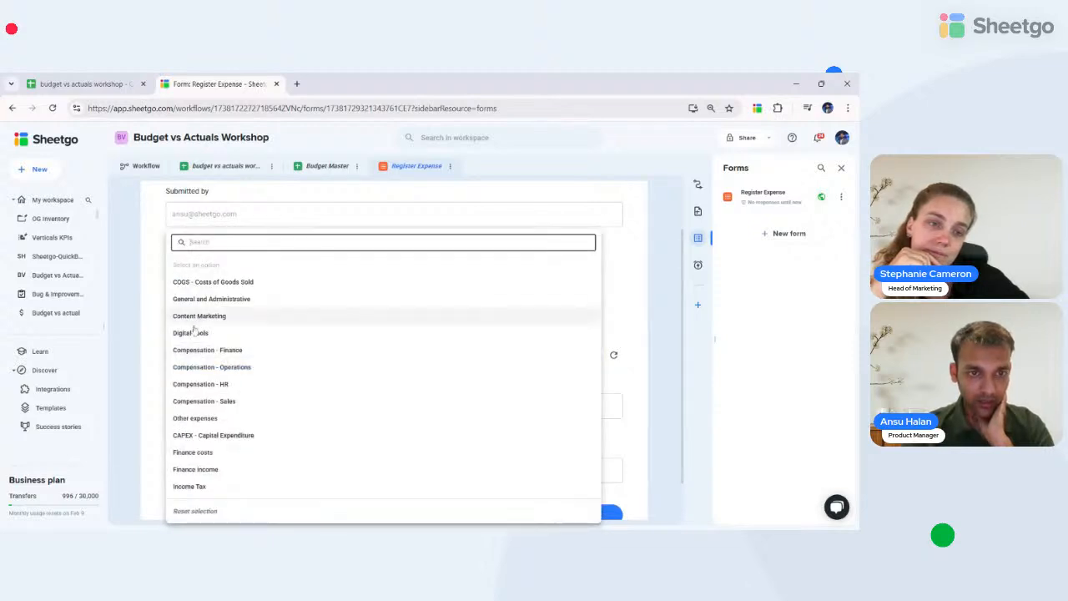
pyautogui.click(194, 333)
pyautogui.press('Tab')
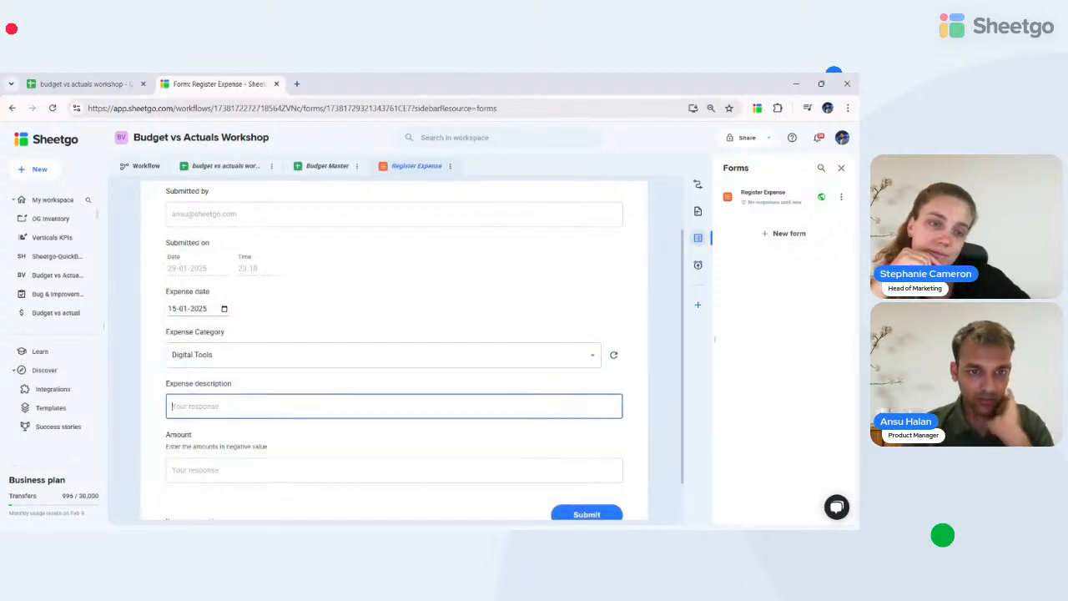
pyautogui.write('Sheetgo')
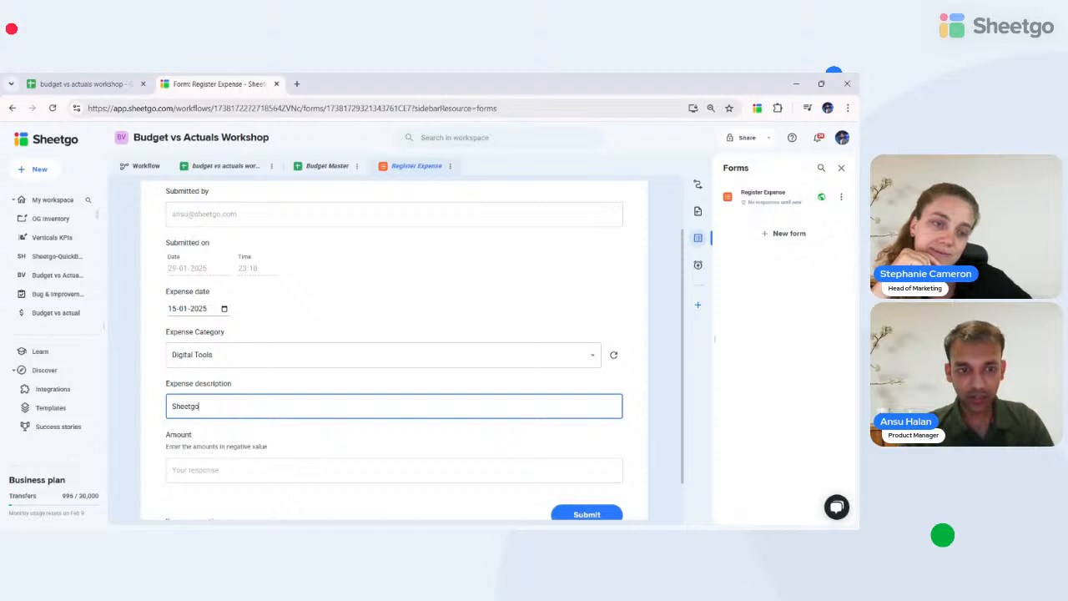
pyautogui.press('Tab')
pyautogui.write('-')
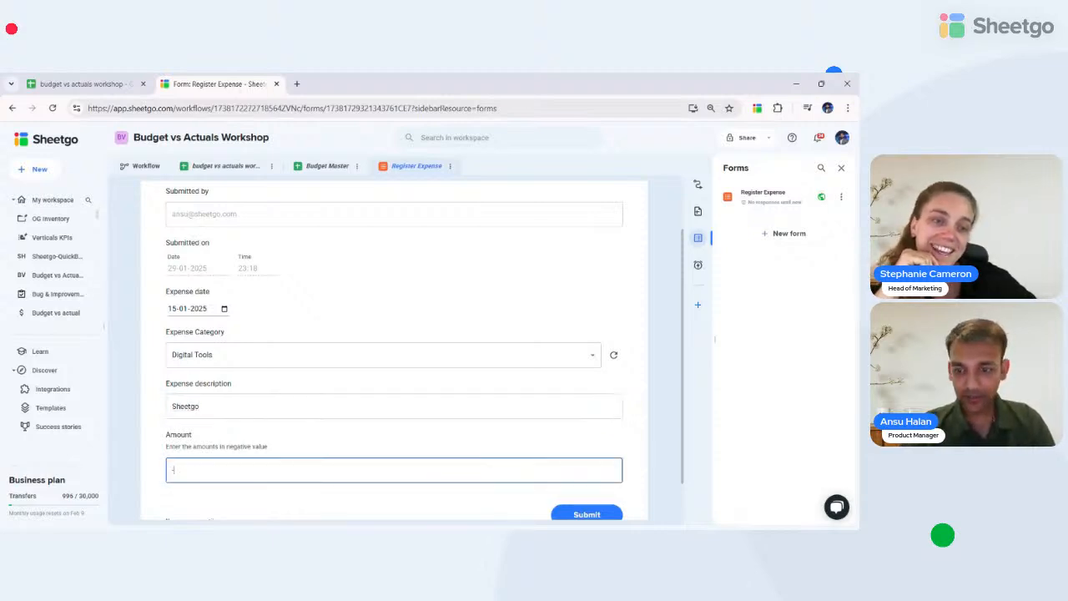
pyautogui.write('9')
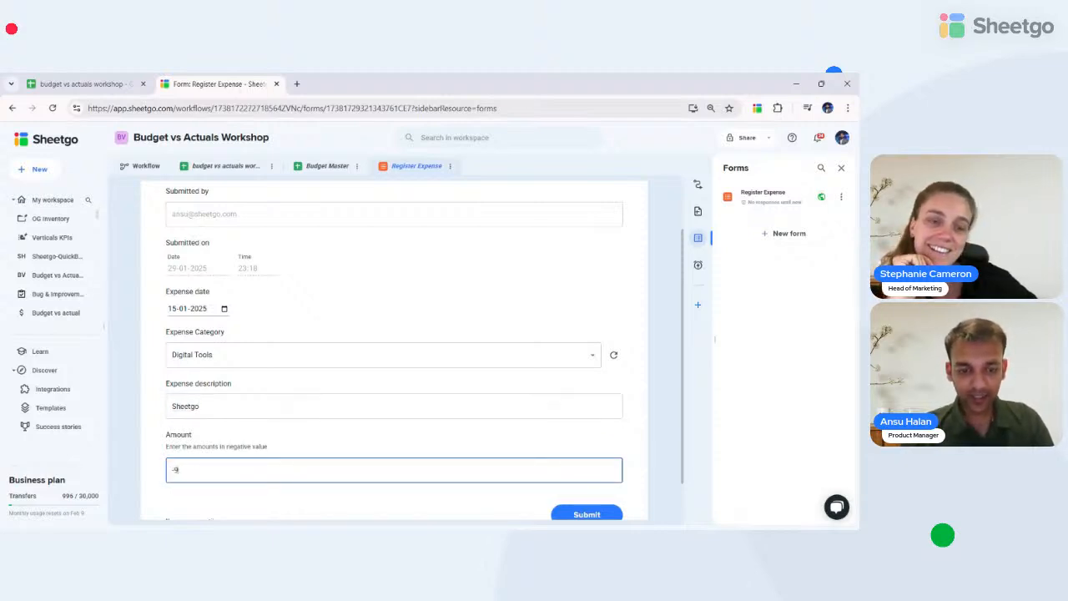
pyautogui.write('45')
pyautogui.click(202, 406)
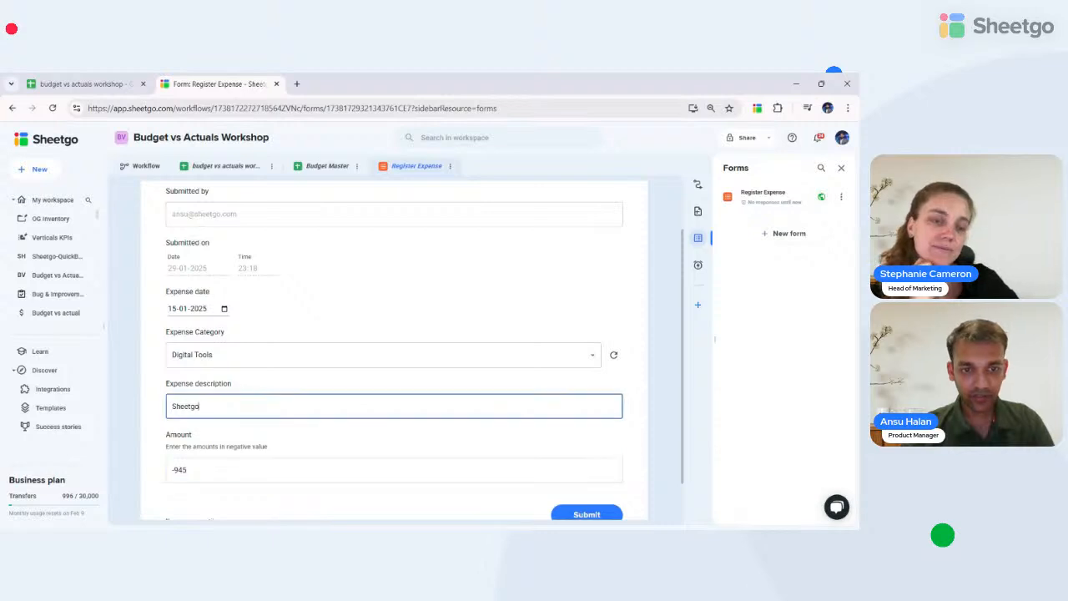
pyautogui.write('business')
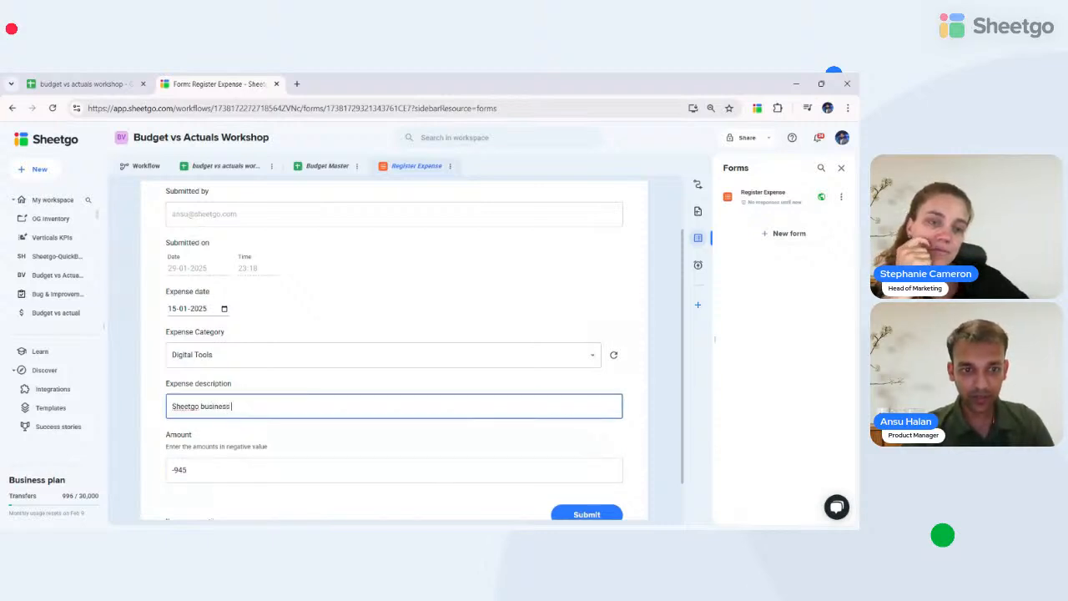
pyautogui.write(' licen')
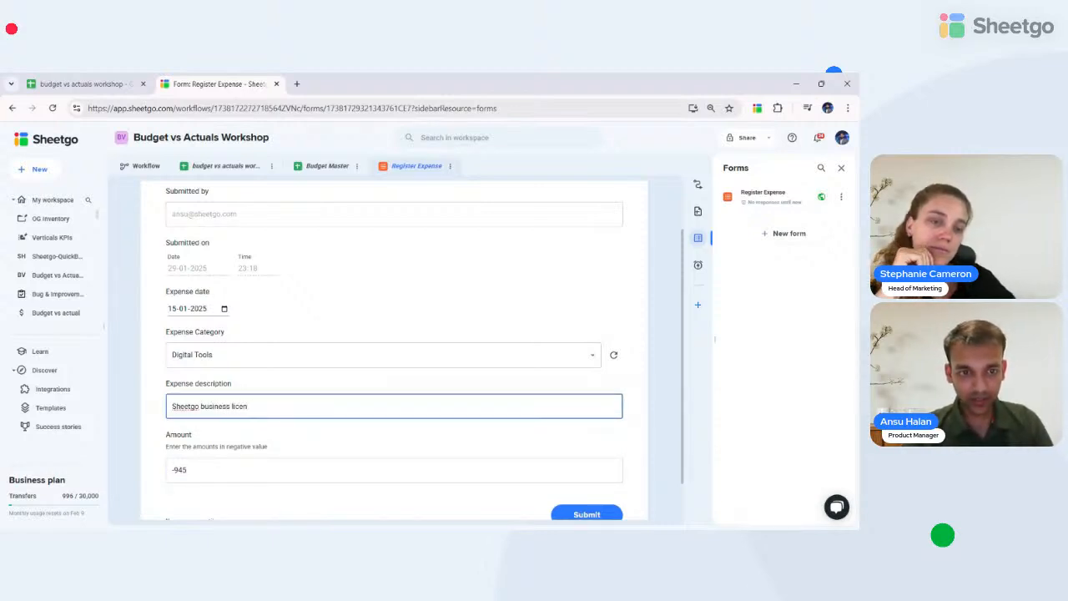
pyautogui.write('se')
pyautogui.scroll(-1, 394, 350)
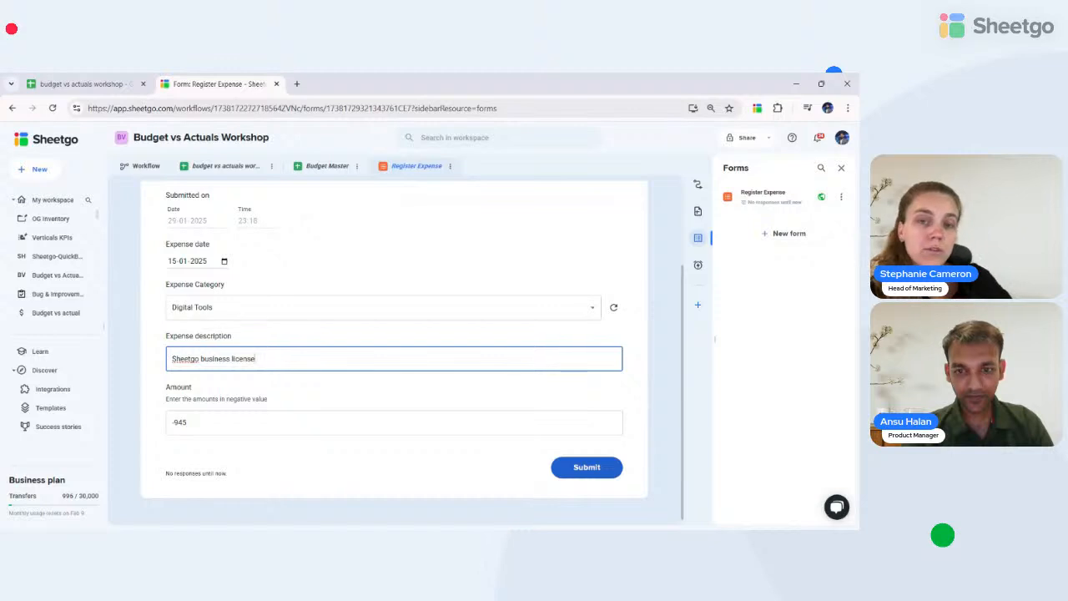
pyautogui.click(584, 469)
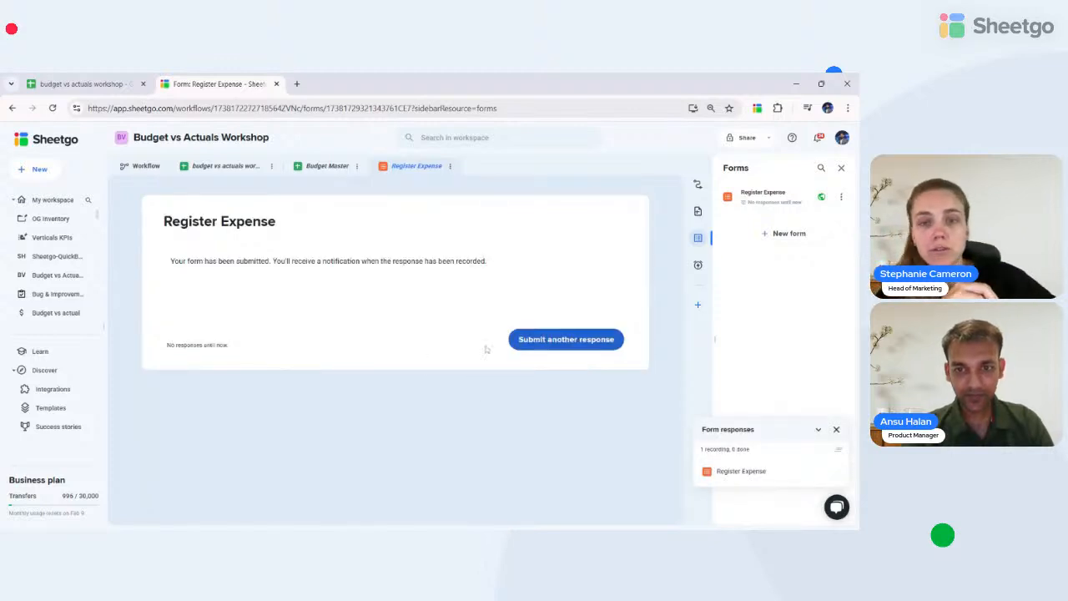
# - Submit a General and Administrative expense 'Pizzas for the team' of -1000 dated 16-01-2025
pyautogui.click(551, 340)
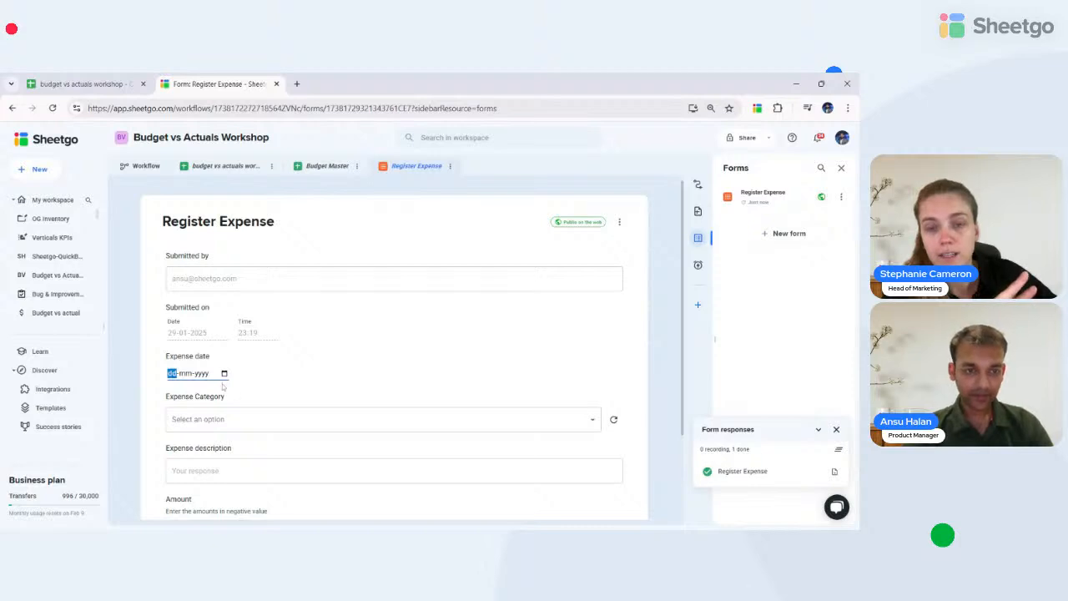
pyautogui.scroll(-2, 229, 351)
pyautogui.click(237, 305)
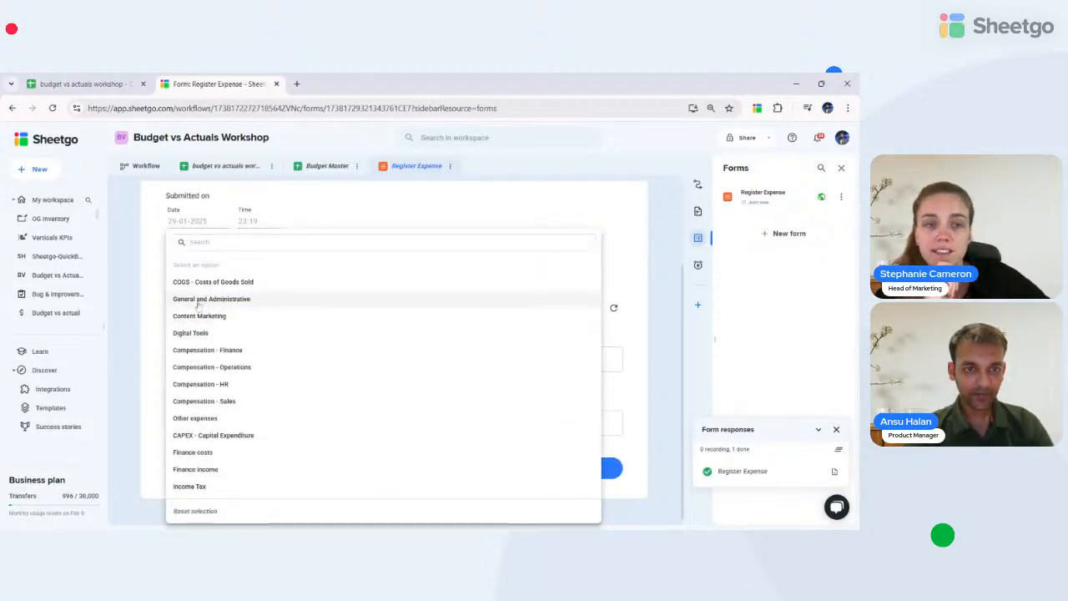
pyautogui.click(199, 299)
pyautogui.click(226, 359)
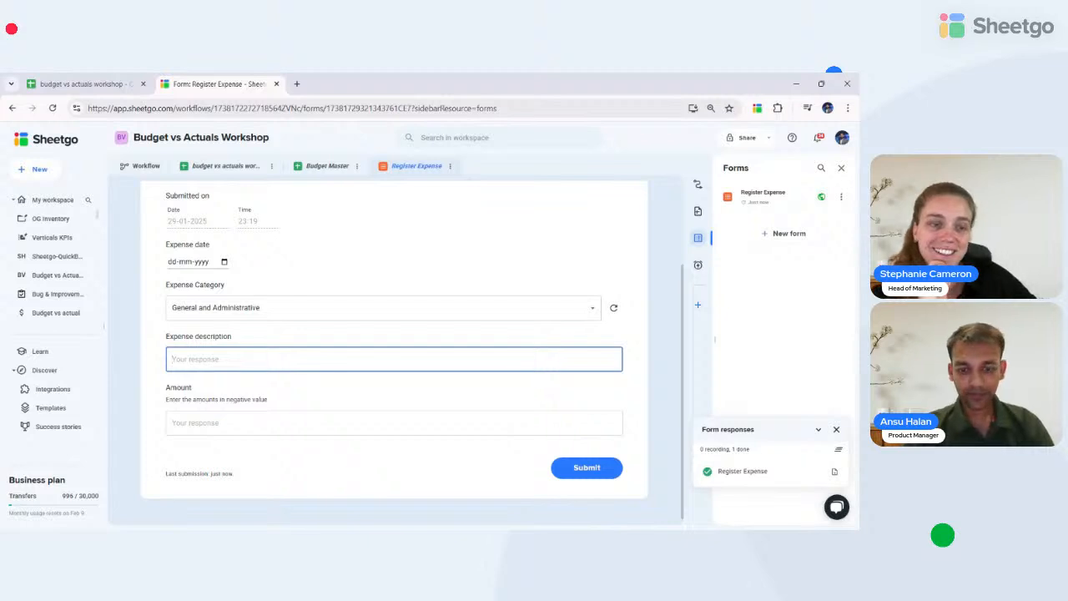
pyautogui.write('Pizz')
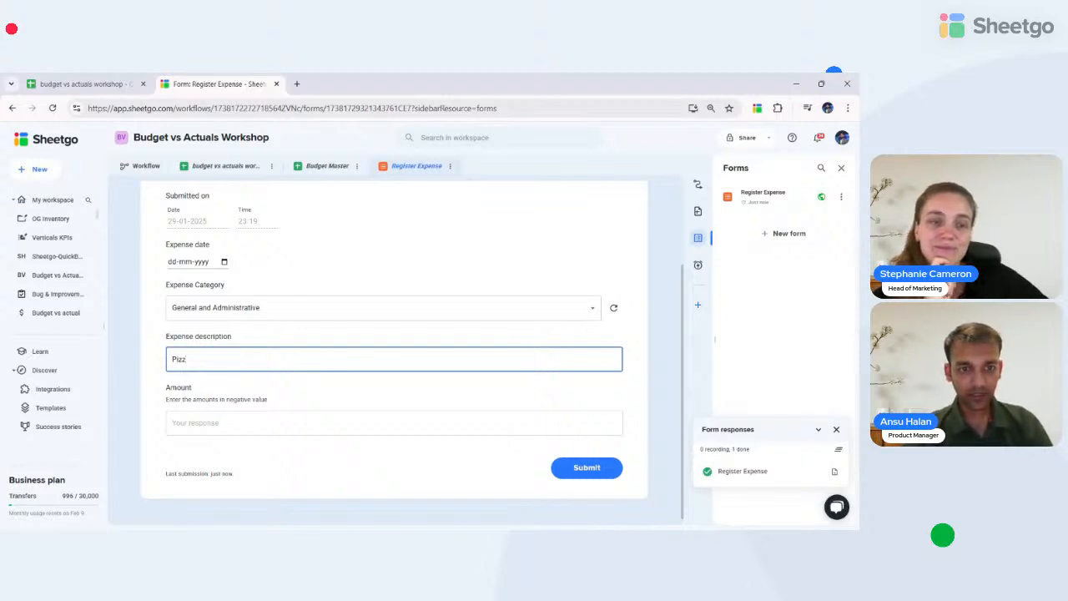
pyautogui.write('as')
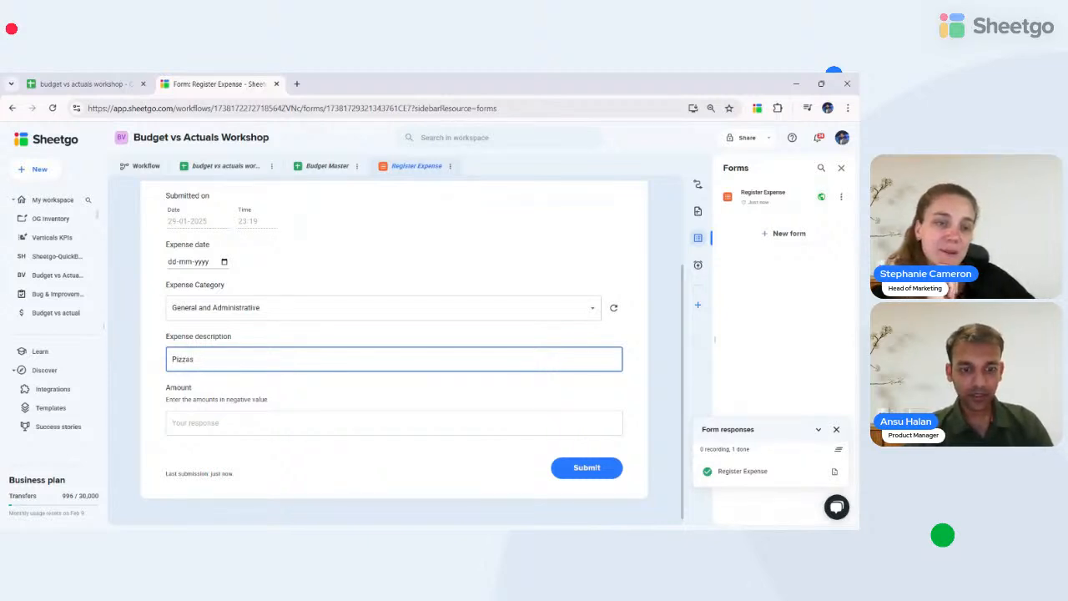
pyautogui.write(' for the team')
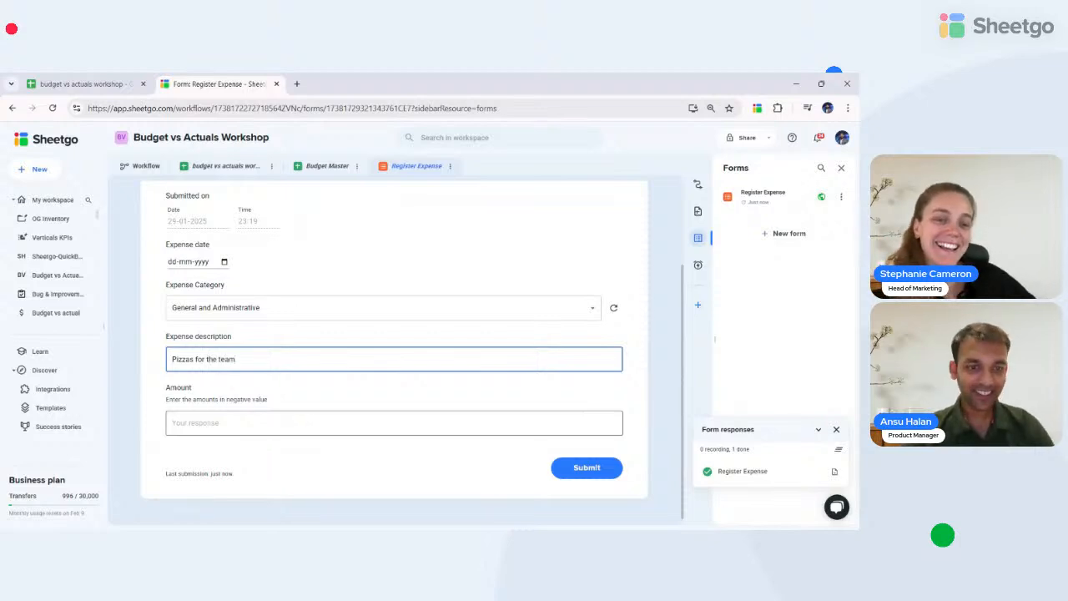
pyautogui.press('Tab')
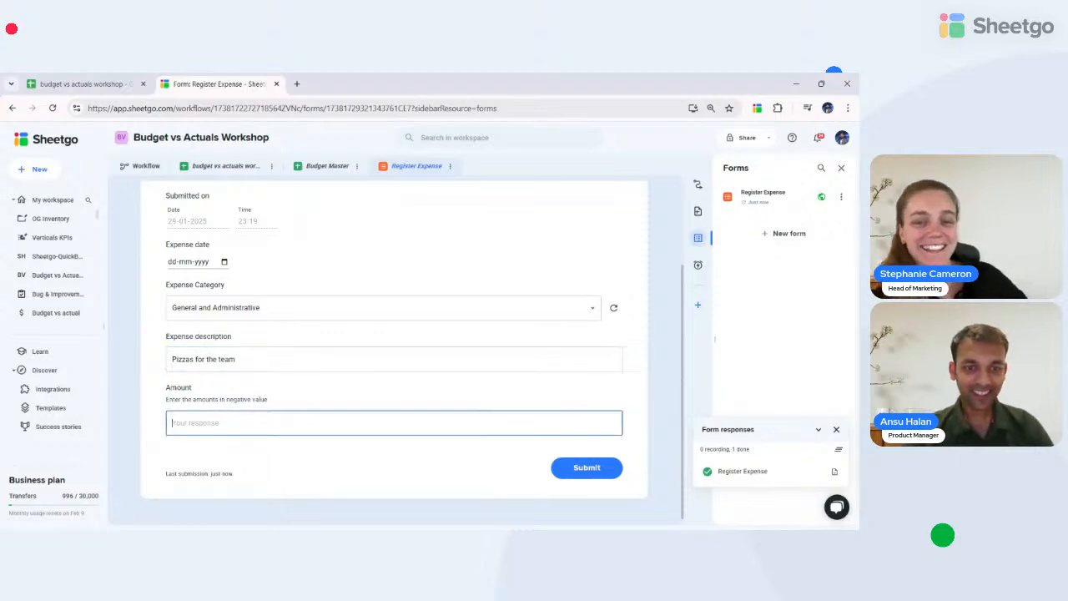
pyautogui.write('-1000')
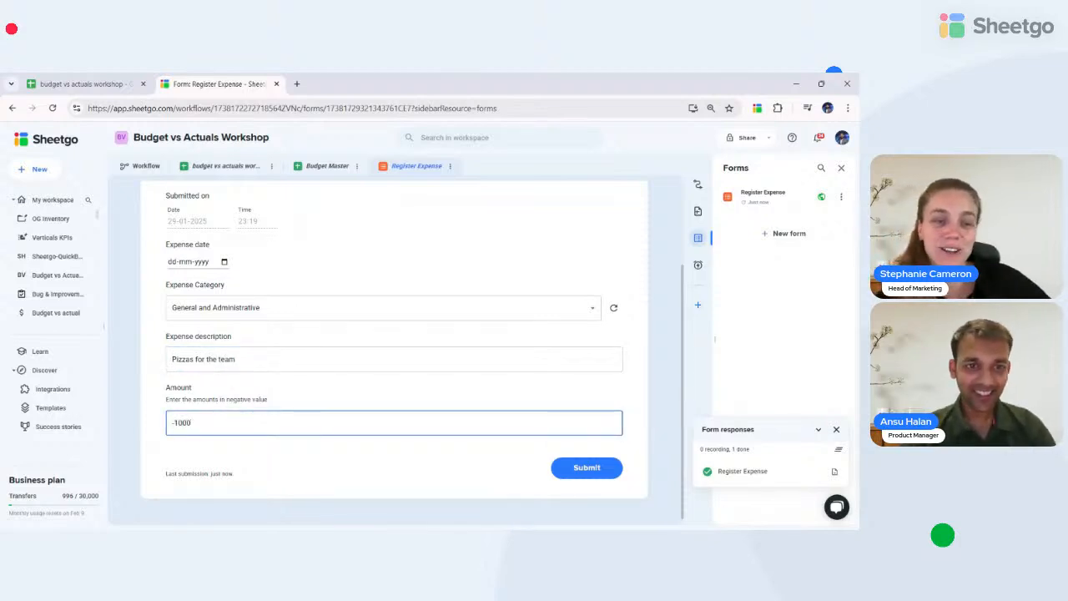
pyautogui.click(224, 269)
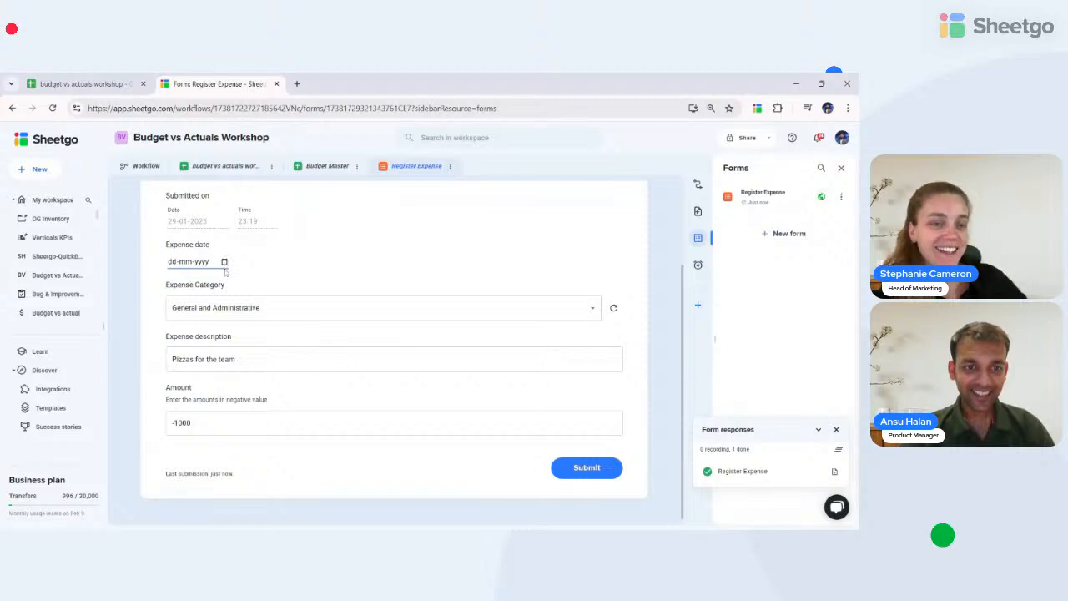
pyautogui.write('16012025')
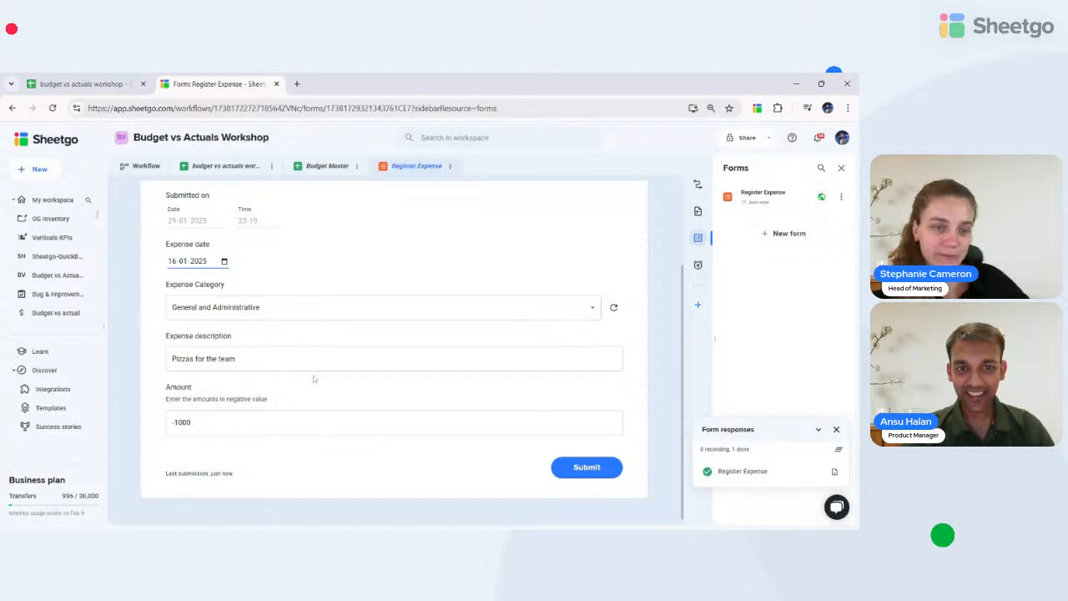
pyautogui.click(578, 473)
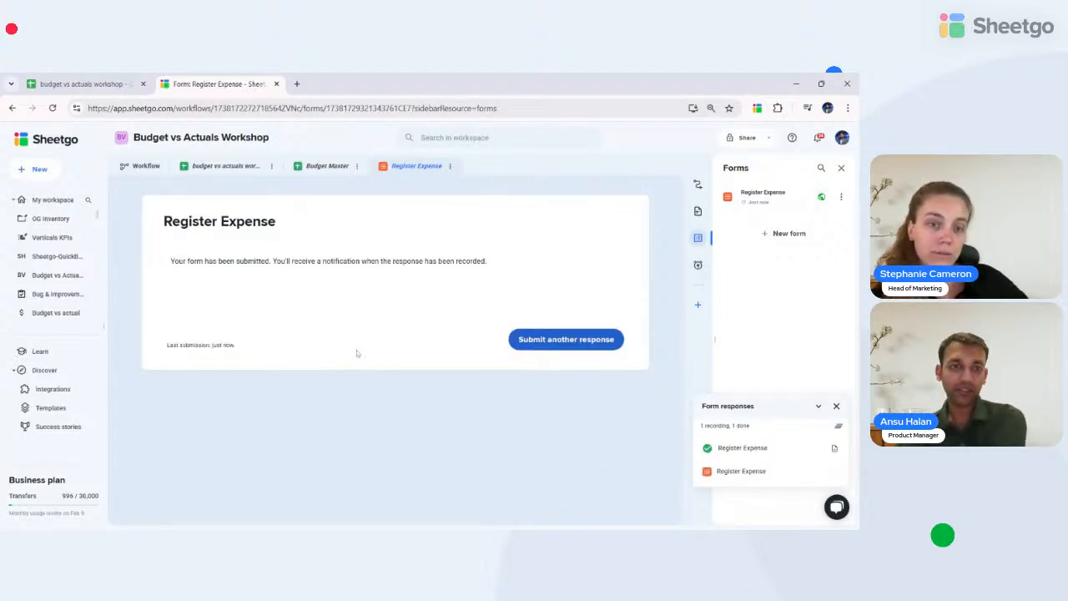
# - Open the budget vs actuals workshop spreadsheet, close the form responses list, and add a blank sheet
pyautogui.click(226, 166)
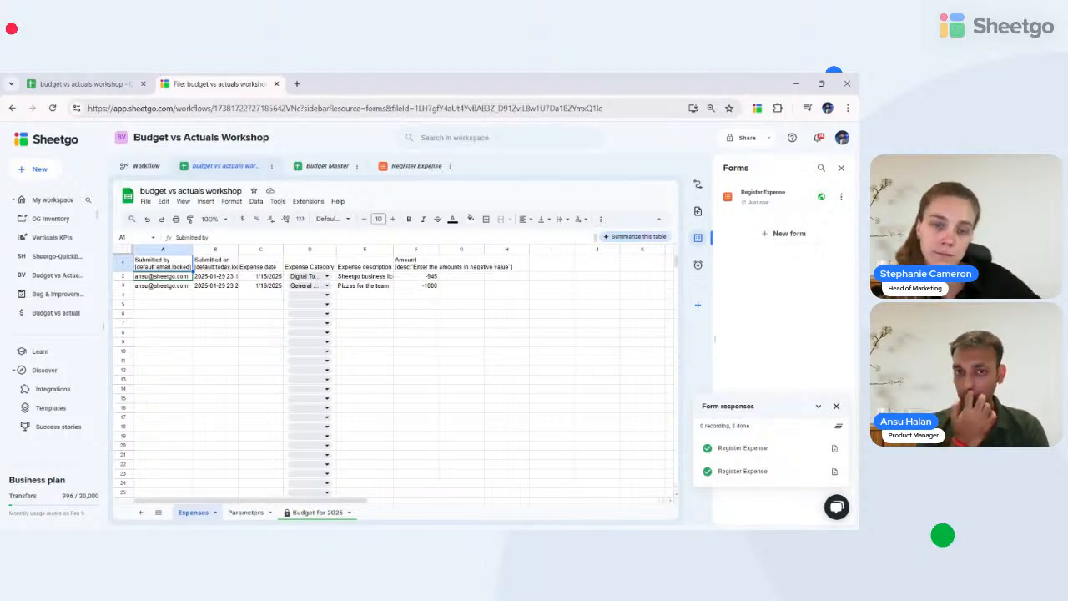
pyautogui.click(446, 308)
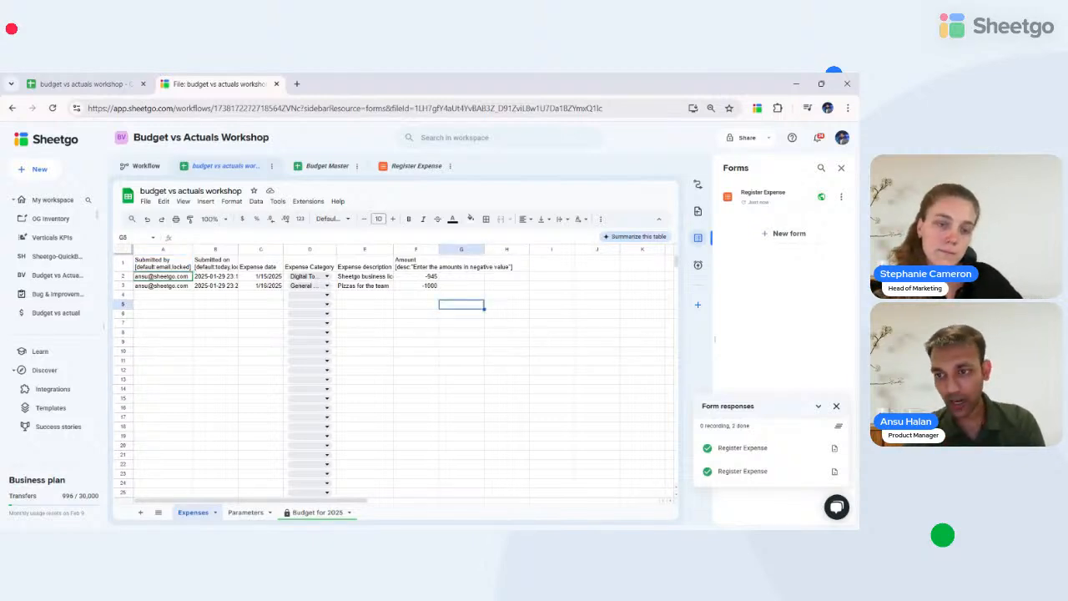
pyautogui.click(836, 406)
pyautogui.click(140, 512)
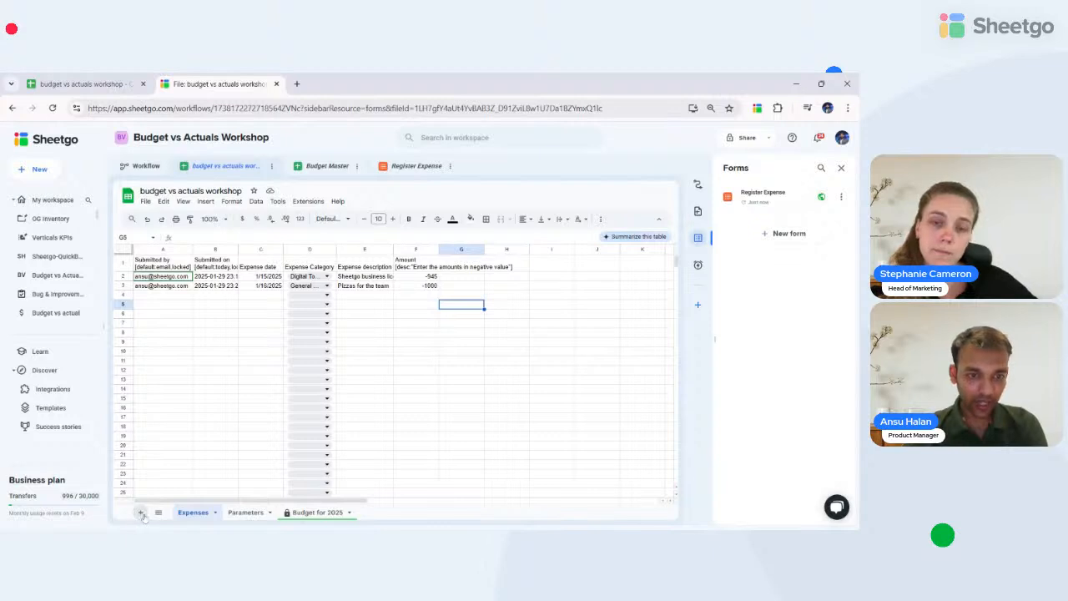
# - Rename the new sheet to Income
pyautogui.doubleClick(241, 512)
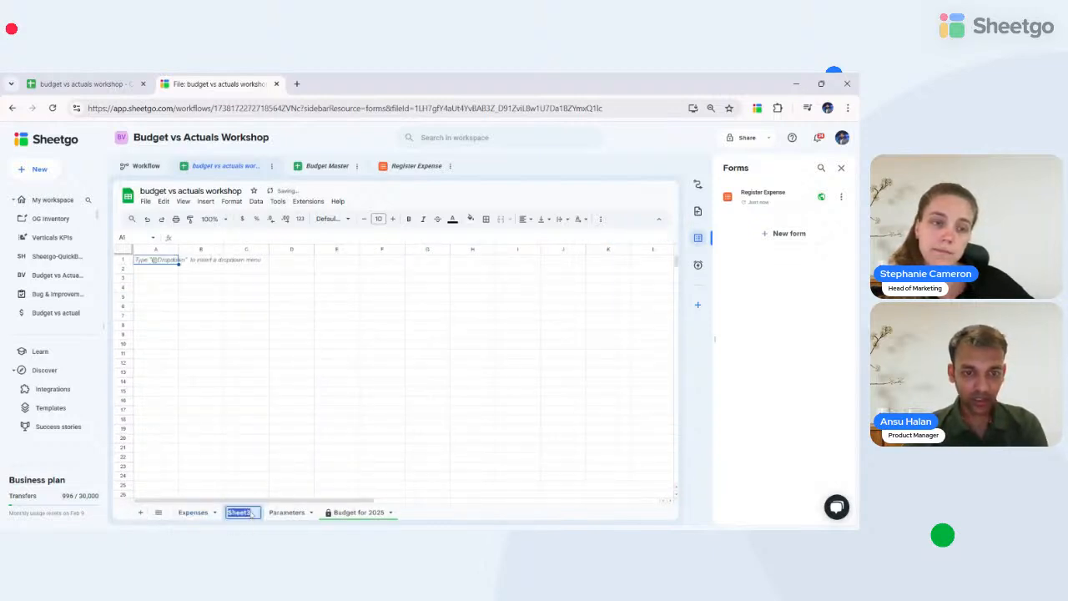
pyautogui.write('Income')
pyautogui.press('Return')
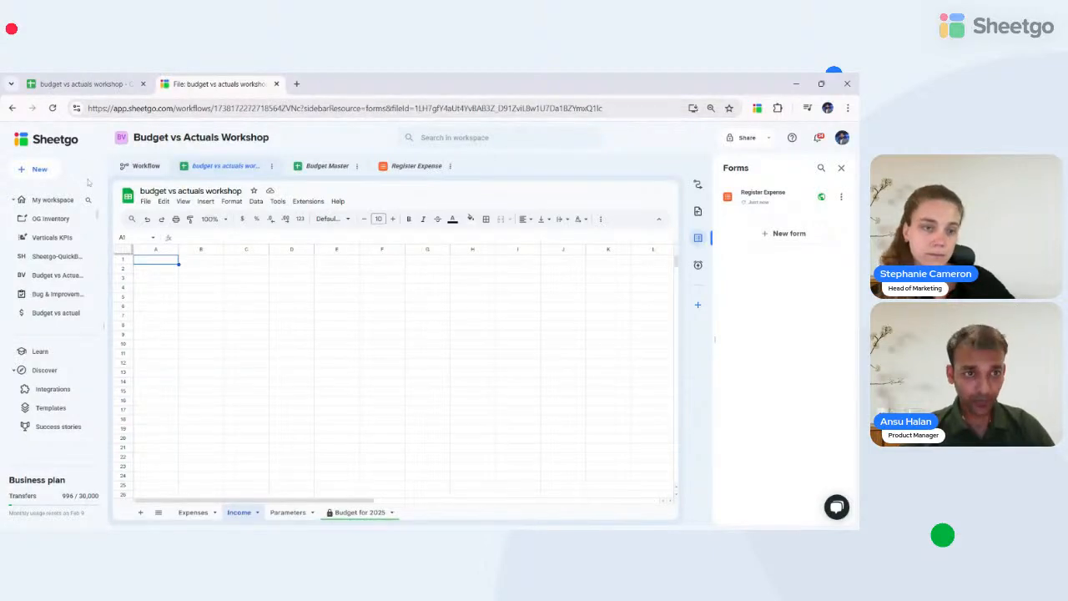
pyautogui.click(296, 84)
# - Search for the QuickBooks API docs and open the Accounting API reference's Account entity page
pyautogui.write('quick')
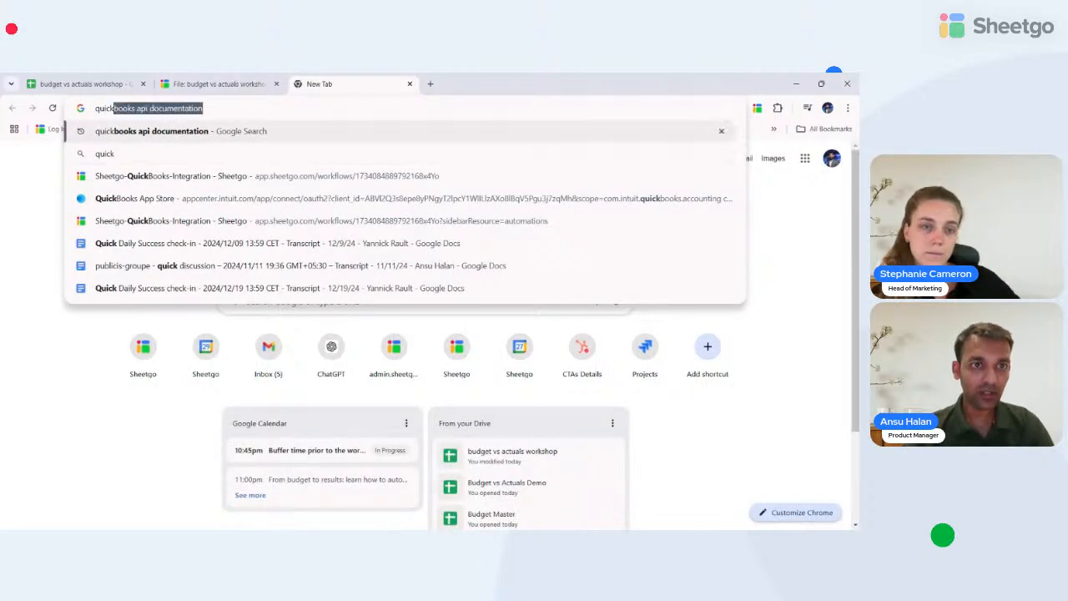
pyautogui.press('Return')
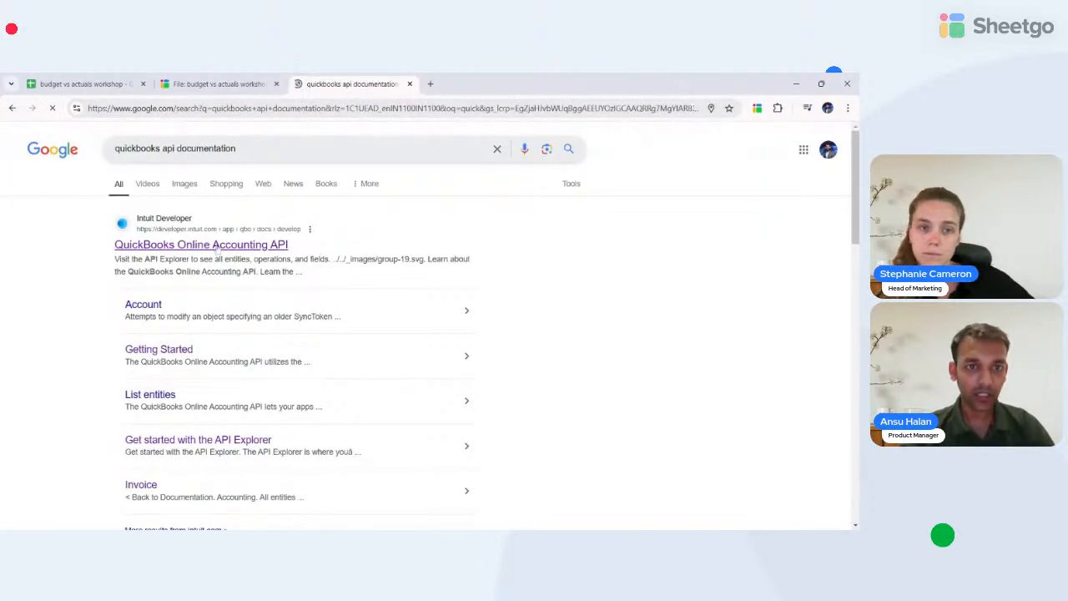
pyautogui.click(217, 248)
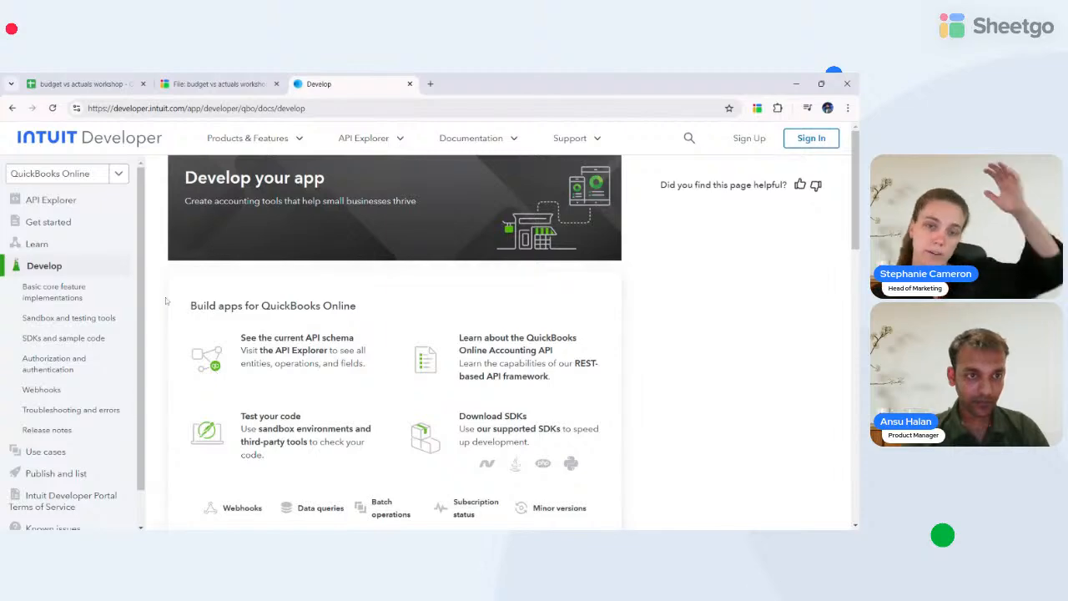
pyautogui.scroll(-3, 228, 363)
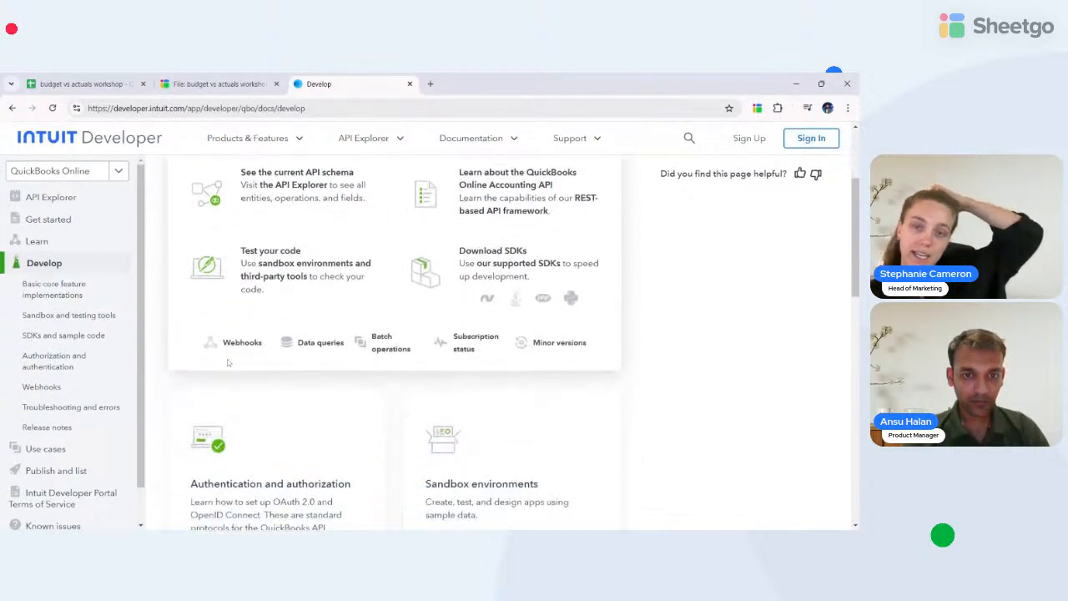
pyautogui.scroll(3, 228, 362)
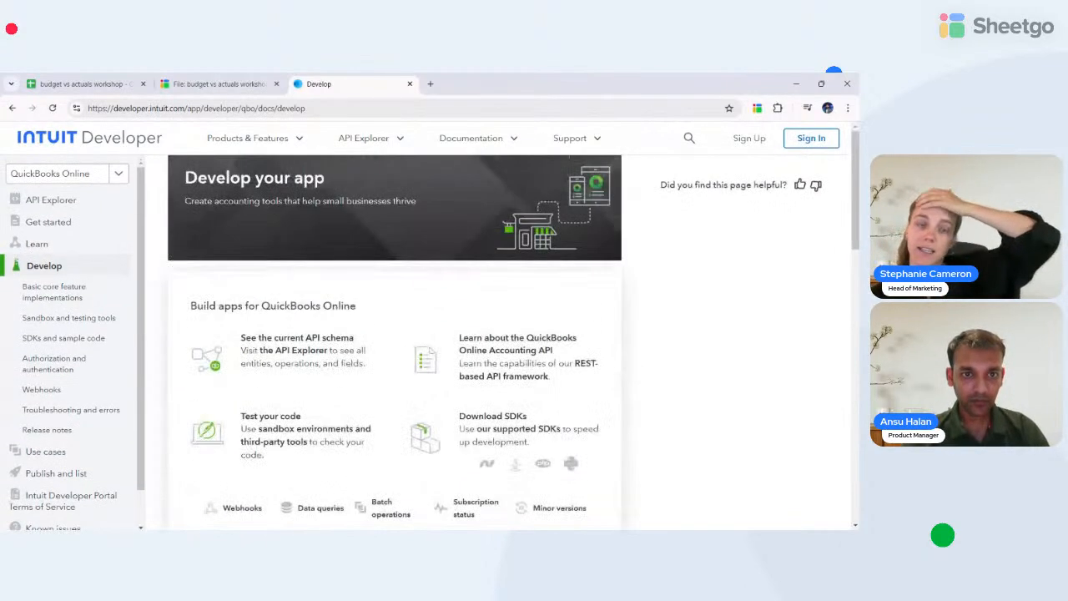
pyautogui.click(292, 351)
pyautogui.scroll(-1, 292, 351)
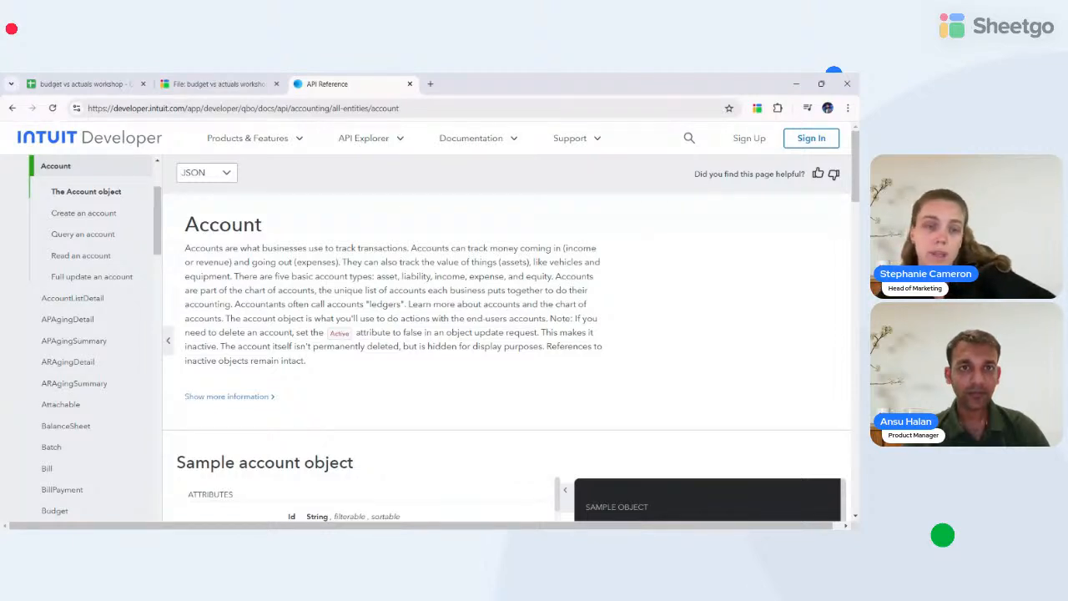
# - Open the Accounting reference in the API Explorer and browse its contents
pyautogui.click(359, 141)
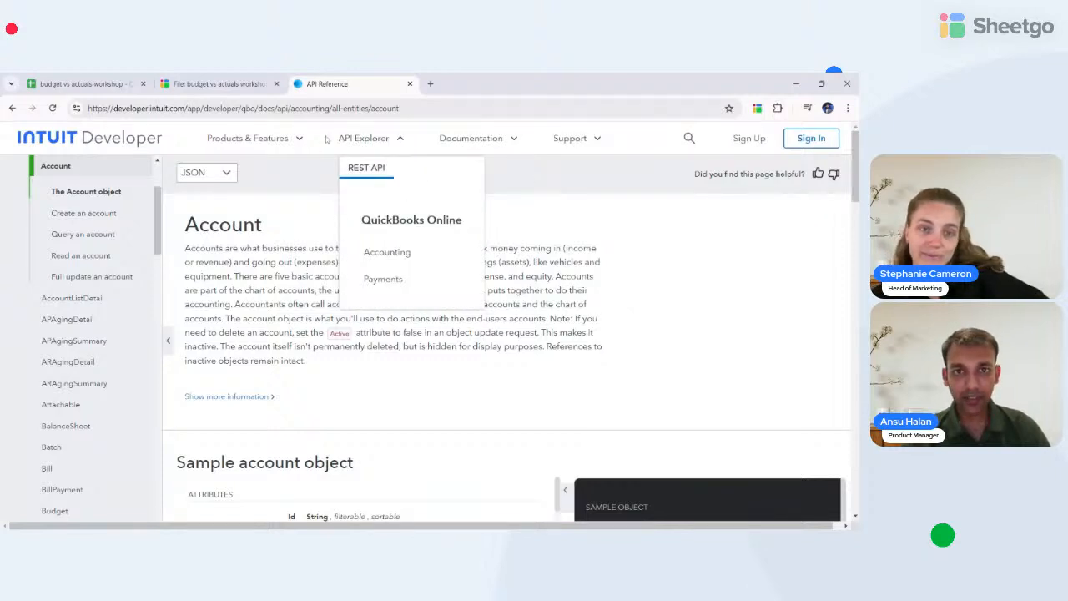
pyautogui.click(379, 259)
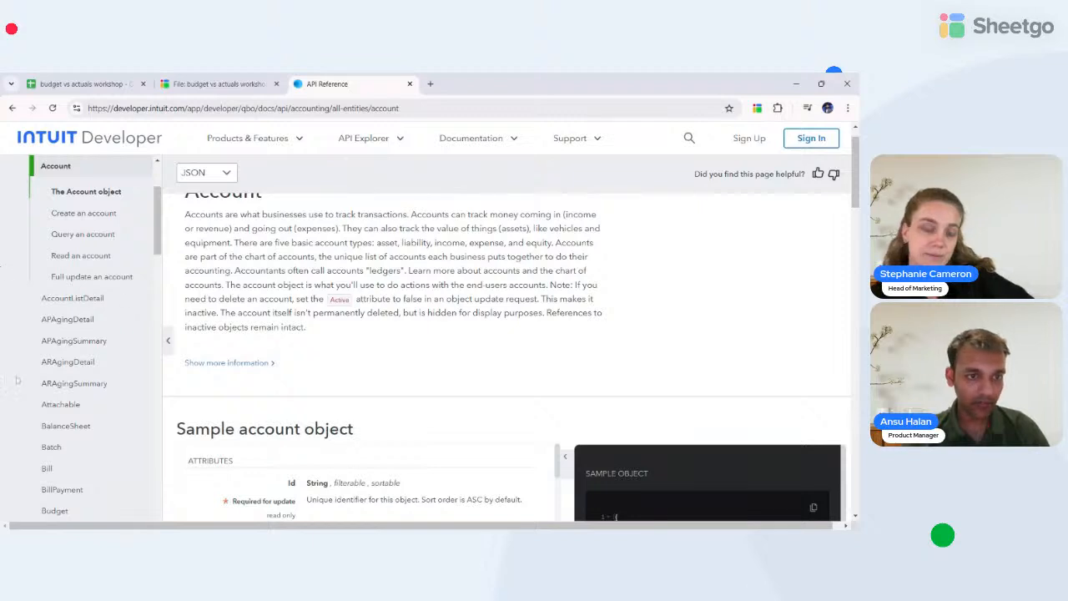
pyautogui.scroll(-1, 16, 381)
pyautogui.scroll(-8, 16, 381)
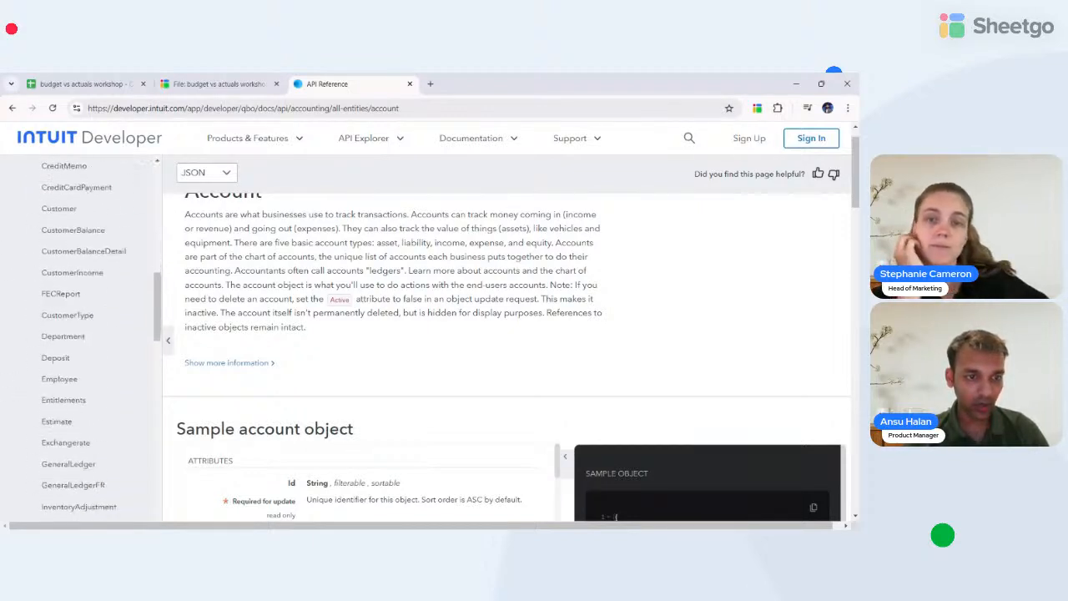
pyautogui.scroll(-5, 94, 436)
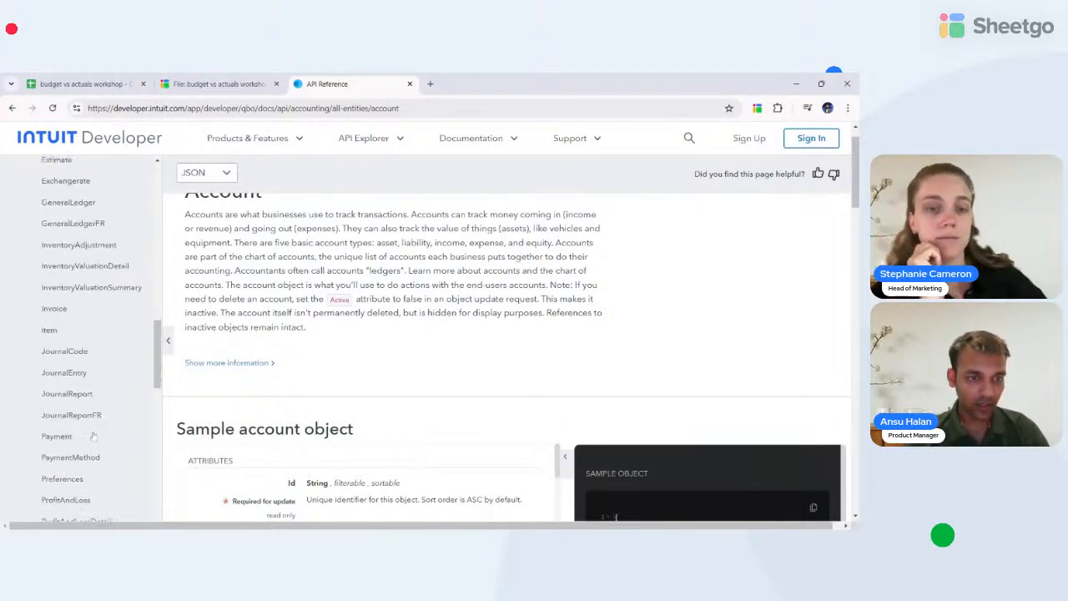
pyautogui.scroll(-6, 93, 436)
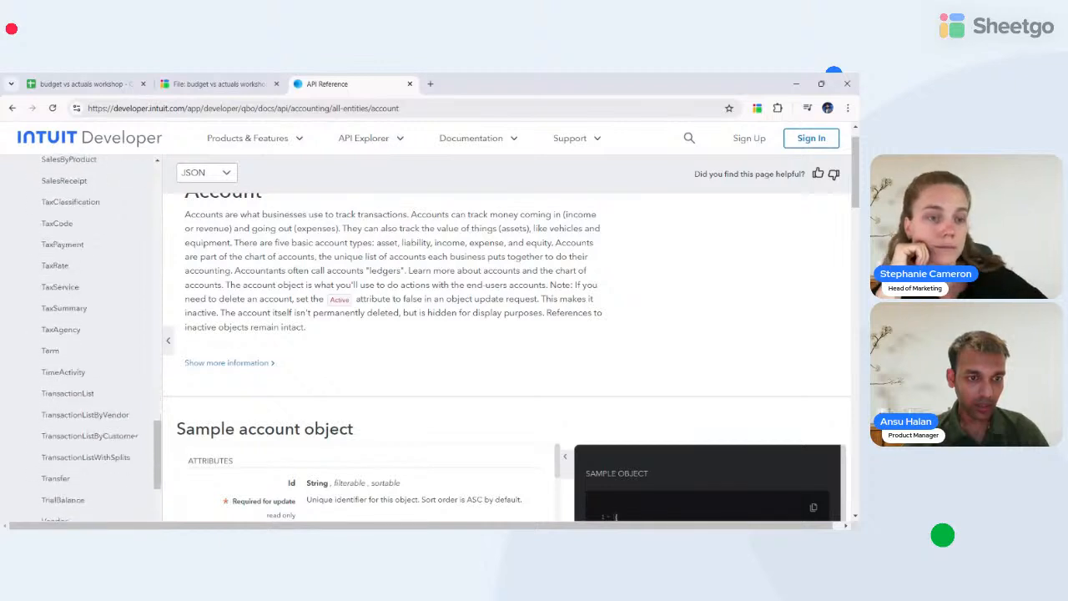
pyautogui.scroll(5, 73, 307)
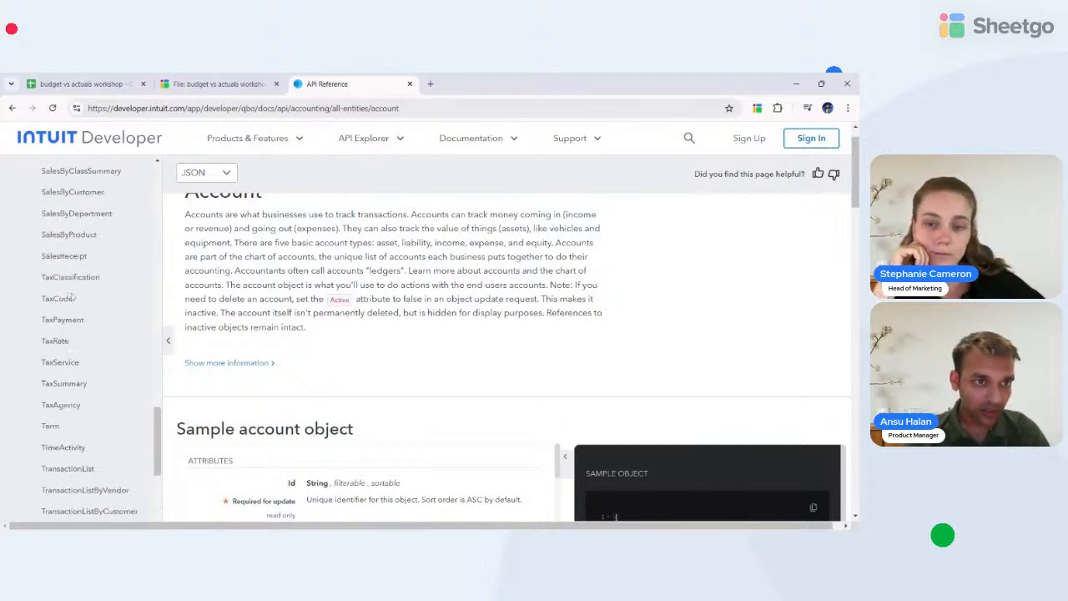
pyautogui.scroll(8, 74, 307)
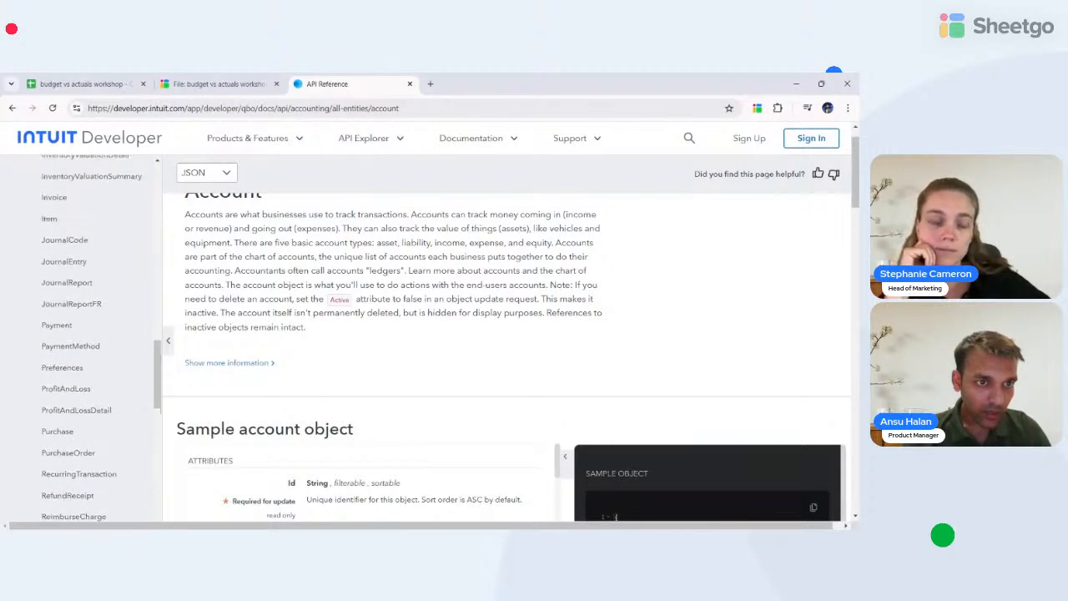
# - Go to the Invoice entity's 'Query an invoice' section to view the request URL and sample query
pyautogui.click(52, 264)
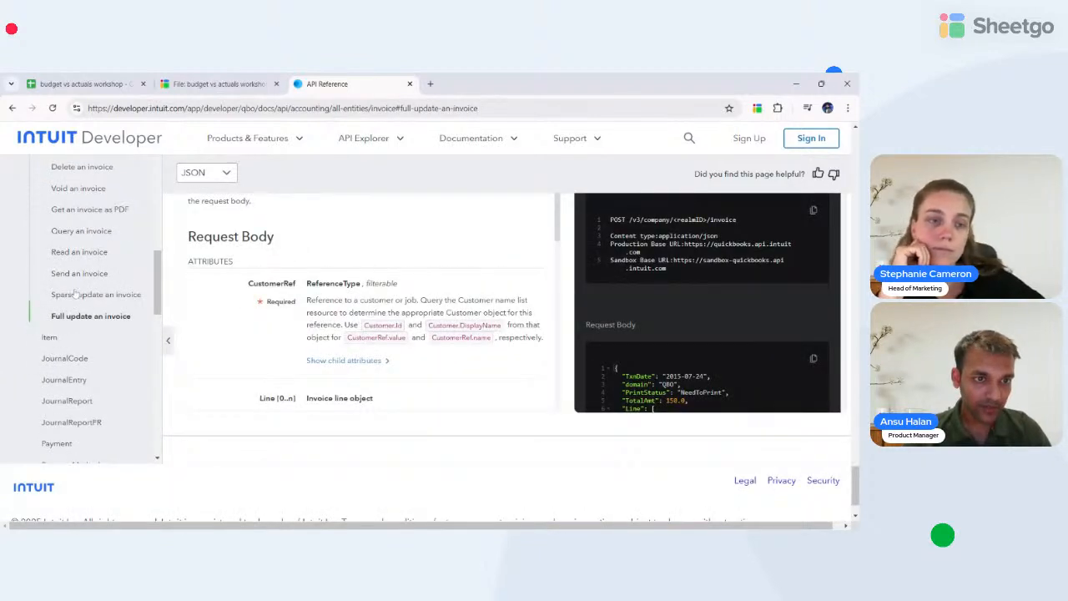
pyautogui.click(75, 233)
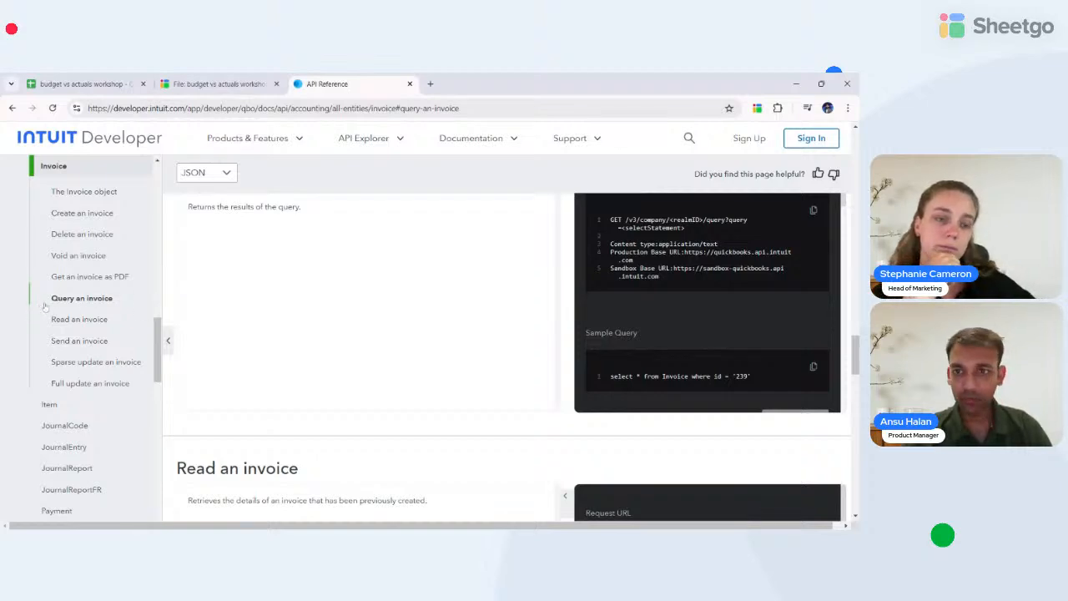
pyautogui.scroll(2, 492, 247)
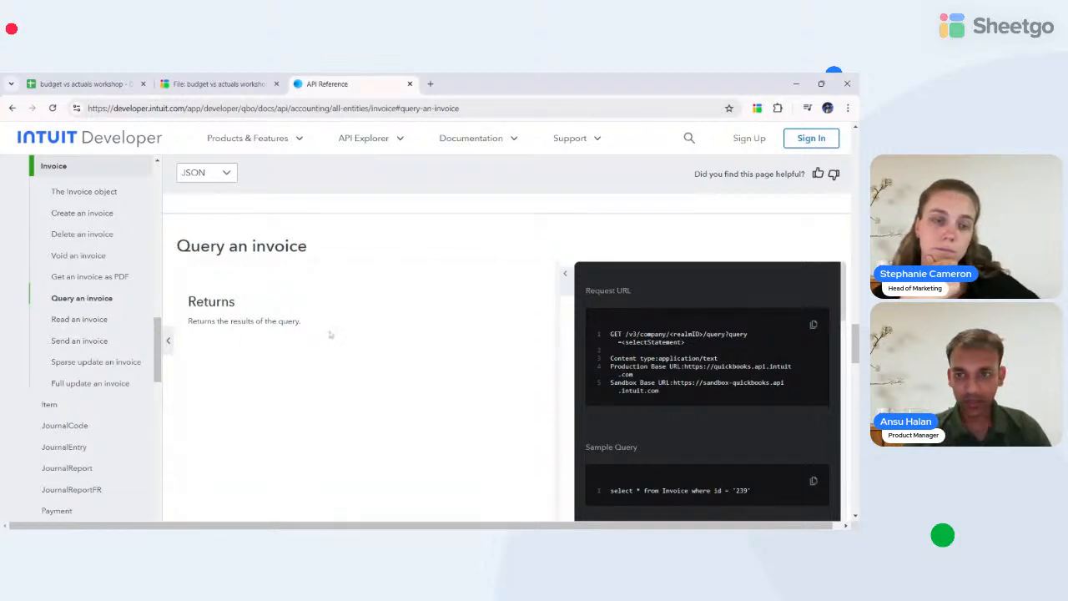
pyautogui.scroll(-1, 330, 335)
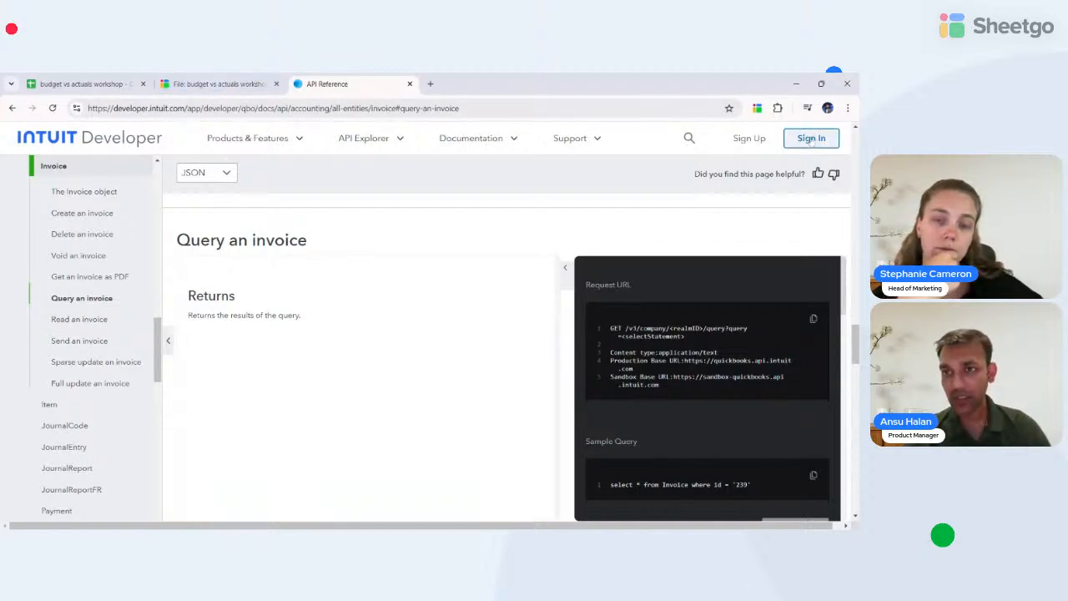
pyautogui.click(811, 139)
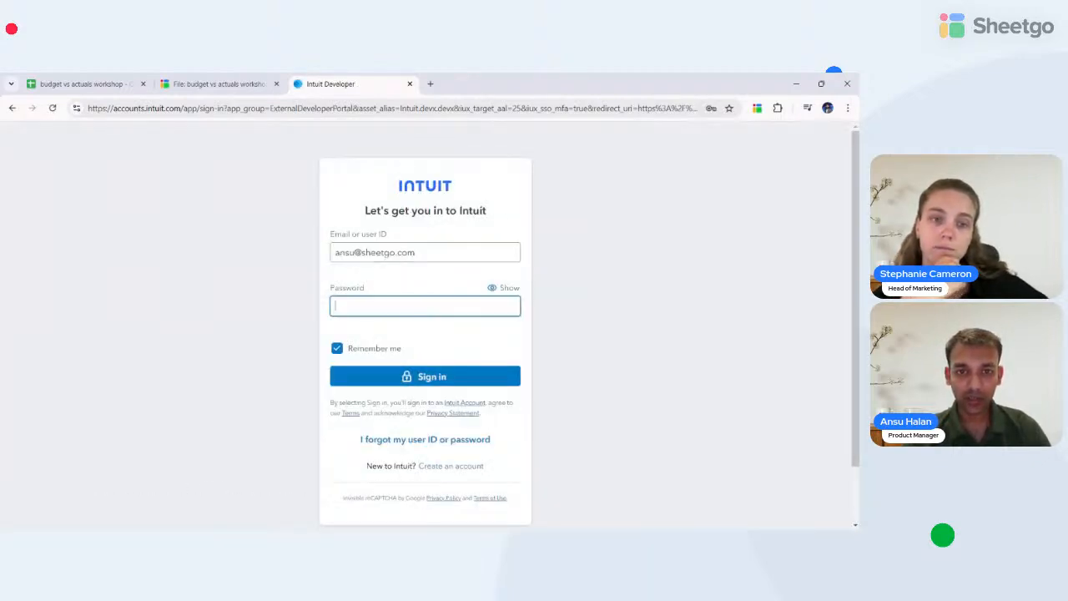
# - Enter the account password and submit the Intuit sign-in
pyautogui.hotkey('alt', 'Tab')
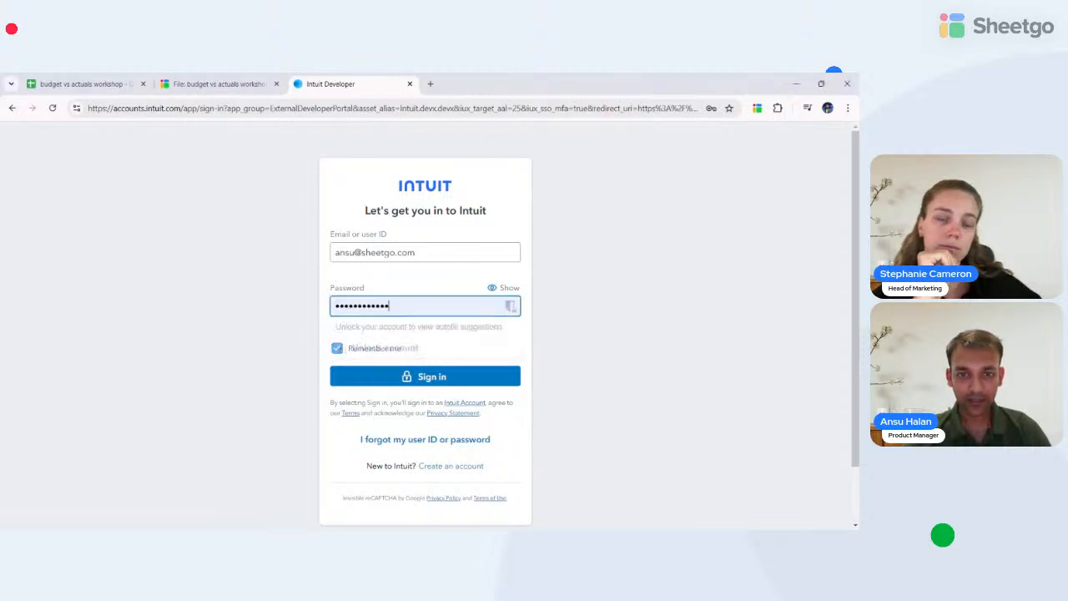
pyautogui.click(432, 377)
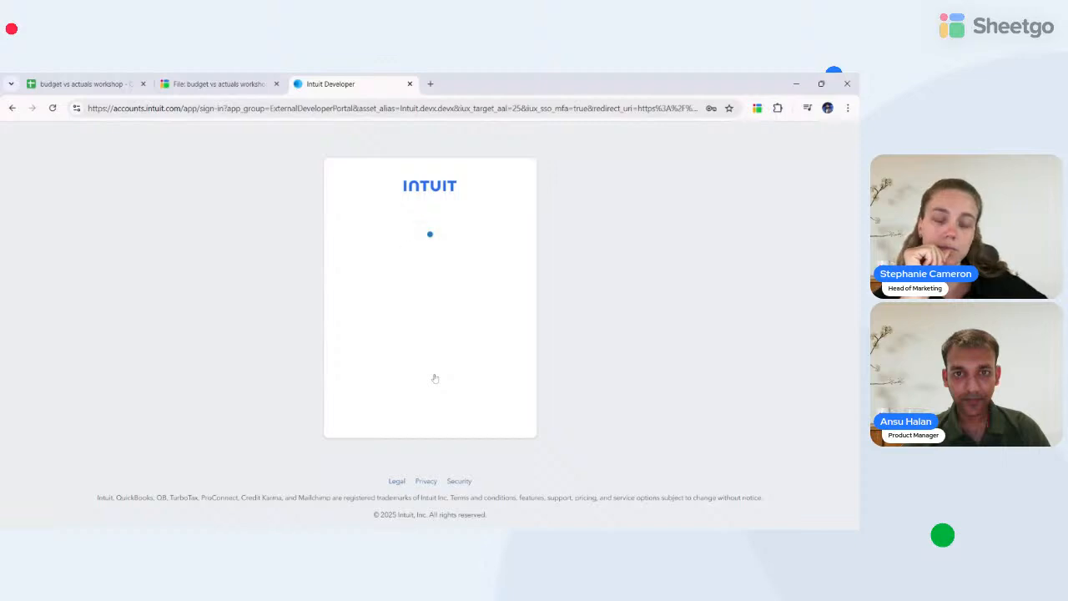
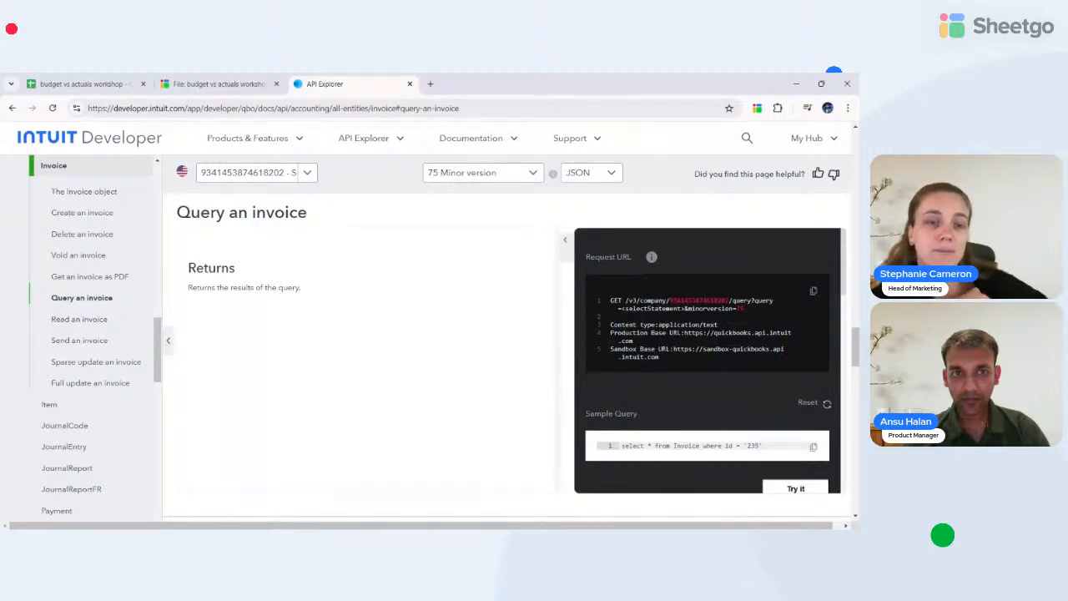
# - Open the OAuth 2.0 Playground from the My Hub menu
pyautogui.scroll(-1, 701, 299)
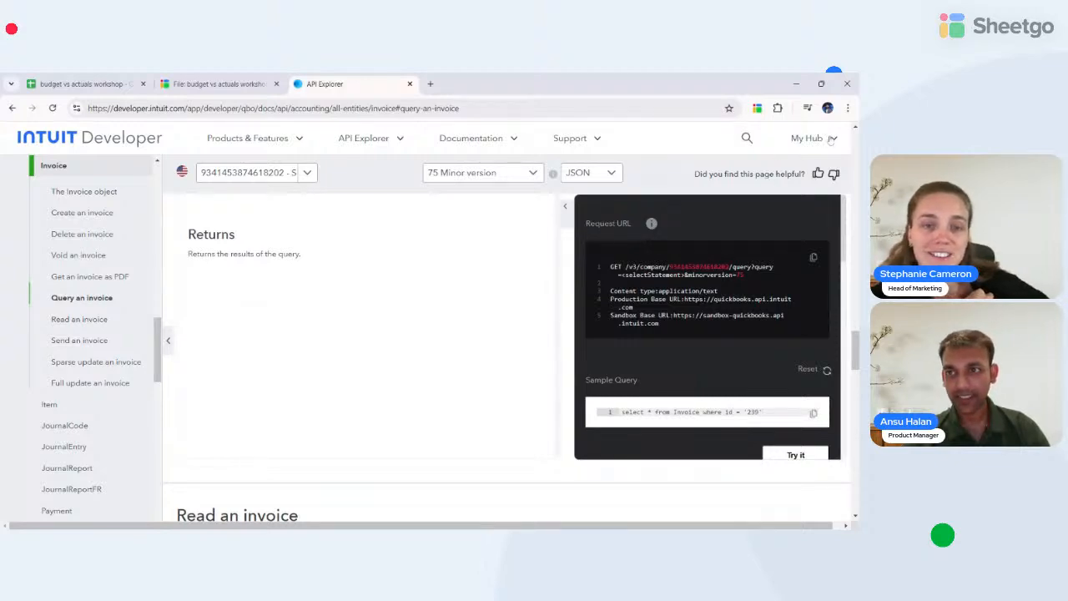
pyautogui.click(833, 144)
pyautogui.click(833, 143)
pyautogui.click(833, 144)
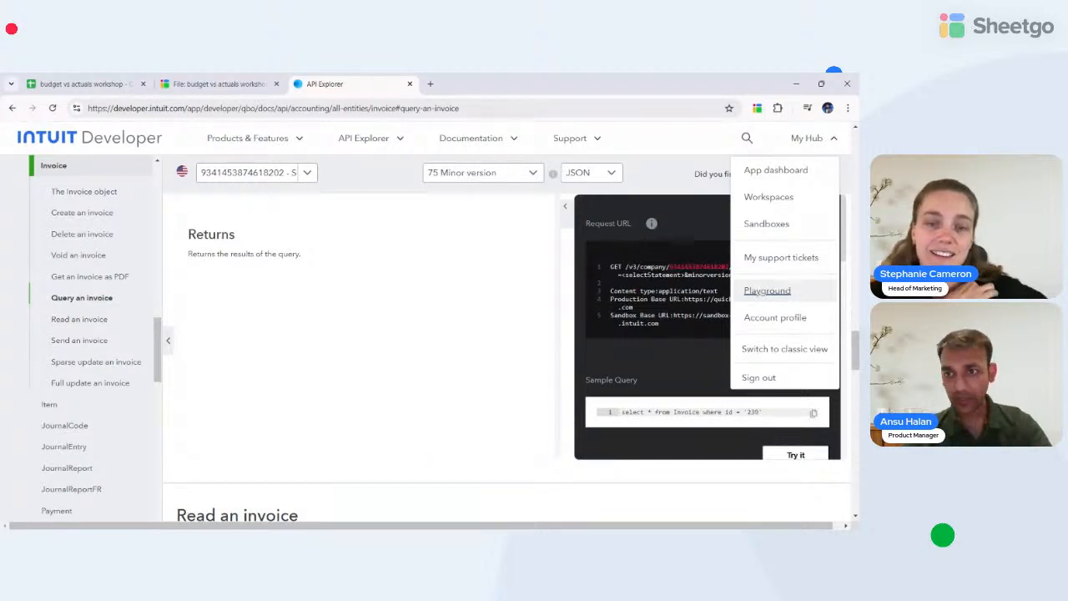
pyautogui.click(759, 292)
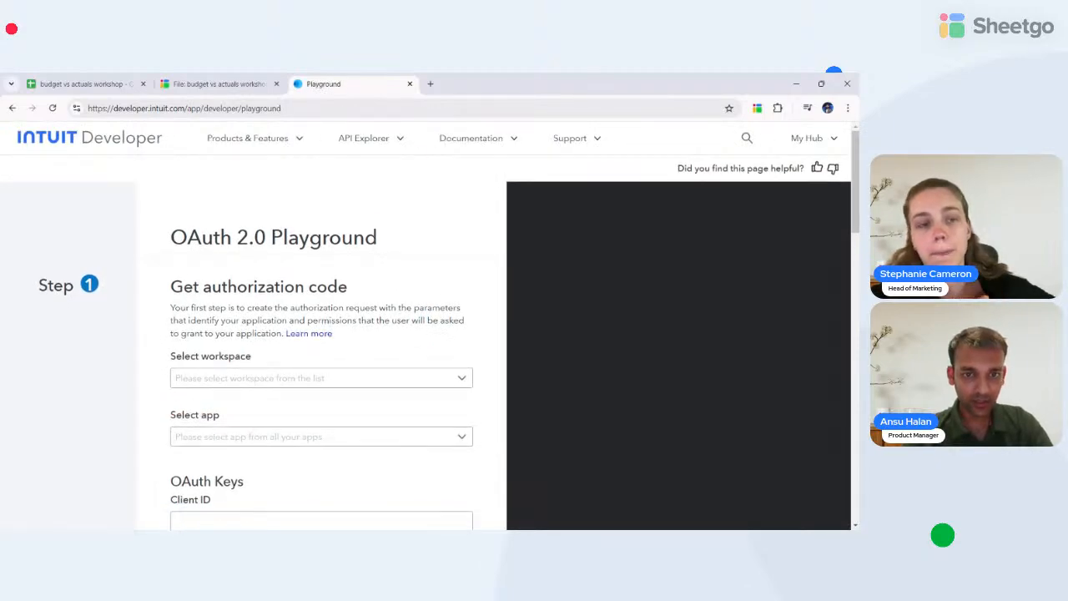
# - Select the Sheetgo_webinar workspace and the Sheetgo_webinar (Sandbox) app
pyautogui.scroll(-1, 350, 334)
pyautogui.click(350, 298)
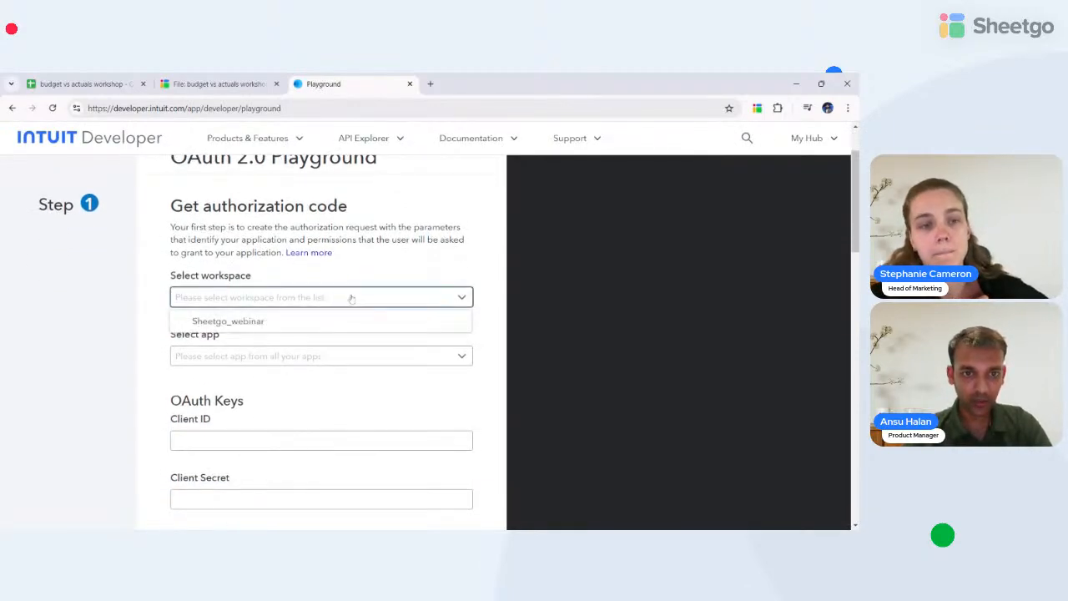
pyautogui.click(242, 320)
pyautogui.scroll(-1, 239, 304)
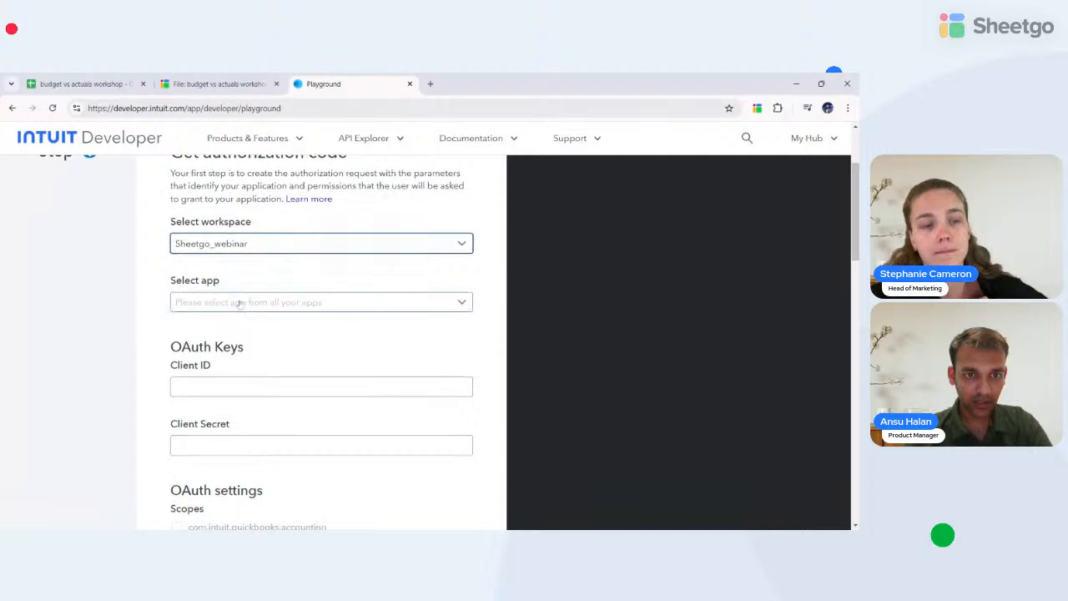
pyautogui.click(239, 304)
pyautogui.click(225, 325)
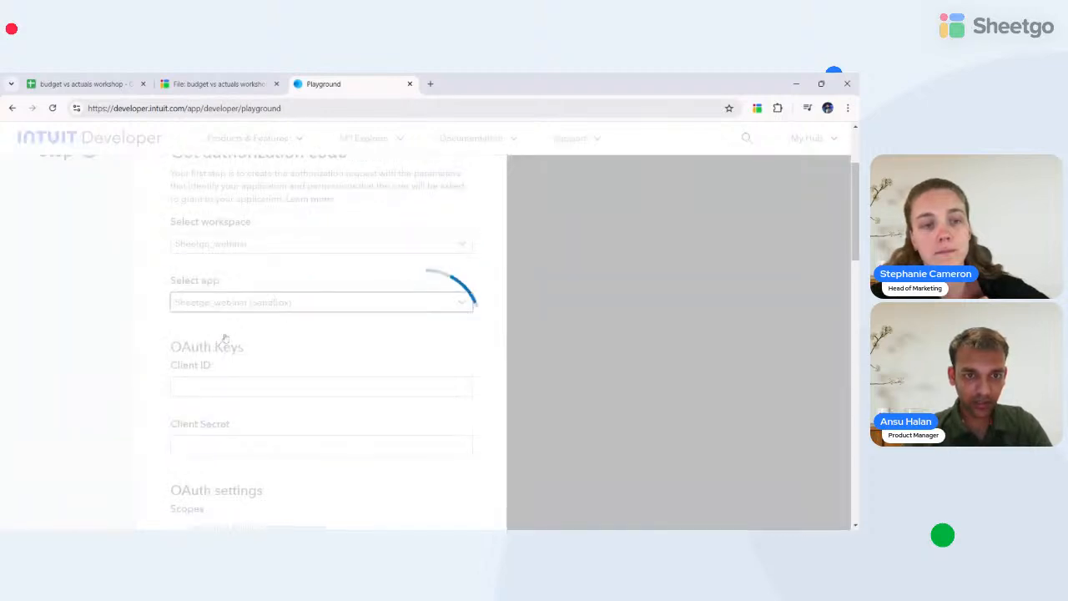
# - Tick the accounting, payment and openid/profile scopes and get an authorization code
pyautogui.scroll(-3, 209, 326)
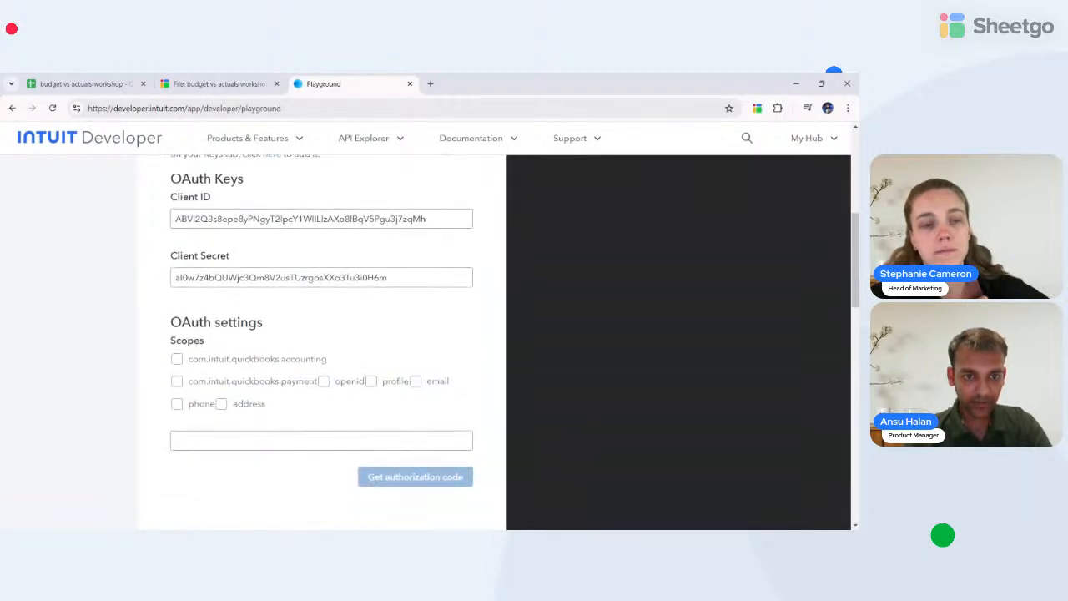
pyautogui.click(176, 308)
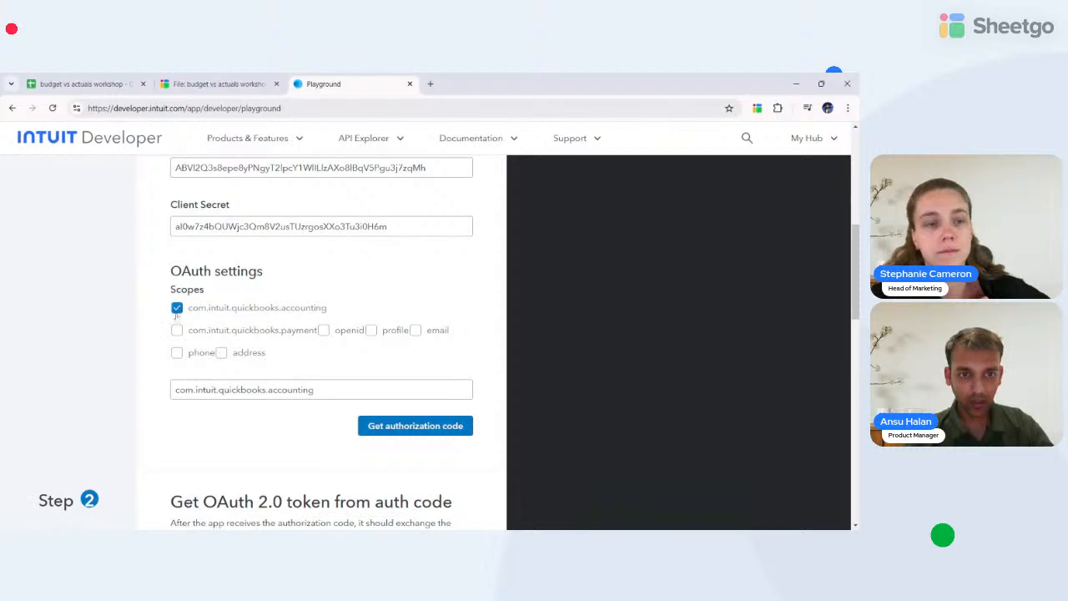
pyautogui.click(177, 330)
pyautogui.click(324, 331)
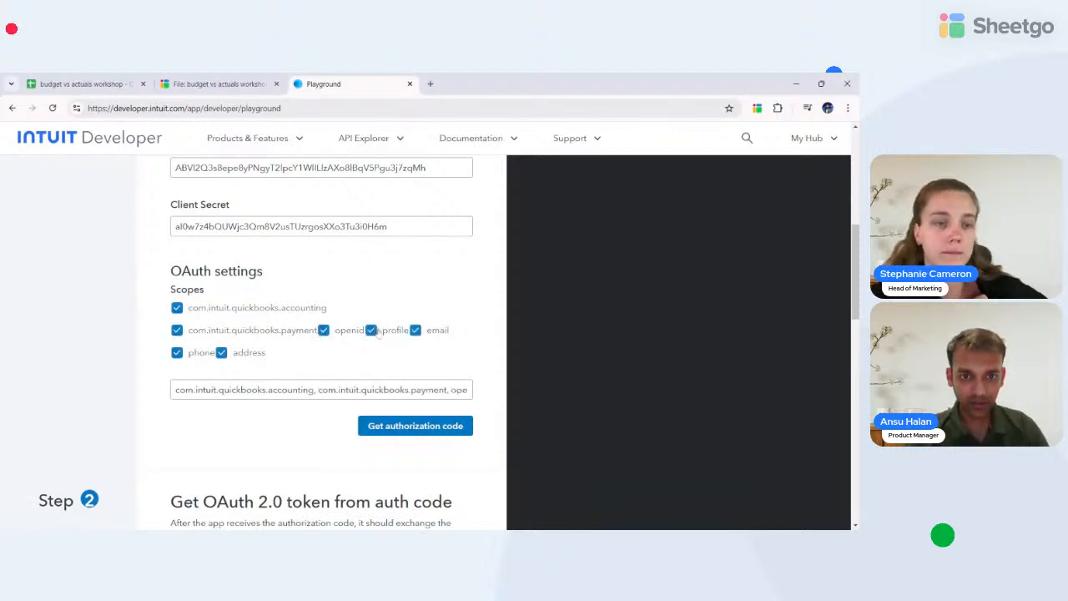
pyautogui.scroll(-1, 294, 369)
pyautogui.scroll(-1, 295, 370)
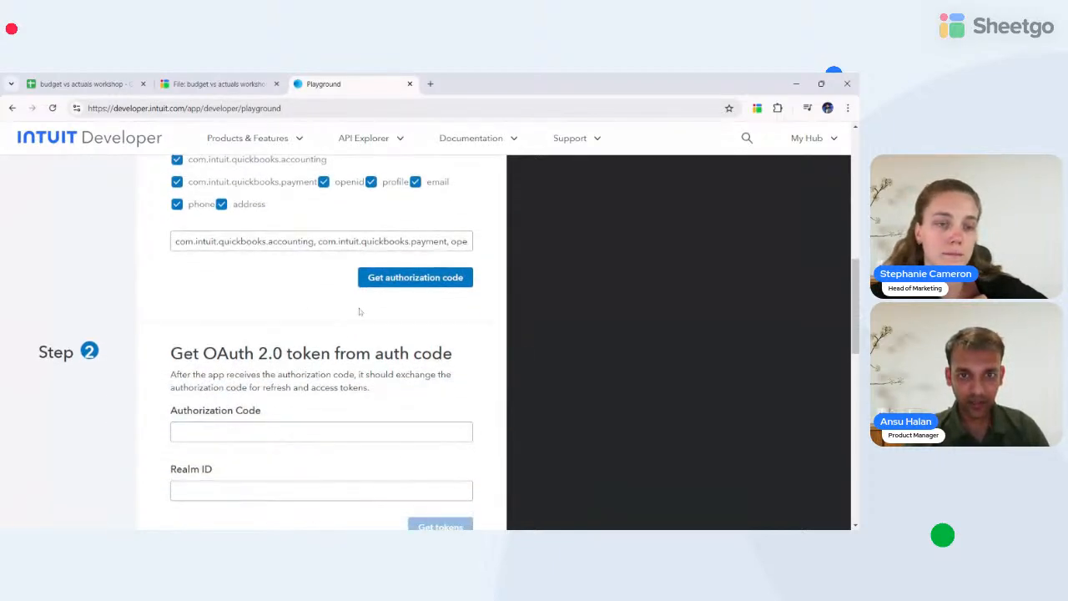
pyautogui.click(393, 283)
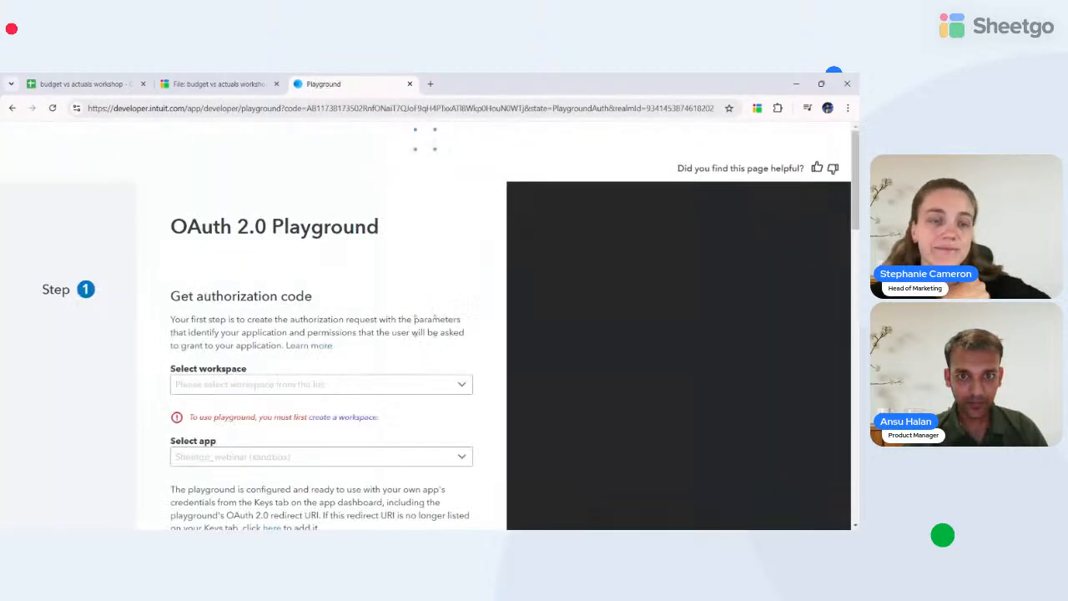
# - Exchange the authorization code for a 60-minute access token and a refresh token
pyautogui.scroll(-1, 327, 395)
pyautogui.scroll(-1, 328, 396)
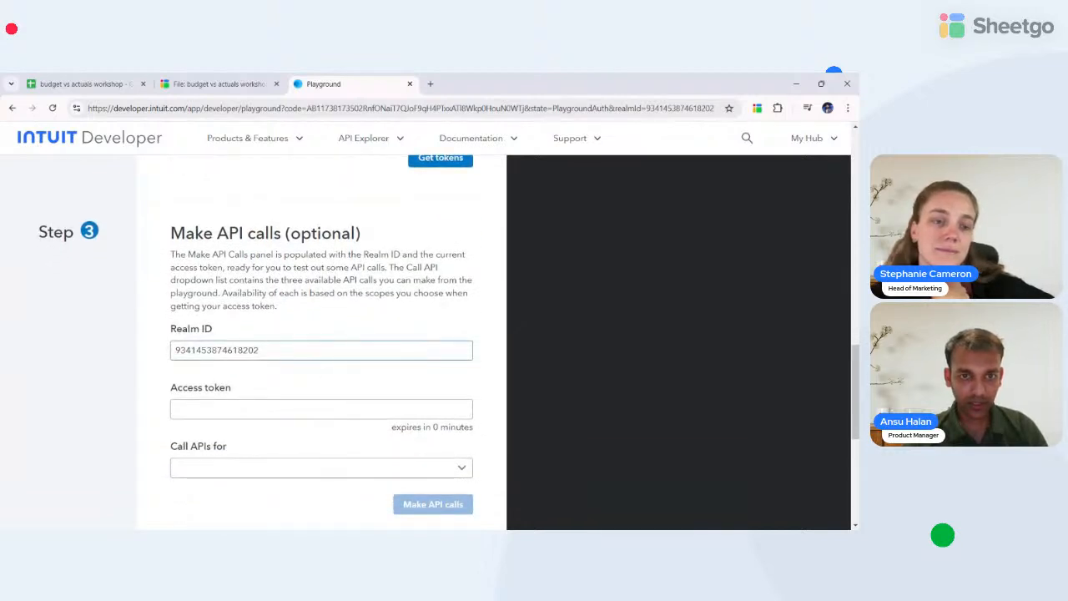
pyautogui.scroll(2, 239, 308)
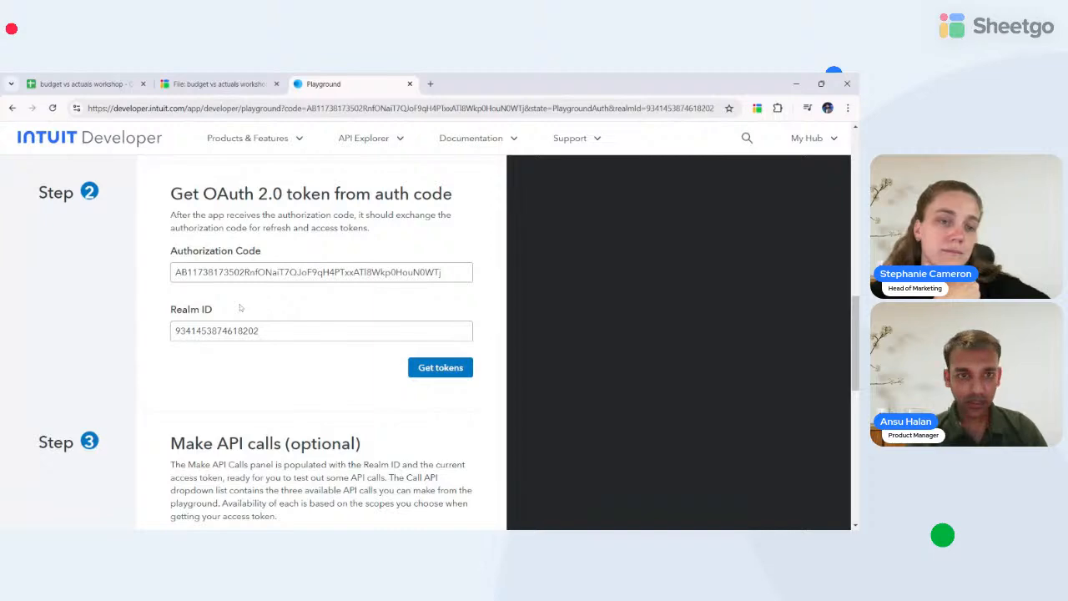
pyautogui.click(448, 371)
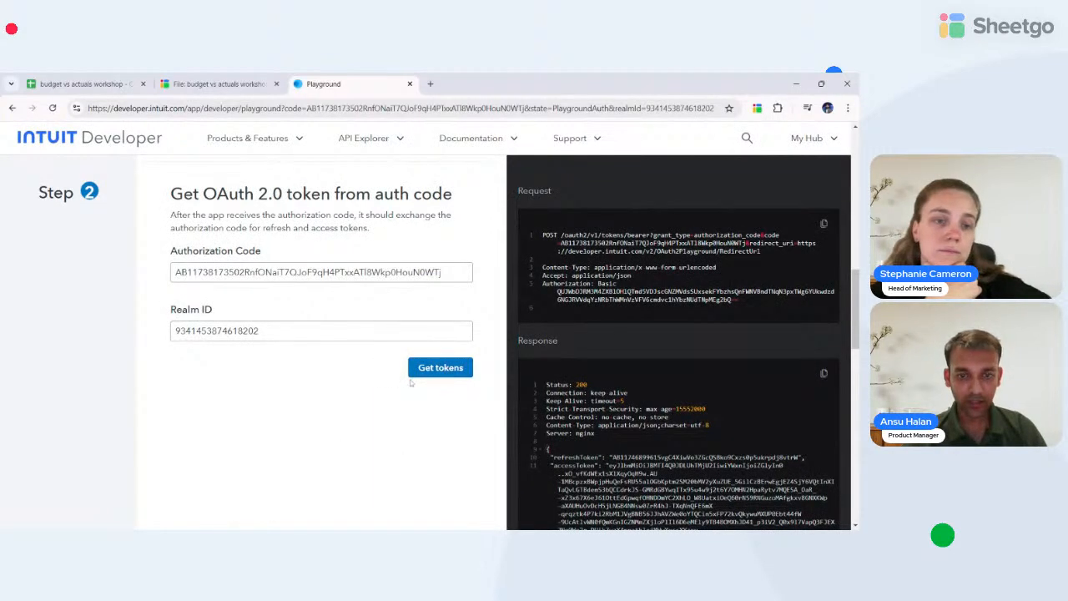
pyautogui.scroll(-8, 332, 377)
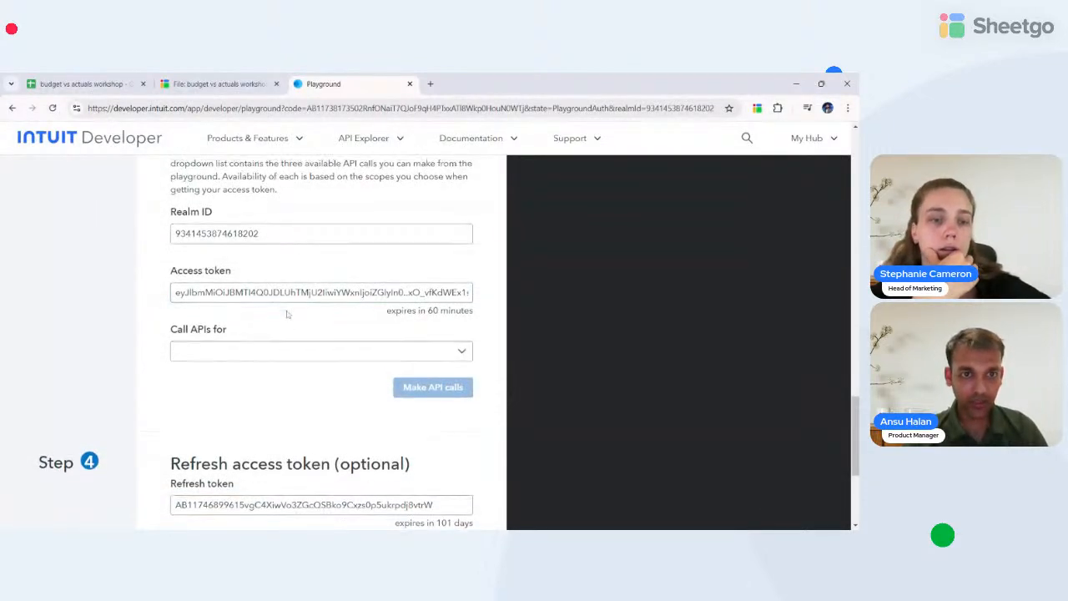
pyautogui.scroll(1, 286, 314)
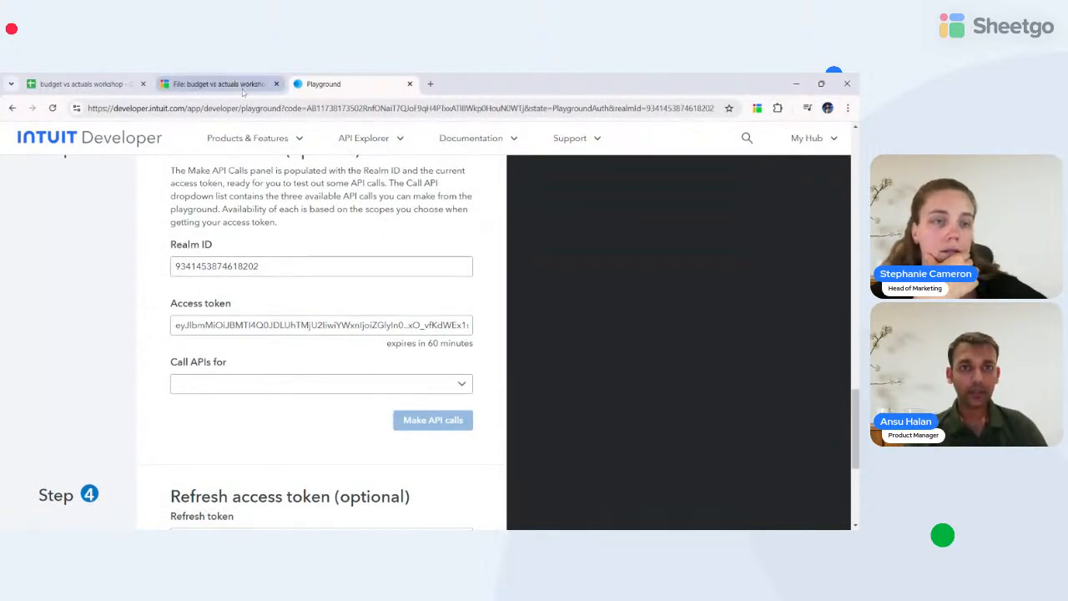
# - In a new Chrome tab, enter 'api' and open the Intuit Developer API Reference suggestion
pyautogui.click(429, 84)
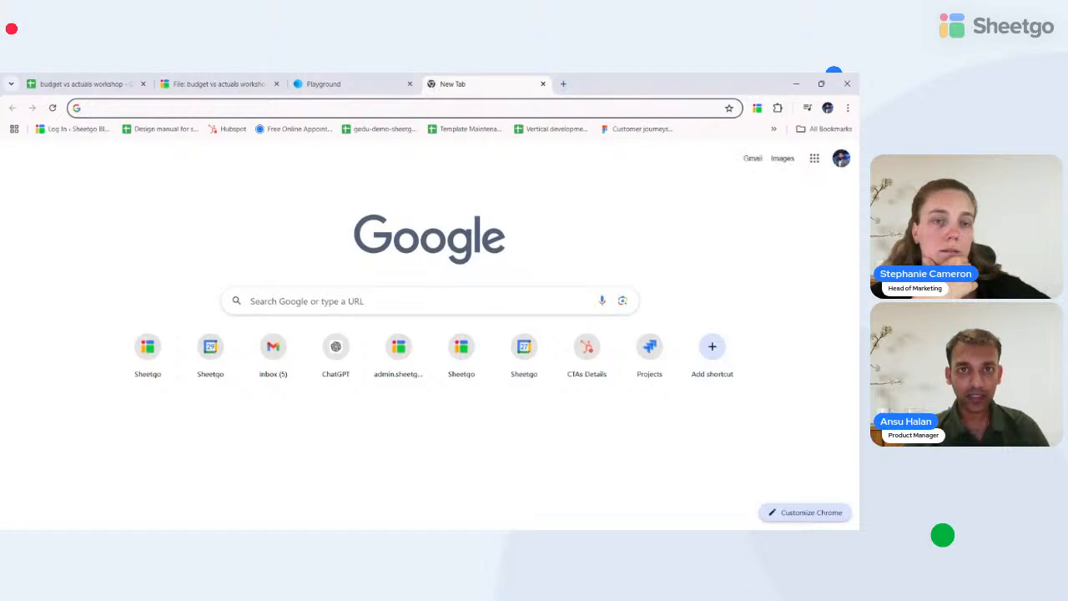
pyautogui.write('s')
pyautogui.press('Escape')
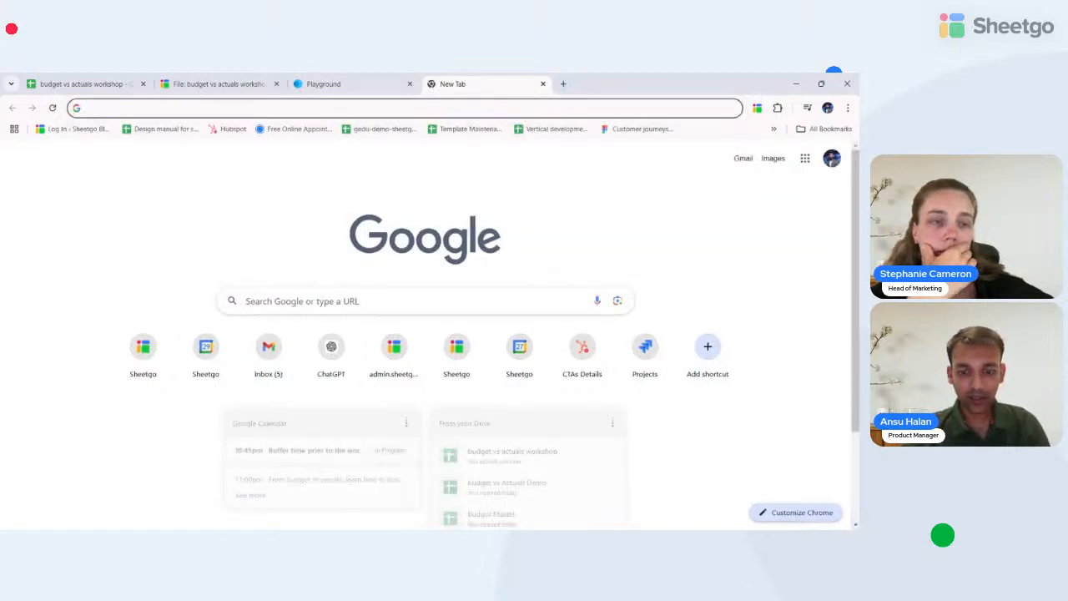
pyautogui.write('ad')
pyautogui.press('BackSpace')
pyautogui.write('d')
pyautogui.press('BackSpace')
pyautogui.press('BackSpace')
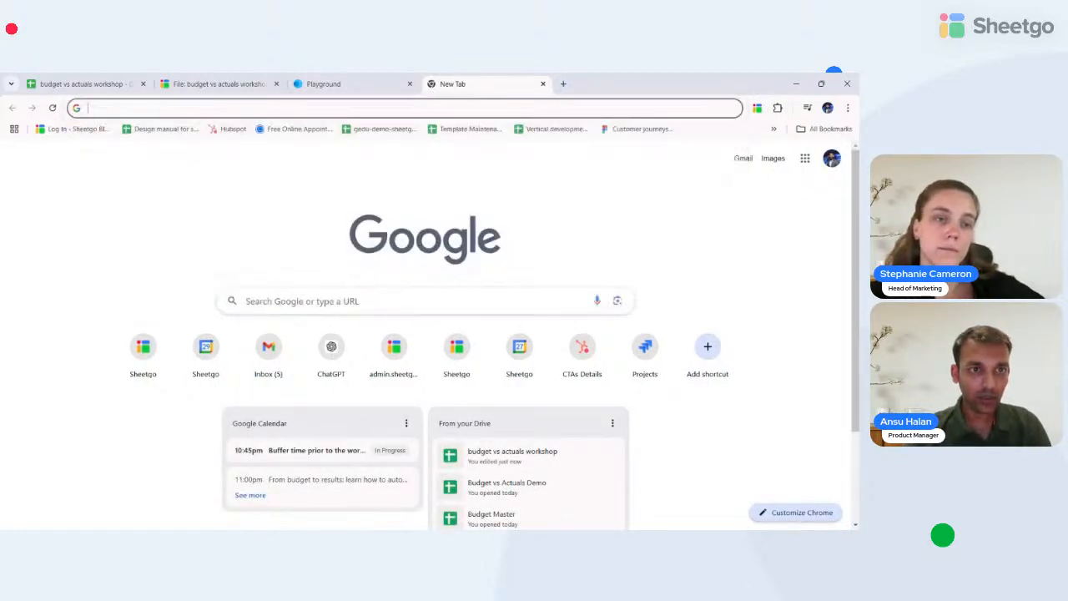
pyautogui.click(368, 76)
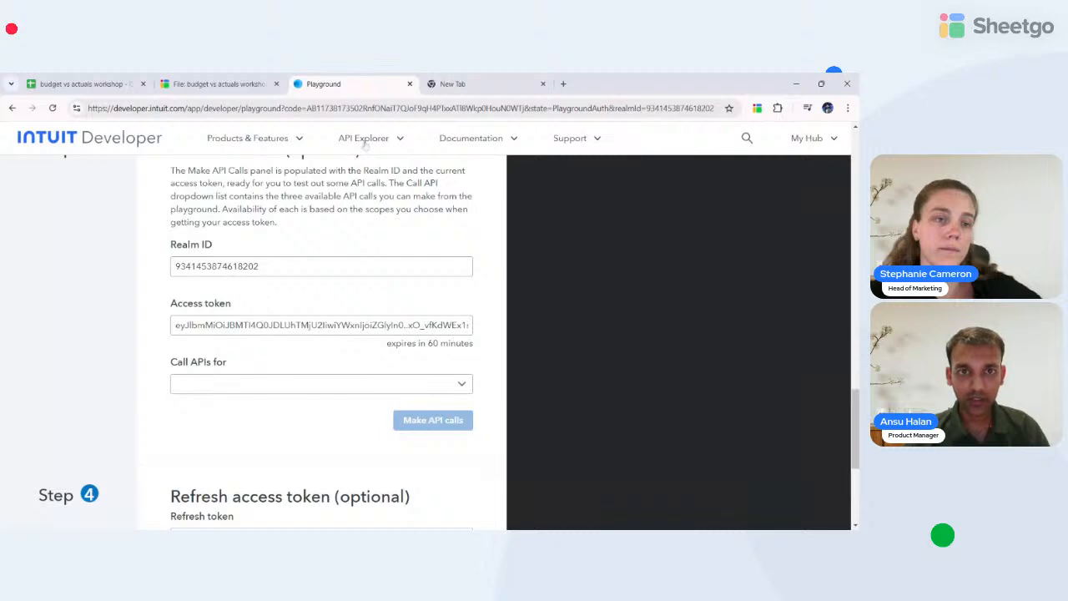
pyautogui.click(452, 83)
pyautogui.click(334, 108)
pyautogui.write('api')
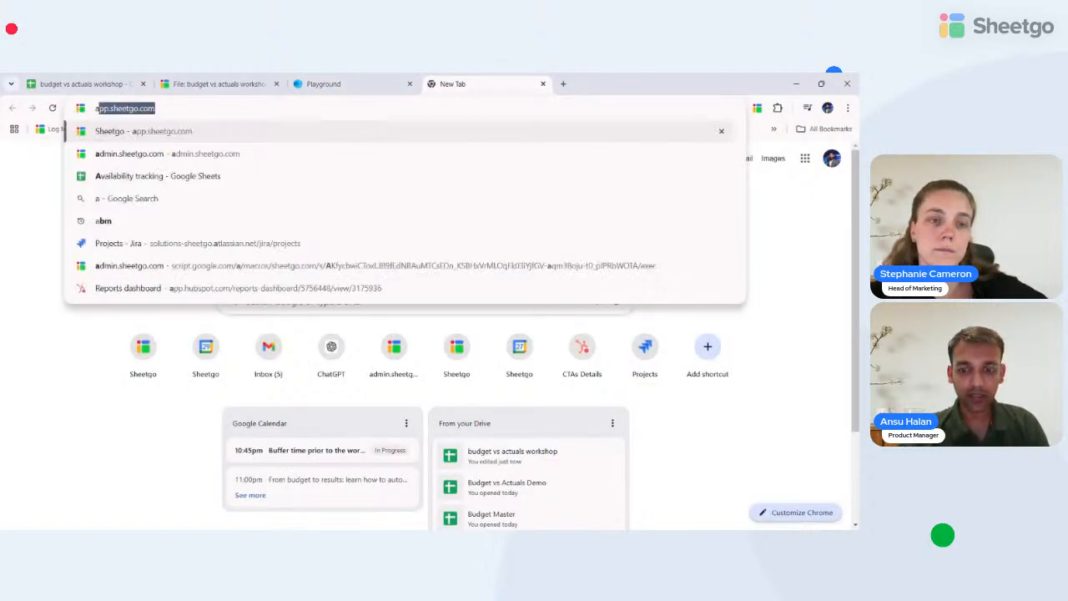
pyautogui.press('Down')
pyautogui.press('Down')
pyautogui.press('Down')
pyautogui.press('Down')
pyautogui.press('Down')
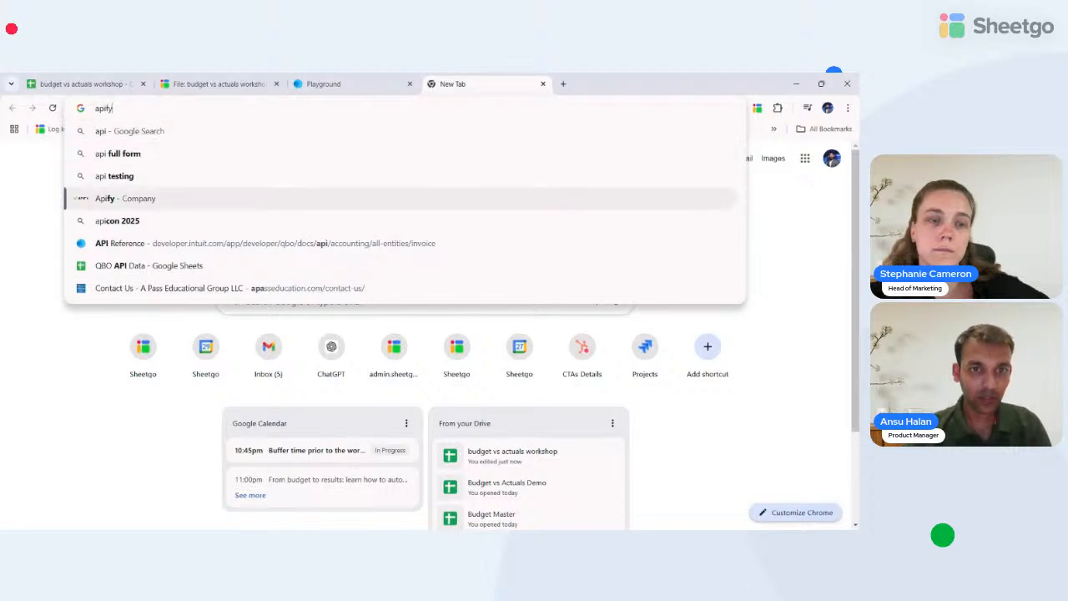
pyautogui.press('Return')
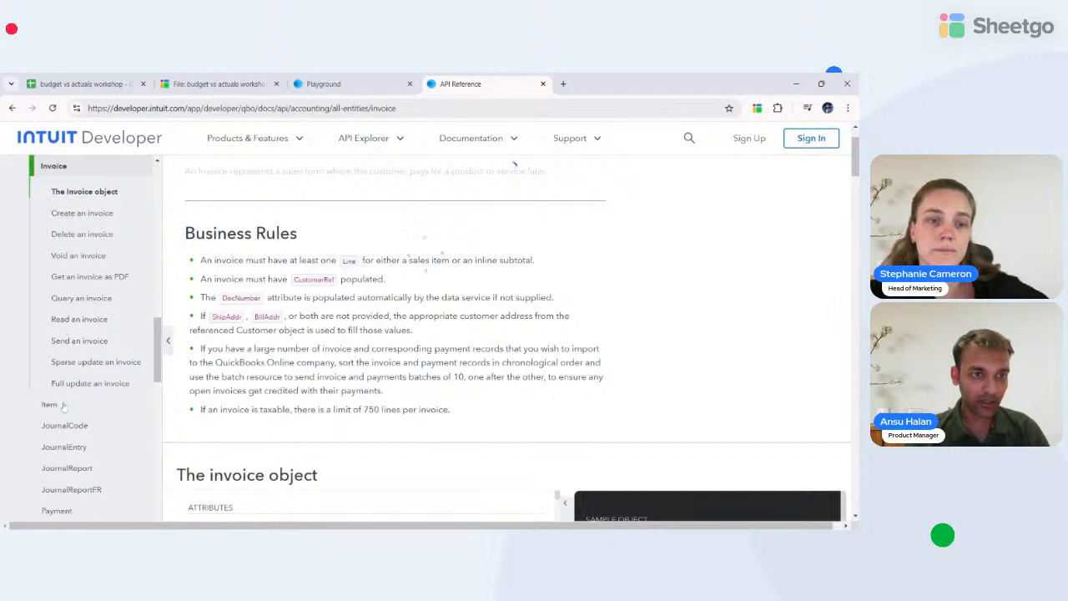
# - Open 'Query an invoice' under Invoice in the sidebar, then switch to the Sheetgo tab
pyautogui.scroll(-5, 63, 408)
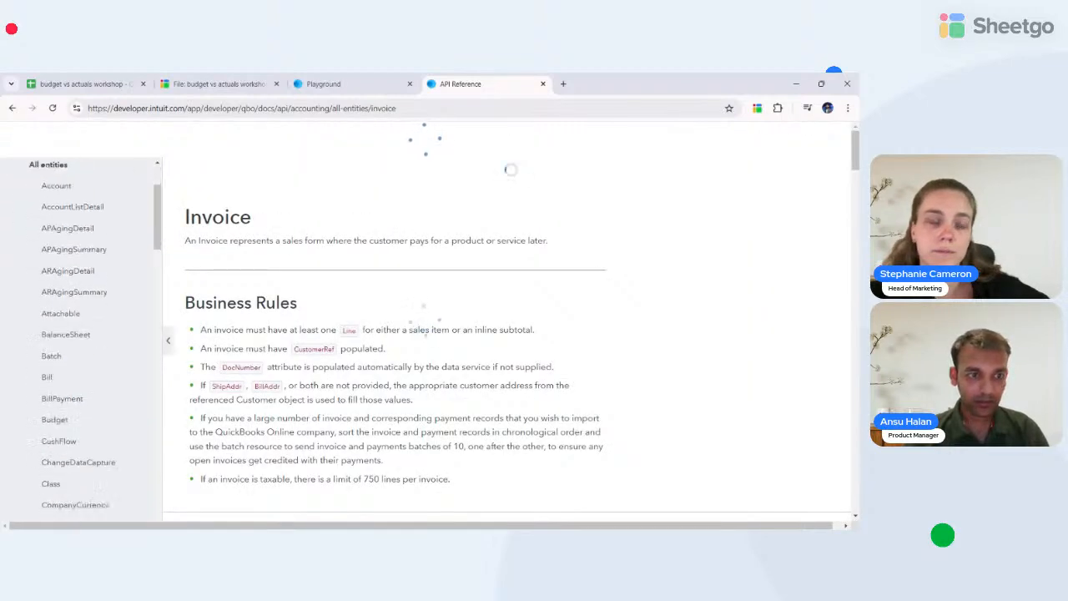
pyautogui.scroll(-5, 80, 342)
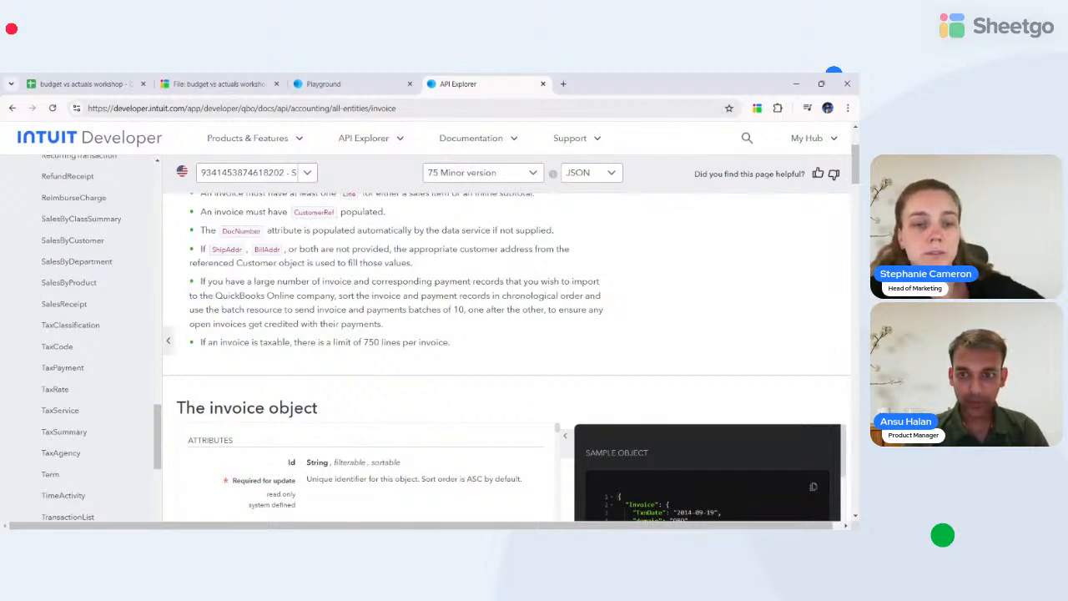
pyautogui.scroll(-2, 84, 342)
pyautogui.scroll(5, 84, 342)
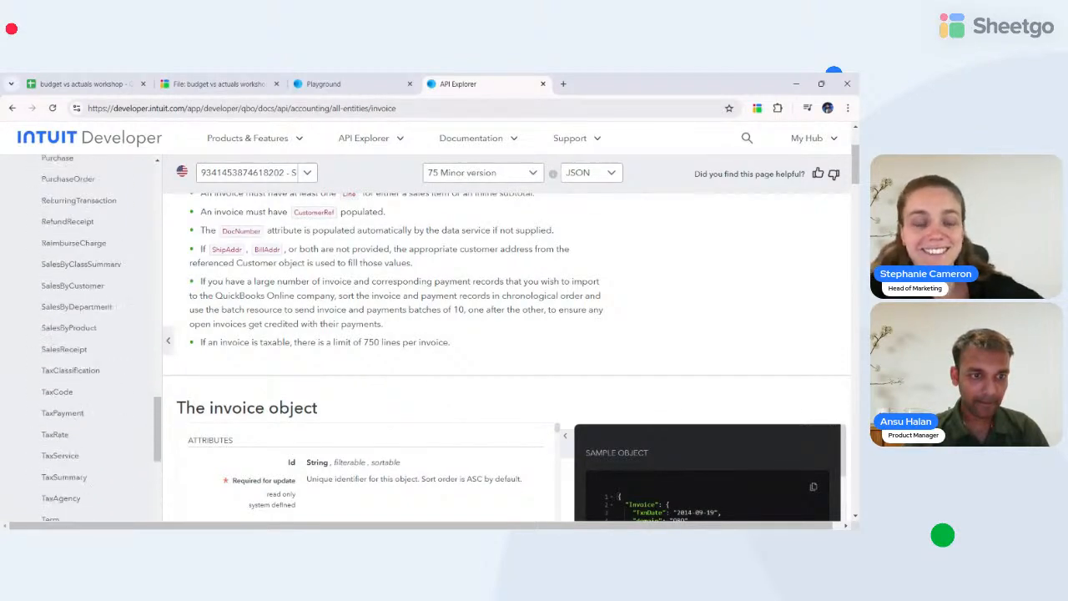
pyautogui.scroll(5, 83, 342)
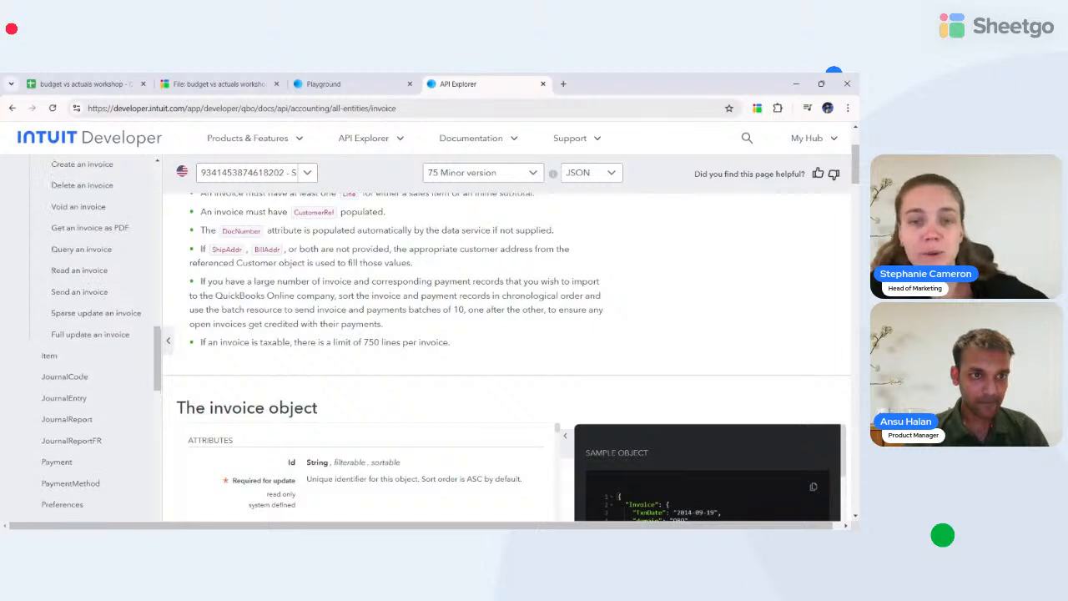
pyautogui.scroll(1, 64, 313)
pyautogui.click(74, 298)
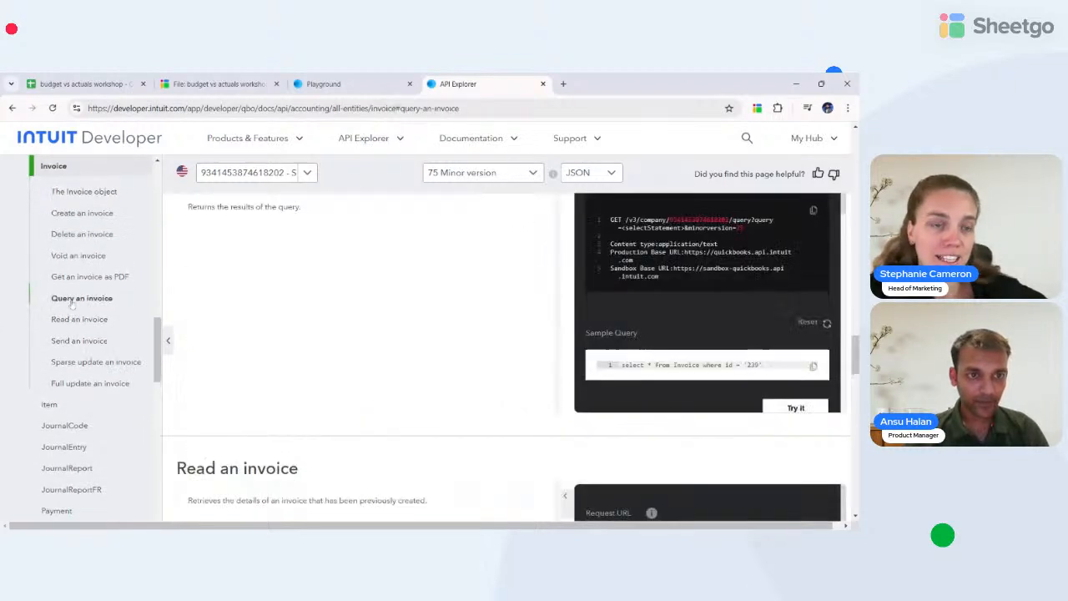
pyautogui.scroll(-1, 524, 269)
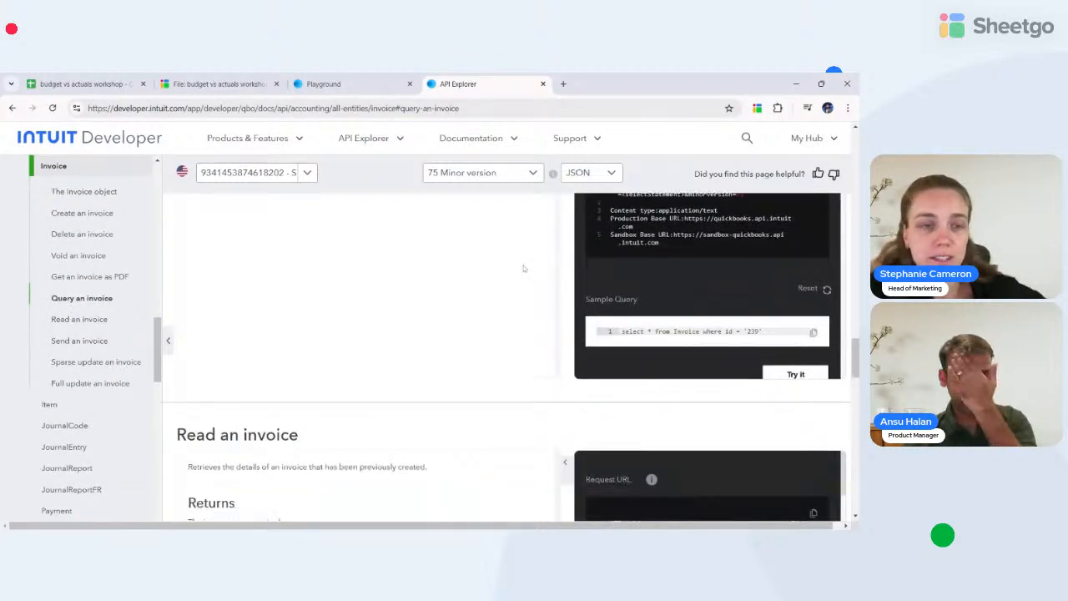
pyautogui.scroll(2, 524, 268)
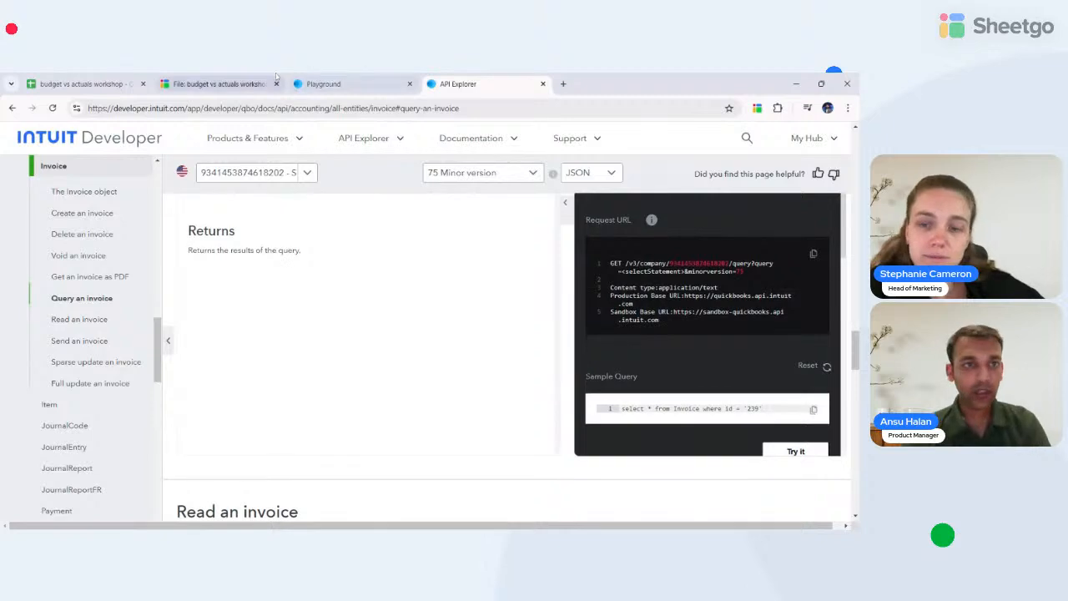
pyautogui.click(188, 76)
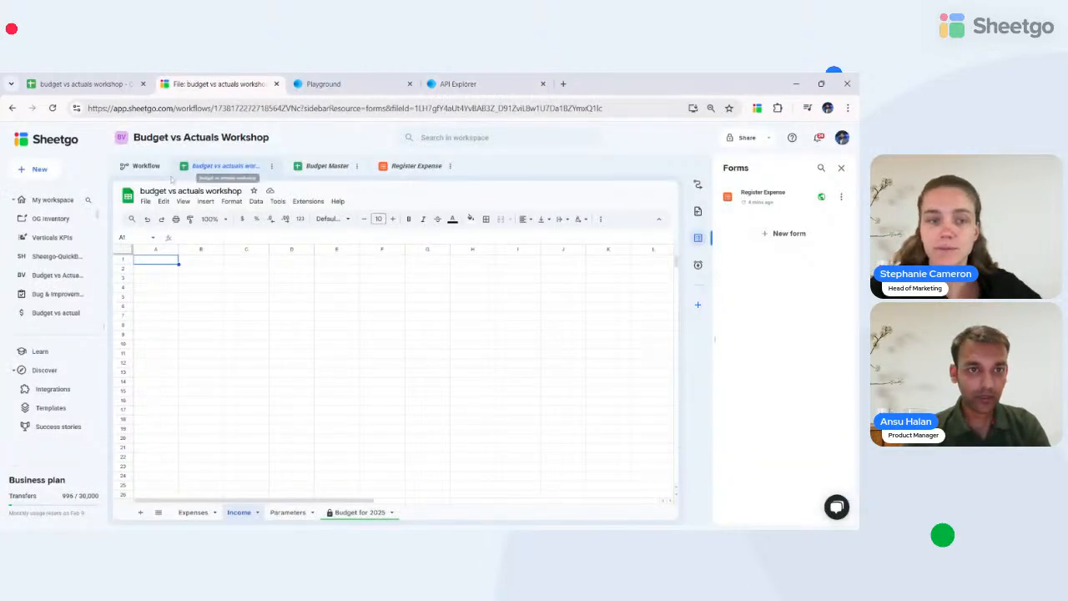
# - Start a new automation with an HTTP Request source and copy the Sandbox base URL
pyautogui.click(136, 171)
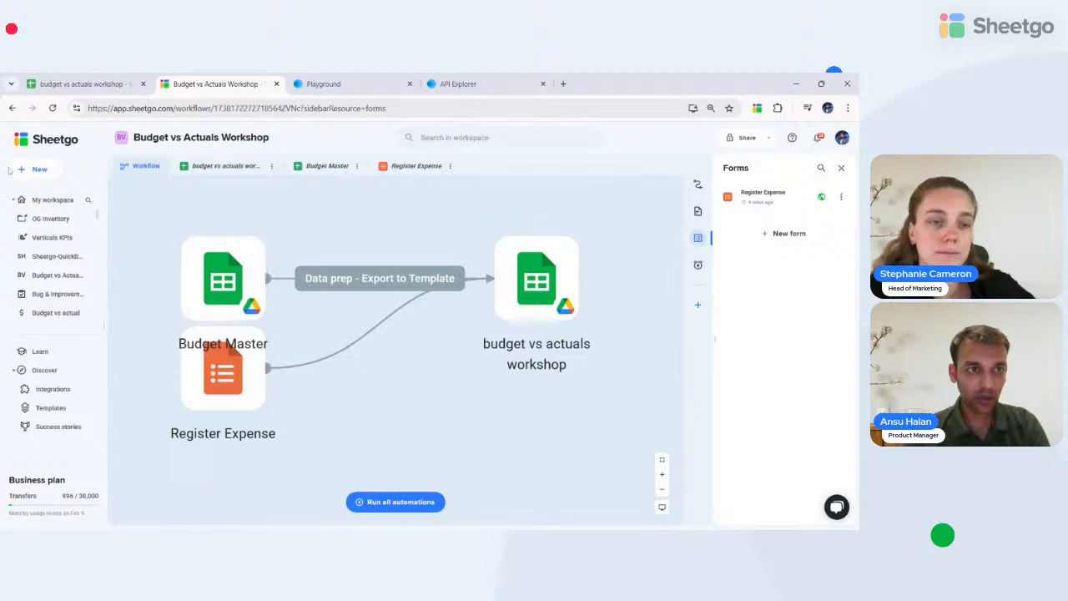
pyautogui.click(38, 168)
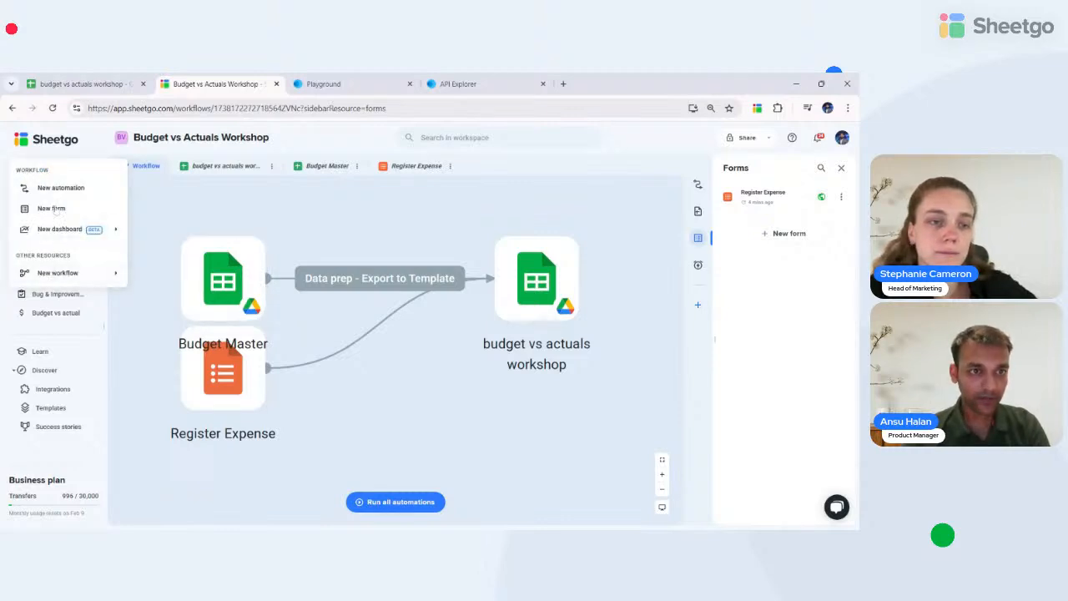
pyautogui.click(55, 189)
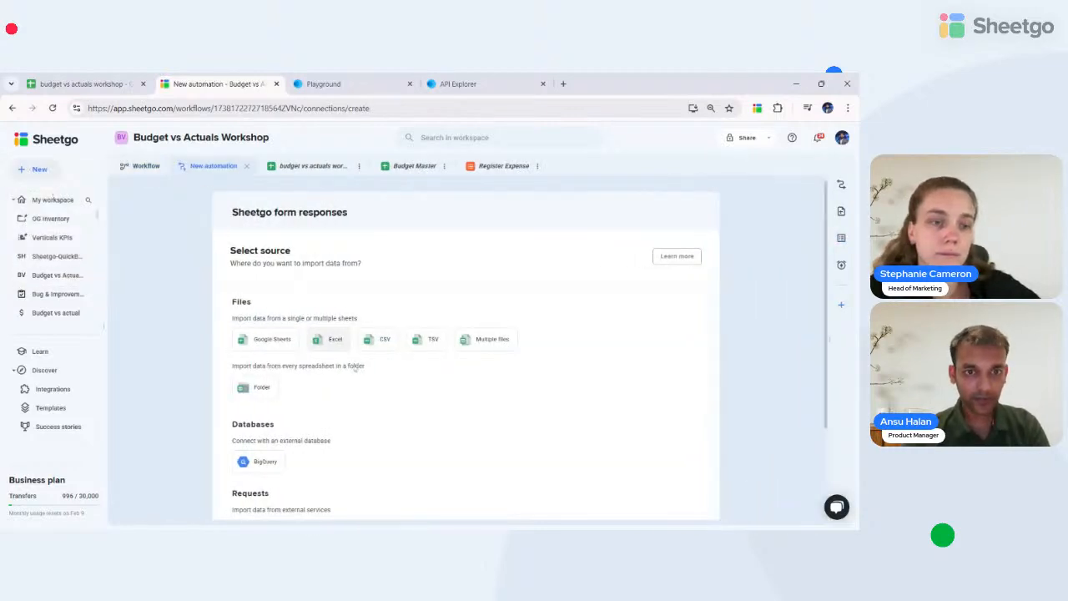
pyautogui.scroll(-3, 381, 400)
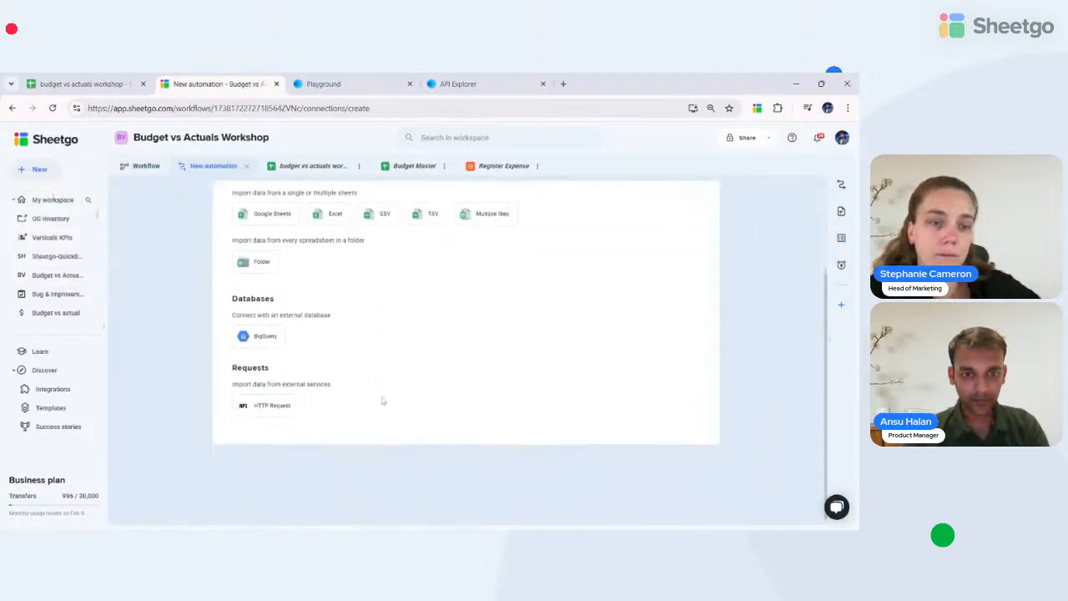
pyautogui.click(267, 406)
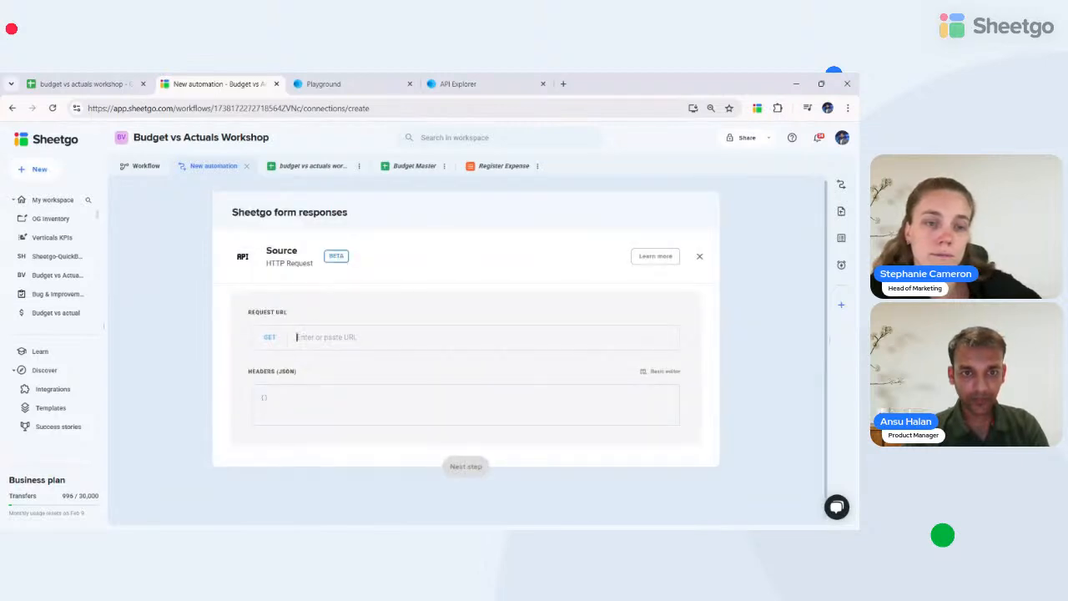
pyautogui.click(458, 84)
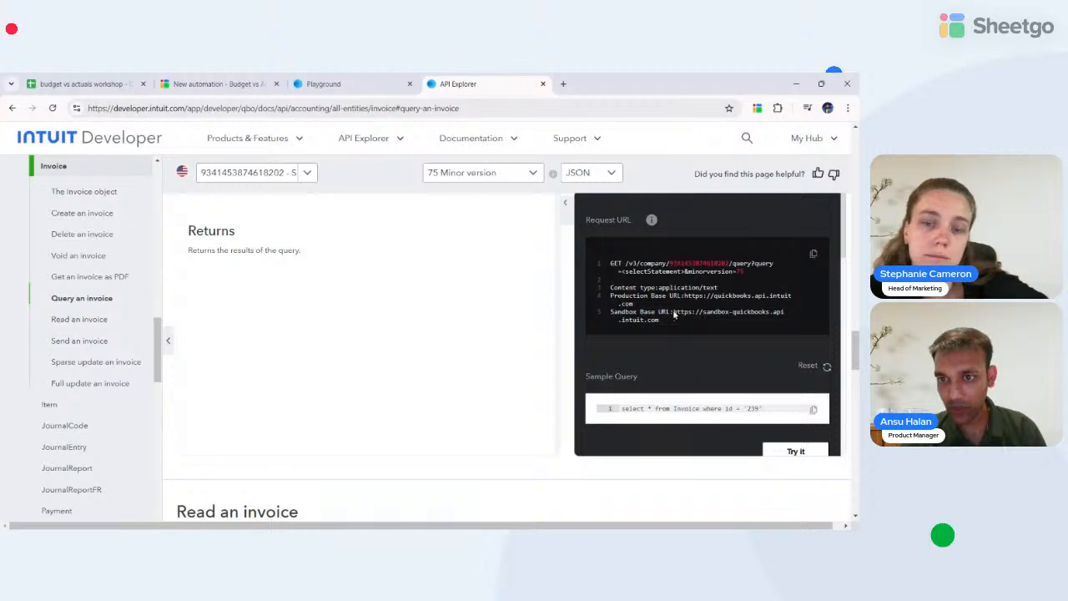
pyautogui.moveTo(674, 314)
pyautogui.mouseDown()
pyautogui.moveTo(705, 313)
pyautogui.moveTo(659, 321)
pyautogui.mouseUp()
pyautogui.hotkey('ctrl', 'c')
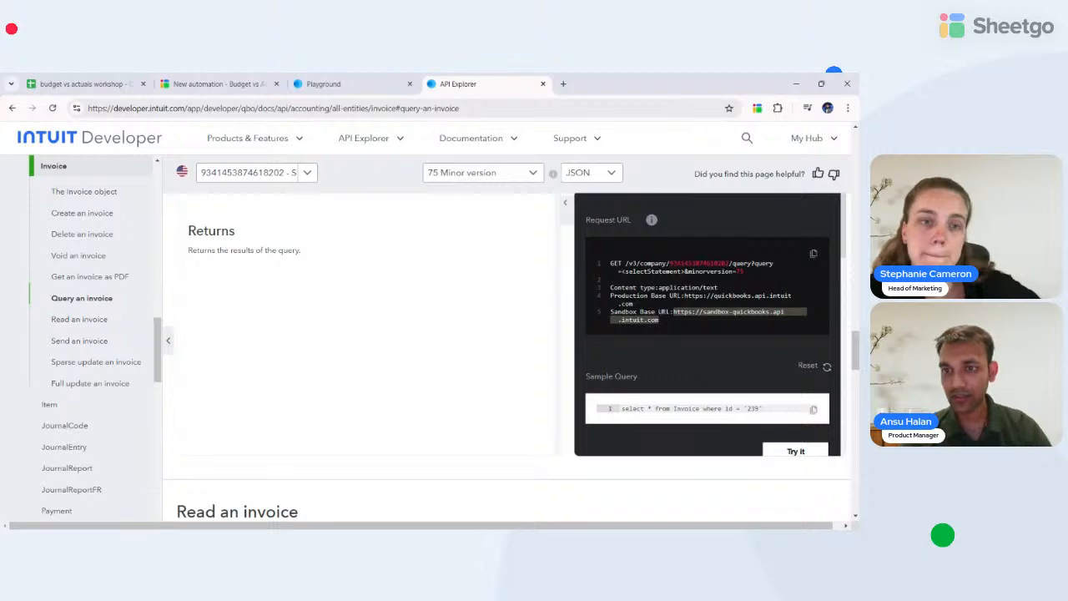
# - Paste the sandbox base URL into Request URL and append the company query path
pyautogui.click(213, 83)
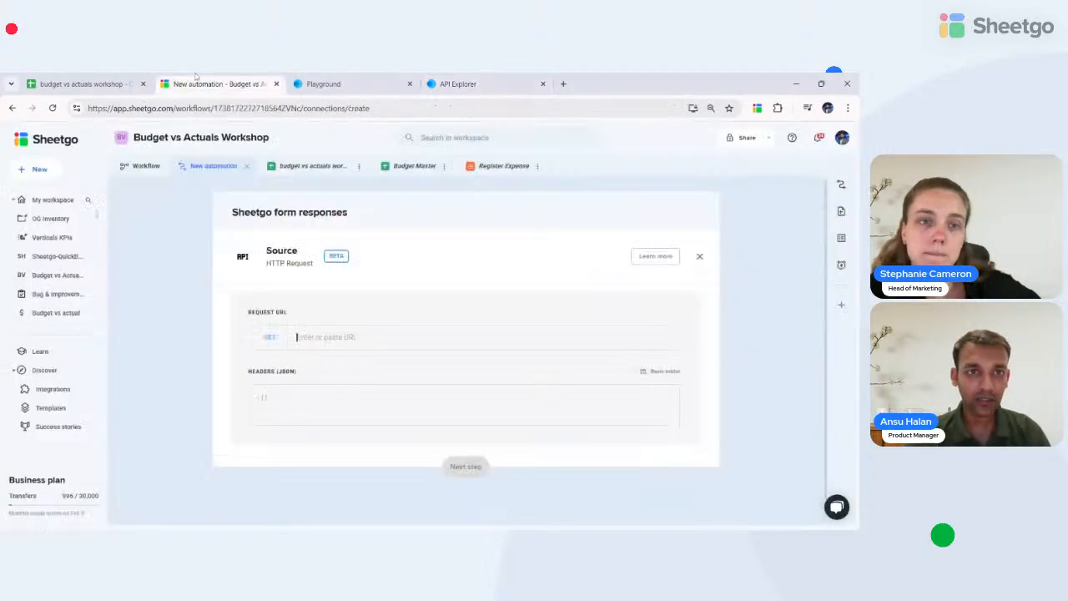
pyautogui.hotkey('ctrl', 'v')
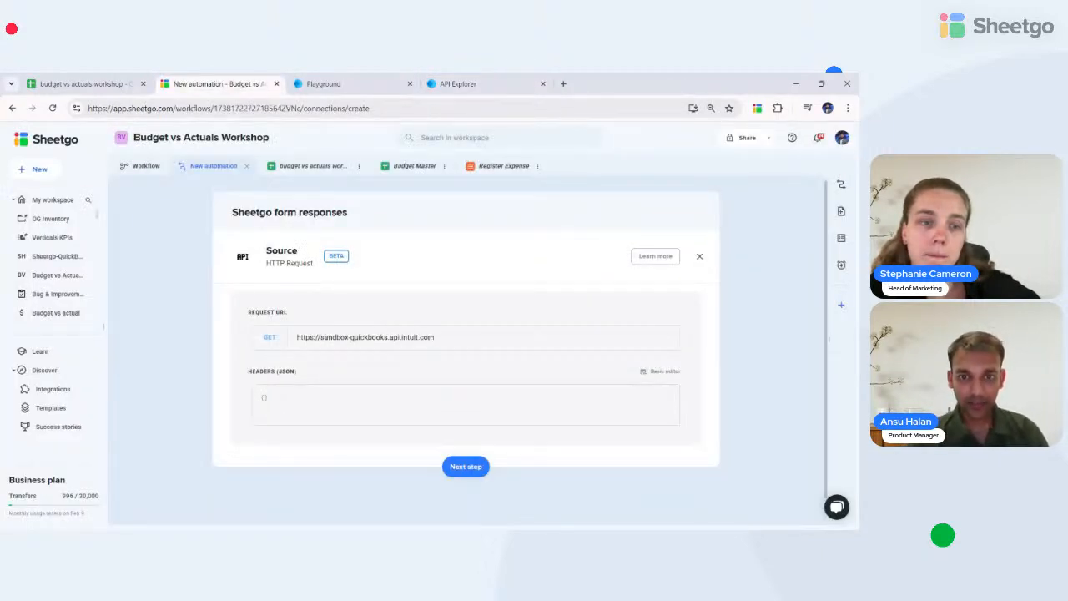
pyautogui.click(470, 82)
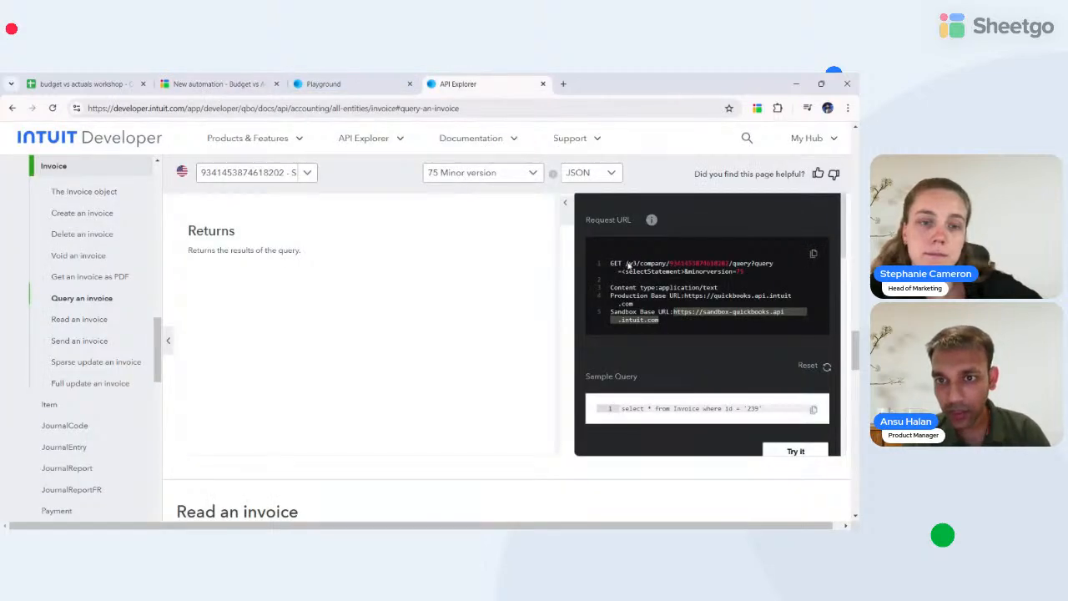
pyautogui.moveTo(628, 264); pyautogui.dragTo(739, 272)
pyautogui.hotkey('ctrl', 'c')
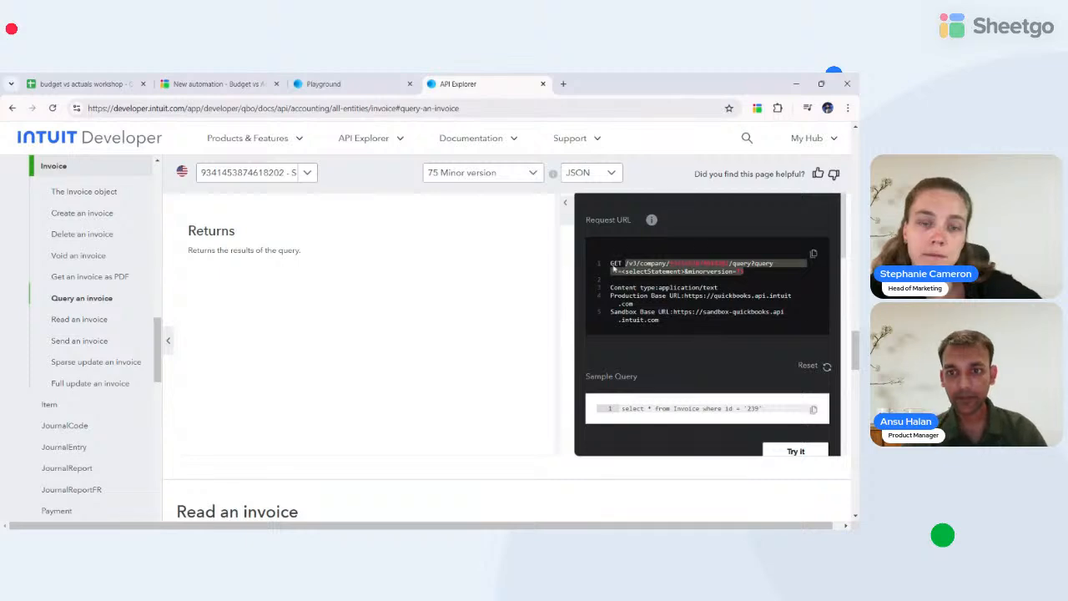
pyautogui.moveTo(293, 83)
pyautogui.mouseDown()
pyautogui.moveTo(189, 76)
pyautogui.moveTo(294, 81)
pyautogui.mouseUp()
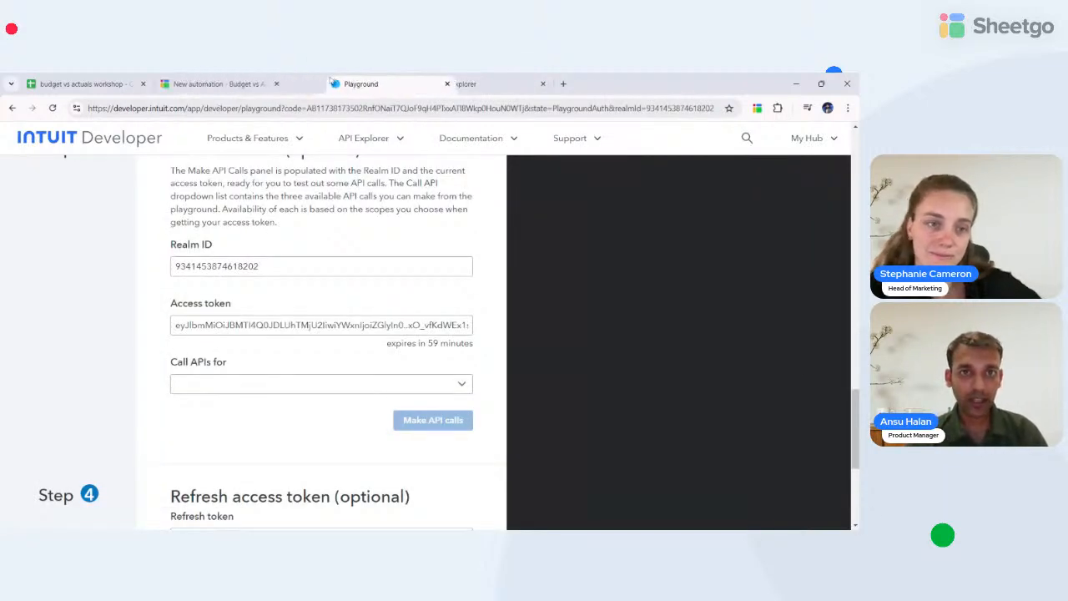
pyautogui.click(197, 81)
pyautogui.hotkey('ctrl', 'v')
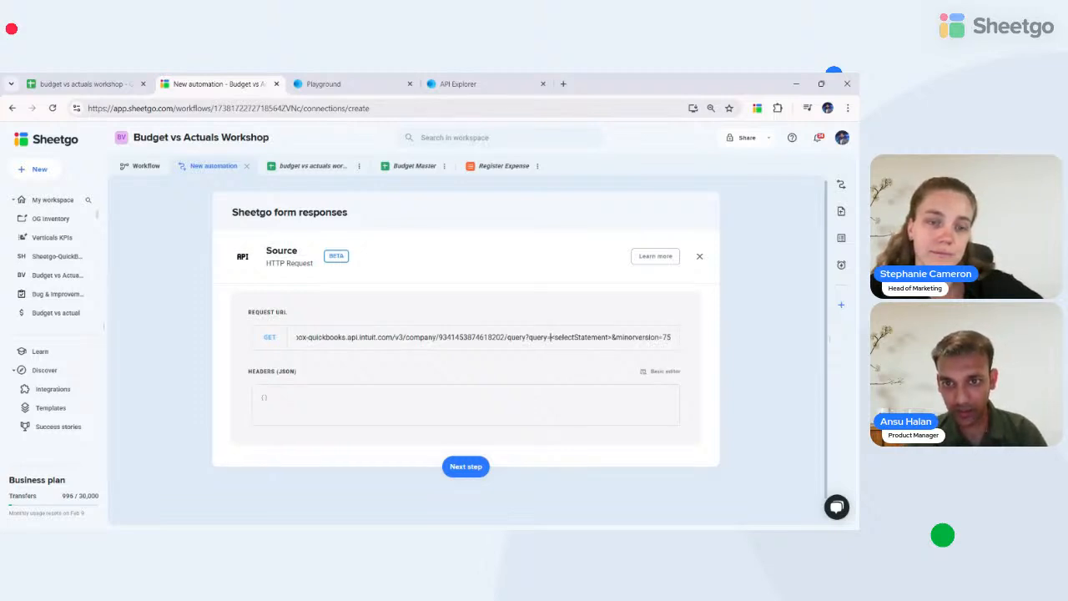
# - Highlight the <selectStatement> placeholder and copy the sample invoice query from the docs
pyautogui.moveTo(550, 337); pyautogui.dragTo(613, 337)
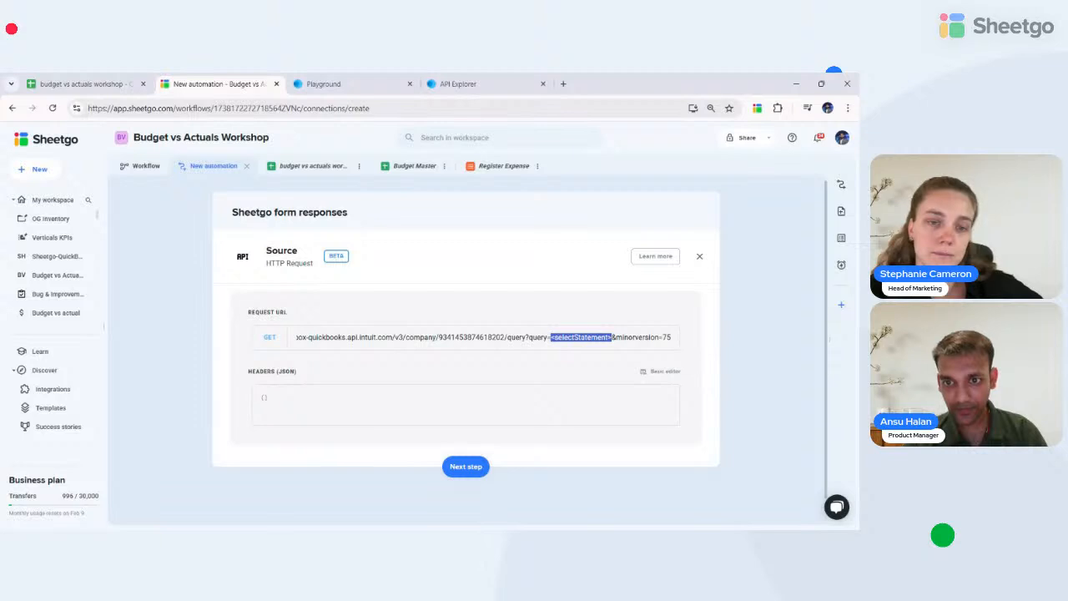
pyautogui.click(455, 83)
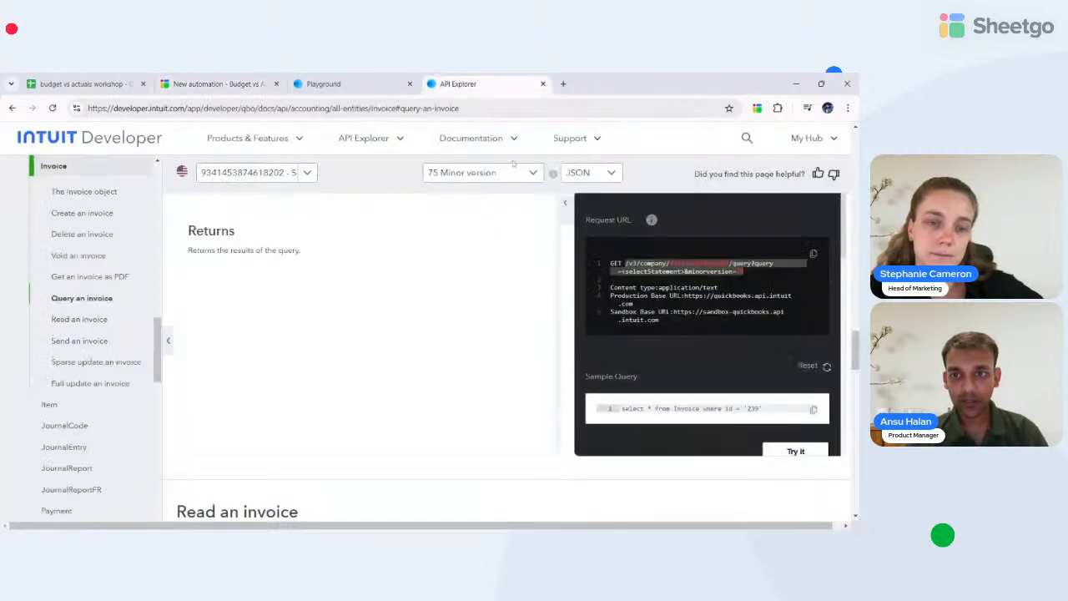
pyautogui.scroll(-1, 630, 325)
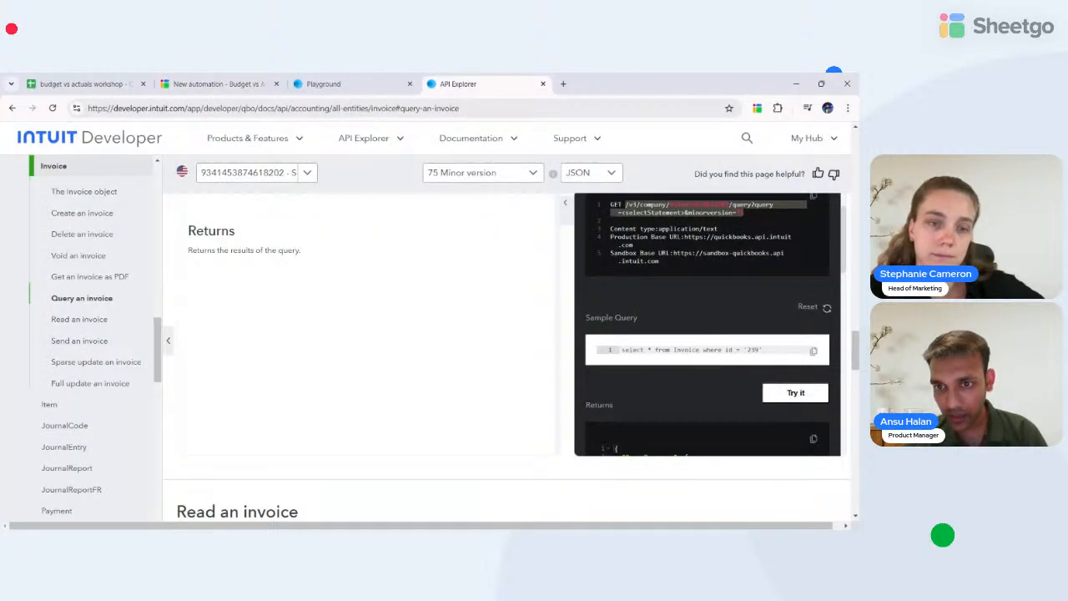
pyautogui.scroll(1, 707, 326)
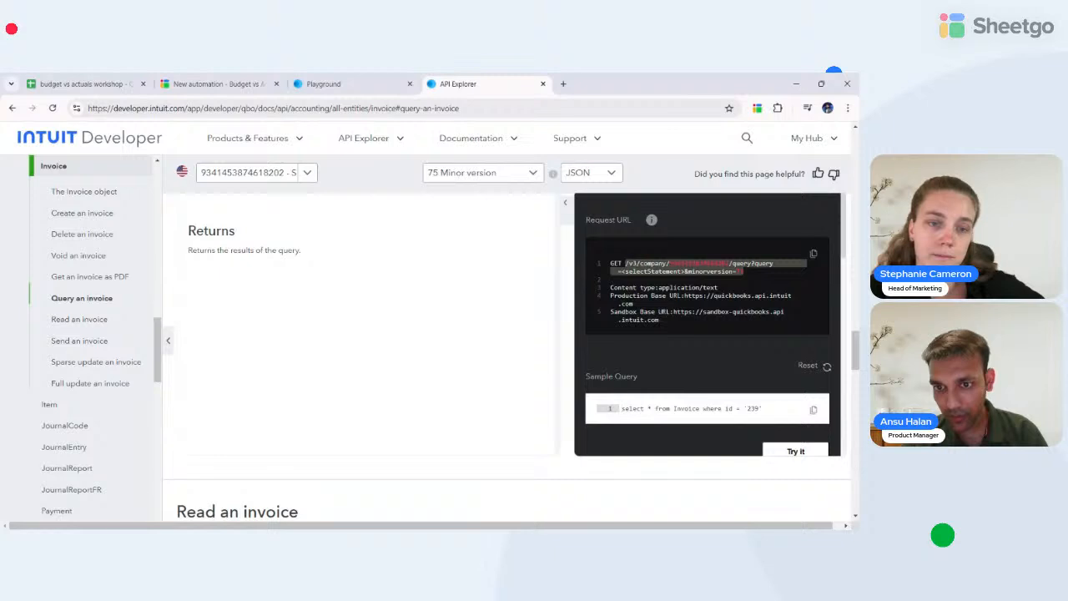
pyautogui.moveTo(622, 408); pyautogui.dragTo(699, 409)
pyautogui.hotkey('ctrl', 'c')
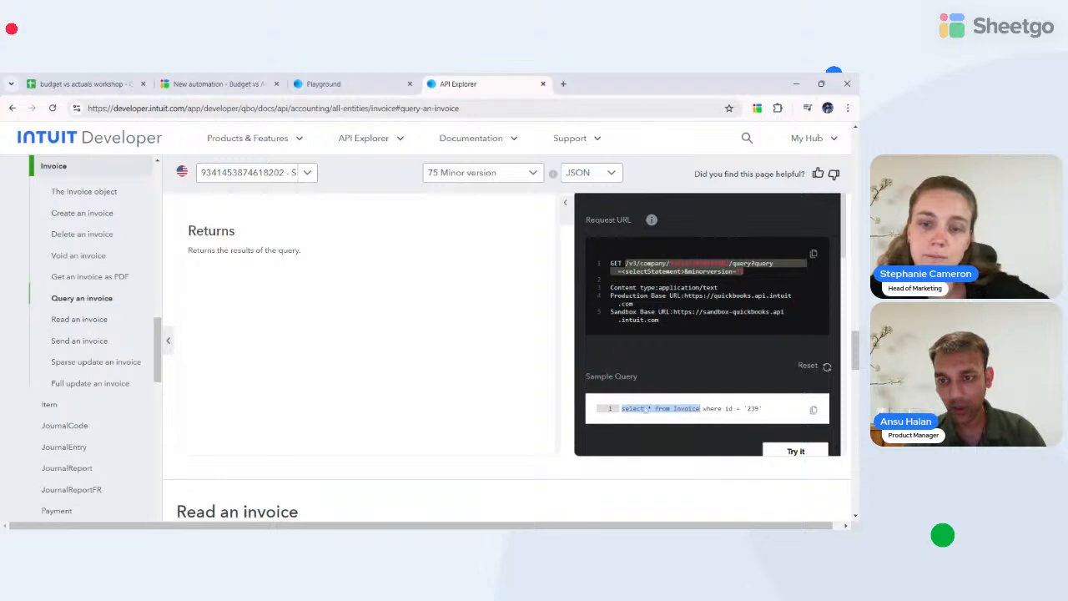
pyautogui.click(366, 77)
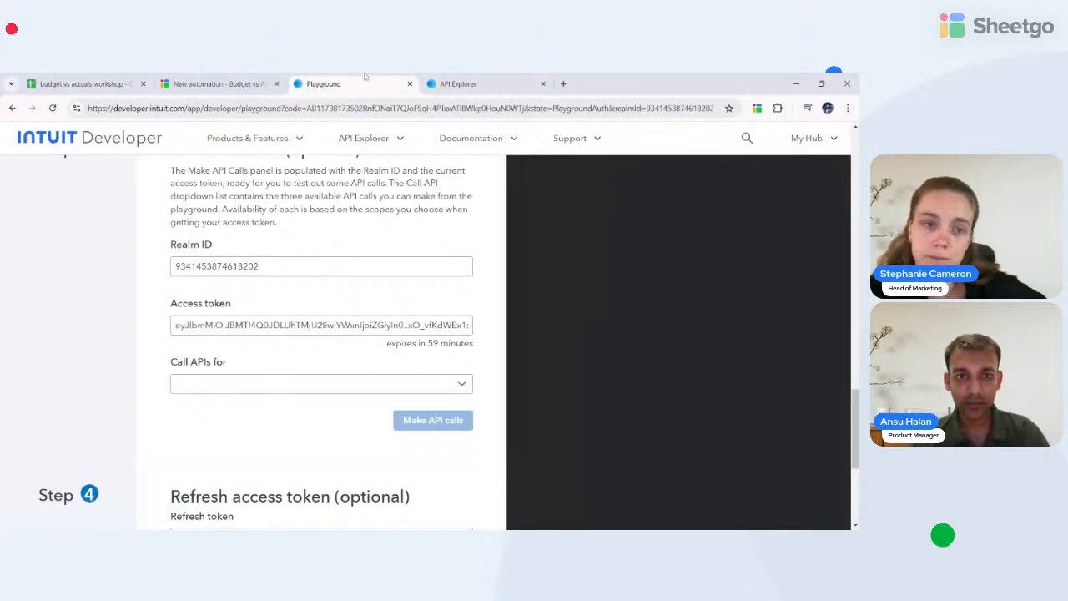
pyautogui.click(212, 83)
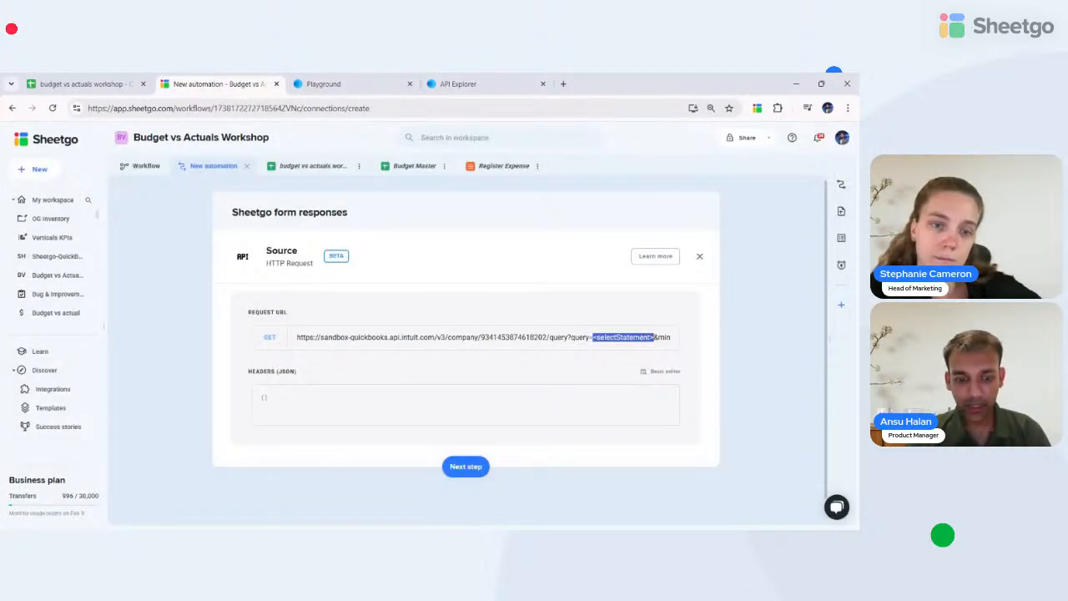
# - Replace <selectStatement> with 'select * from Invoice' and paste JSON headers with Accept and Authorization
pyautogui.hotkey('ctrl', 'v')
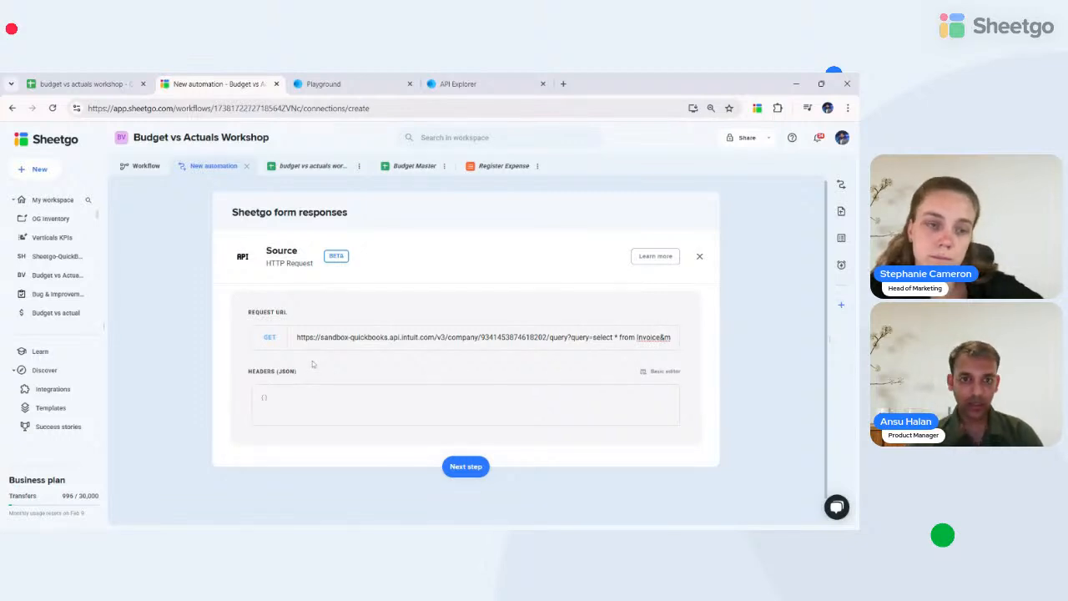
pyautogui.click(311, 397)
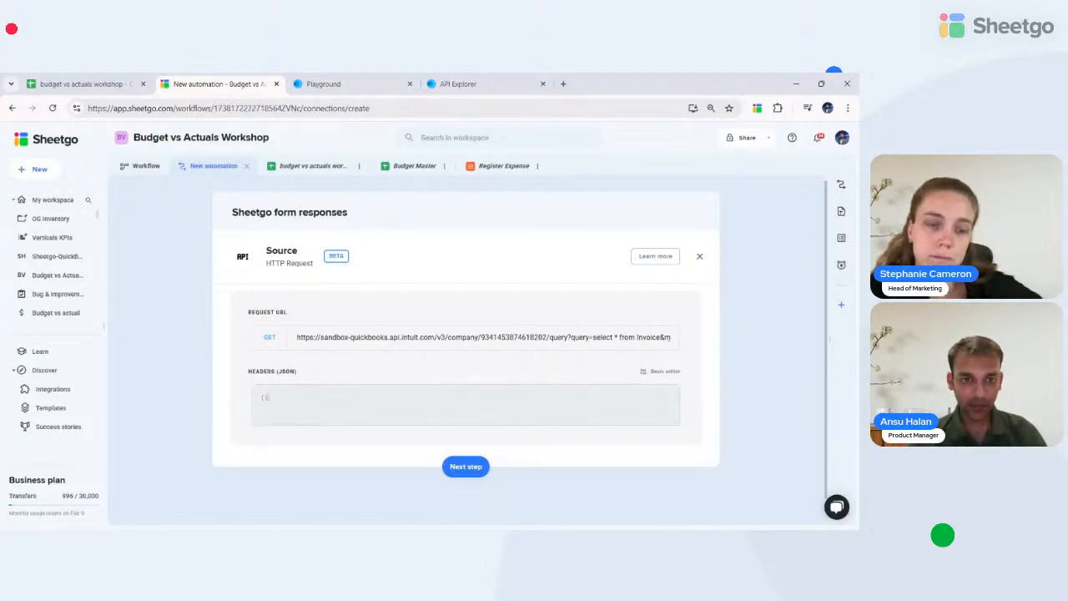
pyautogui.press('BackSpace')
pyautogui.press('BackSpace')
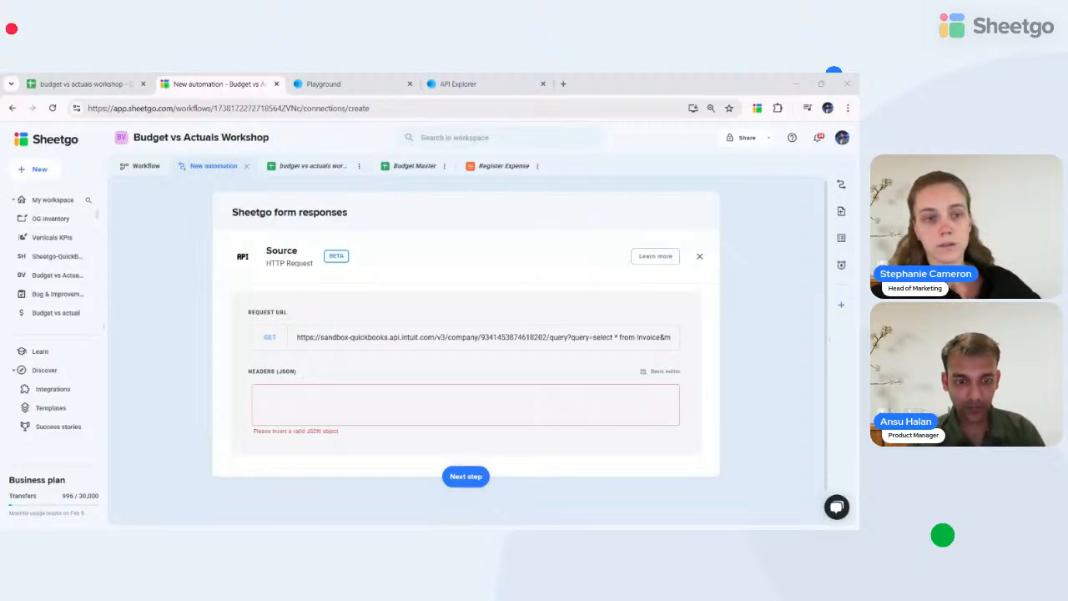
pyautogui.hotkey('alt', 'Tab')
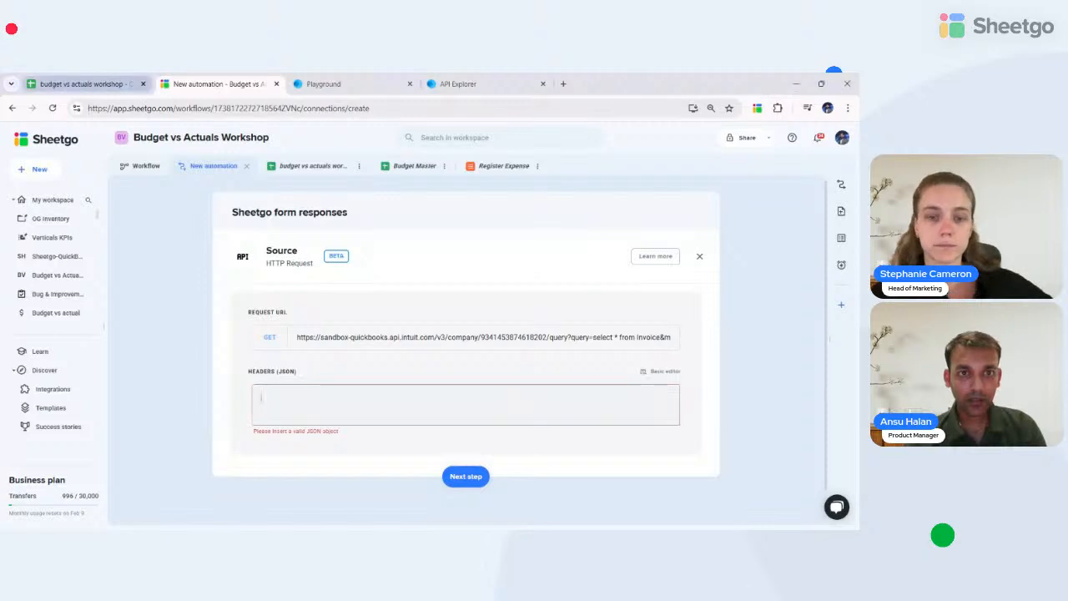
pyautogui.hotkey('ctrl', 'v')
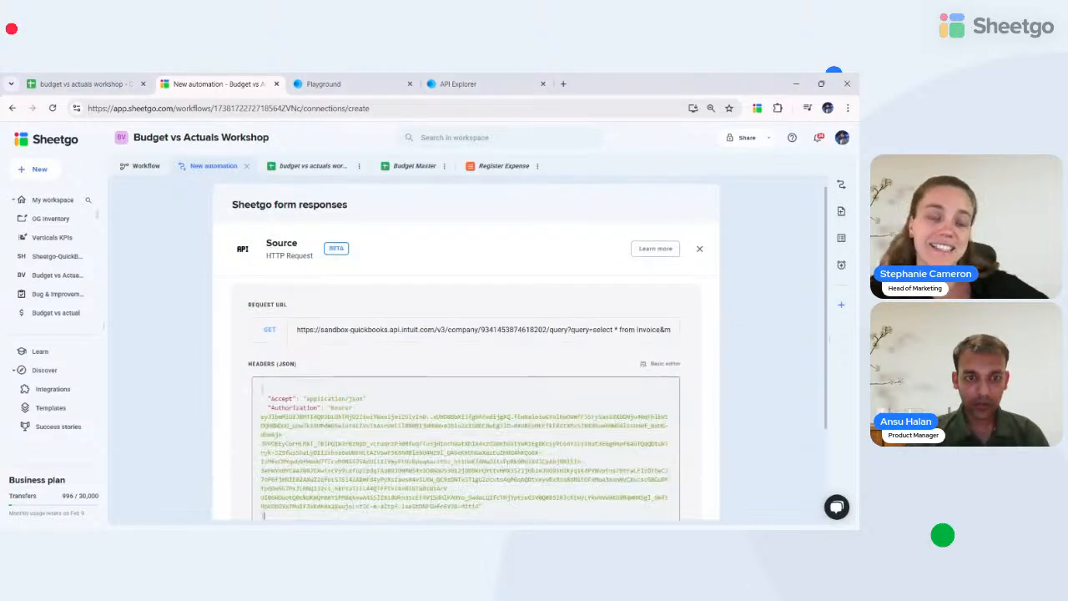
pyautogui.scroll(-3, 466, 350)
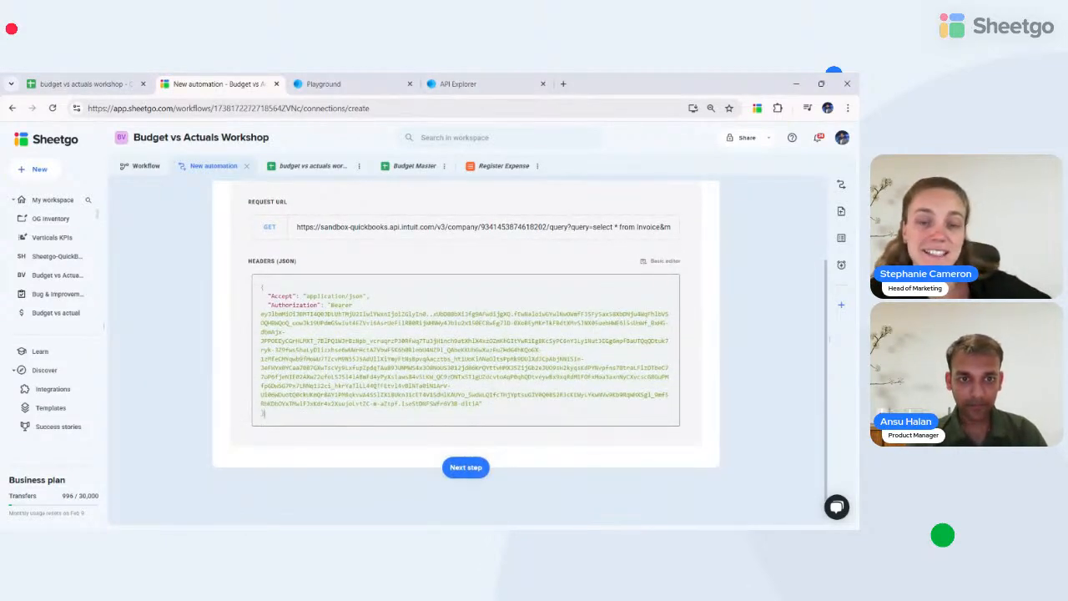
pyautogui.hotkey('ctrl', 'shift', 'End')
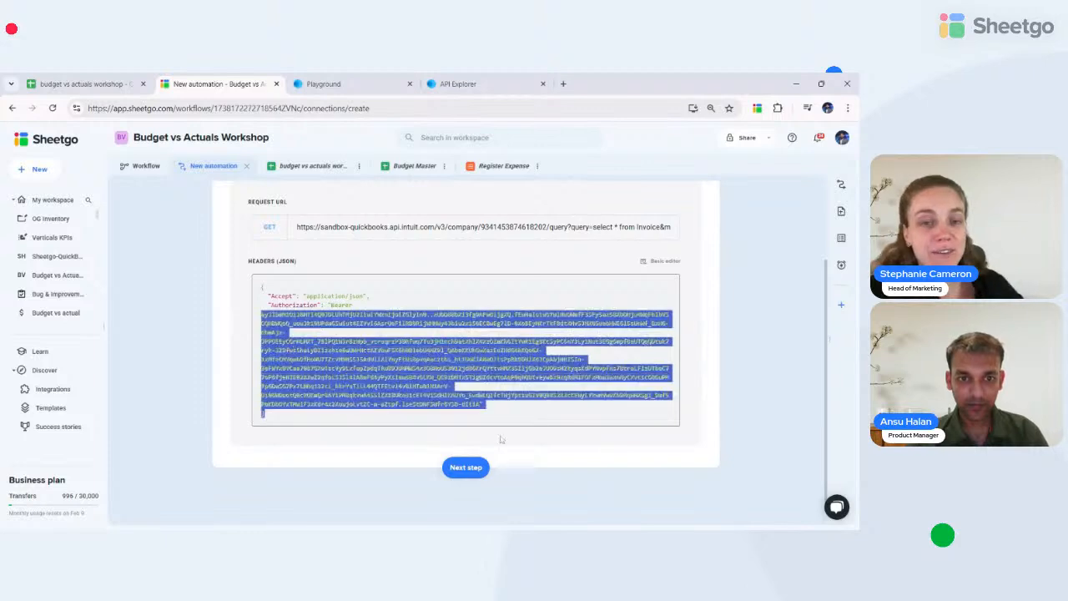
pyautogui.hotkey('shift', 'Left')
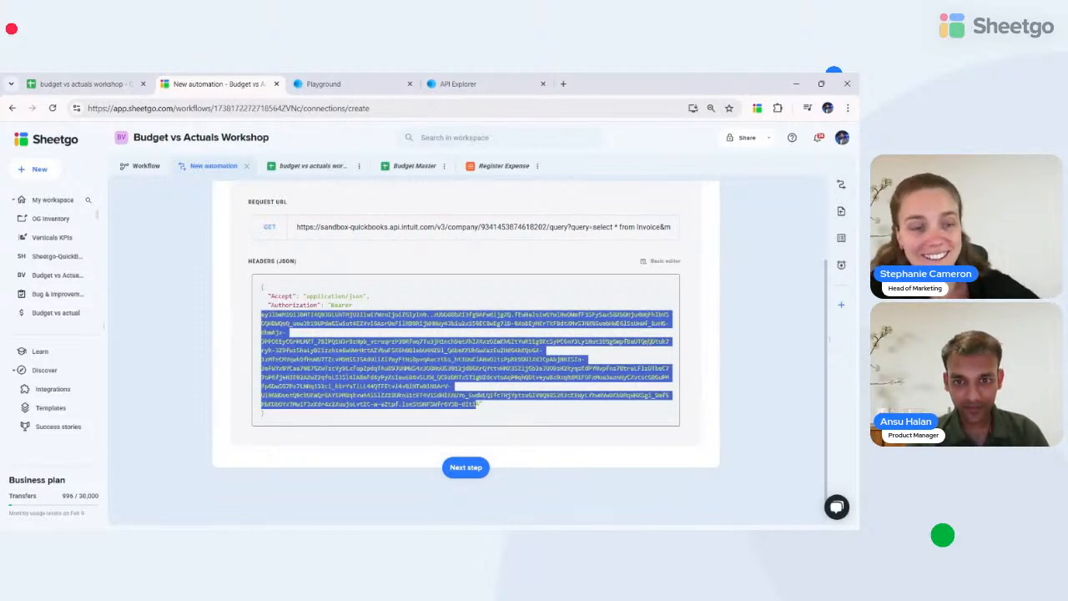
pyautogui.hotkey('shift', 'Right')
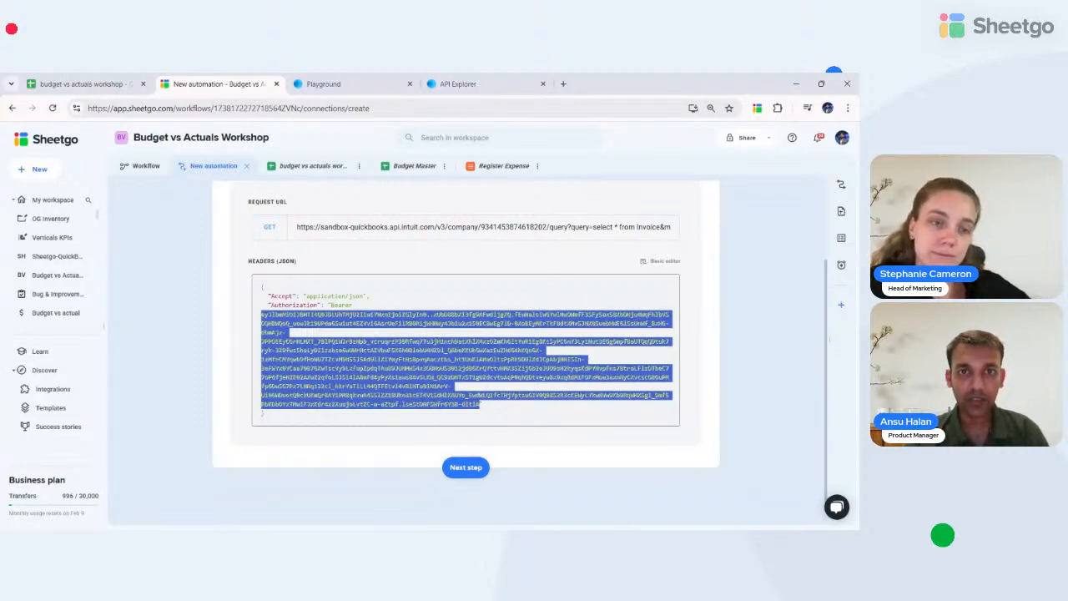
# - Swap the Bearer token for the current access token copied from the Playground
pyautogui.click(458, 84)
pyautogui.click(330, 83)
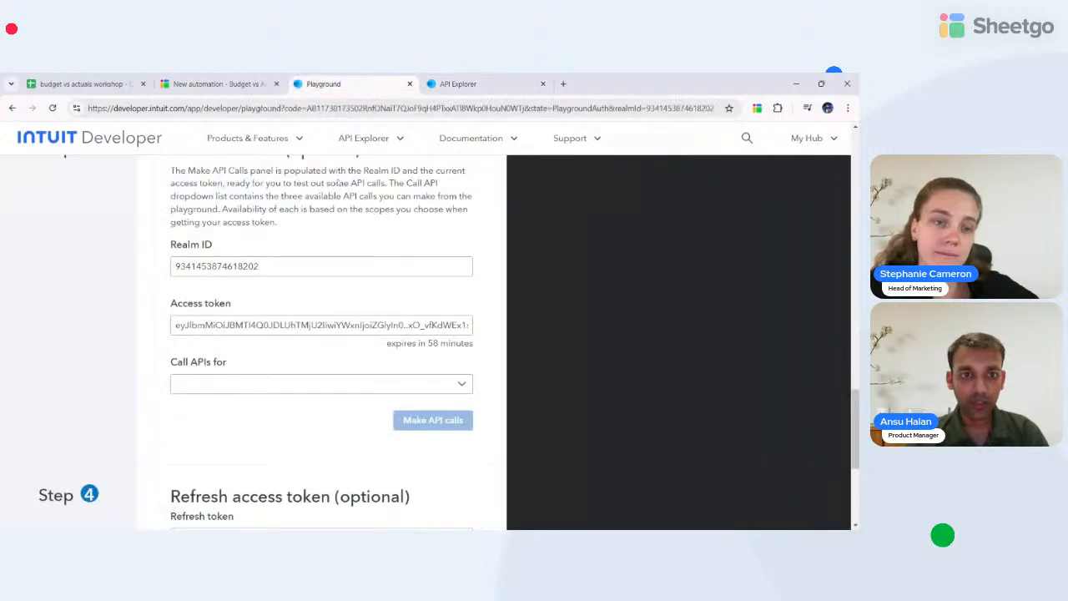
pyautogui.tripleClick(240, 327)
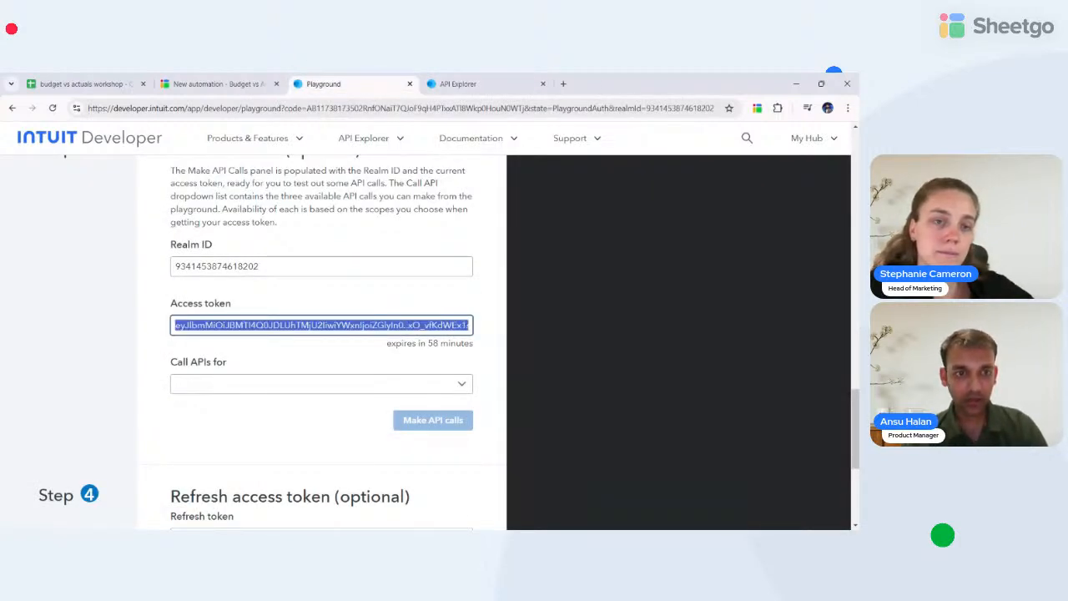
pyautogui.click(218, 84)
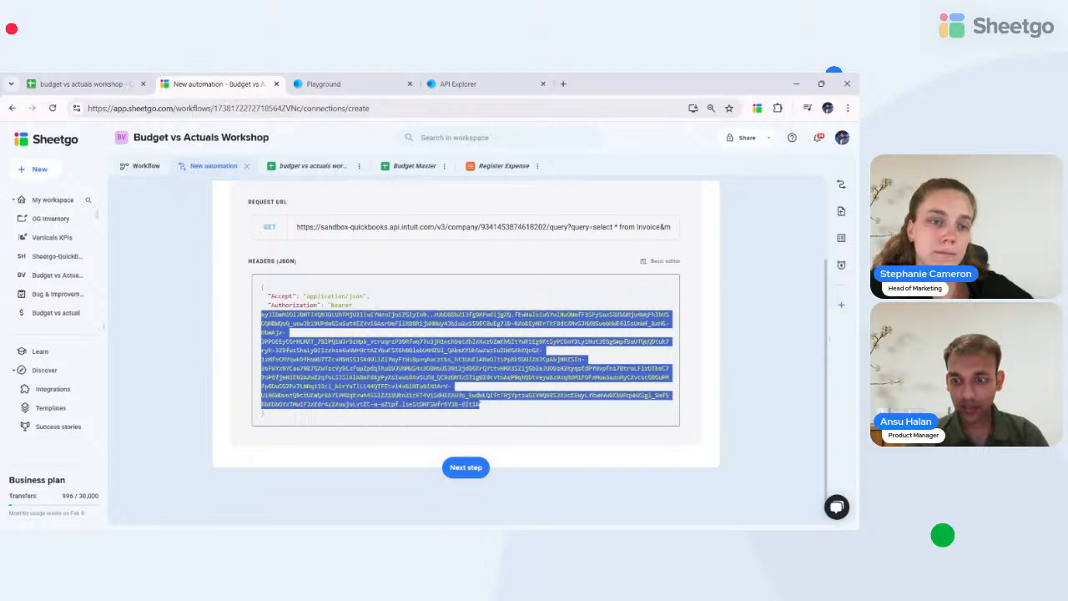
pyautogui.press('BackSpace')
pyautogui.hotkey('ctrl', 'v')
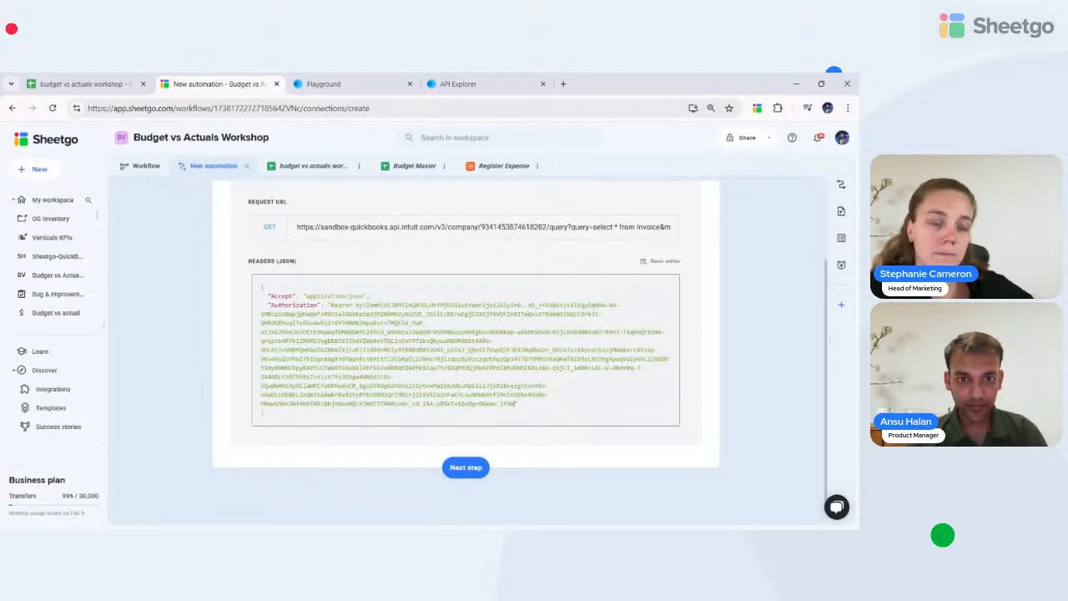
# - Send the results to the existing budget vs actuals workshop sheet, tab 'QBO data', and finish
pyautogui.click(465, 469)
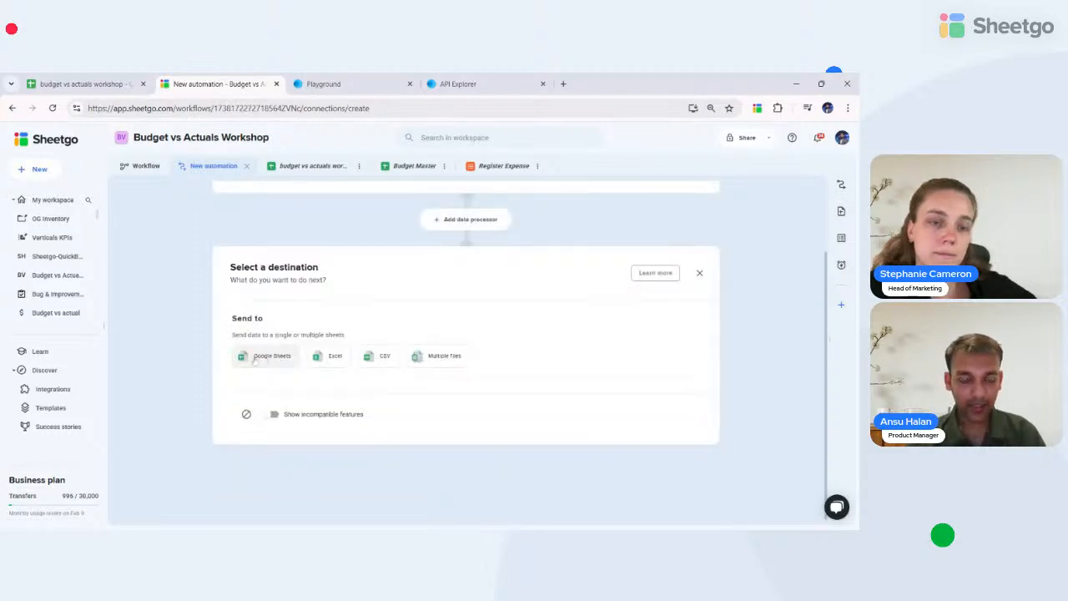
pyautogui.click(263, 355)
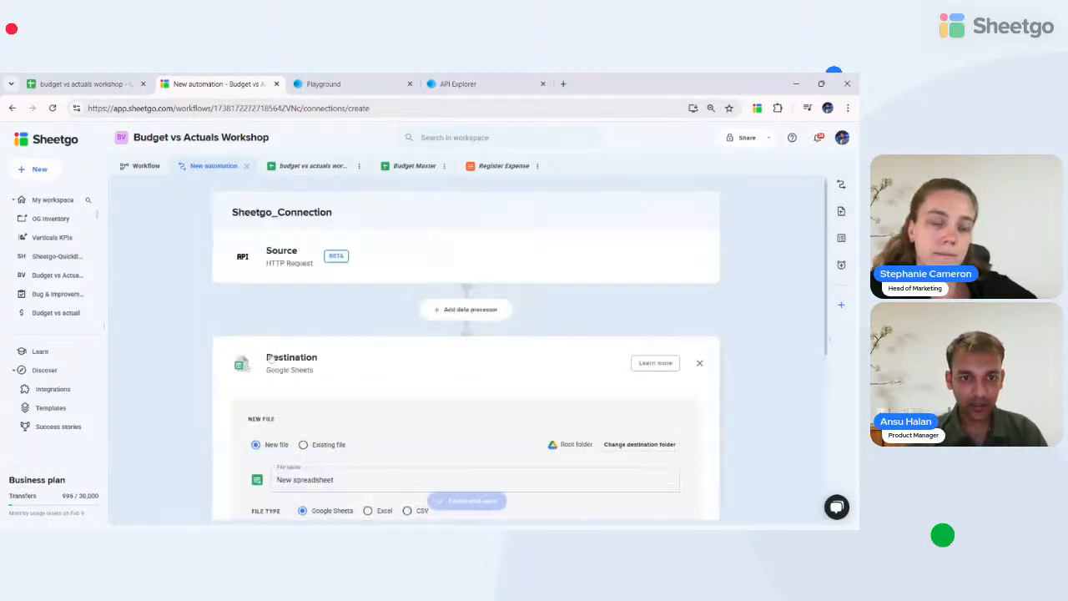
pyautogui.click(304, 445)
pyautogui.scroll(-2, 309, 417)
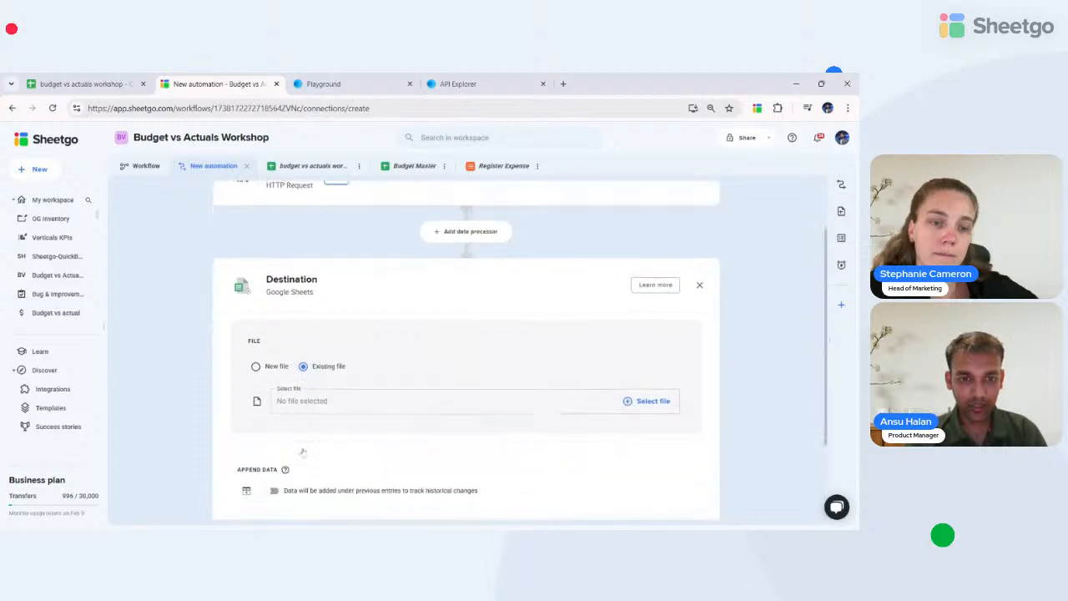
pyautogui.click(316, 391)
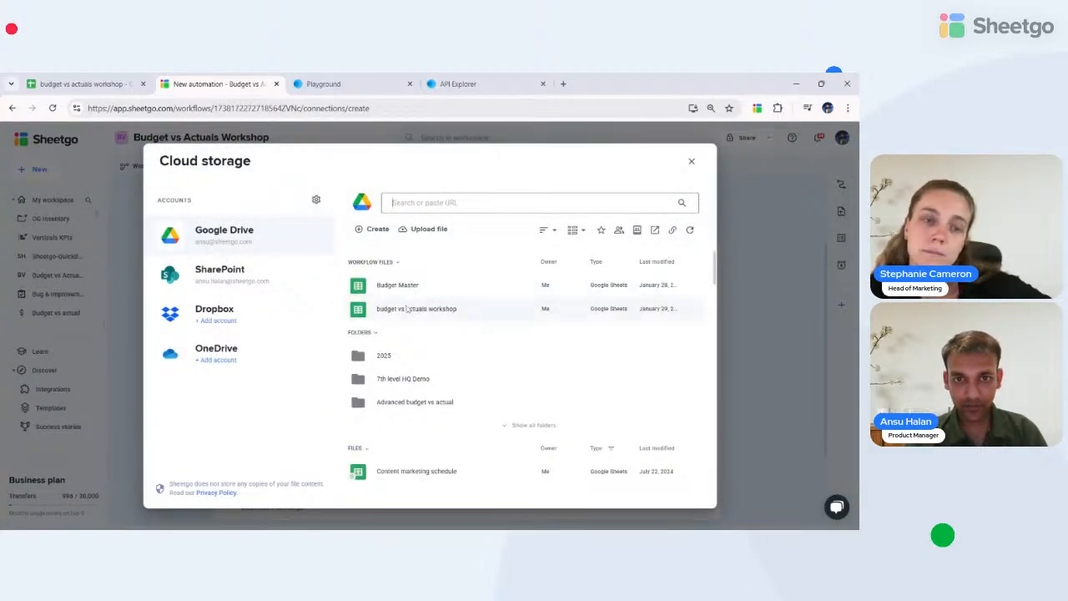
pyautogui.click(399, 310)
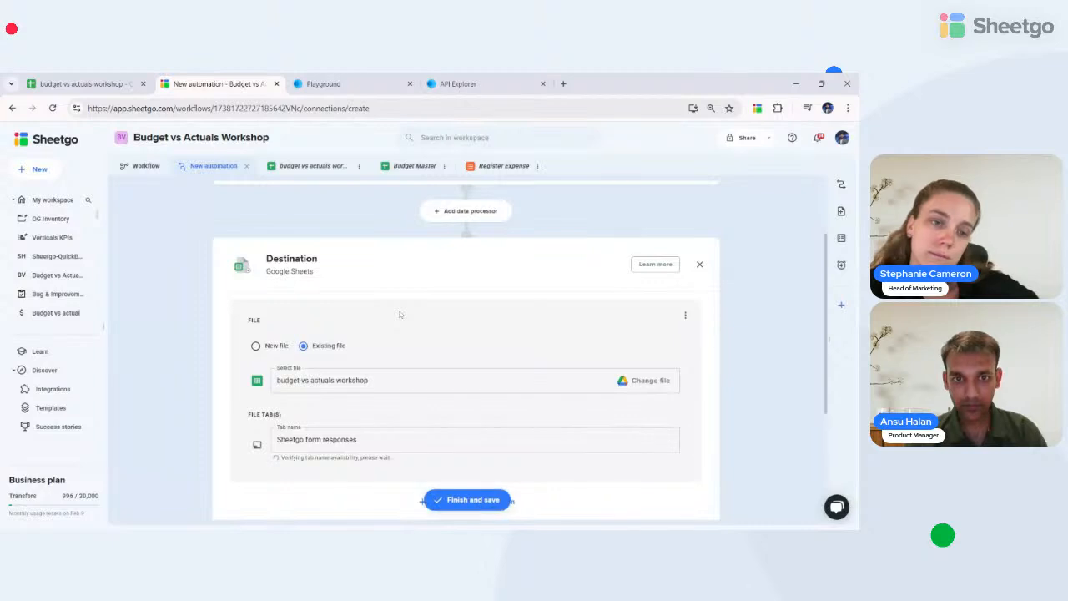
pyautogui.scroll(-1, 445, 411)
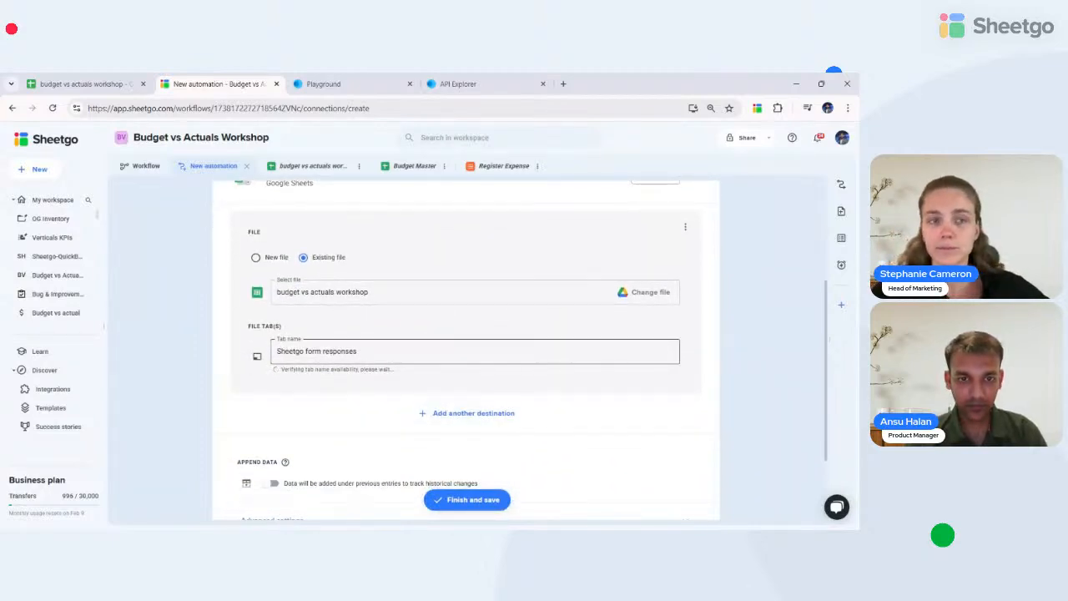
pyautogui.doubleClick(339, 351)
pyautogui.hotkey('ctrl', 'a')
pyautogui.write('QBO')
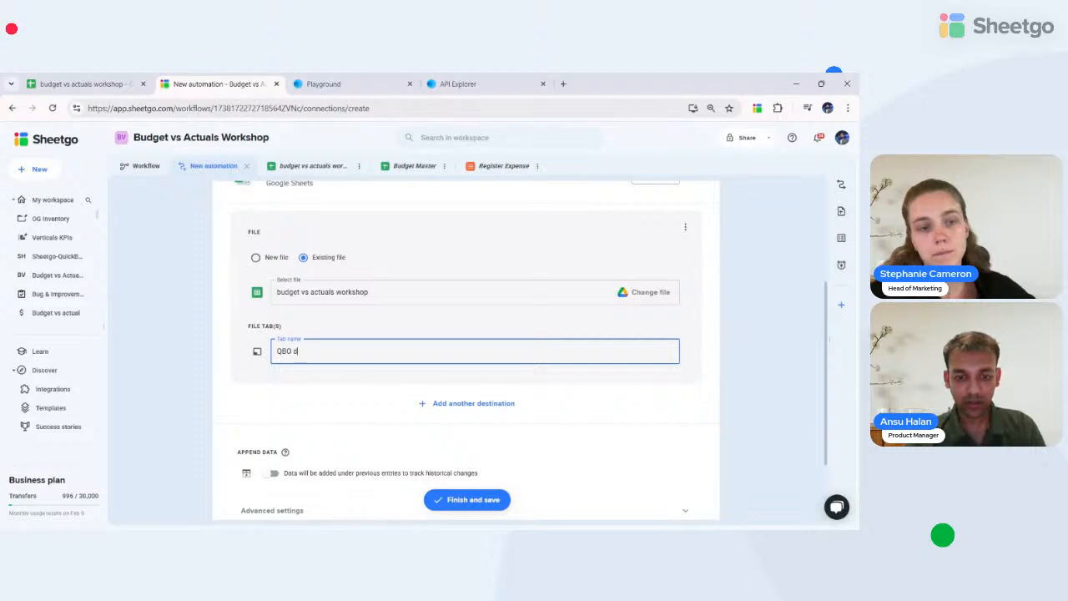
pyautogui.write(' data')
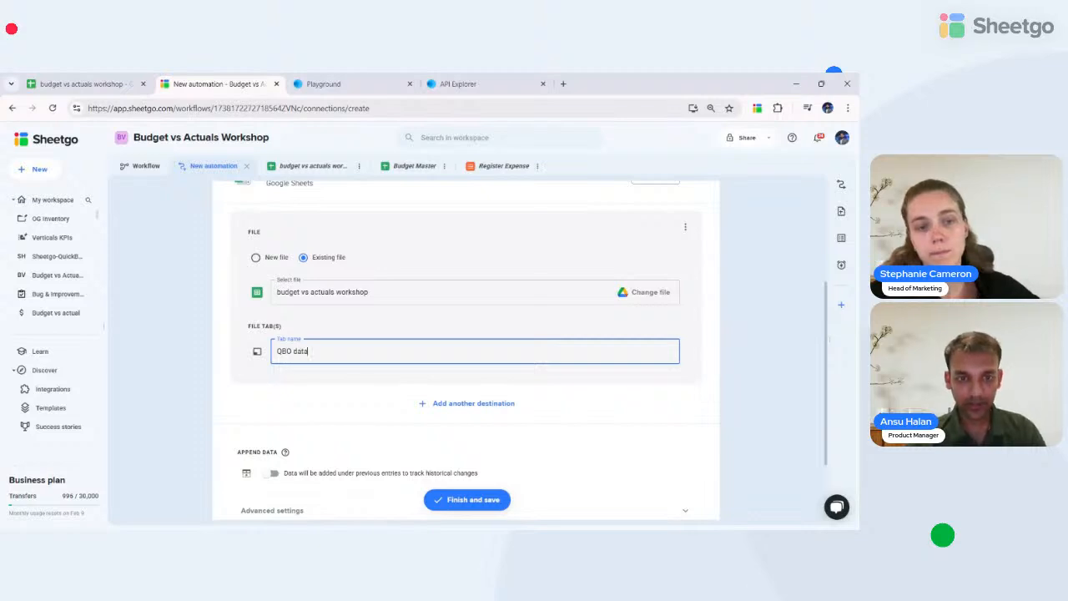
pyautogui.click(448, 503)
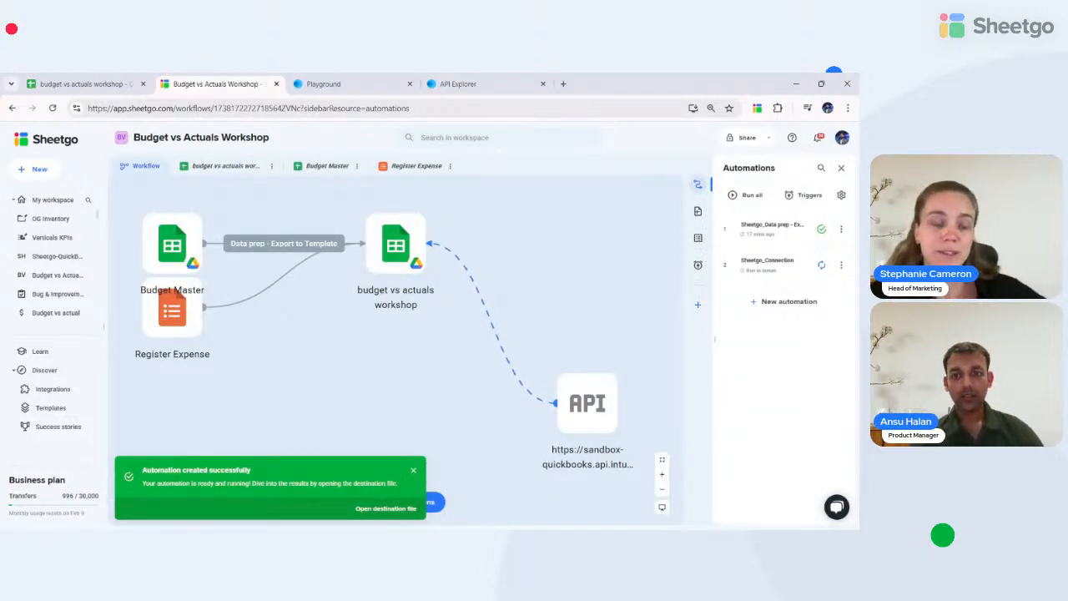
# - Align the API node beside the workshop file, move Register Expense lower, and open the workshop file
pyautogui.moveTo(589, 400); pyautogui.dragTo(579, 236)
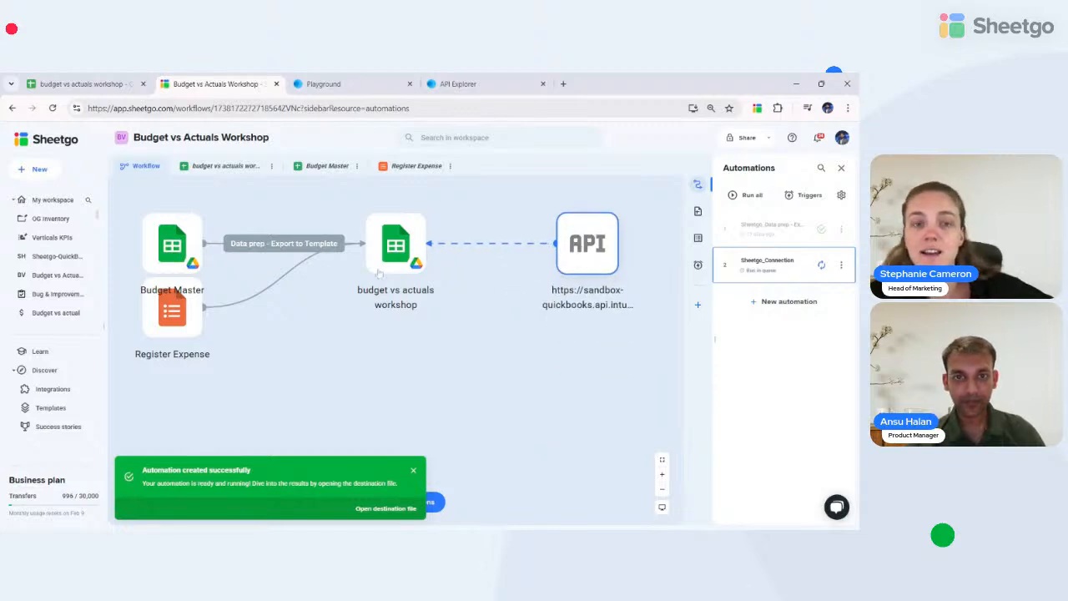
pyautogui.click(213, 289)
pyautogui.moveTo(177, 317); pyautogui.dragTo(177, 381)
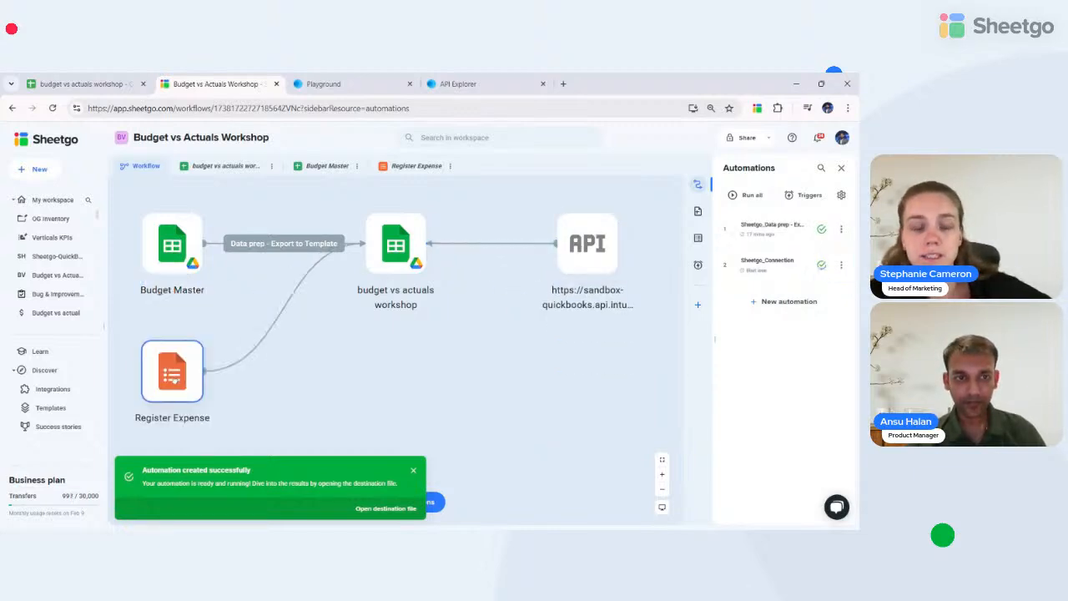
pyautogui.doubleClick(400, 247)
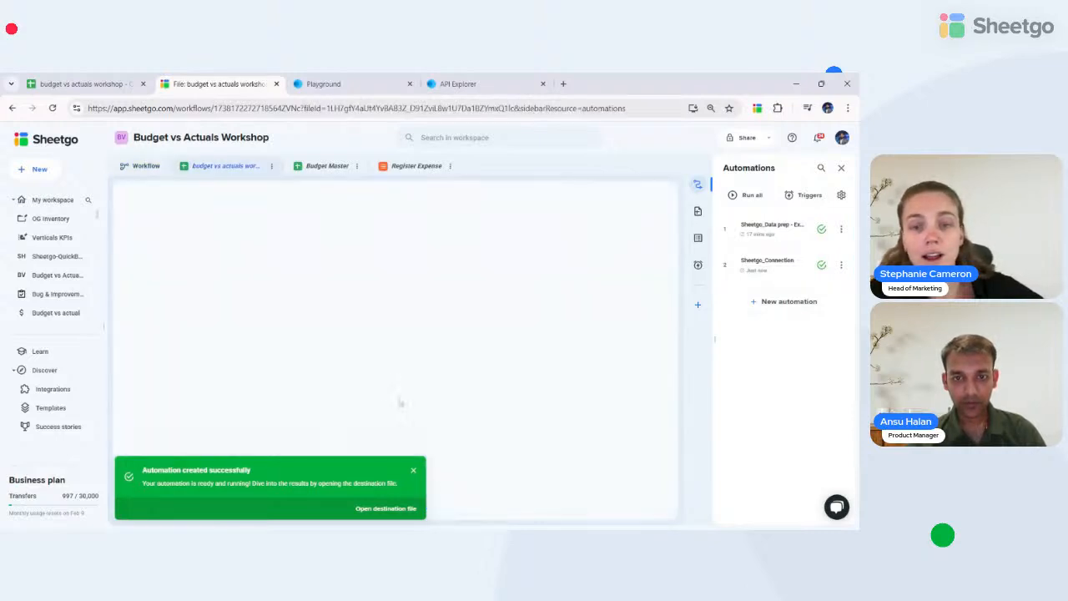
# - Dismiss the notice, open the QBO data sheet and scroll across the imported columns
pyautogui.click(414, 474)
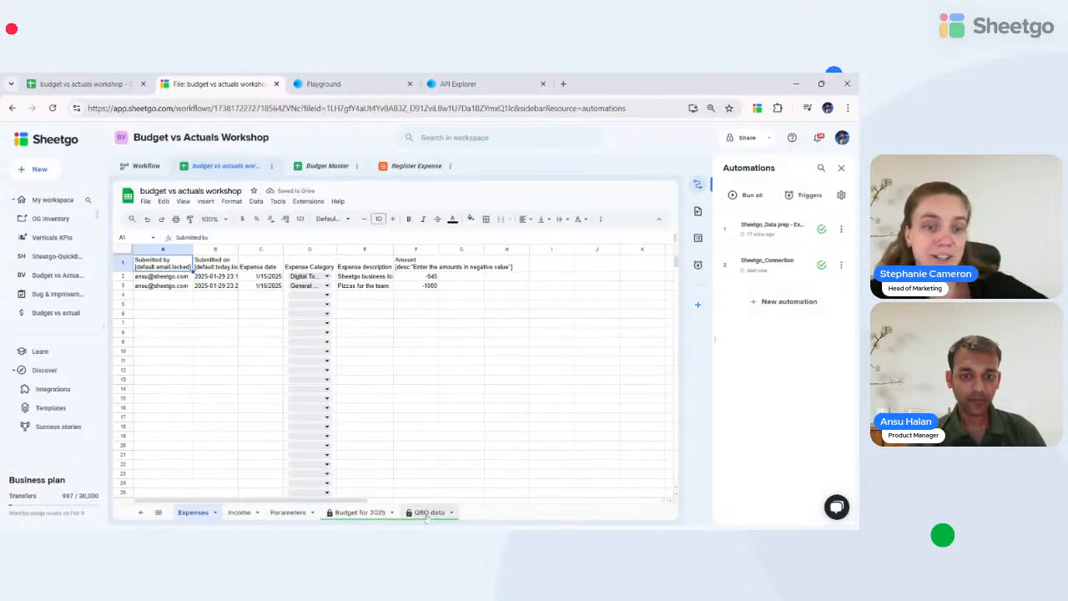
pyautogui.click(429, 513)
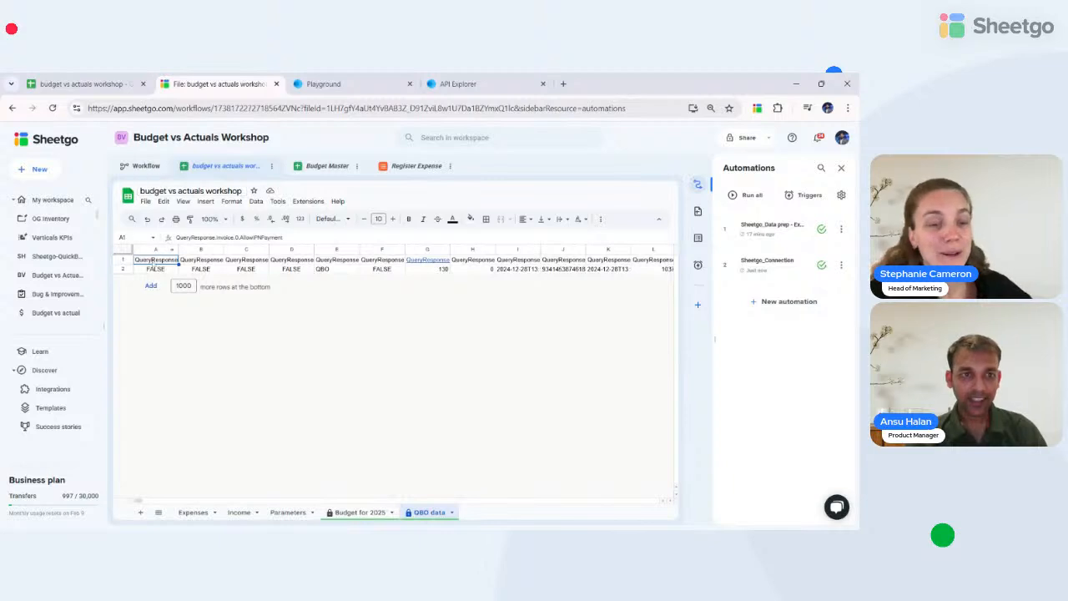
pyautogui.click(121, 259)
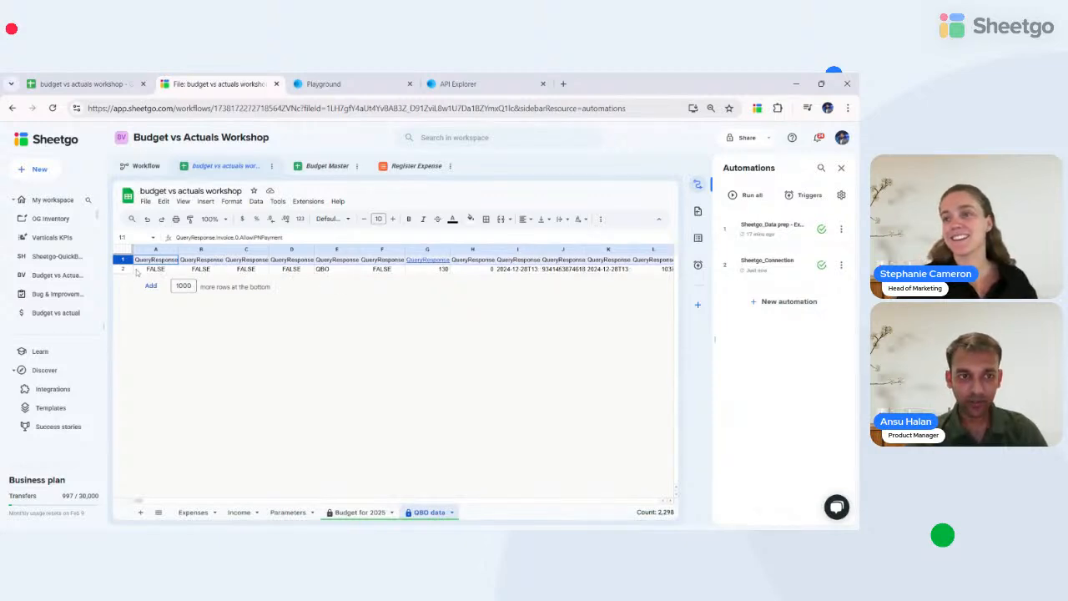
pyautogui.click(123, 269)
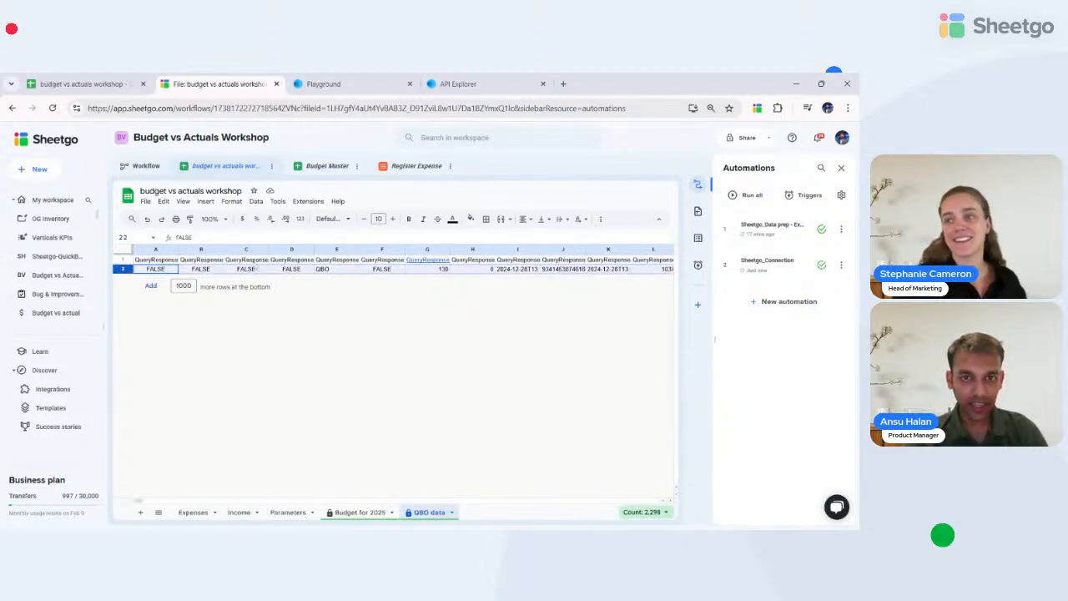
pyautogui.hscroll(10, 256, 265)
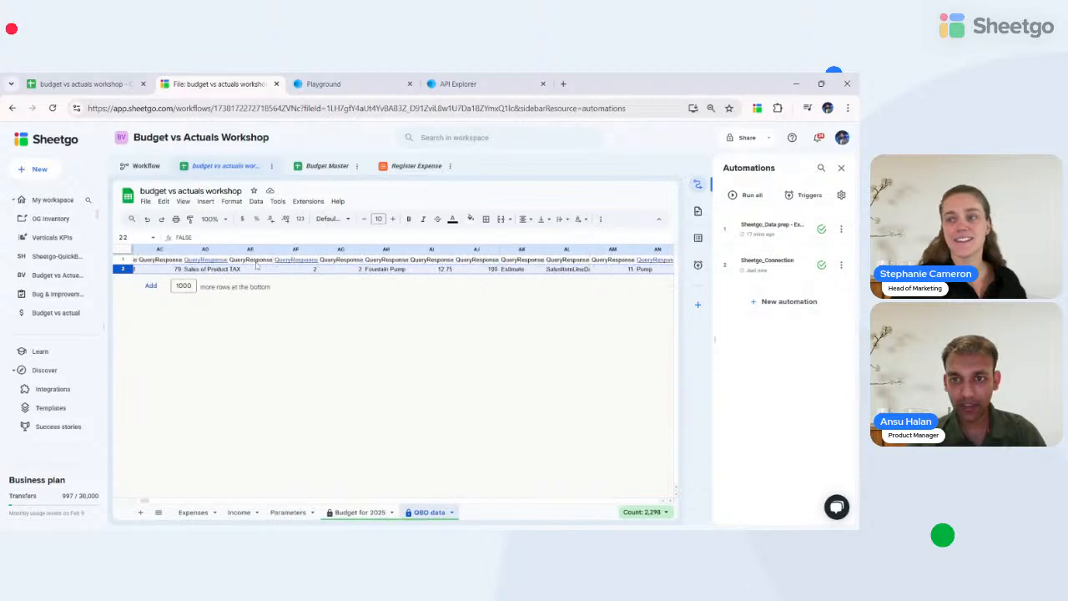
pyautogui.hscroll(20, 256, 265)
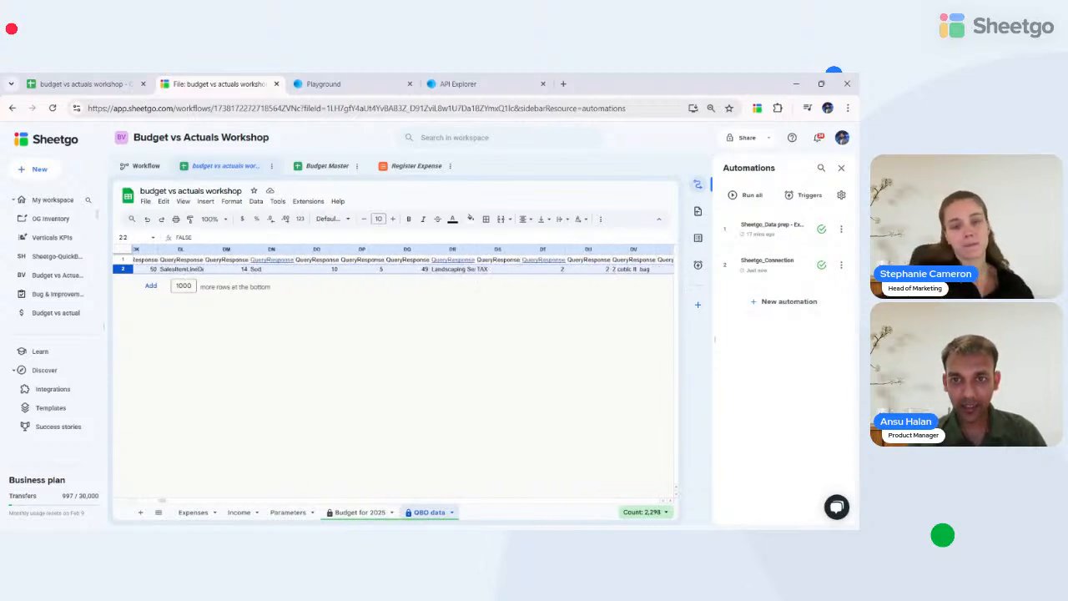
pyautogui.hscroll(2, 256, 266)
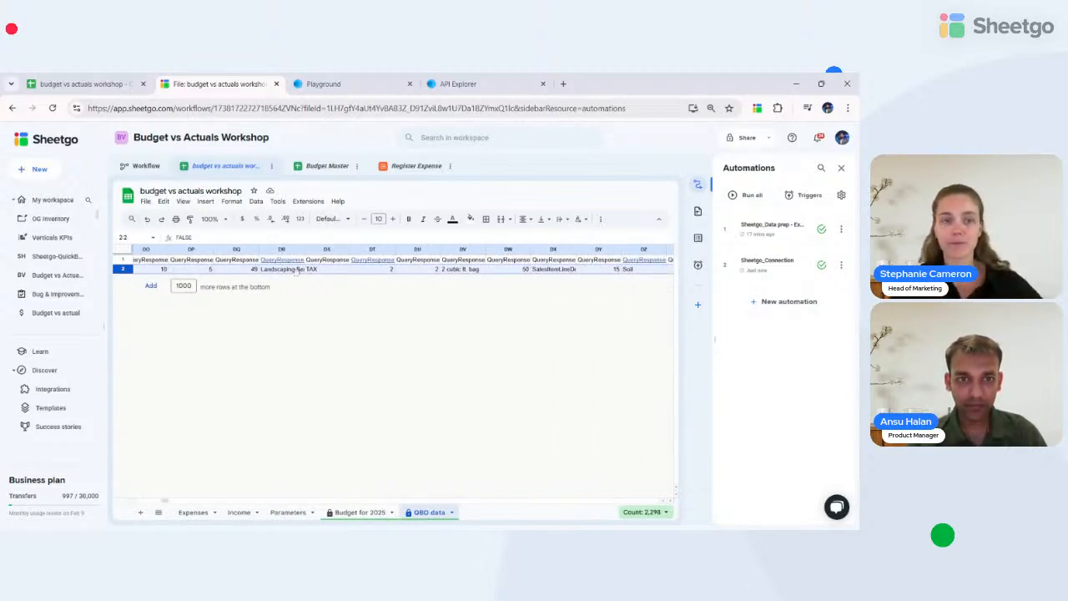
pyautogui.hscroll(-3, 257, 271)
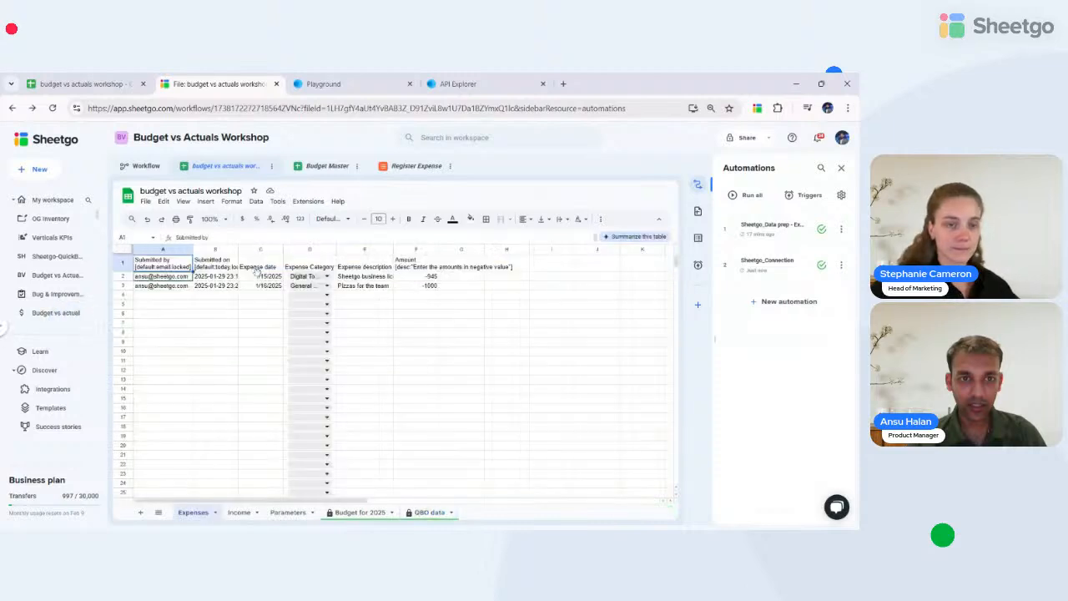
# - Step through the QBO data header row and row 2 values
pyautogui.click(425, 512)
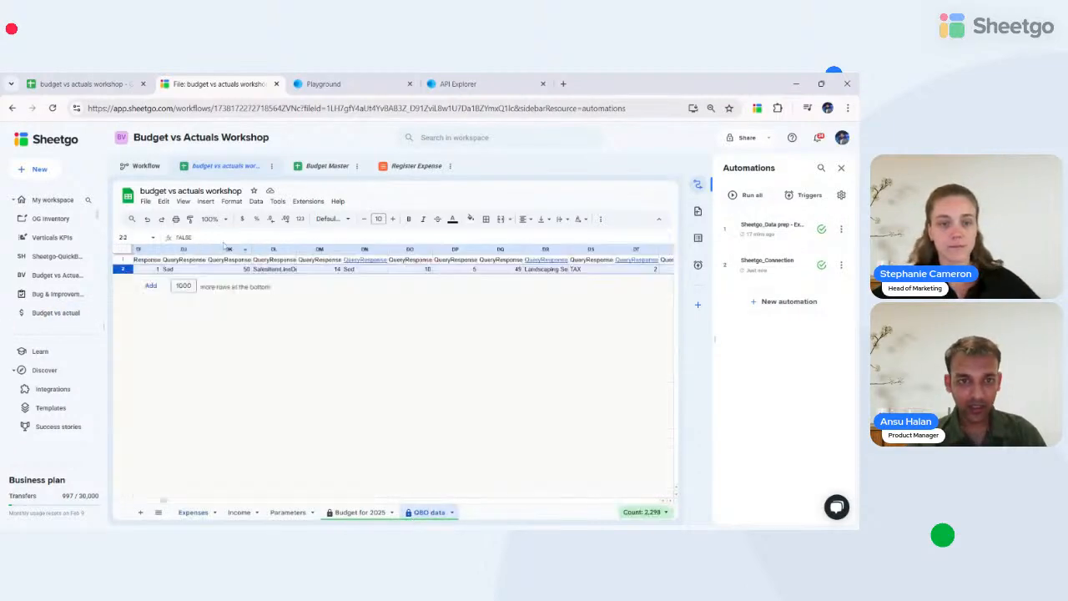
pyautogui.click(182, 270)
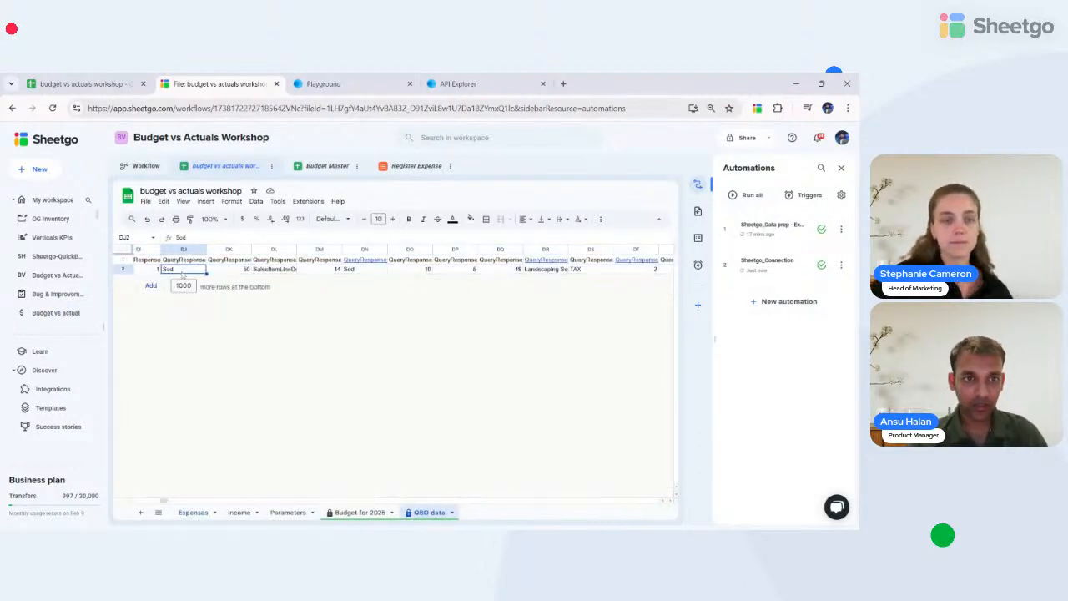
pyautogui.press('Left')
pyautogui.press('Left')
pyautogui.press('Left')
pyautogui.press('Left')
pyautogui.press('Left')
pyautogui.press('Left')
pyautogui.press('Left')
pyautogui.press('Left')
pyautogui.press('Left')
pyautogui.press('Left')
pyautogui.press('Left')
pyautogui.press('Left')
pyautogui.press('Left')
pyautogui.press('Left')
pyautogui.press('Left')
pyautogui.press('Left')
pyautogui.press('Left')
pyautogui.press('Left')
pyautogui.press('Left')
pyautogui.press('Left')
pyautogui.press('Left')
pyautogui.press('Left')
pyautogui.press('Left')
pyautogui.press('Left')
pyautogui.press('Left')
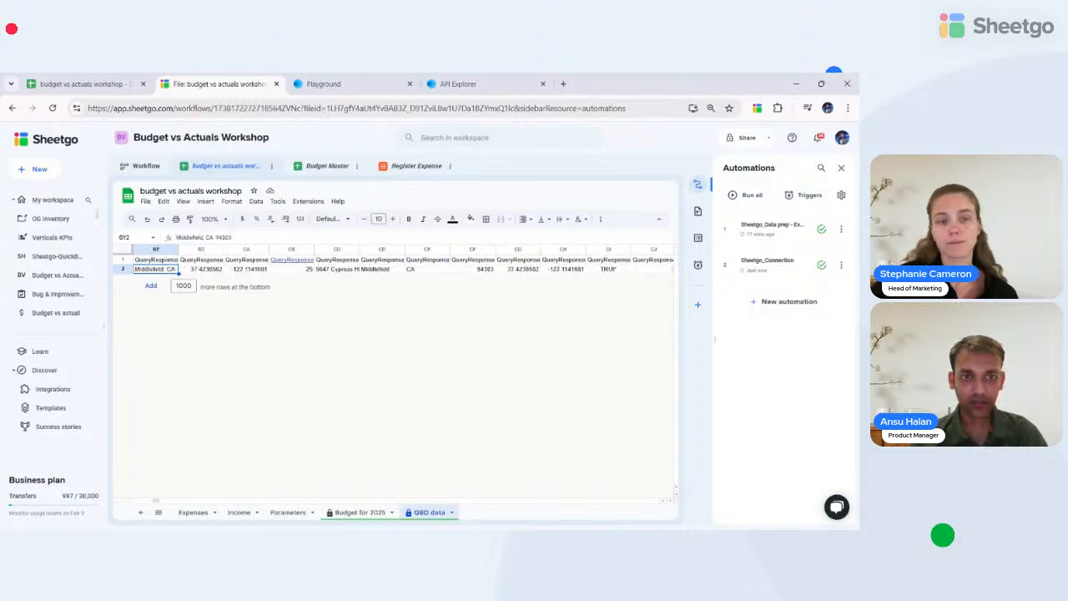
pyautogui.press('Left')
pyautogui.press('Left')
pyautogui.press('Left')
pyautogui.press('Left')
pyautogui.press('Left')
pyautogui.press('Left')
pyautogui.press('Left')
pyautogui.press('Left')
pyautogui.press('Left')
pyautogui.press('Left')
pyautogui.press('Left')
pyautogui.press('Left')
pyautogui.press('Left')
pyautogui.press('Left')
pyautogui.press('Left')
pyautogui.press('Left')
pyautogui.press('Left')
pyautogui.press('Left')
pyautogui.press('Left')
pyautogui.press('Left')
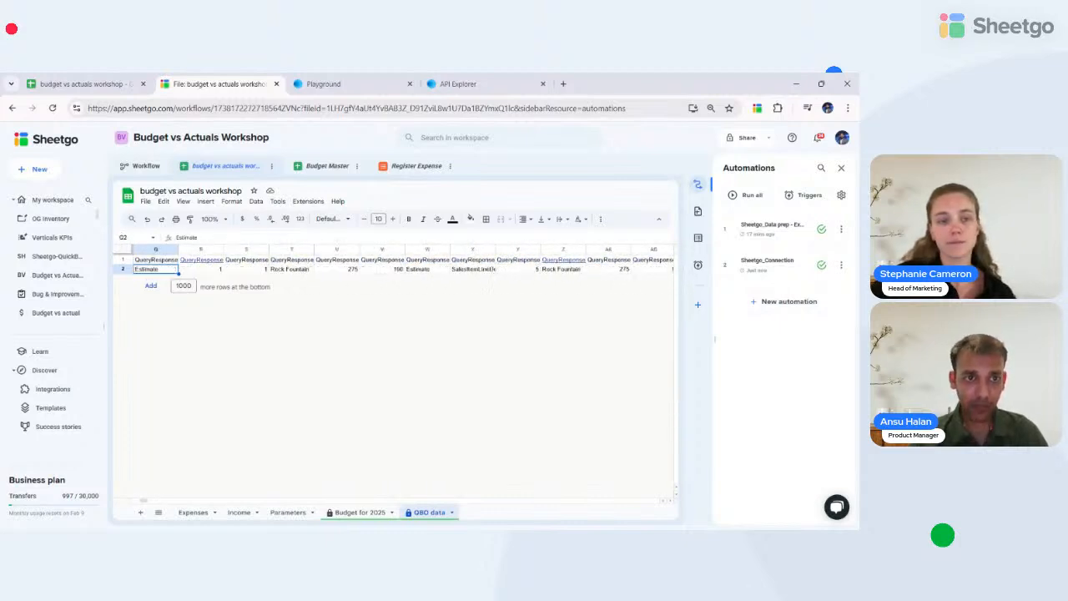
pyautogui.press('Up')
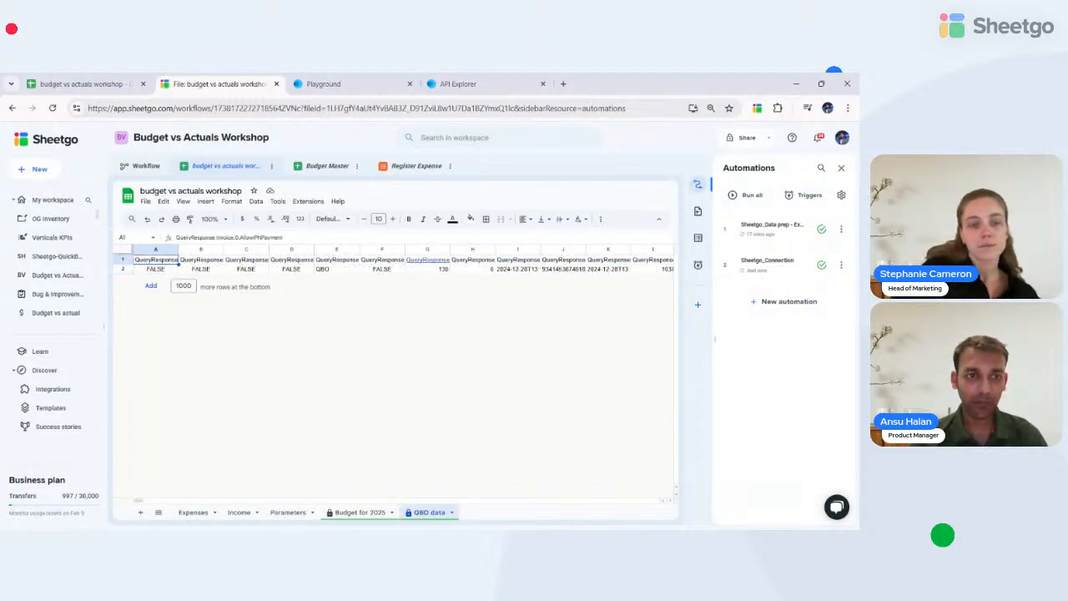
pyautogui.press('Down')
pyautogui.press('Up')
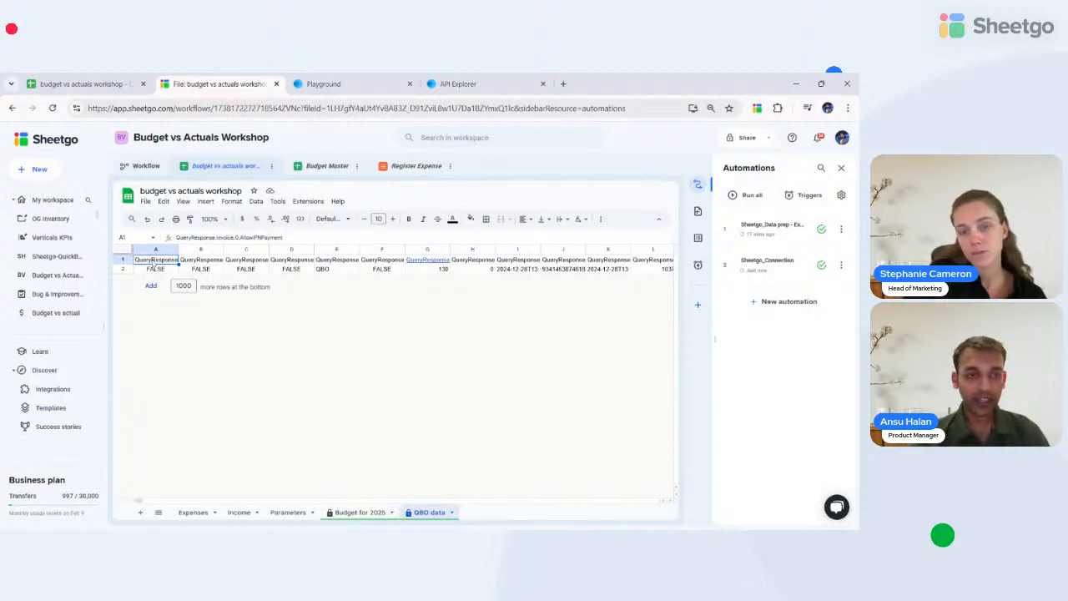
pyautogui.click(153, 272)
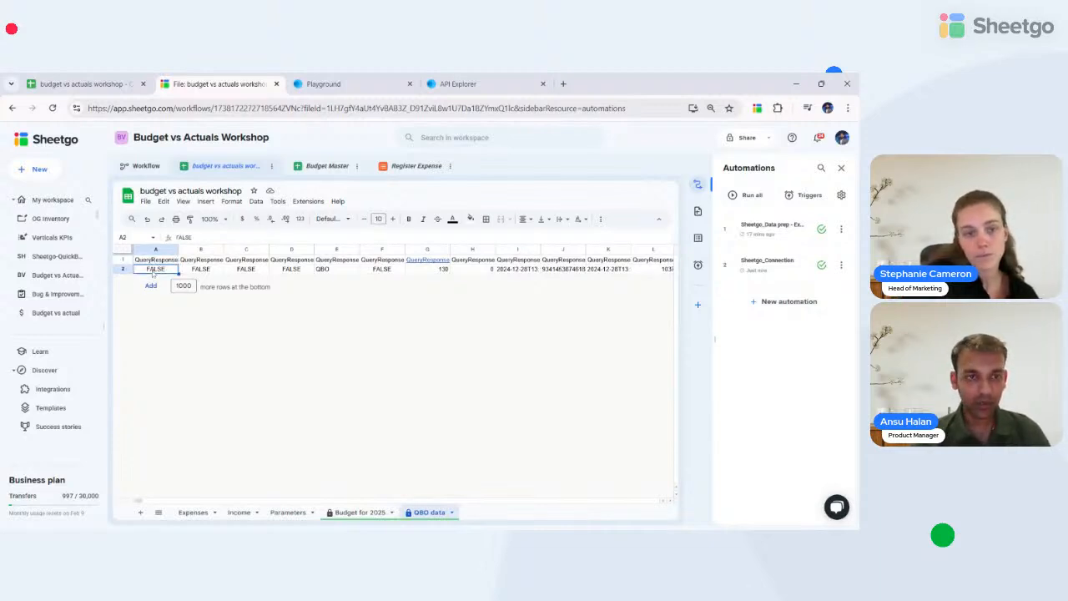
# - Check the Income sheet, then return to the Sheetgo workflow diagram
pyautogui.click(241, 514)
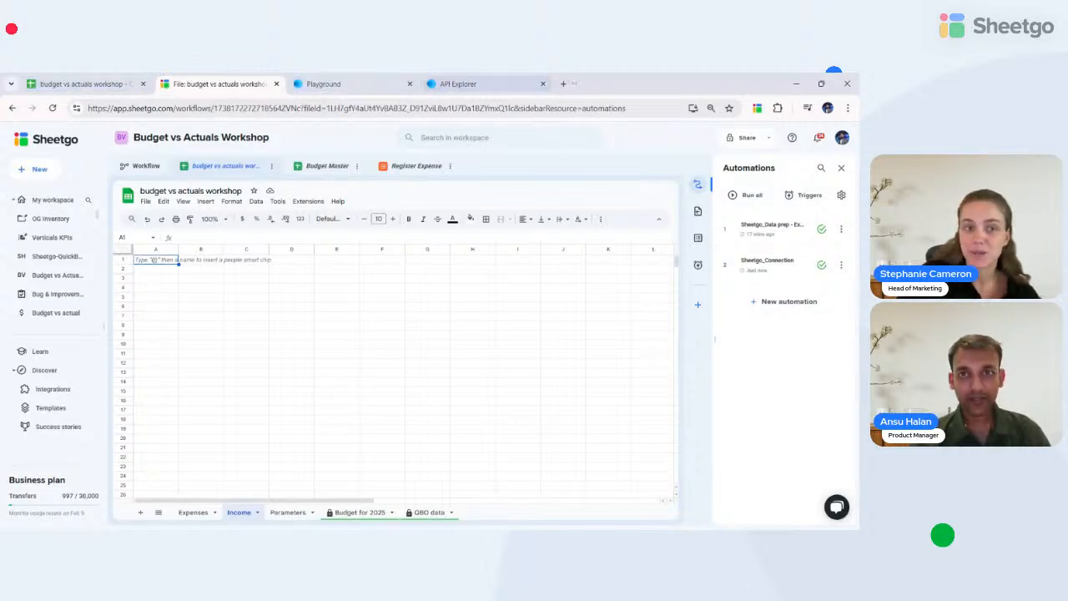
pyautogui.click(127, 77)
pyautogui.click(212, 77)
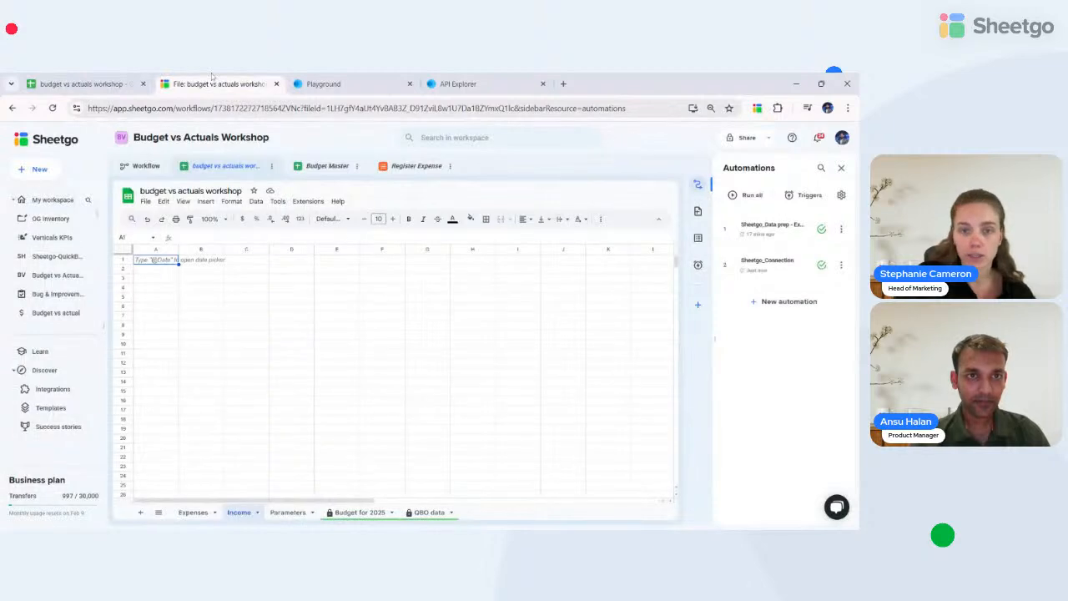
pyautogui.click(137, 168)
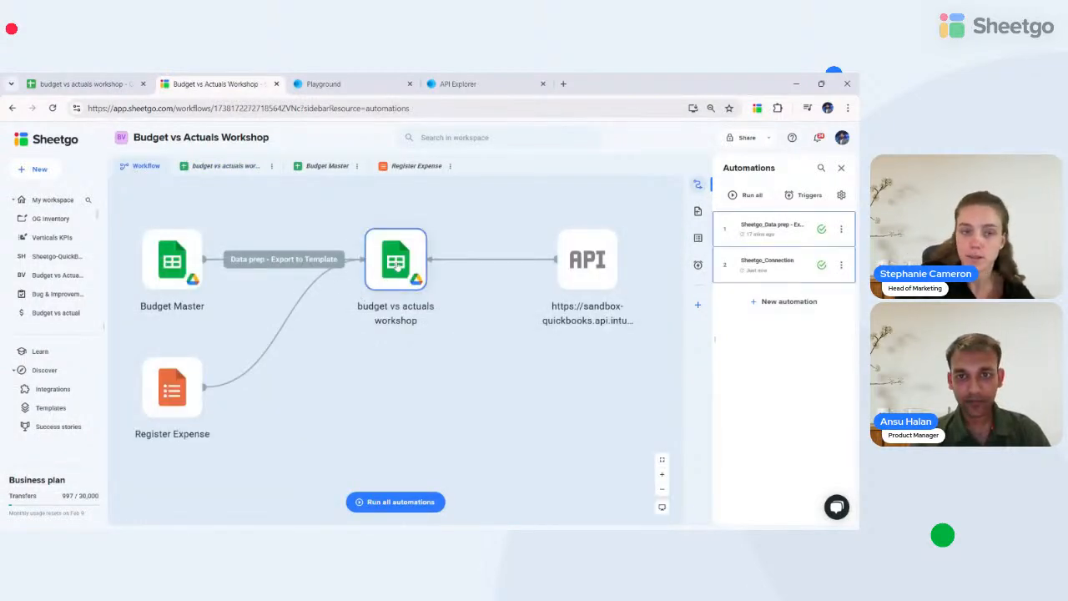
# - Start a new Sheetgo automation with the Google Sheets file QBO API Data as source
pyautogui.click(33, 170)
pyautogui.click(52, 188)
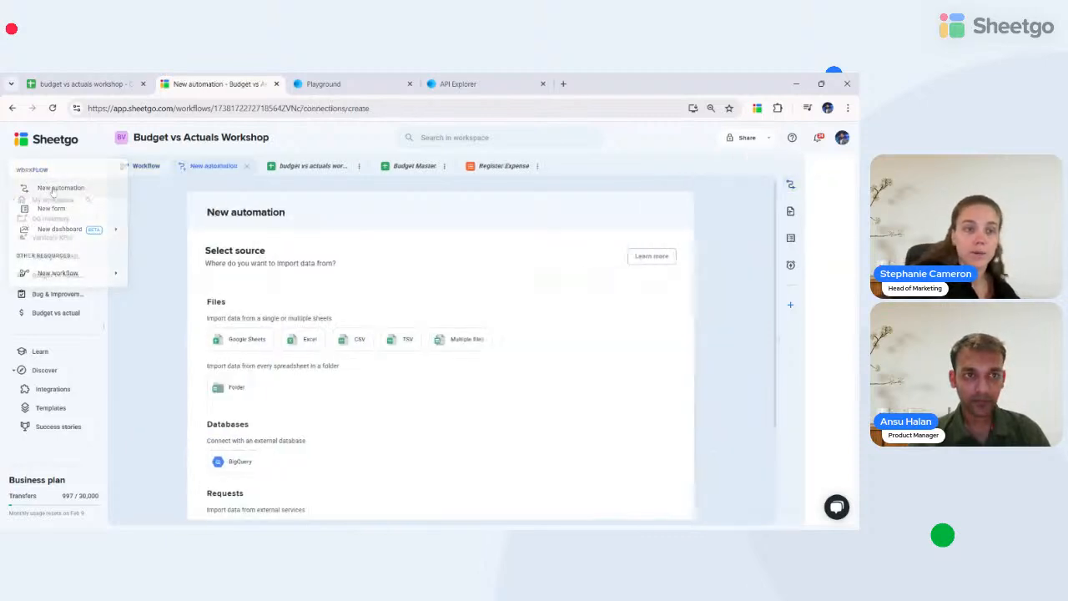
pyautogui.click(250, 340)
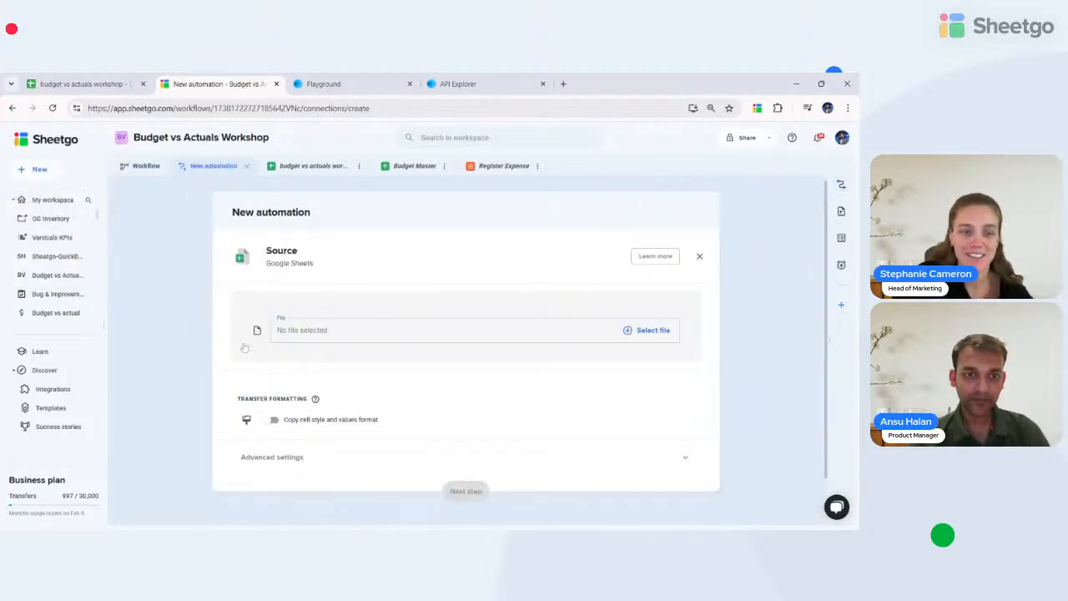
pyautogui.click(333, 340)
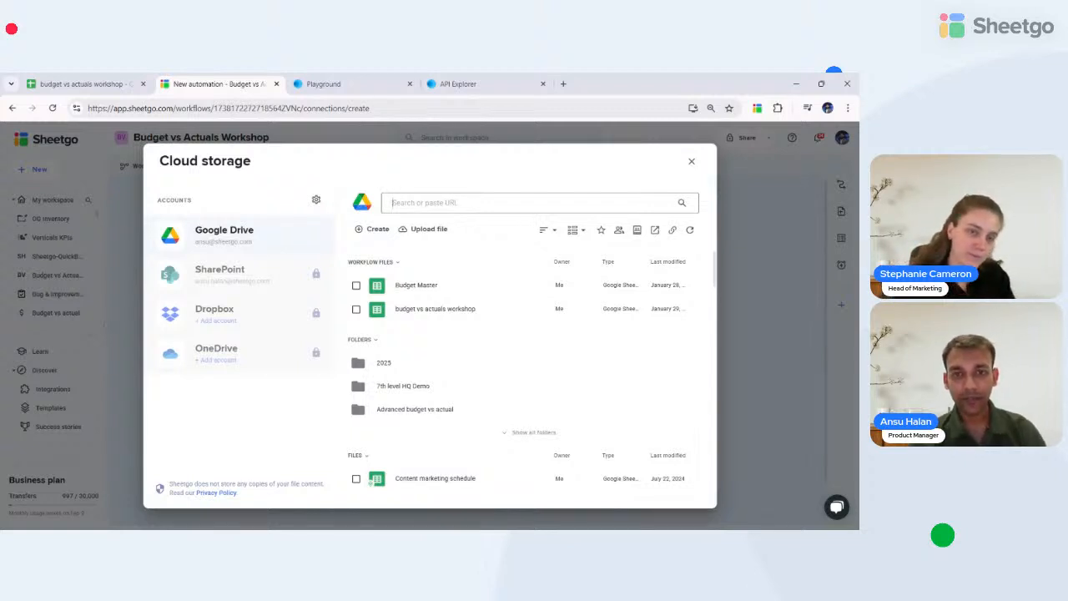
pyautogui.write('qbo')
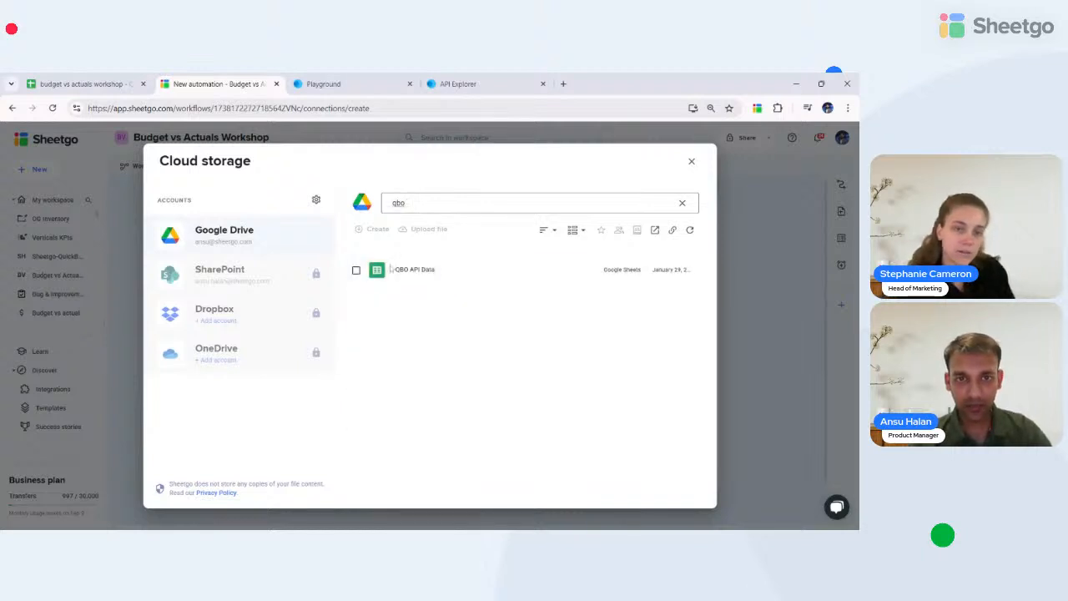
pyautogui.click(357, 272)
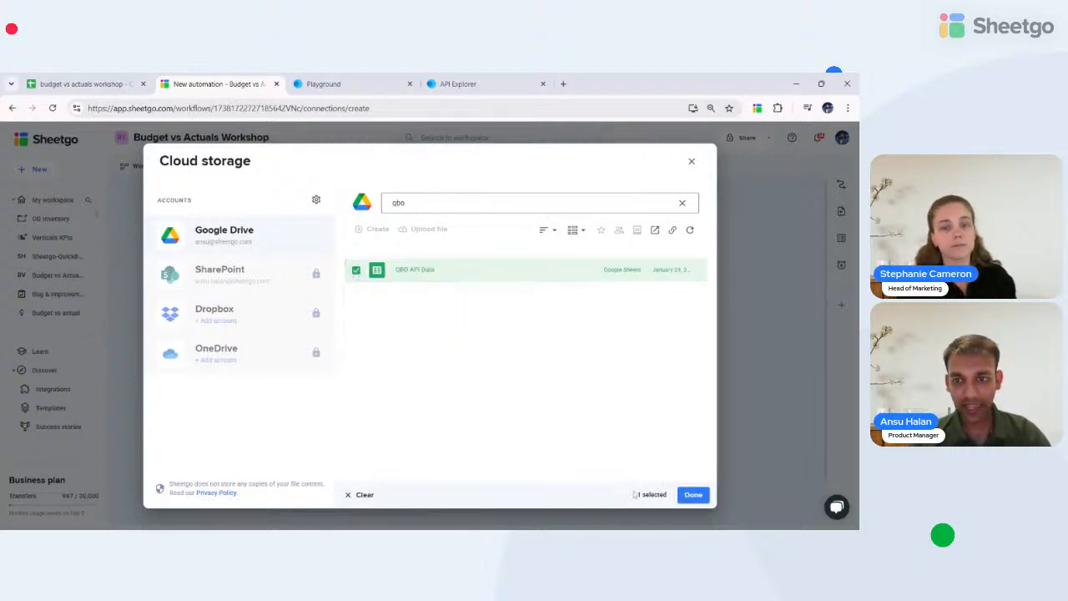
pyautogui.click(692, 496)
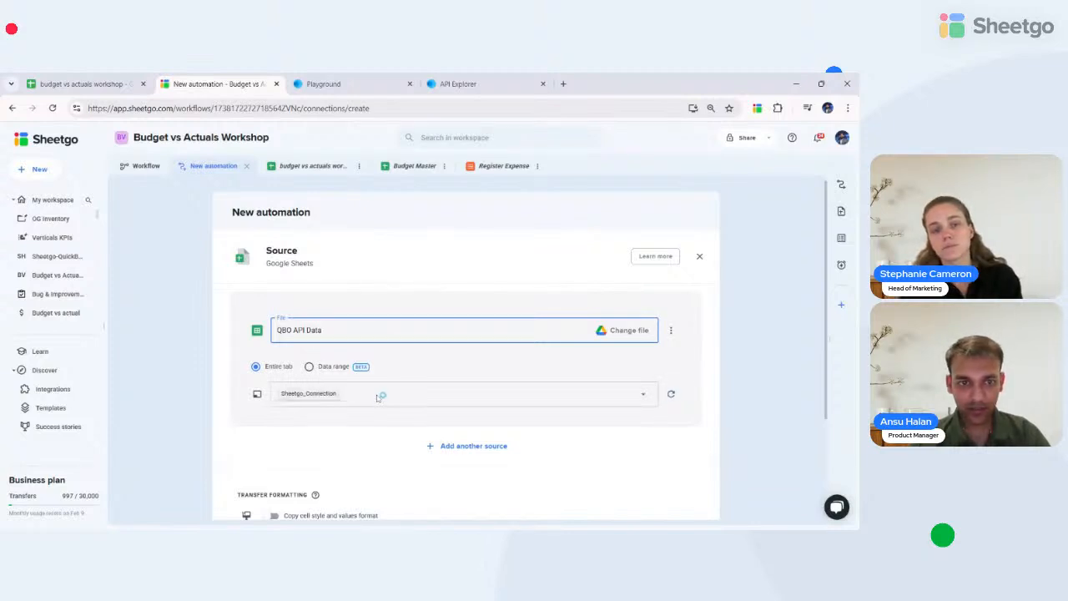
# - Choose QBO parsed DATA instead of Sheetgo_Connection as the source tab and continue
pyautogui.click(377, 397)
pyautogui.click(287, 277)
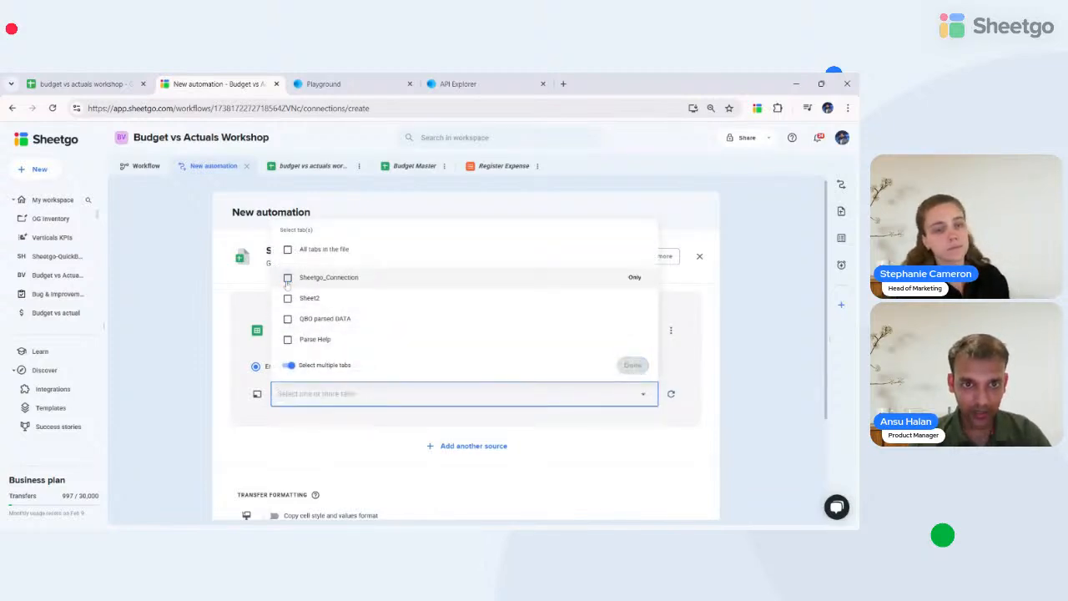
pyautogui.click(287, 319)
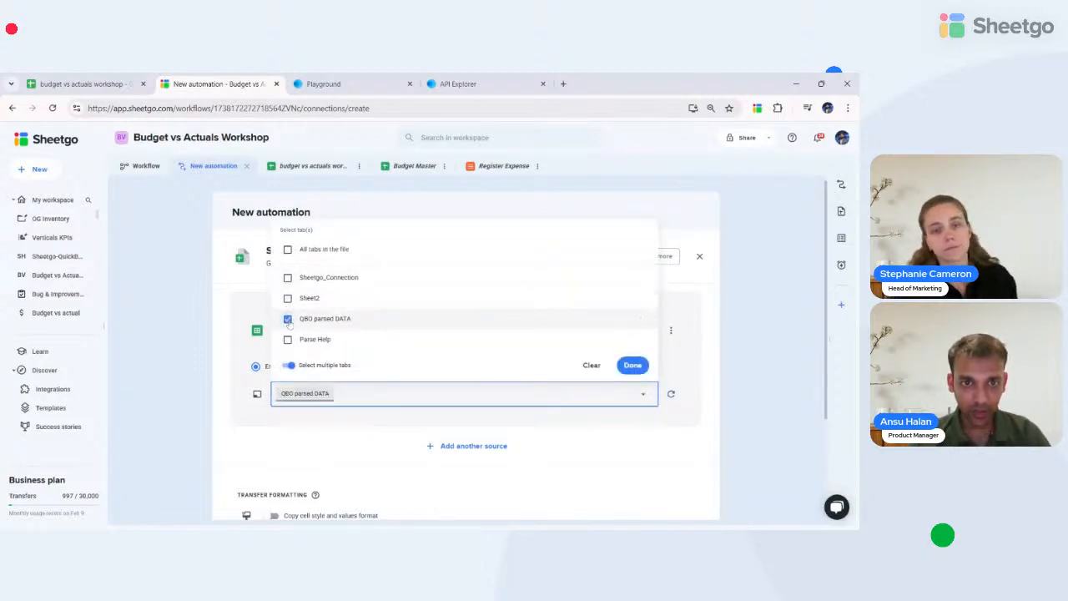
pyautogui.click(632, 365)
pyautogui.scroll(-2, 383, 440)
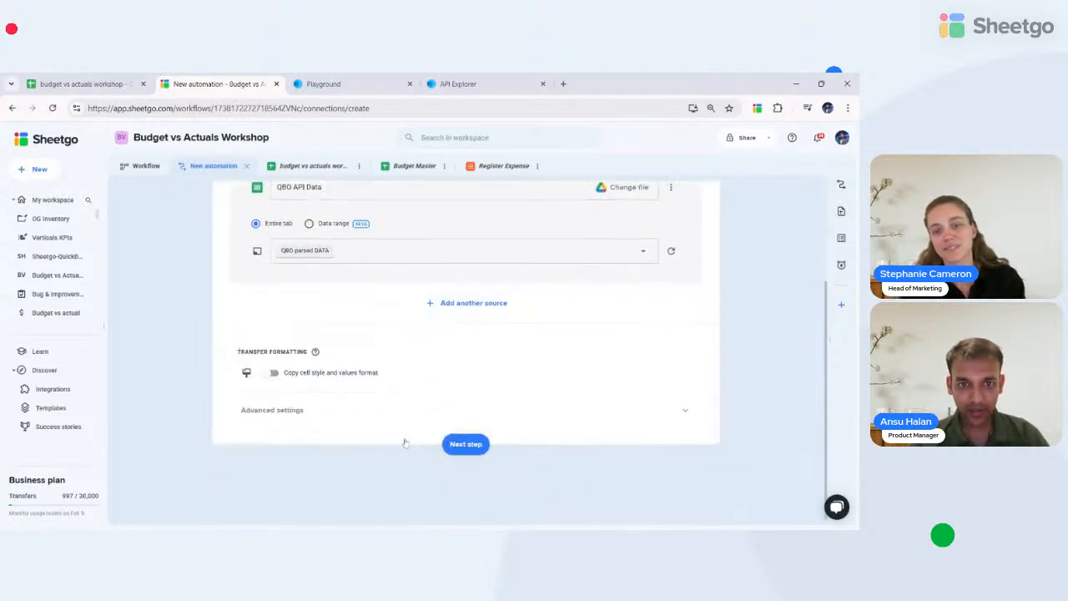
pyautogui.click(459, 445)
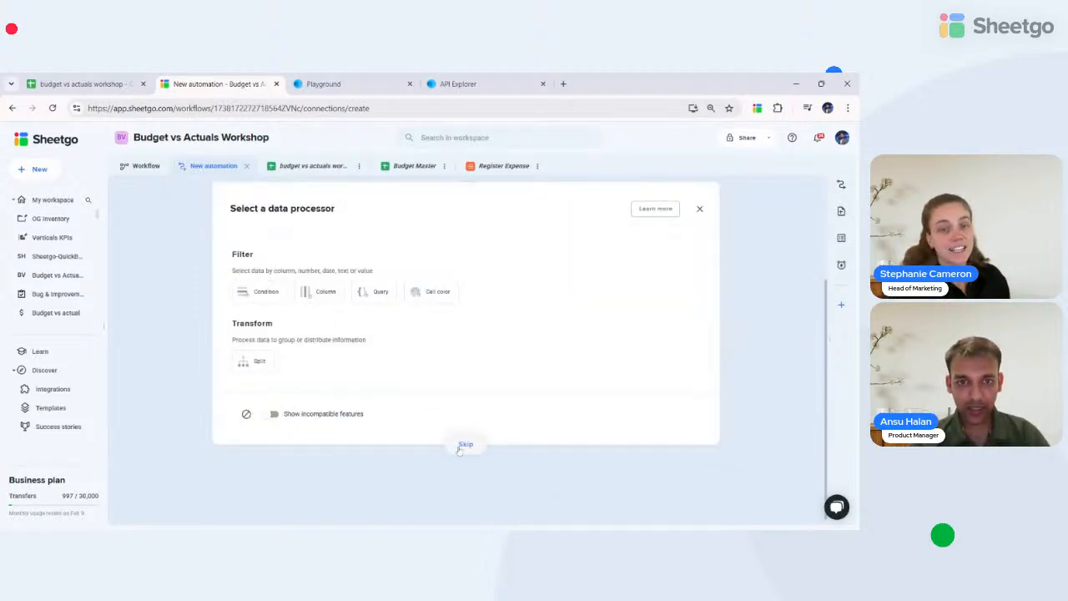
# - Skip the data processor and send data to an existing Google Sheets file, initially Budget Master
pyautogui.click(461, 446)
pyautogui.click(255, 288)
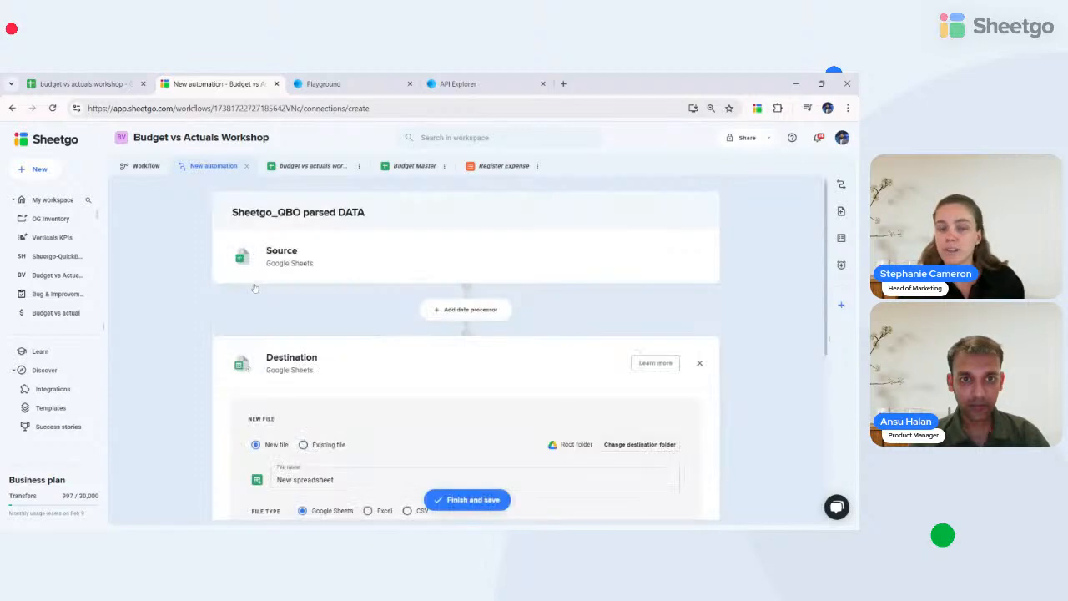
pyautogui.click(303, 444)
pyautogui.scroll(-2, 317, 362)
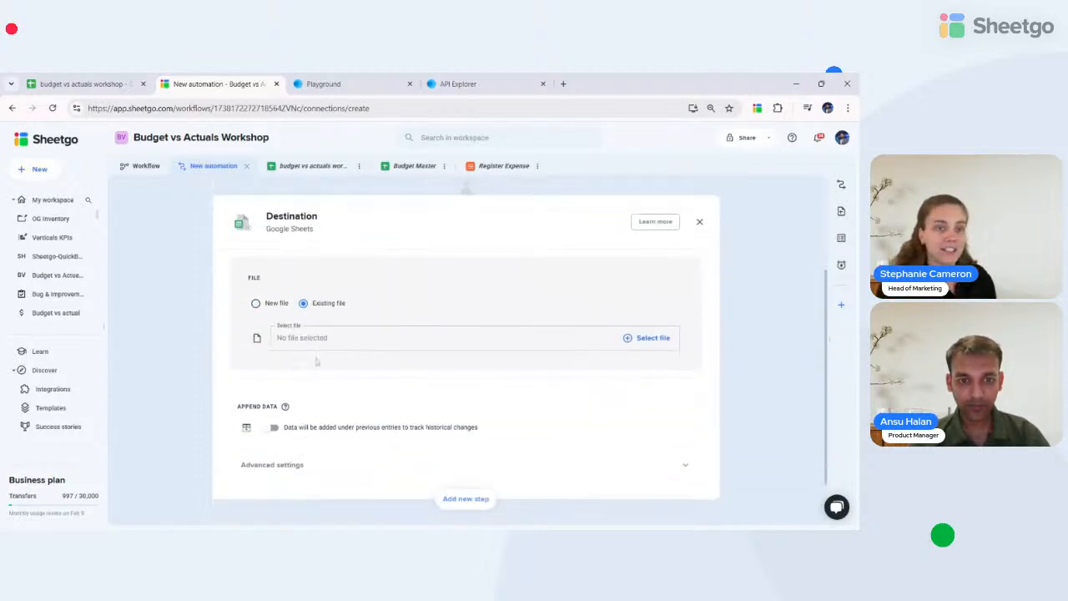
pyautogui.click(317, 339)
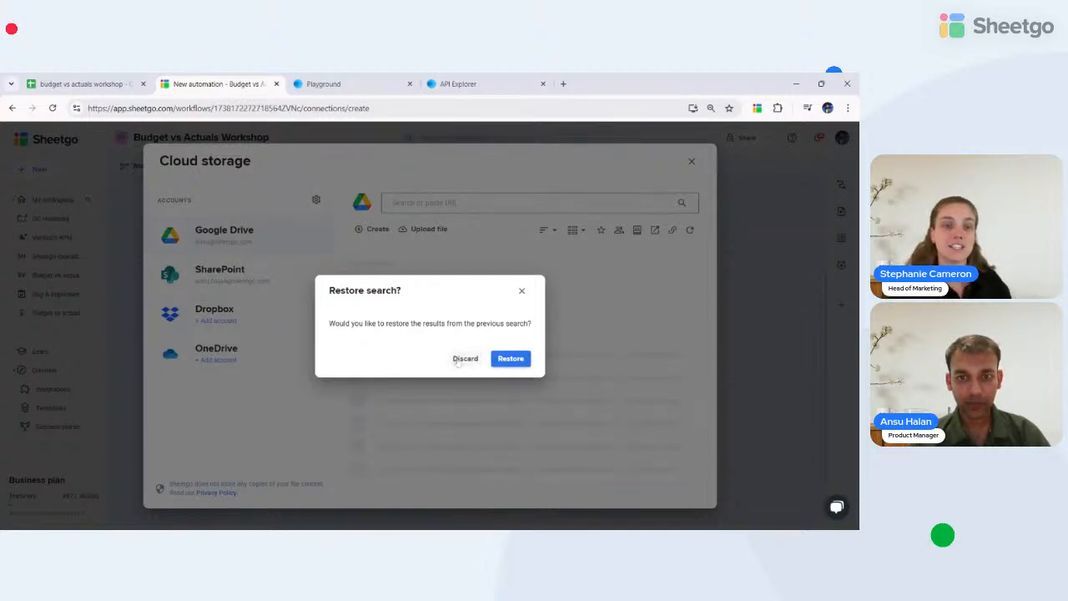
pyautogui.click(465, 359)
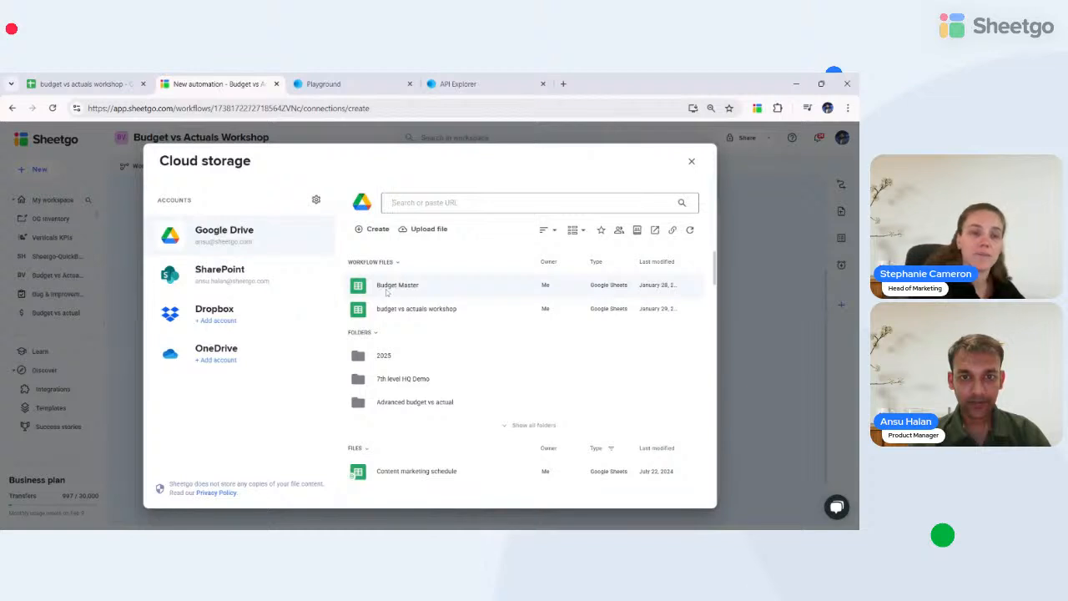
pyautogui.click(386, 288)
pyautogui.click(321, 397)
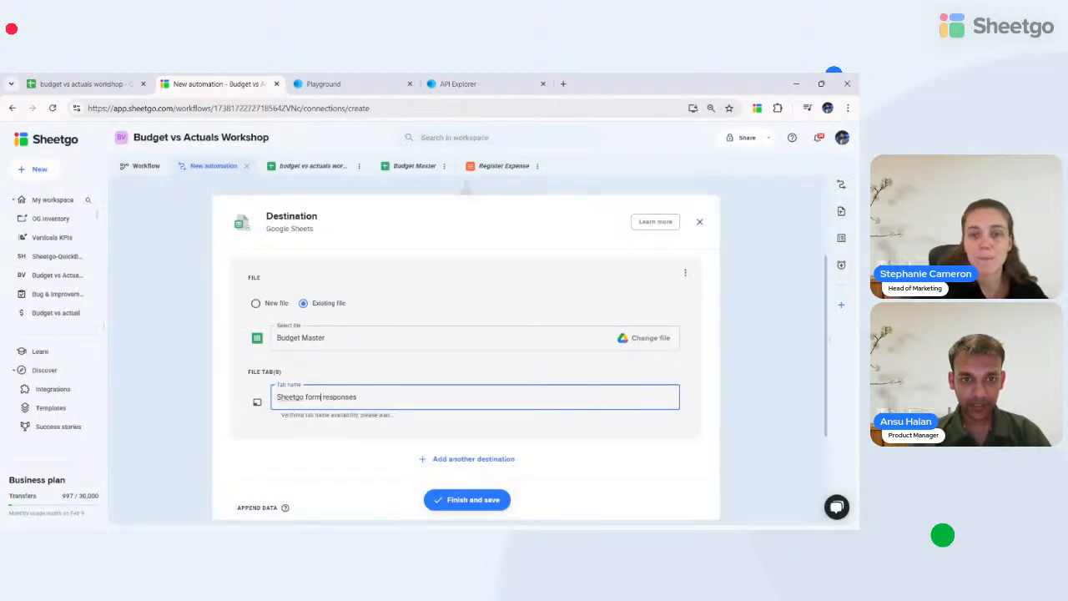
pyautogui.hotkey('ctrl', 'a')
pyautogui.write('Inco')
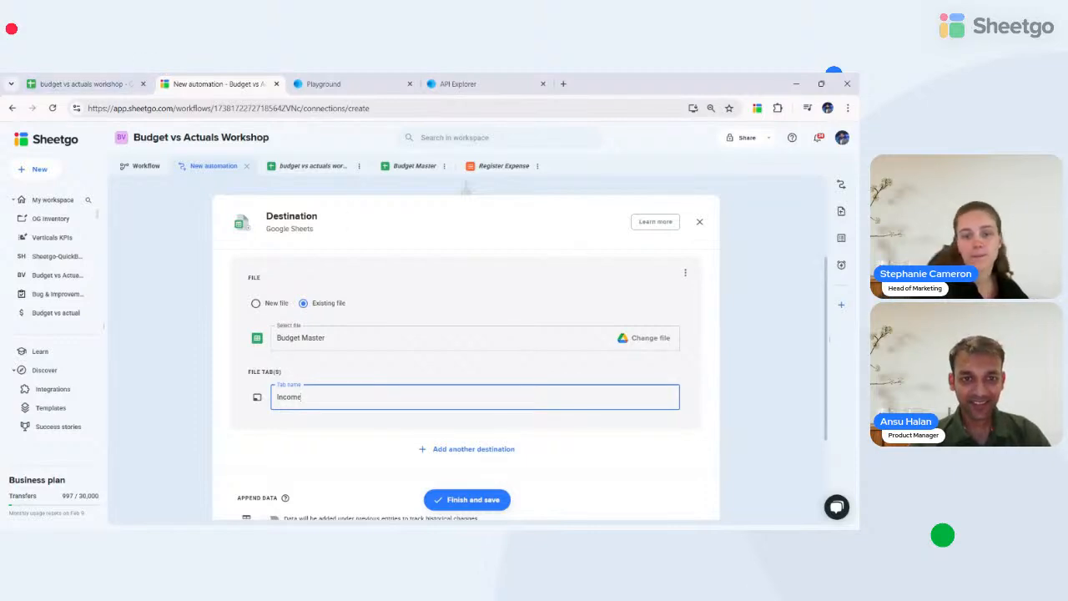
# - Change the destination file to budget vs actuals workshop and check its Income sheet name
pyautogui.click(322, 337)
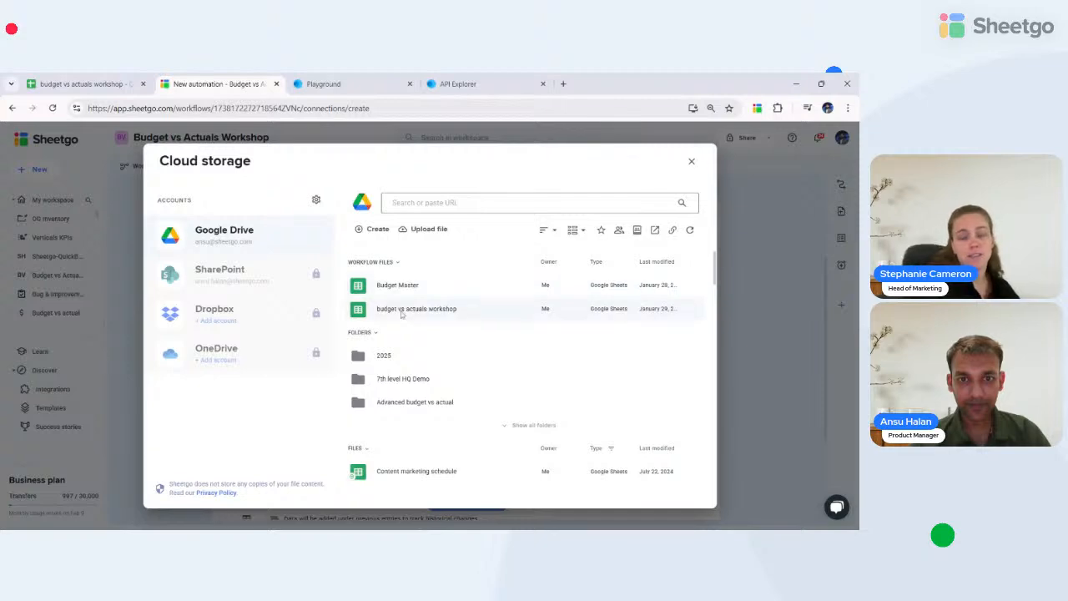
pyautogui.click(401, 309)
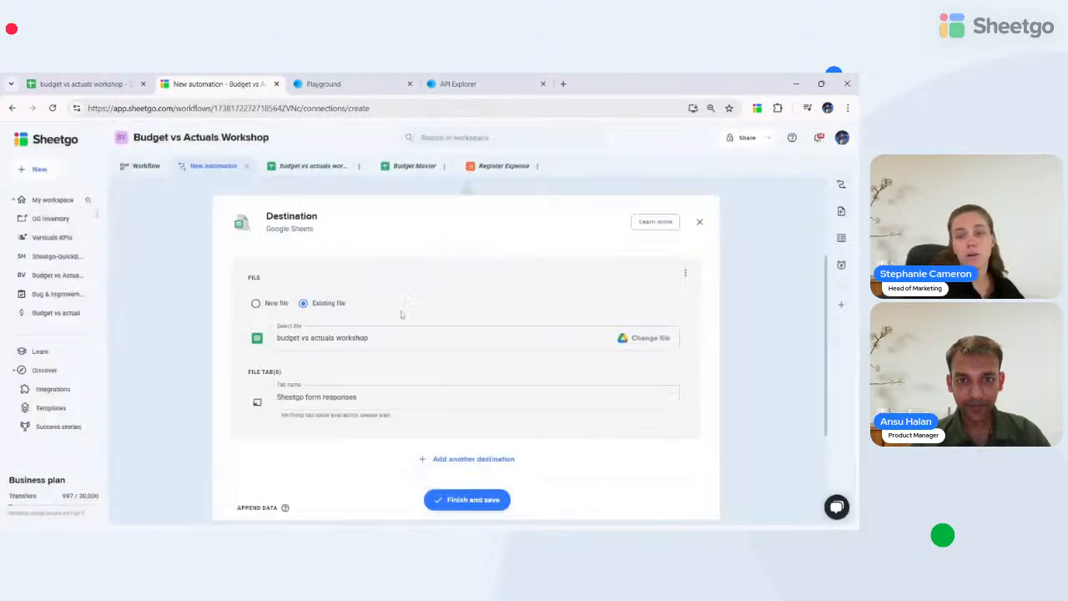
pyautogui.click(67, 77)
pyautogui.click(222, 77)
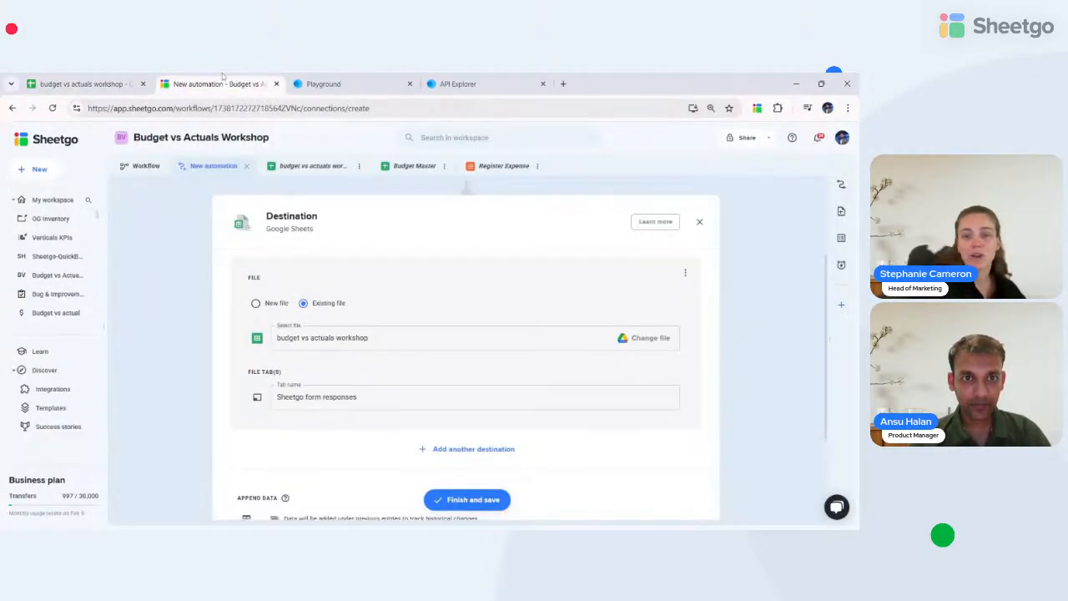
pyautogui.click(80, 83)
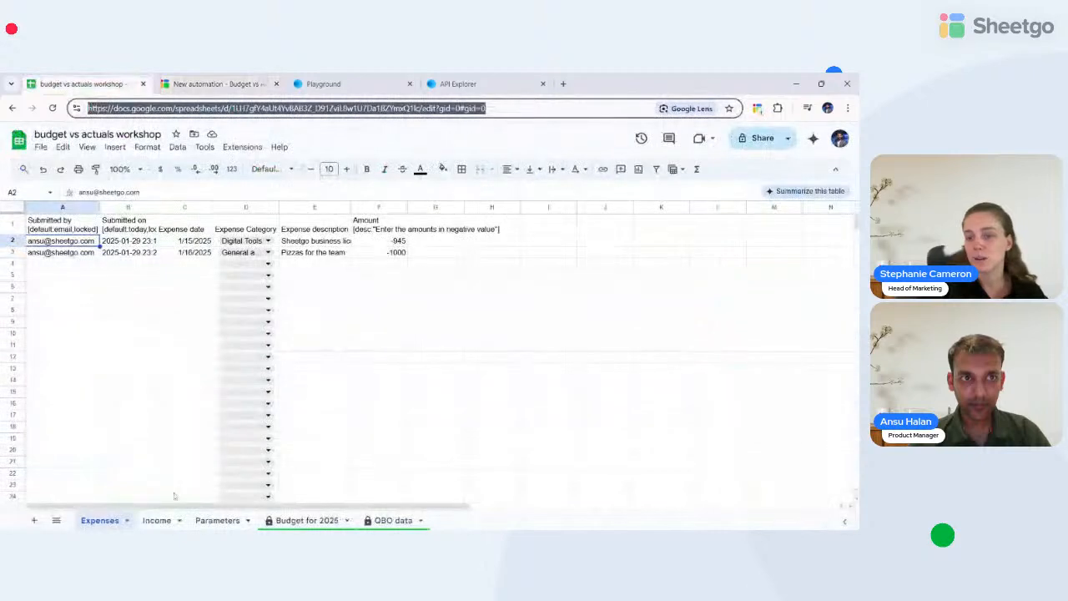
pyautogui.doubleClick(156, 521)
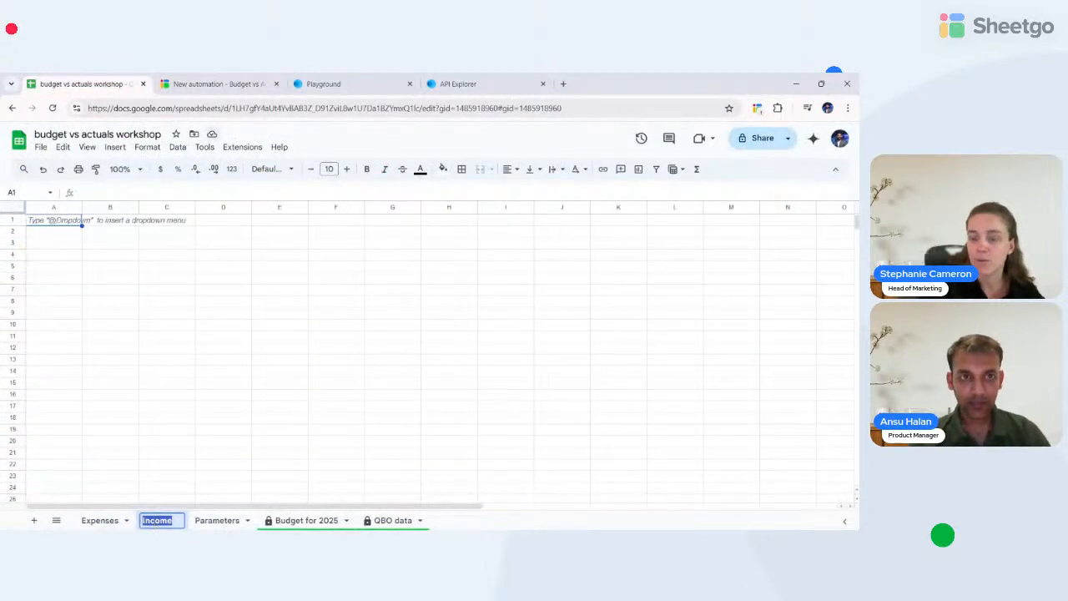
pyautogui.click(217, 84)
# - Set the destination tab name to Income
pyautogui.click(368, 399)
pyautogui.hotkey('ctrl', 'shift', 'Left')
pyautogui.hotkey('ctrl', 'shift', 'Left')
pyautogui.hotkey('ctrl', 'shift', 'Left')
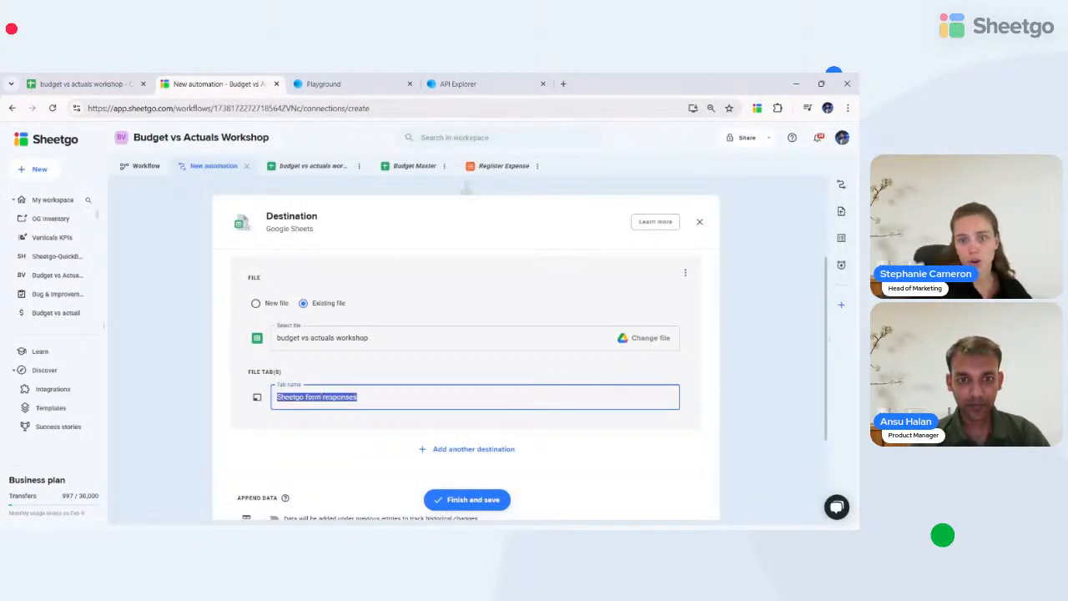
pyautogui.press('BackSpace')
pyautogui.write('Income')
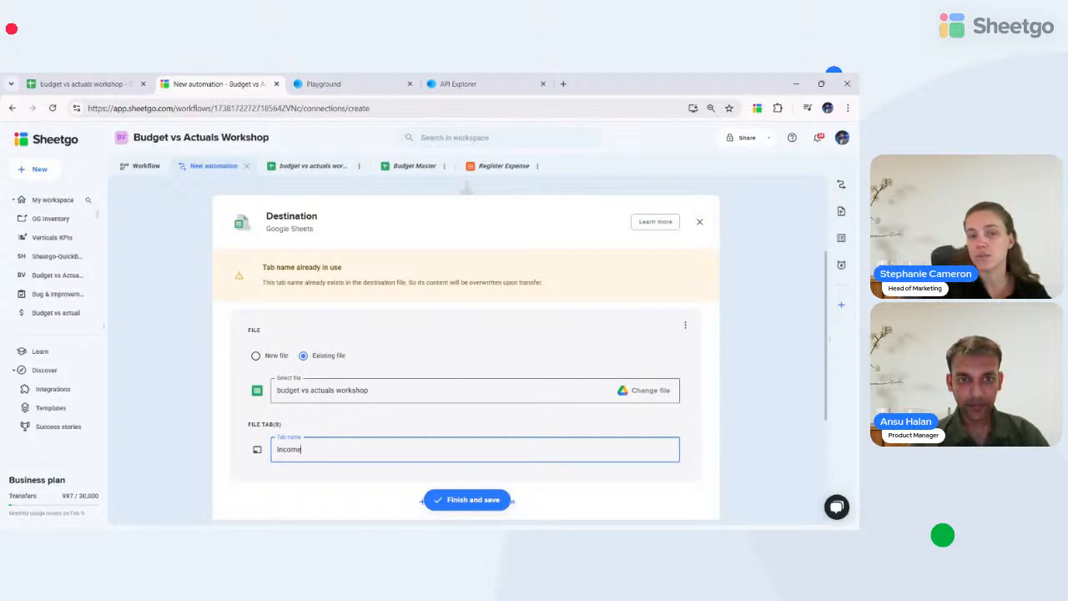
pyautogui.scroll(-1, 394, 416)
# - Remove the accidentally added New spreadsheet destination, keeping only Income
pyautogui.click(383, 463)
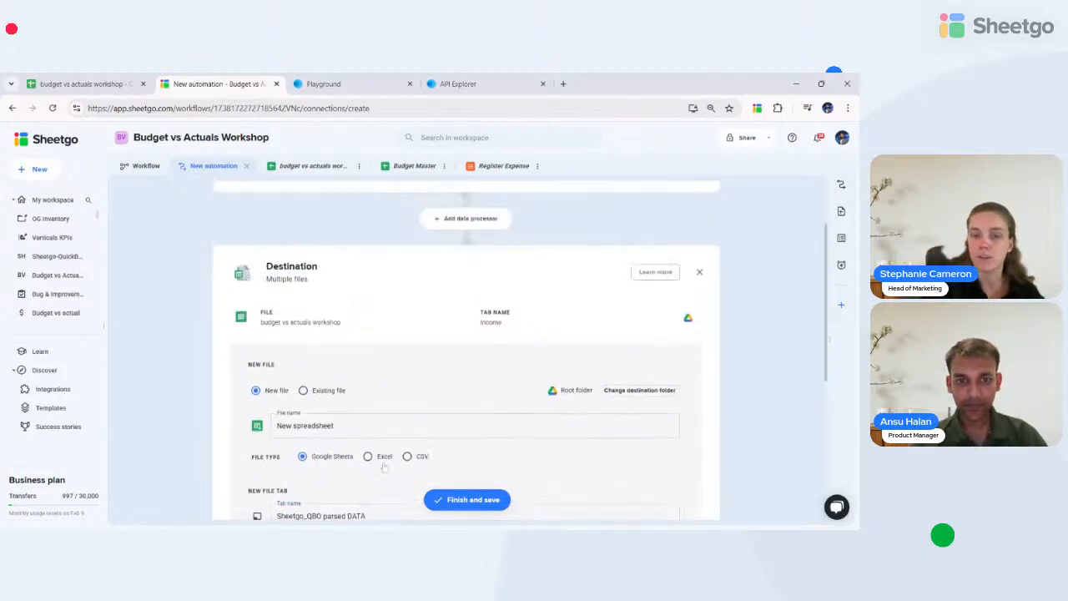
pyautogui.scroll(-2, 384, 467)
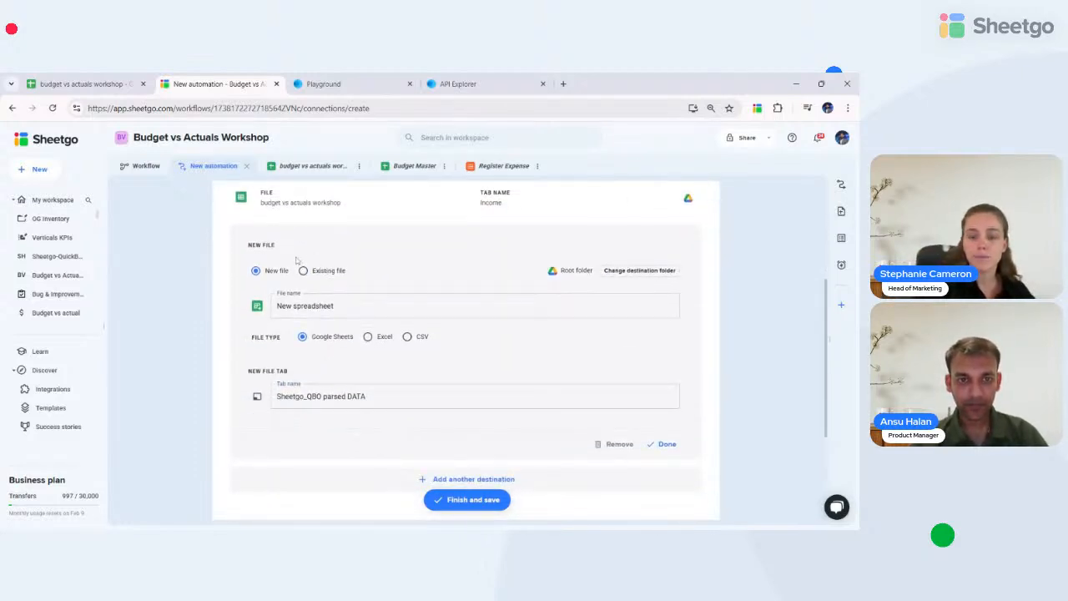
pyautogui.click(361, 203)
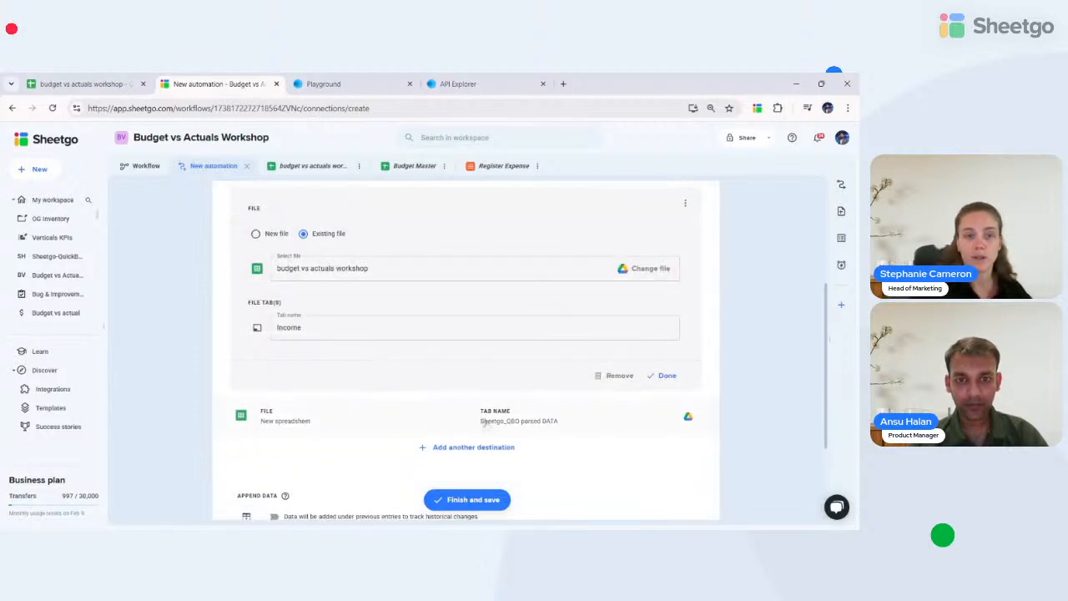
pyautogui.click(439, 415)
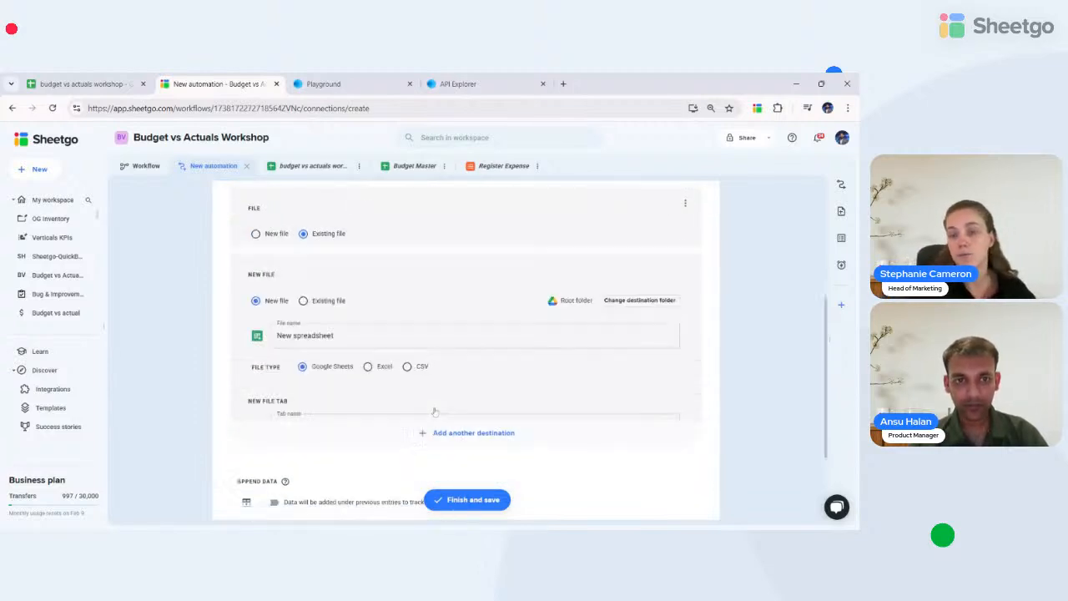
pyautogui.click(600, 409)
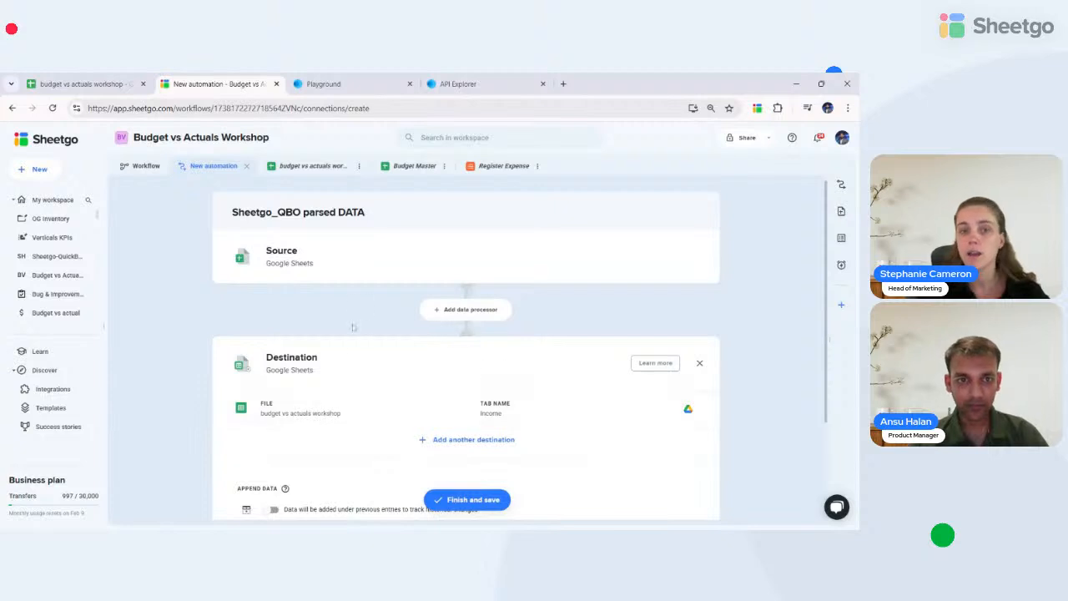
pyautogui.scroll(-1, 340, 431)
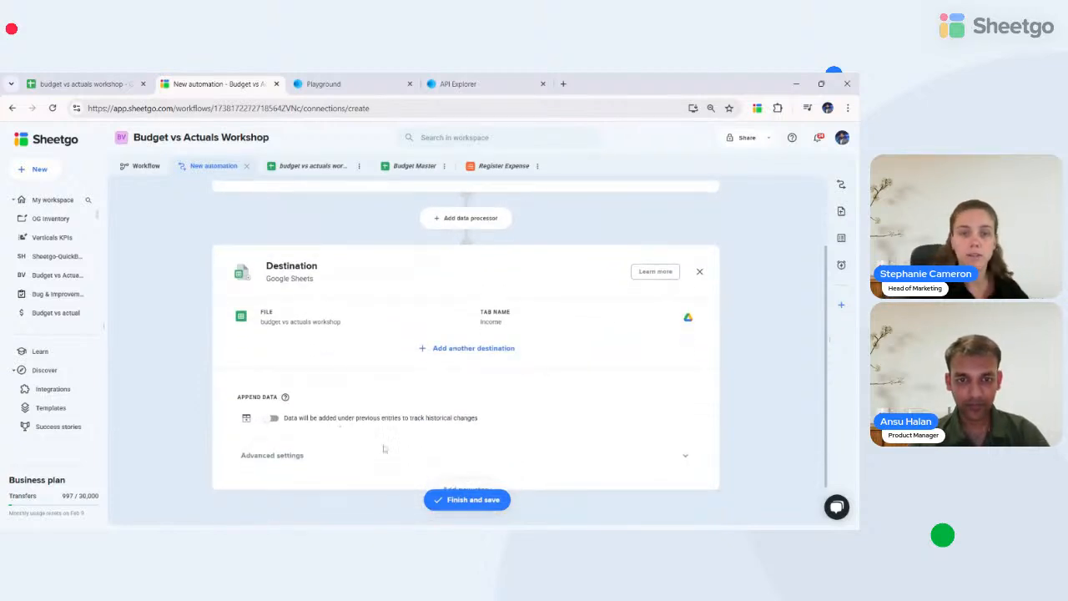
# - Finish and save the automation, then return to the budget vs actuals workshop spreadsheet
pyautogui.click(465, 500)
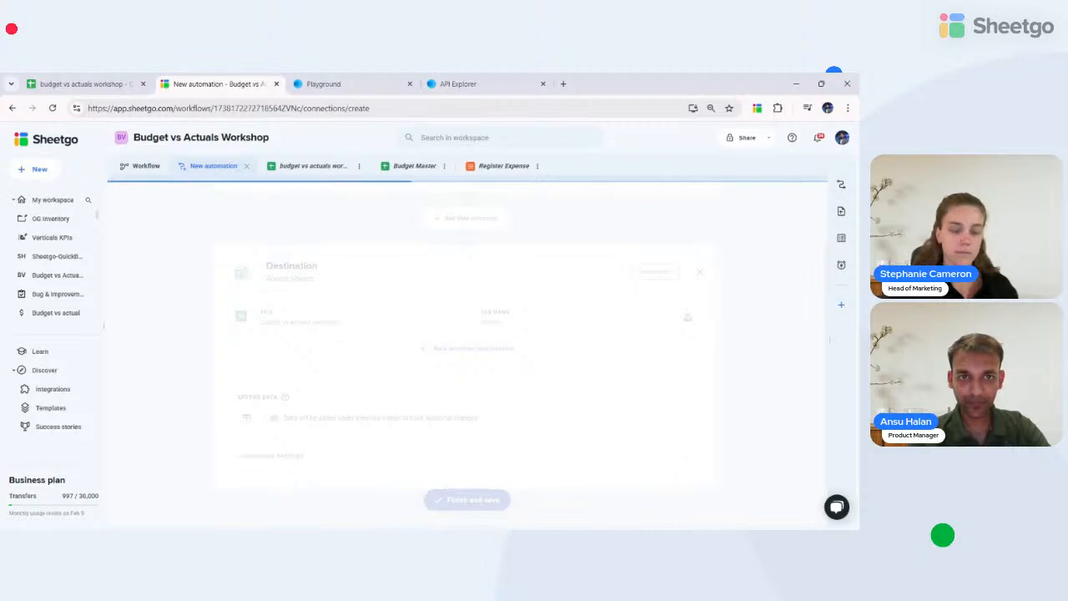
pyautogui.click(81, 77)
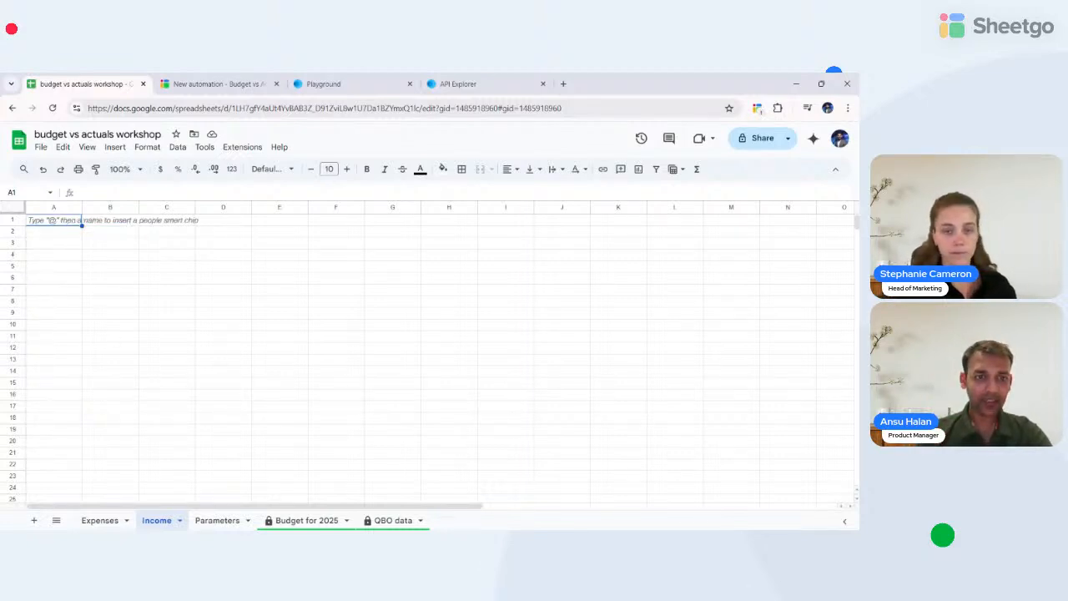
# - Add a new sheet named 'Budget vs Actuals', then go back to the Sheetgo page
pyautogui.click(35, 521)
pyautogui.doubleClick(212, 520)
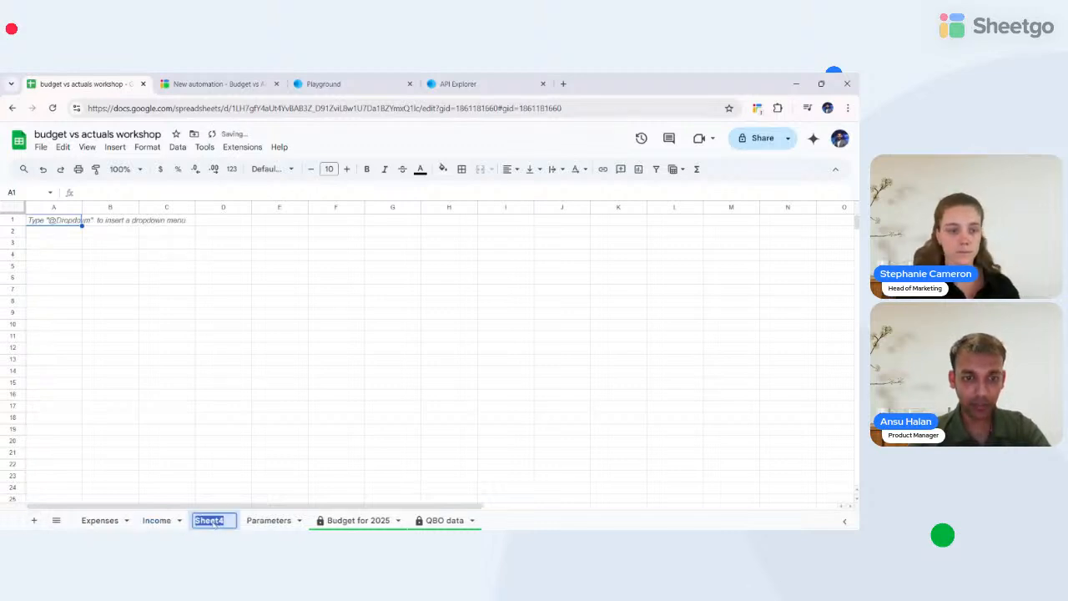
pyautogui.press('BackSpace')
pyautogui.write('Budget')
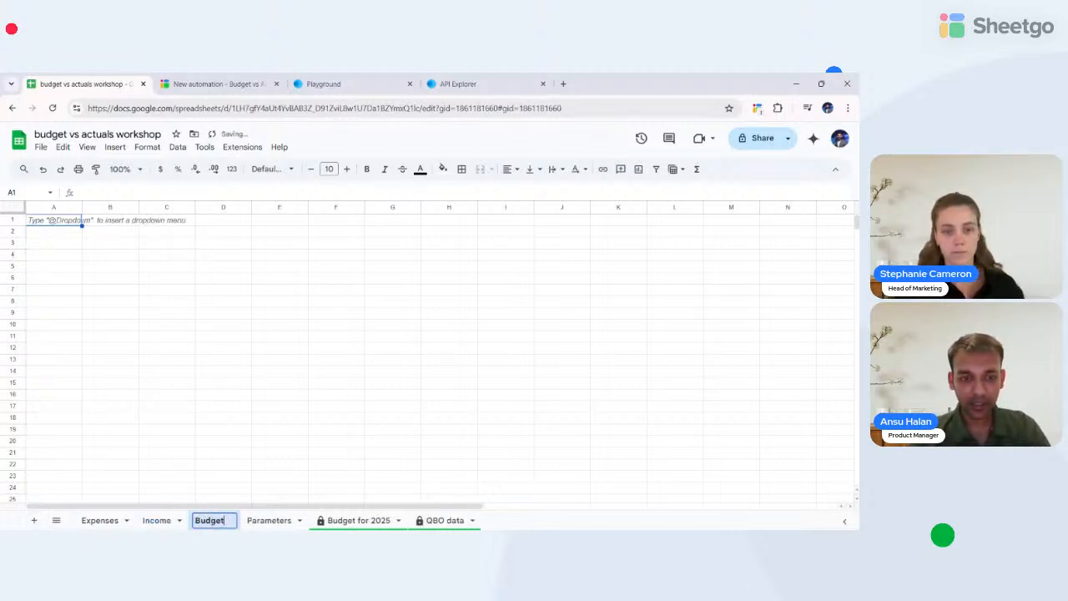
pyautogui.write(' vs Actuals')
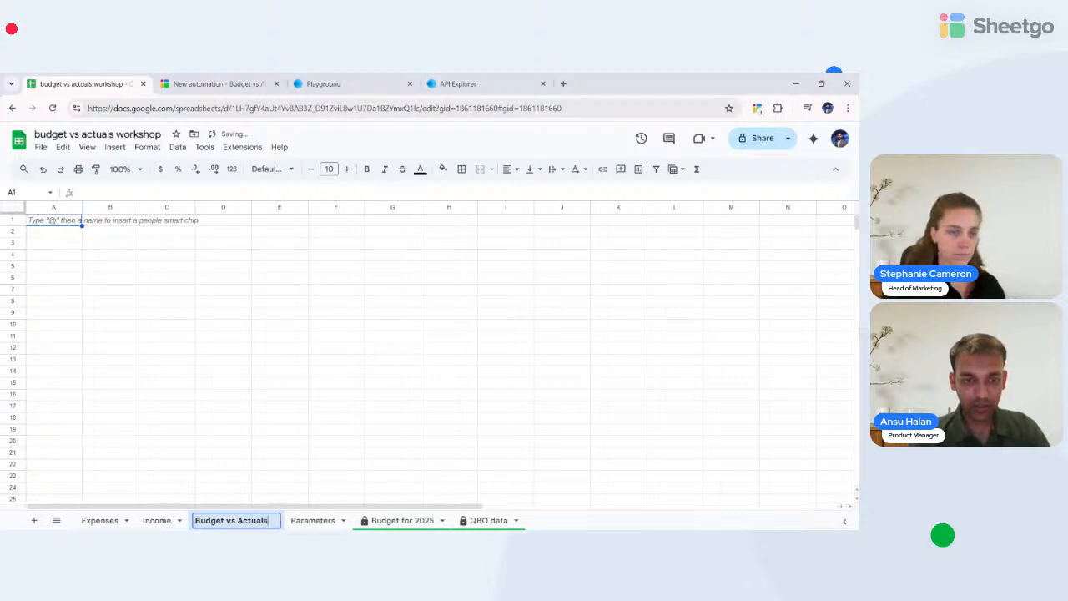
pyautogui.press('Return')
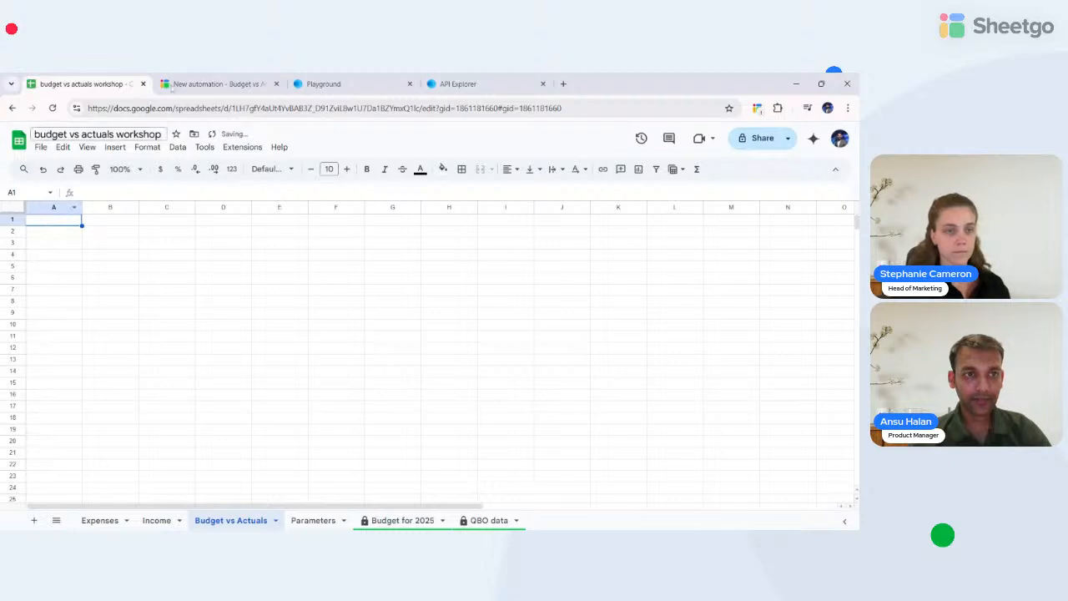
pyautogui.click(200, 77)
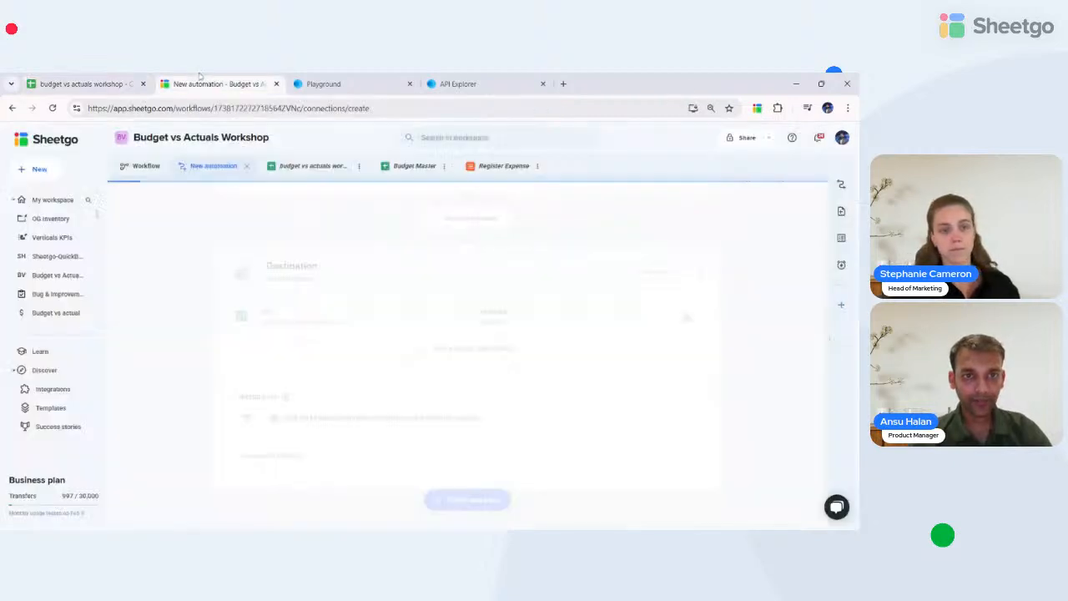
# - Open Budget Master in a new tab and copy the P&L 2024 row labels A1:A23
pyautogui.click(427, 167)
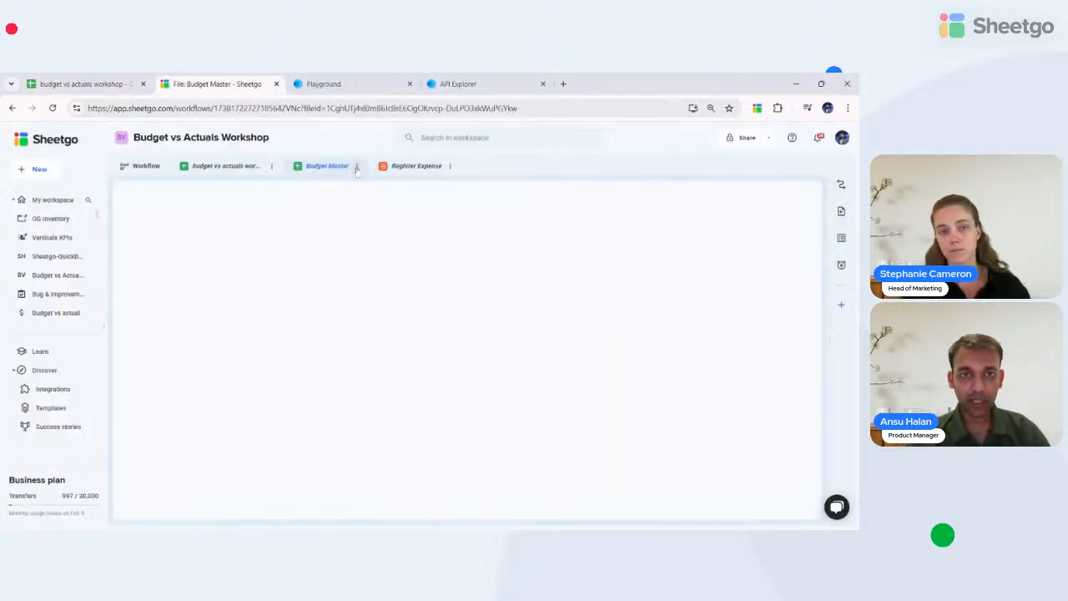
pyautogui.click(356, 168)
pyautogui.click(375, 170)
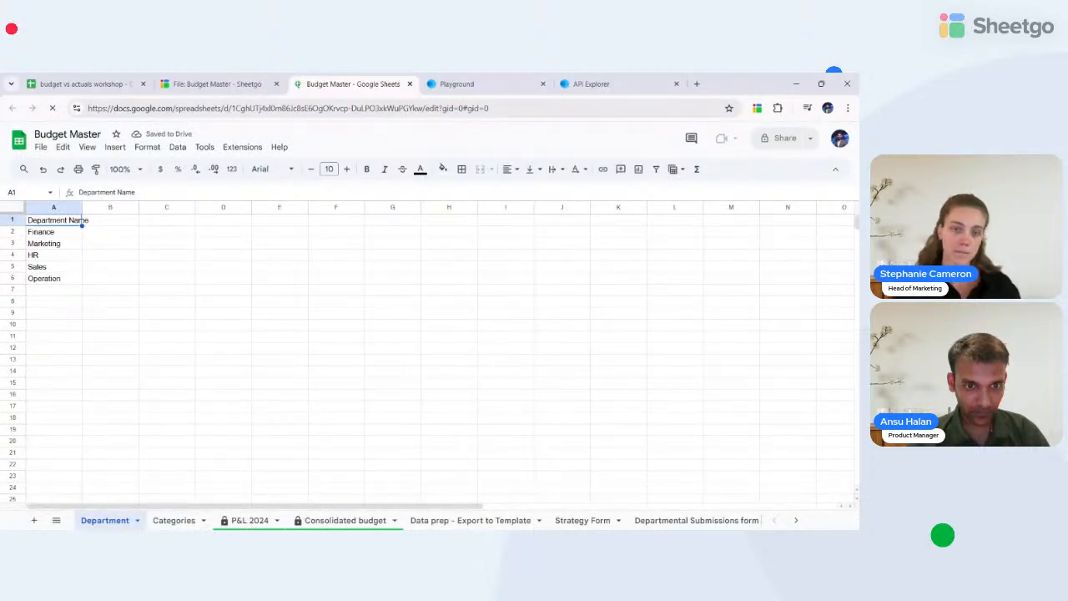
pyautogui.click(248, 521)
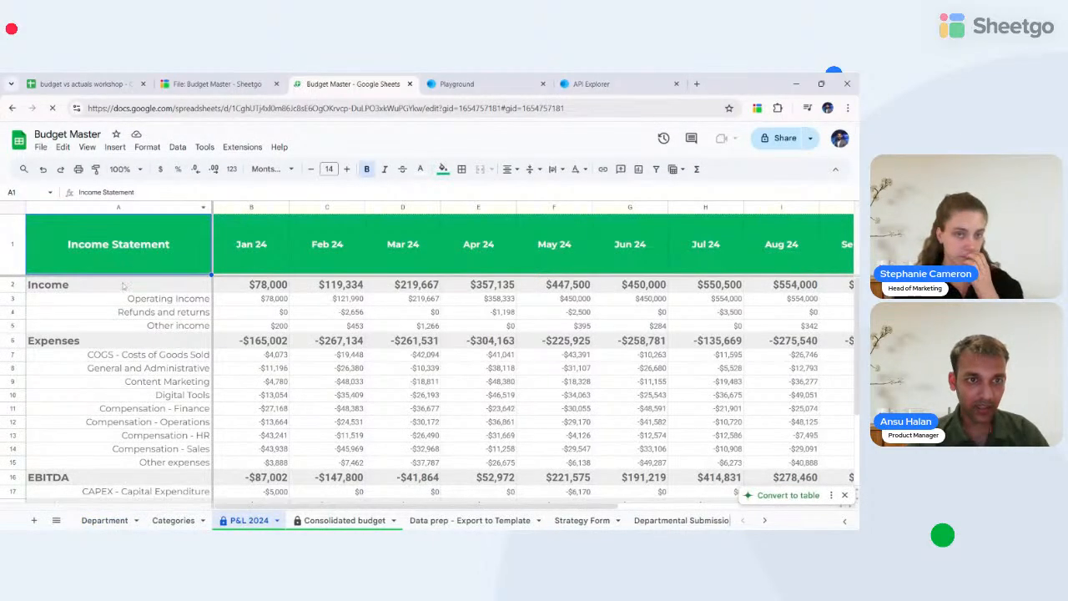
pyautogui.click(129, 244)
pyautogui.hotkey('shift', 'Down')
pyautogui.hotkey('shift', 'Down')
pyautogui.hotkey('shift', 'Down')
pyautogui.hotkey('shift', 'Down')
pyautogui.hotkey('shift', 'Down')
pyautogui.hotkey('shift', 'Down')
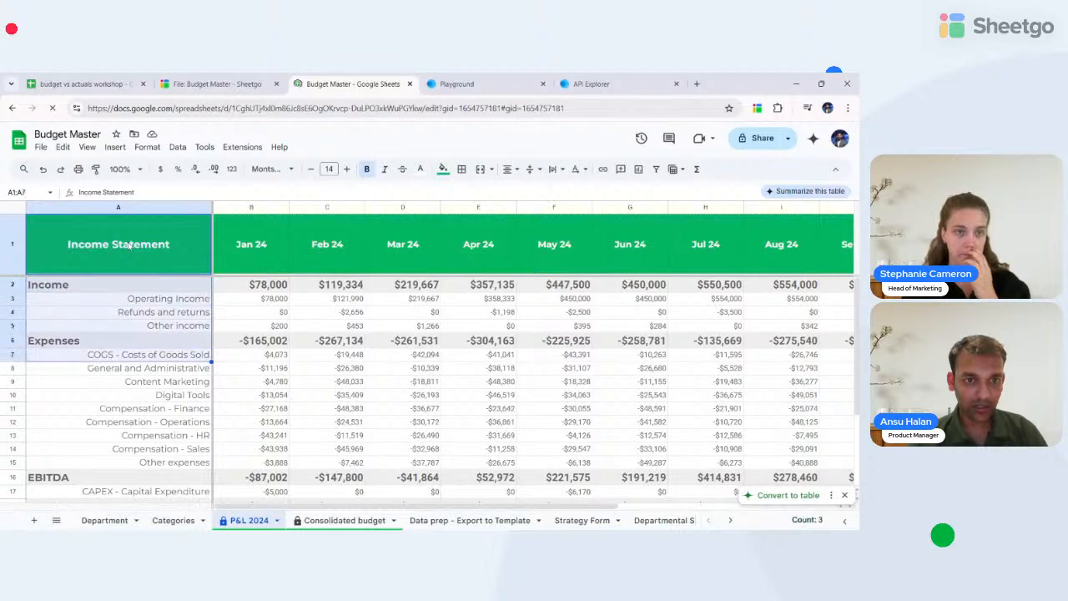
pyautogui.hotkey('shift', 'Down')
pyautogui.hotkey('shift', 'Down')
pyautogui.hotkey('shift', 'Down')
pyautogui.hotkey('shift', 'Down')
pyautogui.hotkey('shift', 'Down')
pyautogui.hotkey('shift', 'Down')
pyautogui.hotkey('shift', 'Down')
pyautogui.hotkey('shift', 'Down')
pyautogui.hotkey('shift', 'Down')
pyautogui.hotkey('shift', 'Down')
pyautogui.hotkey('shift', 'Down')
pyautogui.hotkey('shift', 'Down')
pyautogui.hotkey('shift', 'Down')
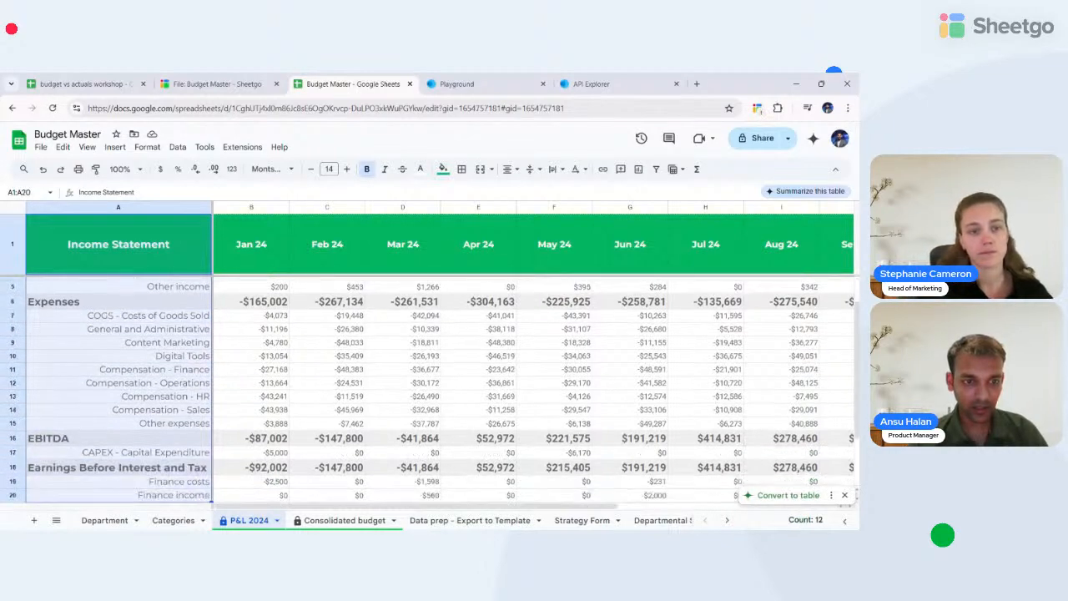
pyautogui.hotkey('shift', 'Down')
pyautogui.hotkey('shift', 'Down')
pyautogui.hotkey('shift', 'Down')
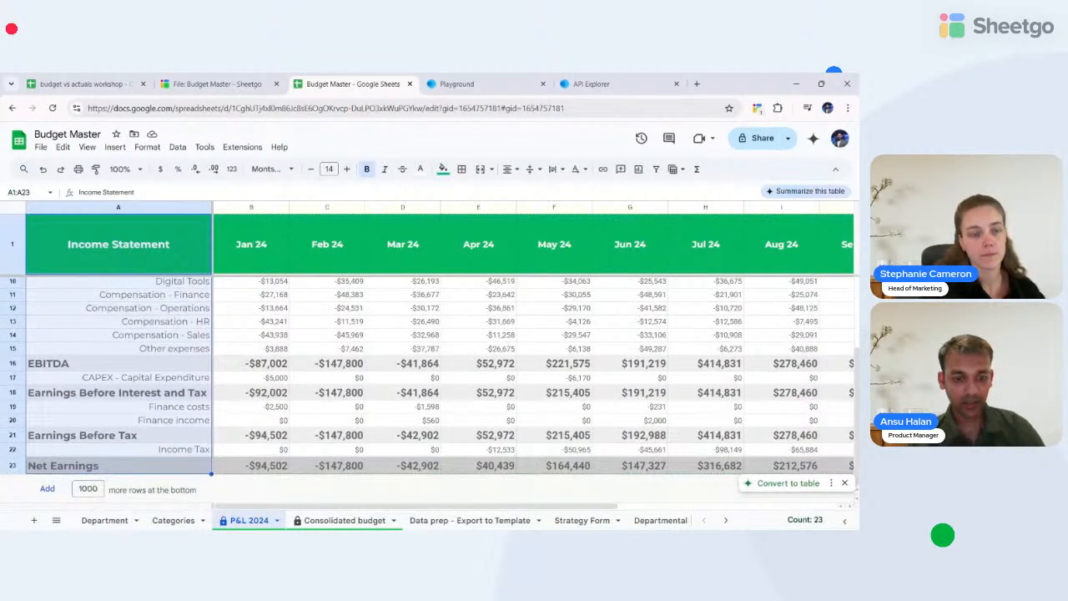
pyautogui.hotkey('ctrl', 'c')
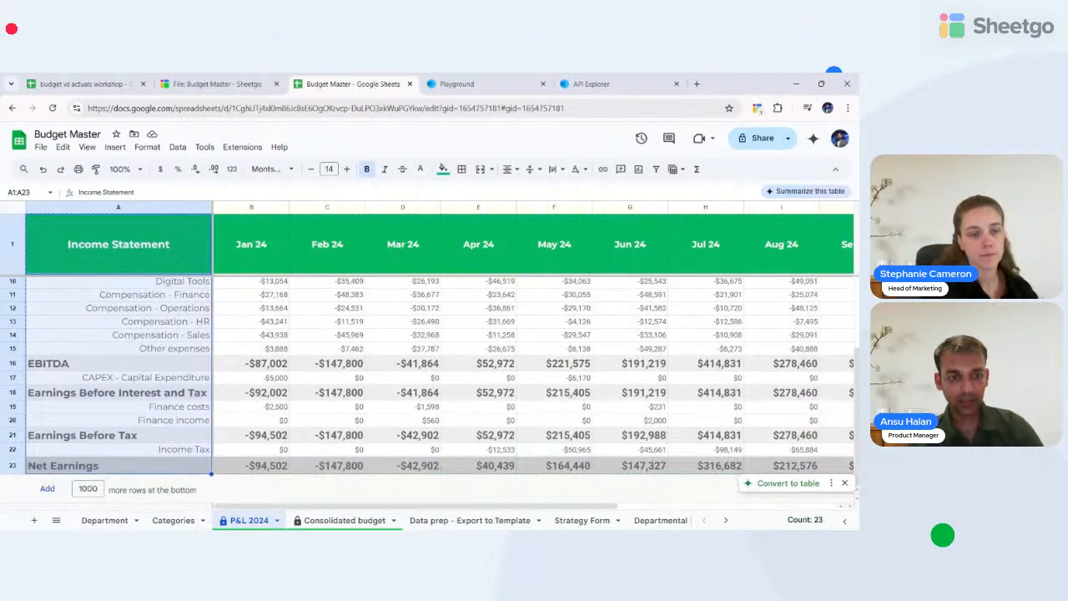
# - Paste the labels into Budget vs Actuals column A, autofit it, and clear A1's title
pyautogui.click(96, 76)
pyautogui.hotkey('ctrl', 'v')
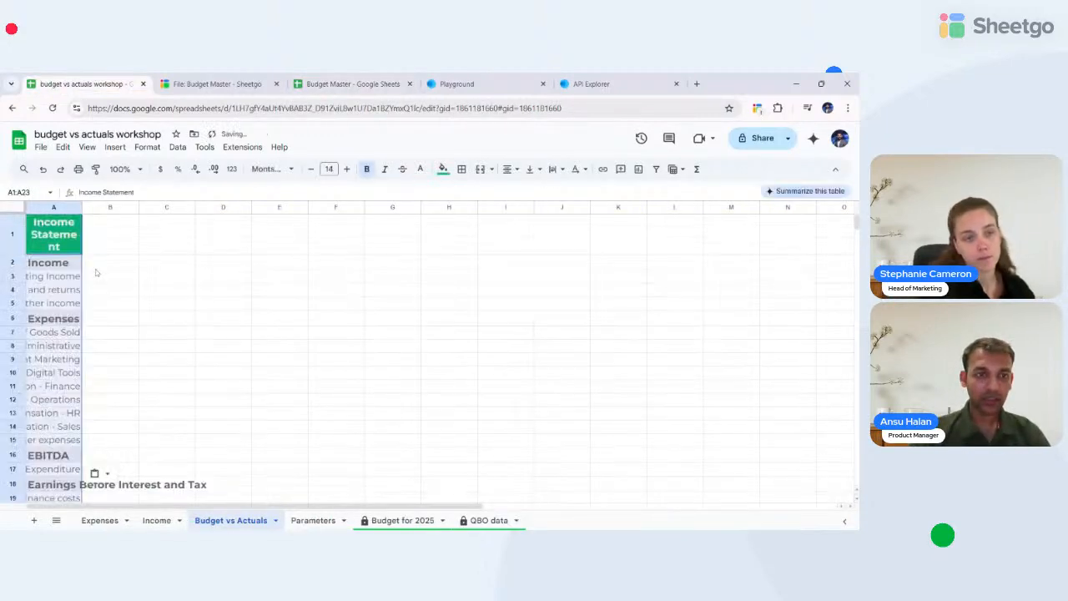
pyautogui.doubleClick(82, 207)
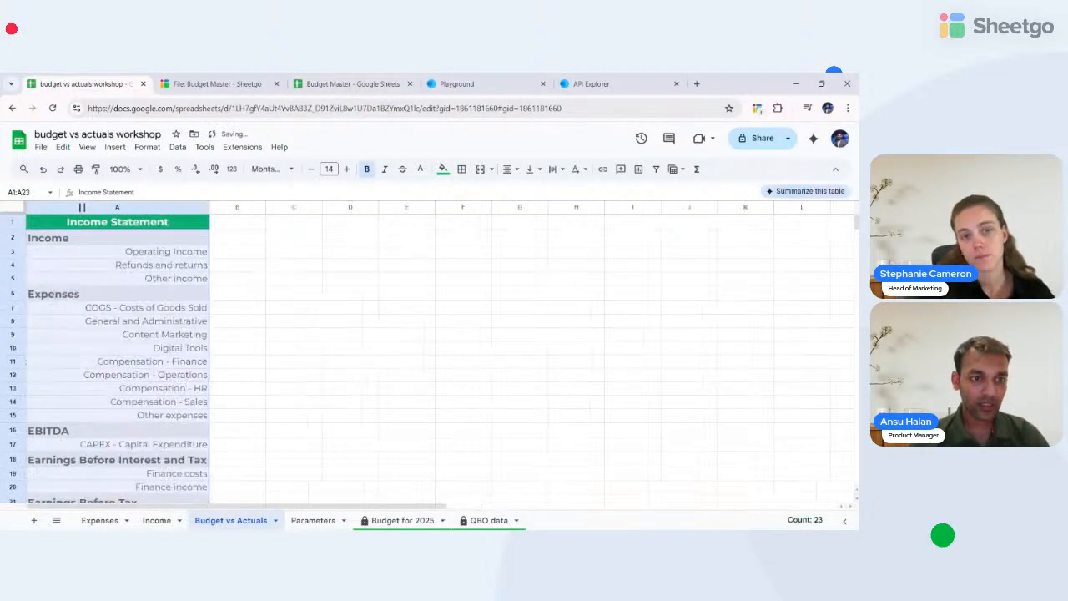
pyautogui.doubleClick(108, 224)
pyautogui.hotkey('ctrl', 'a')
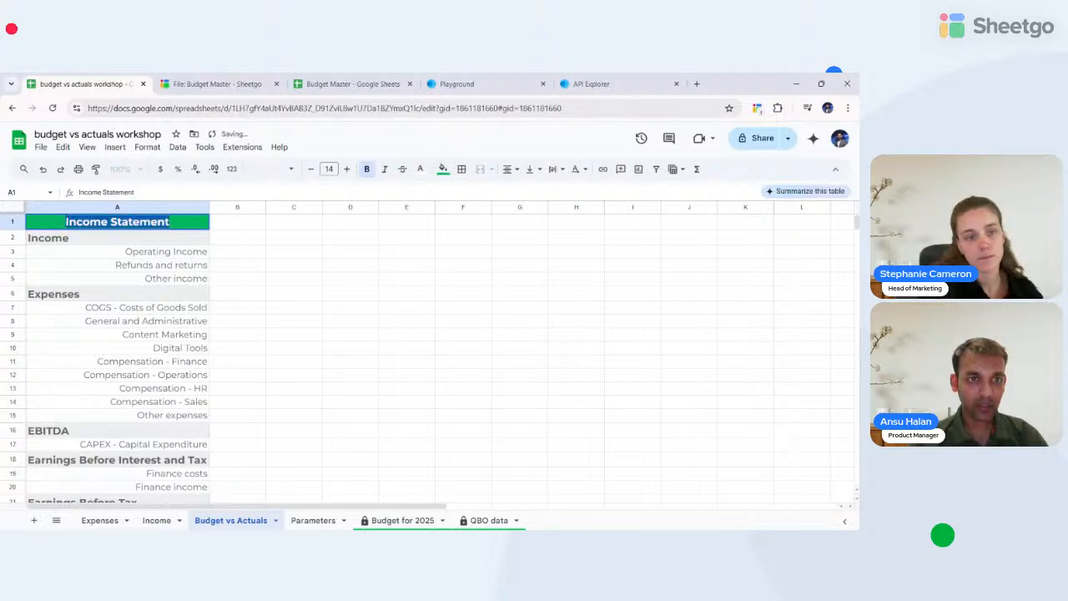
pyautogui.press('BackSpace')
# - Title A1 'Budget vs Actuals' and enter Jan-25 in cells B1 and C1
pyautogui.write('Budget Vs')
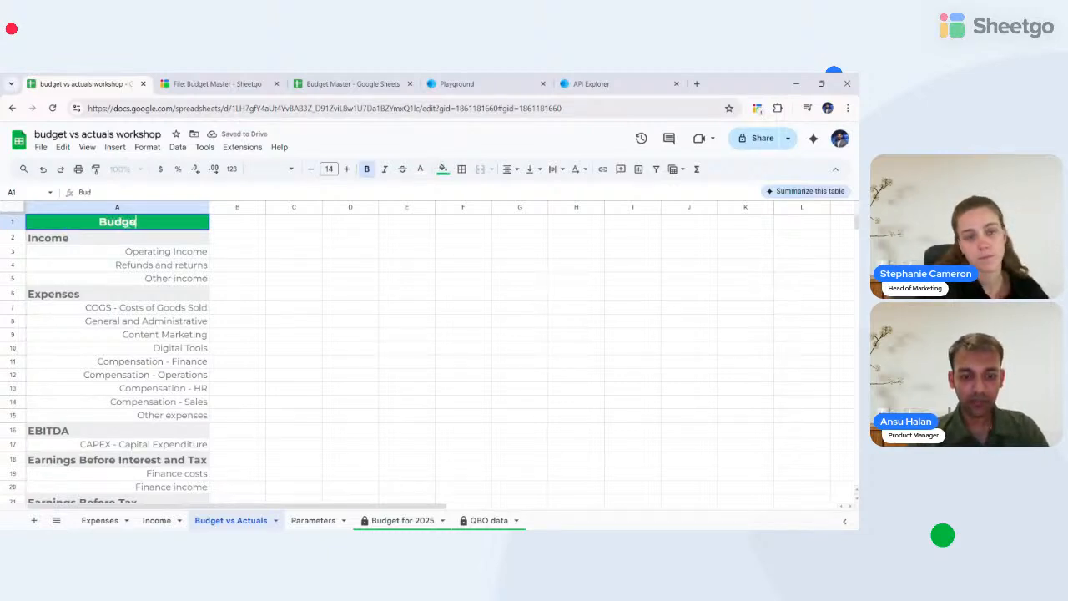
pyautogui.press('BackSpace')
pyautogui.press('BackSpace')
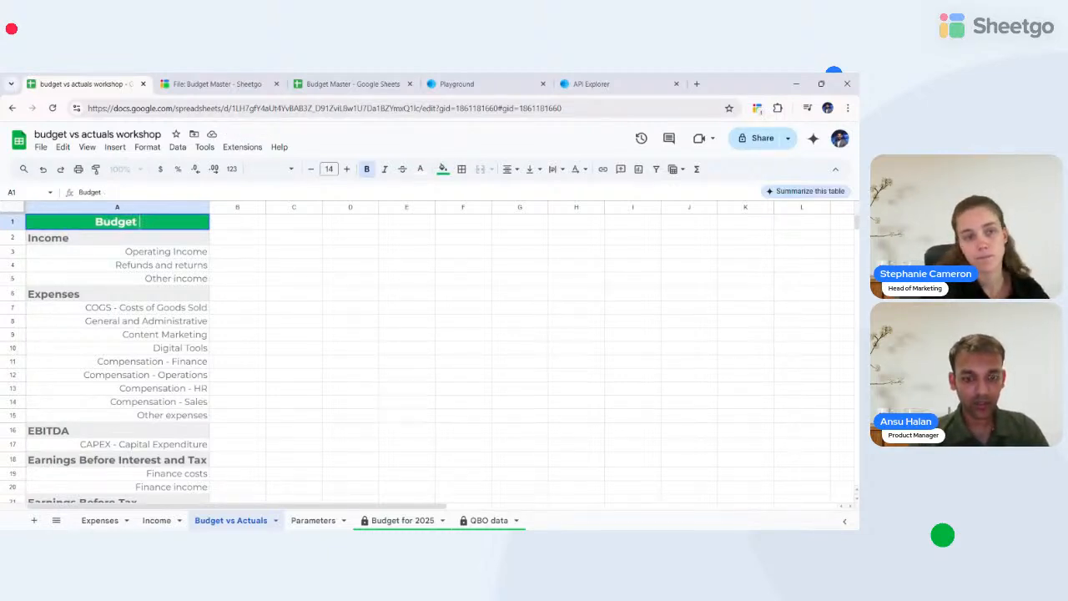
pyautogui.write('vs Actuals')
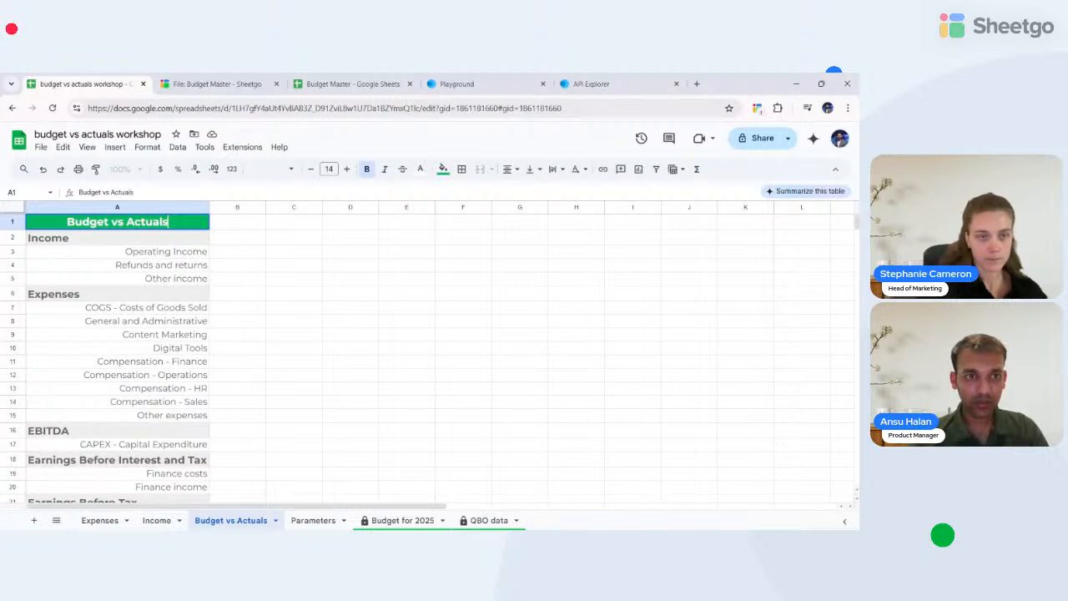
pyautogui.press('Return')
pyautogui.press('Up')
pyautogui.press('Right')
pyautogui.write('Jan')
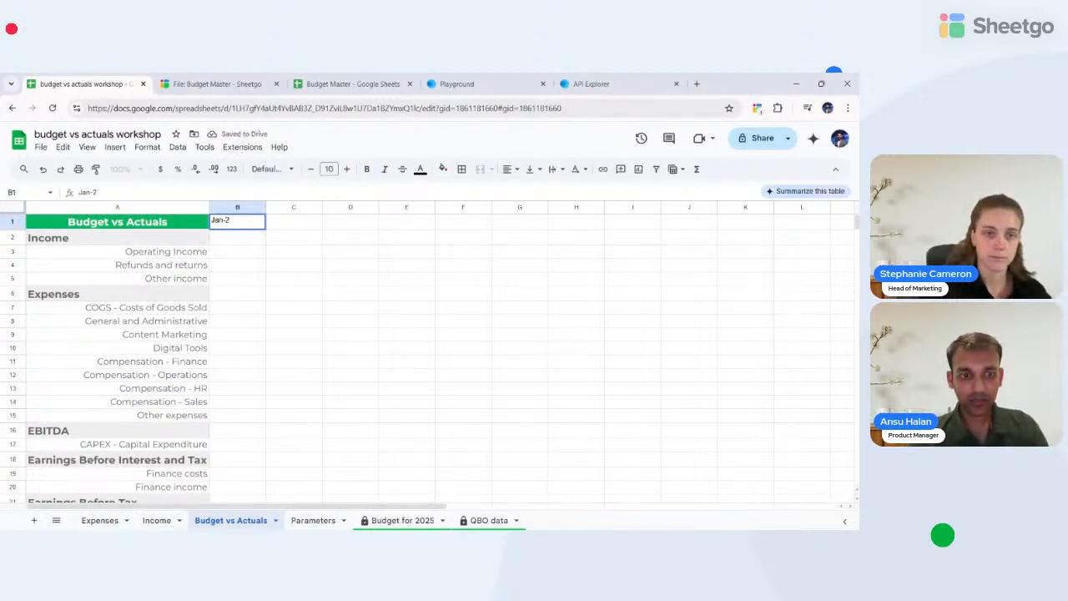
pyautogui.press('Return')
pyautogui.press('Up')
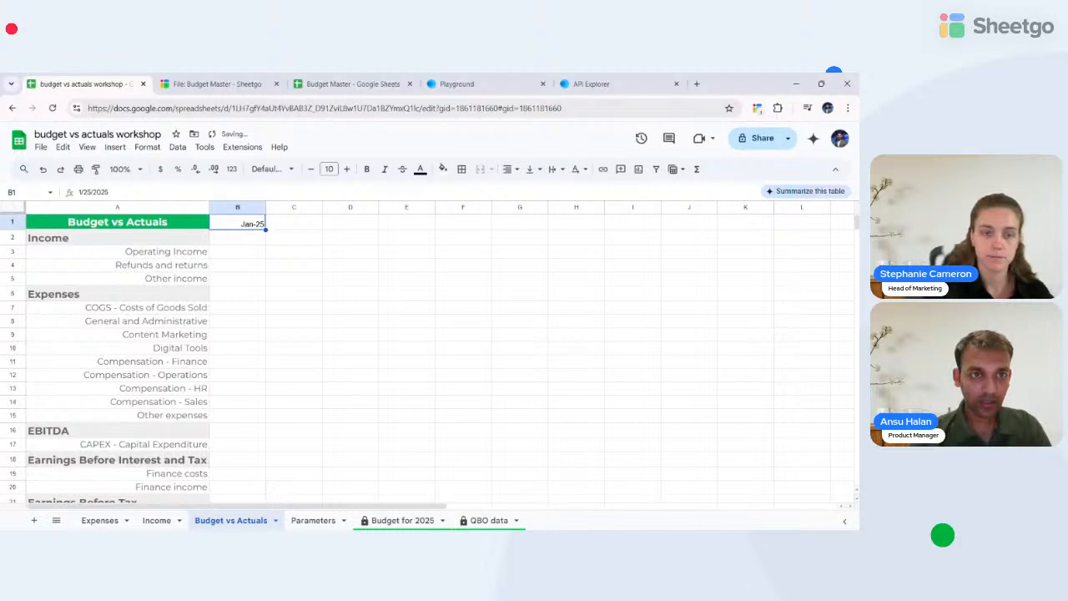
pyautogui.press('Right')
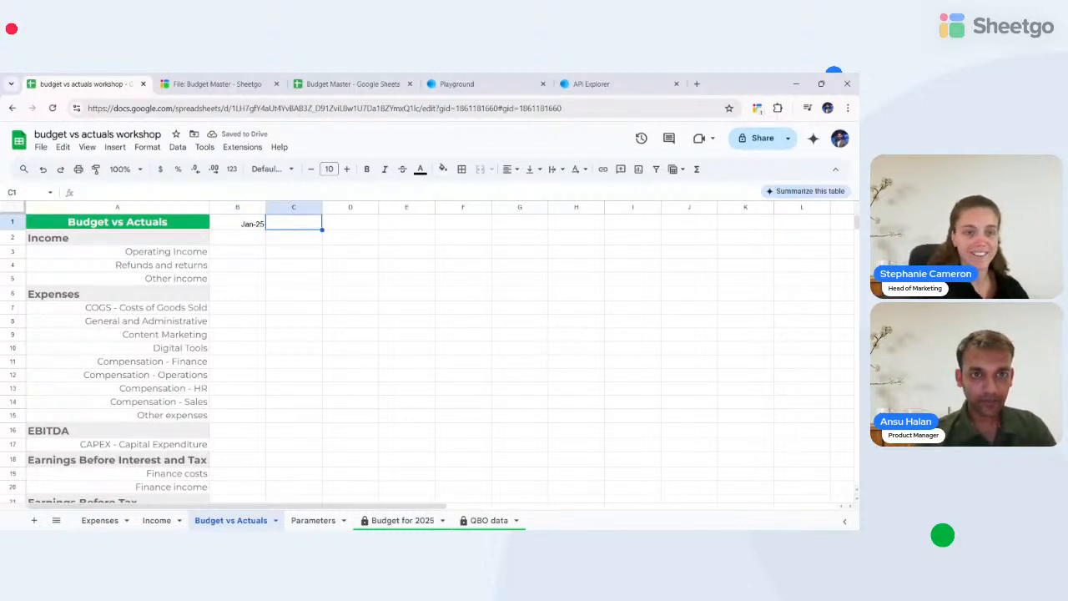
pyautogui.press('Left')
pyautogui.press('Right')
pyautogui.write('Jan')
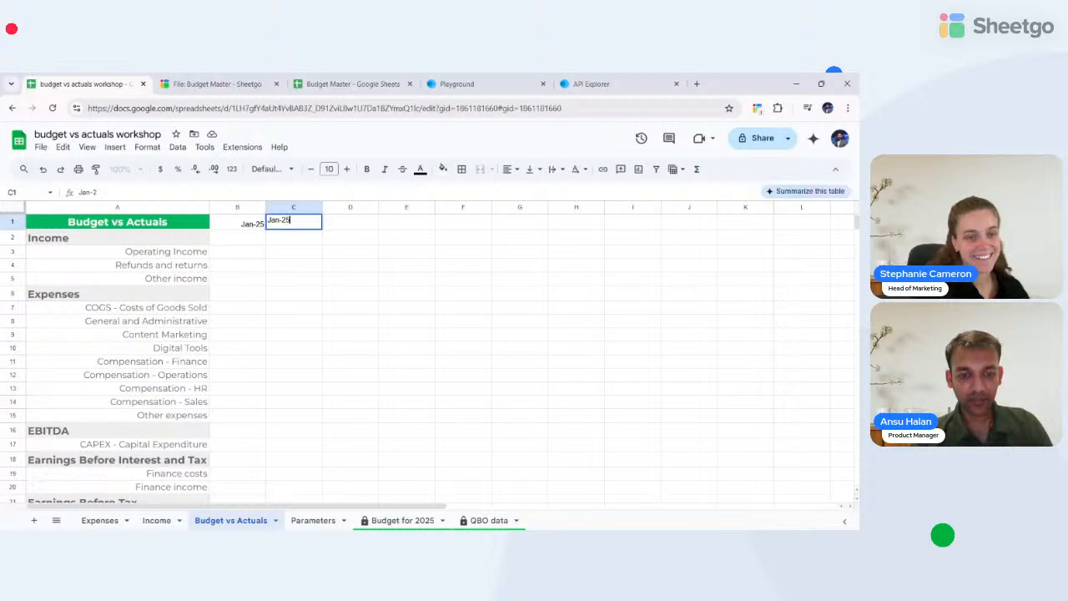
pyautogui.press('Return')
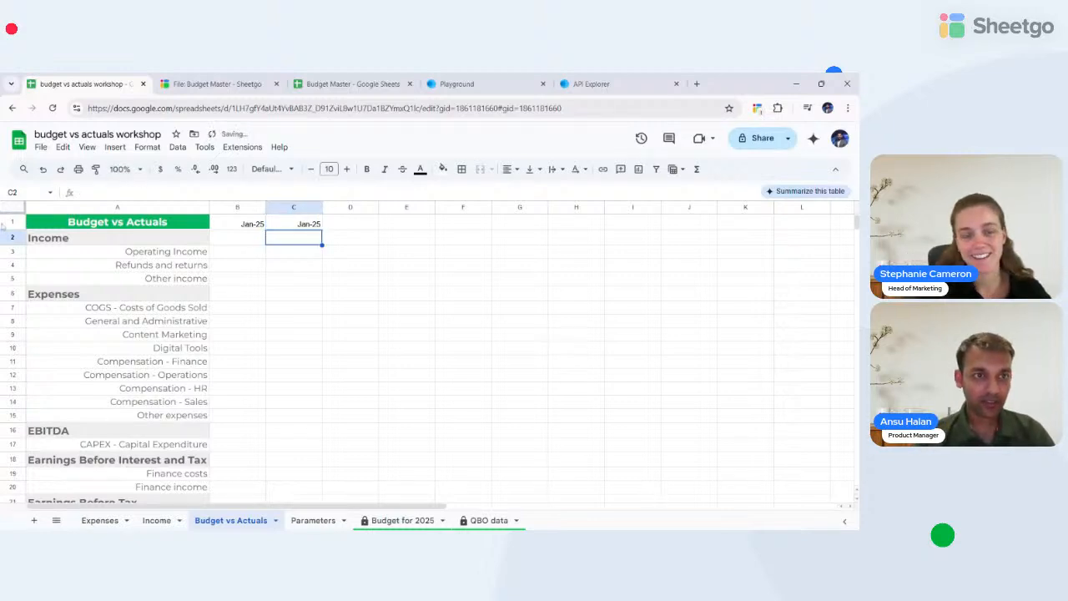
# - Insert a row above the dates and head B1:C1 with Budget and Actuals
pyautogui.click(8, 222)
pyautogui.rightClick(8, 222)
pyautogui.click(48, 315)
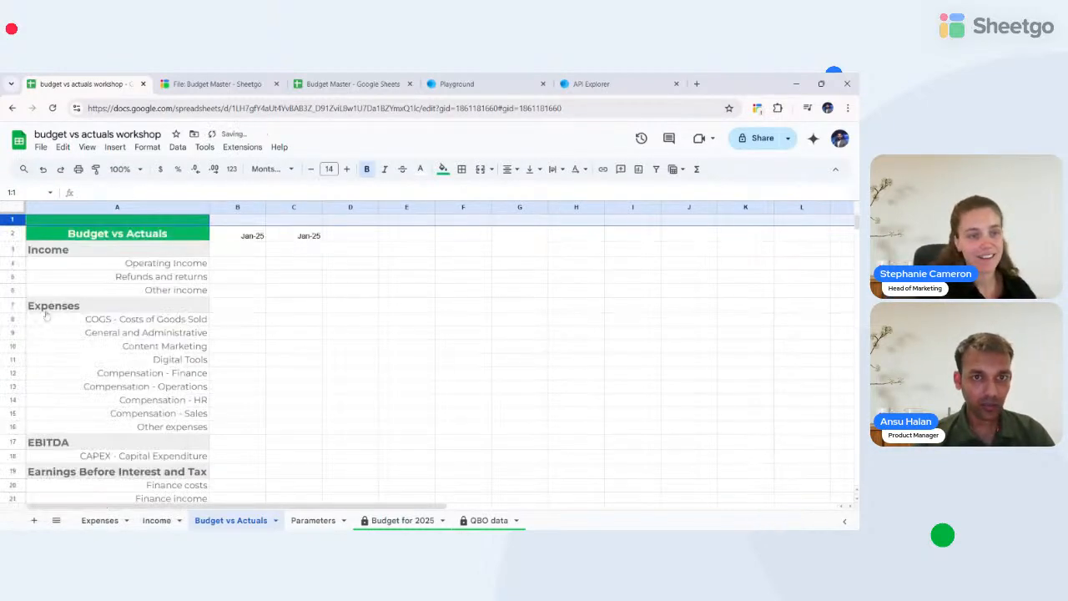
pyautogui.click(234, 237)
pyautogui.hotkey('shift', 'Right')
pyautogui.hotkey('ctrl', 'c')
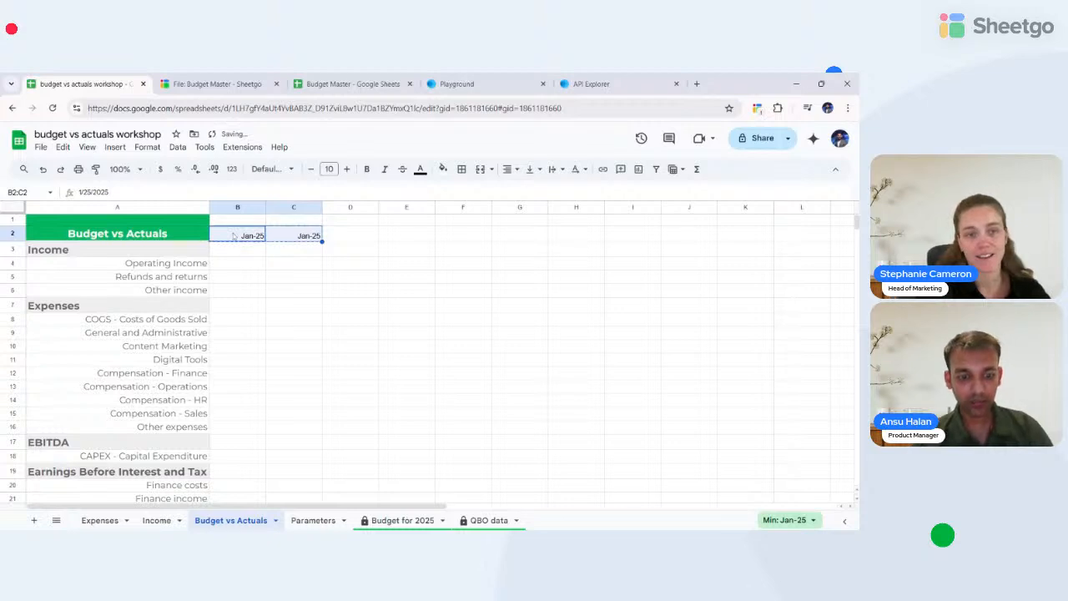
pyautogui.press('Up')
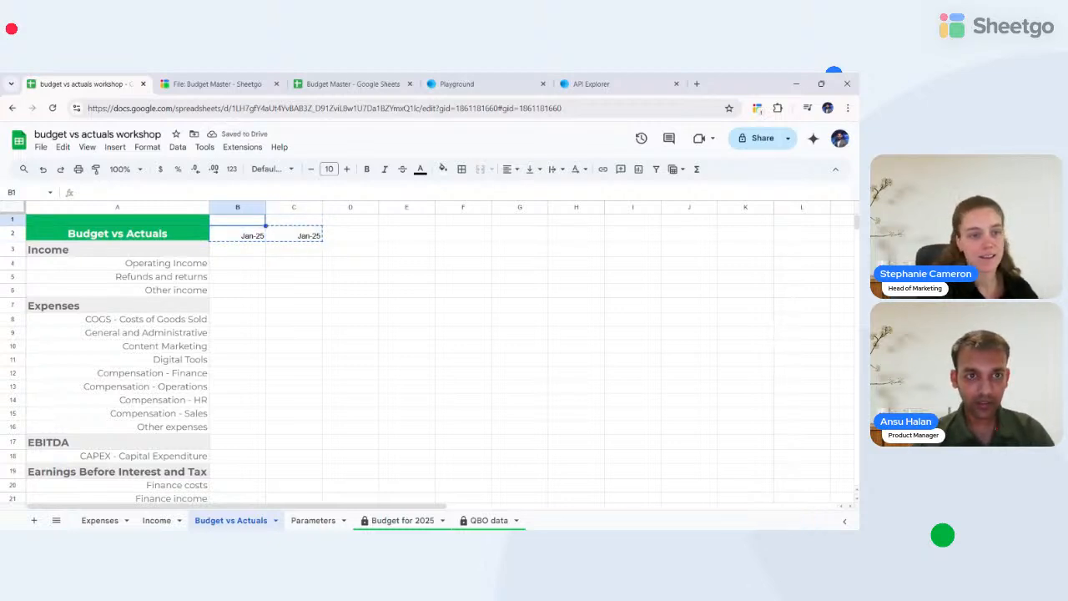
pyautogui.write('Bud')
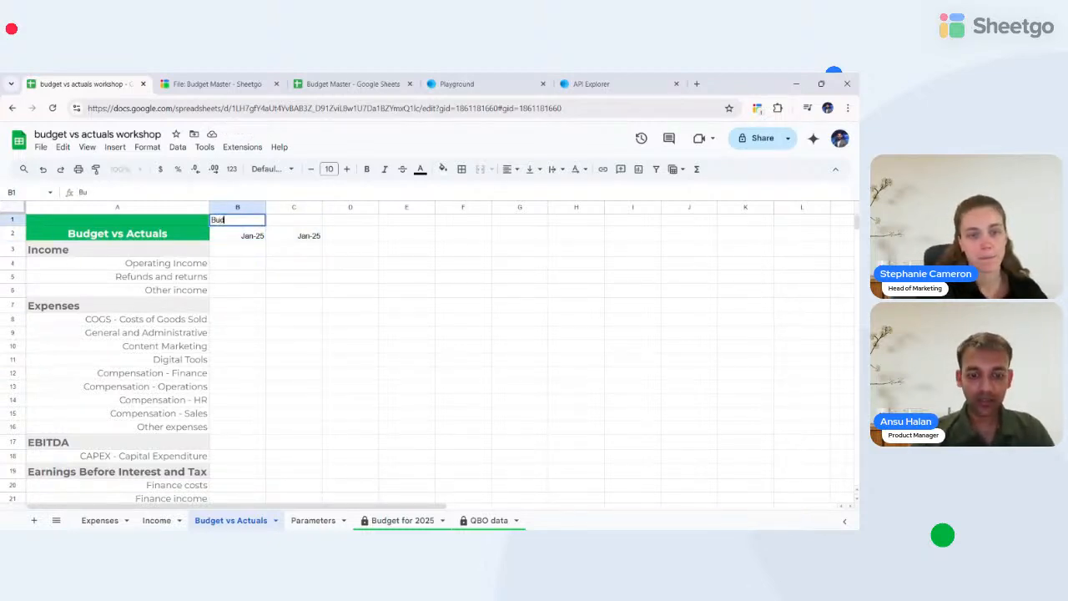
pyautogui.write('get')
pyautogui.press('Tab')
pyautogui.write('Ad')
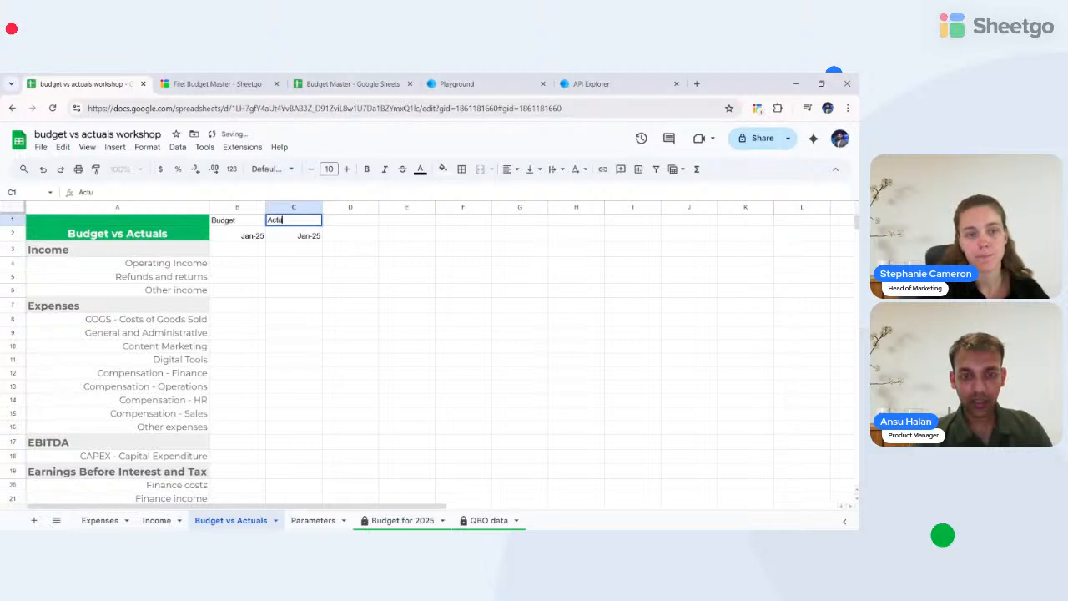
pyautogui.press('Tab')
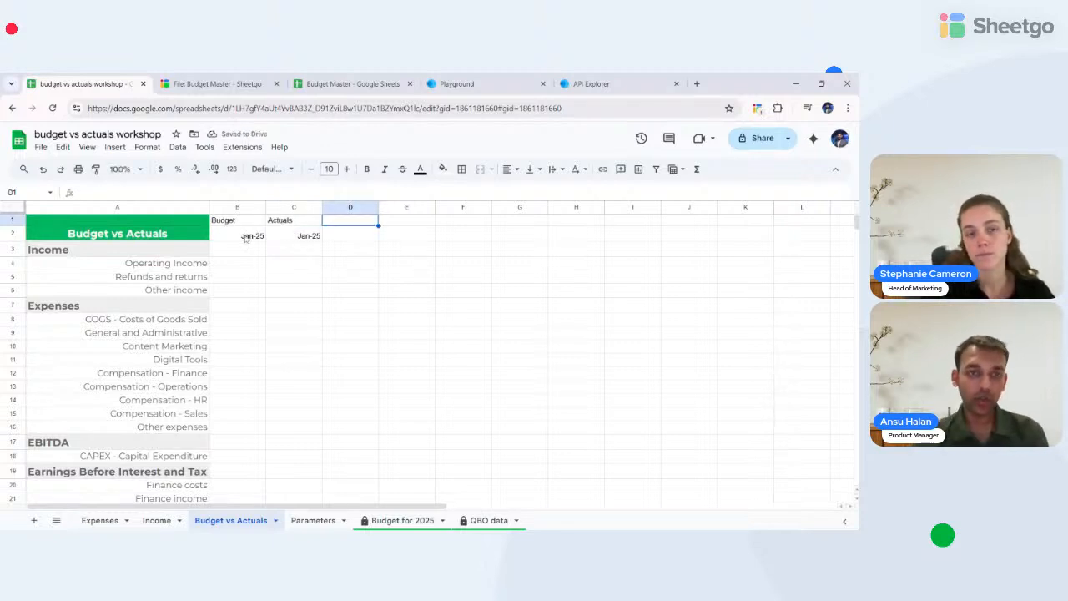
pyautogui.click(225, 221)
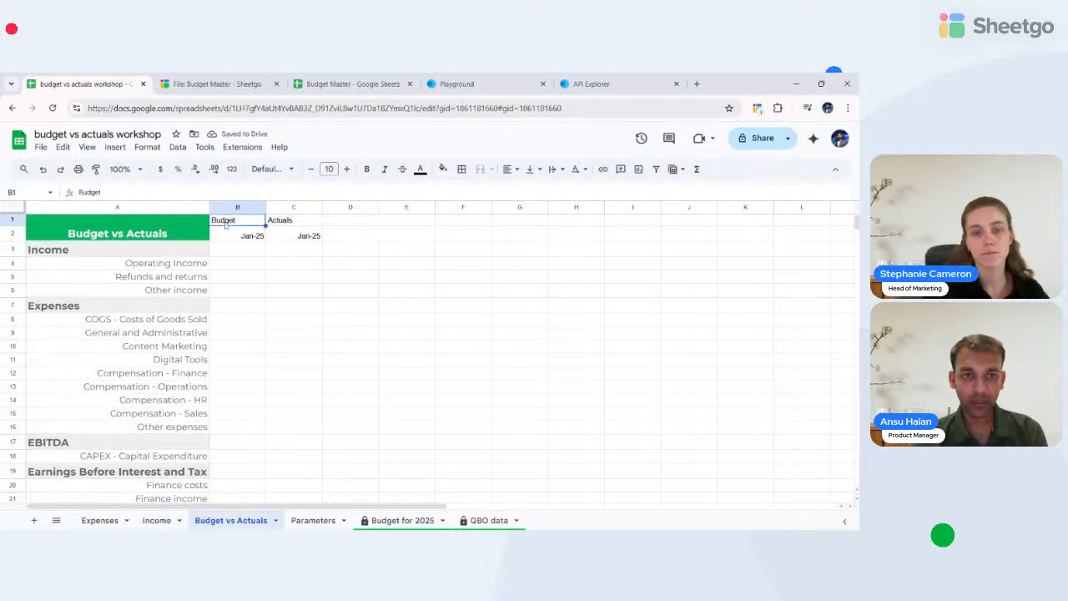
pyautogui.click(300, 223)
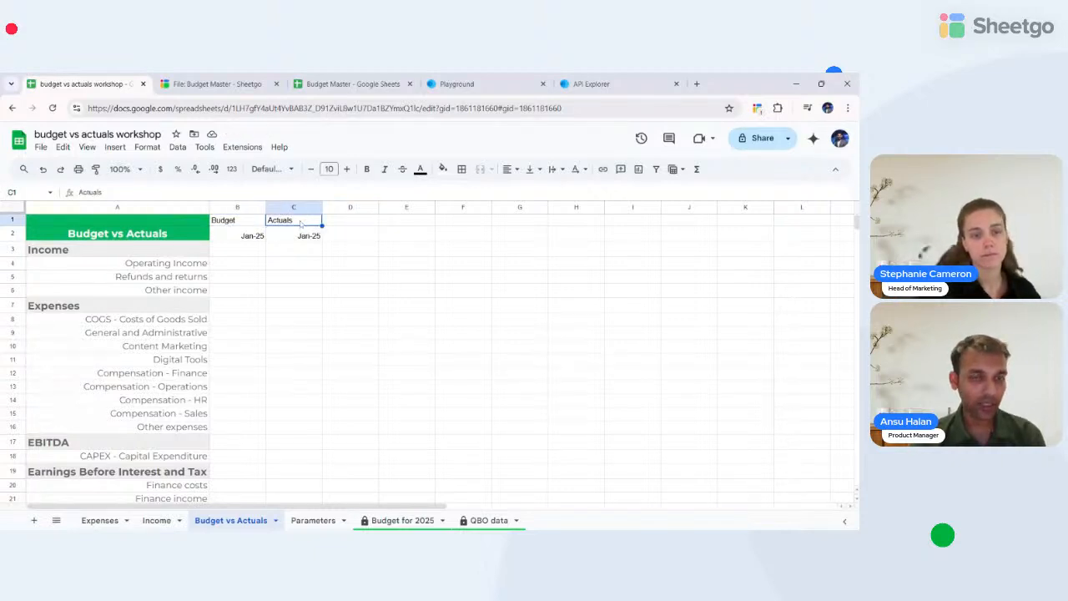
# - Enter Feb-25 in D2:E2 and copy the Budget/Actuals headers into D1:E1
pyautogui.click(354, 242)
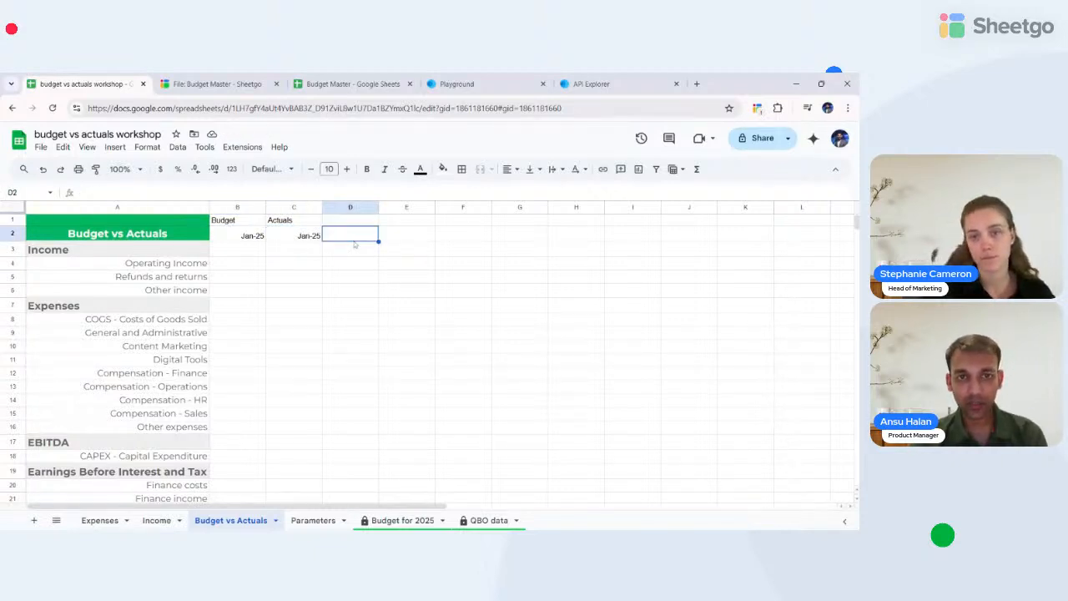
pyautogui.write('F')
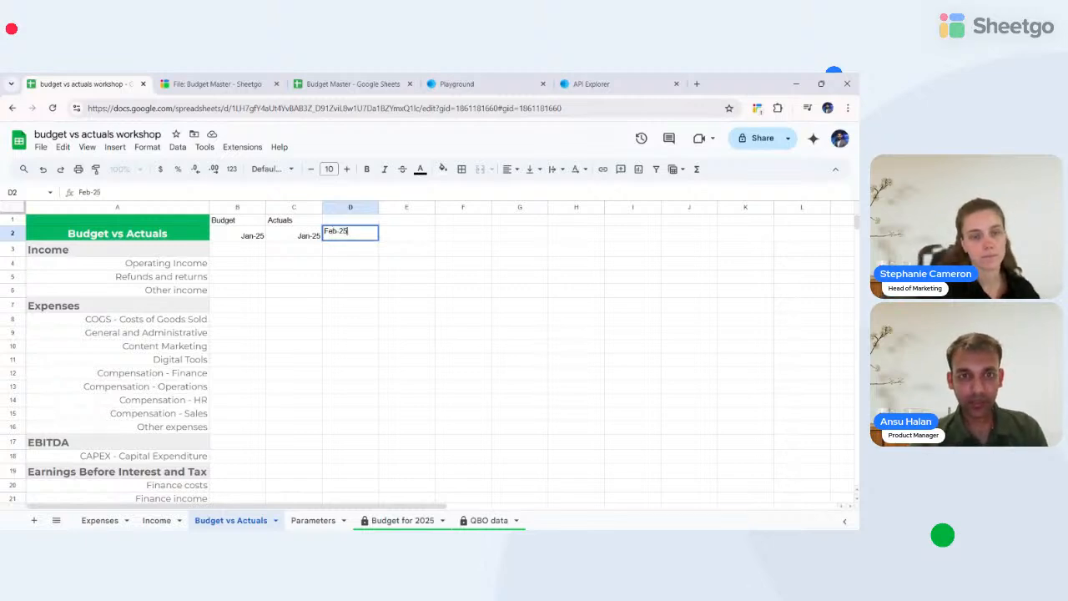
pyautogui.write('eb-25')
pyautogui.press('Tab')
pyautogui.write('Fe')
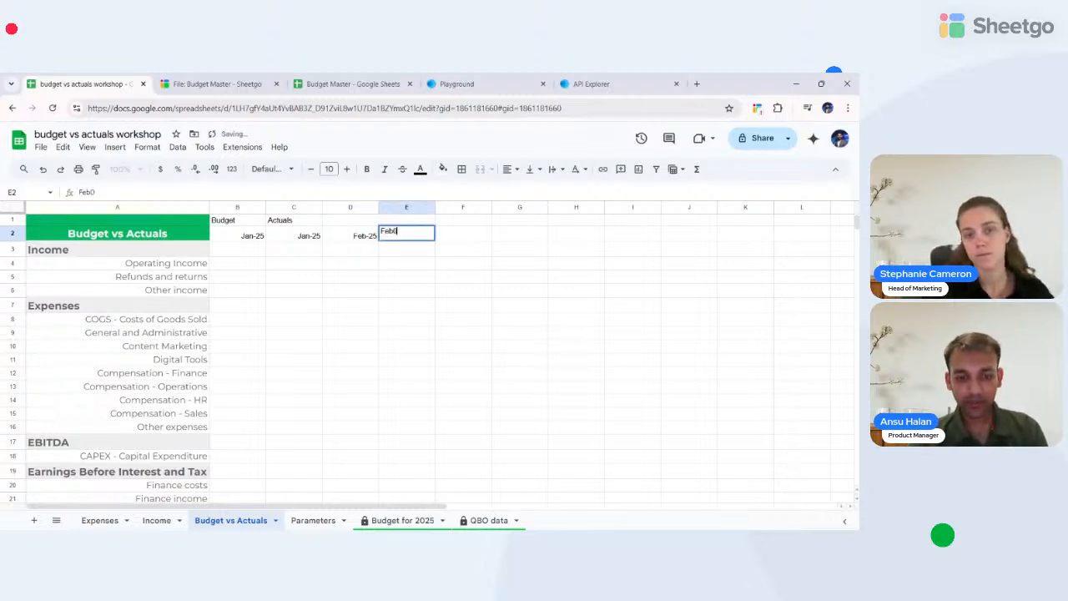
pyautogui.write('b0')
pyautogui.press('BackSpace')
pyautogui.press('Tab')
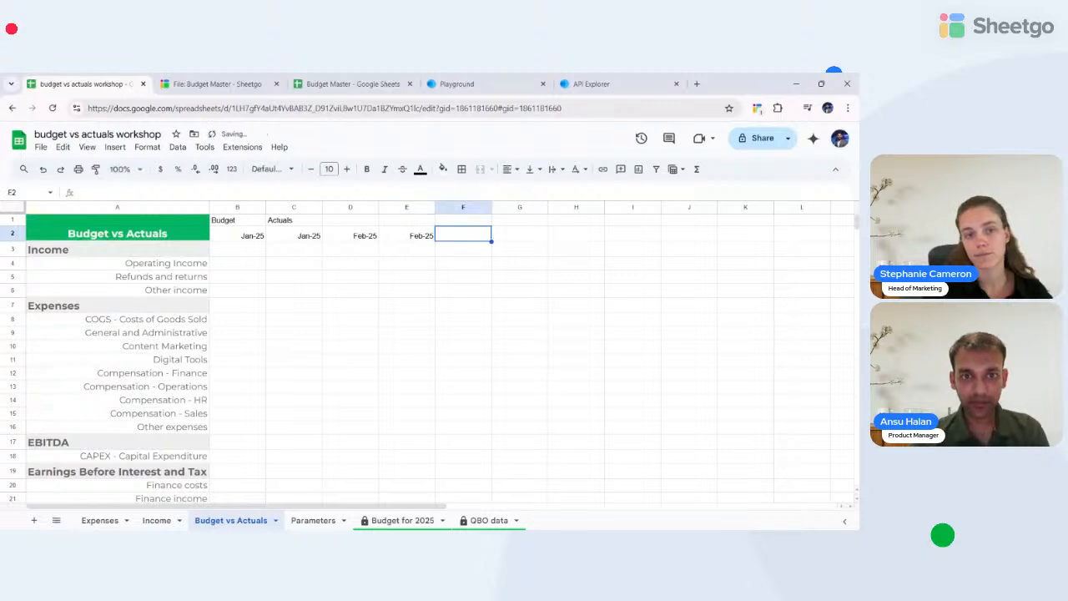
pyautogui.press('Left')
pyautogui.press('Left')
pyautogui.press('Left')
pyautogui.press('Left')
pyautogui.press('Up')
pyautogui.hotkey('shift', 'Right')
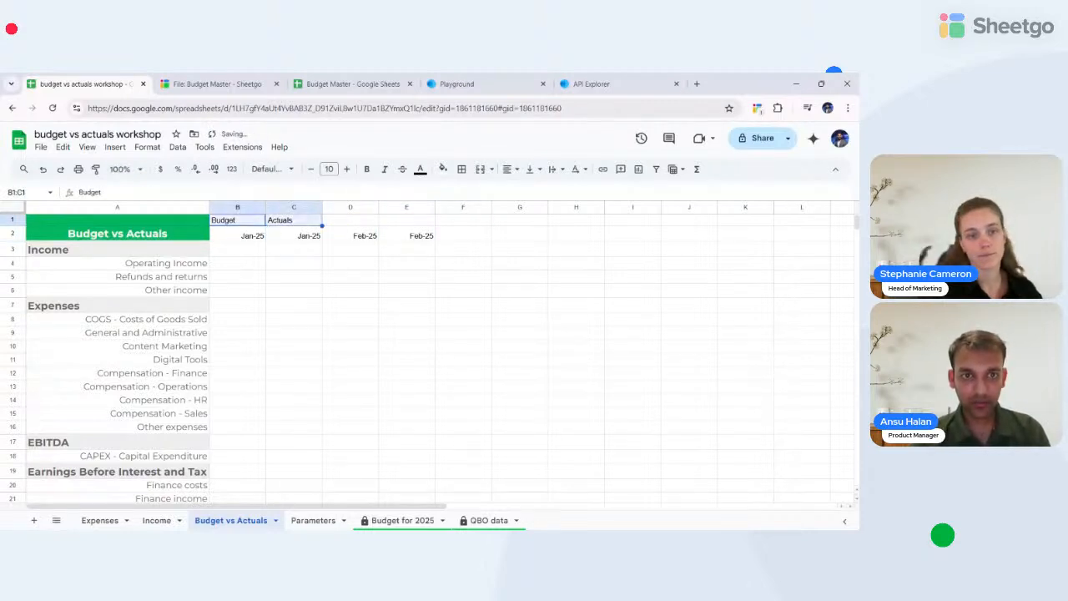
pyautogui.hotkey('ctrl', 'c')
pyautogui.press('Right')
pyautogui.press('Right')
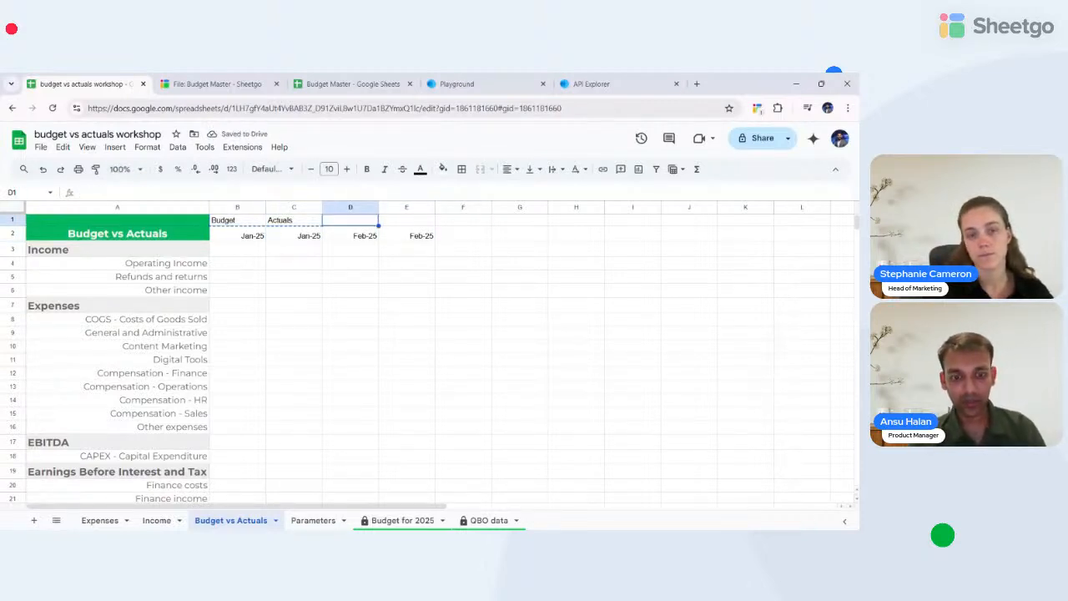
pyautogui.hotkey('ctrl', 'v')
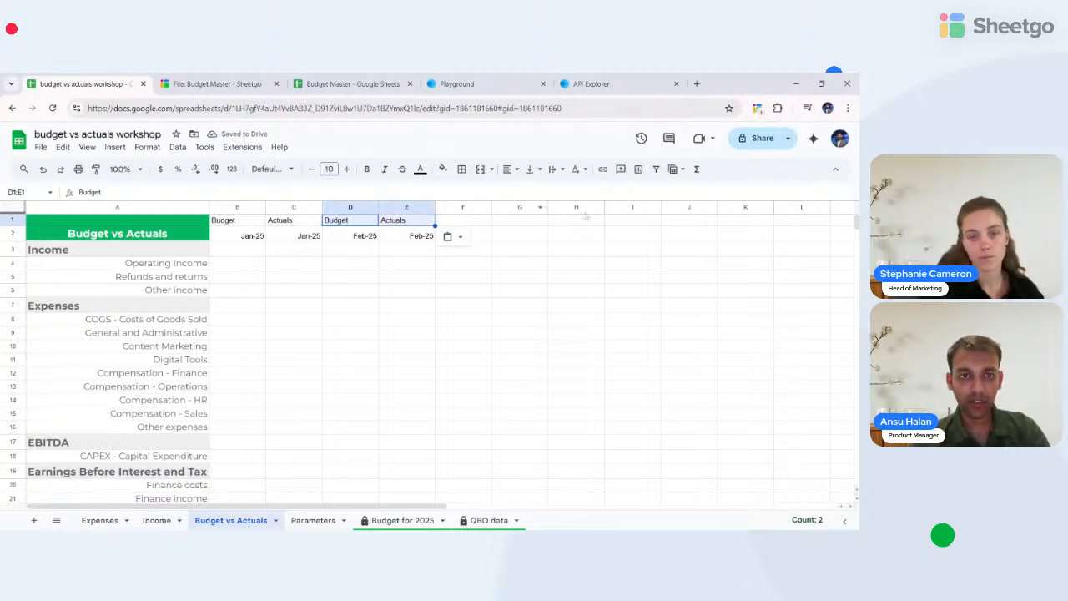
# - Paint column A's green formatting onto columns B–E and narrow those columns
pyautogui.click(108, 206)
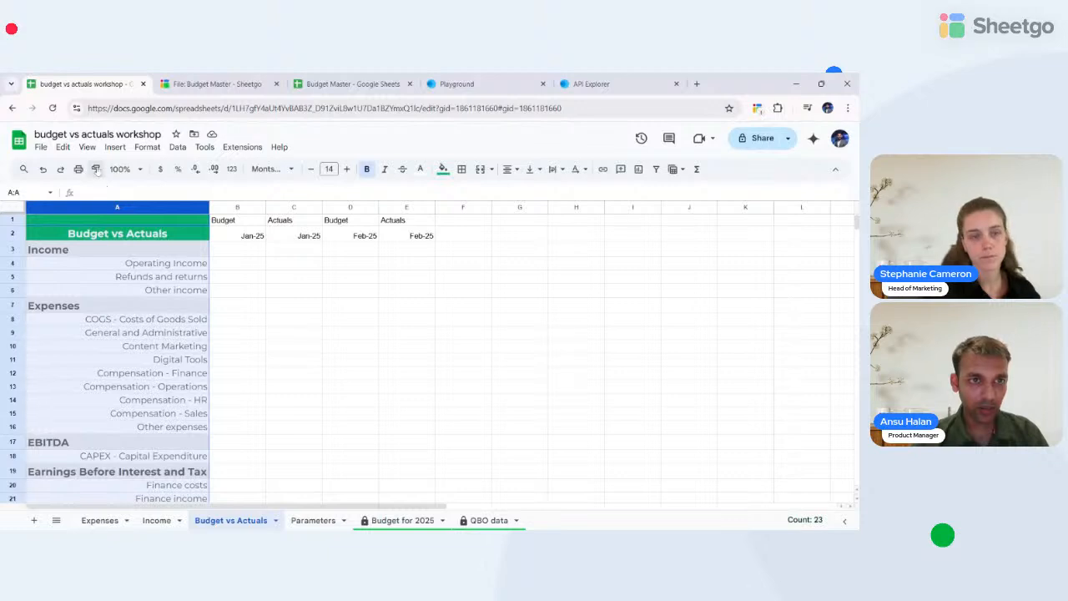
pyautogui.click(97, 170)
pyautogui.moveTo(225, 212)
pyautogui.mouseDown()
pyautogui.moveTo(477, 209)
pyautogui.moveTo(409, 207)
pyautogui.mouseUp()
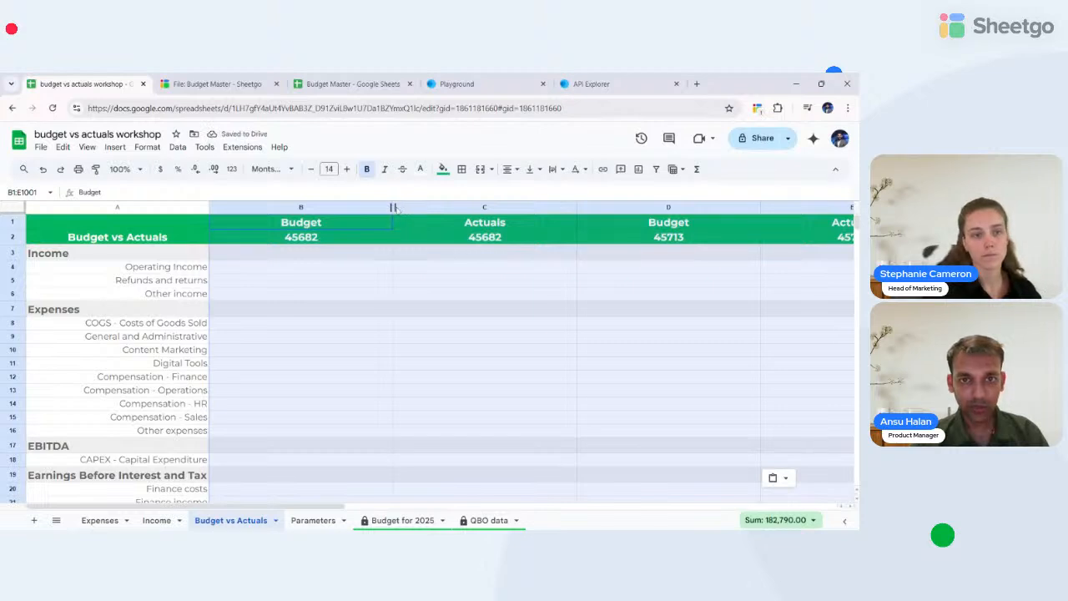
pyautogui.moveTo(393, 207); pyautogui.dragTo(314, 207)
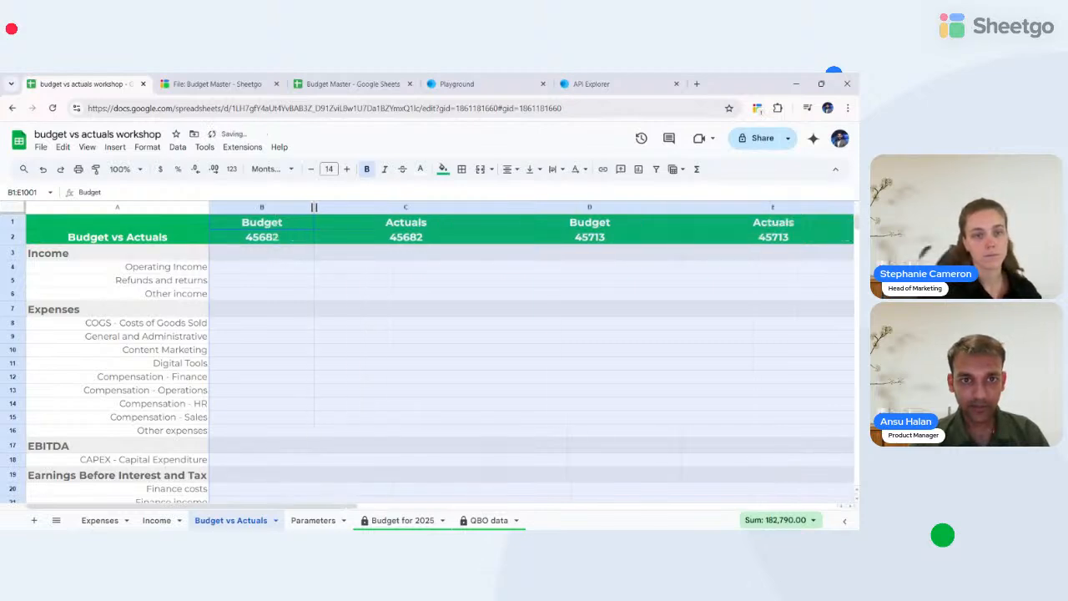
pyautogui.click(256, 208)
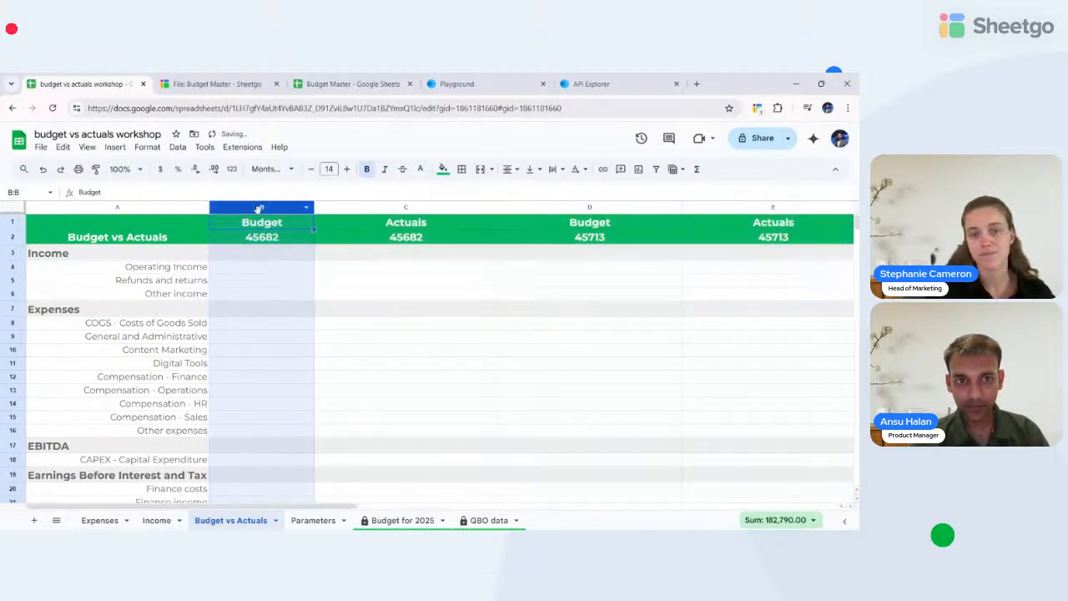
pyautogui.hotkey('shift', 'Right')
pyautogui.hotkey('shift', 'Right')
pyautogui.hotkey('shift', 'Right')
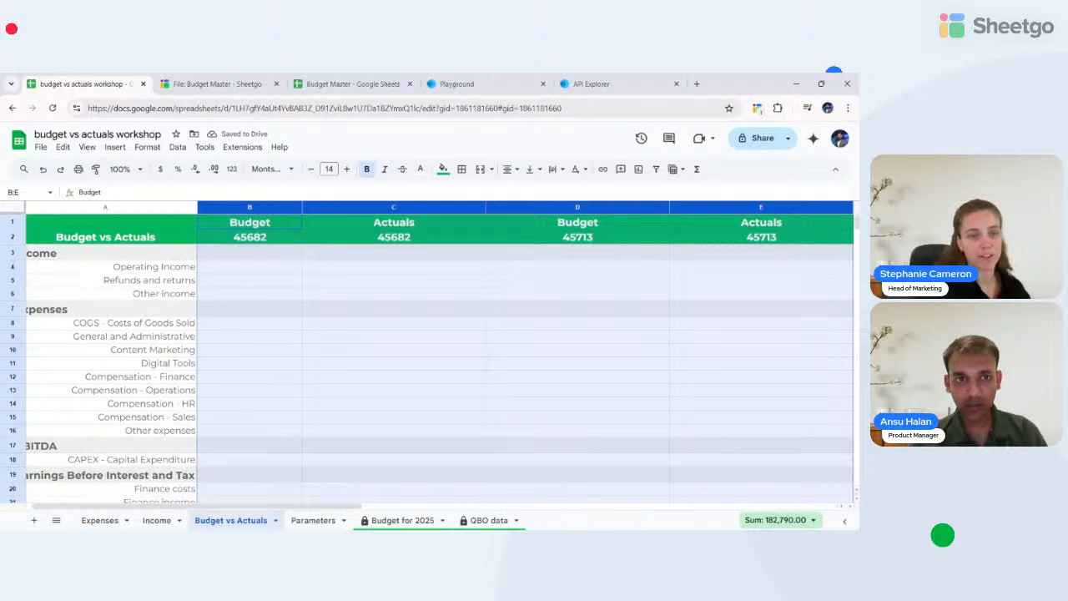
pyautogui.moveTo(302, 207); pyautogui.dragTo(269, 207)
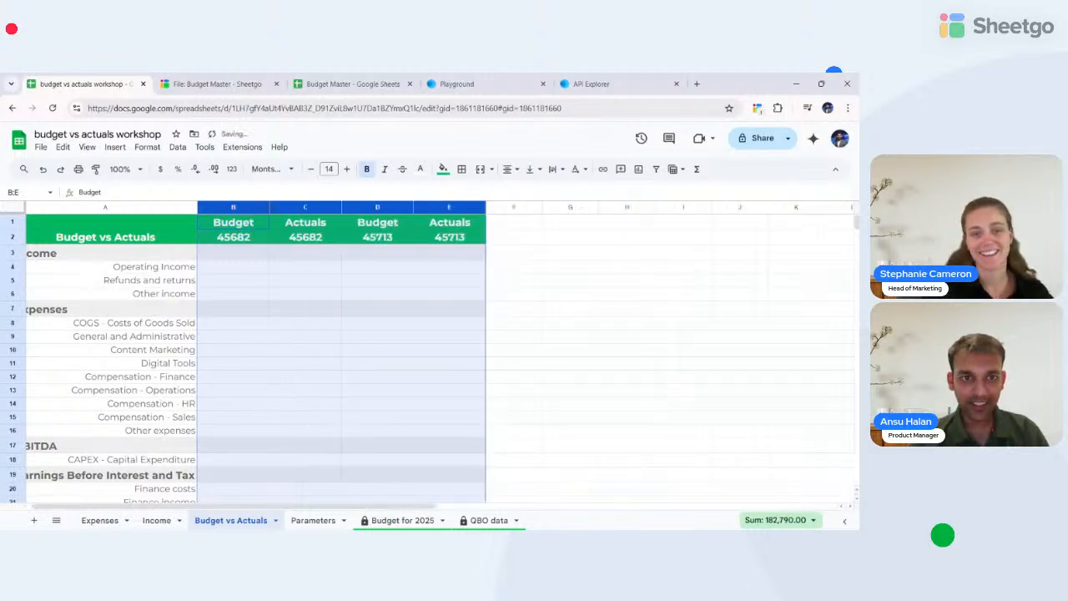
# - Format B2:E2 as month-year dates (Sep-08 style) so they read Jan-25/Feb-25
pyautogui.click(212, 241)
pyautogui.hotkey('shift', 'Right')
pyautogui.hotkey('shift', 'Right')
pyautogui.hotkey('shift', 'Right')
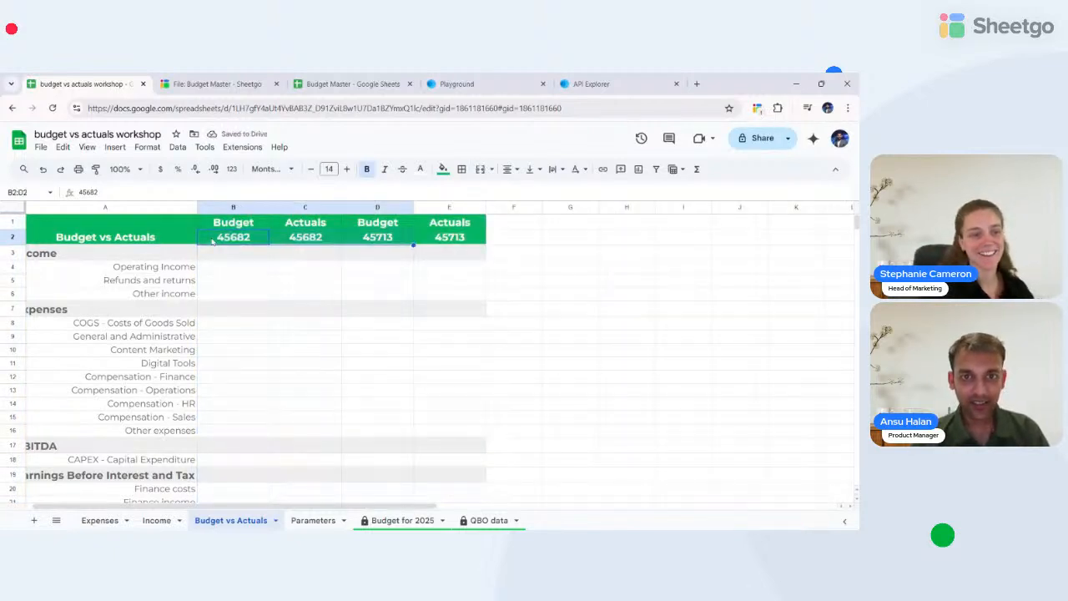
pyautogui.click(232, 169)
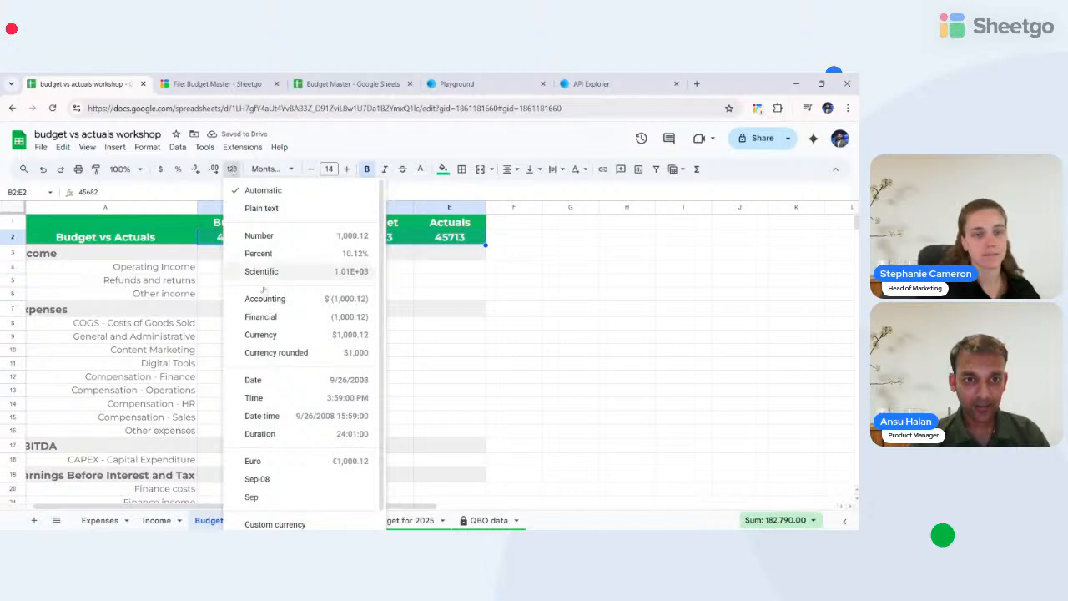
pyautogui.click(272, 487)
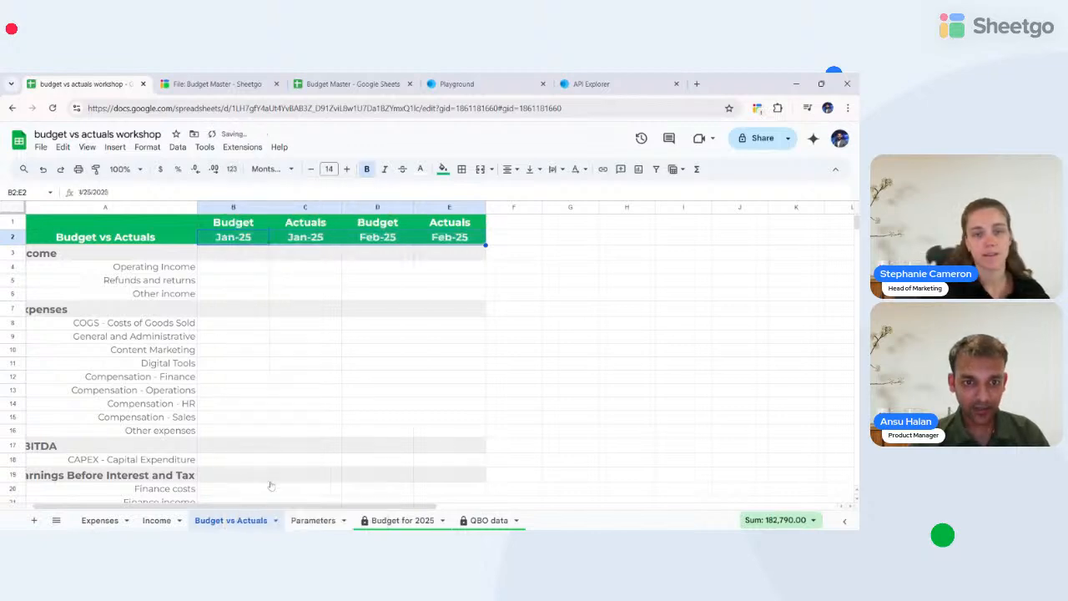
pyautogui.click(591, 309)
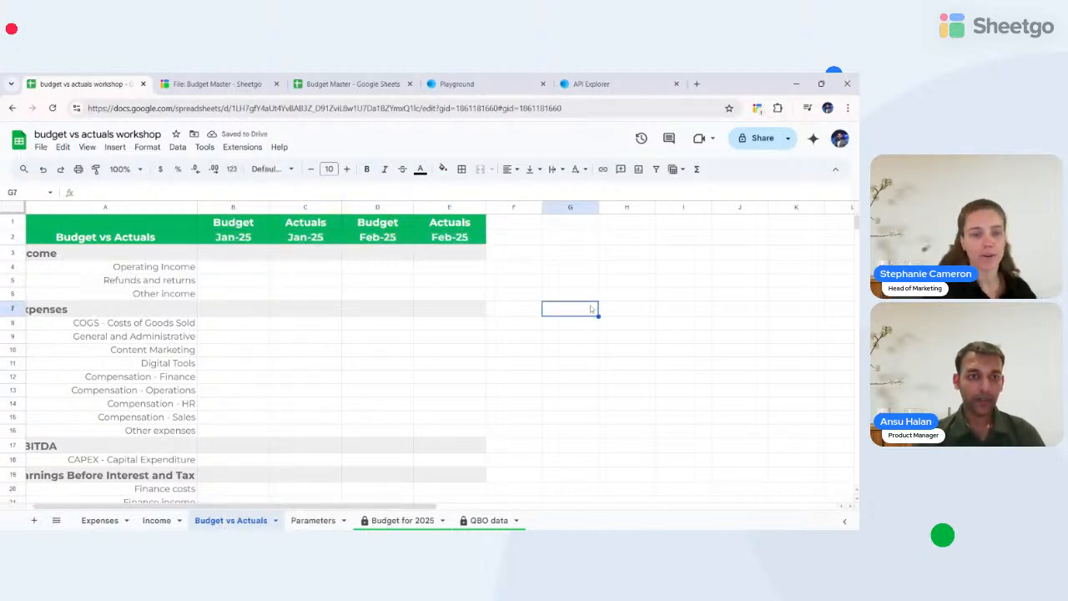
# - On the Income sheet, apply the Date format to TxnDate column C
pyautogui.hscroll(-1, 594, 309)
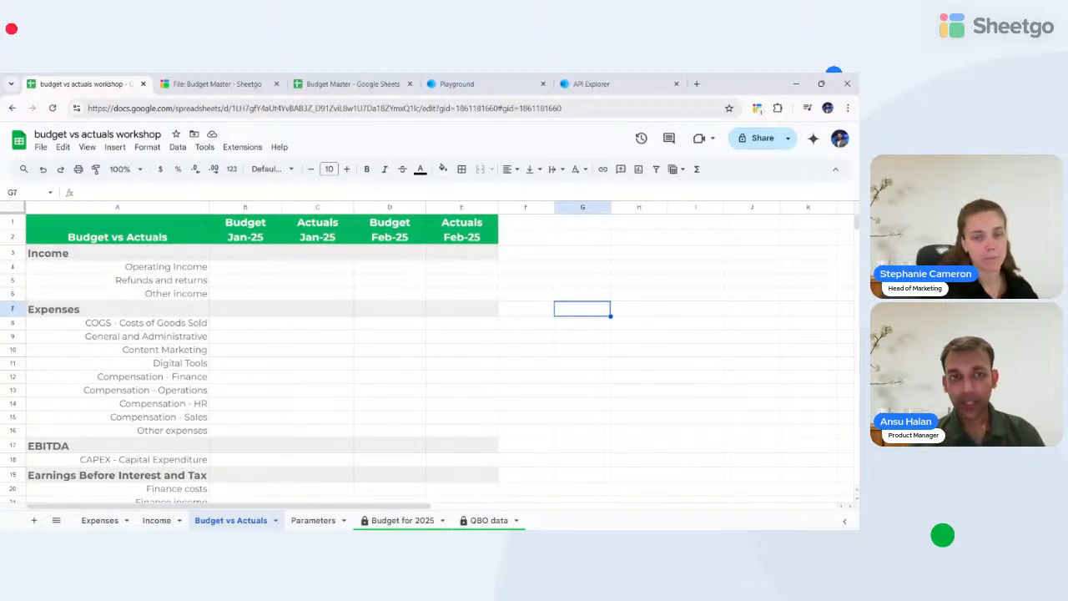
pyautogui.click(156, 520)
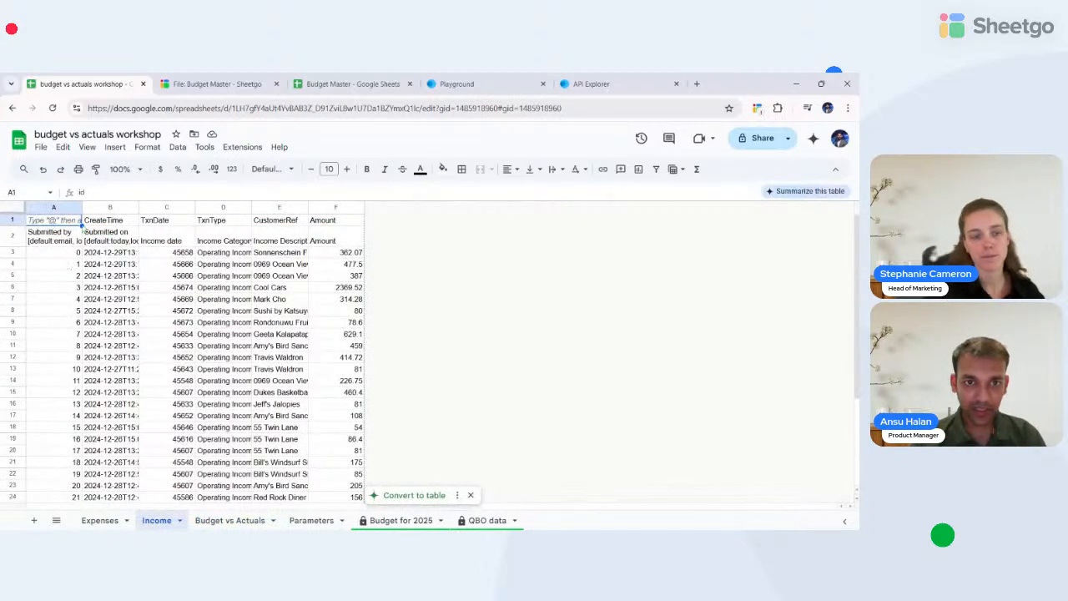
pyautogui.click(10, 238)
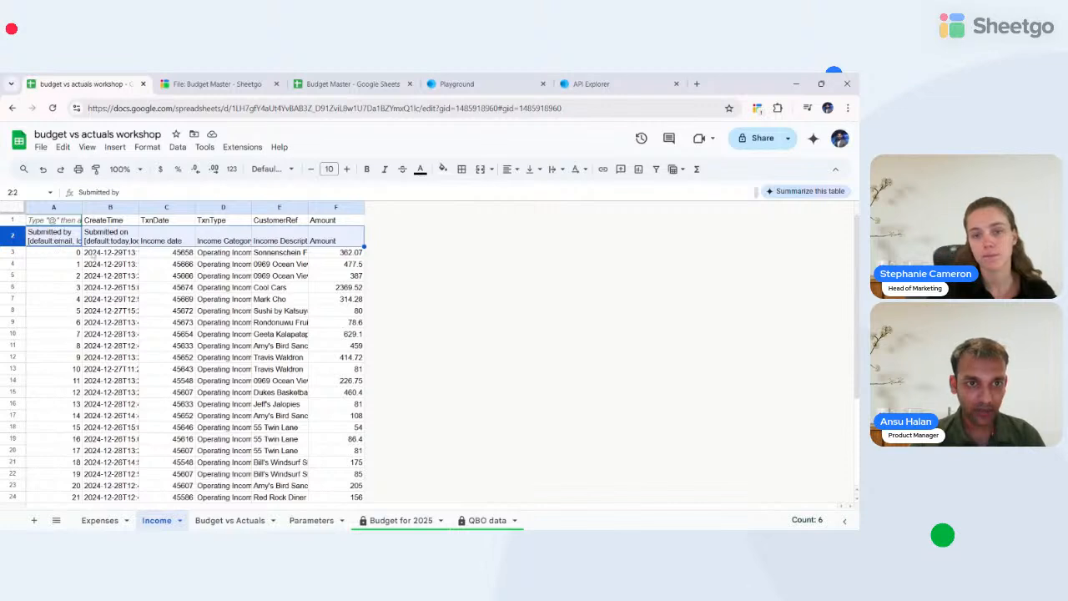
pyautogui.click(157, 207)
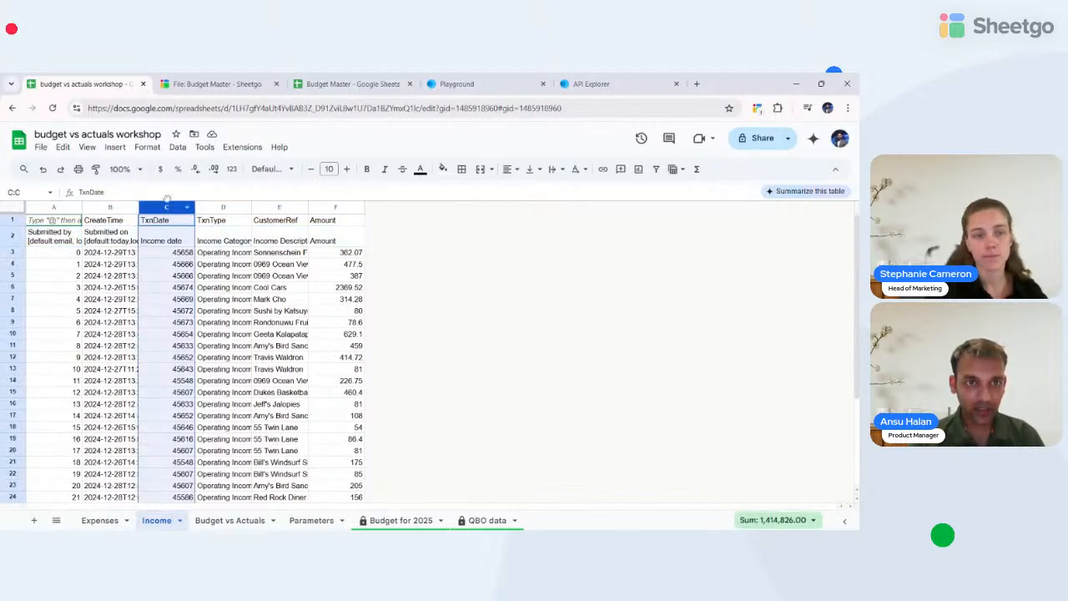
pyautogui.click(232, 168)
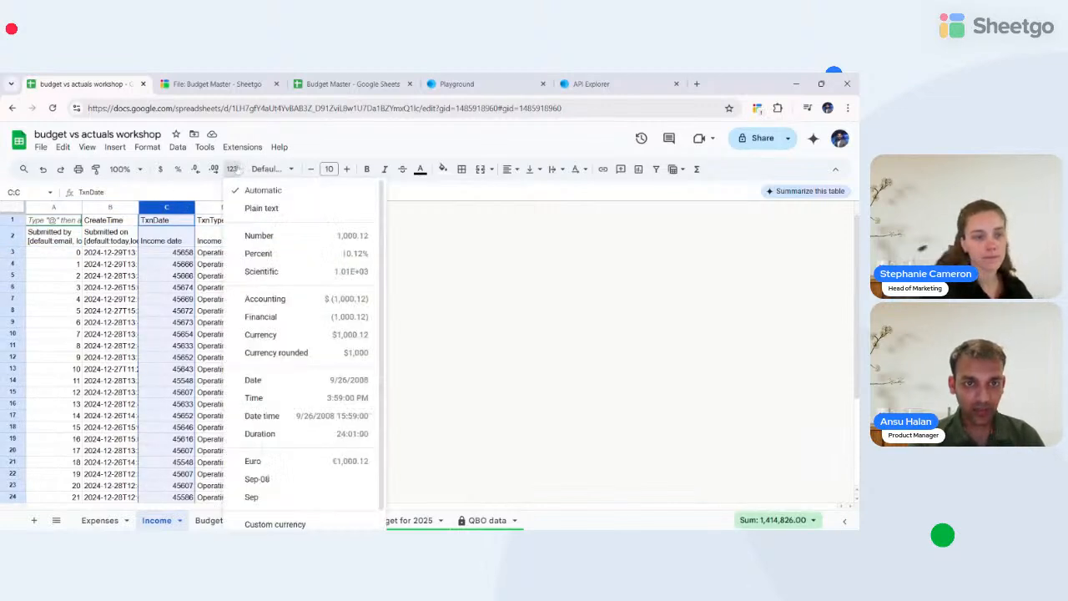
pyautogui.click(252, 380)
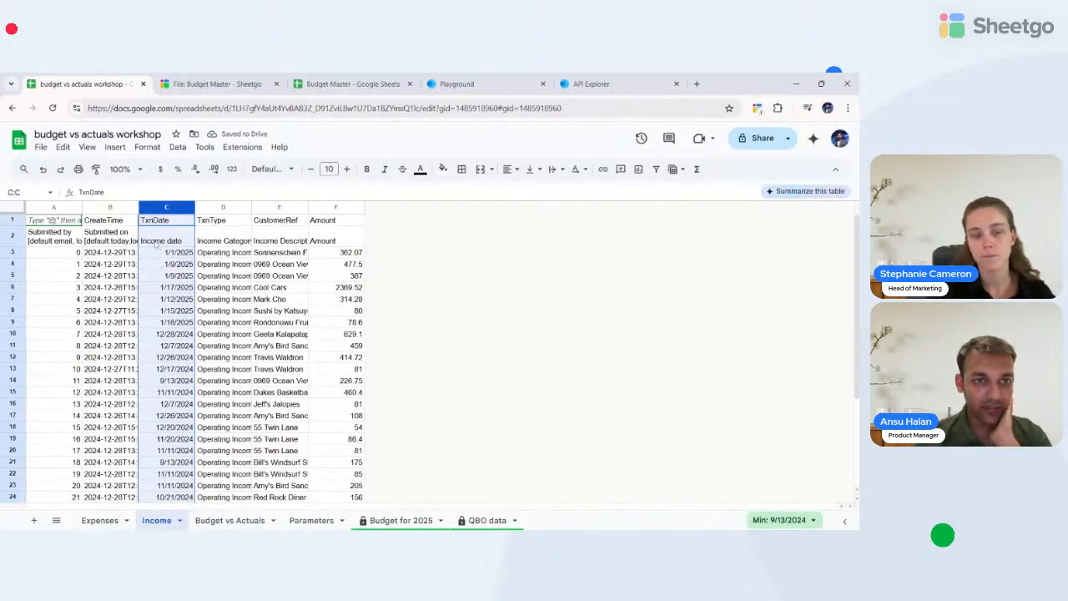
pyautogui.click(100, 520)
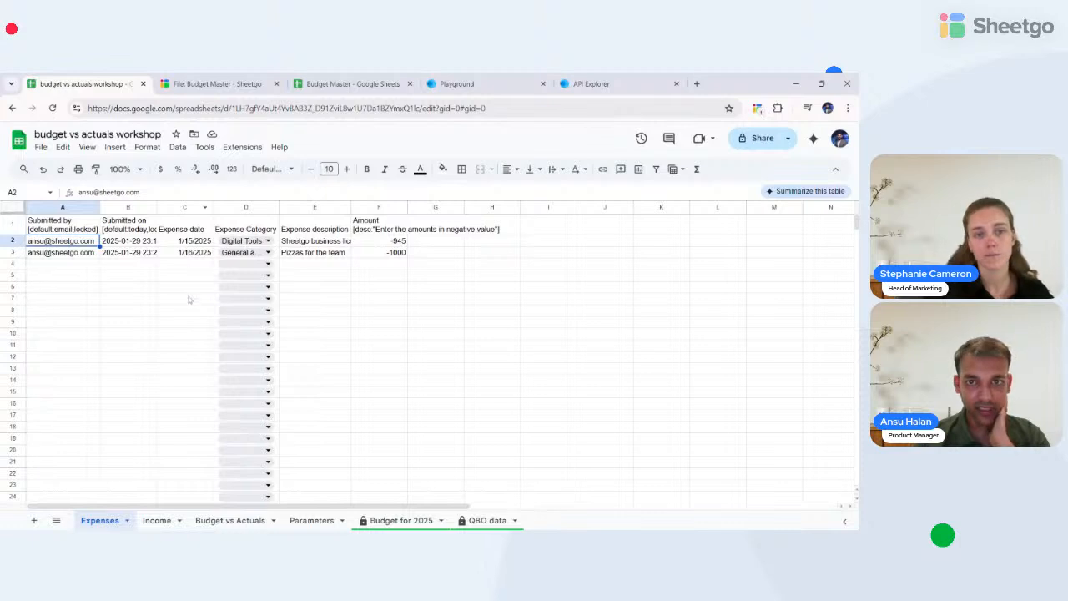
# - Add the header 'Month' in cell G1
pyautogui.click(416, 220)
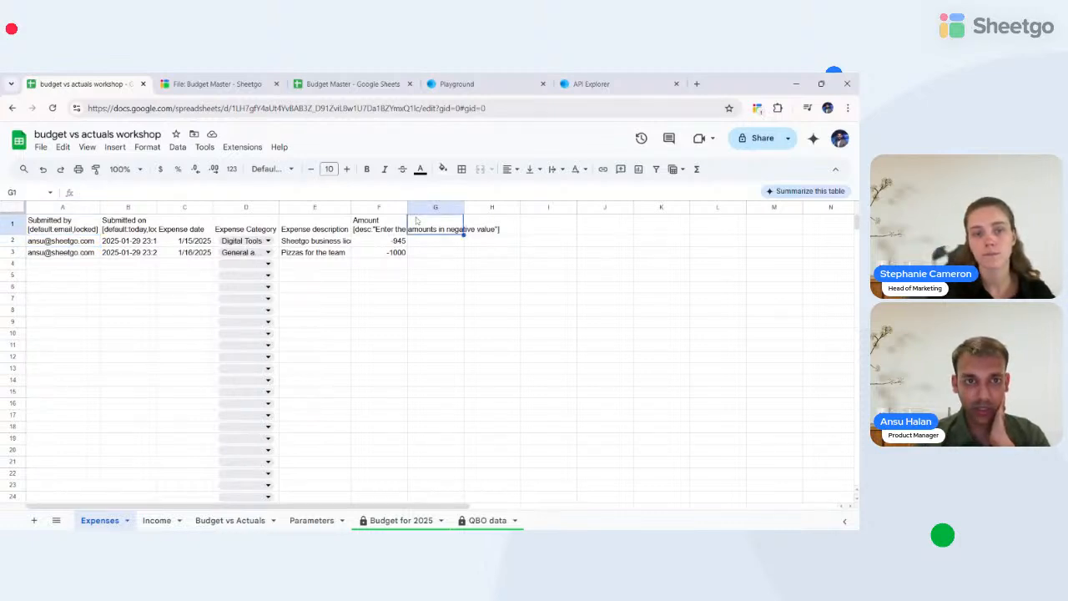
pyautogui.write('mon')
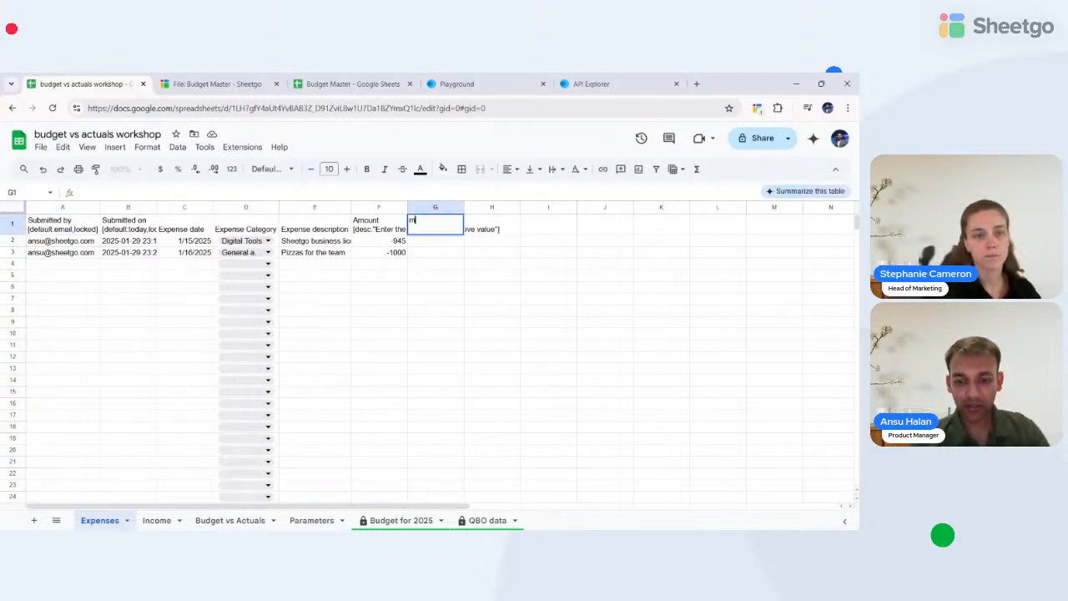
pyautogui.press('BackSpace')
pyautogui.press('BackSpace')
pyautogui.press('BackSpace')
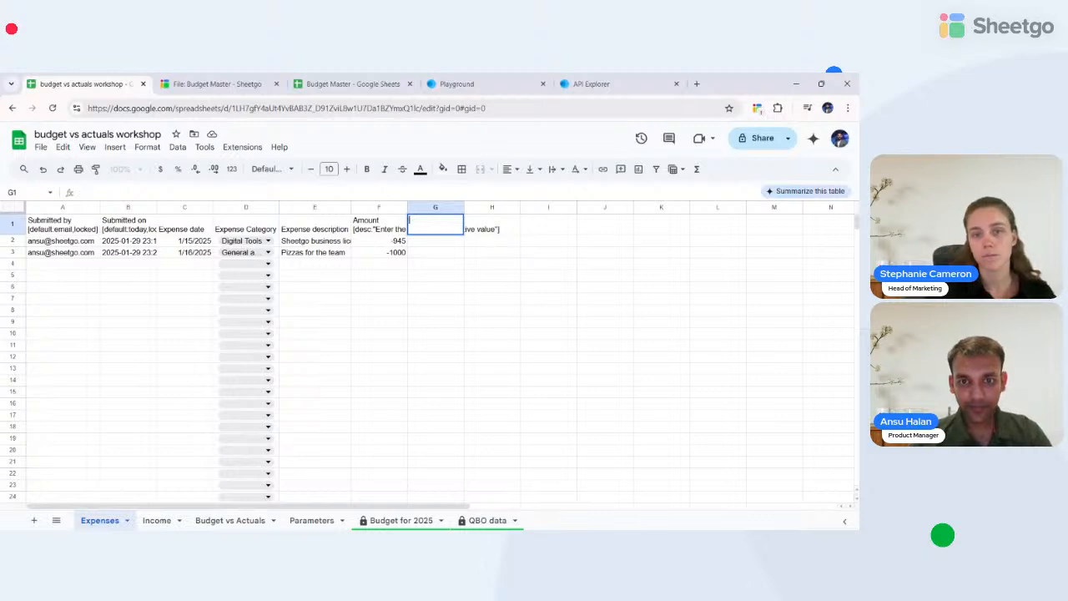
pyautogui.write('MOnth')
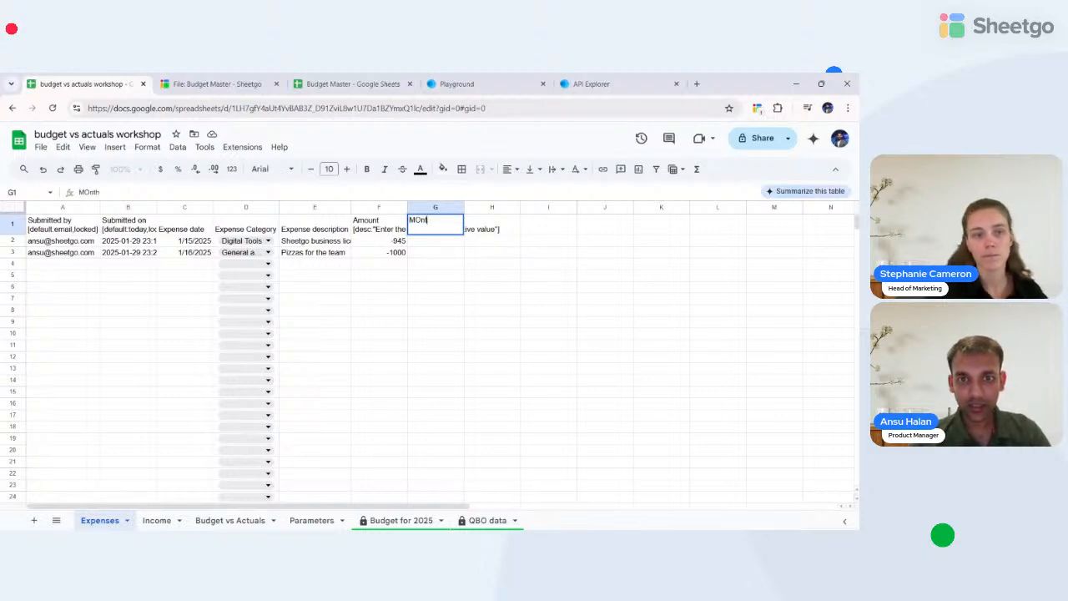
pyautogui.press('BackSpace')
pyautogui.press('BackSpace')
pyautogui.press('BackSpace')
pyautogui.press('BackSpace')
pyautogui.write('onth')
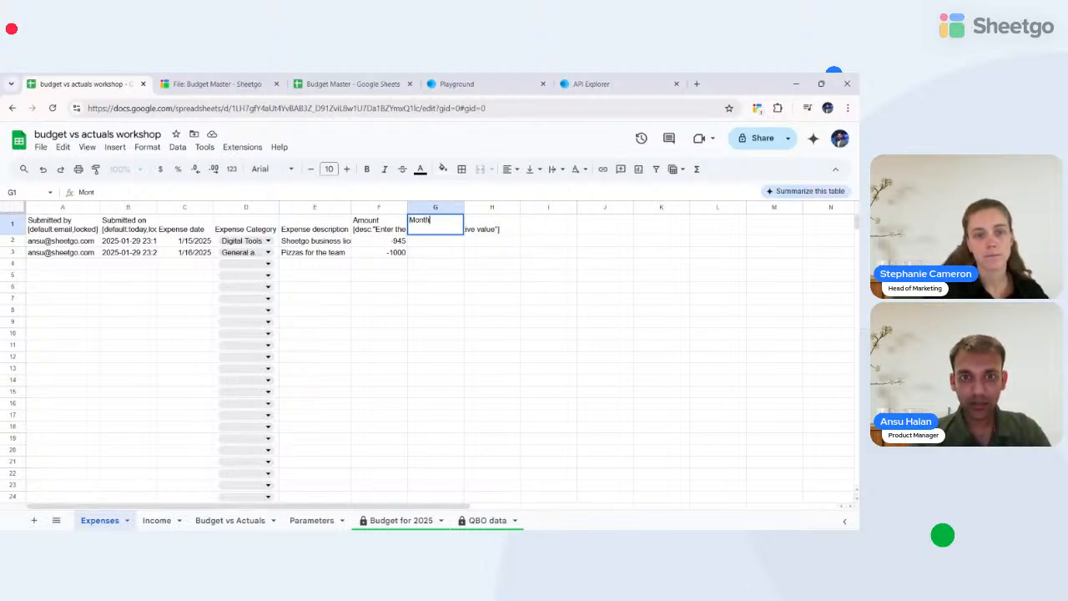
pyautogui.press('Return')
# - Enter =TEXT(C2,"mmm-YY") in G2, removing the stray closing bracket
pyautogui.write('=text')
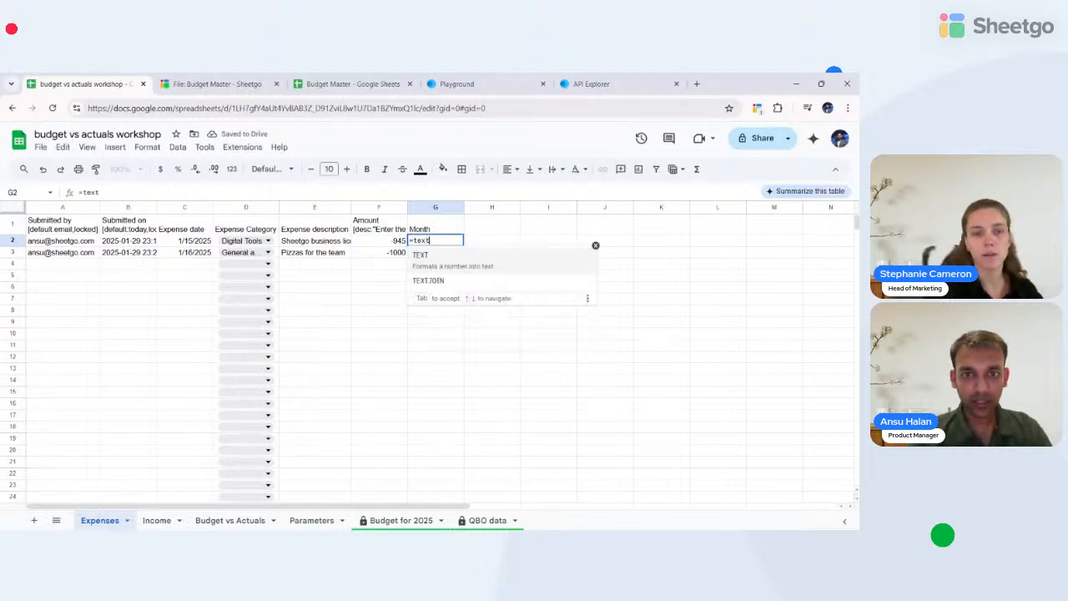
pyautogui.press('Tab')
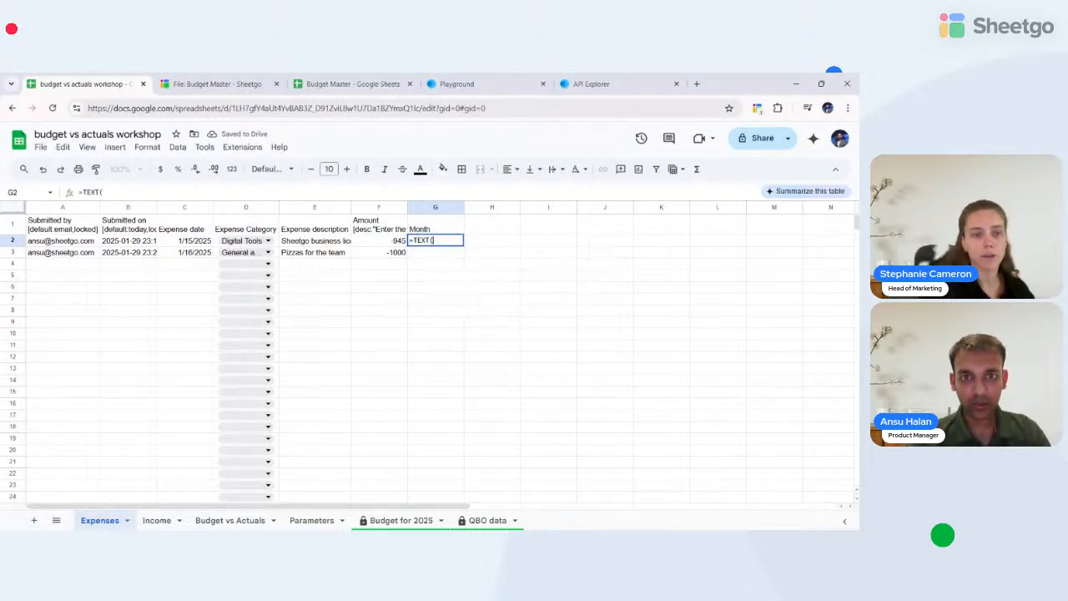
pyautogui.press('Left')
pyautogui.press('Left')
pyautogui.press('Left')
pyautogui.press('Left')
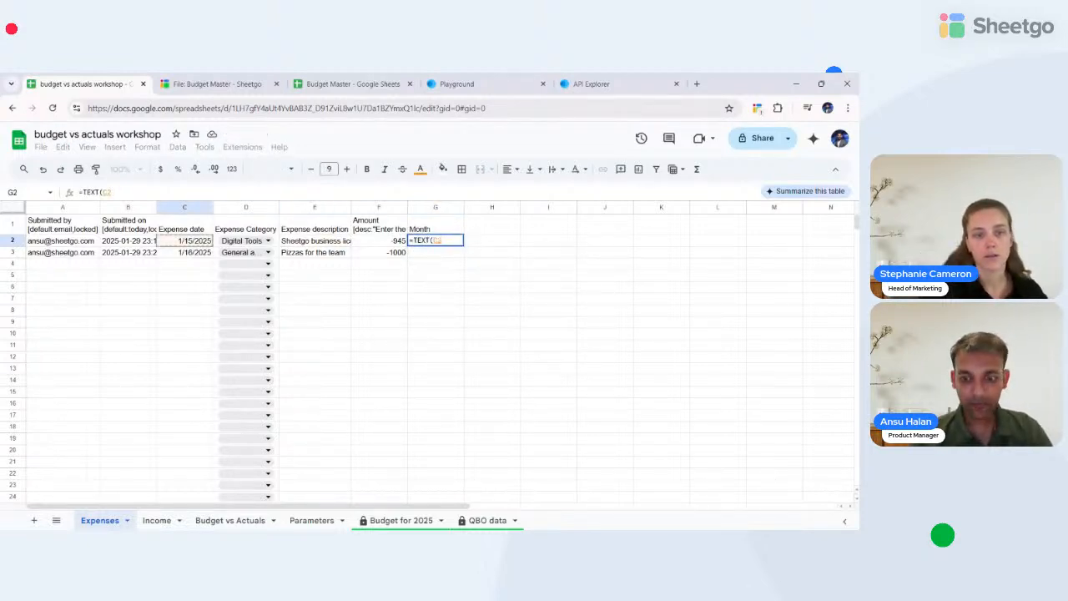
pyautogui.write(',"')
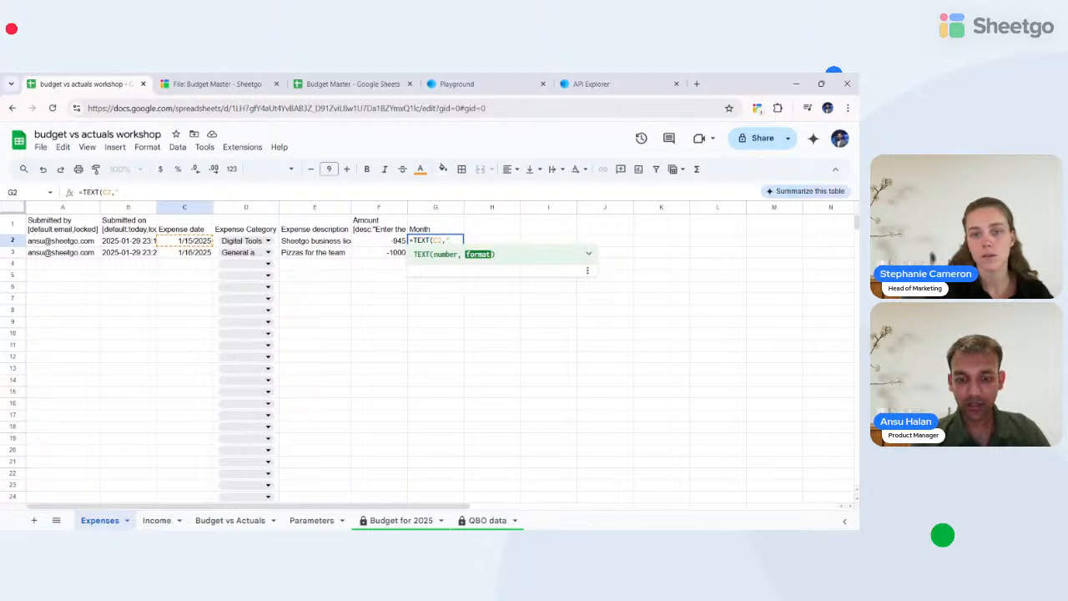
pyautogui.write('mmm-')
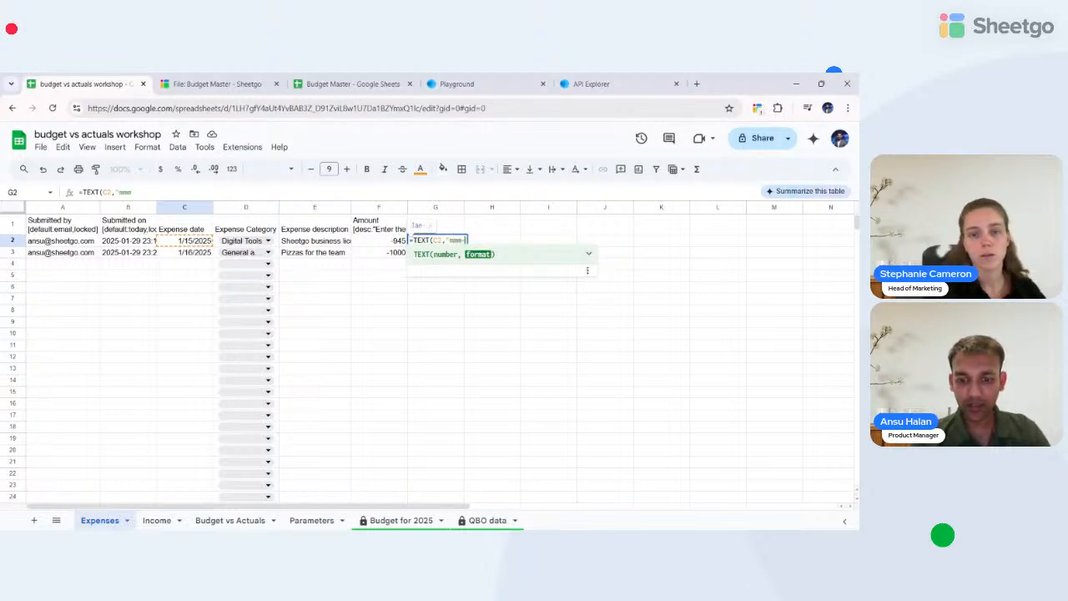
pyautogui.write('YY)')
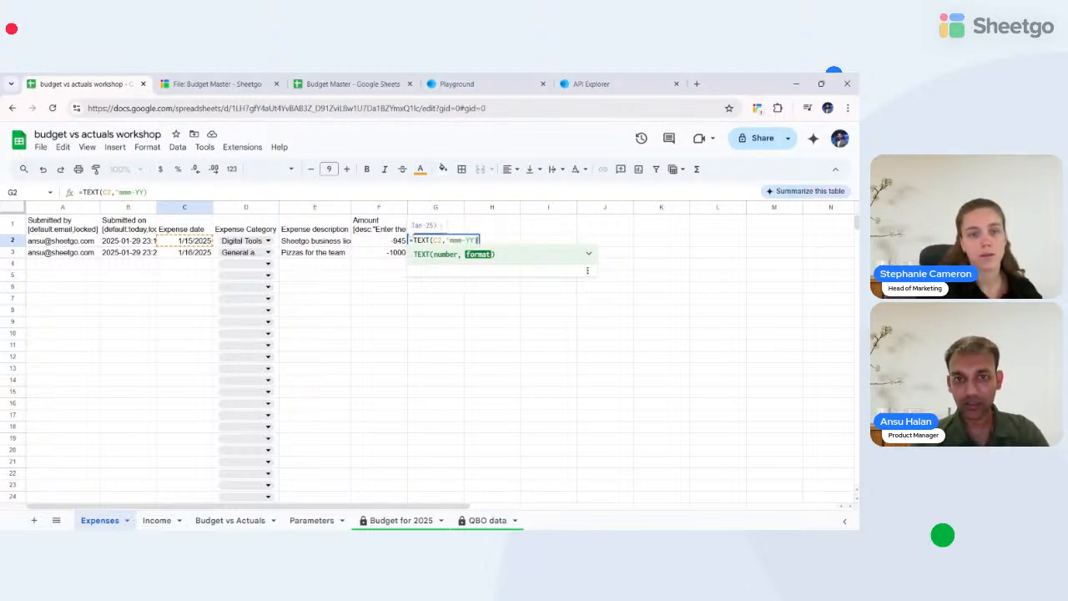
pyautogui.press('Return')
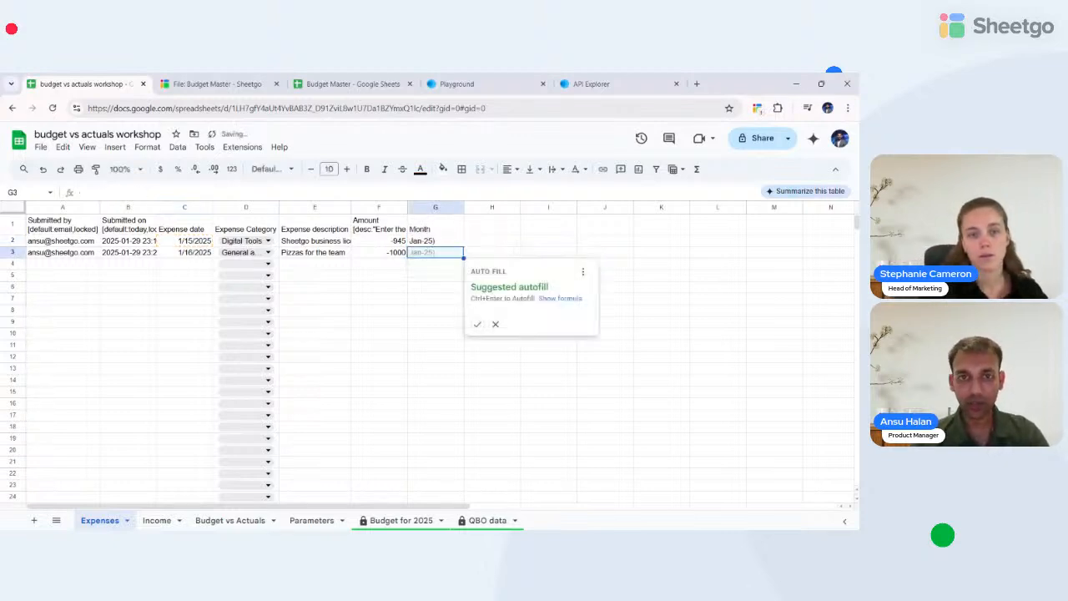
pyautogui.click(445, 244)
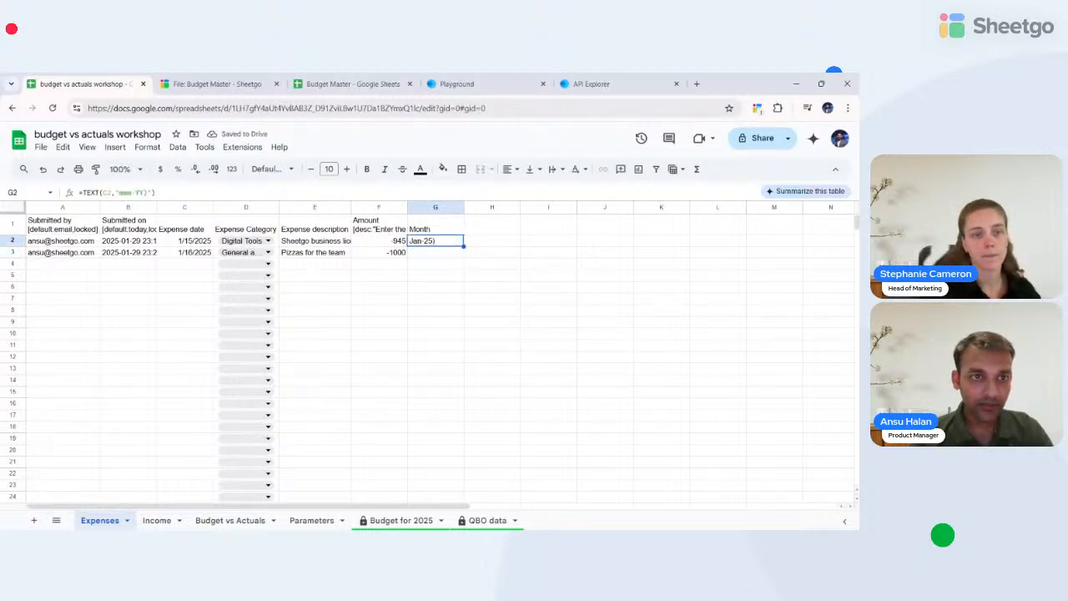
pyautogui.press('Return')
pyautogui.press('BackSpace')
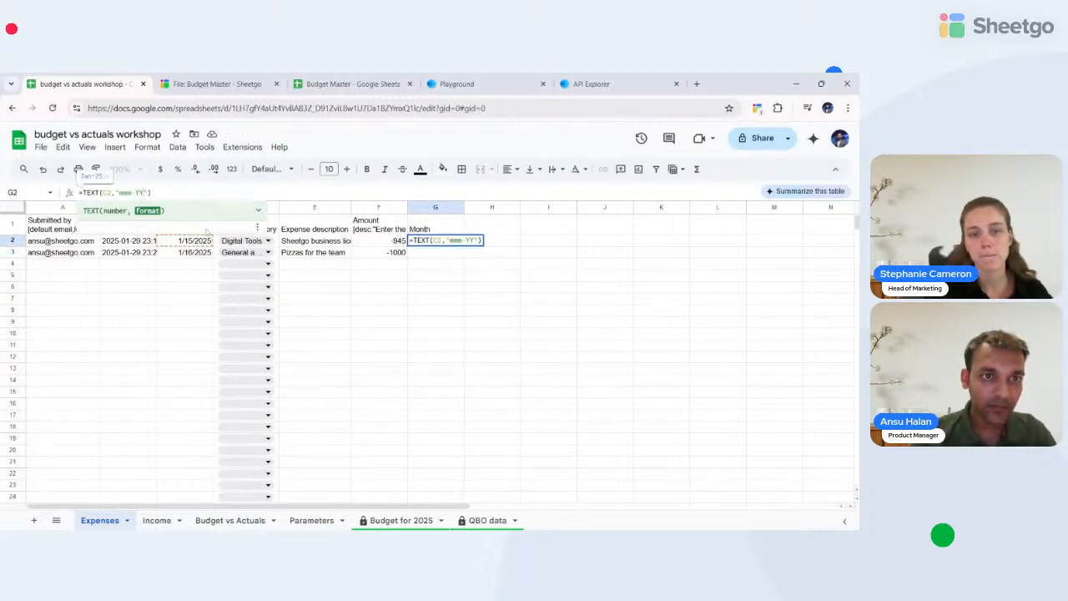
pyautogui.press('Return')
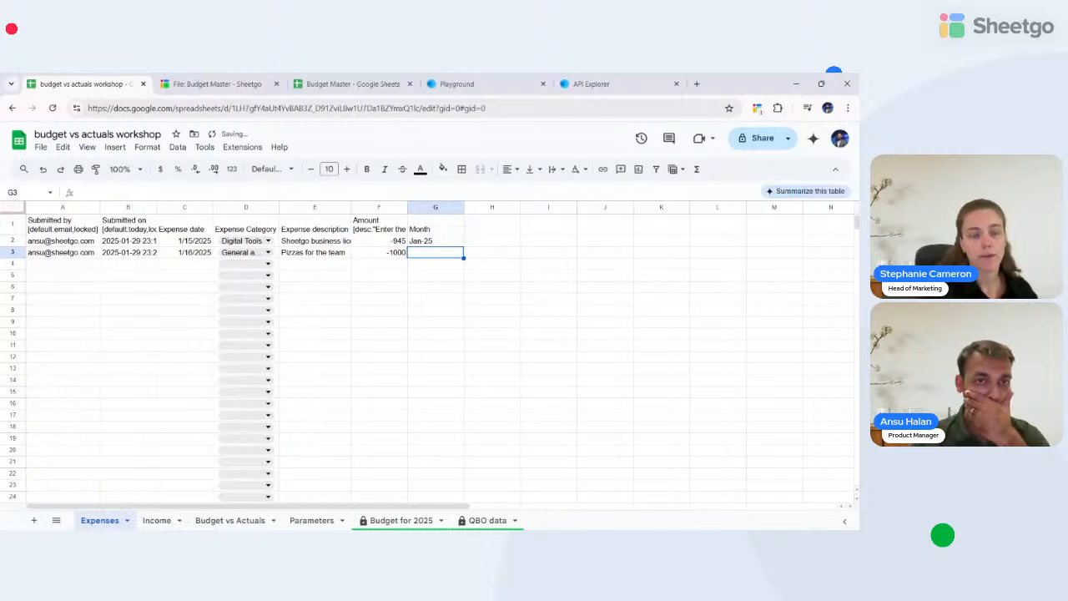
# - Confirm G2 shows Jan-25 and set the sheet zoom to 125%
pyautogui.click(428, 241)
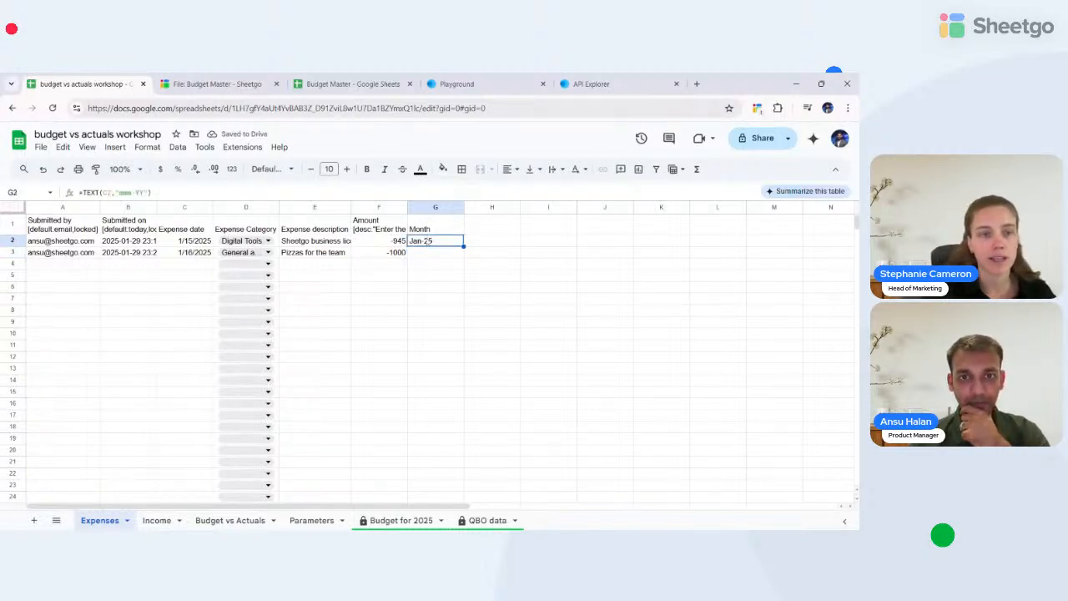
pyautogui.press('Return')
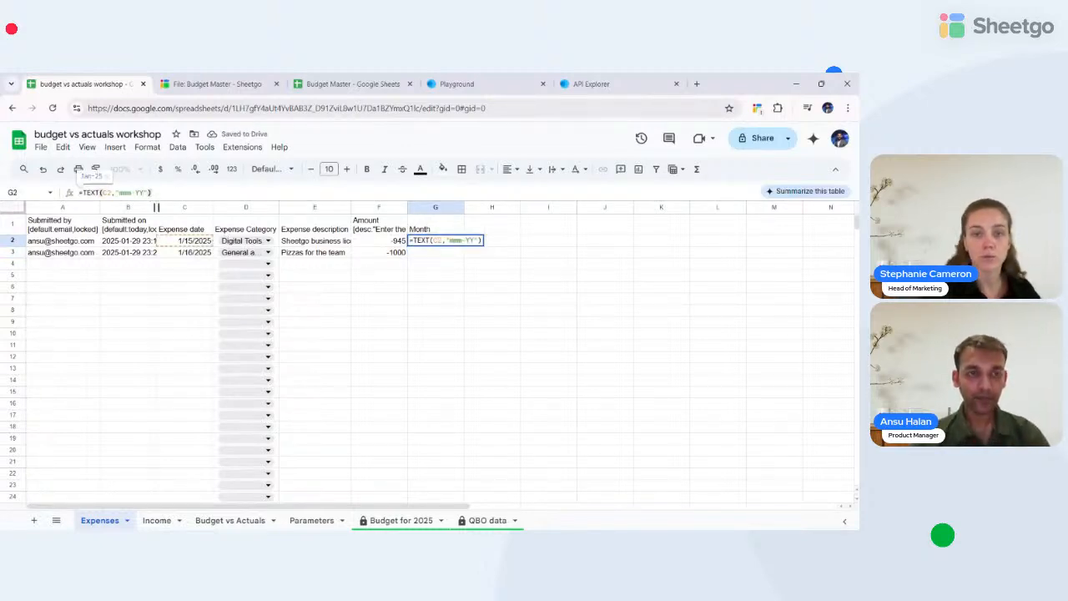
pyautogui.press('Left')
pyautogui.press('Left')
pyautogui.press('Left')
pyautogui.press('Left')
pyautogui.press('Left')
pyautogui.press('Left')
pyautogui.press('Left')
pyautogui.press('Left')
pyautogui.press('Left')
pyautogui.press('Left')
pyautogui.press('Left')
pyautogui.press('Left')
pyautogui.press('Left')
pyautogui.press('Left')
pyautogui.press('Left')
pyautogui.press('Left')
pyautogui.press('Left')
pyautogui.press('Left')
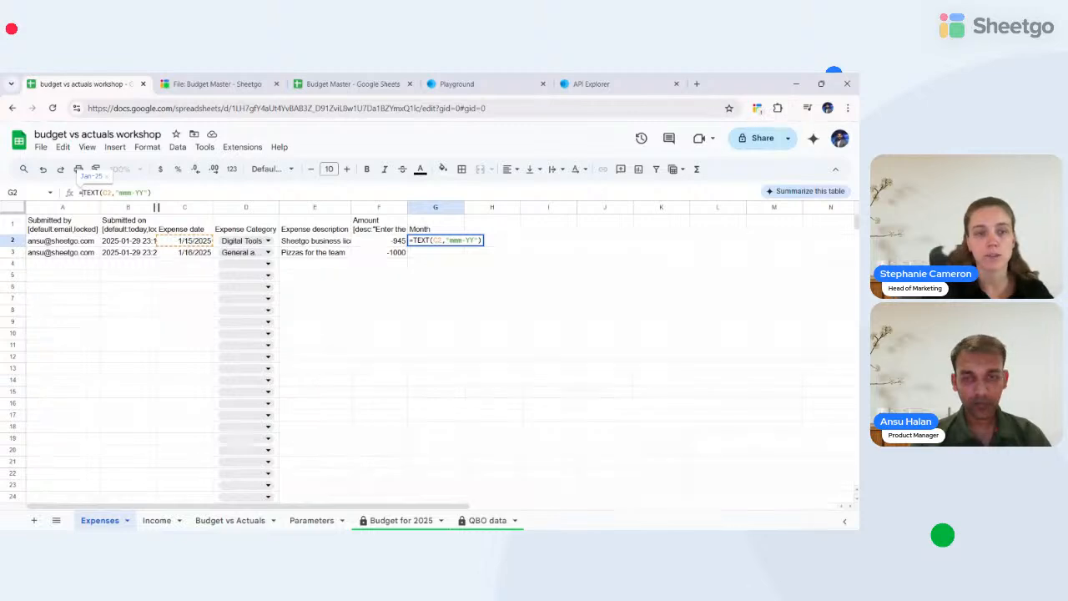
pyautogui.hotkey('ctrl', '+')
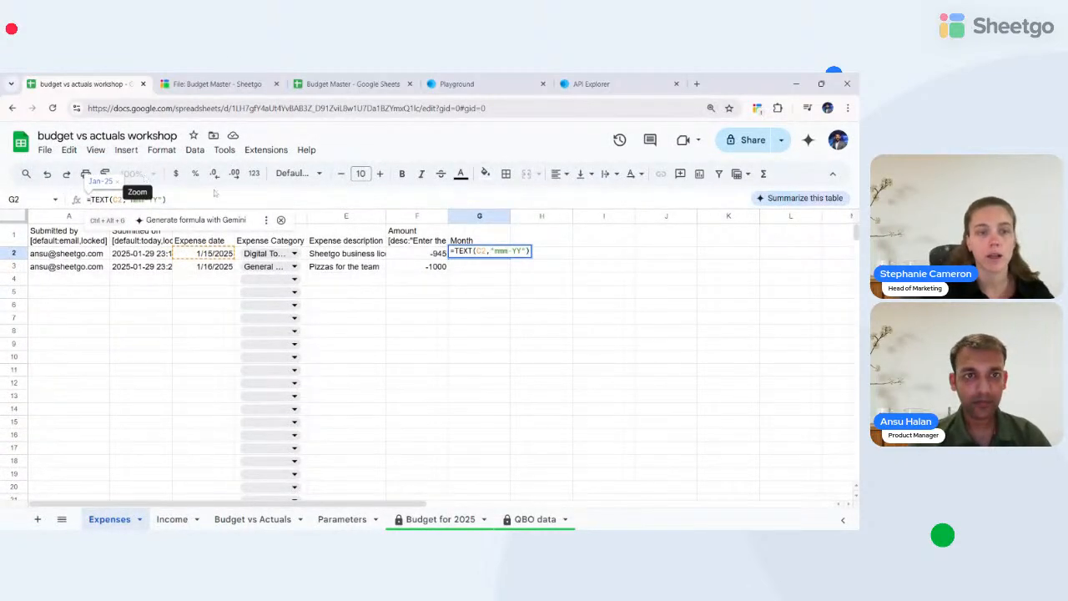
pyautogui.press('Escape')
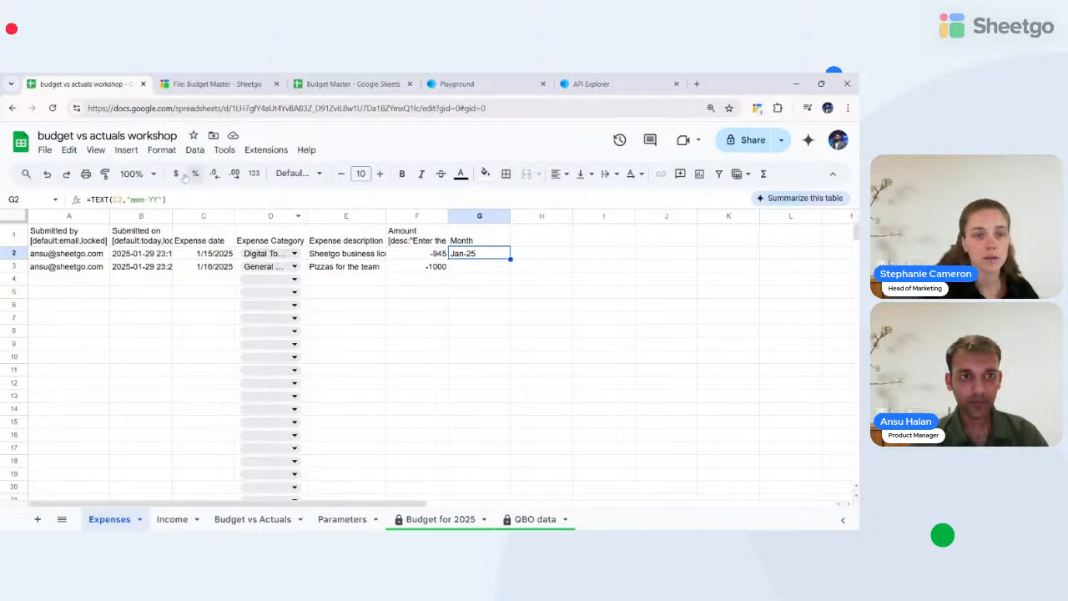
pyautogui.click(137, 173)
pyautogui.click(136, 282)
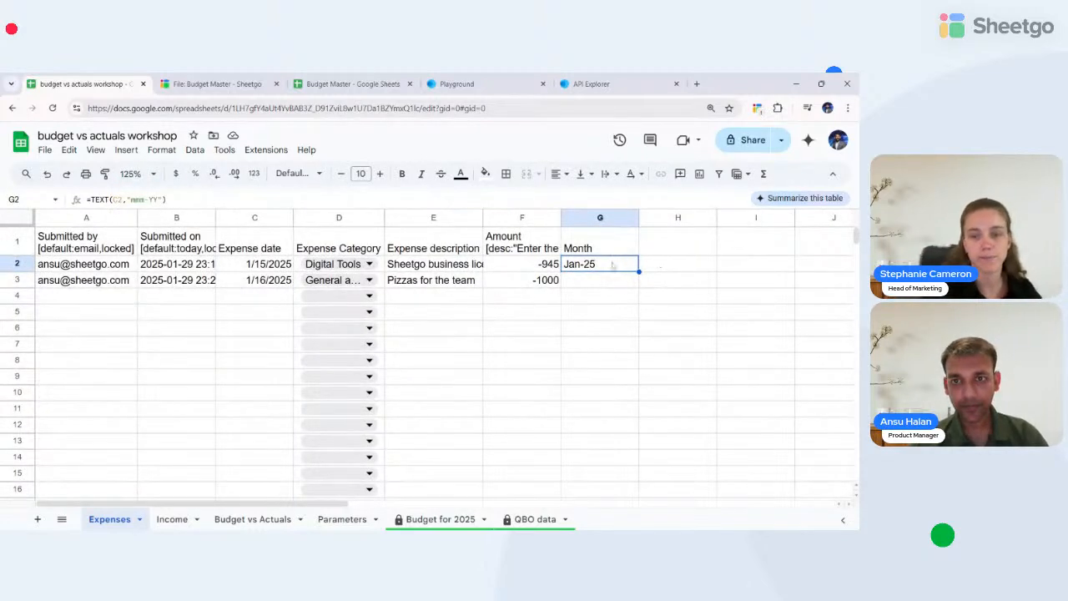
# - Inspect G2's TEXT formula and its "mmm-YY" format without changing it
pyautogui.click(119, 199)
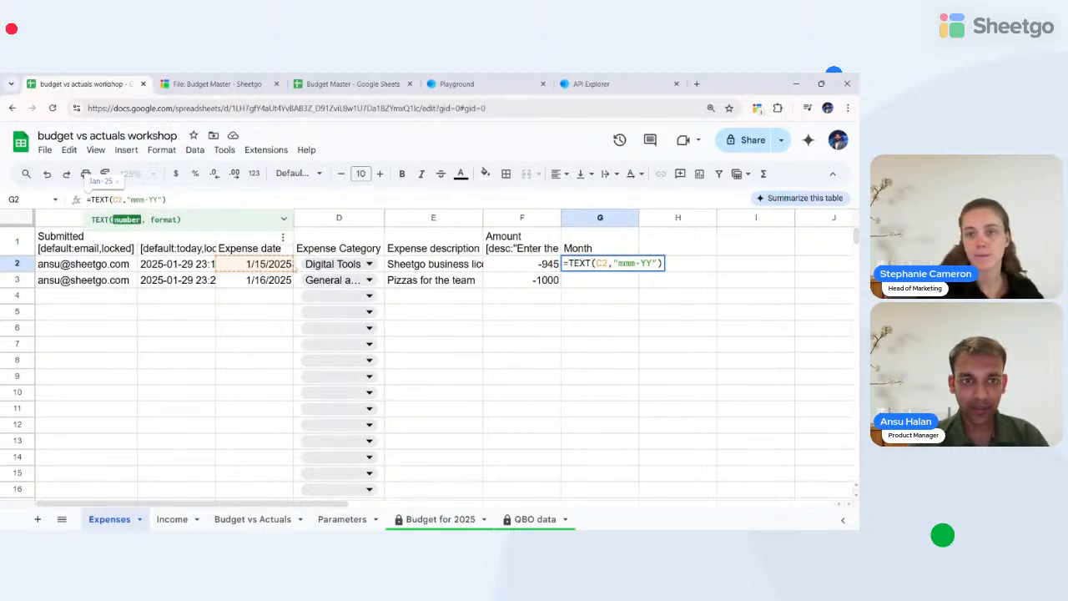
pyautogui.click(634, 263)
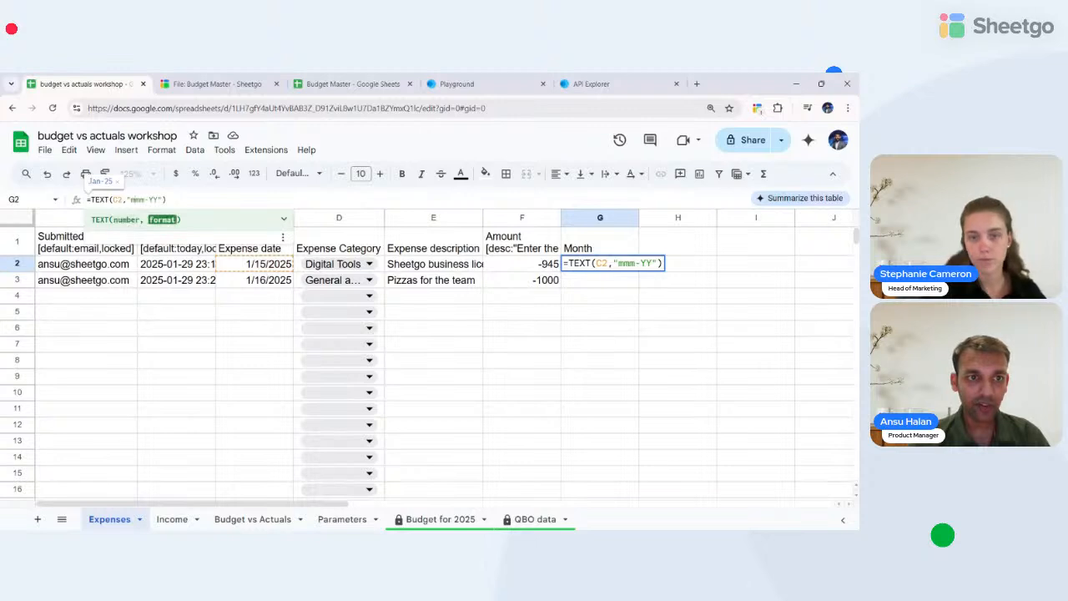
pyautogui.moveTo(130, 199); pyautogui.dragTo(157, 199)
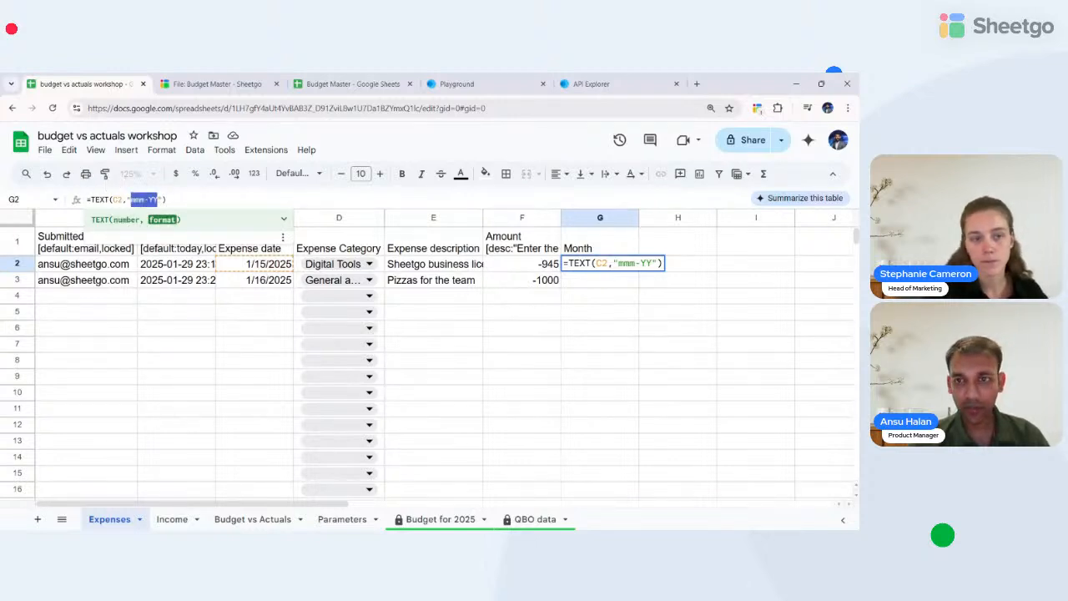
pyautogui.click(260, 392)
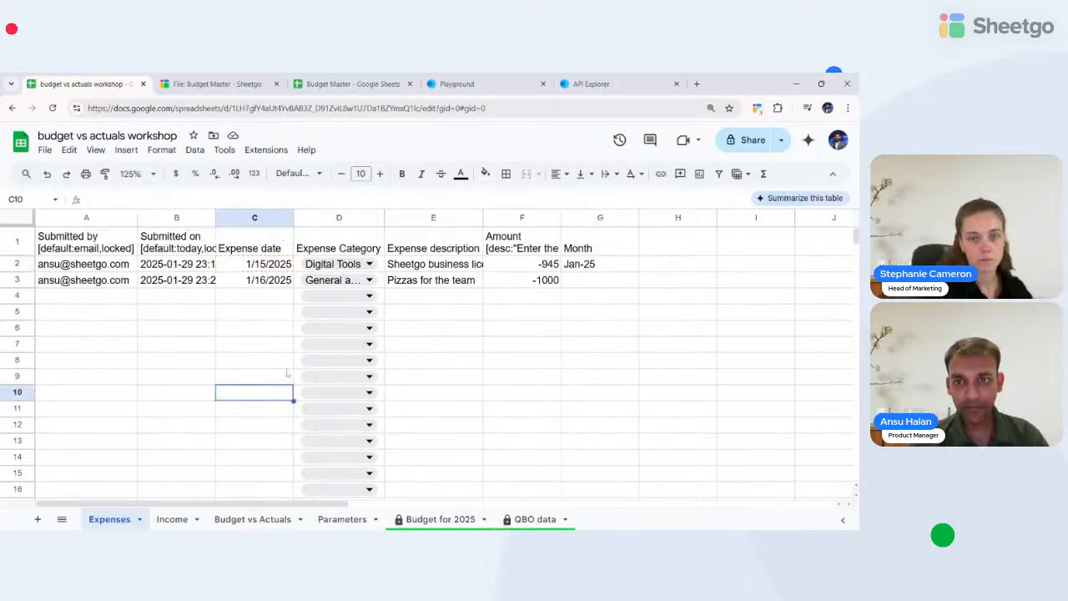
# - Change G2 to =ARRAYFORMULA(TEXT(C2:C,"mmm-YY")) to cover the whole date column
pyautogui.click(582, 264)
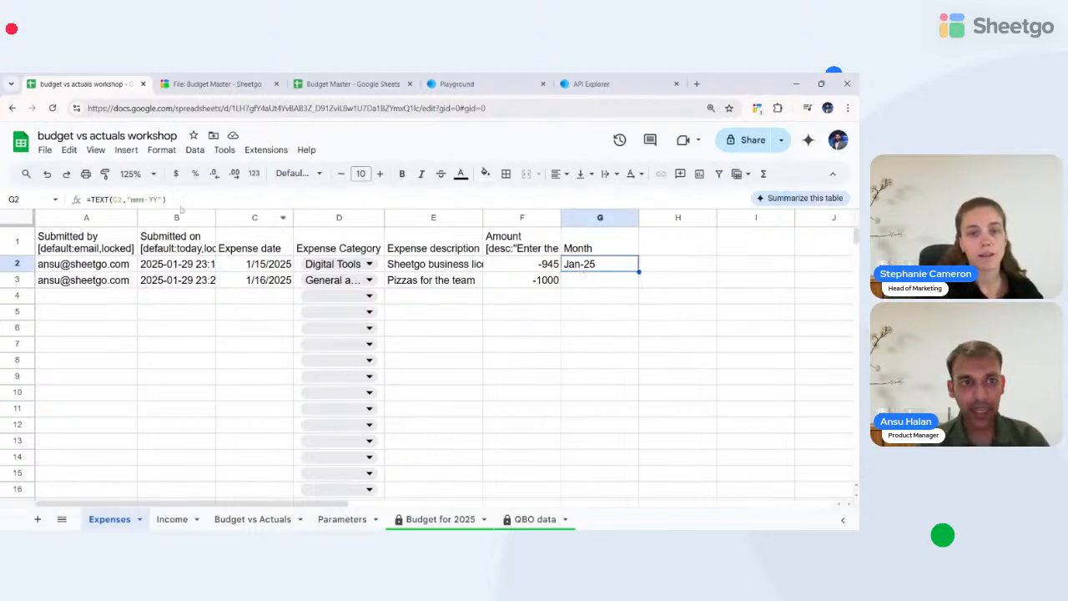
pyautogui.click(168, 199)
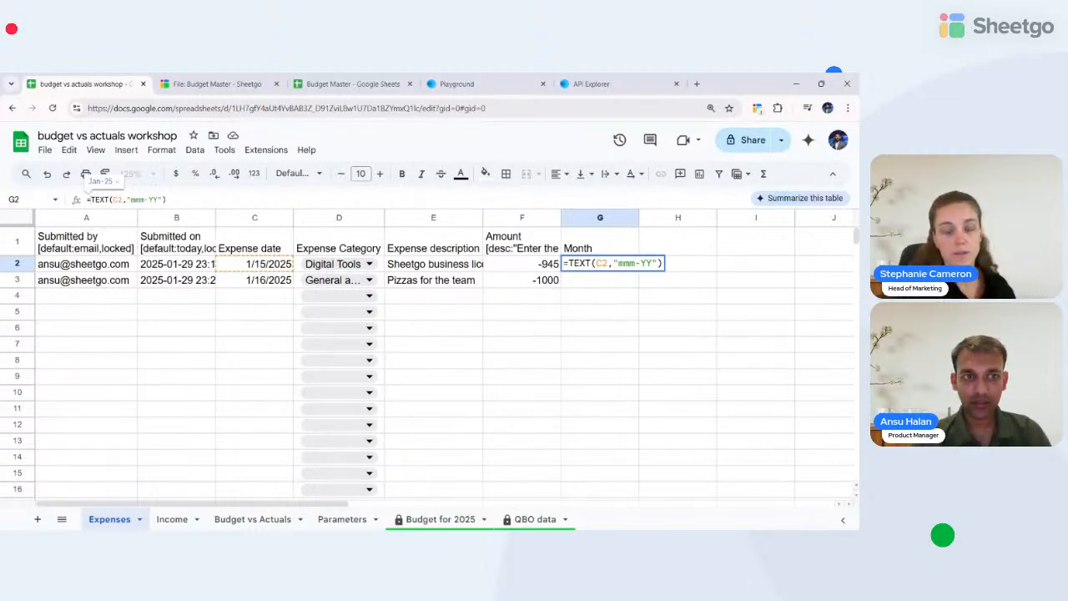
pyautogui.write('(')
pyautogui.press('Left')
pyautogui.write('Arr')
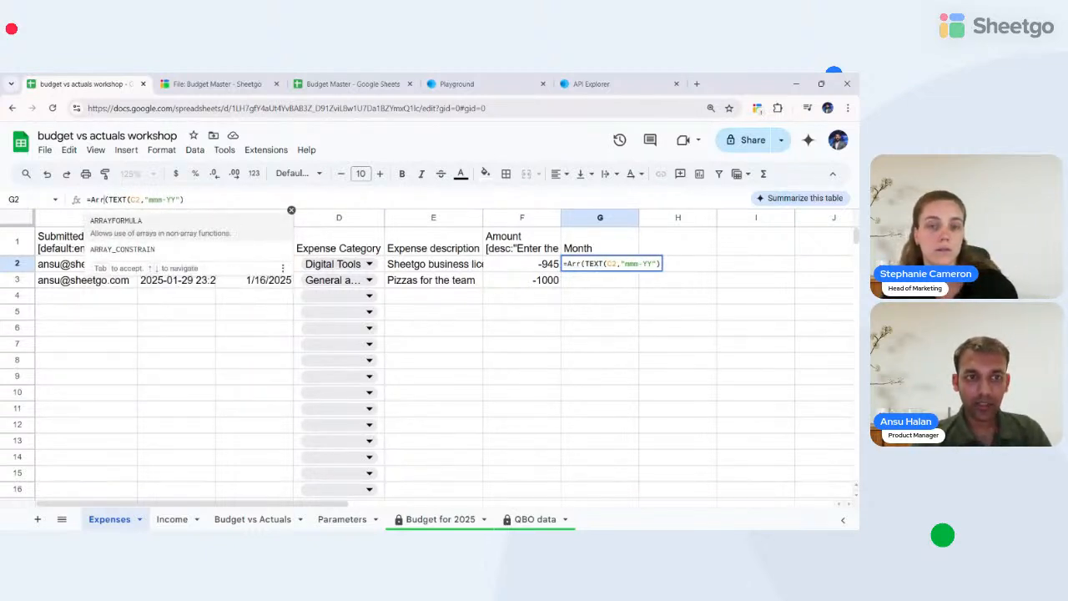
pyautogui.click(117, 222)
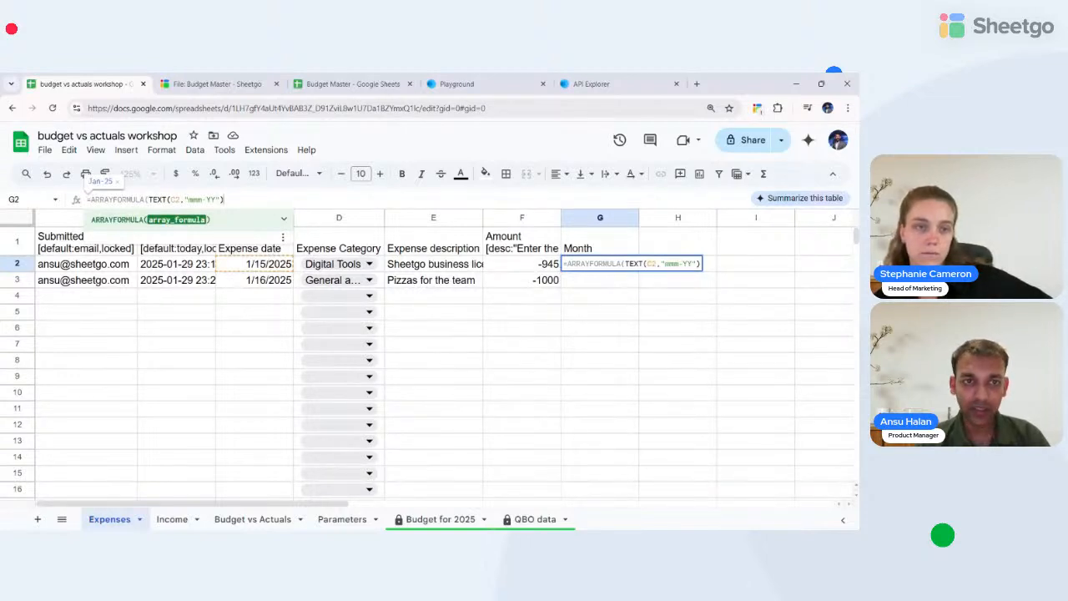
pyautogui.click(176, 200)
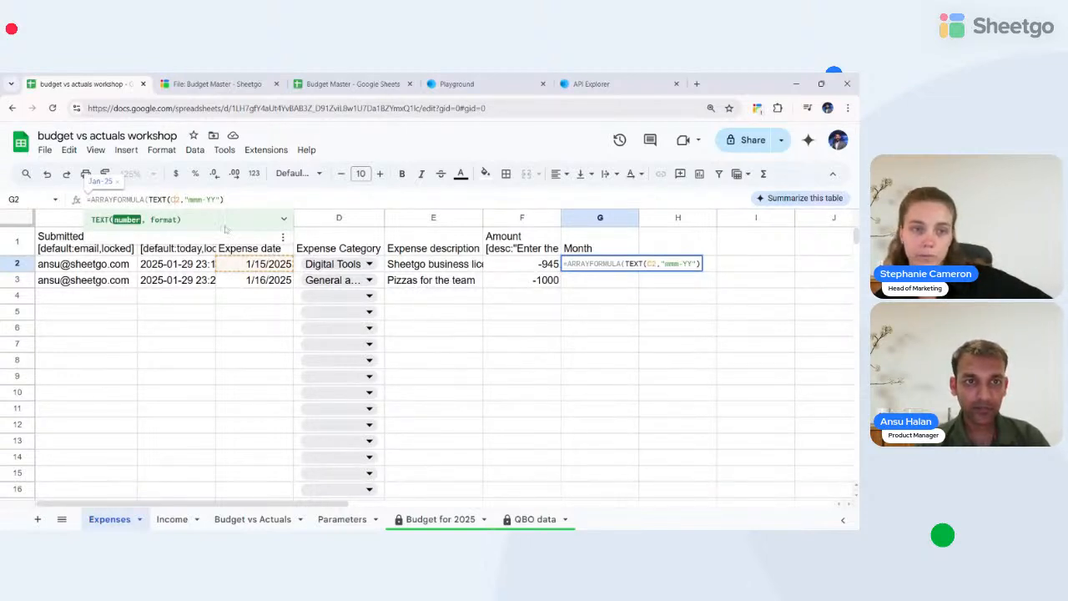
pyautogui.write(':C')
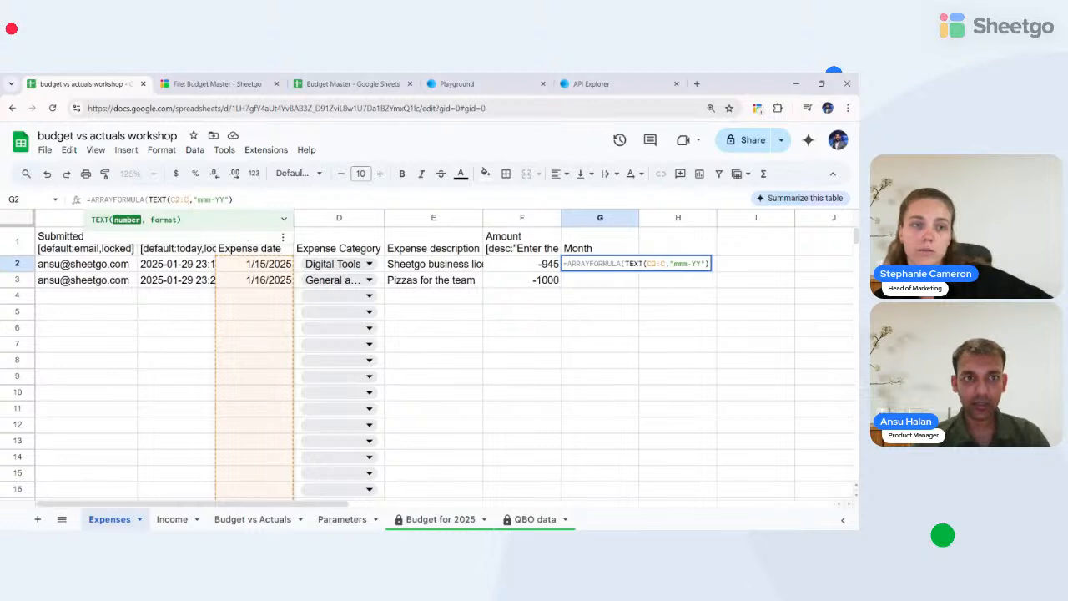
pyautogui.press('Right')
pyautogui.press('Right')
pyautogui.press('Right')
pyautogui.press('Right')
pyautogui.press('Right')
pyautogui.press('Right')
pyautogui.press('Right')
pyautogui.press('Right')
pyautogui.press('Right')
pyautogui.press('Right')
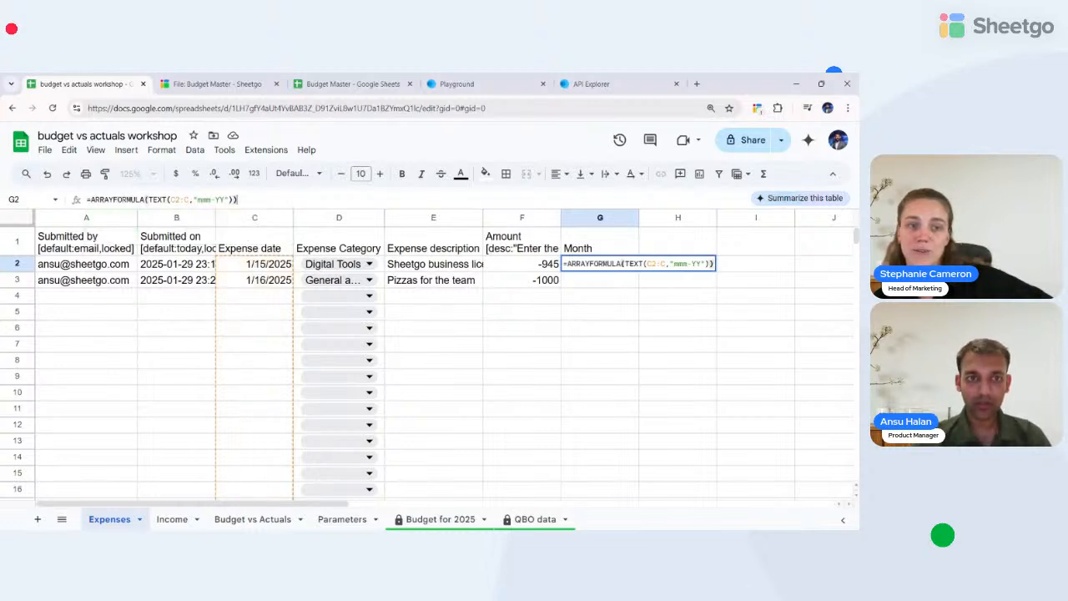
pyautogui.press('Return')
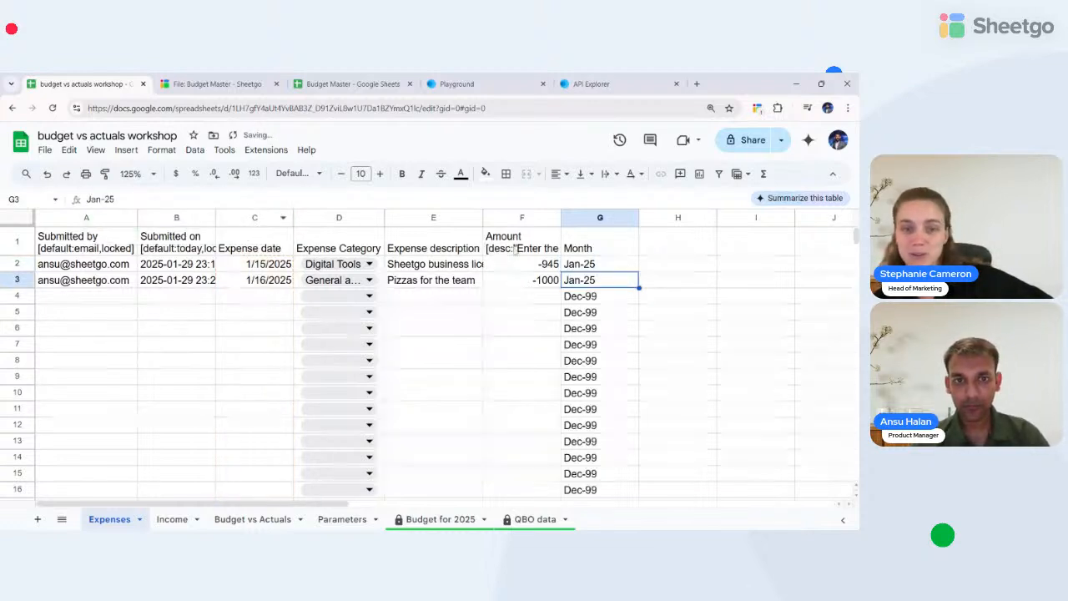
# - Wrap G2's array formula in IF(A2:A<>"", …, "") so blank rows stay empty instead of Dec-99
pyautogui.click(592, 264)
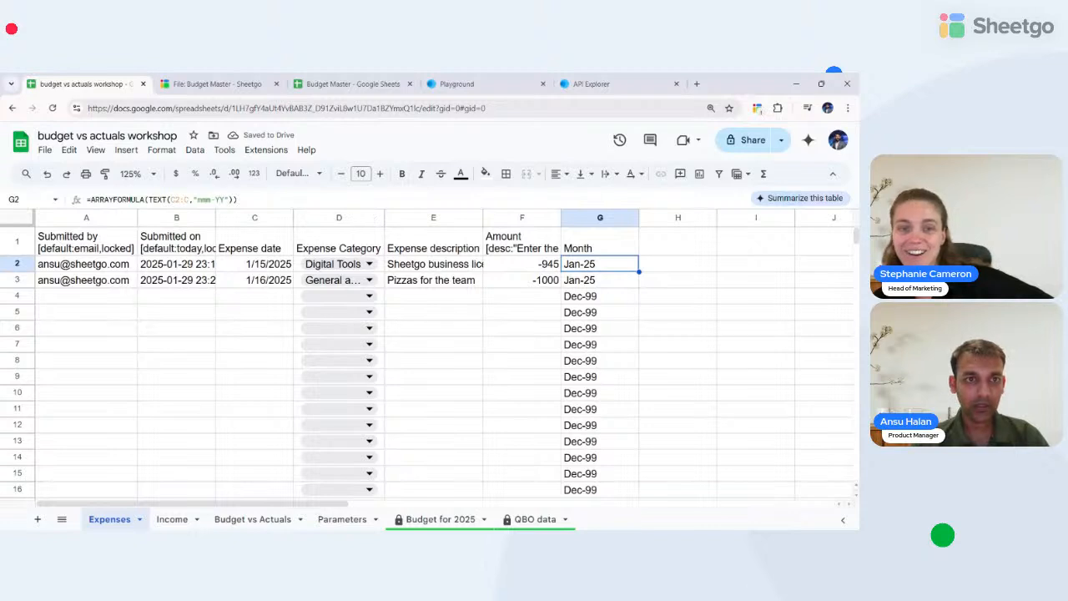
pyautogui.click(237, 200)
pyautogui.press('Left')
pyautogui.press('Left')
pyautogui.press('Left')
pyautogui.press('Left')
pyautogui.press('Left')
pyautogui.press('Left')
pyautogui.press('Left')
pyautogui.press('Left')
pyautogui.press('Left')
pyautogui.press('Left')
pyautogui.press('Left')
pyautogui.press('Left')
pyautogui.press('Left')
pyautogui.press('Left')
pyautogui.press('Left')
pyautogui.press('Left')
pyautogui.press('Left')
pyautogui.press('Left')
pyautogui.press('Left')
pyautogui.press('Left')
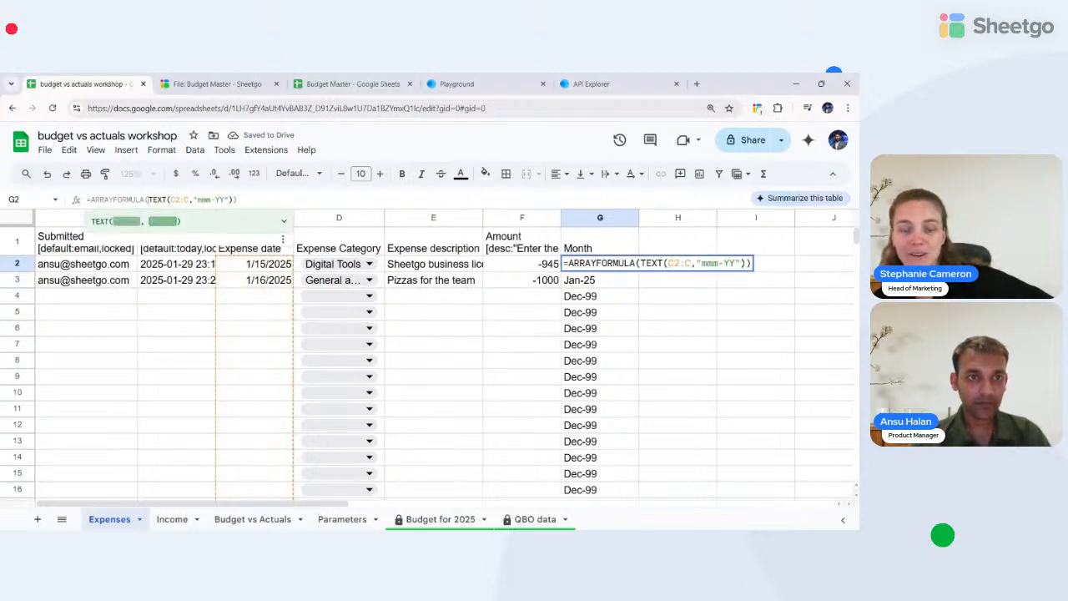
pyautogui.write('(')
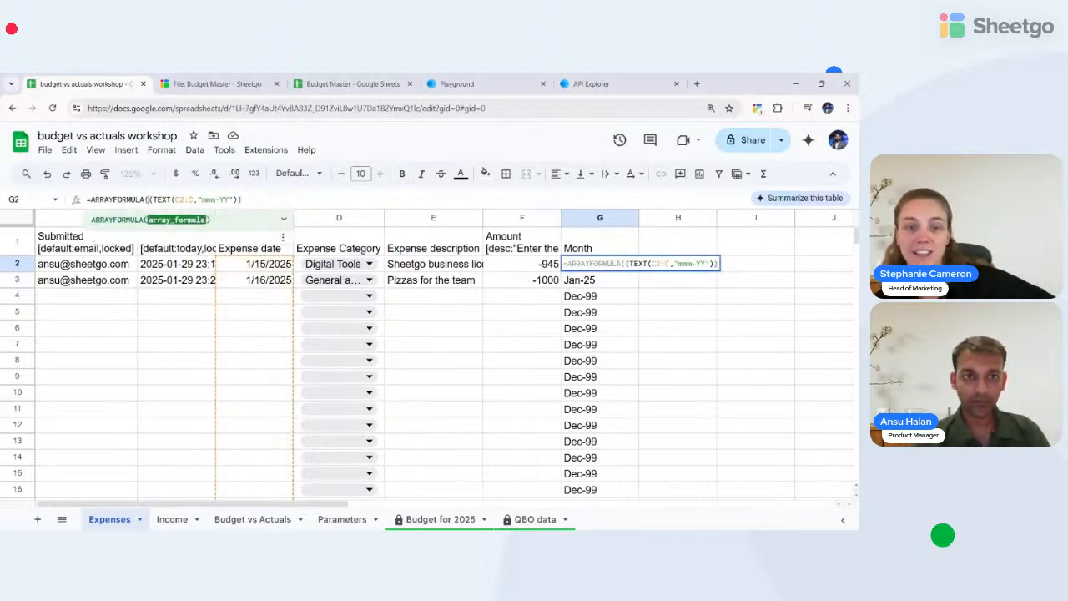
pyautogui.write('if')
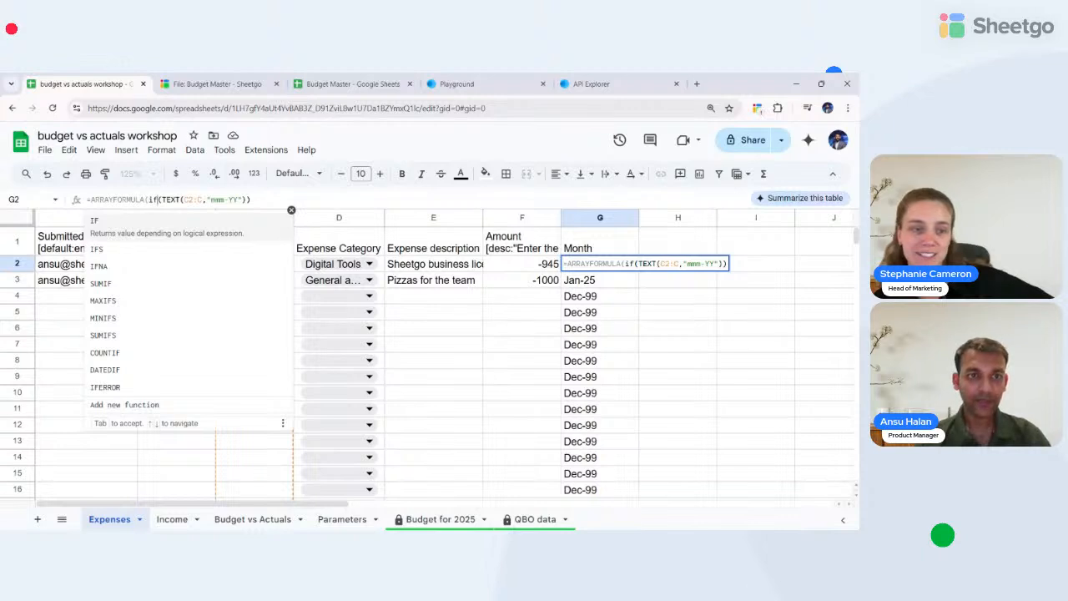
pyautogui.click(133, 226)
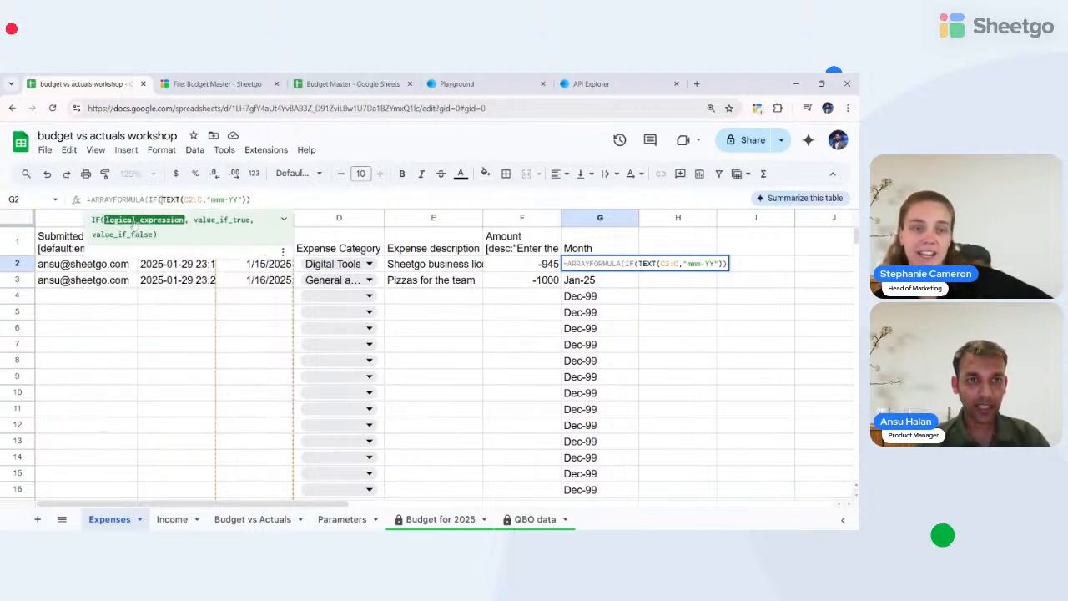
pyautogui.click(184, 269)
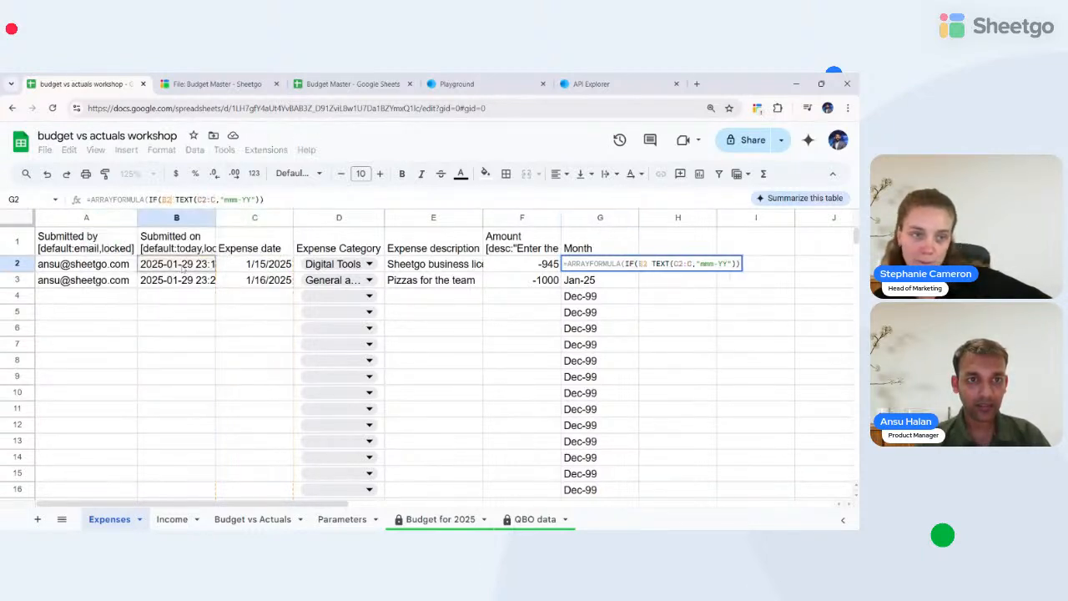
pyautogui.click(100, 265)
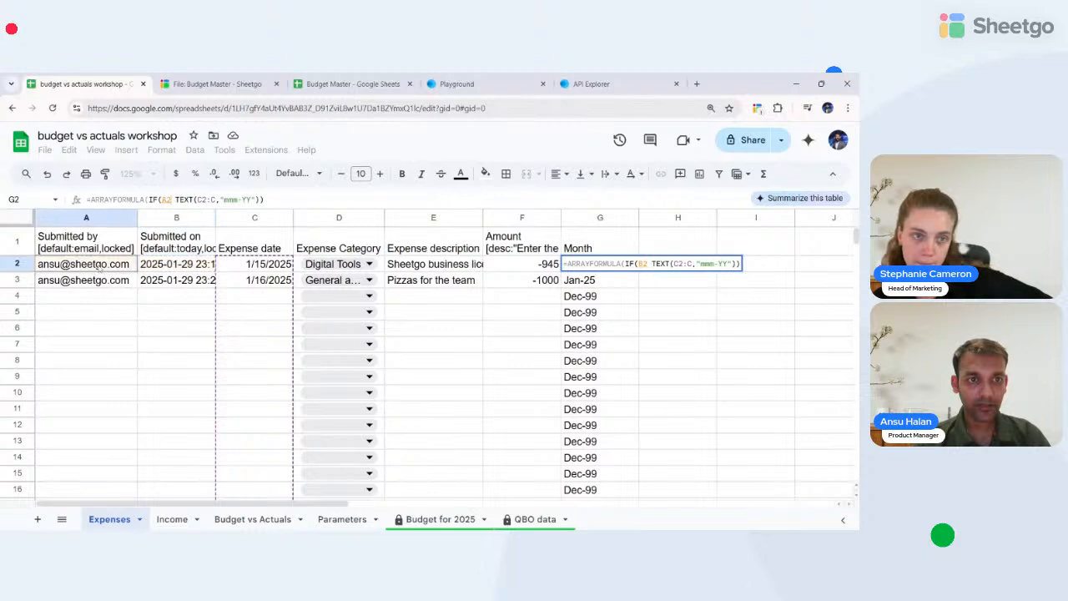
pyautogui.write(':A')
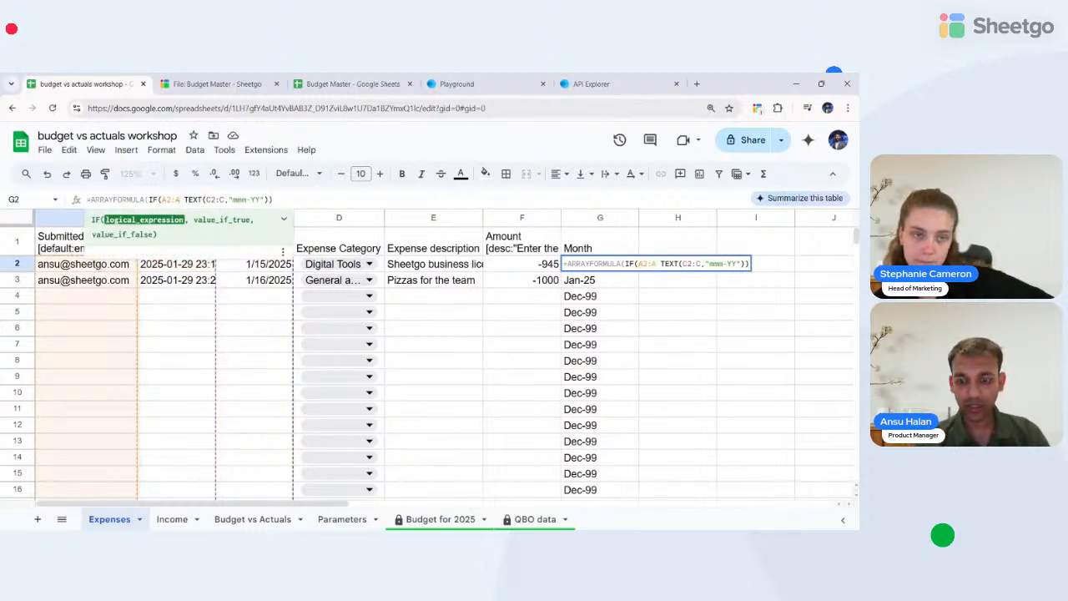
pyautogui.write('<>"",')
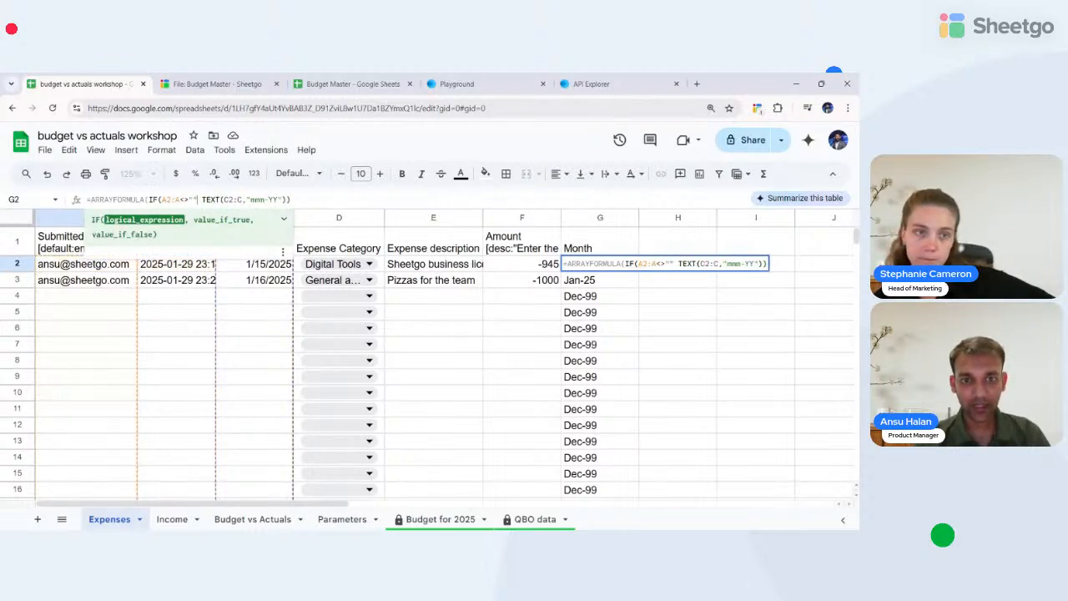
pyautogui.press('Right')
pyautogui.press('Right')
pyautogui.press('Right')
pyautogui.press('Right')
pyautogui.press('Right')
pyautogui.press('Right')
pyautogui.press('Right')
pyautogui.press('Right')
pyautogui.press('Right')
pyautogui.press('Right')
pyautogui.press('Right')
pyautogui.press('Right')
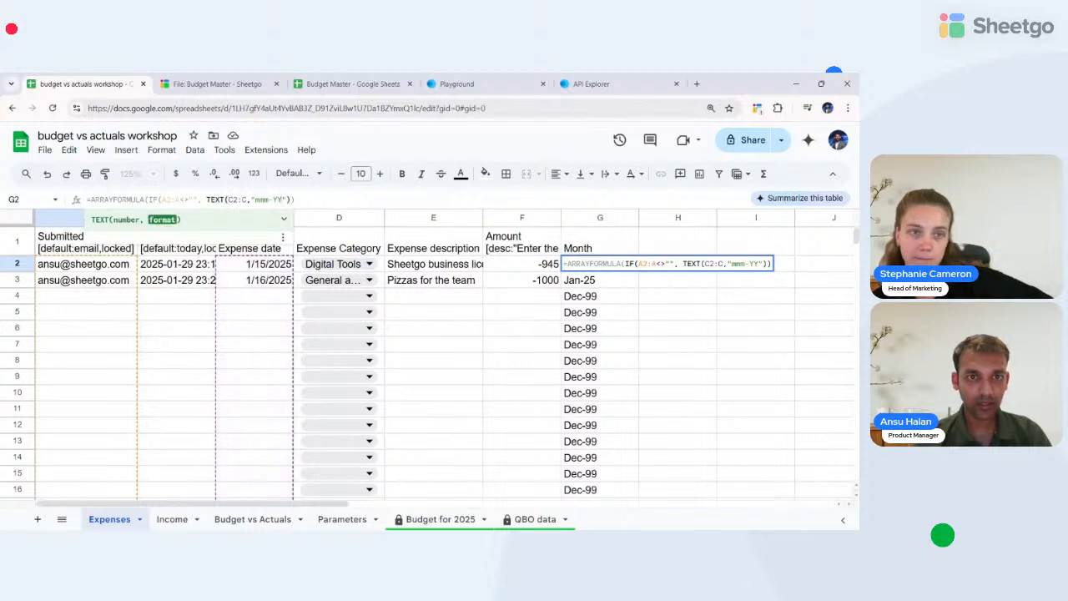
pyautogui.press('Right')
pyautogui.press('Right')
pyautogui.press('Right')
pyautogui.press('Right')
pyautogui.press('Right')
pyautogui.press('Right')
pyautogui.press('Right')
pyautogui.press('Right')
pyautogui.write(',""')
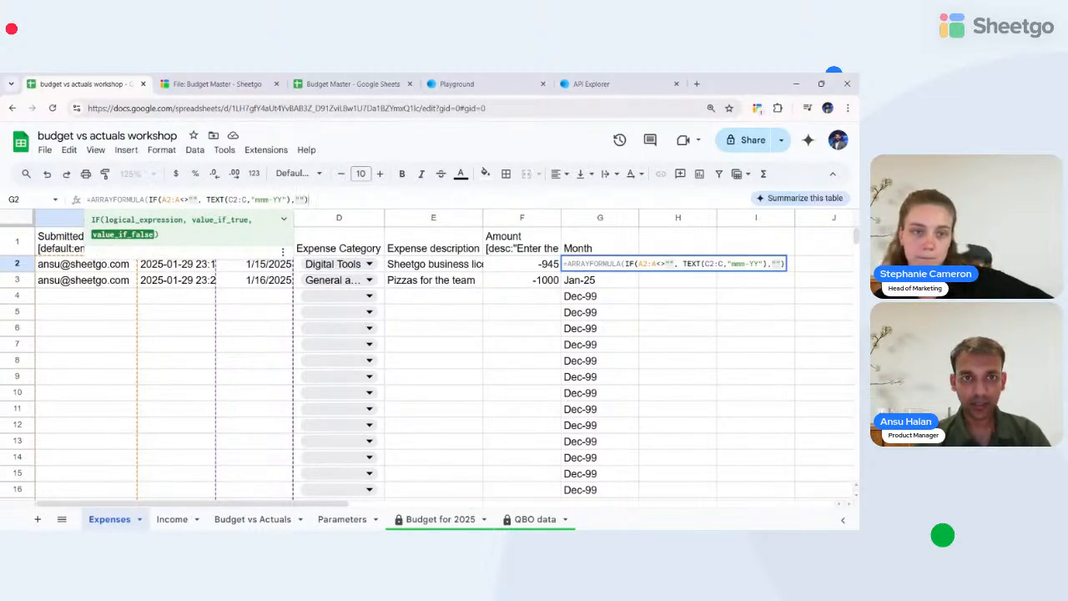
pyautogui.press('Return')
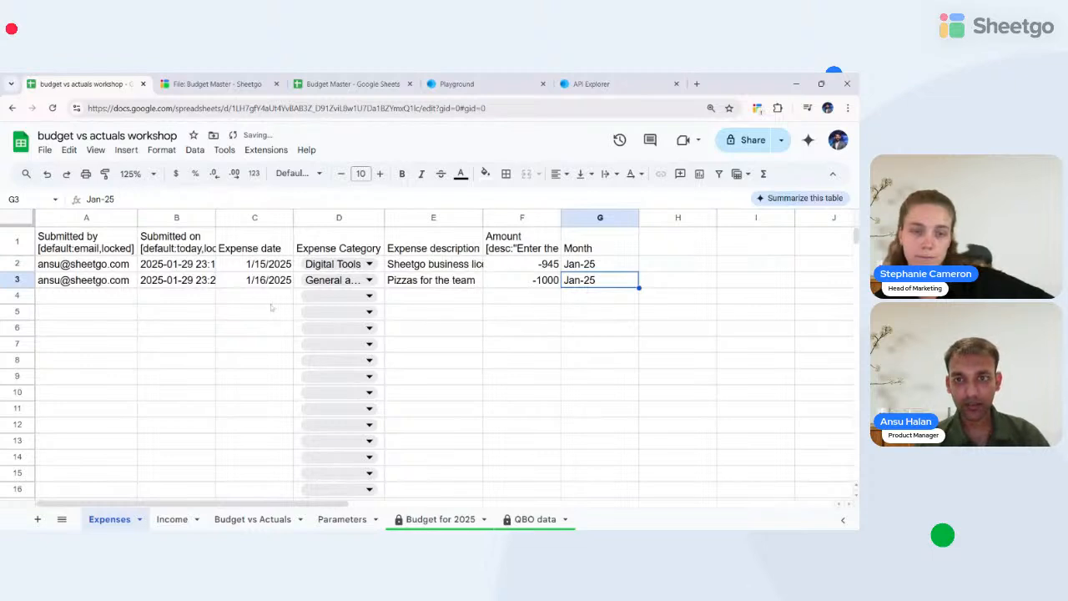
pyautogui.click(594, 265)
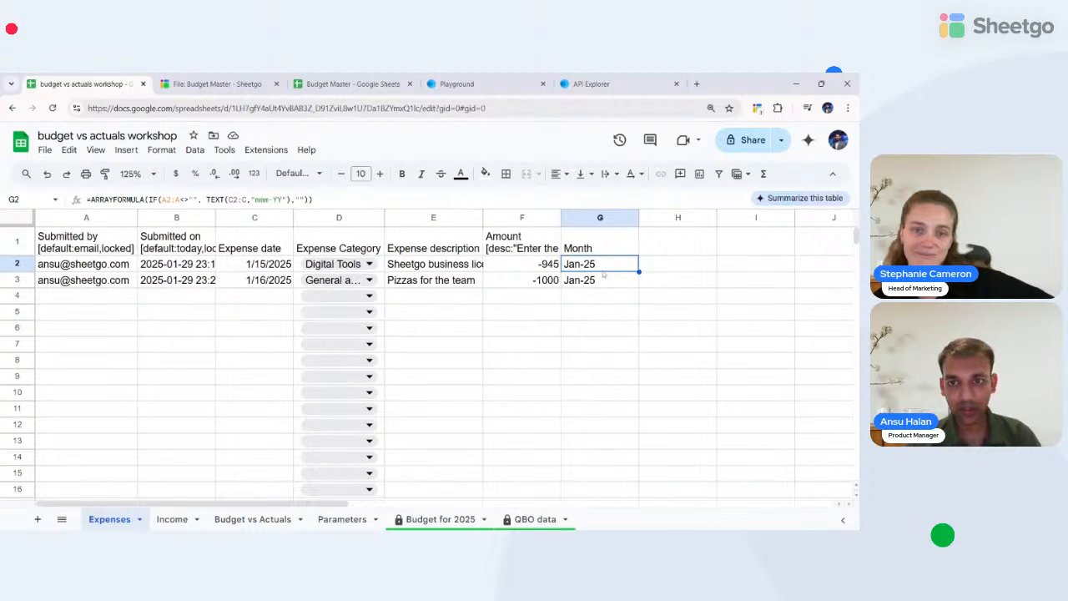
# - On the Income sheet, insert a new column to the right of Amount (column F)
pyautogui.click(172, 519)
pyautogui.click(460, 217)
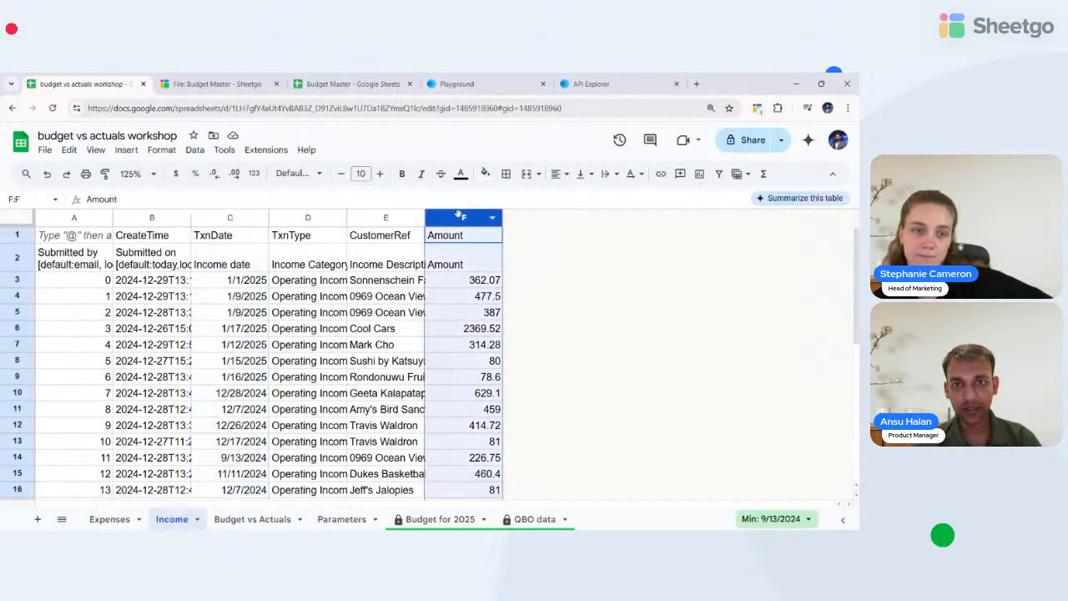
pyautogui.rightClick(461, 217)
pyautogui.click(519, 296)
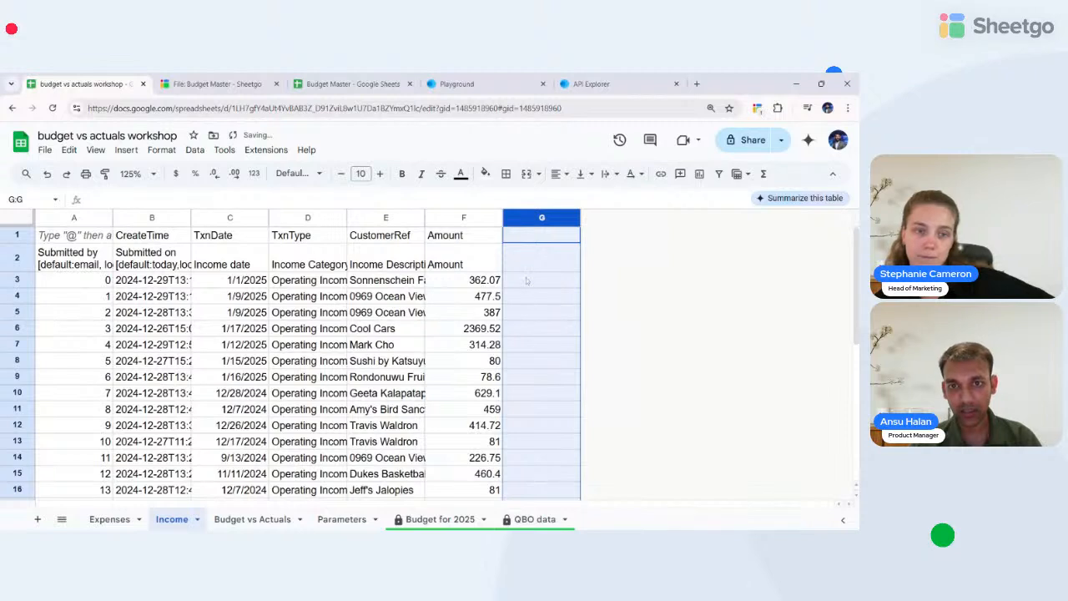
# - Add the header 'MOnth' in G2 and paste the month array formula into G3
pyautogui.click(539, 244)
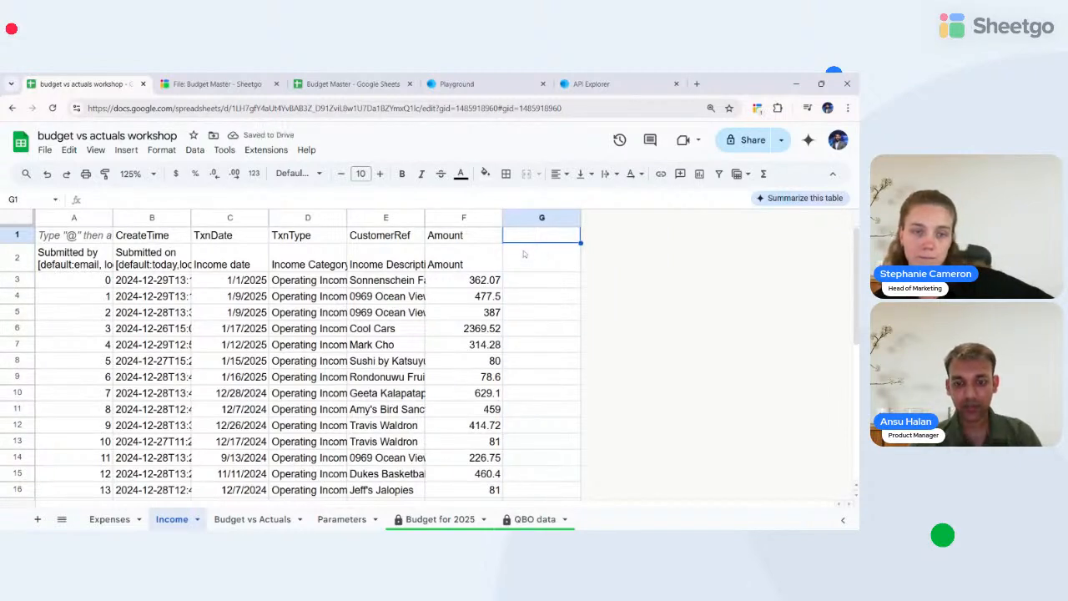
pyautogui.click(524, 254)
pyautogui.write('MOnth')
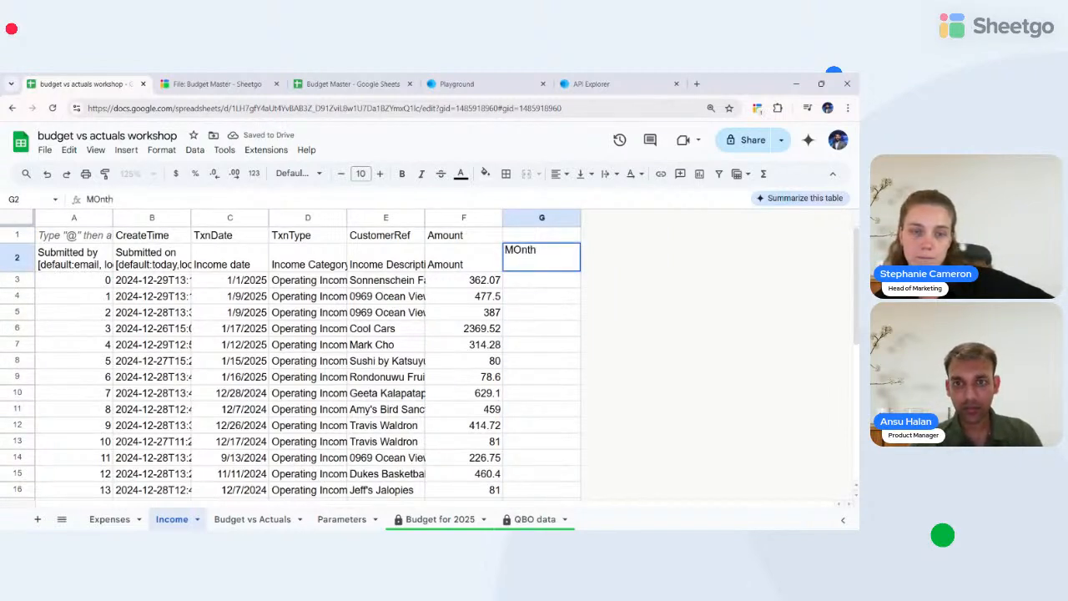
pyautogui.press('Return')
pyautogui.write('=ARRAYFORMULA(IF(A3:A<>"", TEXT(C3:C,"mmm-YY"),""))')
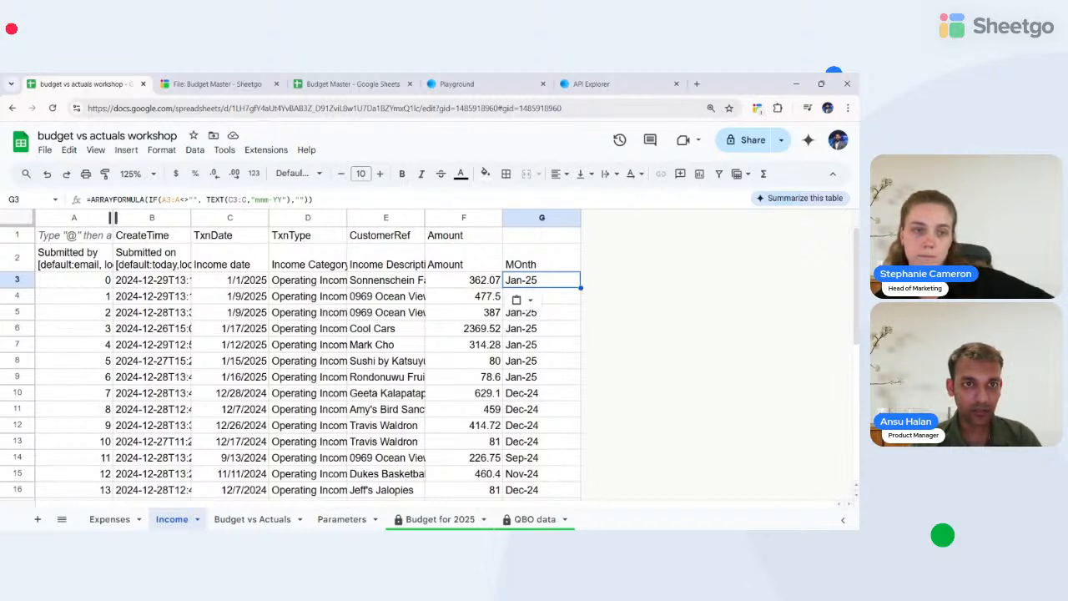
# - Review the income dates, then return to the Budget vs Actuals sheet
pyautogui.click(246, 393)
pyautogui.scroll(-1, 243, 397)
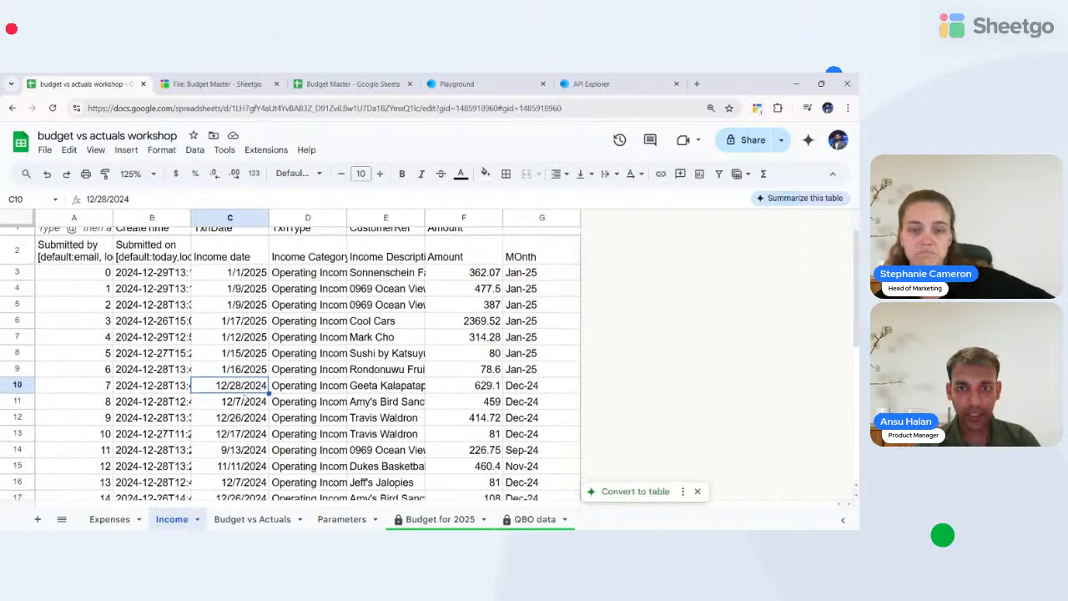
pyautogui.scroll(-1, 244, 397)
pyautogui.scroll(2, 243, 398)
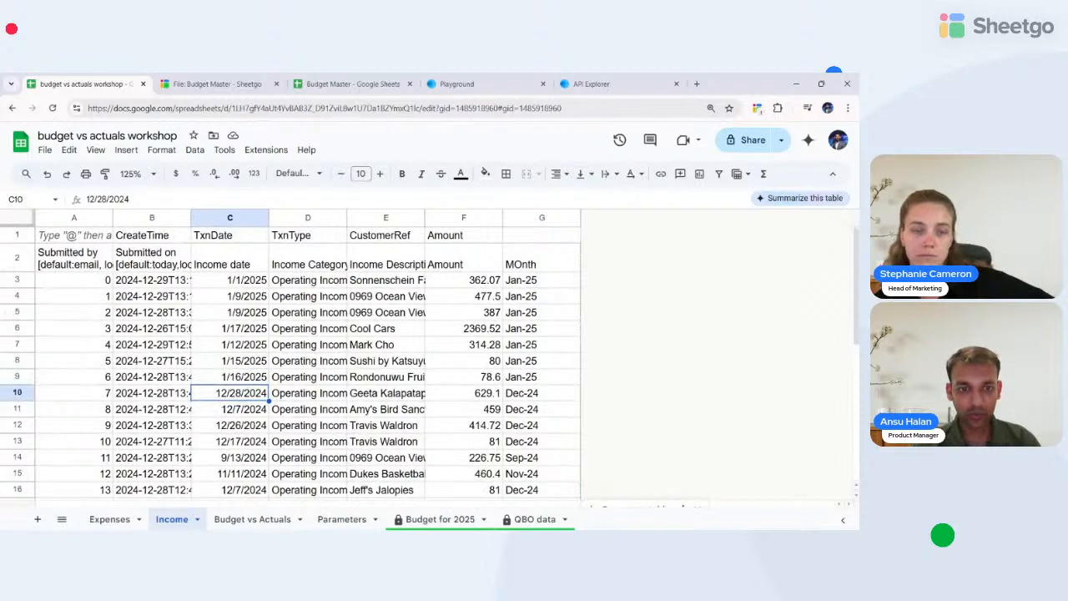
pyautogui.click(254, 519)
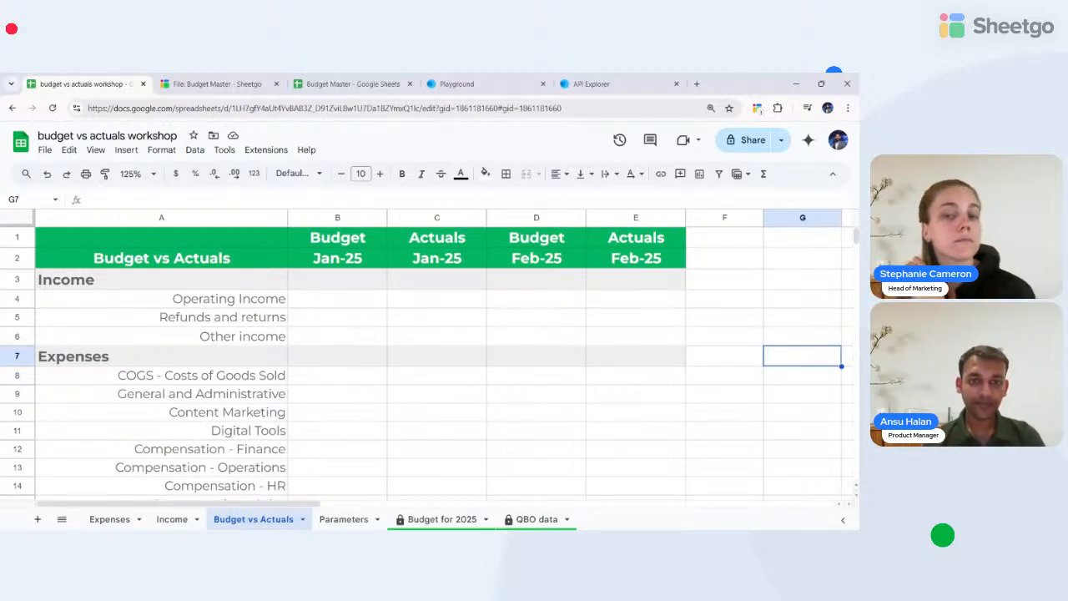
# - Start a FILTER formula in B4 returning 'Budget for 2025'!D:D amounts
pyautogui.click(210, 316)
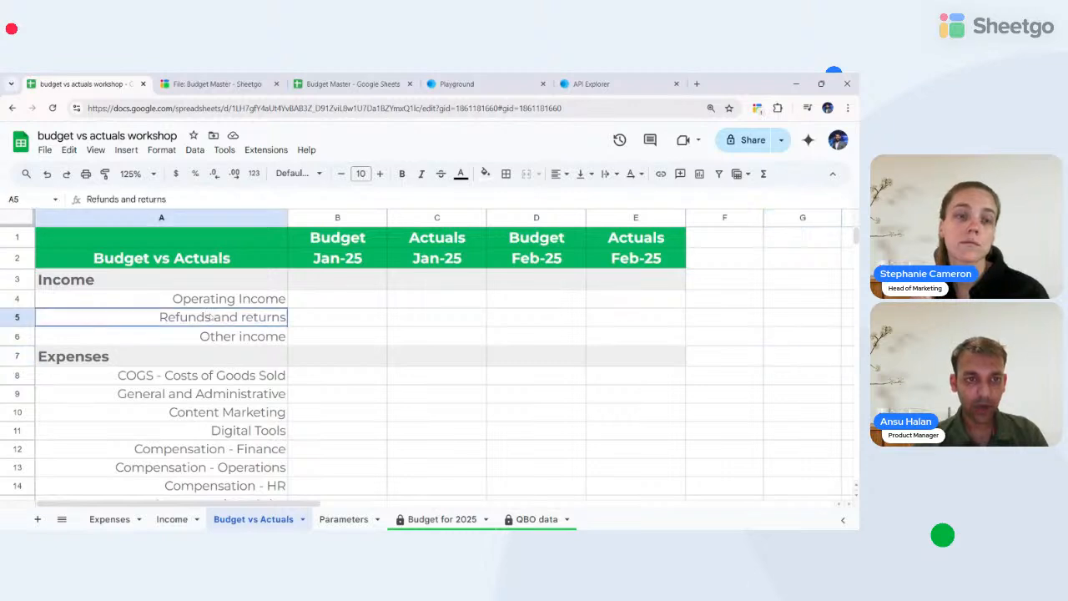
pyautogui.click(231, 300)
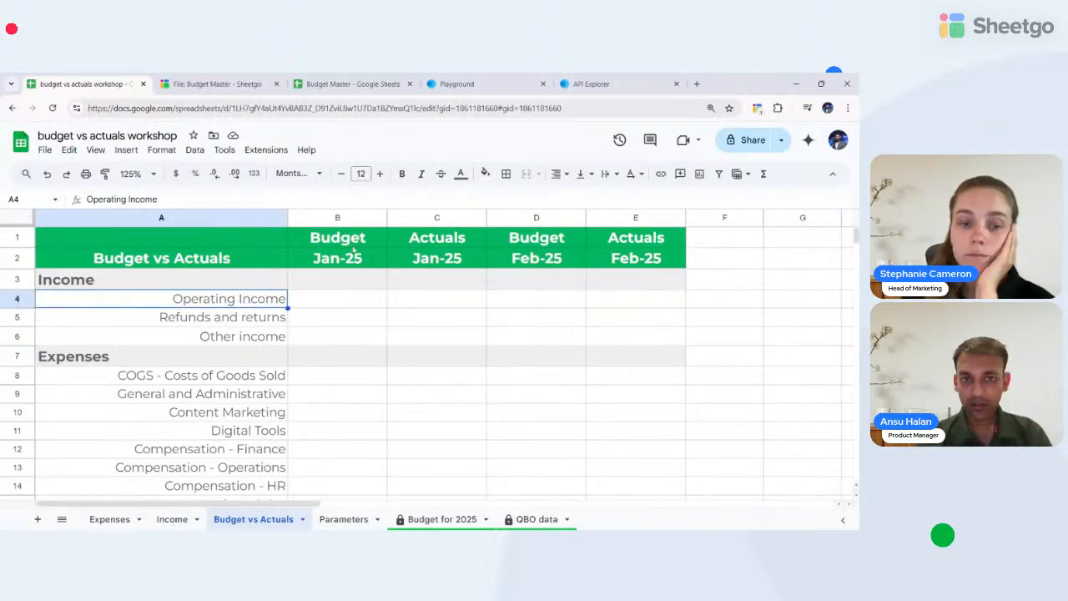
pyautogui.click(336, 300)
pyautogui.write('=f')
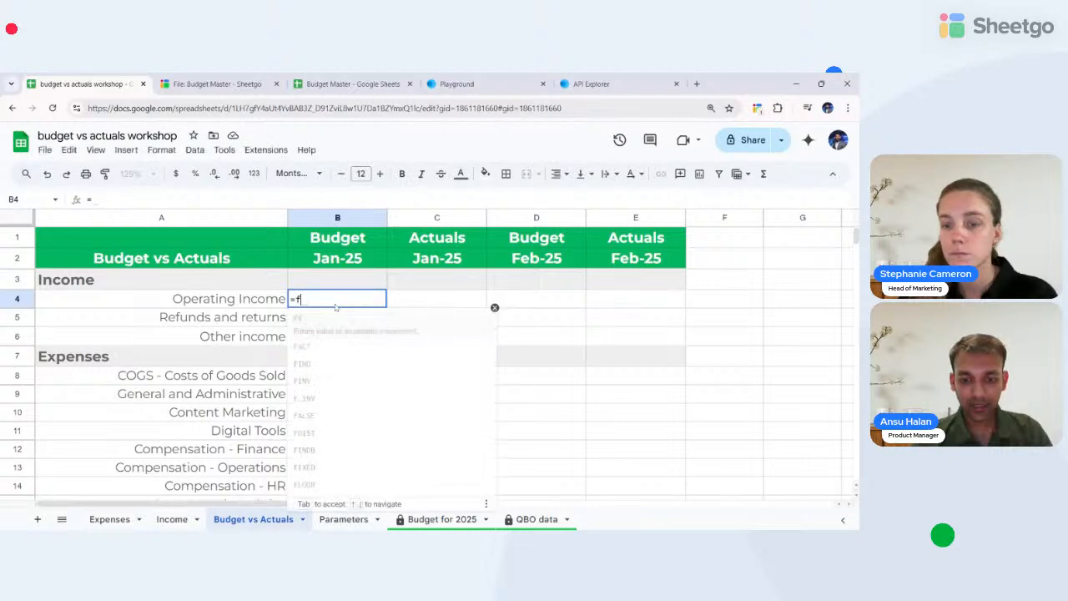
pyautogui.write('ilter')
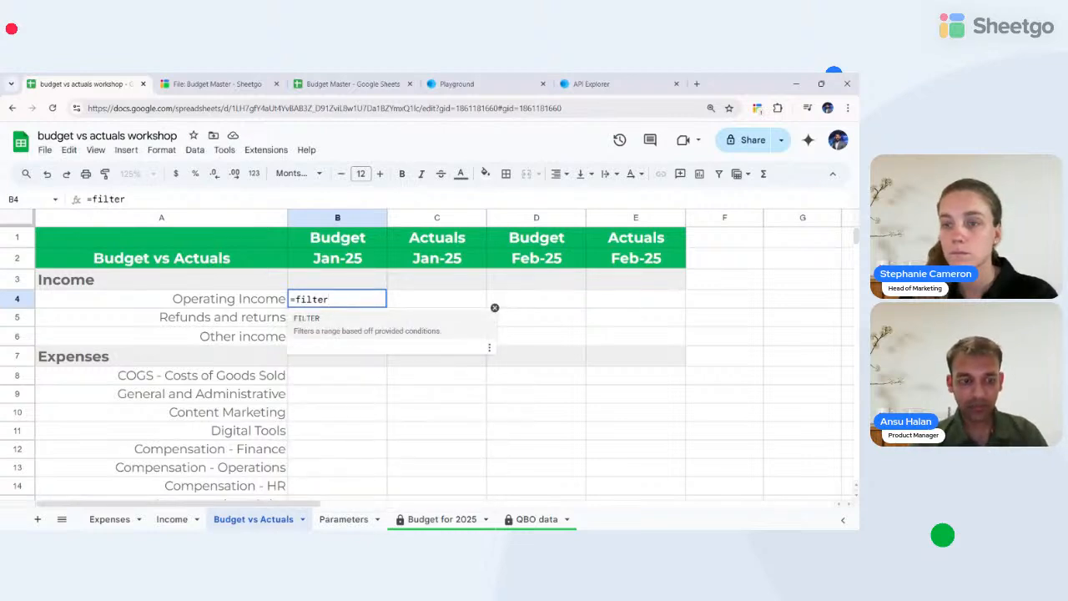
pyautogui.press('Tab')
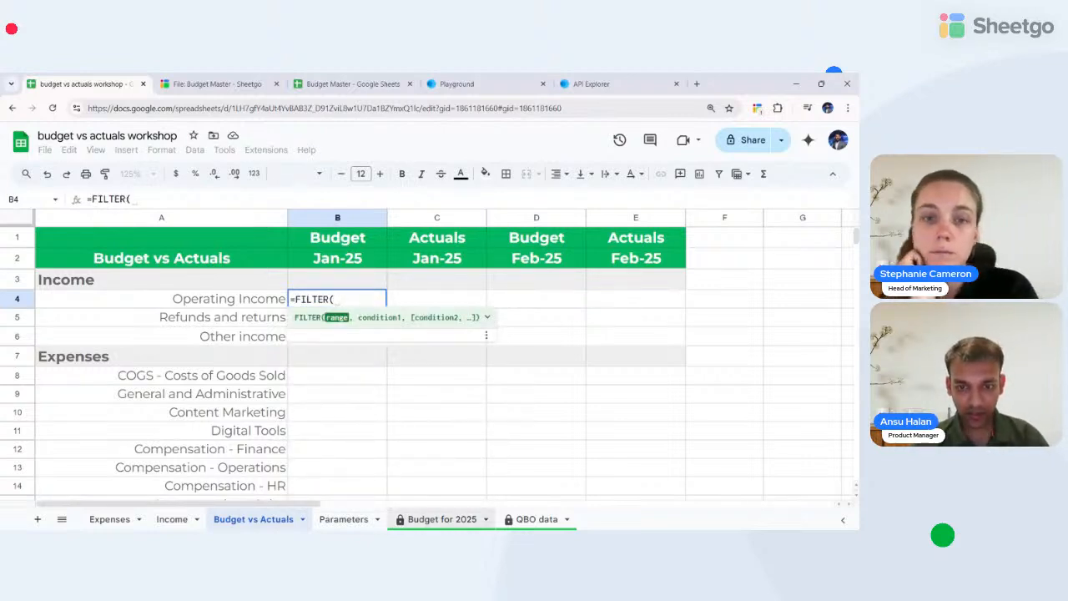
pyautogui.click(440, 519)
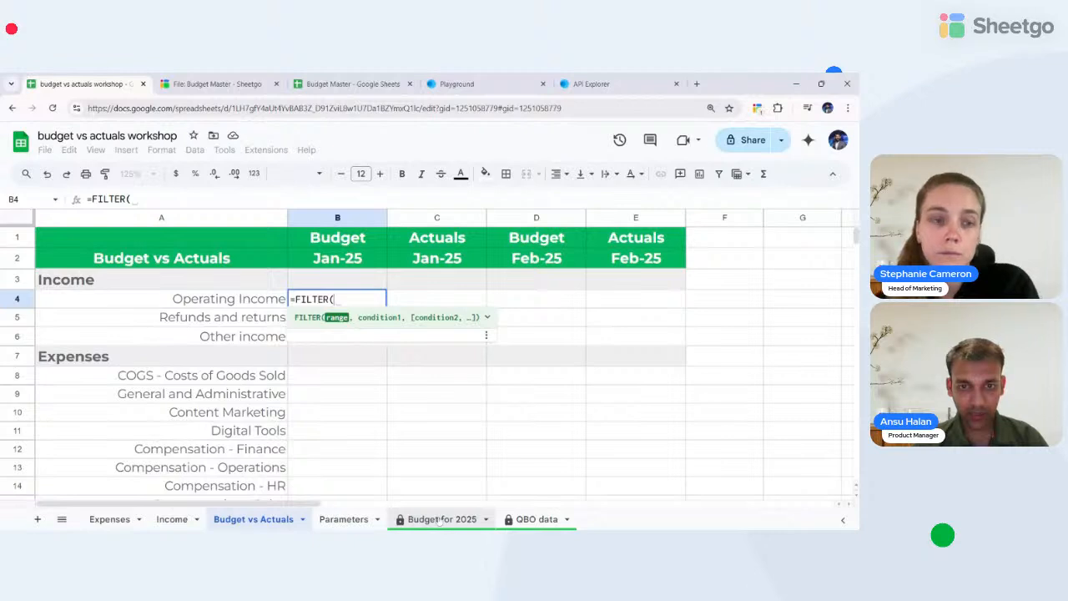
pyautogui.click(278, 218)
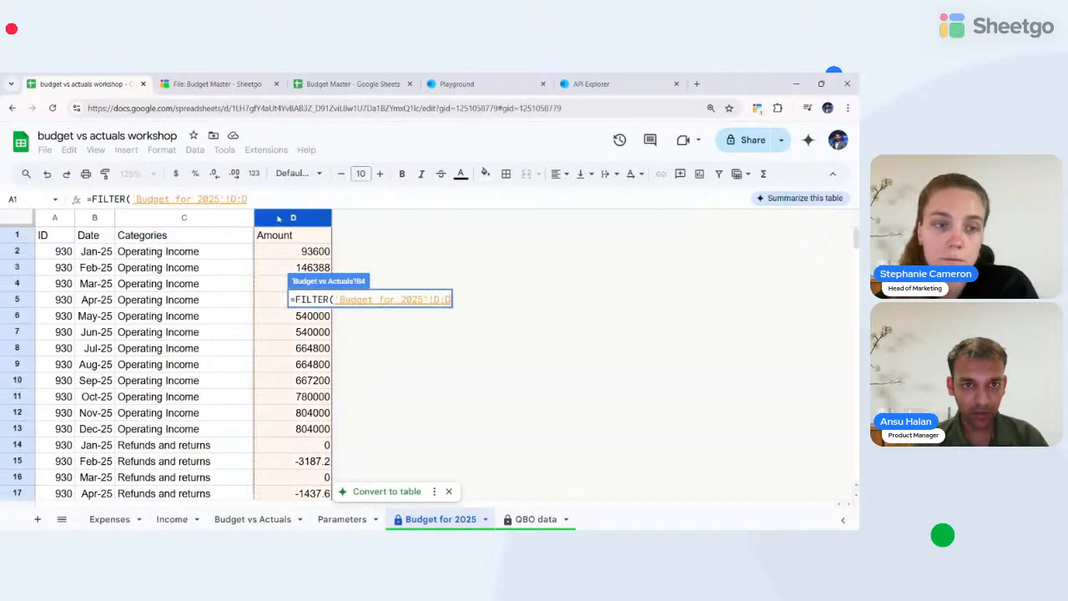
pyautogui.write(',')
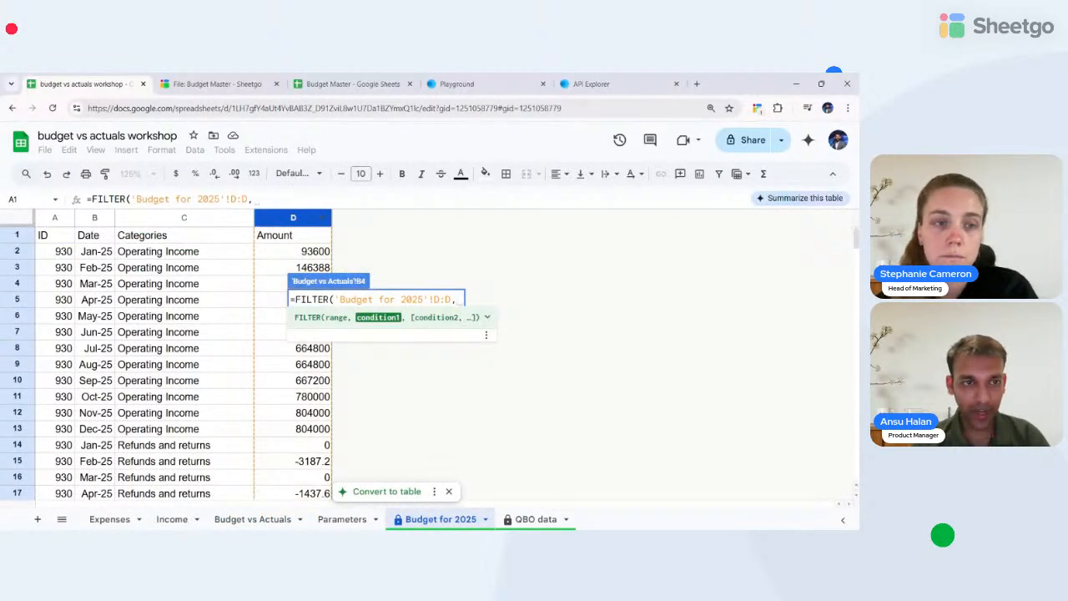
# - Add the condition A4='Budget for 2025'!C:C to match the Operating Income category
pyautogui.click(337, 521)
pyautogui.click(230, 520)
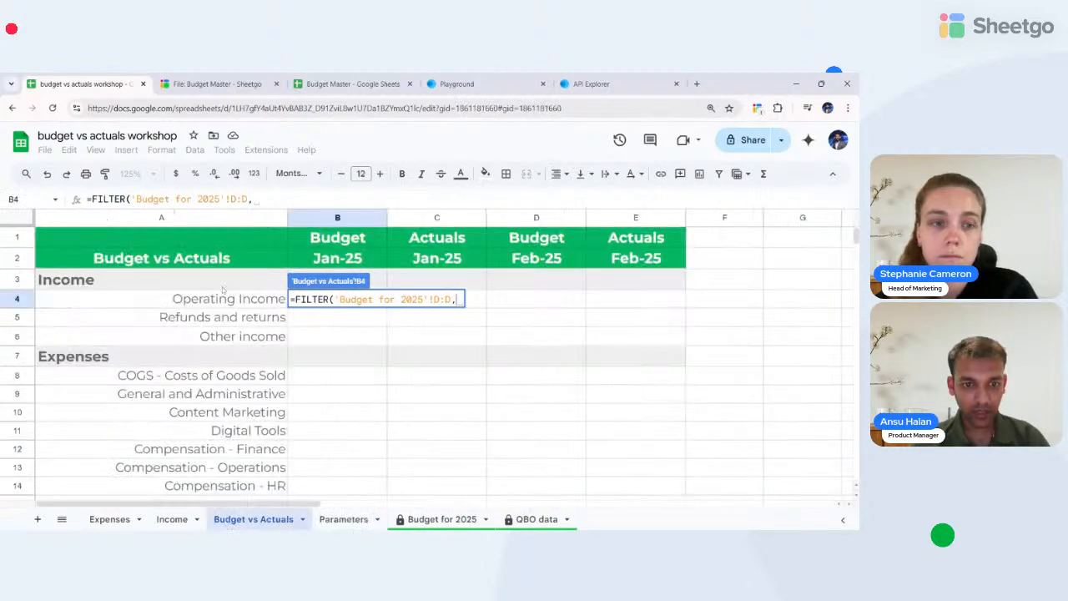
pyautogui.click(188, 302)
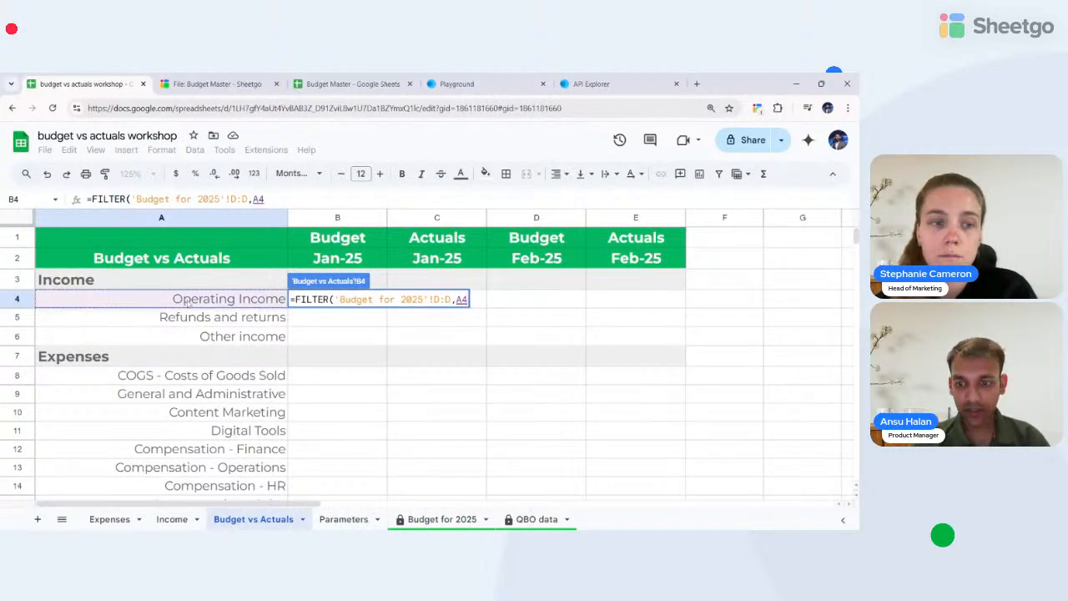
pyautogui.write('=')
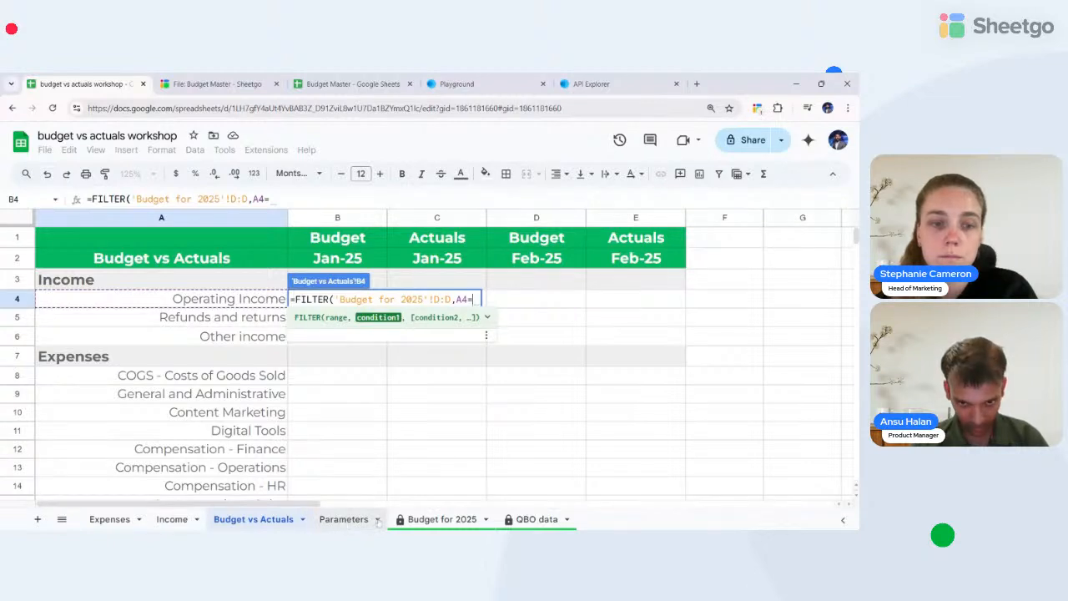
pyautogui.click(440, 519)
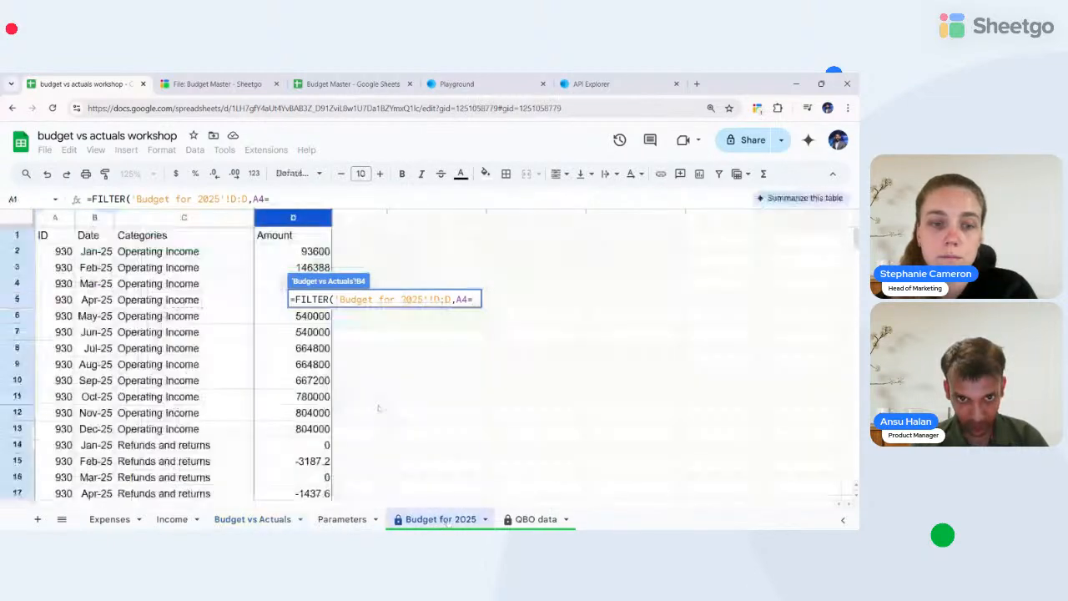
pyautogui.click(174, 217)
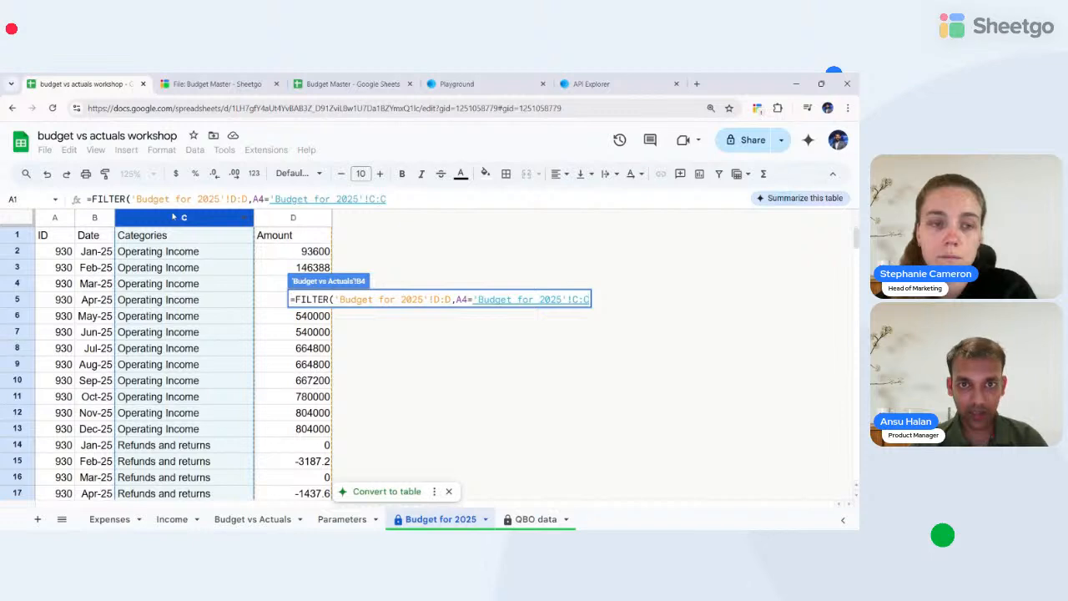
pyautogui.write(',')
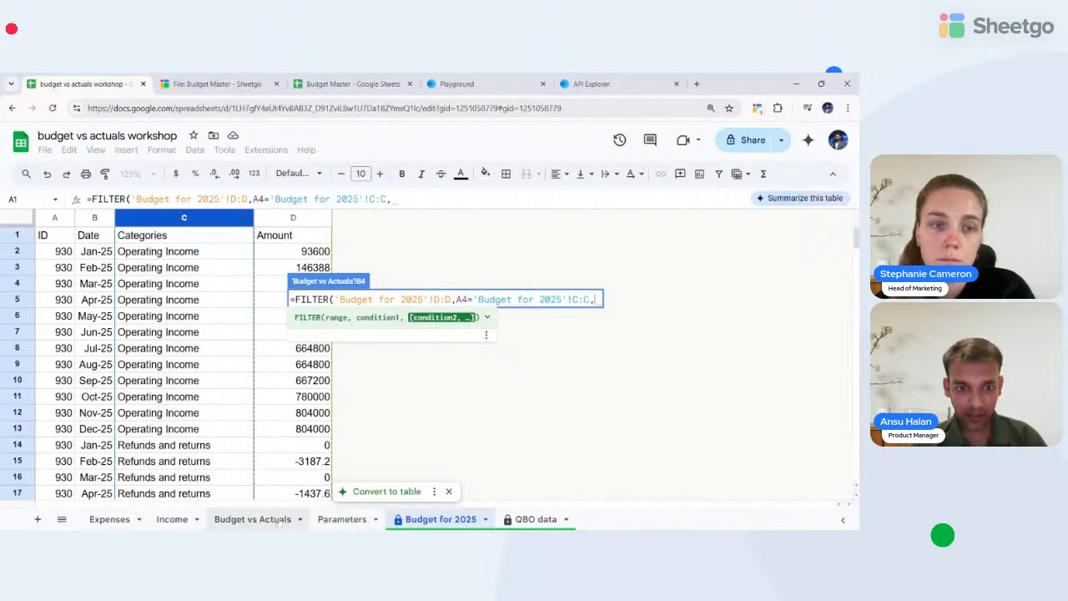
# - Add the condition B2='Budget for 2025'!B:B and finish the formula, showing 93600
pyautogui.click(253, 519)
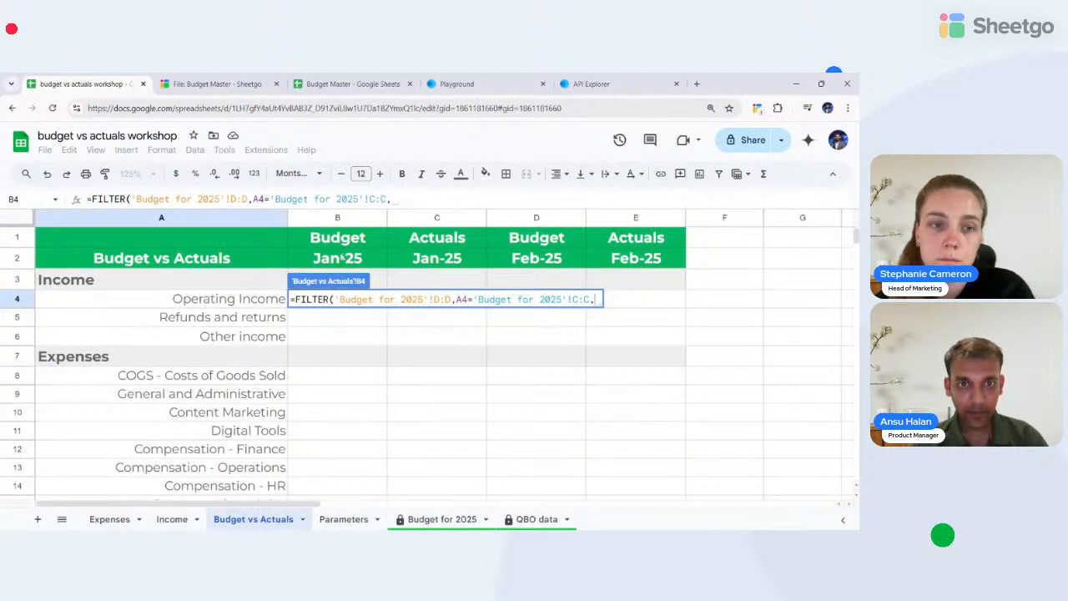
pyautogui.click(338, 258)
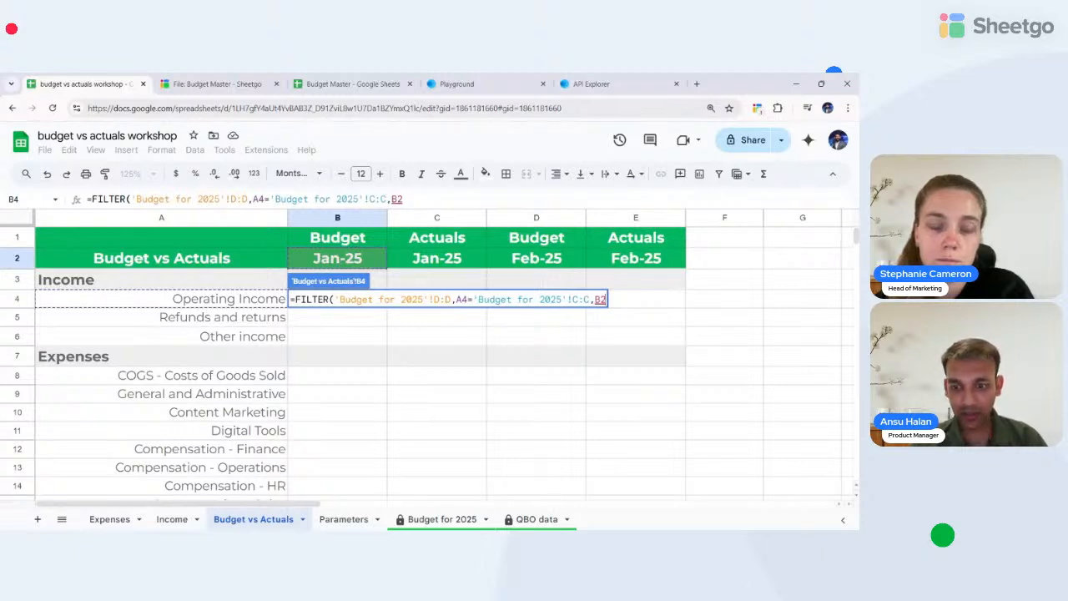
pyautogui.write('=')
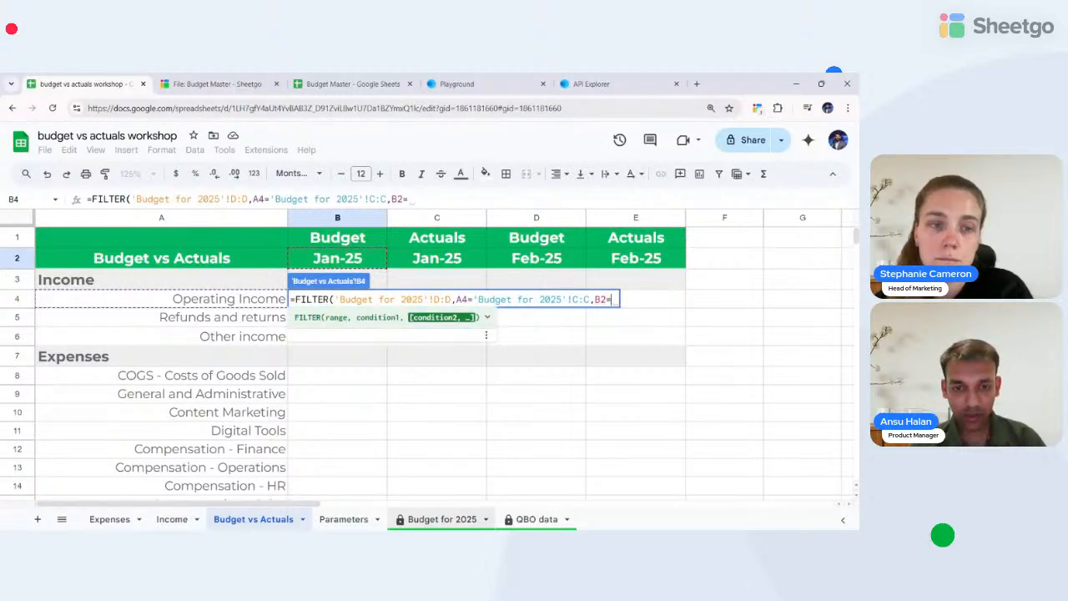
pyautogui.click(422, 524)
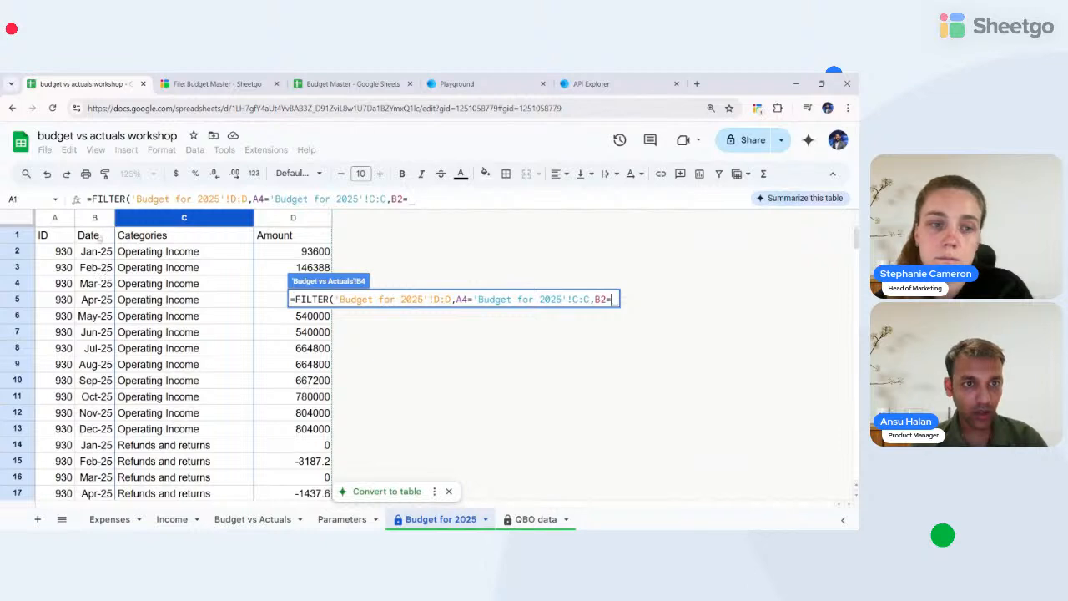
pyautogui.click(94, 217)
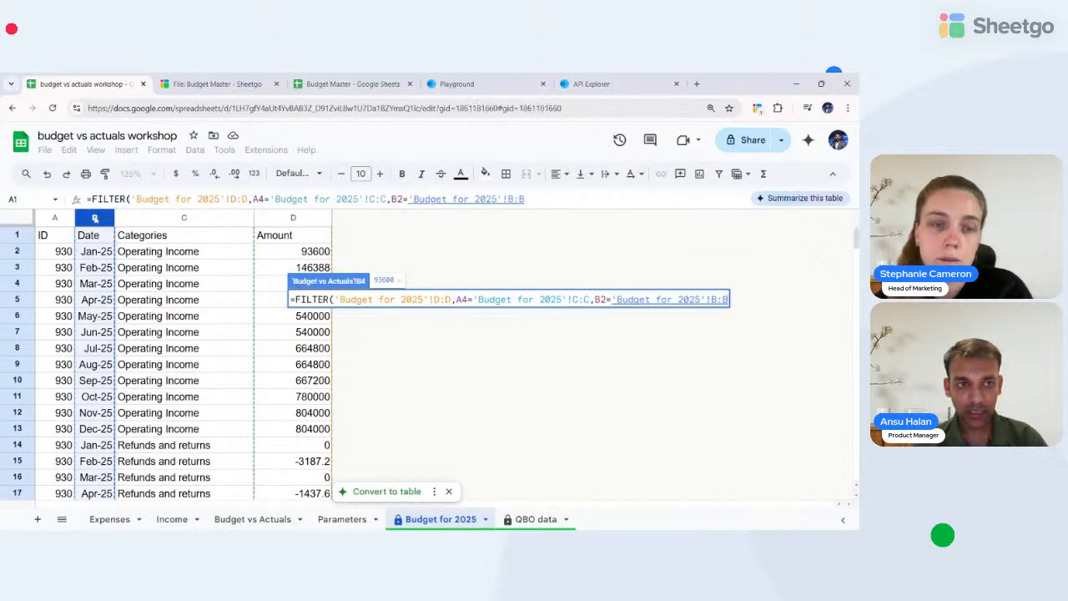
pyautogui.press('Return')
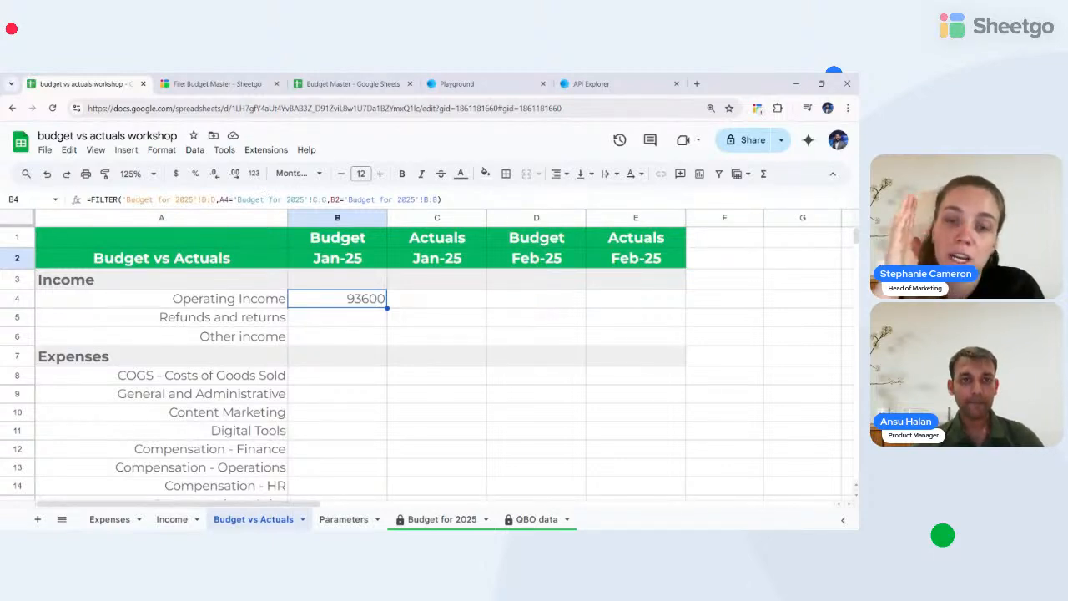
pyautogui.click(316, 261)
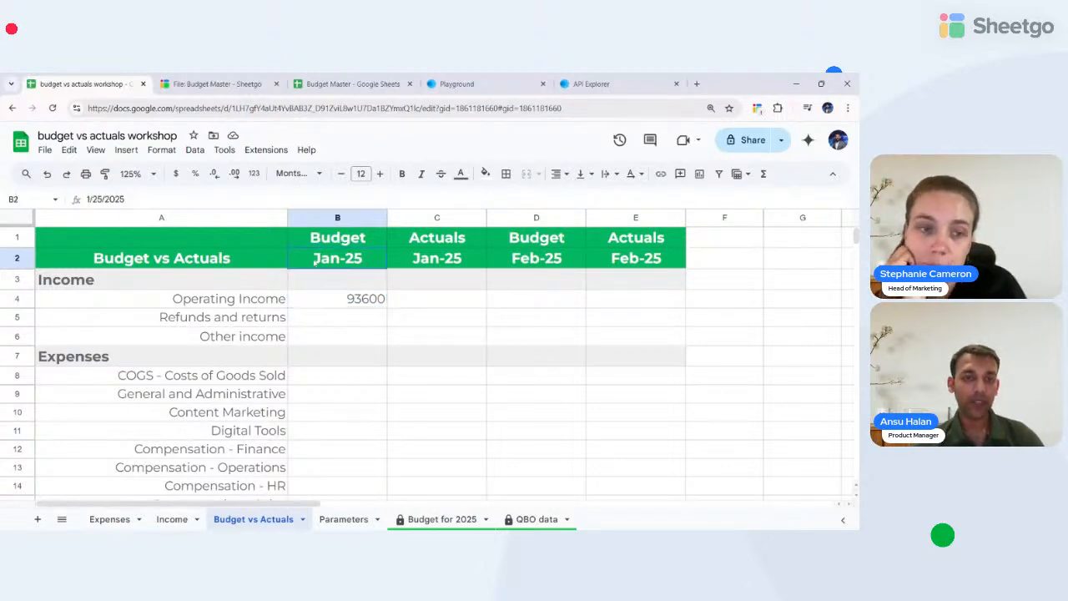
pyautogui.click(340, 303)
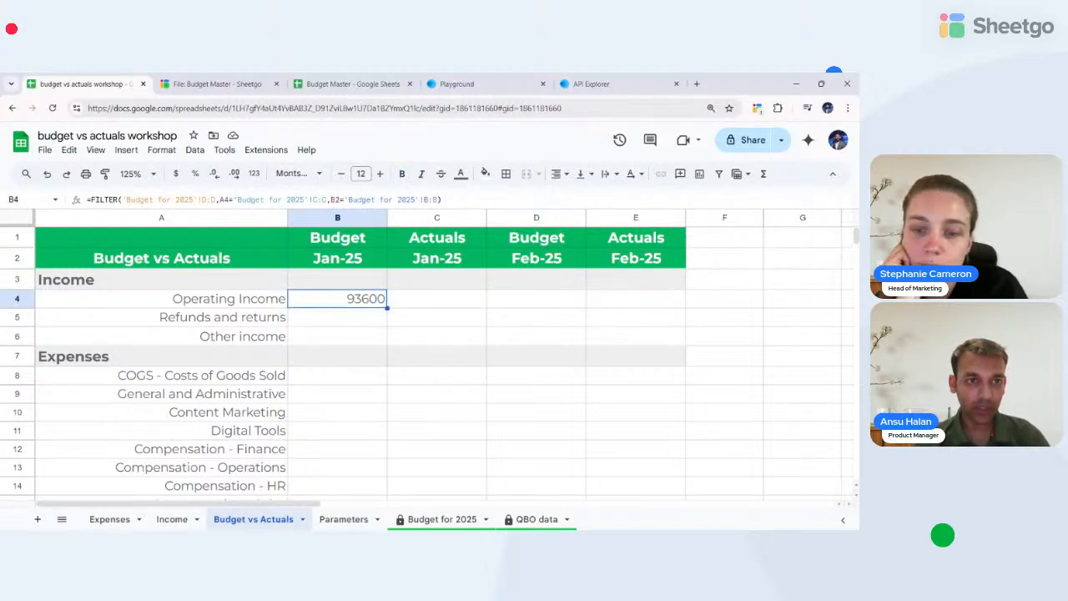
pyautogui.moveTo(122, 199); pyautogui.dragTo(215, 199)
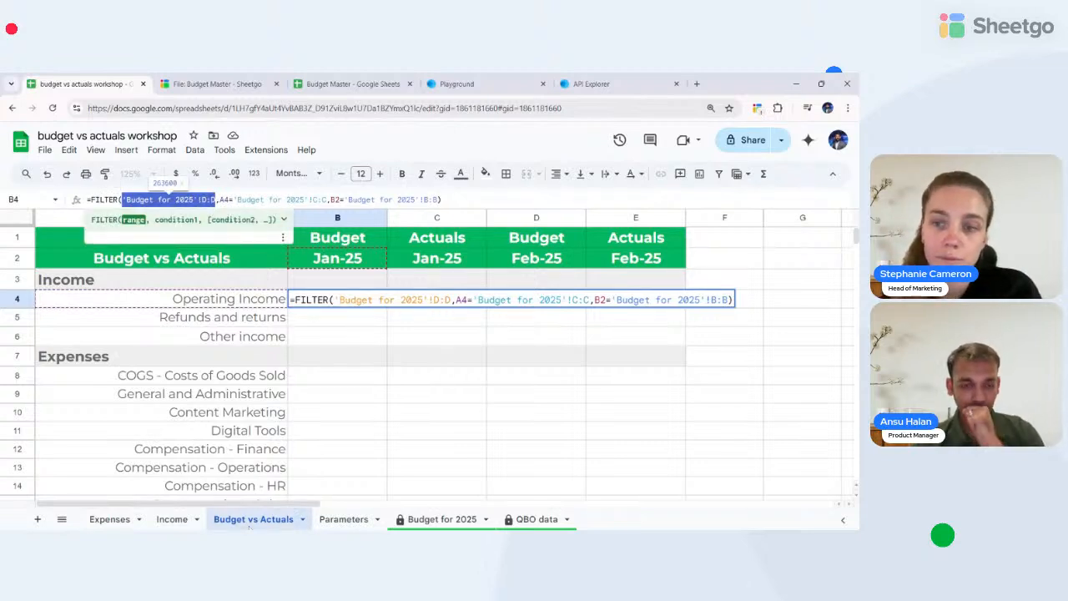
pyautogui.click(430, 519)
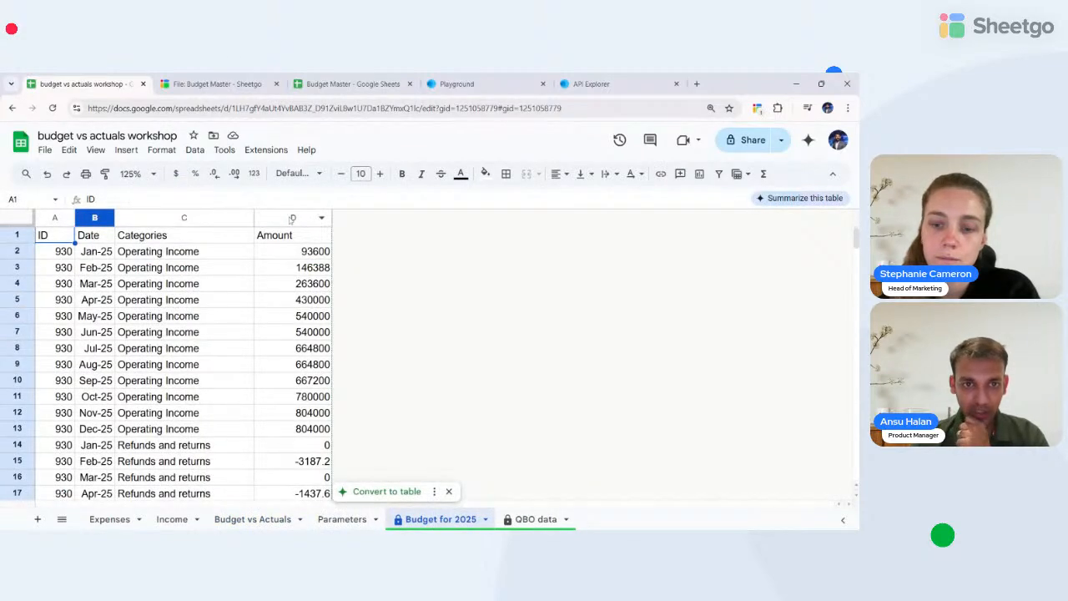
pyautogui.click(229, 519)
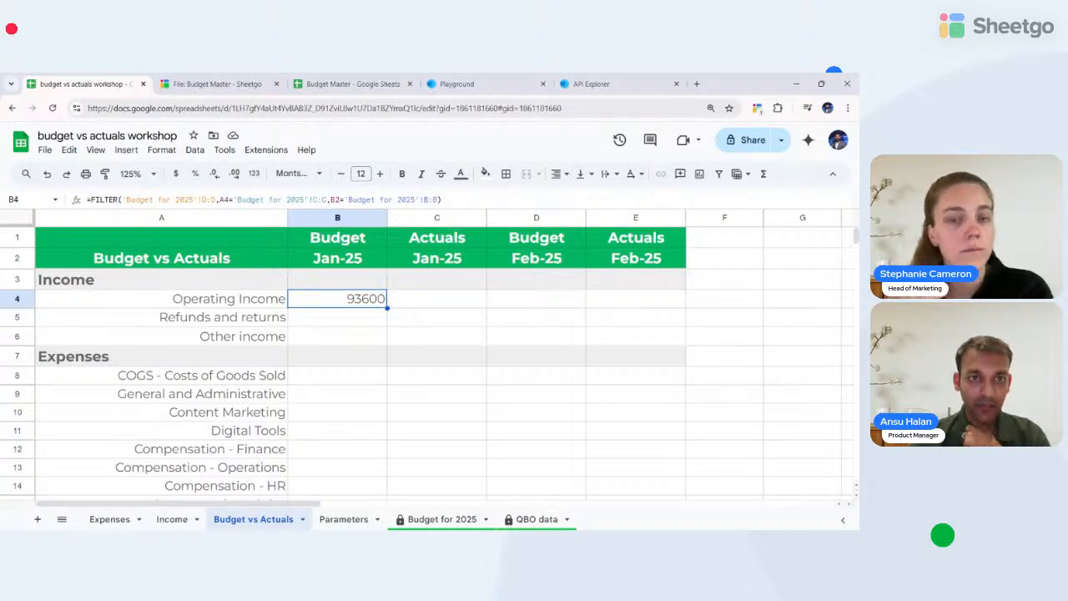
pyautogui.press('Return')
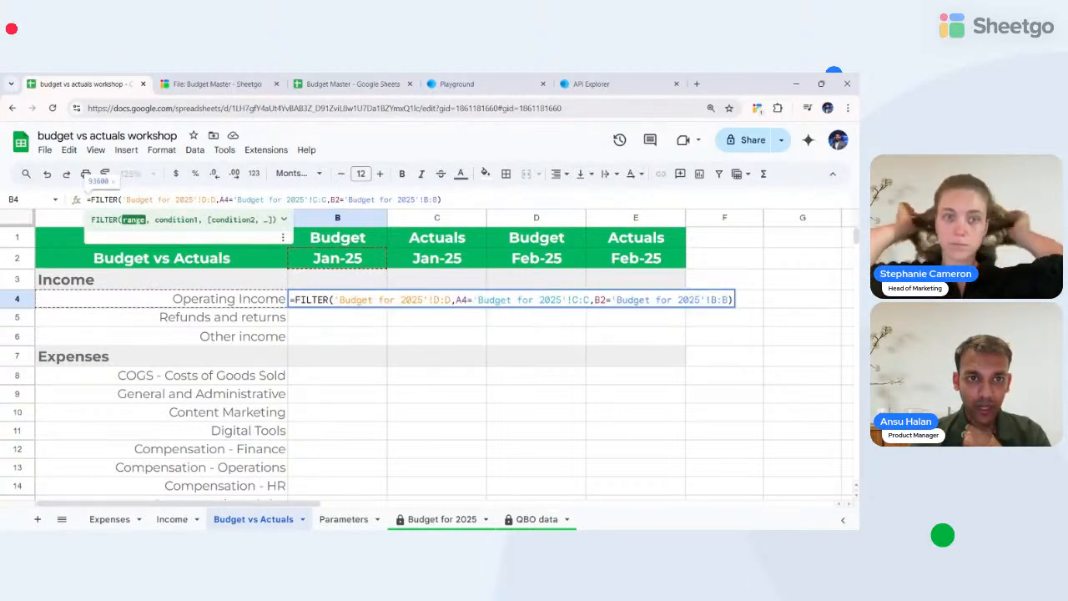
pyautogui.click(461, 300)
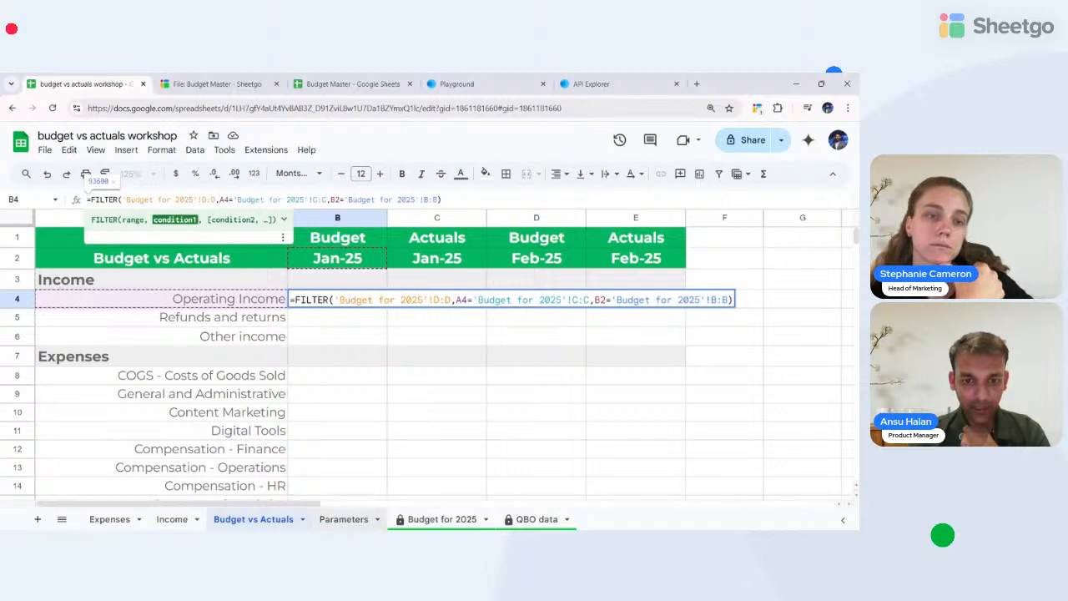
pyautogui.click(441, 519)
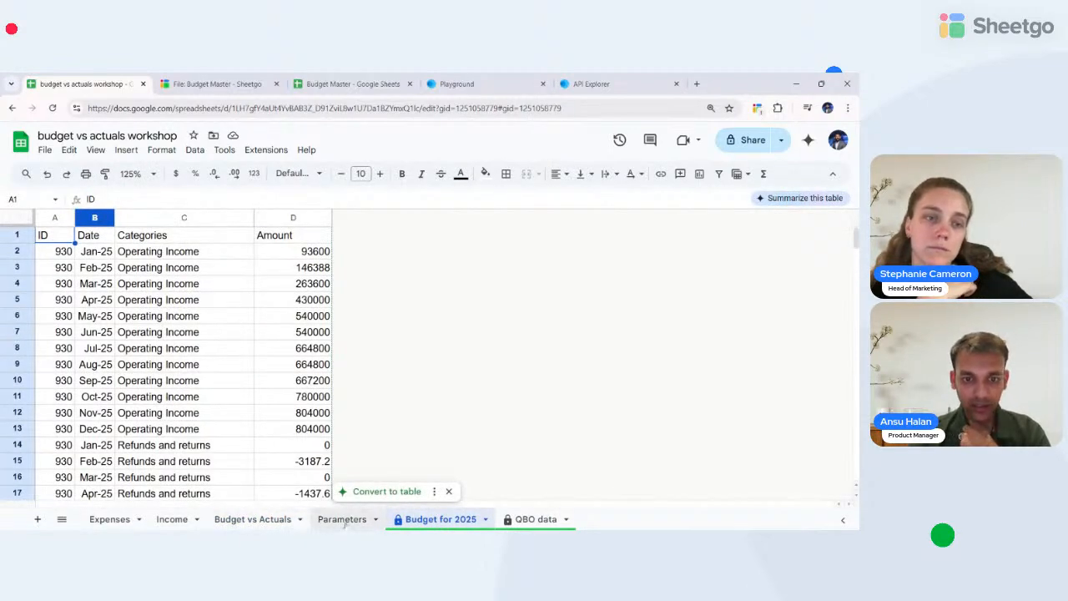
pyautogui.click(272, 519)
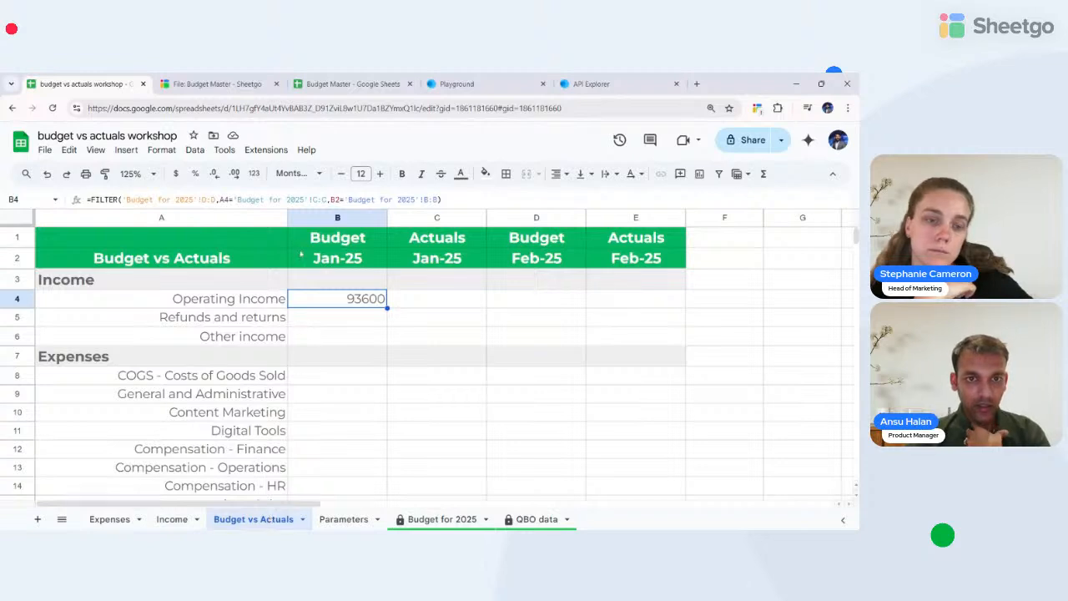
pyautogui.click(197, 200)
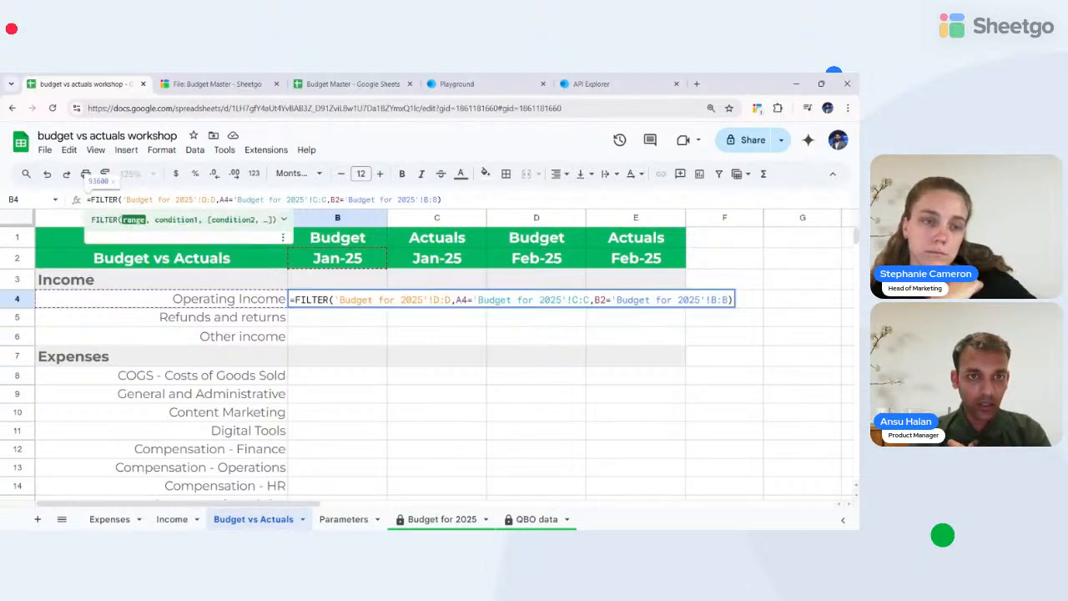
# - Lock the category condition's column as $A4, keeping its row relative
pyautogui.write('$')
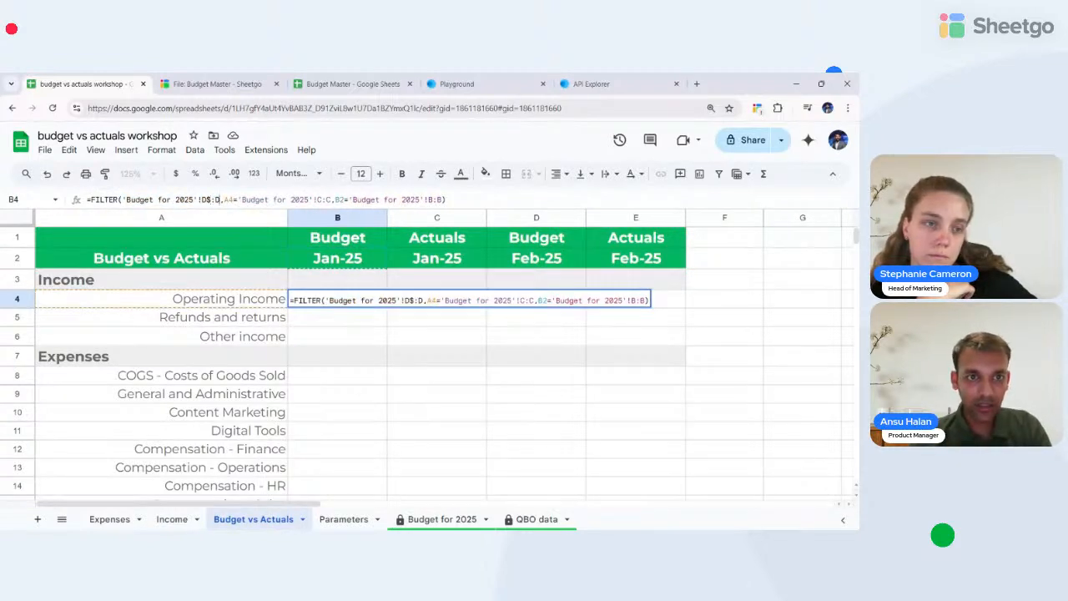
pyautogui.press('Right')
pyautogui.press('Right')
pyautogui.write('$')
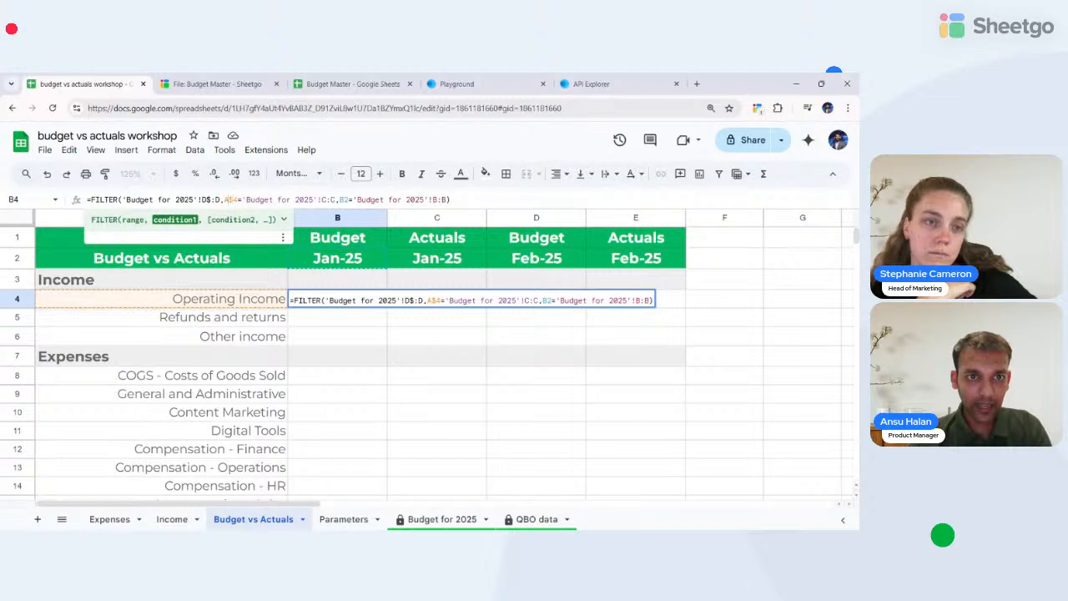
pyautogui.press('Left')
pyautogui.press('Left')
pyautogui.write('$')
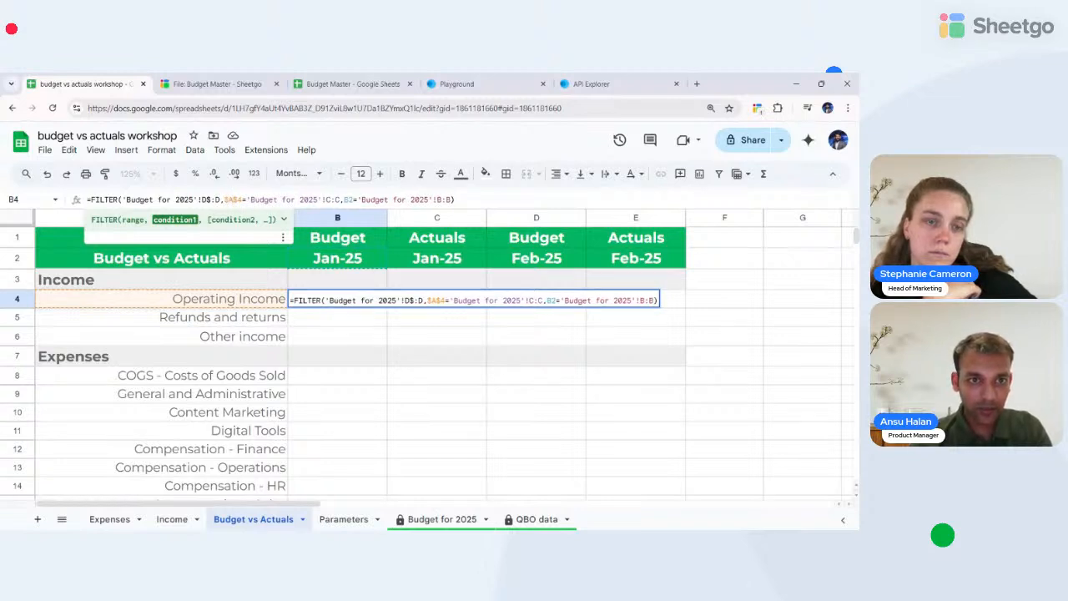
pyautogui.press('Right')
pyautogui.press('Right')
pyautogui.press('BackSpace')
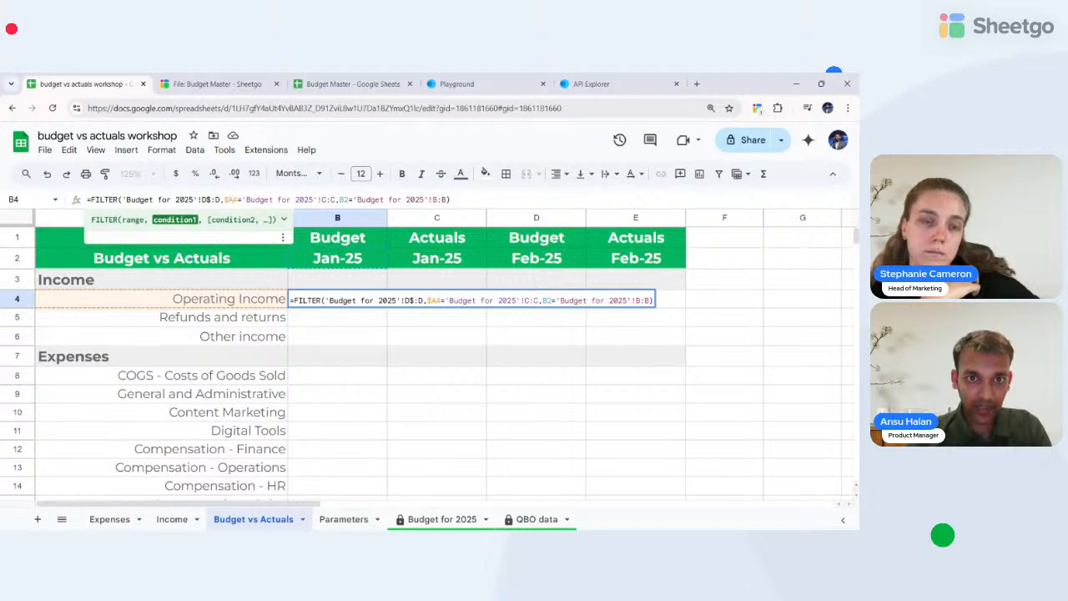
# - Make the category and date ranges absolute as $C:$C and $B:$B
pyautogui.write('$C:')
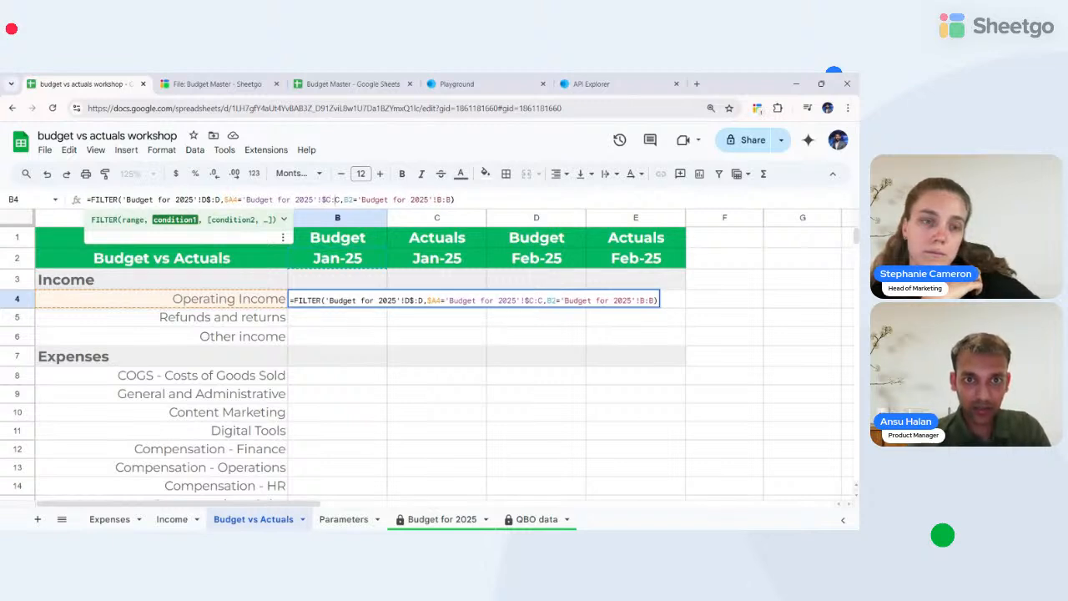
pyautogui.write('$')
pyautogui.press('Right')
pyautogui.press('Right')
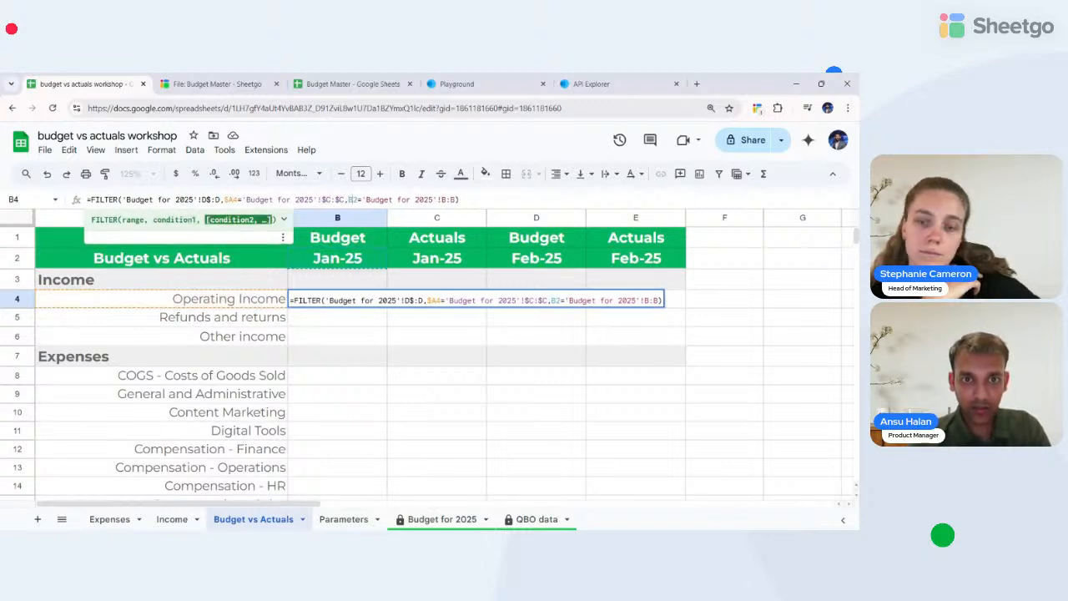
pyautogui.write('$')
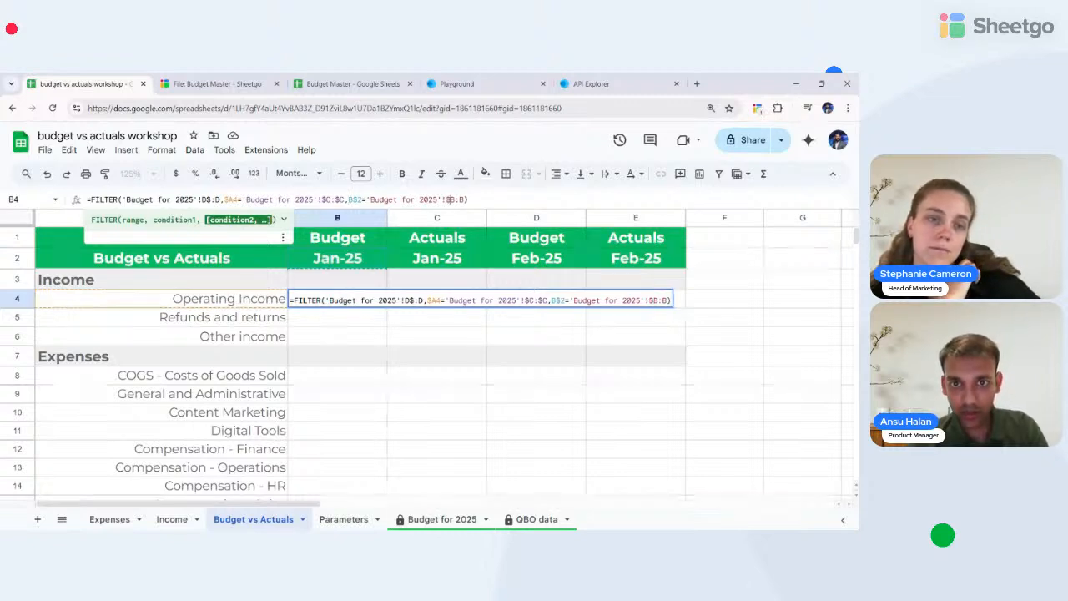
pyautogui.press('F4')
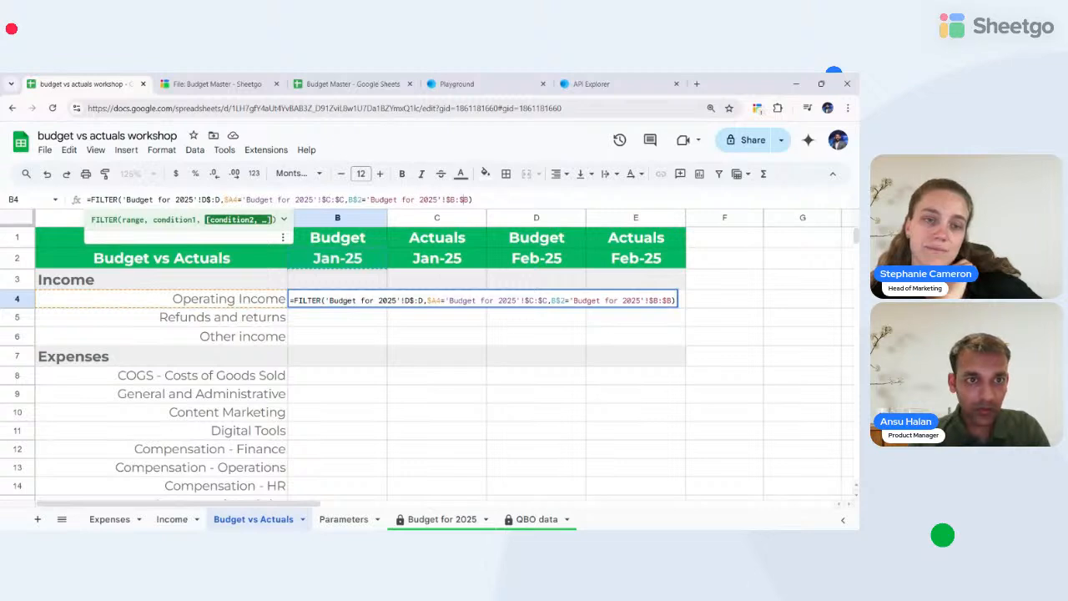
# - Lock the amount range as $D:$D after removing a stray $ sign
pyautogui.press('Left')
pyautogui.press('Left')
pyautogui.press('Left')
pyautogui.press('Left')
pyautogui.press('Left')
pyautogui.press('Left')
pyautogui.press('Left')
pyautogui.press('Left')
pyautogui.press('Left')
pyautogui.press('Left')
pyautogui.press('Left')
pyautogui.press('Left')
pyautogui.press('Left')
pyautogui.press('Left')
pyautogui.press('Left')
pyautogui.press('Left')
pyautogui.press('Left')
pyautogui.press('Left')
pyautogui.press('Left')
pyautogui.press('Left')
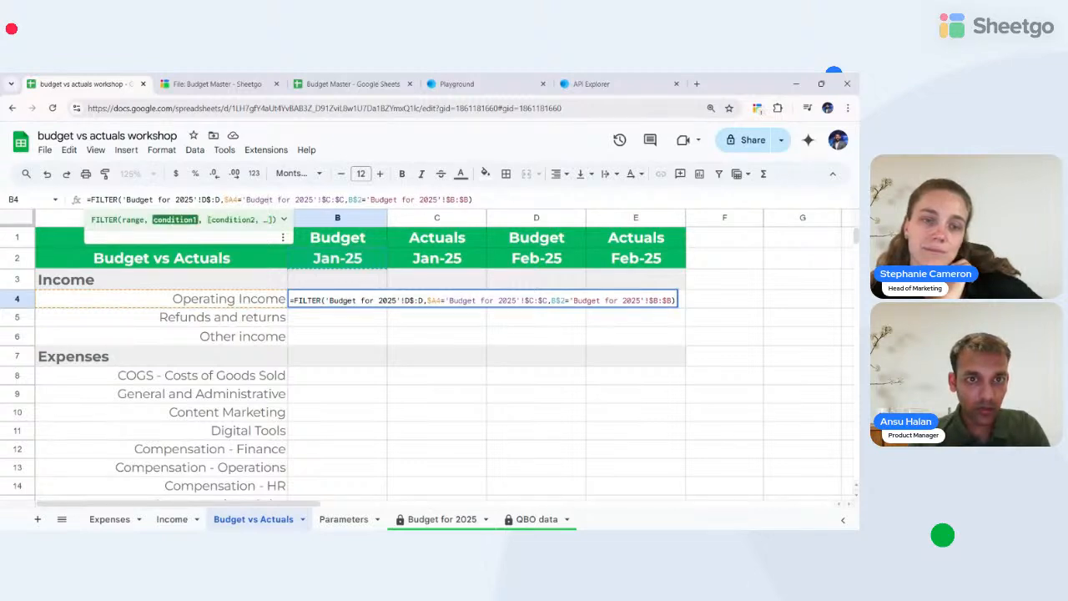
pyautogui.press('BackSpace')
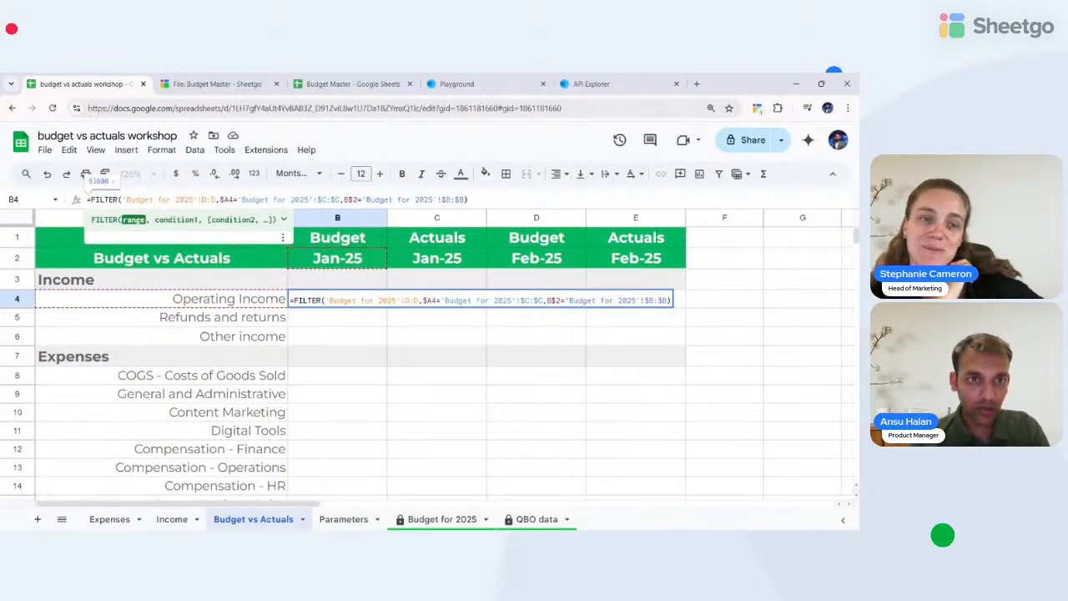
pyautogui.press('Left')
pyautogui.write('$')
pyautogui.press('Right')
pyautogui.press('Right')
pyautogui.write('$')
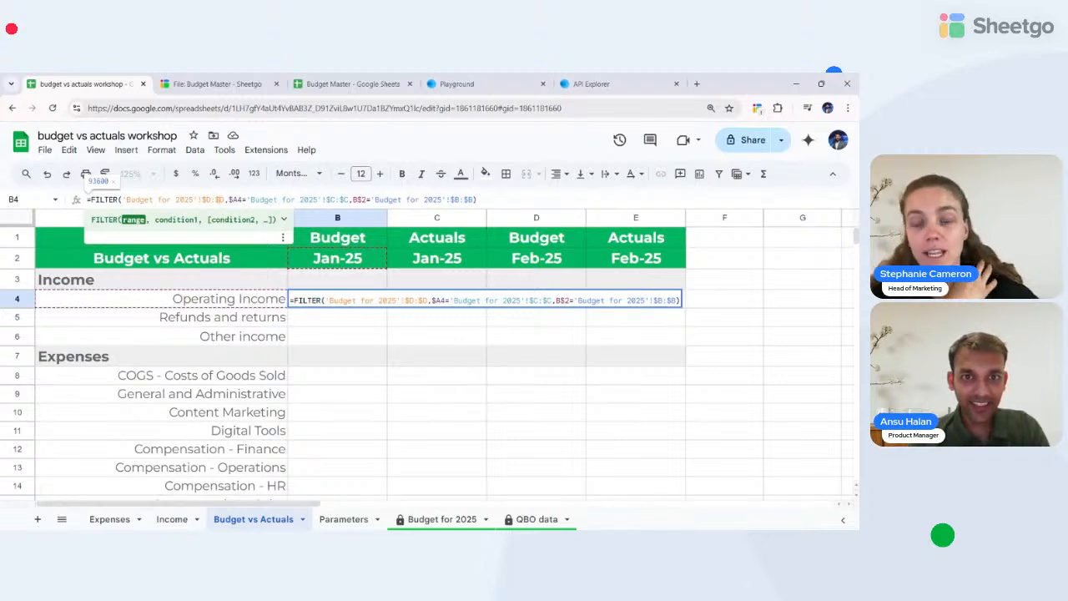
pyautogui.click(477, 199)
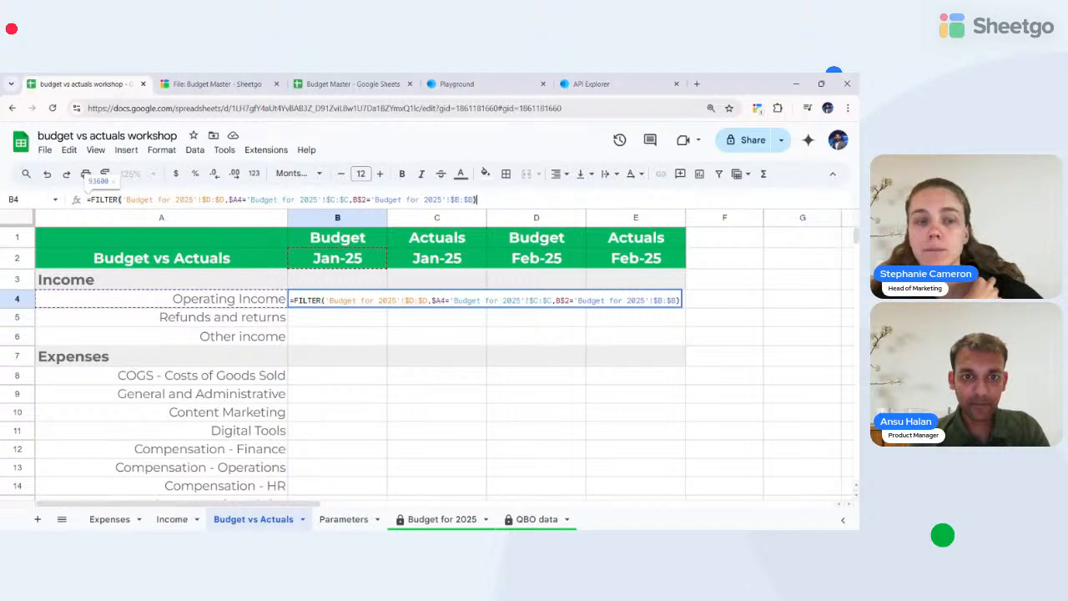
# - Commit B4 and accept the autofill down column B, giving 93600, 0, 240 and #N/A on Expenses
pyautogui.press('Return')
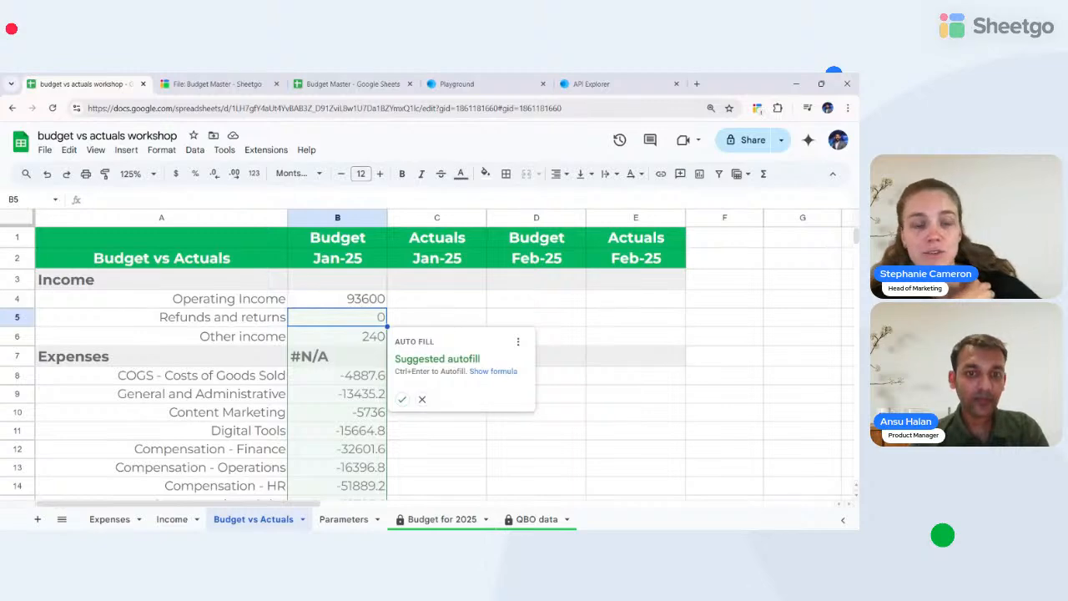
pyautogui.click(402, 399)
pyautogui.scroll(-6, 398, 407)
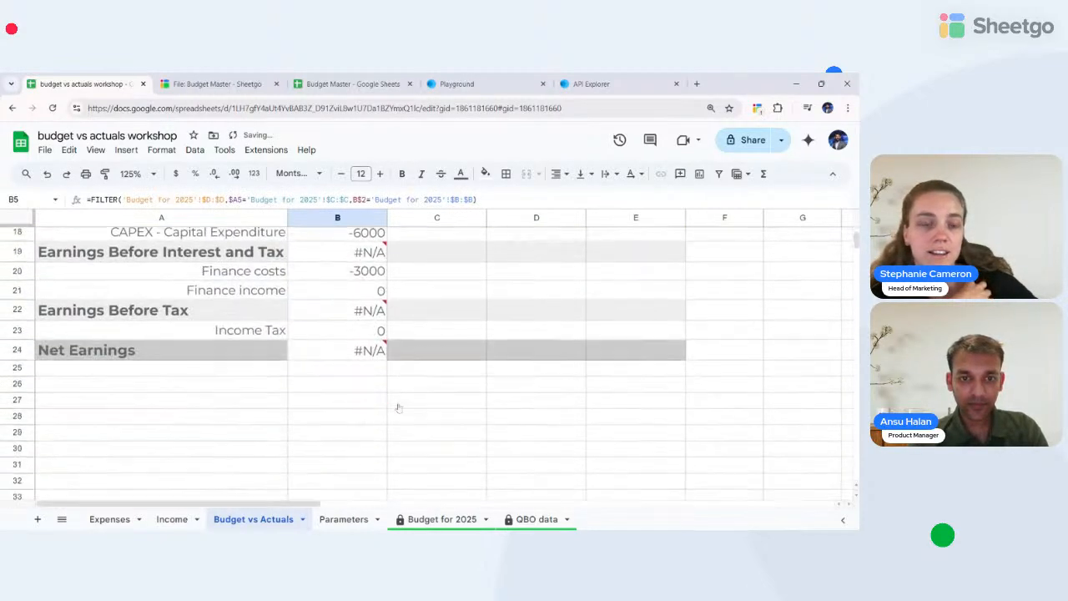
pyautogui.scroll(4, 398, 408)
pyautogui.scroll(3, 368, 367)
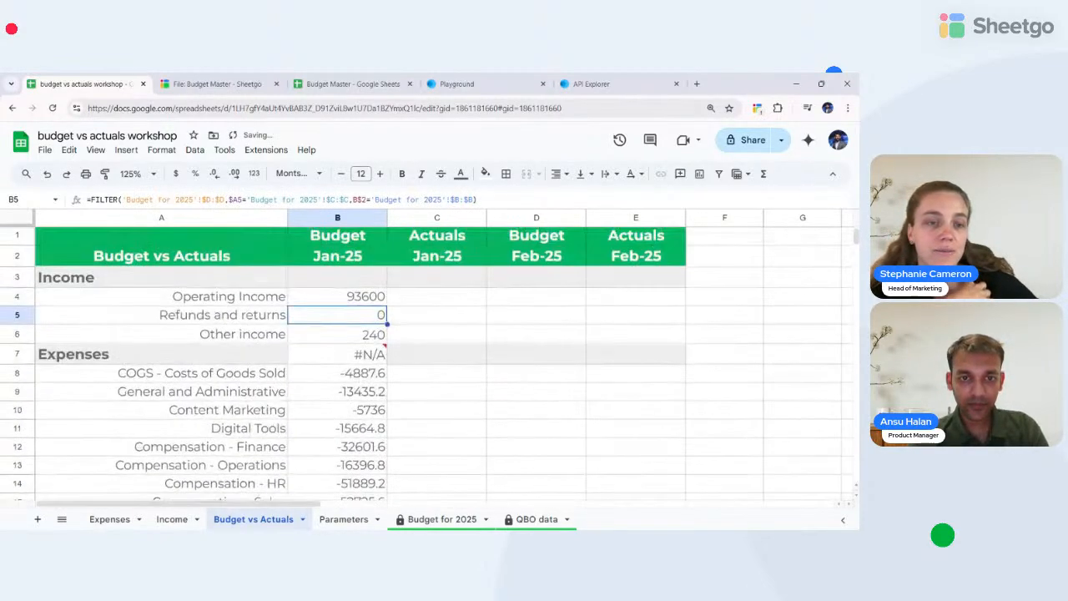
pyautogui.click(350, 358)
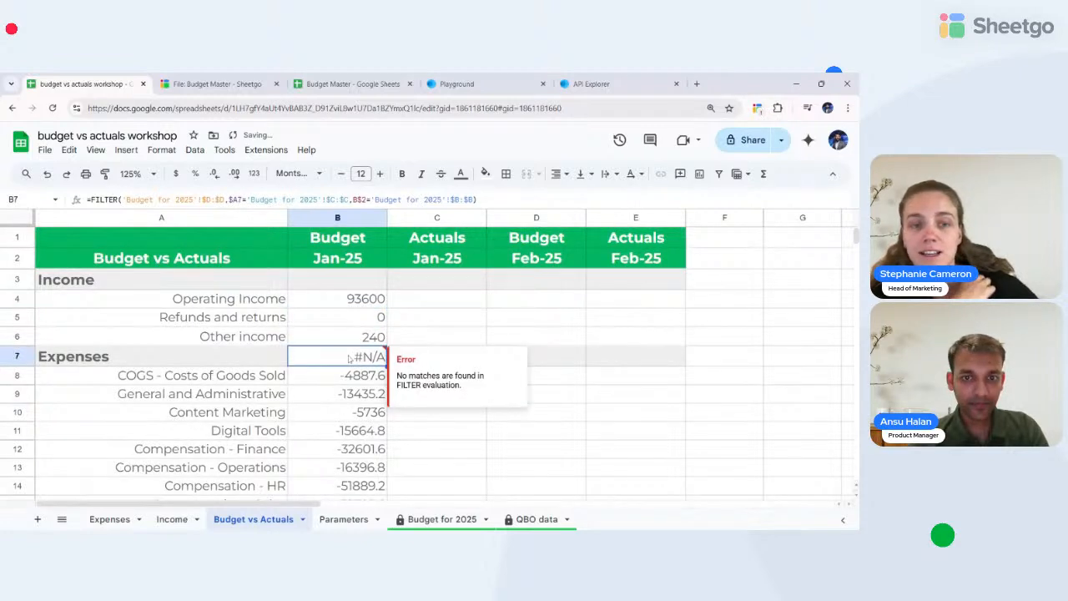
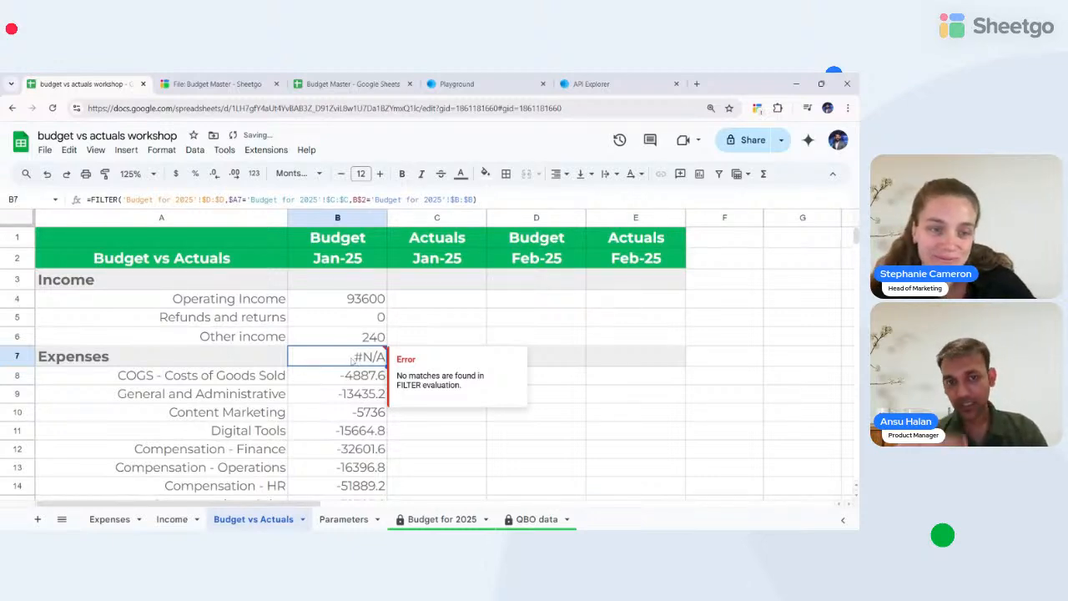
# - Delete the #N/A FILTER formula from the Expenses Budget Jan-25 cell B7
pyautogui.scroll(-5, 352, 357)
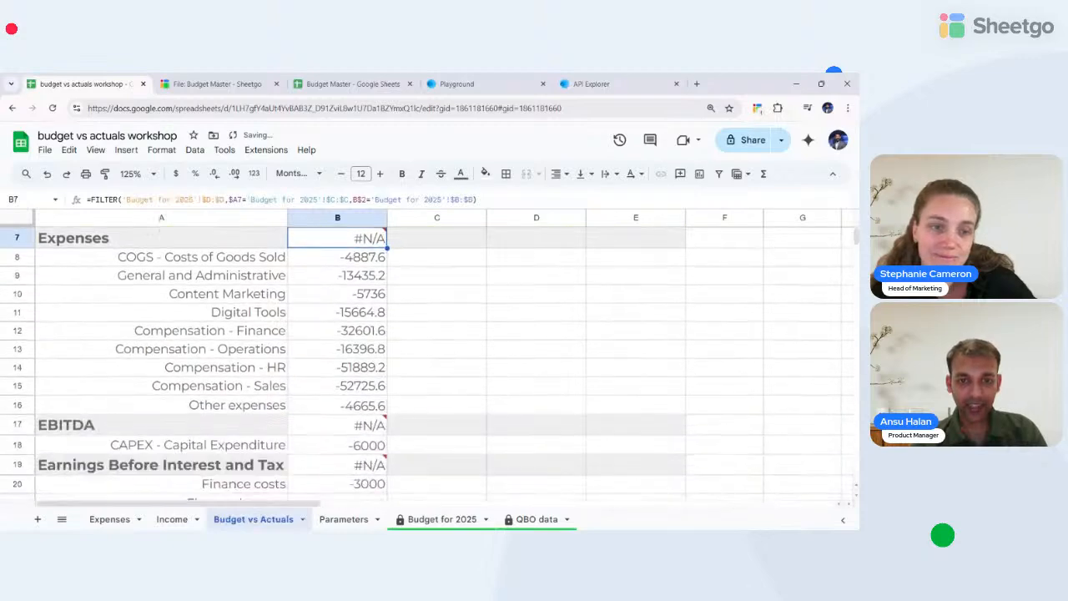
pyautogui.scroll(5, 350, 323)
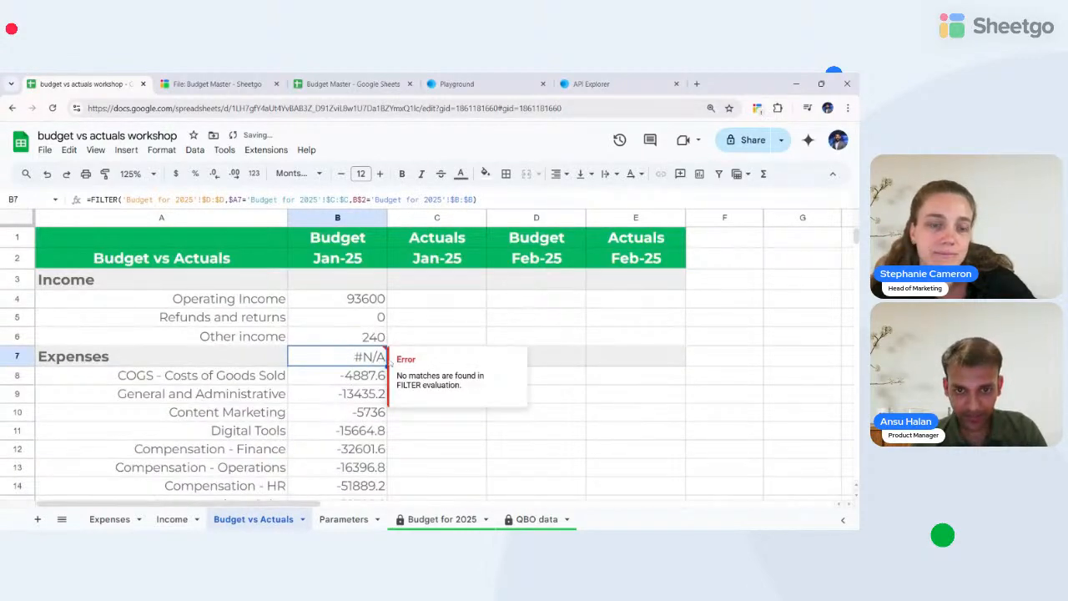
pyautogui.press('Delete')
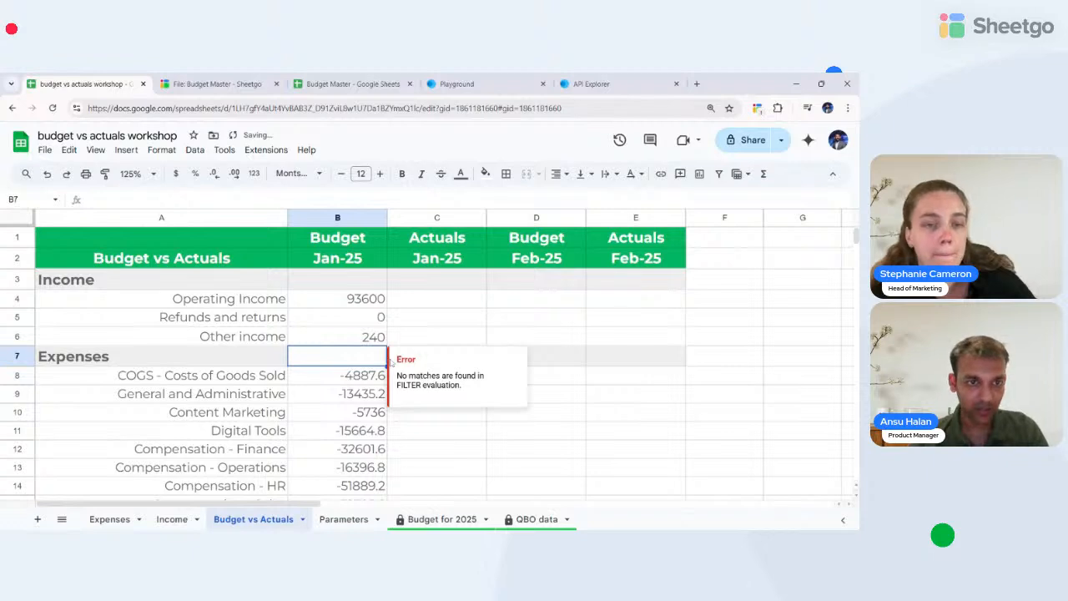
pyautogui.press('Down')
pyautogui.press('Up')
pyautogui.press('Left')
pyautogui.press('Right')
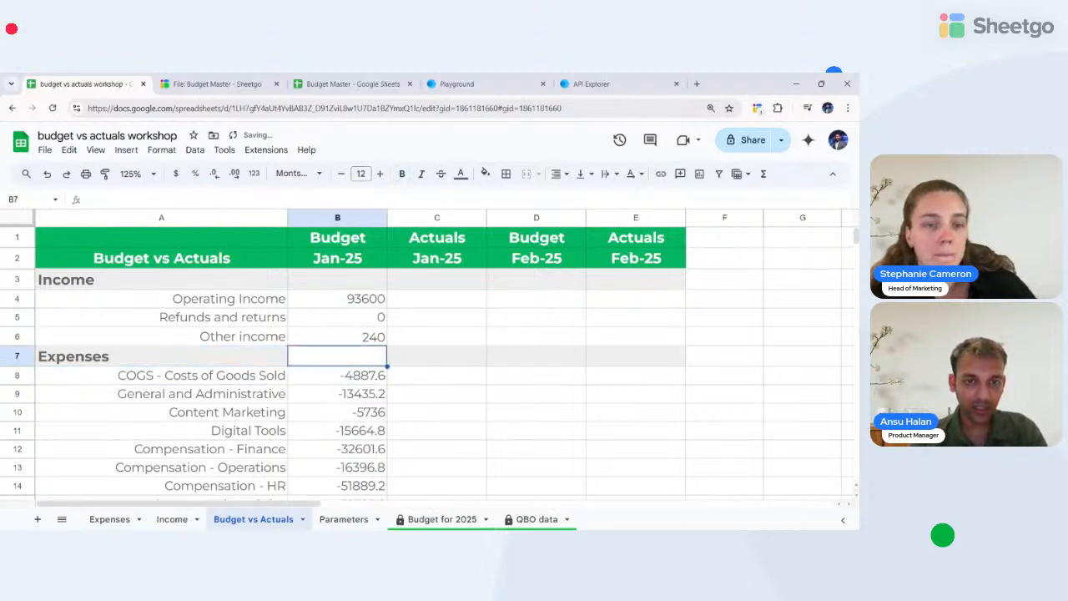
pyautogui.press('Left')
# - Check the expense budget values down to the EBITDA and Earnings Before Tax rows
pyautogui.press('Right')
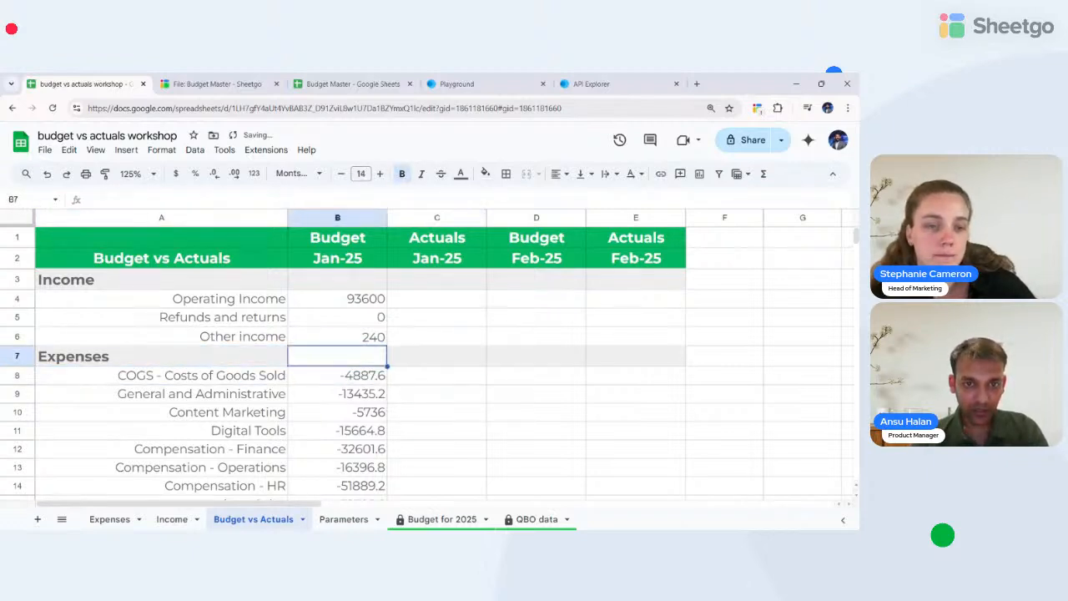
pyautogui.press('Down')
pyautogui.press('Down')
pyautogui.press('Down')
pyautogui.press('Down')
pyautogui.press('Down')
pyautogui.press('Down')
pyautogui.press('Down')
pyautogui.press('Down')
pyautogui.press('Down')
pyautogui.press('Down')
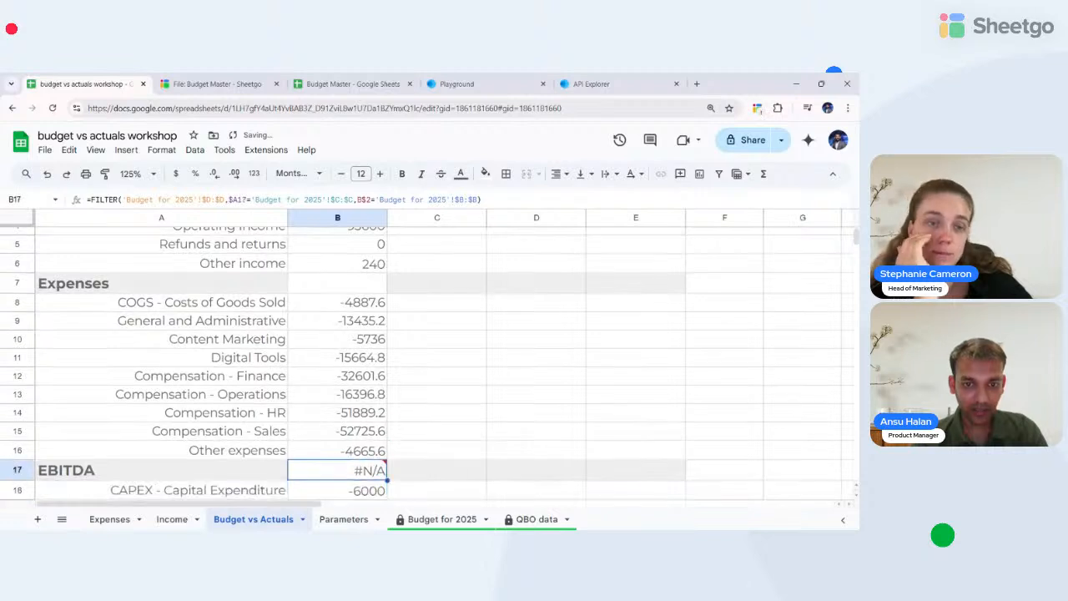
pyautogui.press('Down')
pyautogui.press('Down')
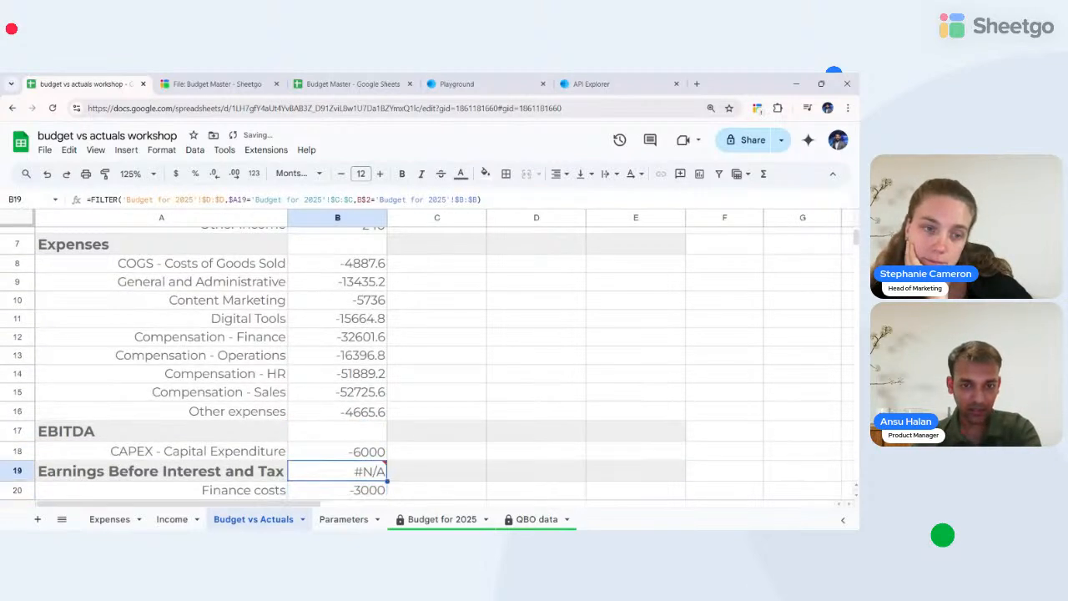
pyautogui.press('Down')
pyautogui.press('Down')
pyautogui.press('Down')
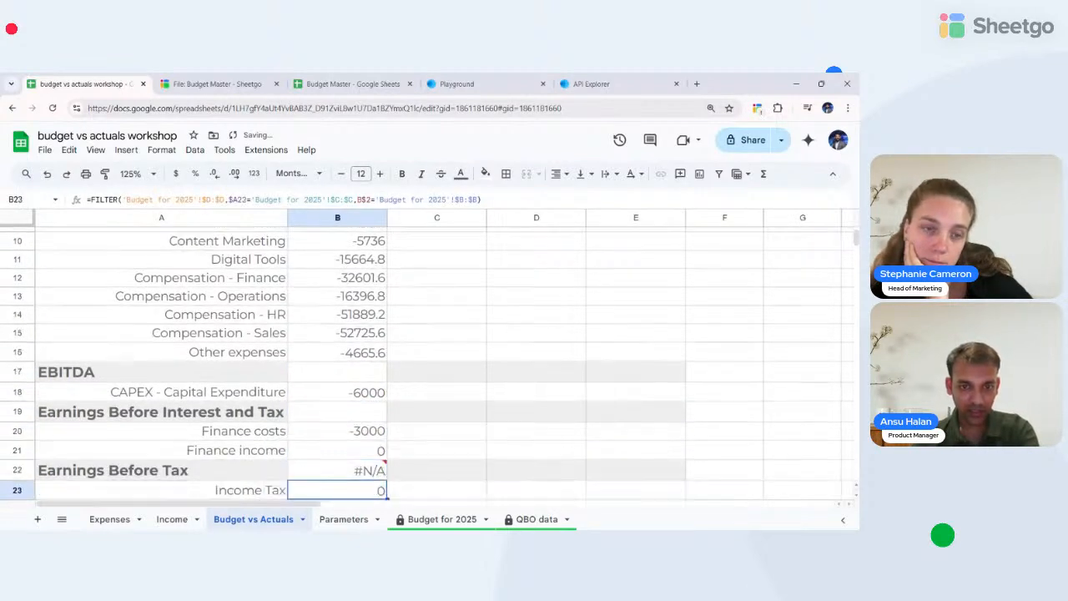
pyautogui.press('Down')
pyautogui.press('Down')
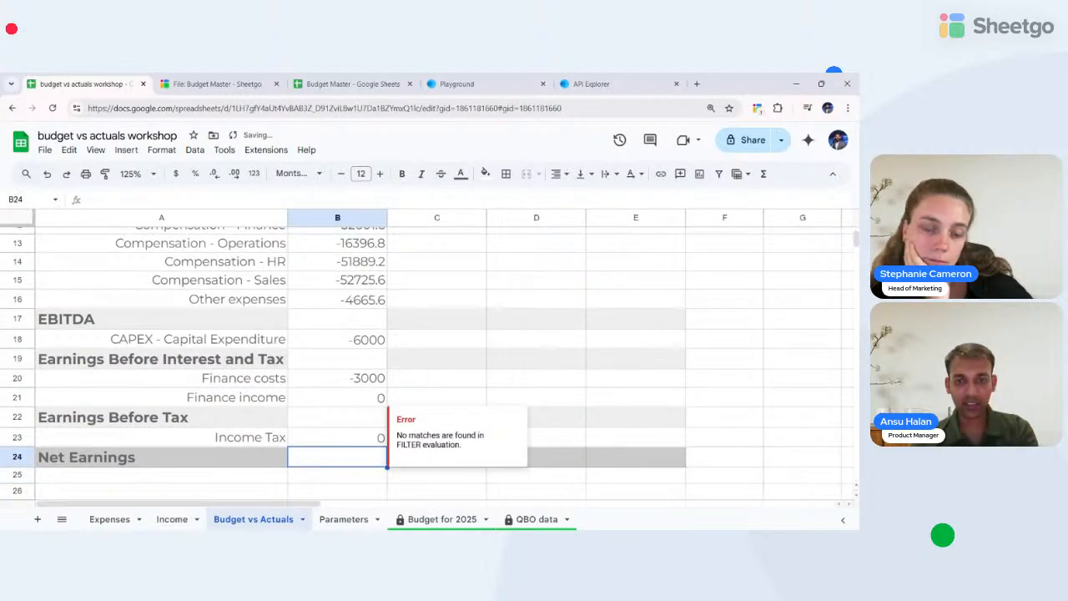
pyautogui.press('Up')
pyautogui.press('Up')
pyautogui.press('Up')
pyautogui.press('Up')
pyautogui.press('Up')
pyautogui.press('Up')
pyautogui.press('Up')
pyautogui.press('Up')
pyautogui.press('Up')
pyautogui.press('Up')
pyautogui.press('Up')
pyautogui.press('Up')
pyautogui.press('Up')
pyautogui.press('Up')
pyautogui.press('Up')
pyautogui.press('Up')
pyautogui.press('Up')
pyautogui.press('Up')
pyautogui.press('Up')
pyautogui.press('Up')
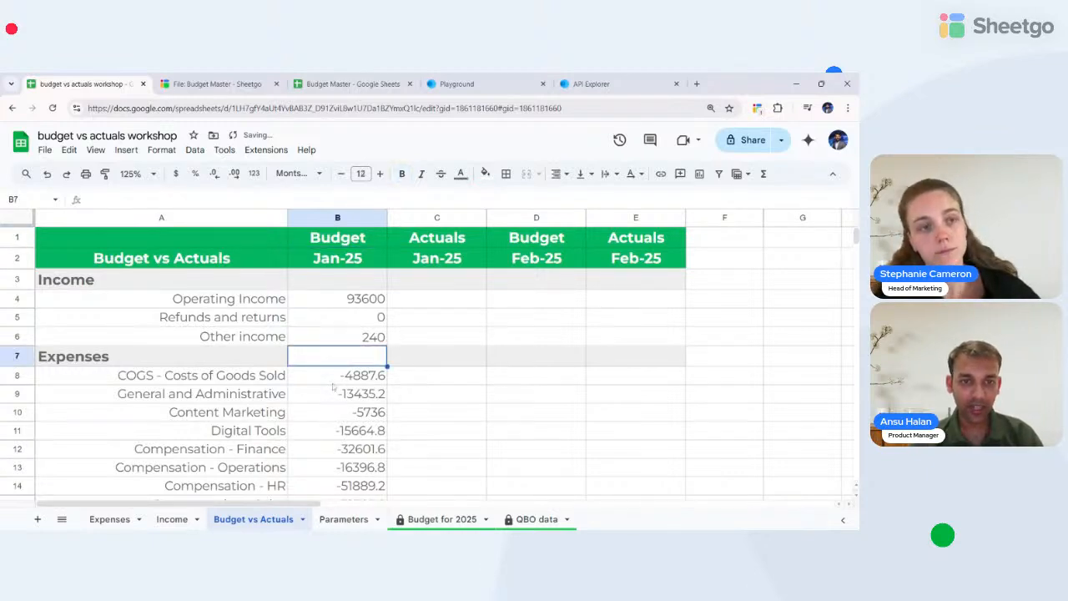
pyautogui.click(318, 376)
pyautogui.click(338, 360)
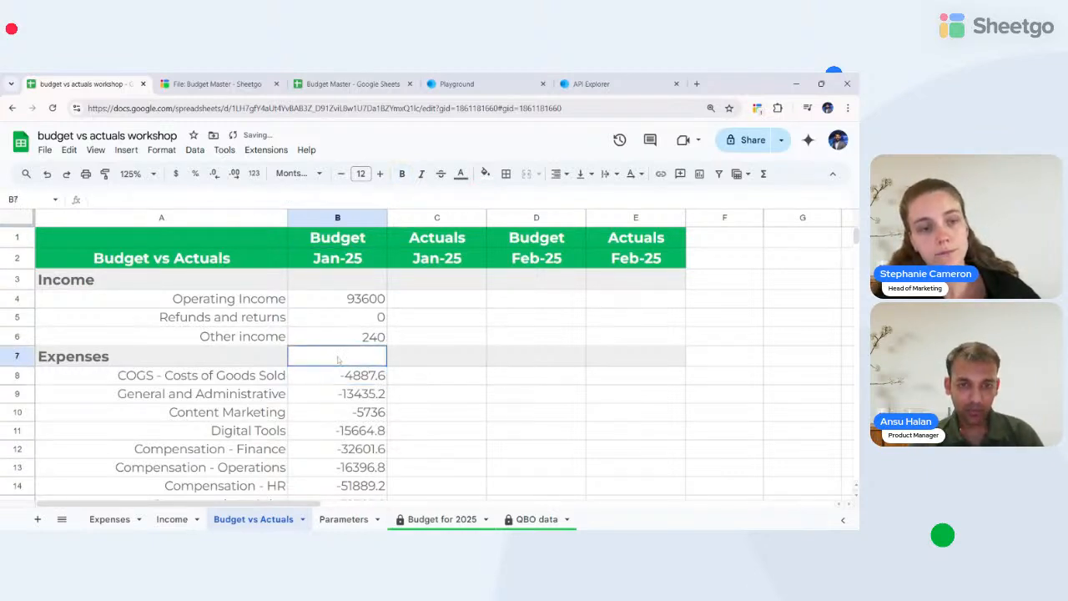
pyautogui.write('=Sum')
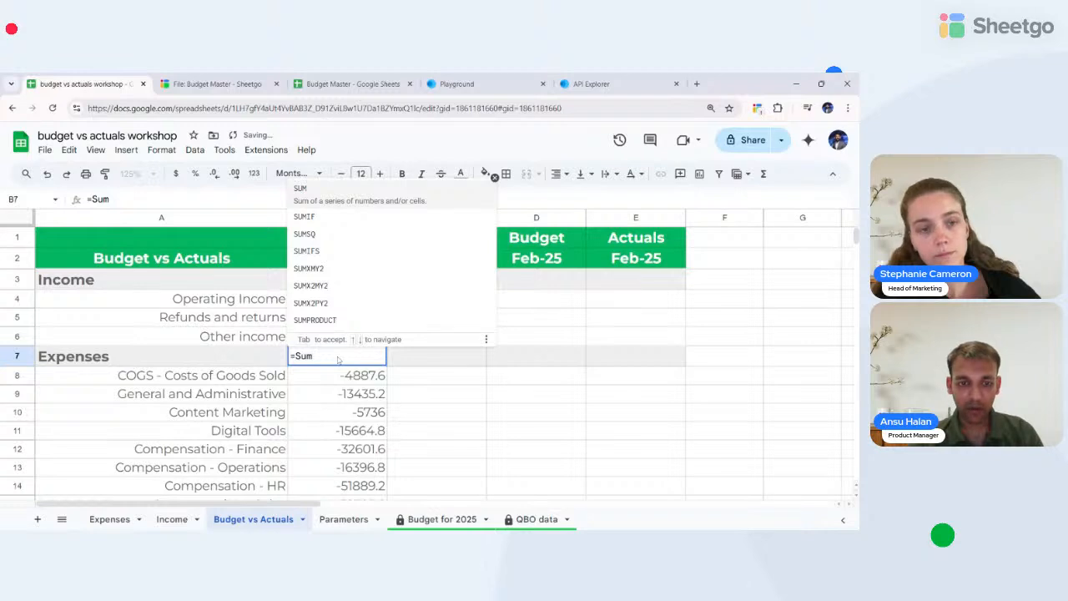
pyautogui.write('(')
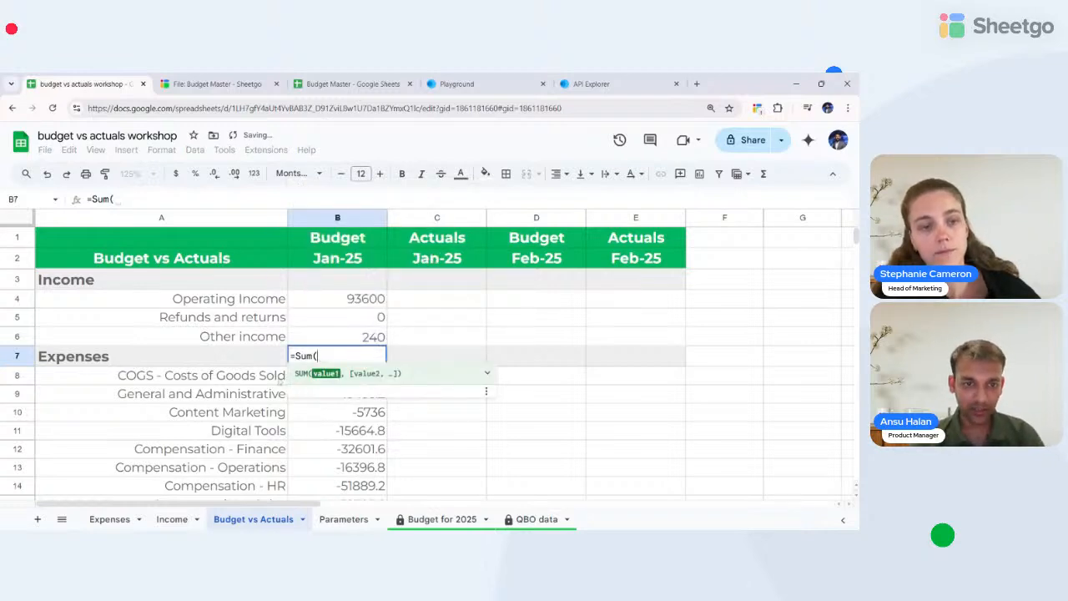
pyautogui.click(266, 377)
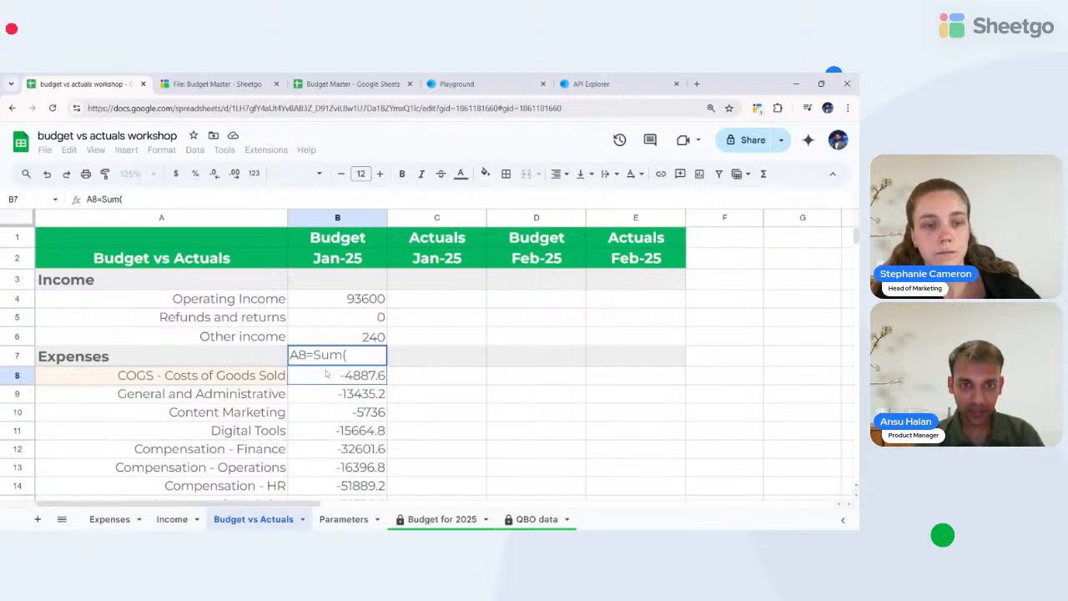
pyautogui.press('BackSpace')
pyautogui.press('BackSpace')
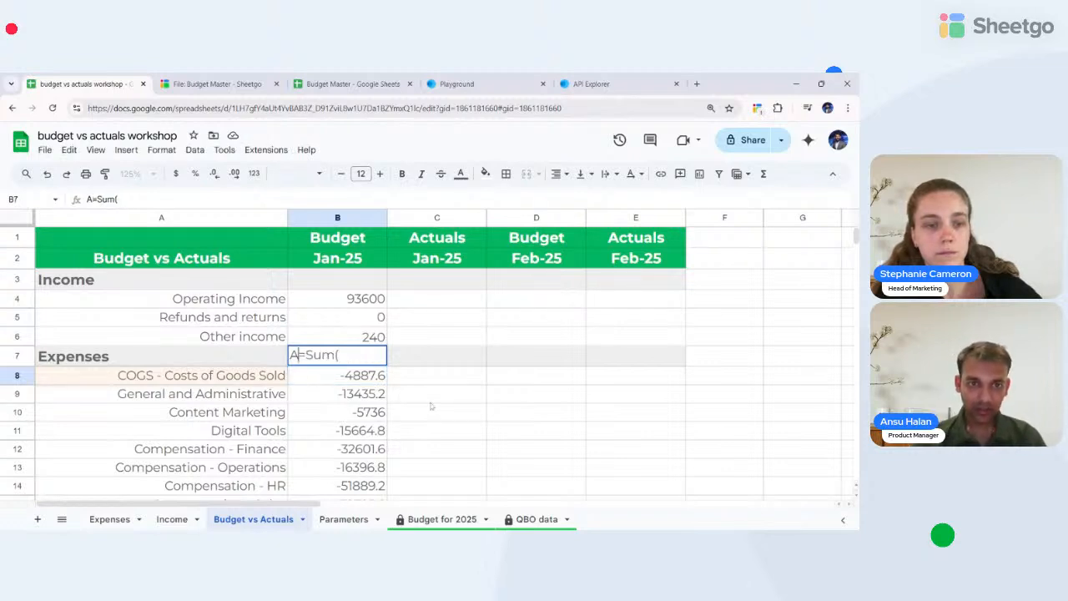
pyautogui.press('End')
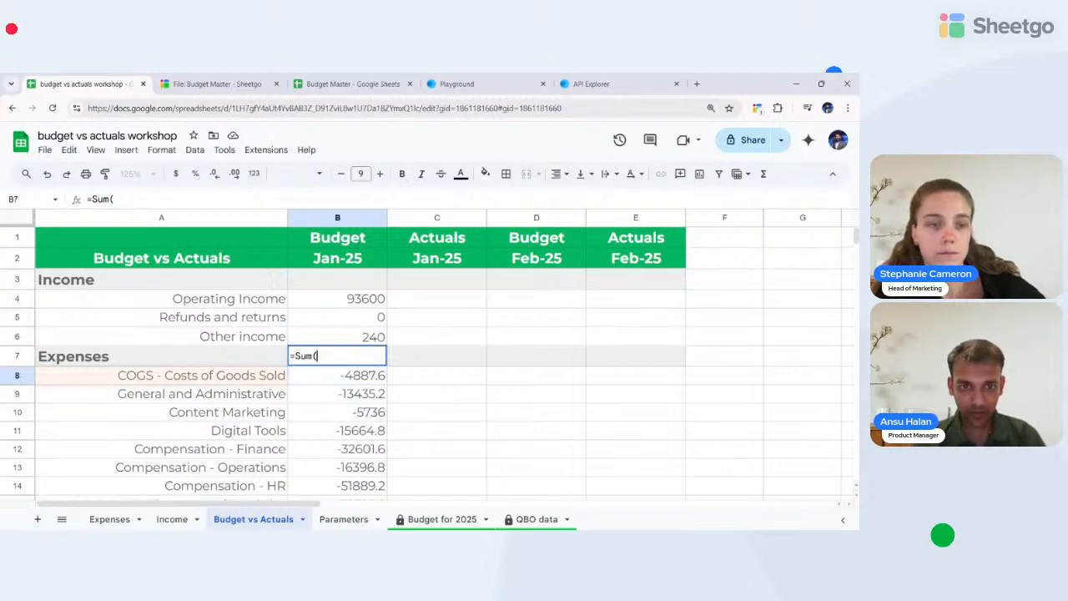
pyautogui.moveTo(342, 375); pyautogui.dragTo(342, 451)
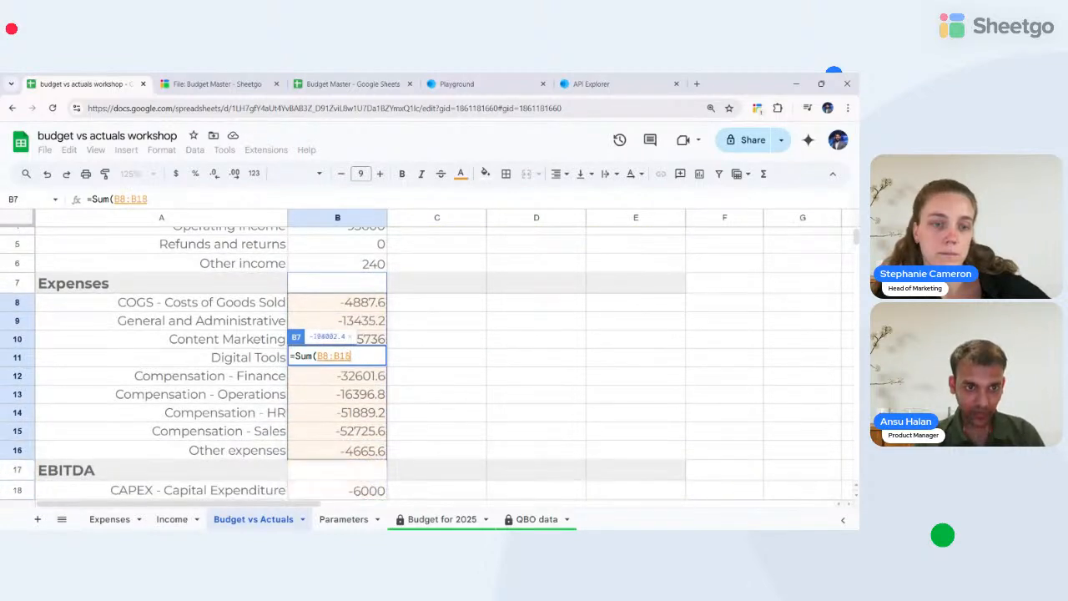
pyautogui.press('Return')
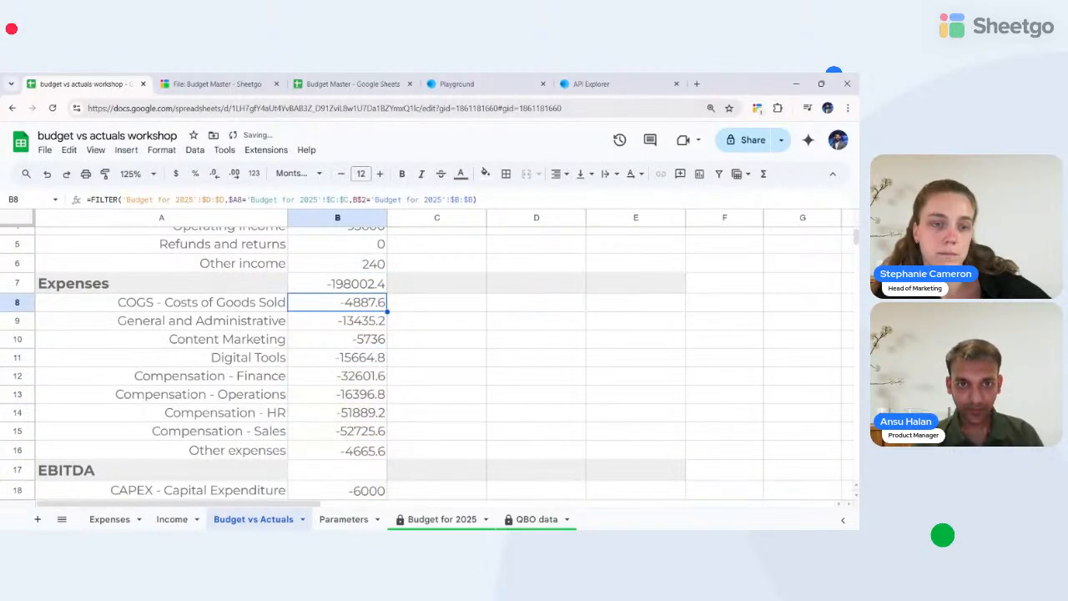
pyautogui.press('Up')
pyautogui.press('Left')
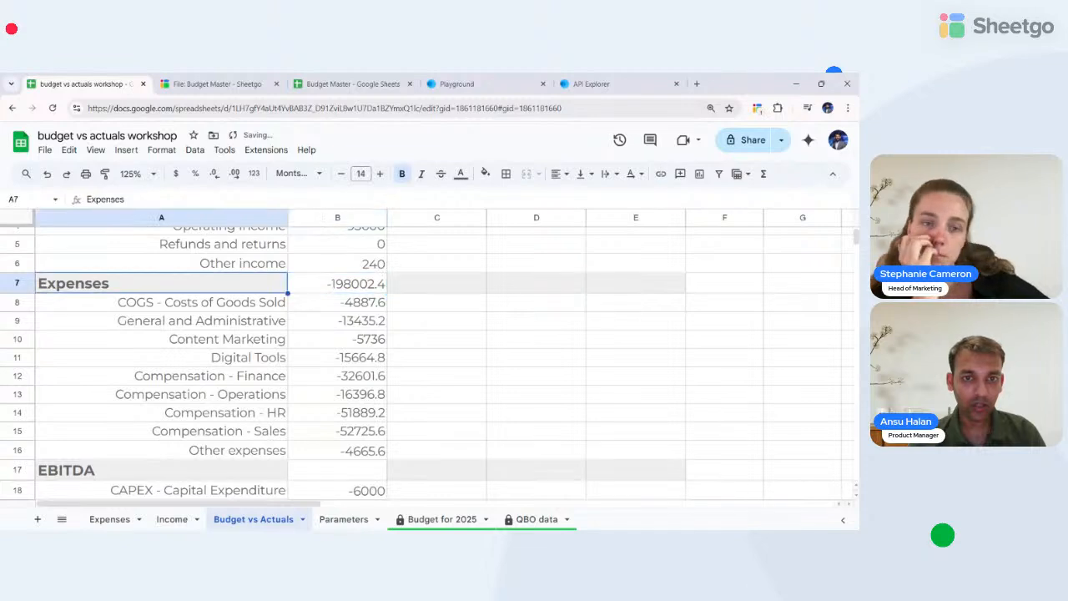
pyautogui.press('Right')
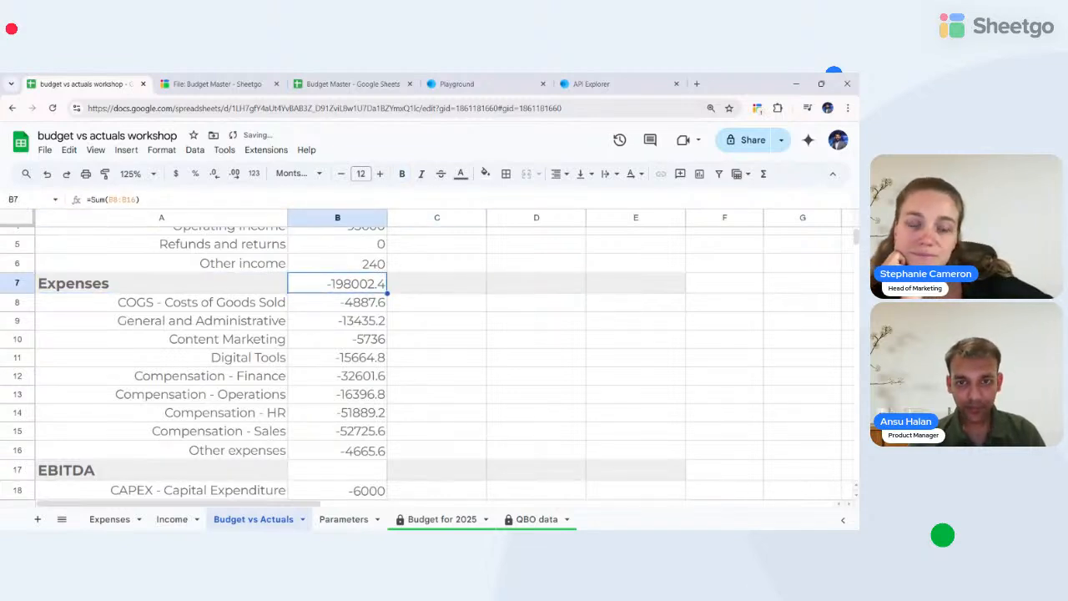
pyautogui.press('Delete')
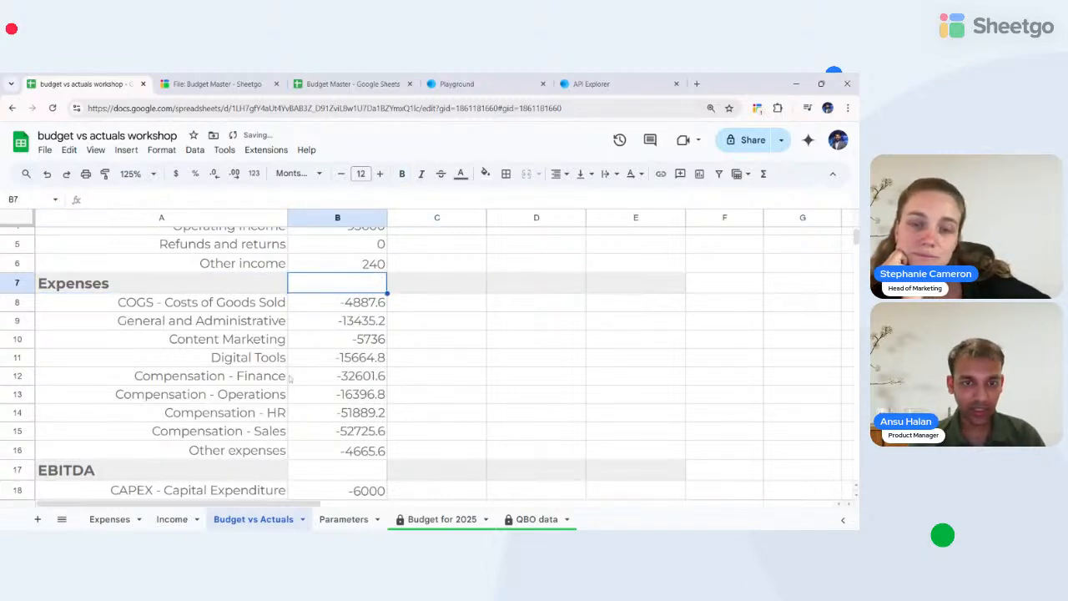
# - Paint the Expenses heading's grey bold format onto its Budget Jan-25 cell
pyautogui.scroll(2, 265, 317)
pyautogui.click(311, 218)
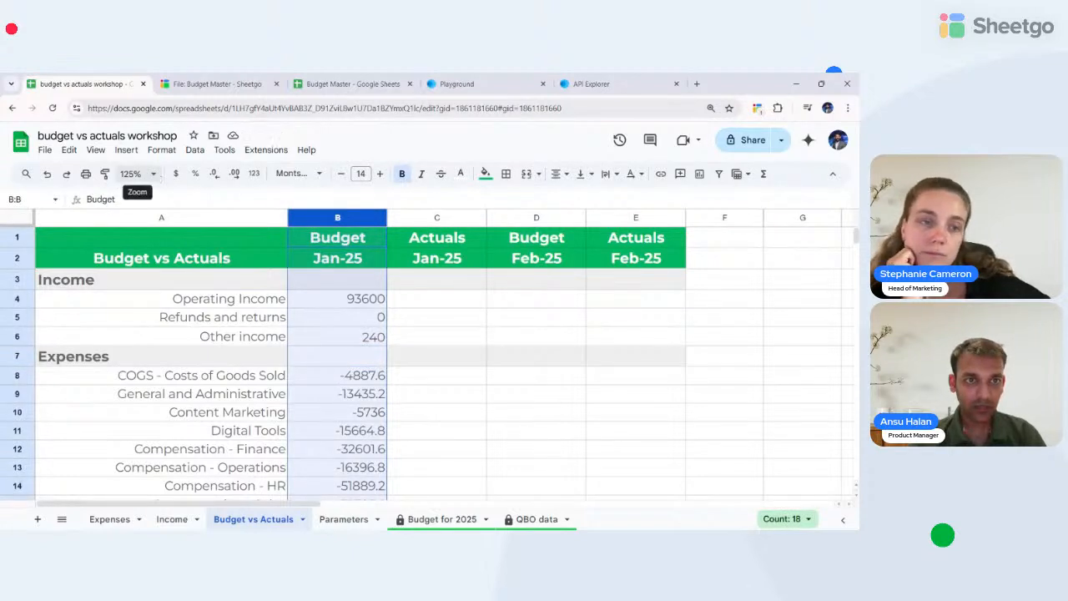
pyautogui.click(330, 359)
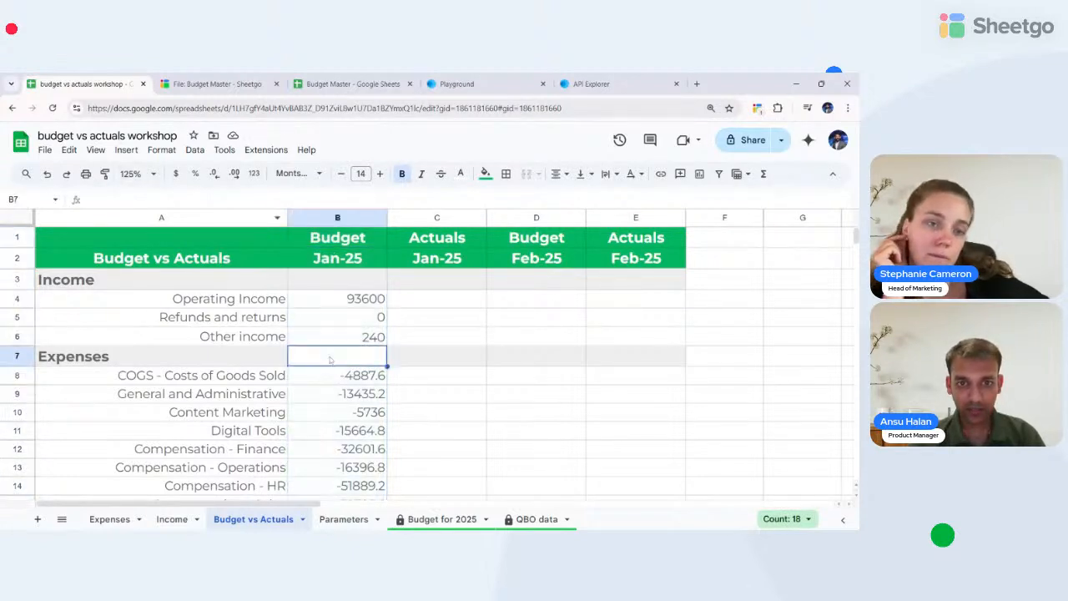
pyautogui.click(185, 217)
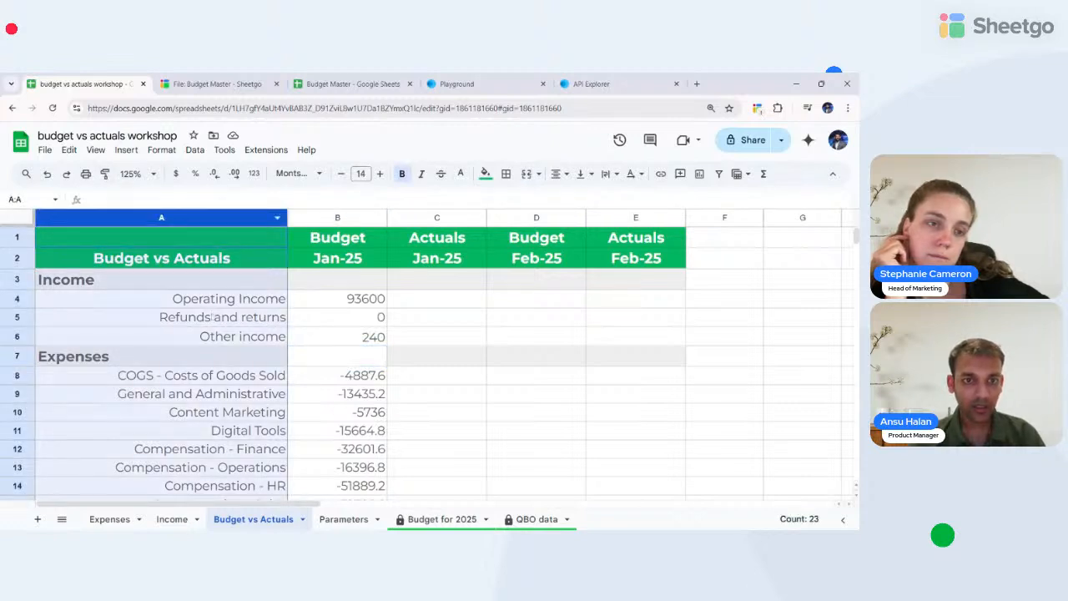
pyautogui.click(196, 358)
pyautogui.click(107, 173)
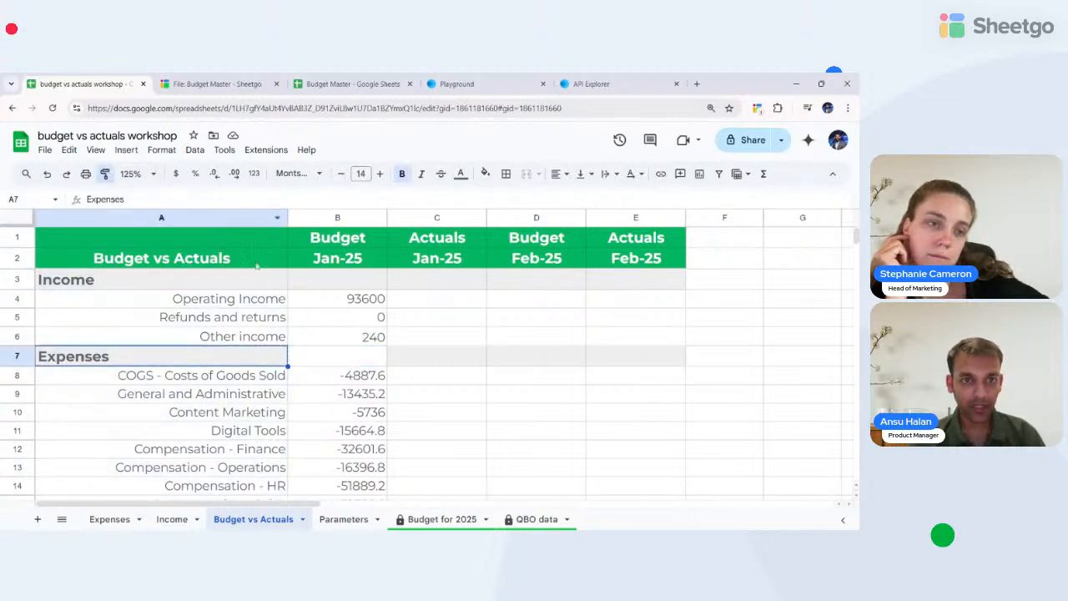
pyautogui.click(344, 359)
# - Paint the heading format onto the EBITDA and Earnings Before Tax budget cells
pyautogui.scroll(-3, 344, 359)
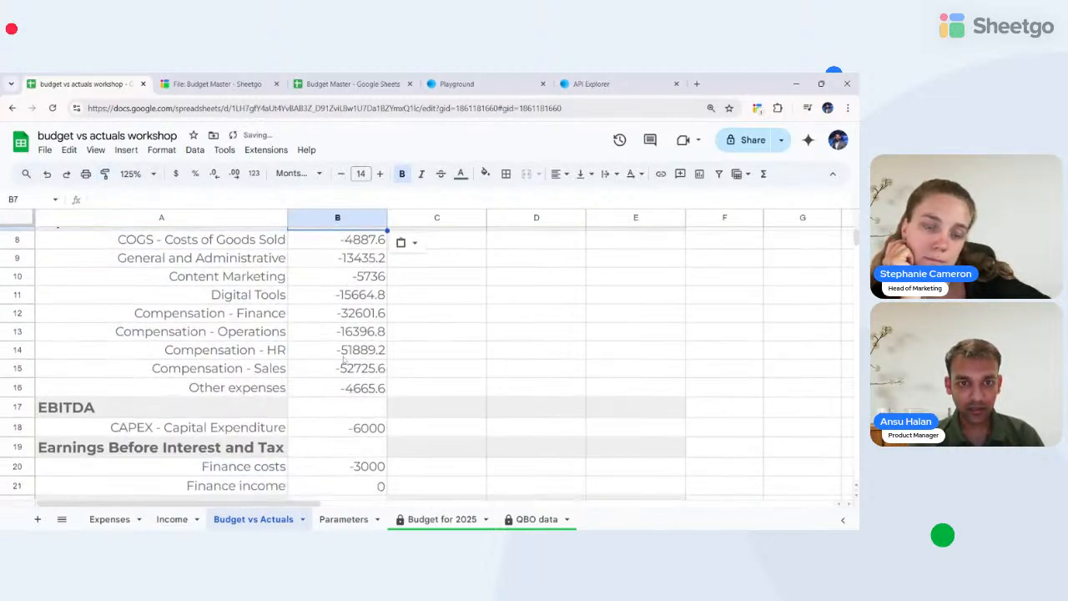
pyautogui.click(105, 172)
pyautogui.click(335, 407)
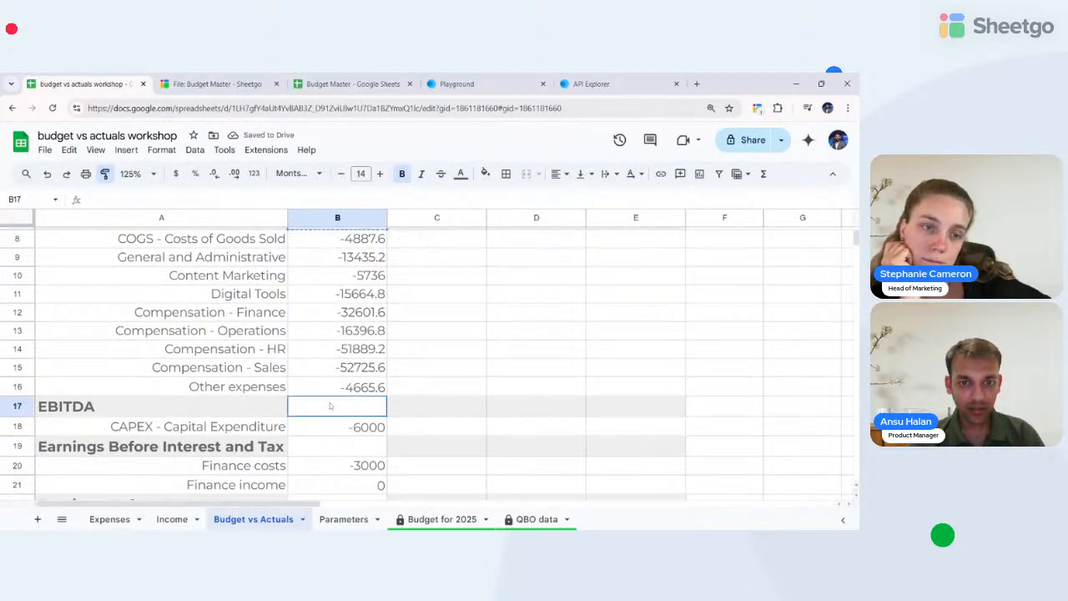
pyautogui.scroll(-4, 335, 407)
pyautogui.click(105, 173)
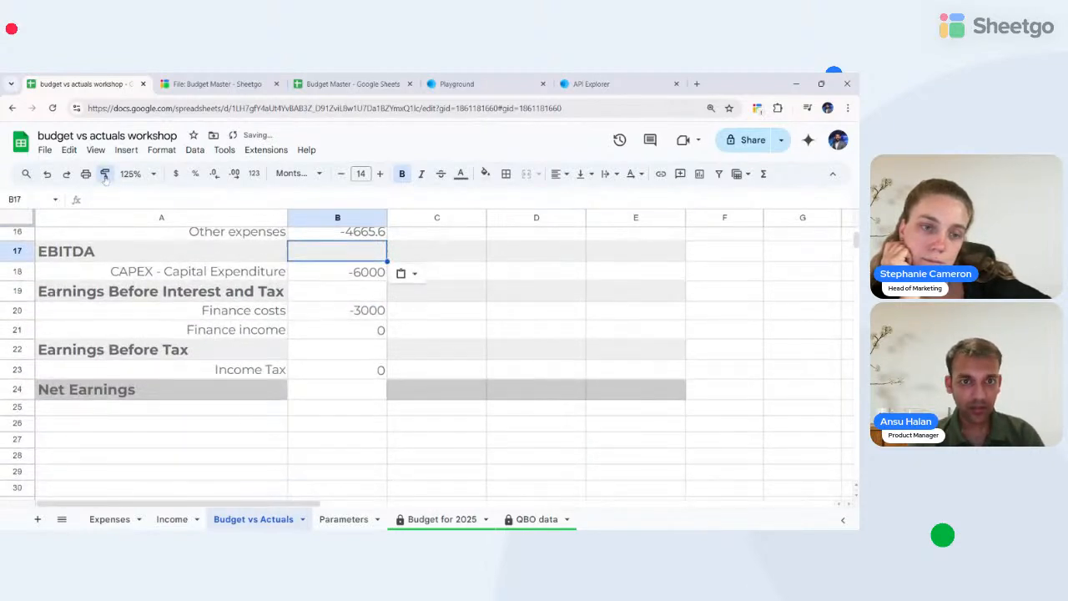
pyautogui.click(310, 353)
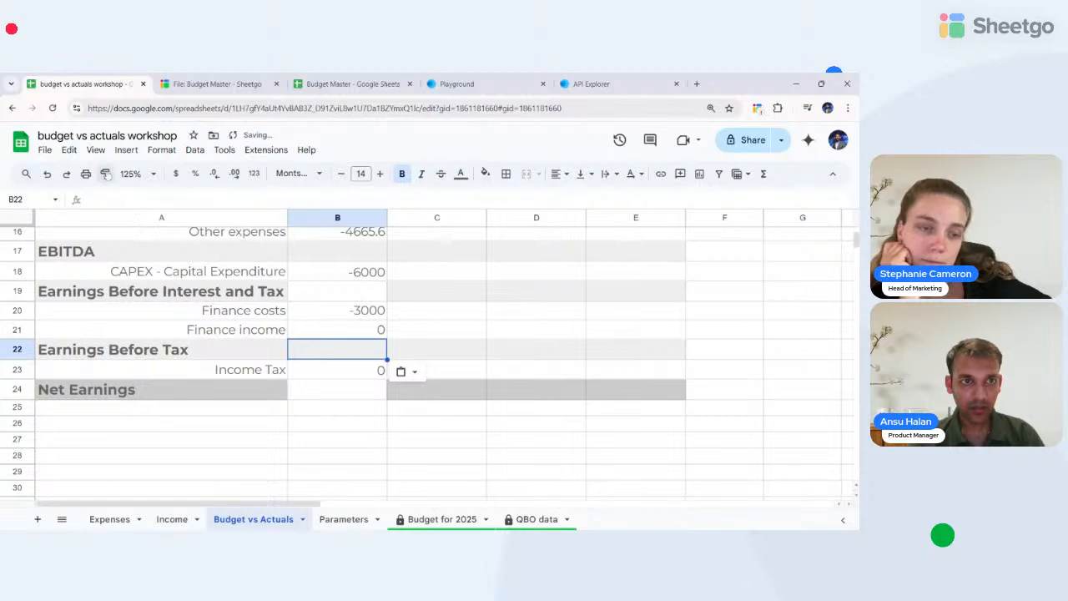
# - Undo a stray format on the Net Earnings label and paint the heading style onto B24
pyautogui.click(105, 173)
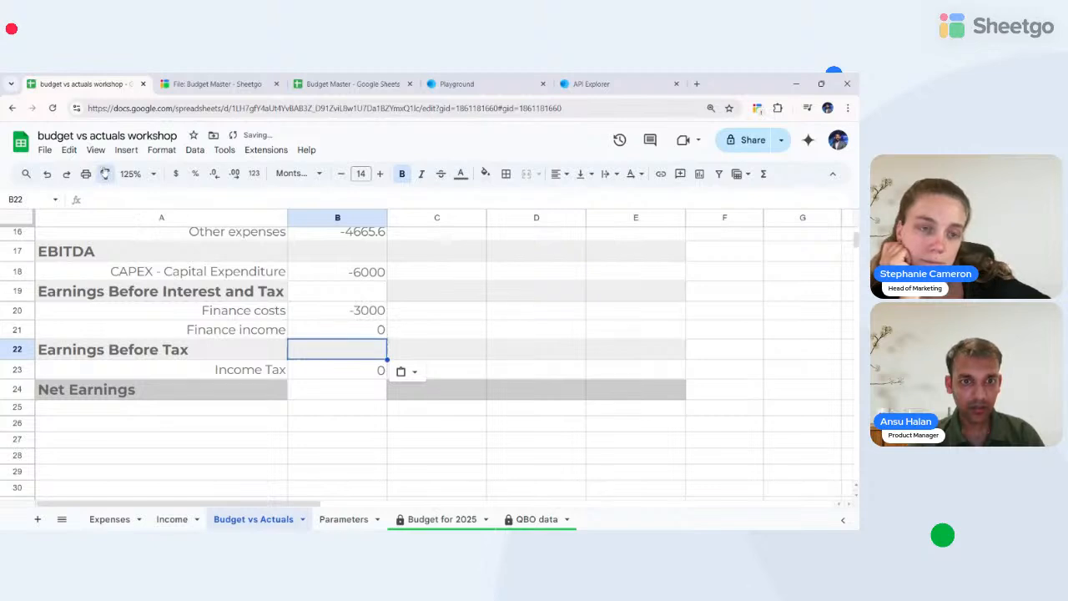
pyautogui.click(247, 399)
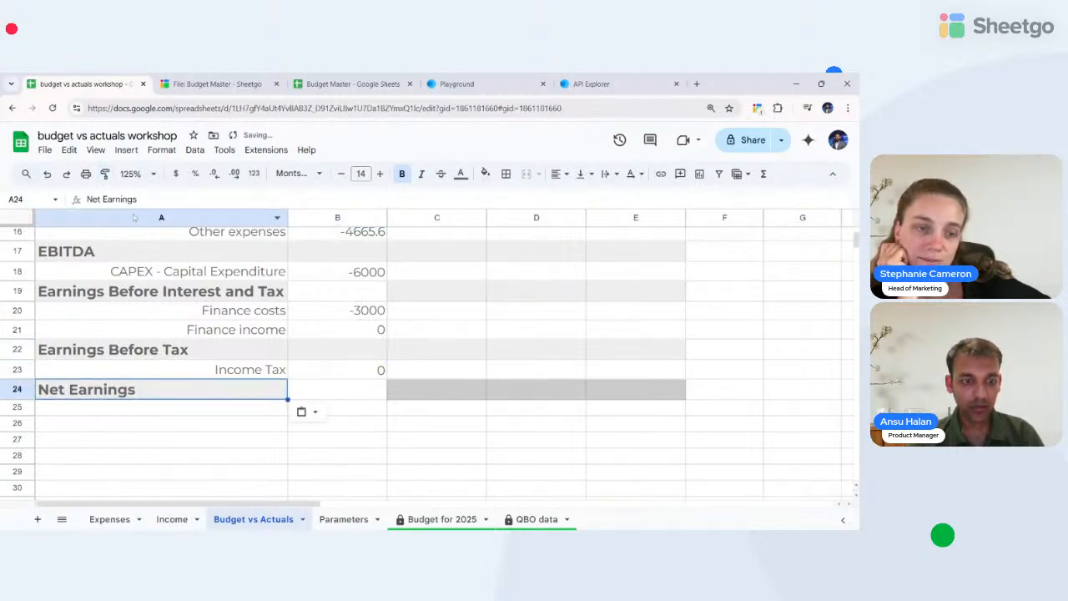
pyautogui.hotkey('ctrl', 'z')
pyautogui.click(105, 173)
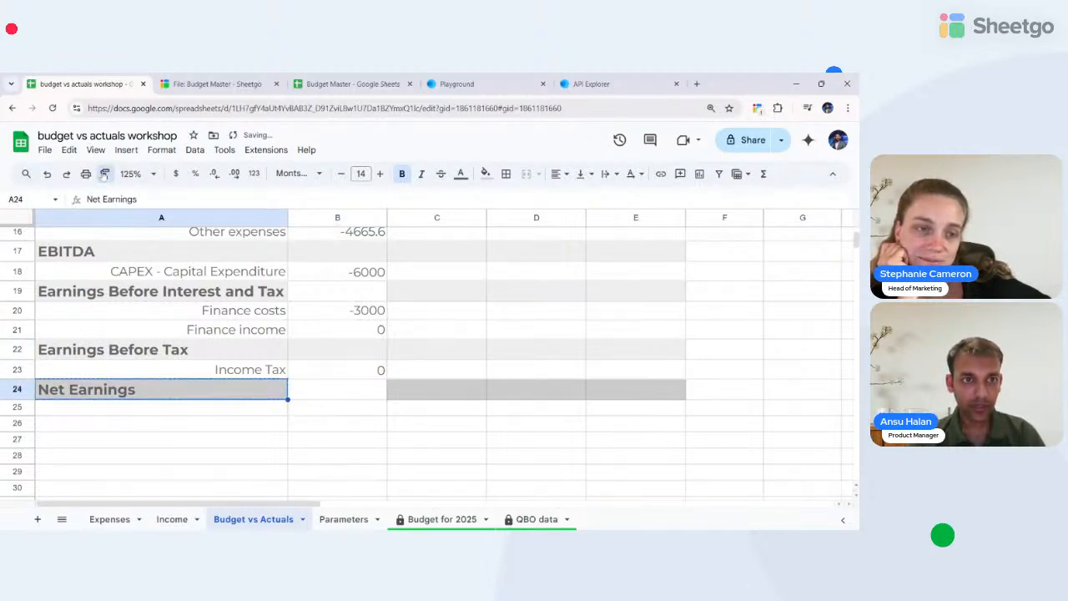
pyautogui.click(344, 389)
# - Paint the heading format onto cells B17 and B19
pyautogui.scroll(2, 349, 390)
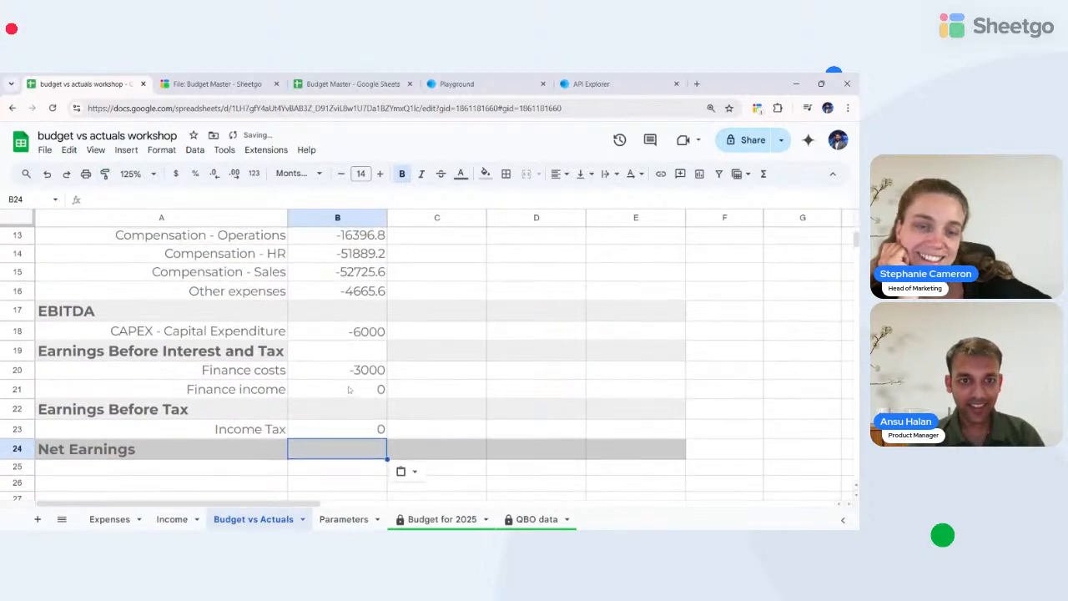
pyautogui.click(326, 353)
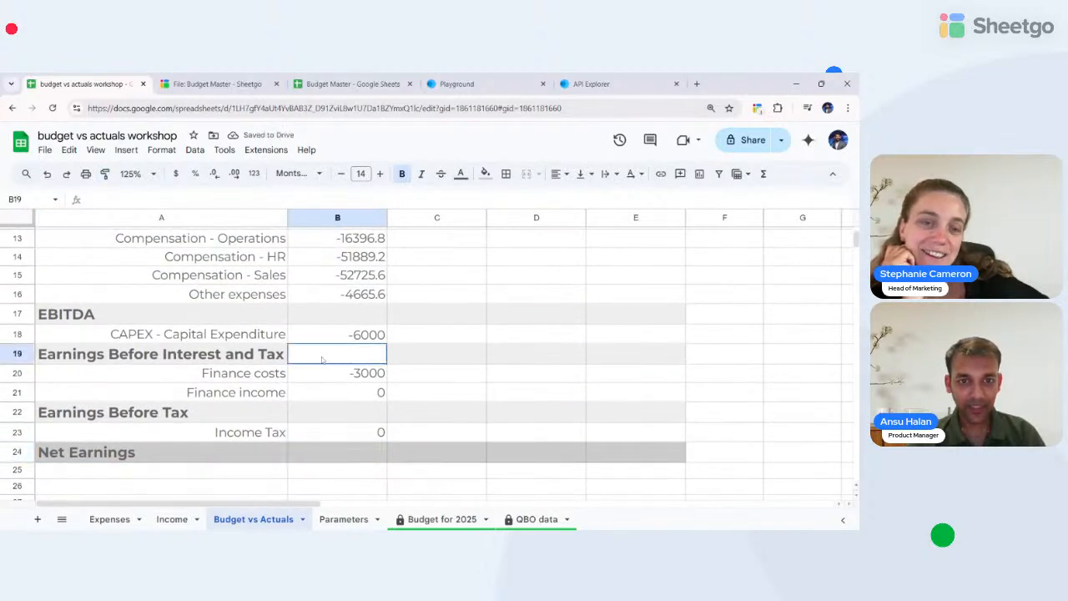
pyautogui.click(105, 173)
pyautogui.click(314, 322)
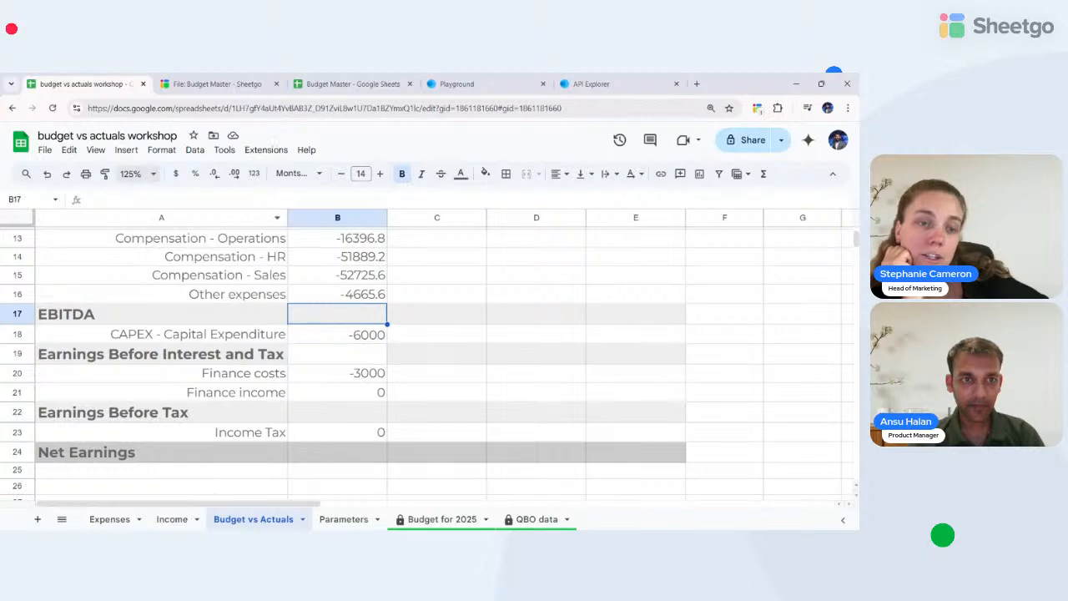
pyautogui.click(324, 353)
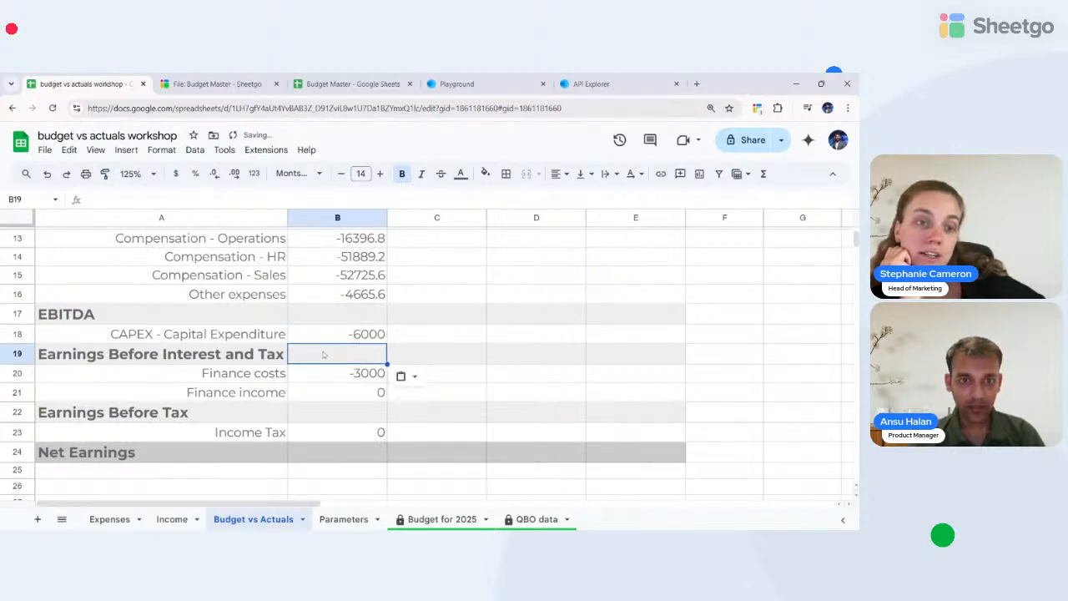
pyautogui.scroll(5, 323, 353)
pyautogui.scroll(-1, 324, 354)
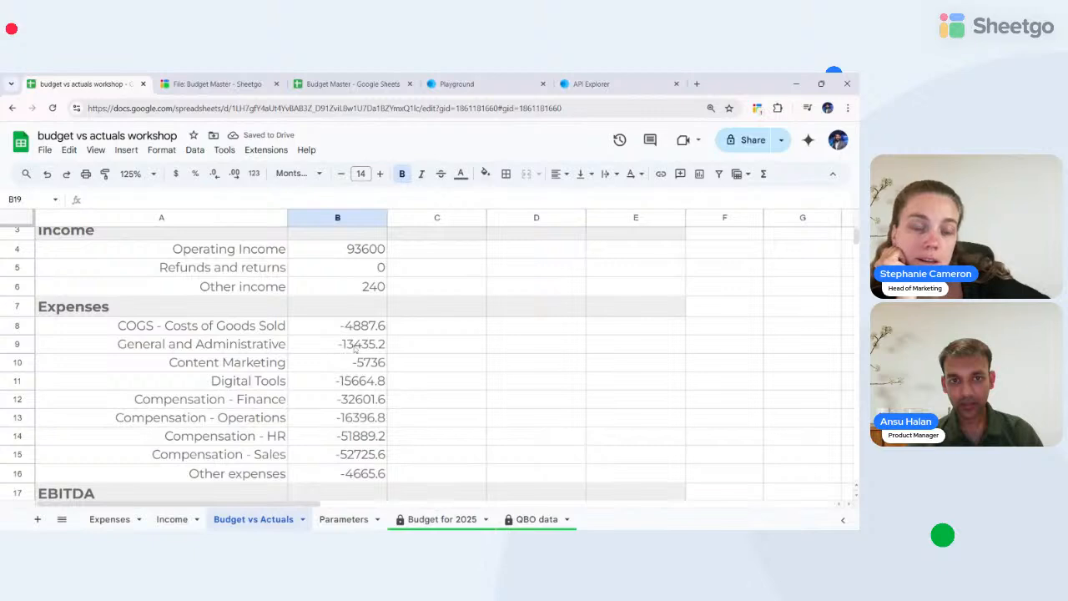
pyautogui.scroll(2, 359, 344)
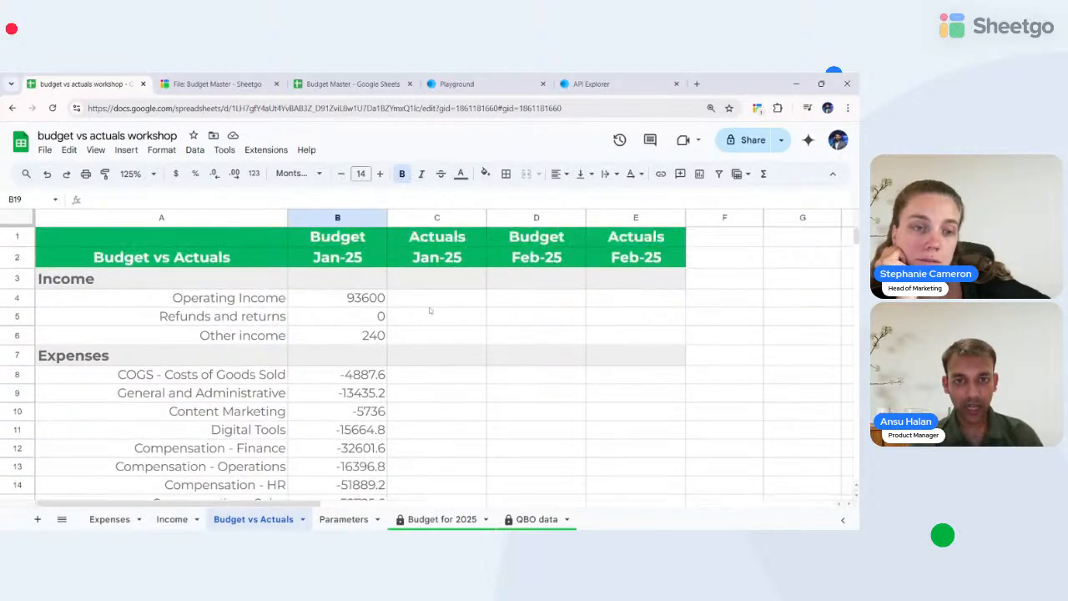
# - Select C4, then inspect the Income sheet's category column D and date column C
pyautogui.click(416, 305)
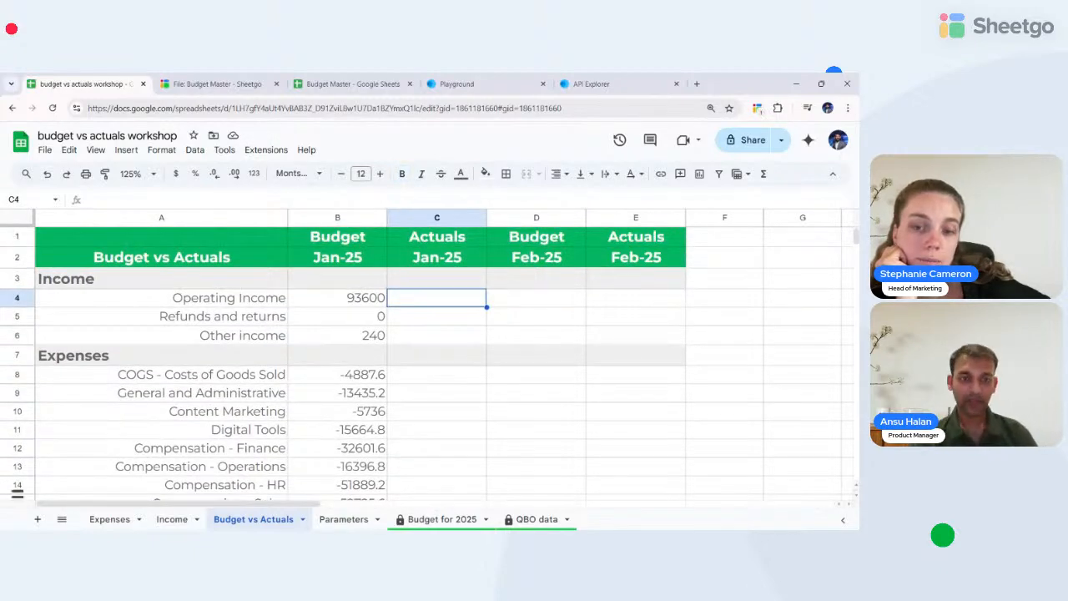
pyautogui.click(174, 519)
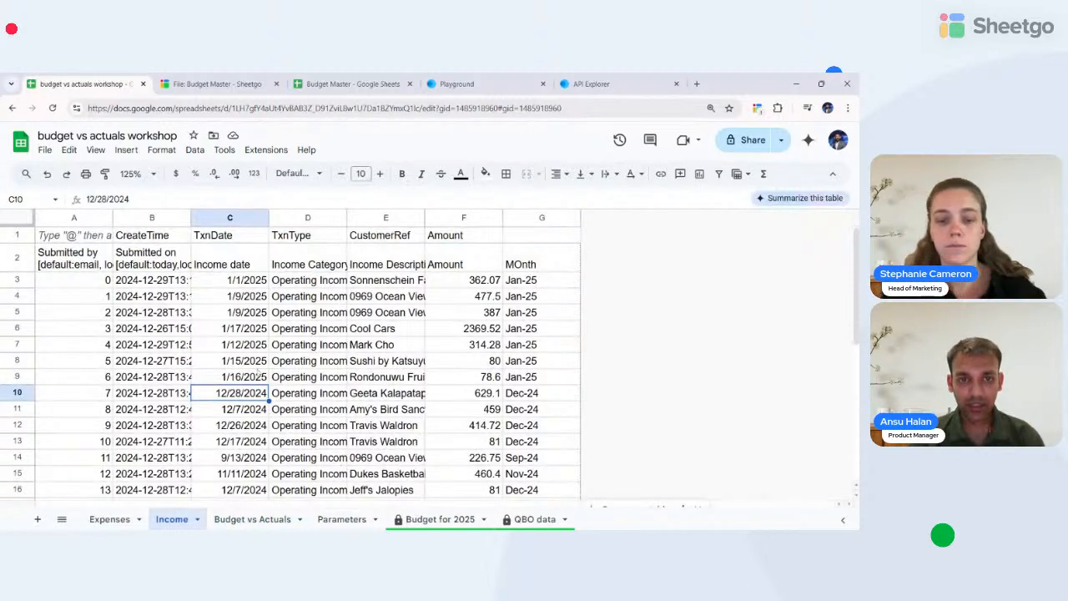
pyautogui.click(292, 285)
pyautogui.moveTo(294, 284); pyautogui.dragTo(305, 344)
pyautogui.click(301, 302)
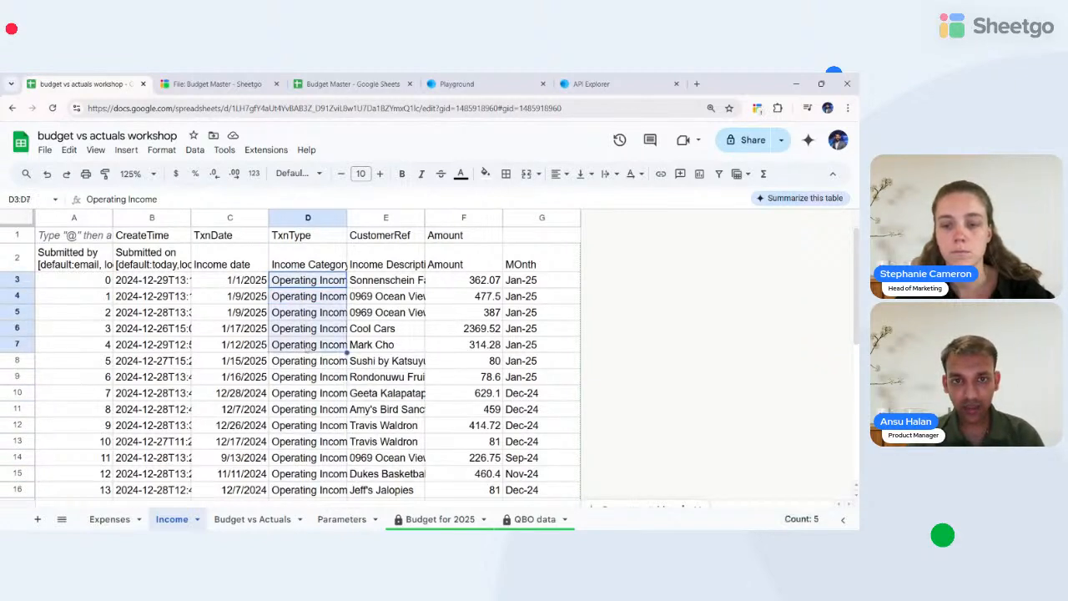
pyautogui.moveTo(224, 279); pyautogui.dragTo(229, 440)
pyautogui.click(246, 520)
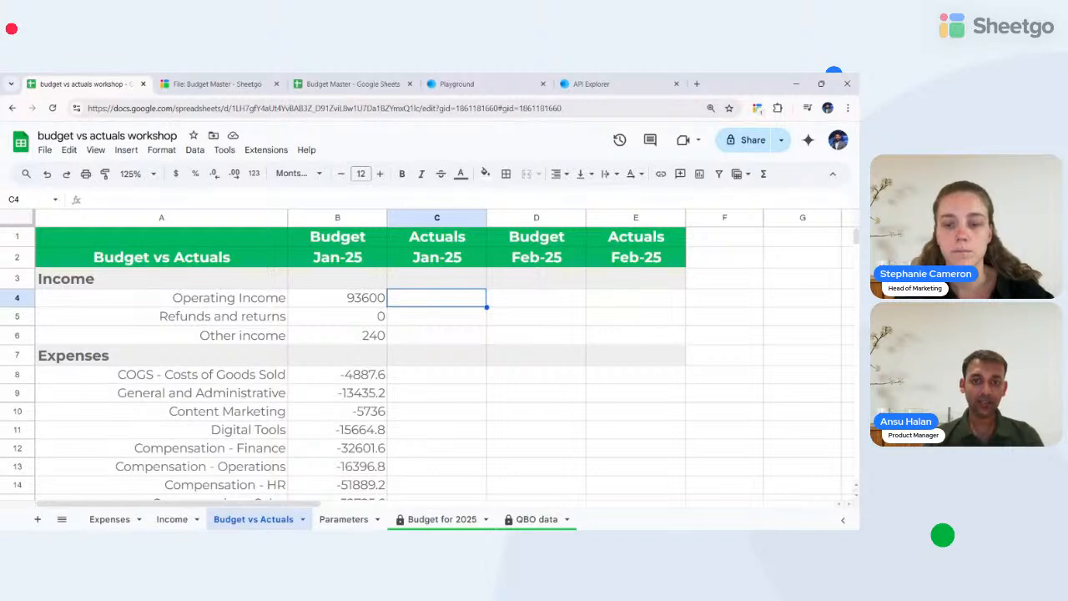
# - Start =FILTER in C4 returning the Income!F:F amounts
pyautogui.write('=filter')
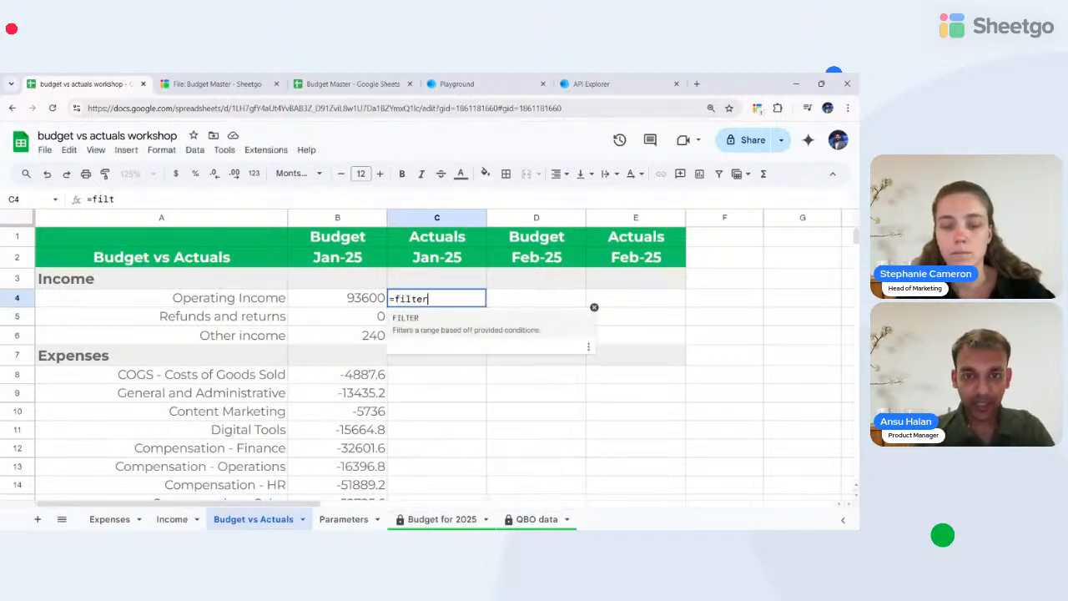
pyautogui.press('Tab')
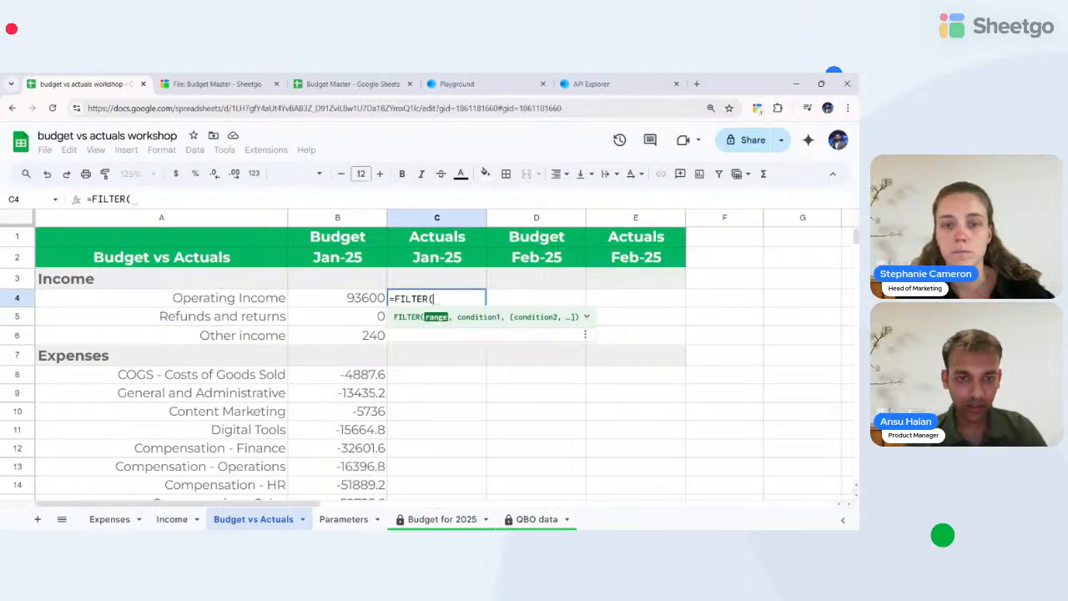
pyautogui.click(170, 519)
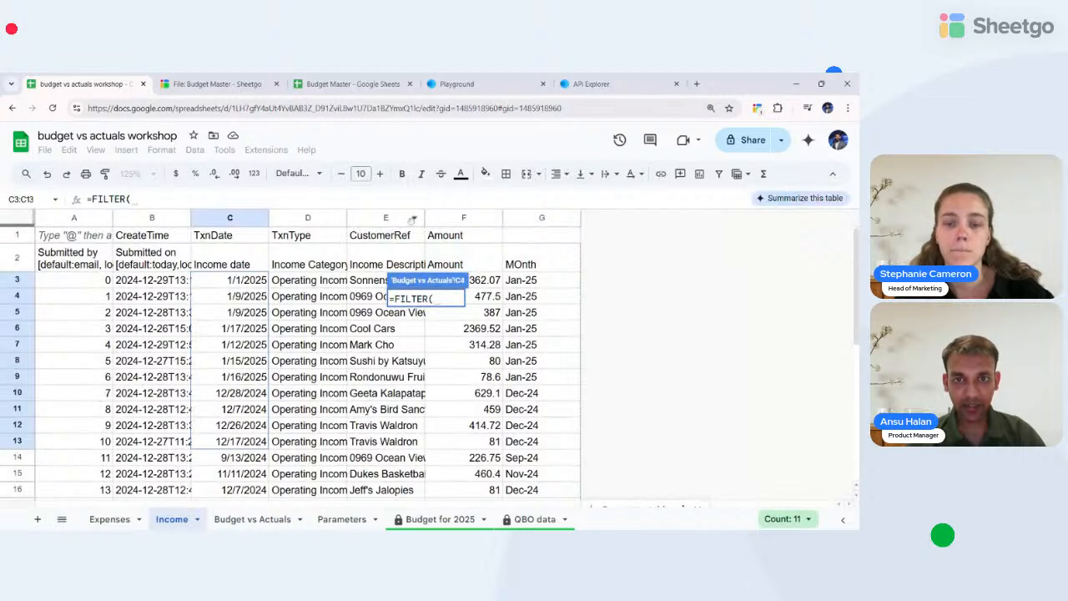
pyautogui.click(469, 217)
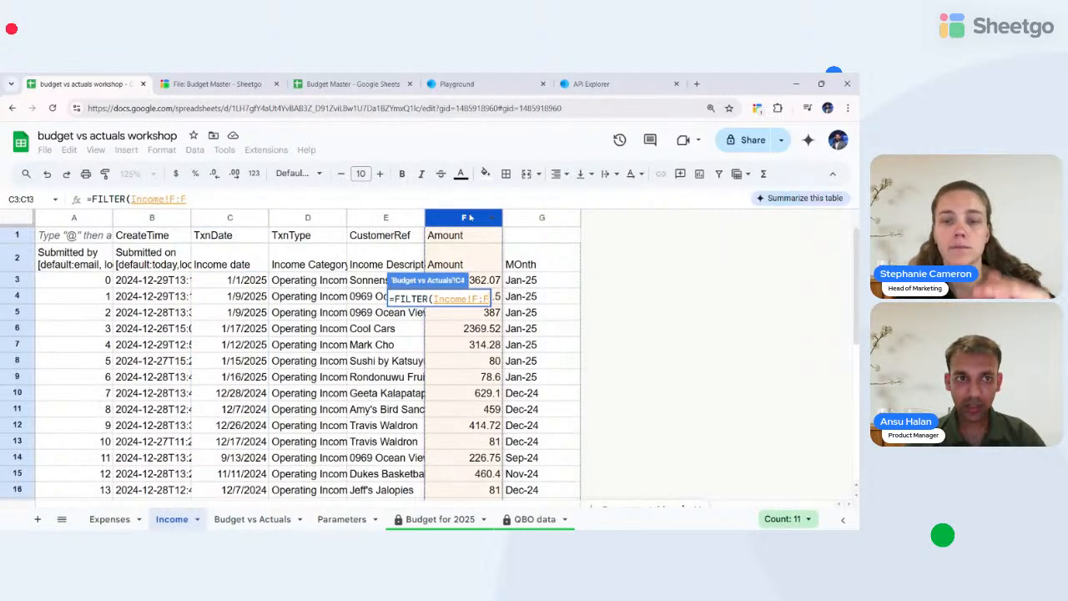
pyautogui.write(',')
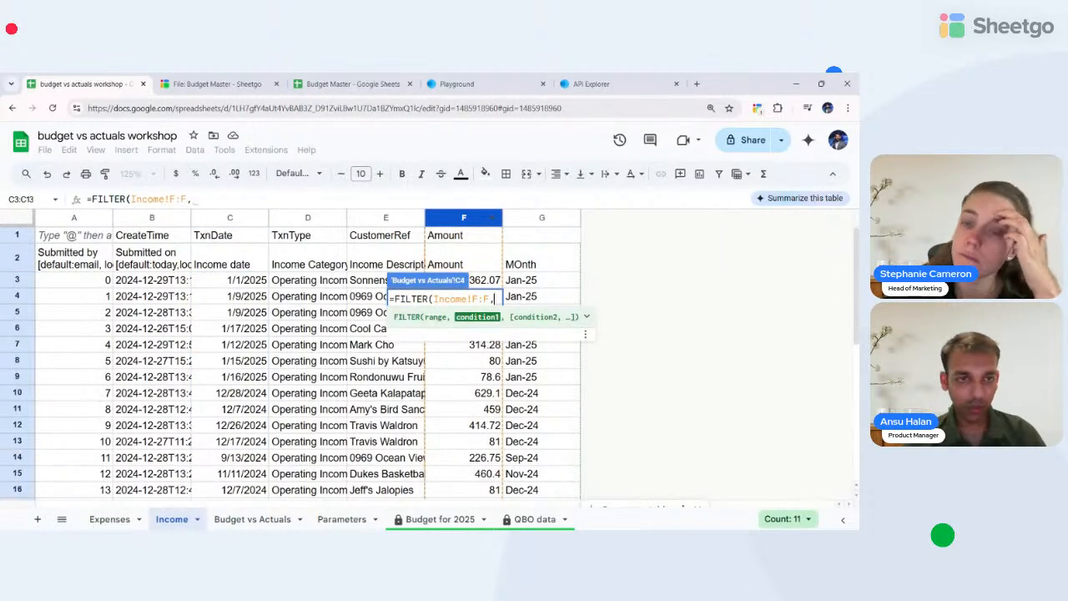
# - Add the category condition A4=Income!D:D to the FILTER
pyautogui.click(237, 520)
pyautogui.click(230, 301)
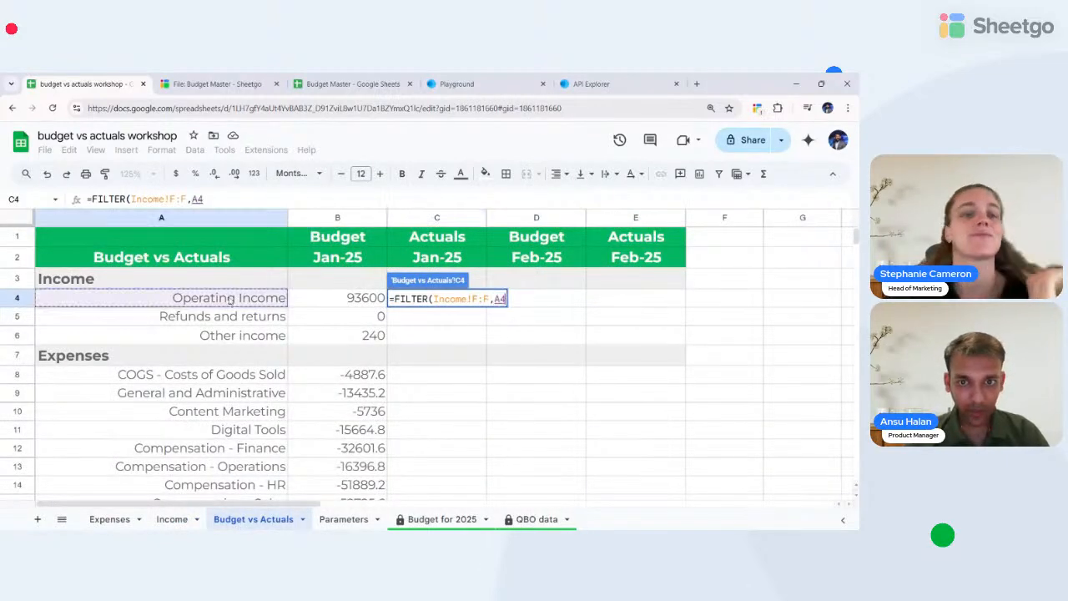
pyautogui.write('=')
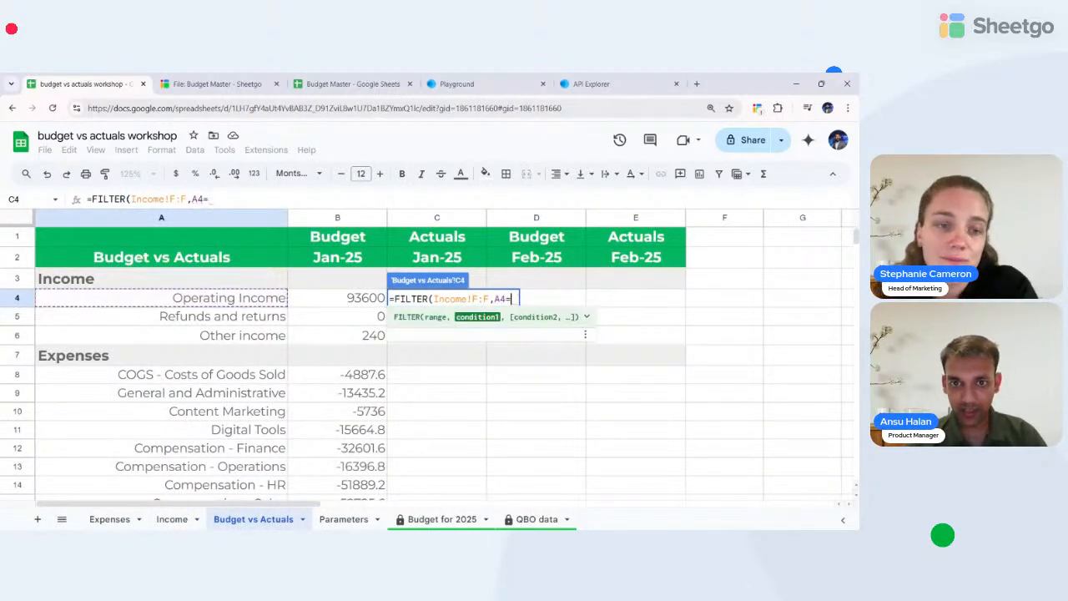
pyautogui.click(172, 519)
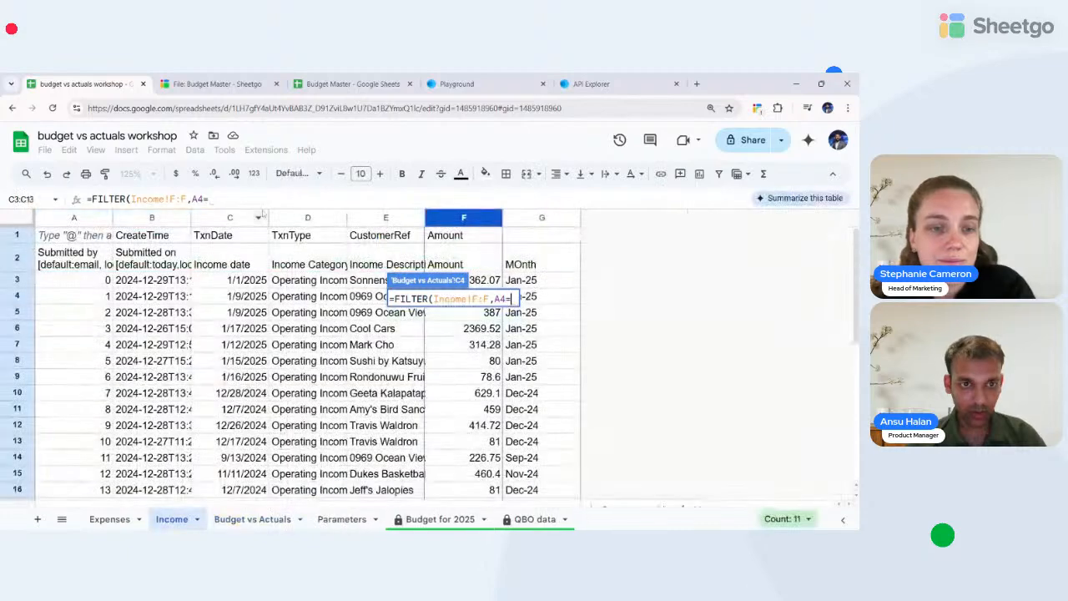
pyautogui.click(298, 216)
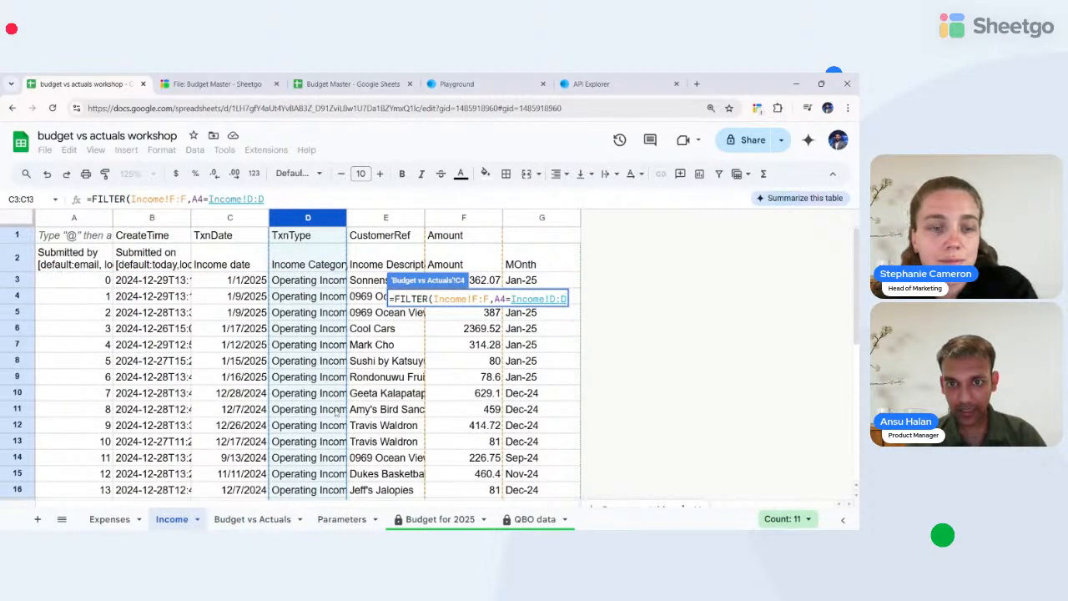
pyautogui.write(',')
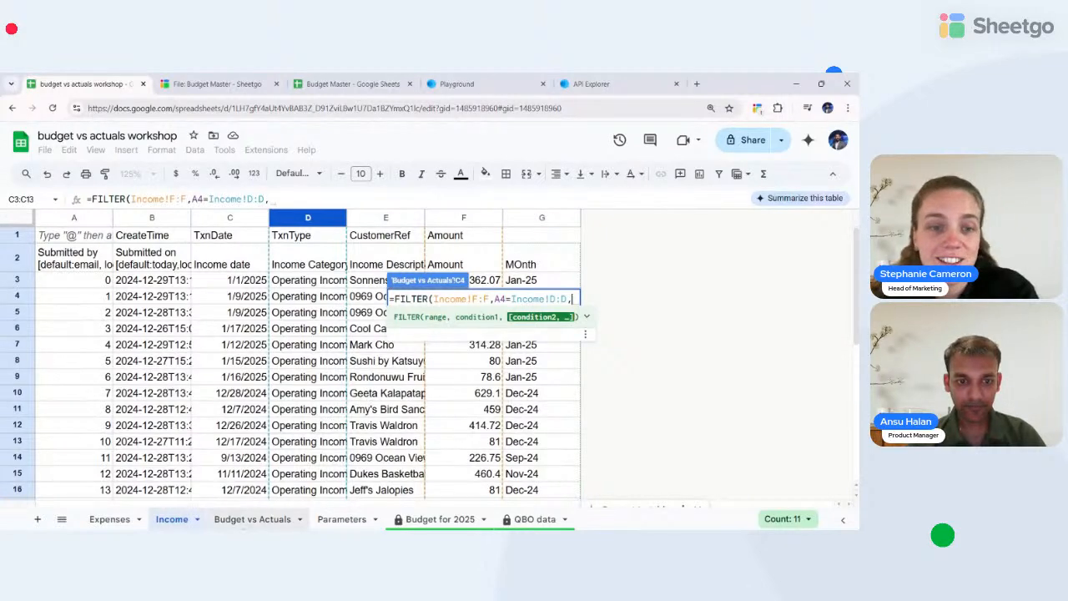
# - Add the month condition C2=Income!G:G and commit the formula
pyautogui.click(242, 519)
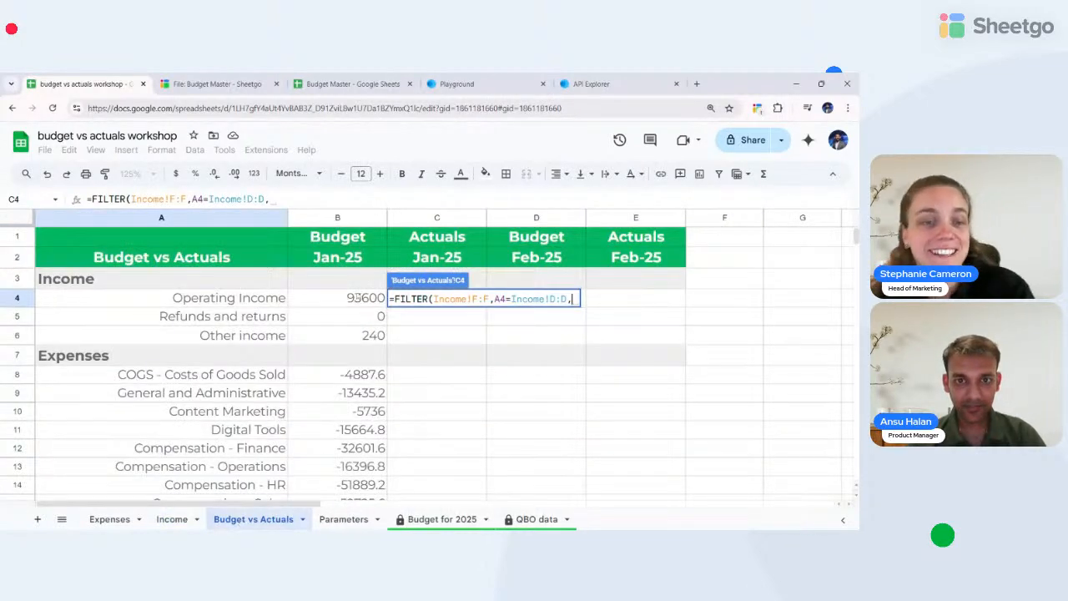
pyautogui.click(444, 258)
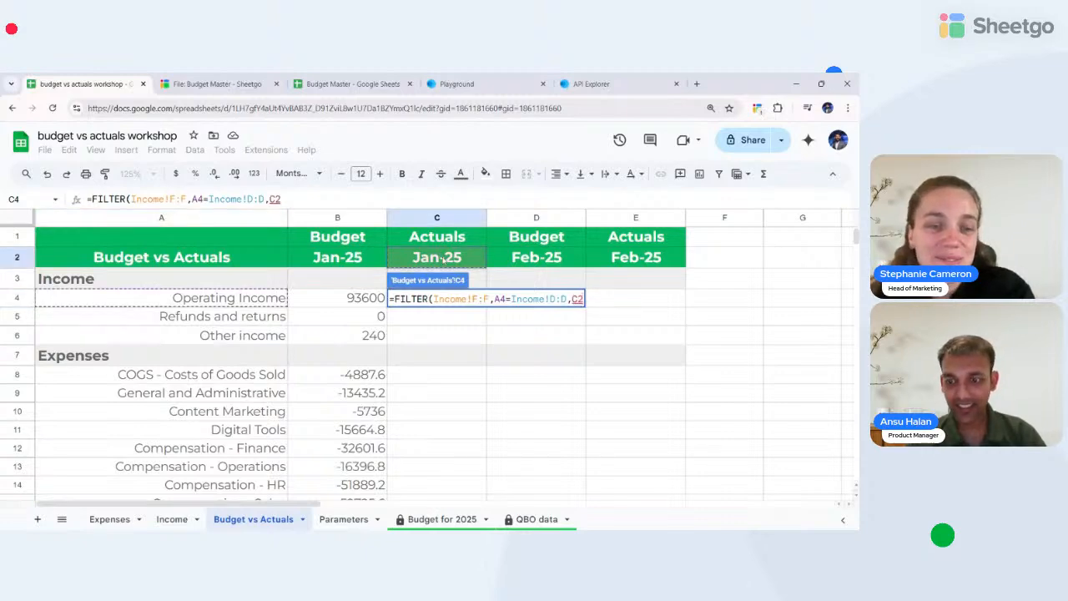
pyautogui.write('=')
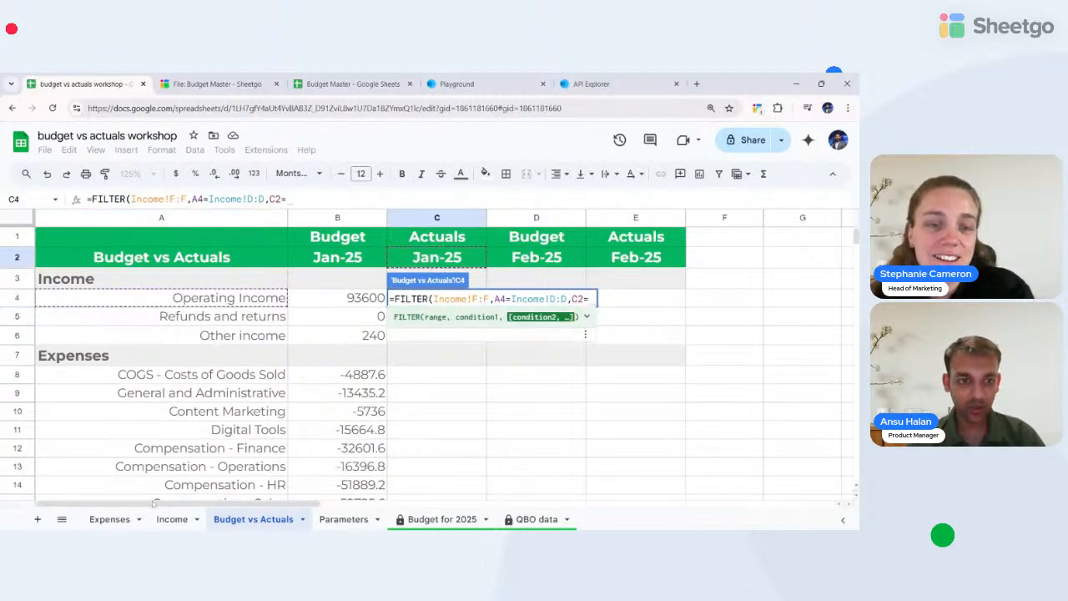
pyautogui.click(172, 519)
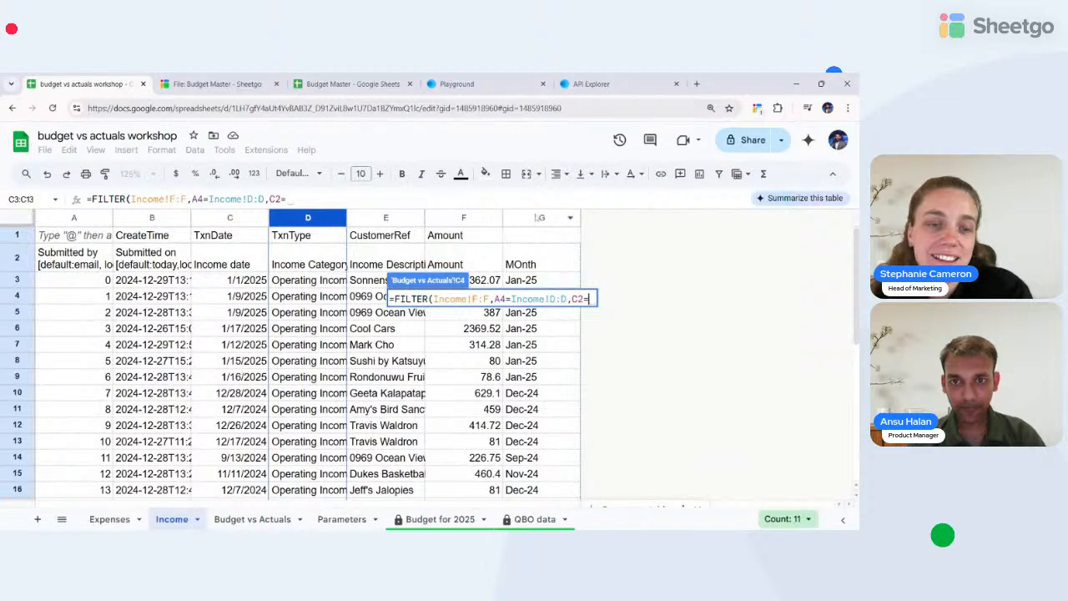
pyautogui.click(539, 217)
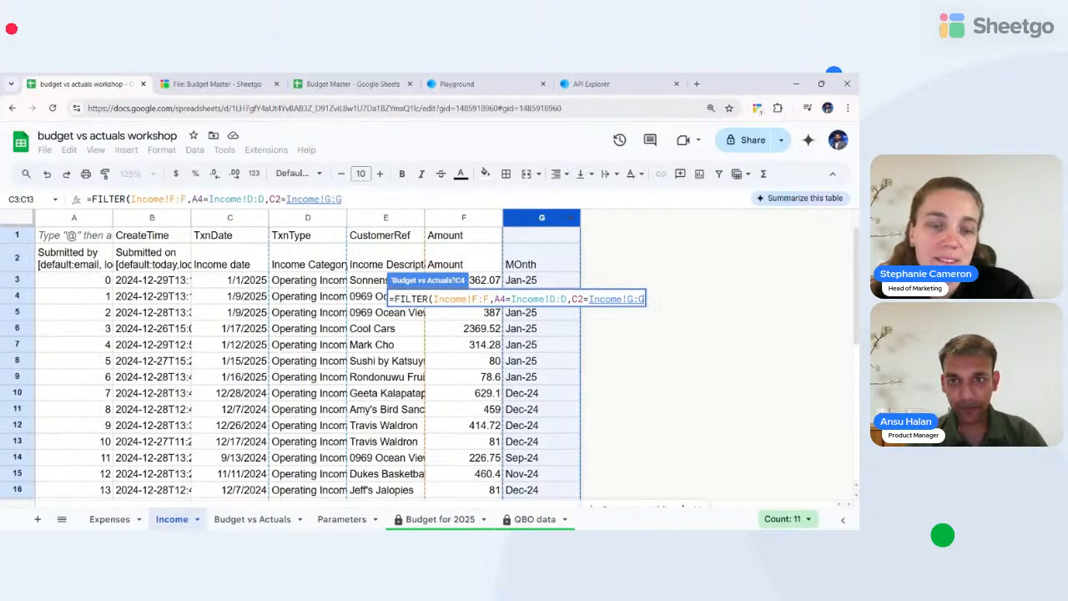
pyautogui.write(')')
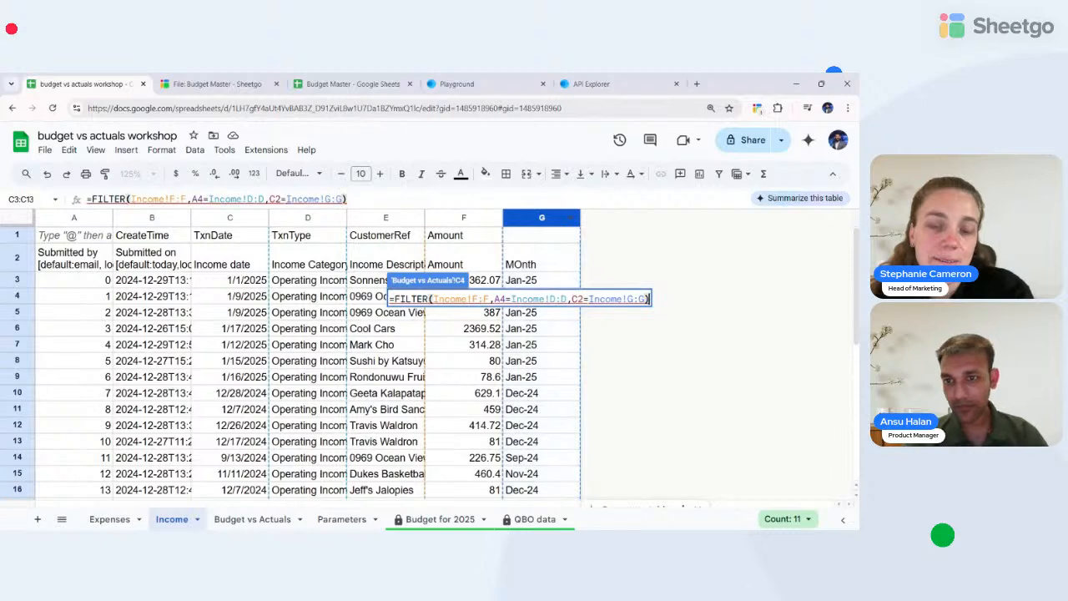
pyautogui.press('Return')
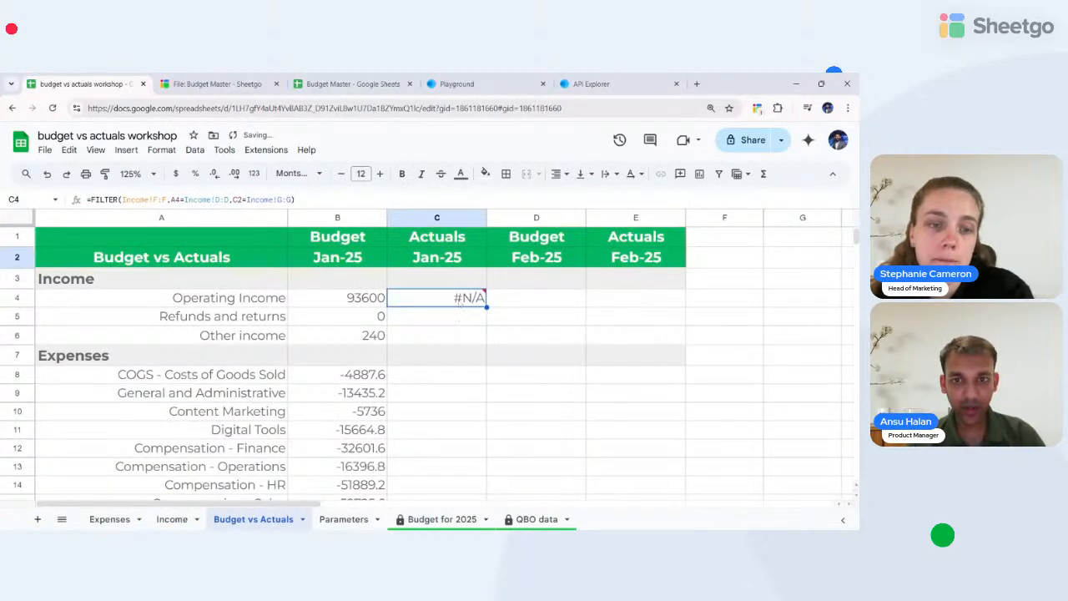
pyautogui.moveTo(463, 300)
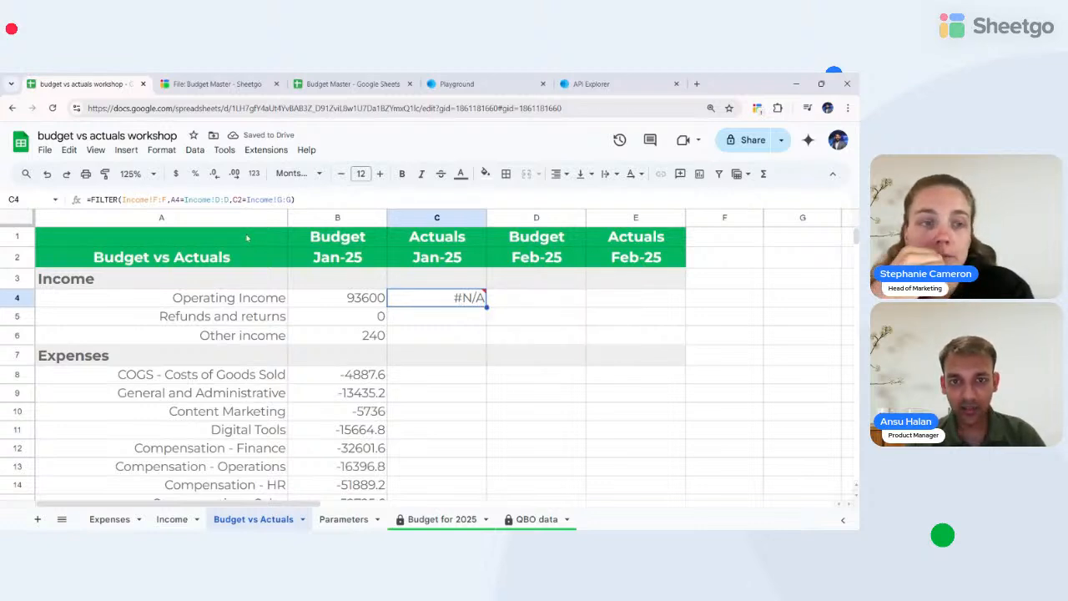
pyautogui.click(433, 260)
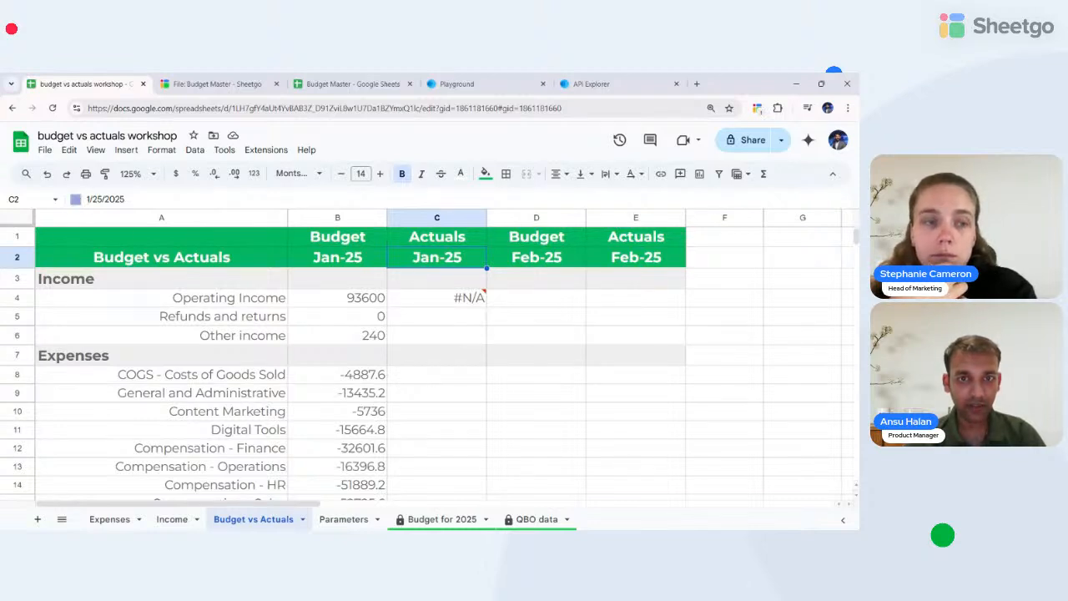
pyautogui.click(124, 199)
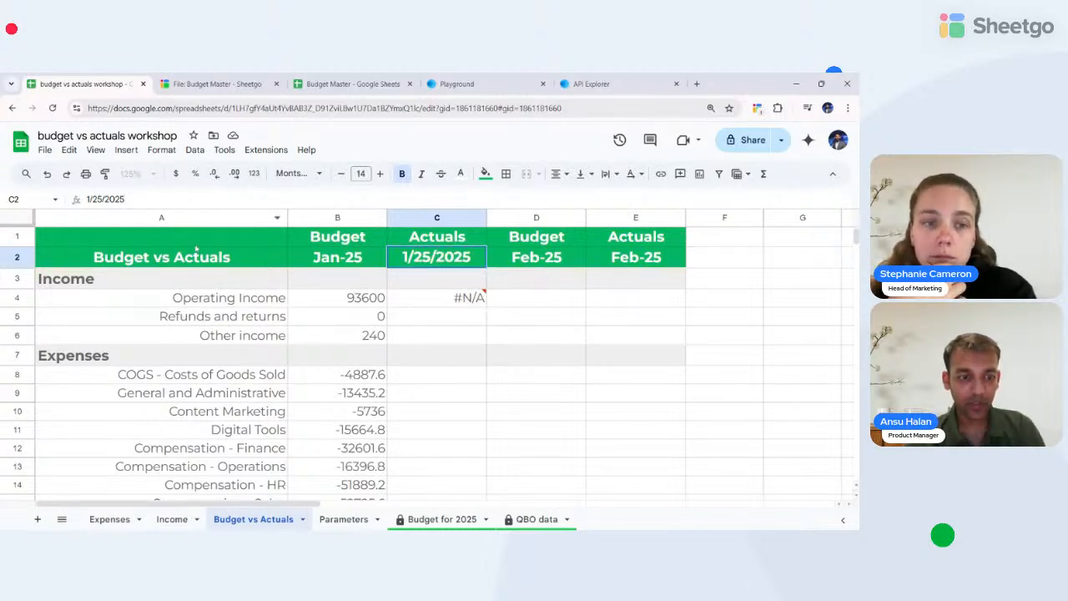
pyautogui.press('Escape')
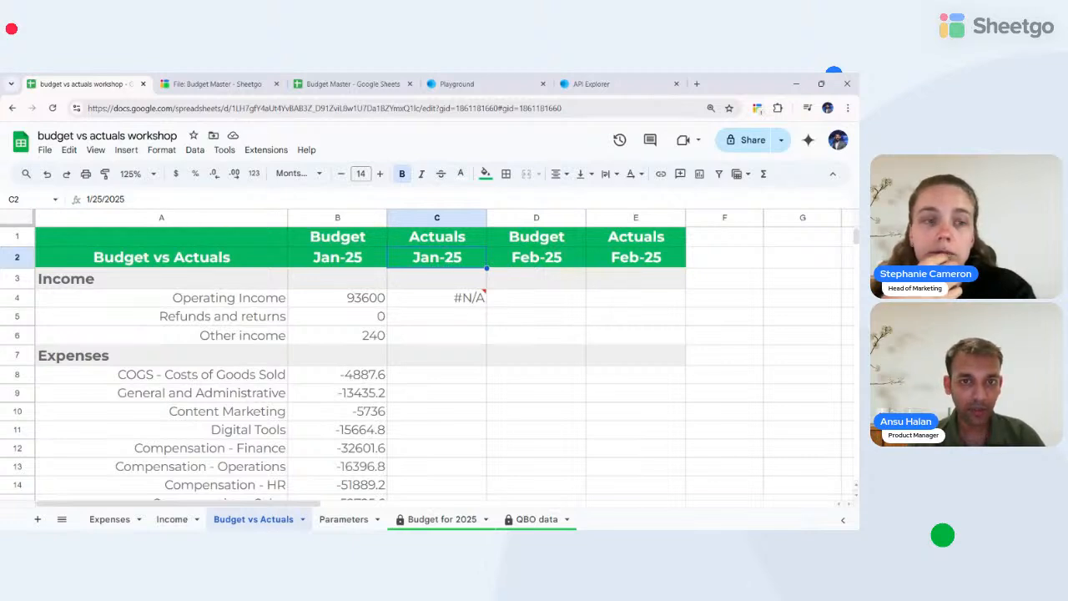
pyautogui.click(452, 298)
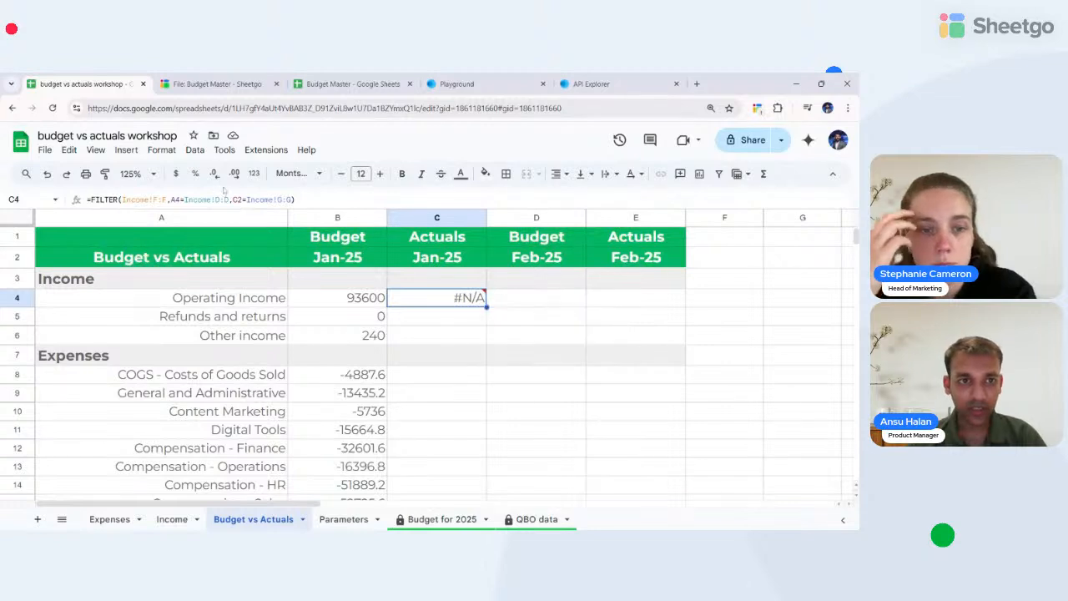
# - Wrap the C2 reference in C4's FILTER as TEXT(C2,"mmm-YY")
pyautogui.click(242, 200)
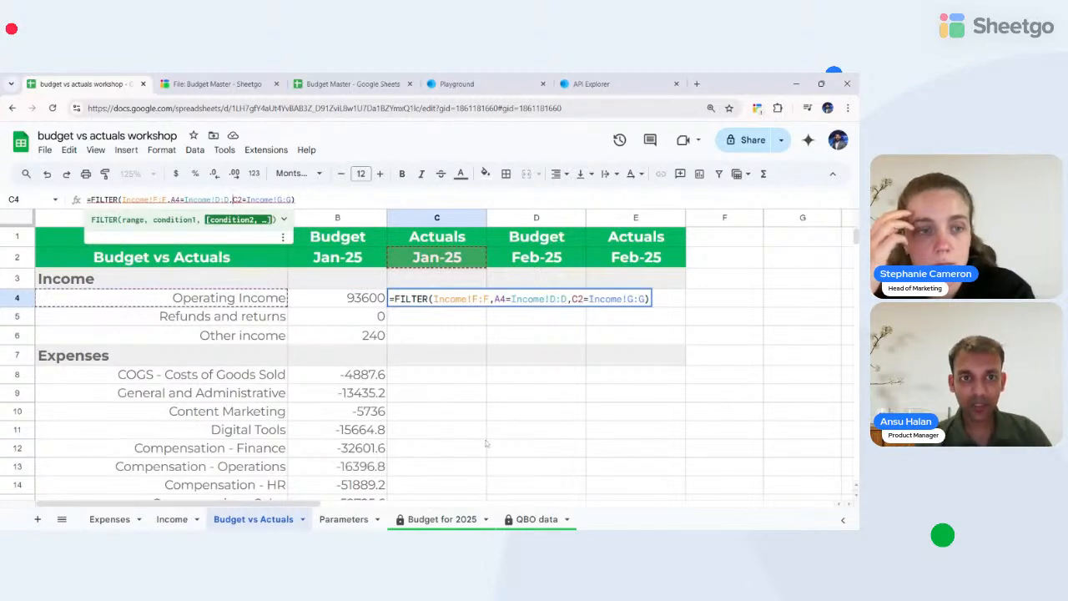
pyautogui.write('(')
pyautogui.press('Left')
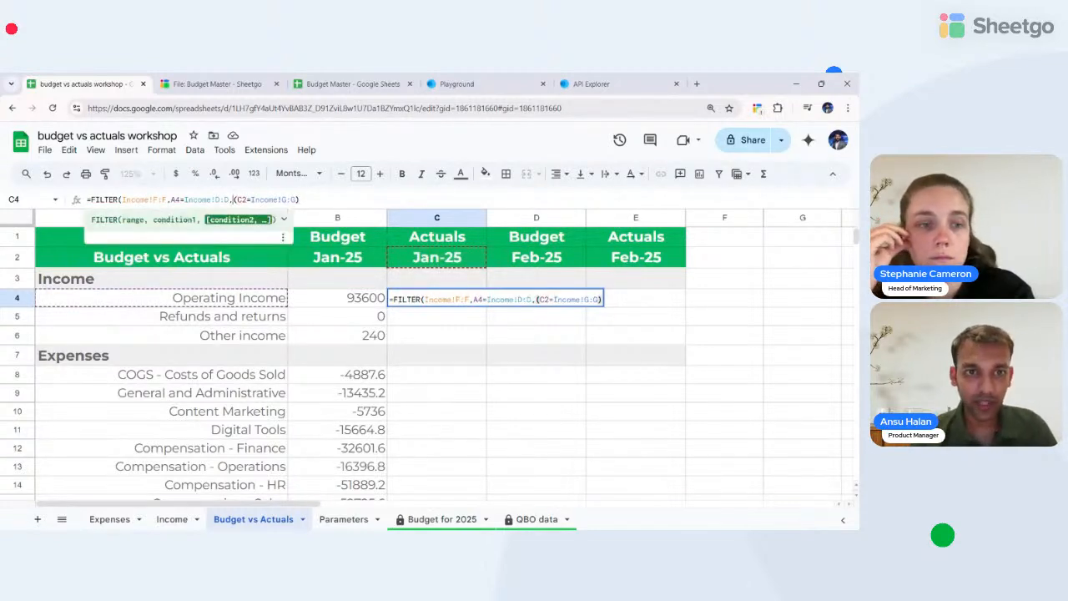
pyautogui.write('Text(C2')
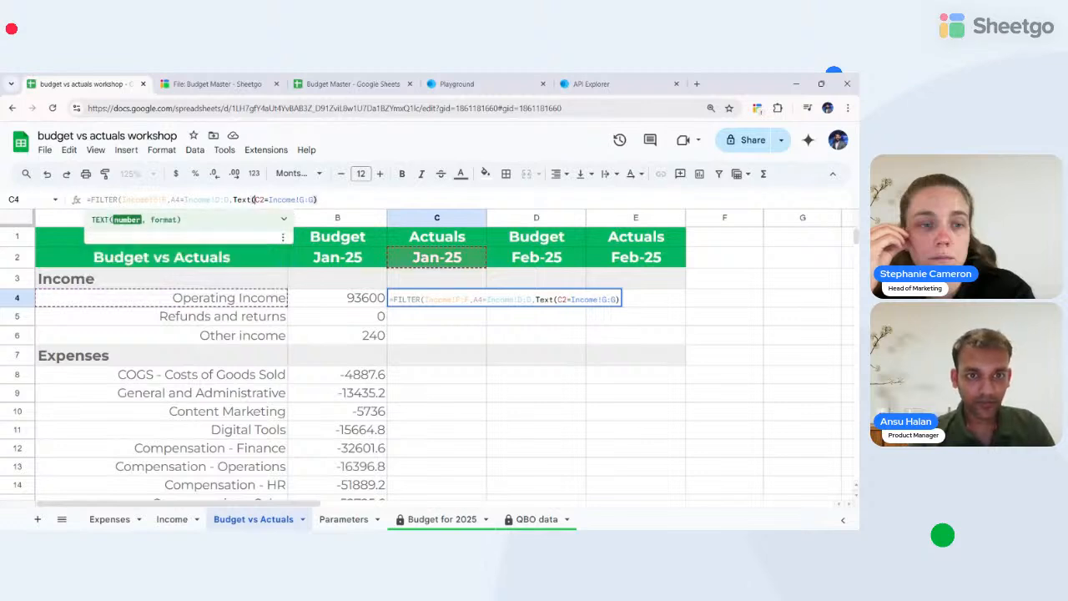
pyautogui.write(',"')
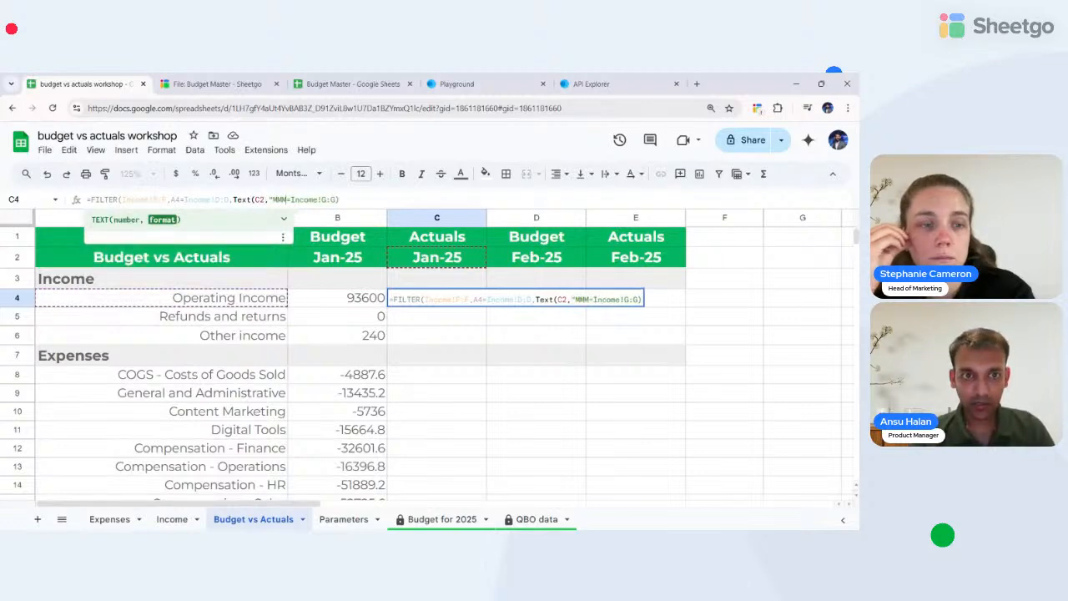
pyautogui.write('mmm')
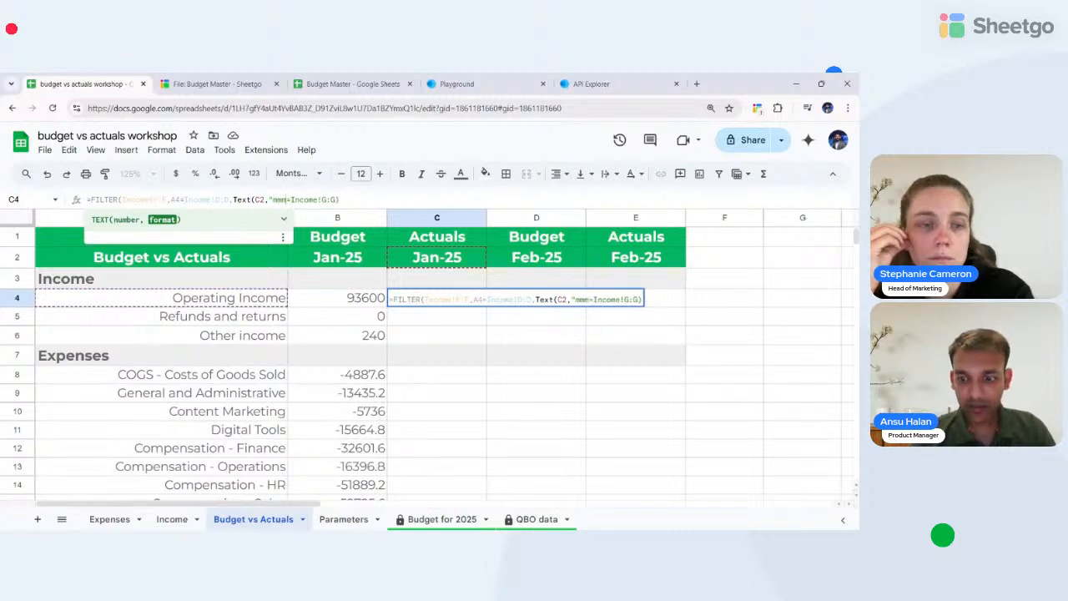
pyautogui.write('-')
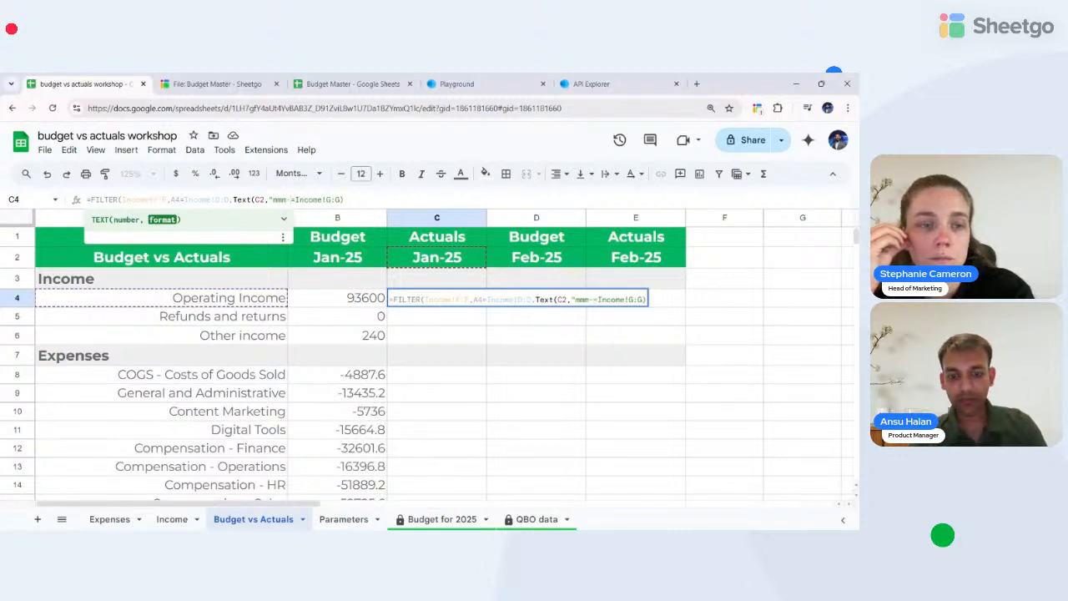
pyautogui.write('YY")')
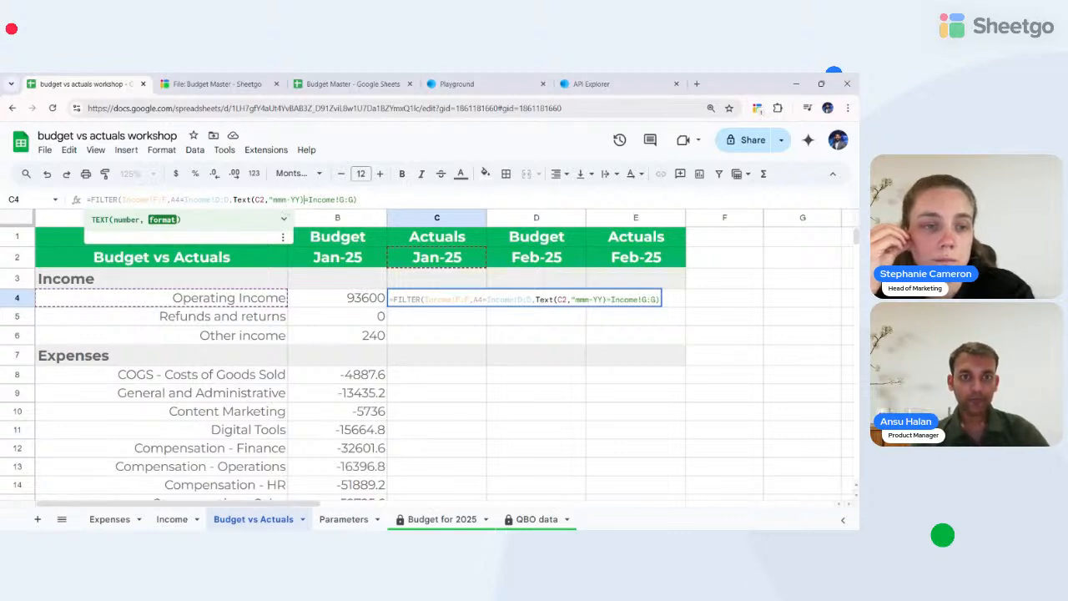
pyautogui.press('Return')
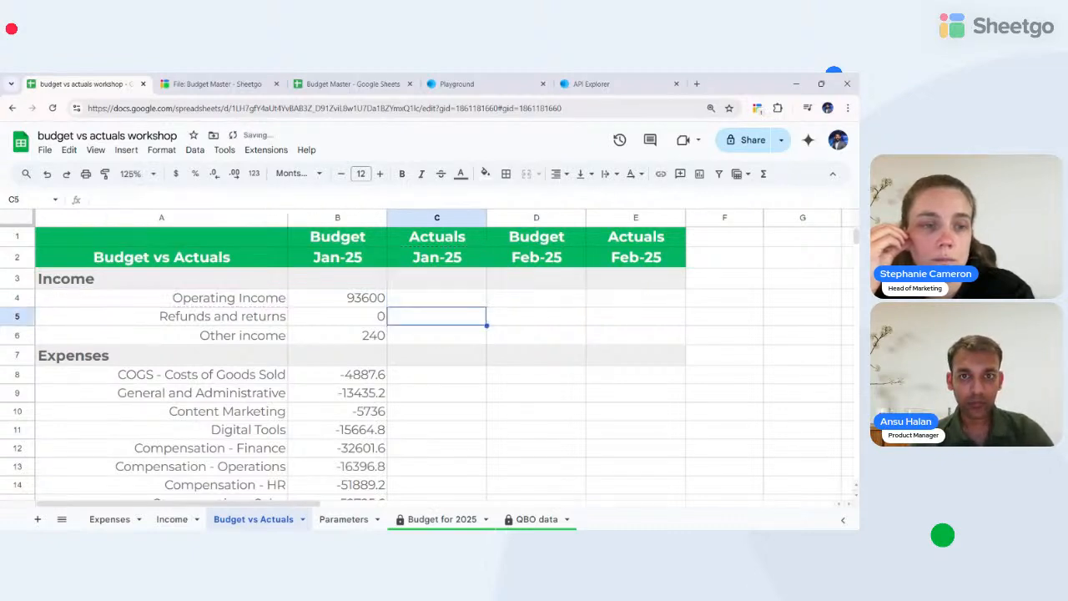
# - Remove the stray quote and extra parenthesis so C4 returns actuals like 362.07
pyautogui.click(461, 301)
pyautogui.click(304, 199)
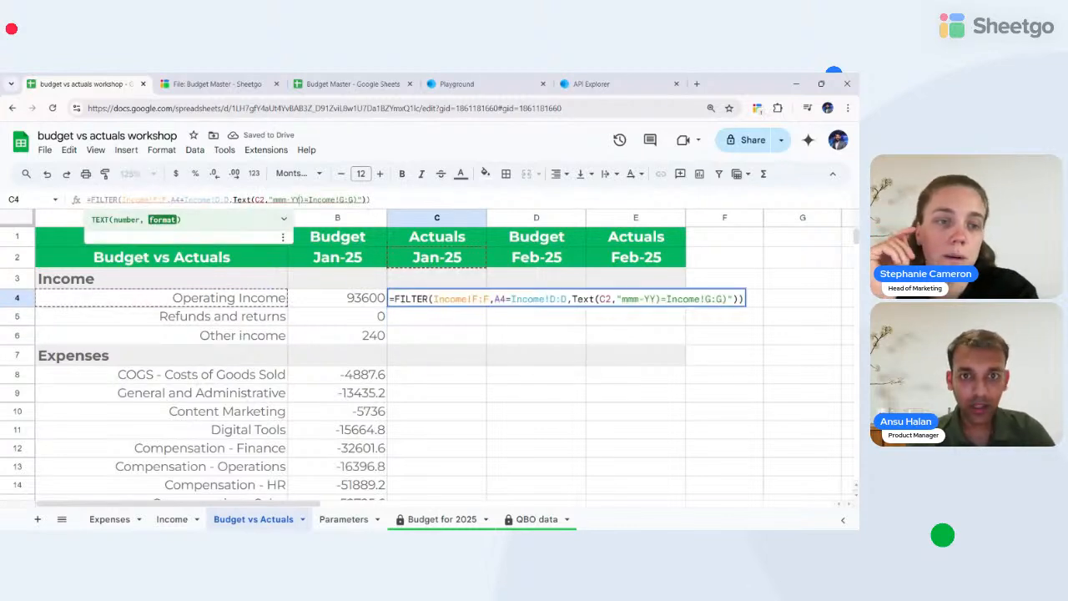
pyautogui.press('Return')
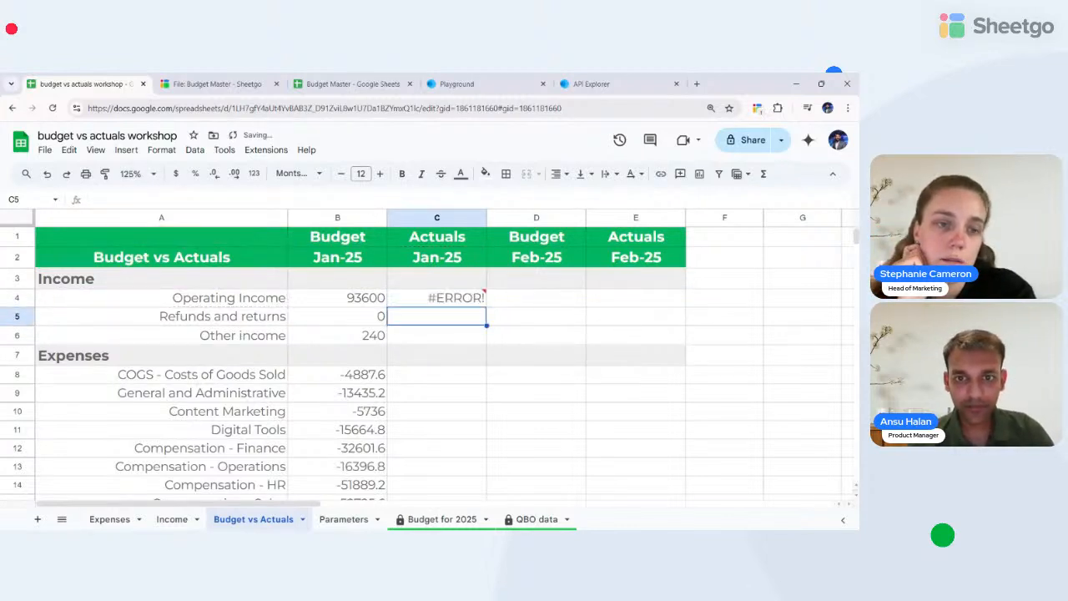
pyautogui.click(451, 298)
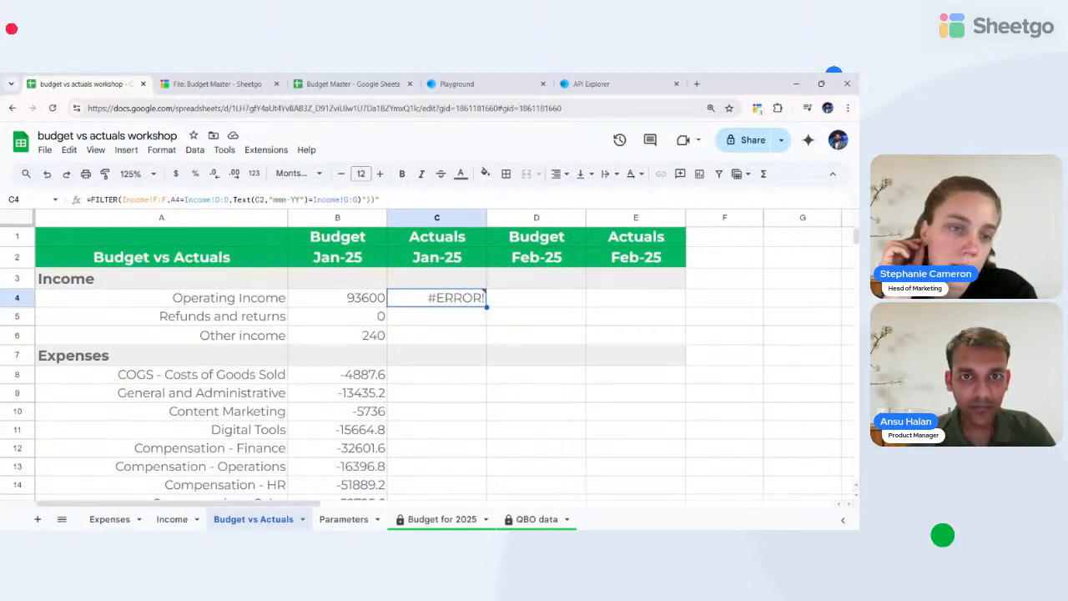
pyautogui.press('Return')
pyautogui.press('BackSpace')
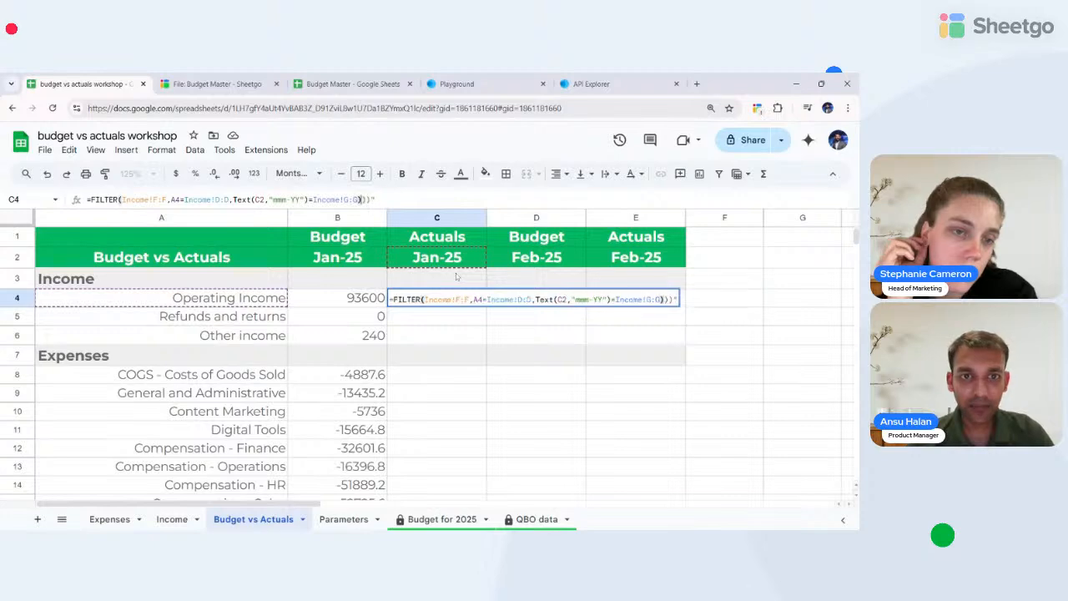
pyautogui.press('Return')
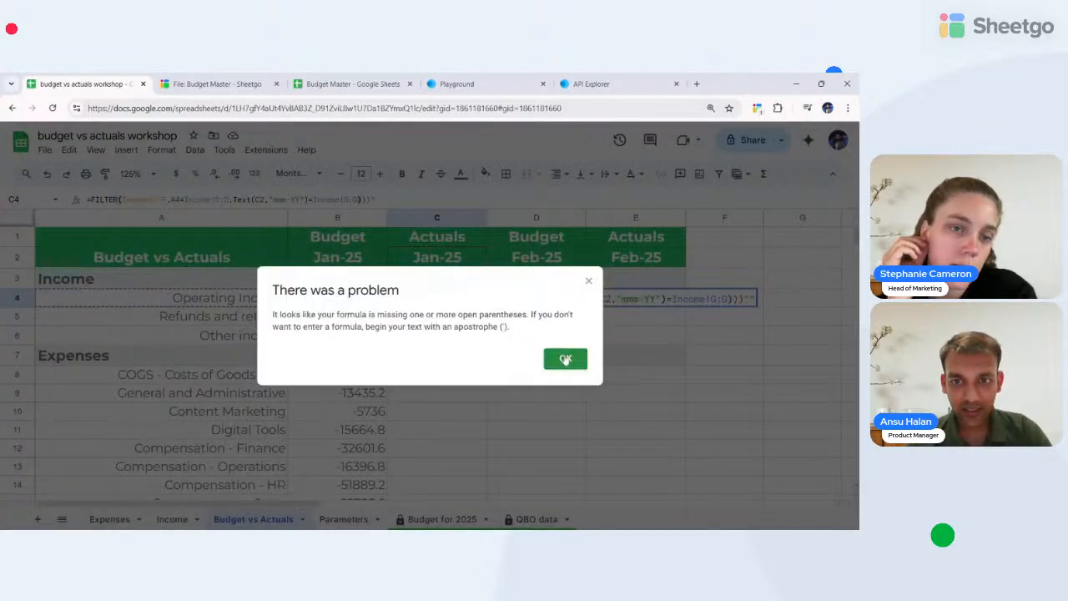
pyautogui.press('Return')
pyautogui.press('Return')
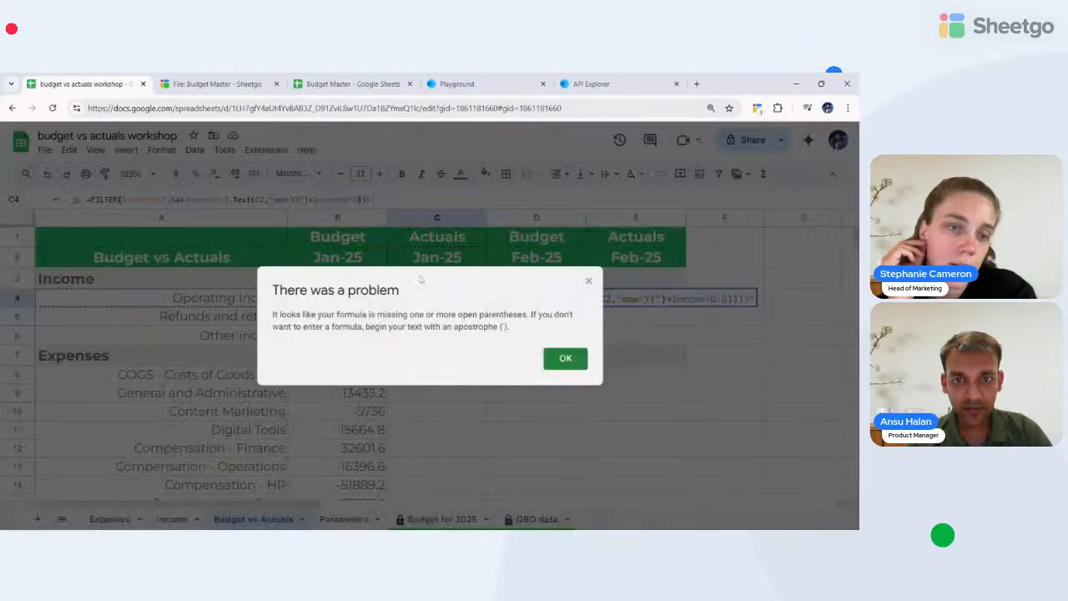
pyautogui.click(563, 361)
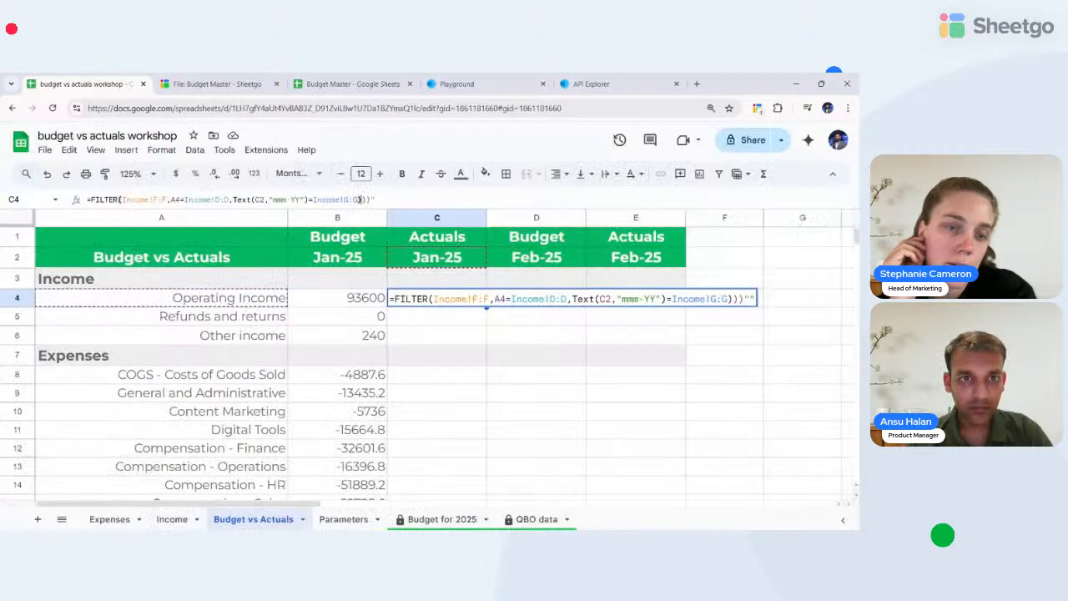
pyautogui.press('BackSpace')
pyautogui.press('BackSpace')
pyautogui.press('BackSpace')
pyautogui.press('BackSpace')
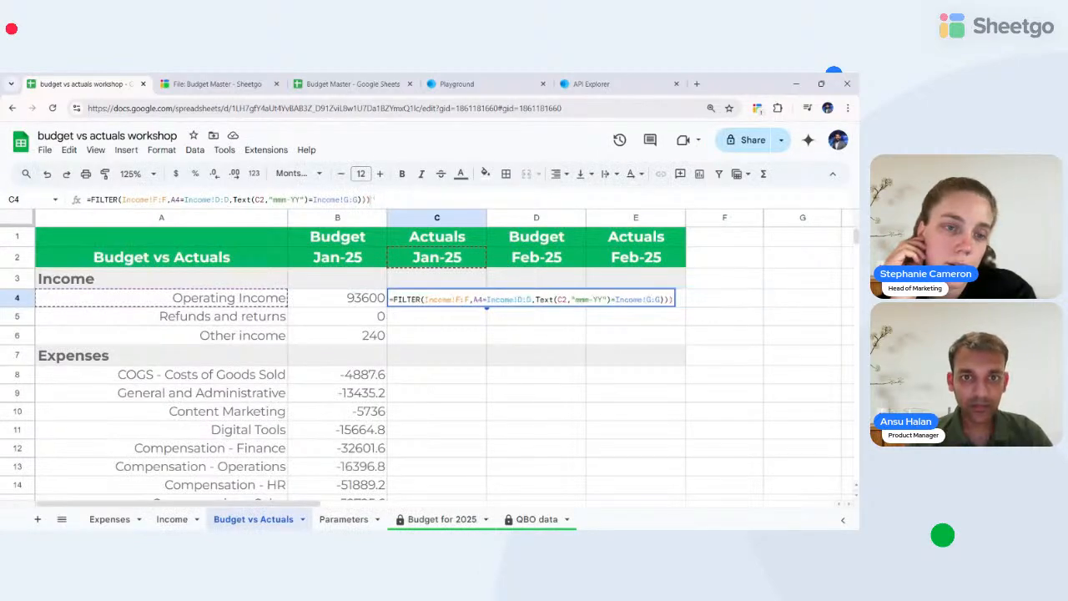
pyautogui.press('Return')
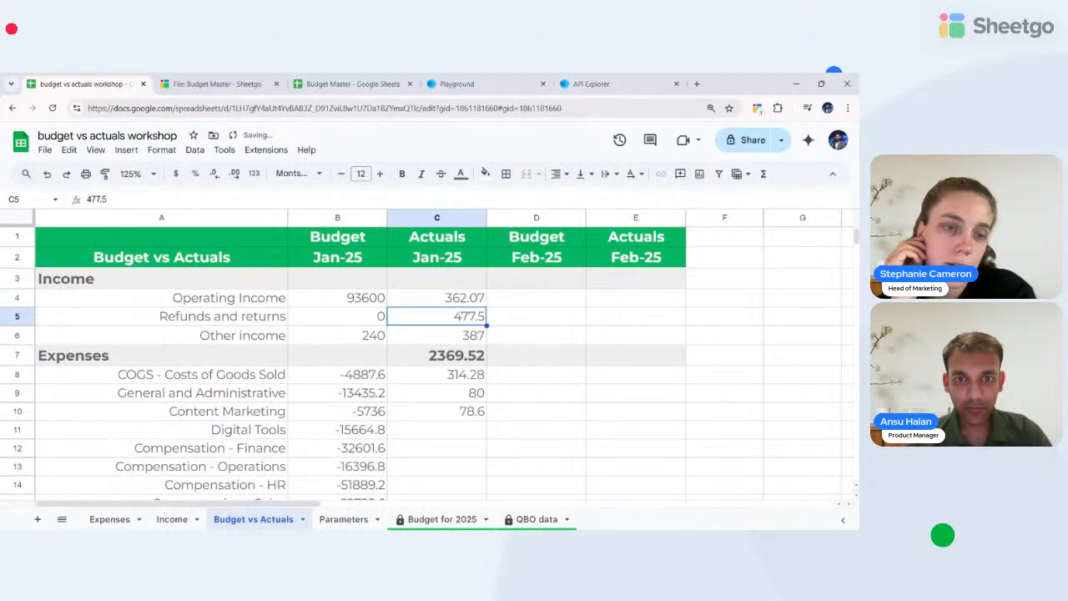
pyautogui.click(437, 298)
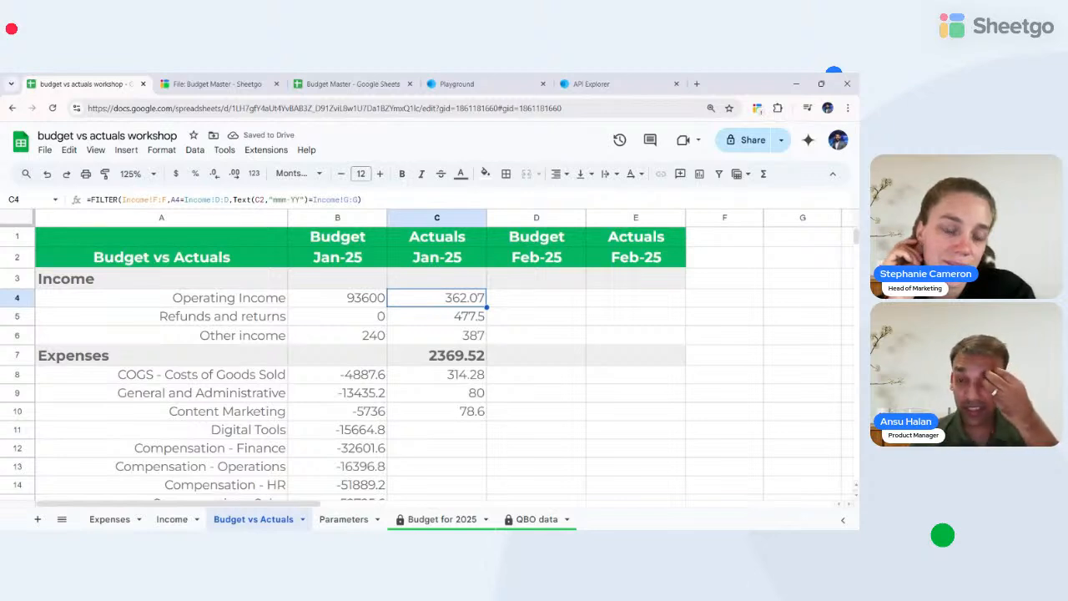
pyautogui.press('Down')
pyautogui.press('Down')
pyautogui.press('Down')
pyautogui.press('Down')
pyautogui.press('Down')
pyautogui.press('Down')
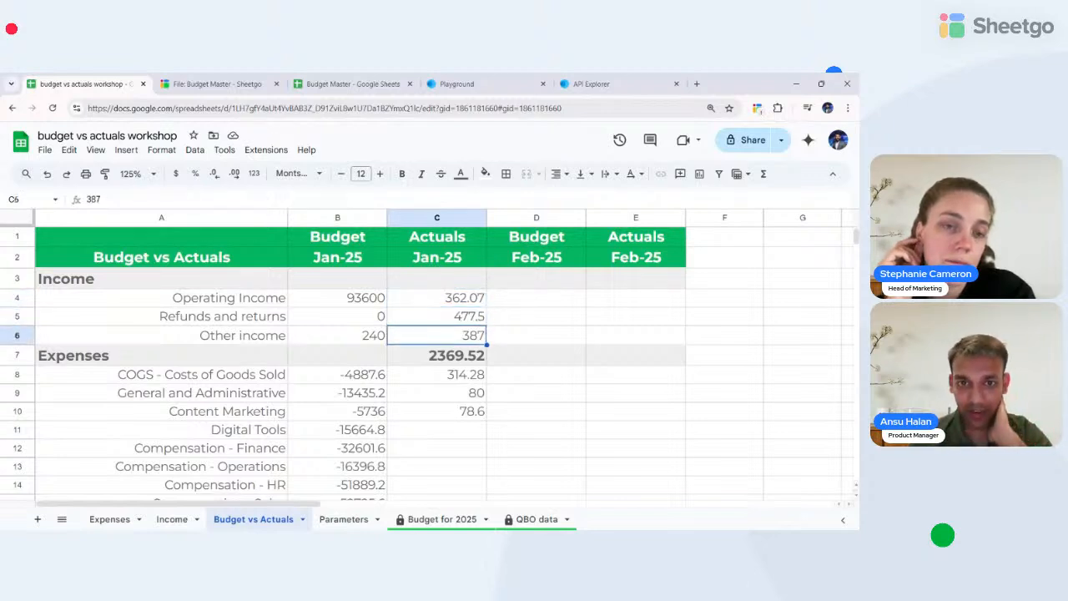
pyautogui.press('Up')
pyautogui.press('Up')
pyautogui.press('Up')
pyautogui.press('Up')
pyautogui.press('Up')
pyautogui.press('Up')
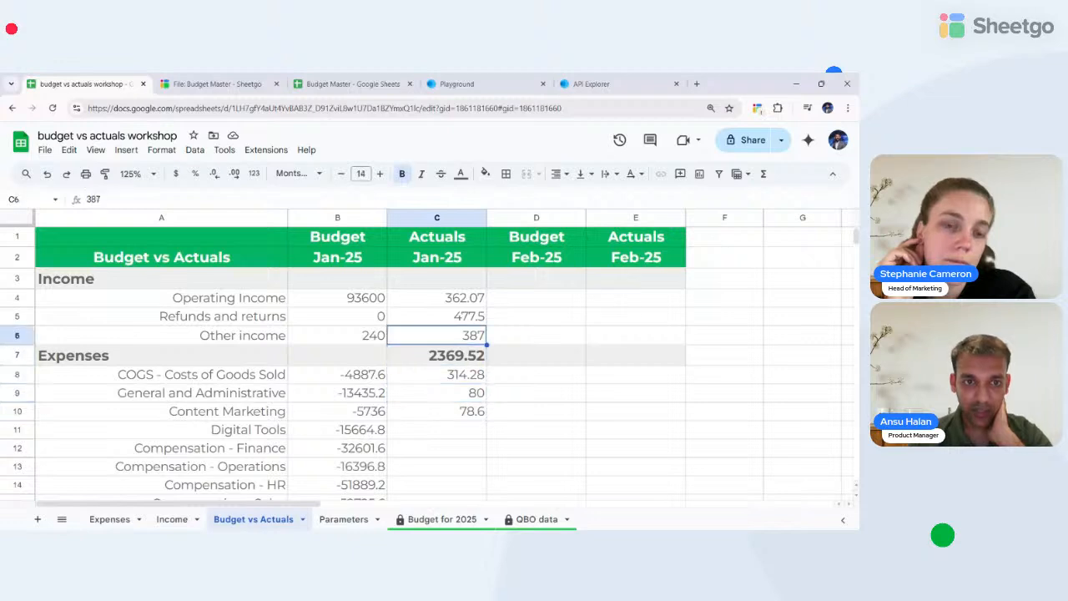
pyautogui.press('Return')
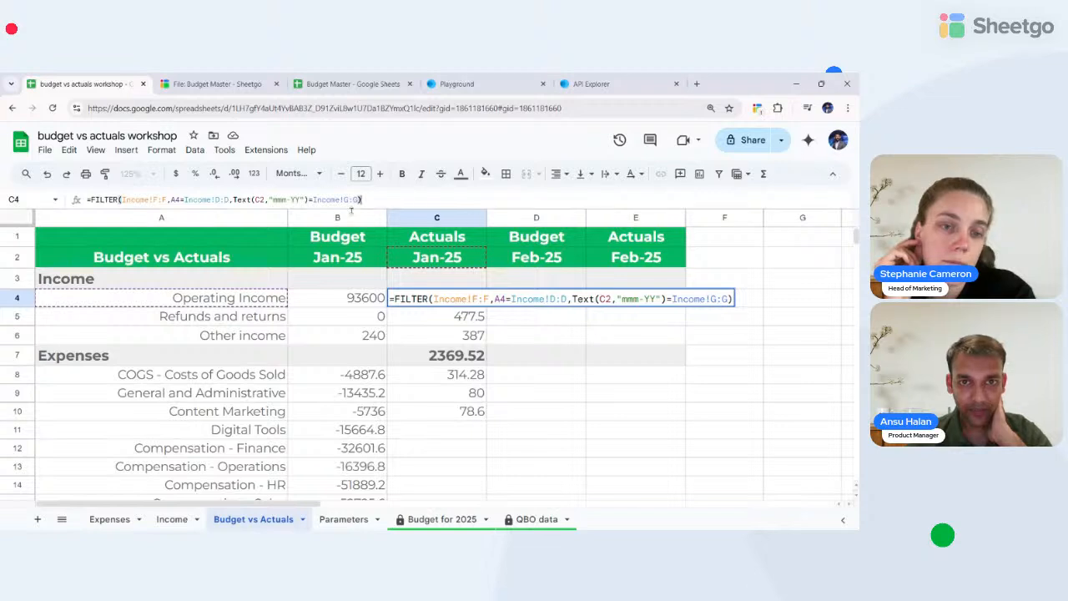
# - Wrap C4's FILTER in SUM so Operating Income totals 4068.97
pyautogui.press('Left')
pyautogui.press('Left')
pyautogui.press('Left')
pyautogui.press('Left')
pyautogui.press('Left')
pyautogui.press('Left')
pyautogui.press('Left')
pyautogui.press('Left')
pyautogui.press('Left')
pyautogui.press('Left')
pyautogui.press('Left')
pyautogui.press('Left')
pyautogui.press('Left')
pyautogui.press('Left')
pyautogui.press('Left')
pyautogui.press('Left')
pyautogui.press('Left')
pyautogui.press('Left')
pyautogui.press('Left')
pyautogui.press('Left')
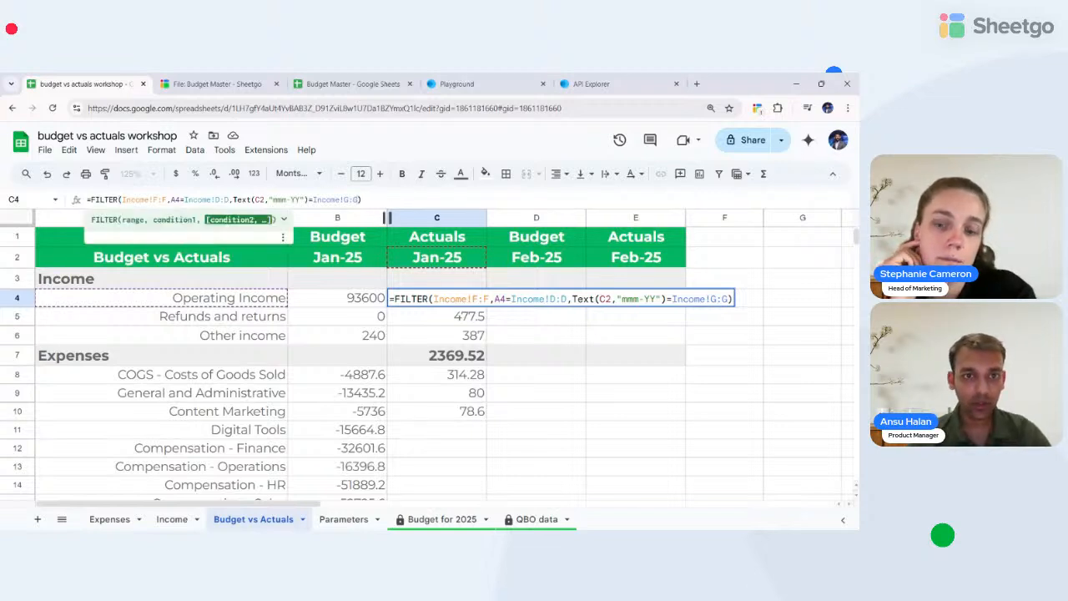
pyautogui.press('Left')
pyautogui.press('Left')
pyautogui.press('Left')
pyautogui.press('Left')
pyautogui.press('Left')
pyautogui.press('Left')
pyautogui.press('Left')
pyautogui.press('Left')
pyautogui.press('Left')
pyautogui.press('Left')
pyautogui.press('Left')
pyautogui.press('Left')
pyautogui.press('Left')
pyautogui.press('Left')
pyautogui.press('Left')
pyautogui.press('Left')
pyautogui.press('Left')
pyautogui.press('Left')
pyautogui.press('Left')
pyautogui.press('Left')
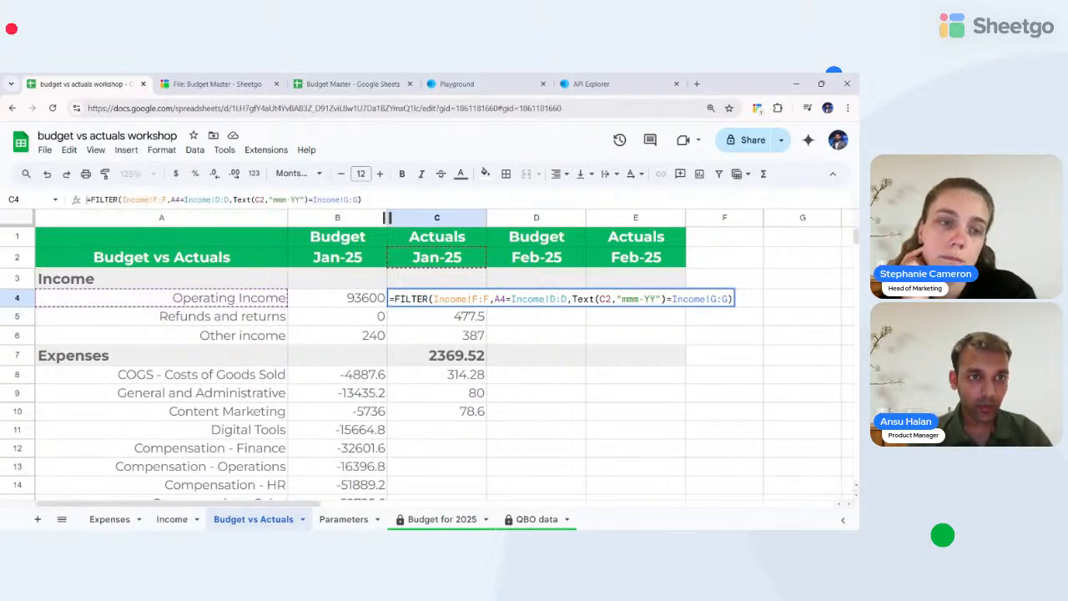
pyautogui.write('(')
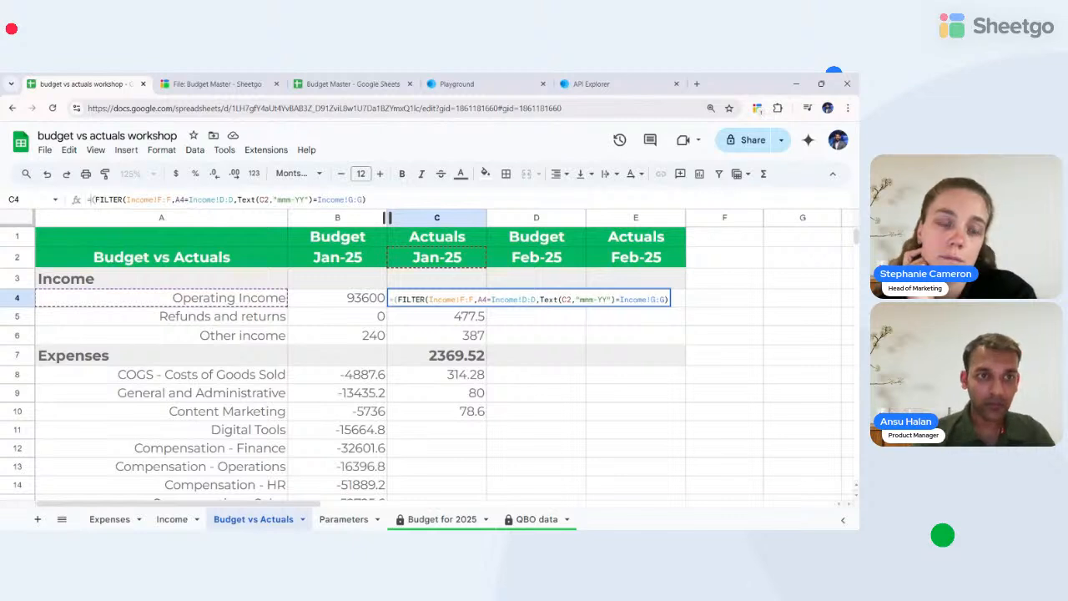
pyautogui.write('SUM')
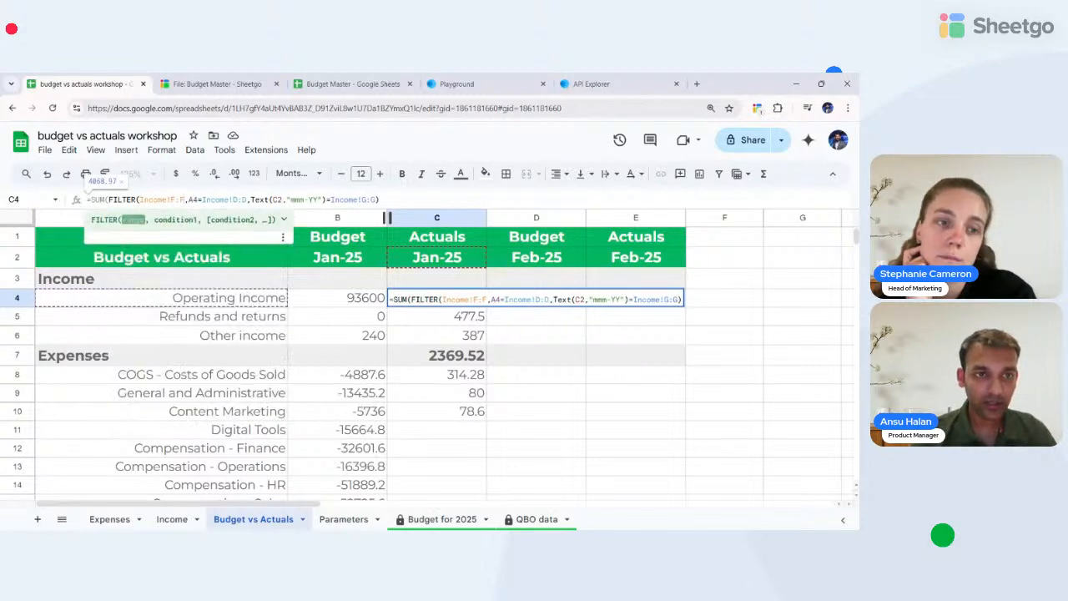
pyautogui.press('End')
pyautogui.write(')')
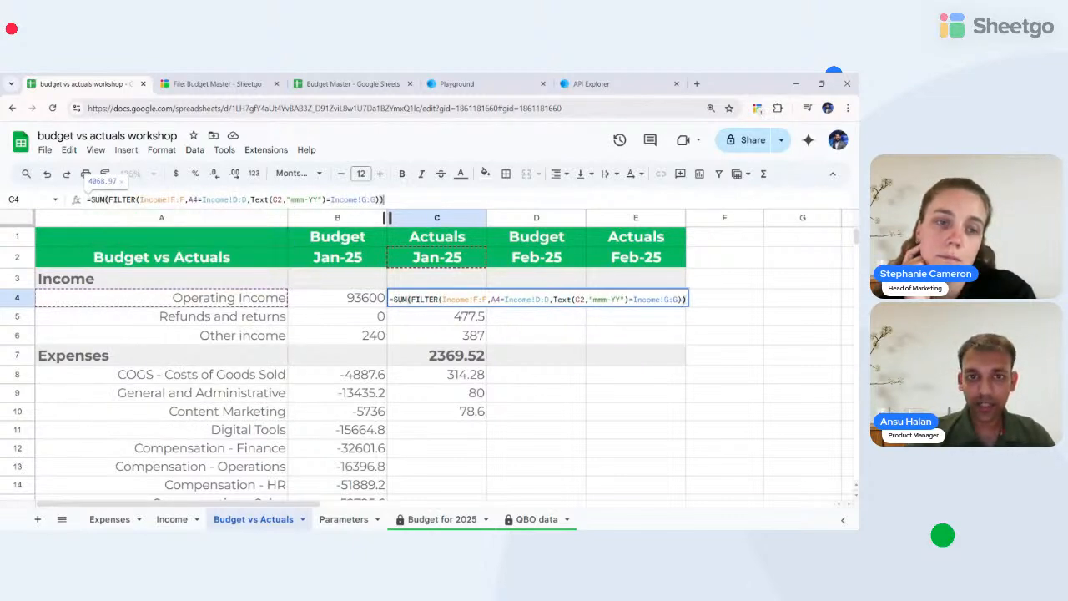
pyautogui.press('Return')
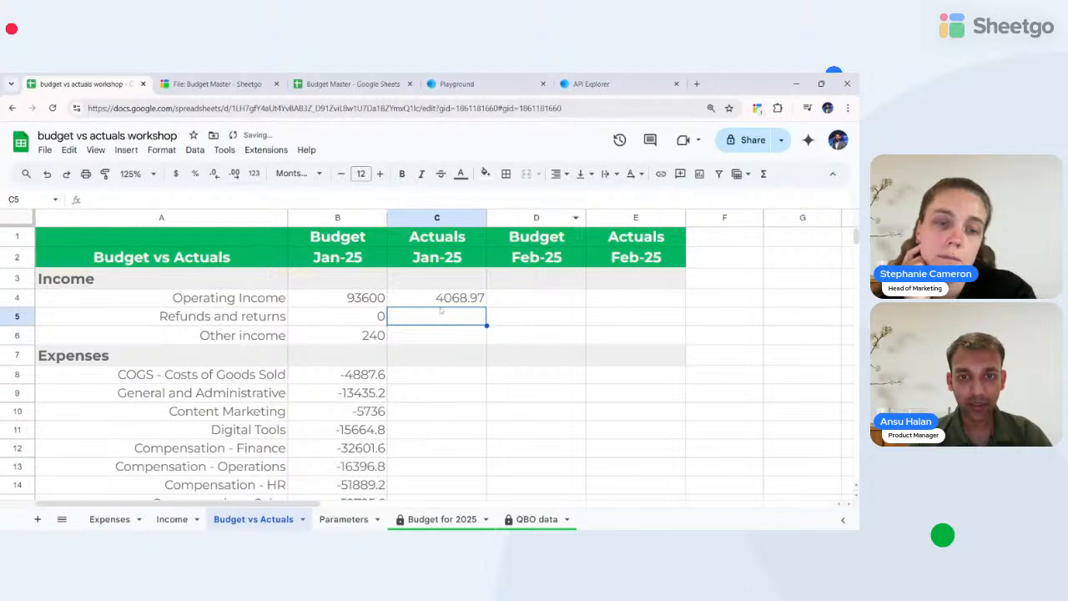
pyautogui.press('Up')
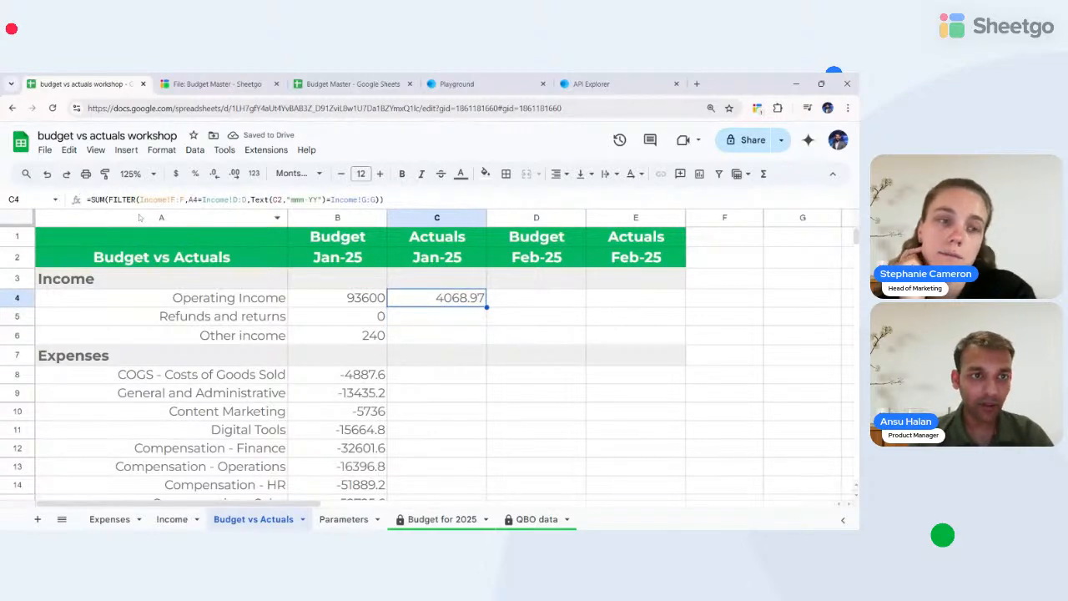
pyautogui.moveTo(109, 200); pyautogui.dragTo(380, 199)
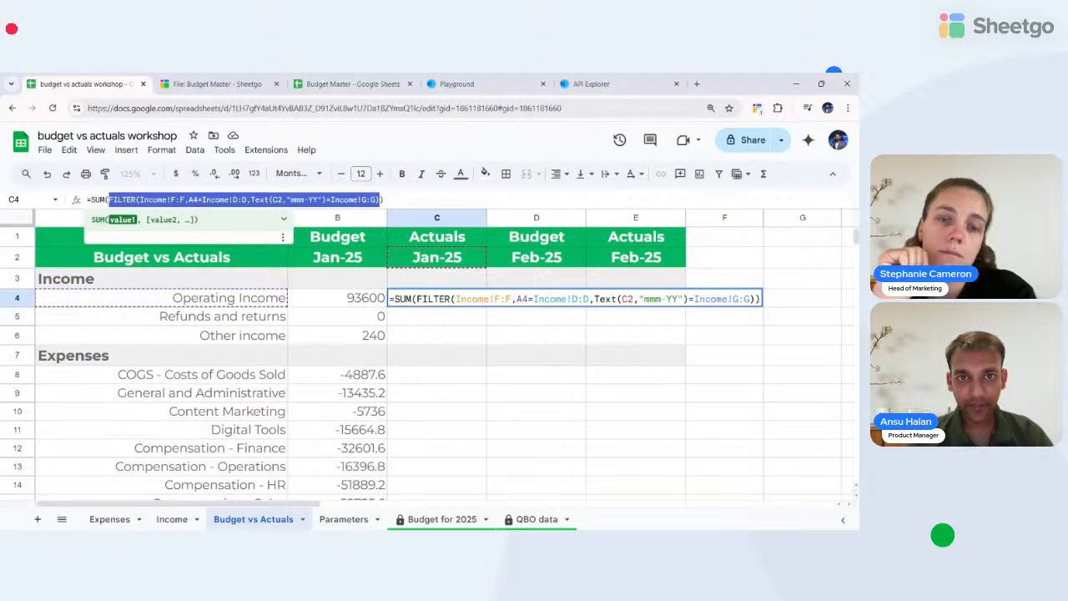
pyautogui.click(385, 199)
pyautogui.press('Return')
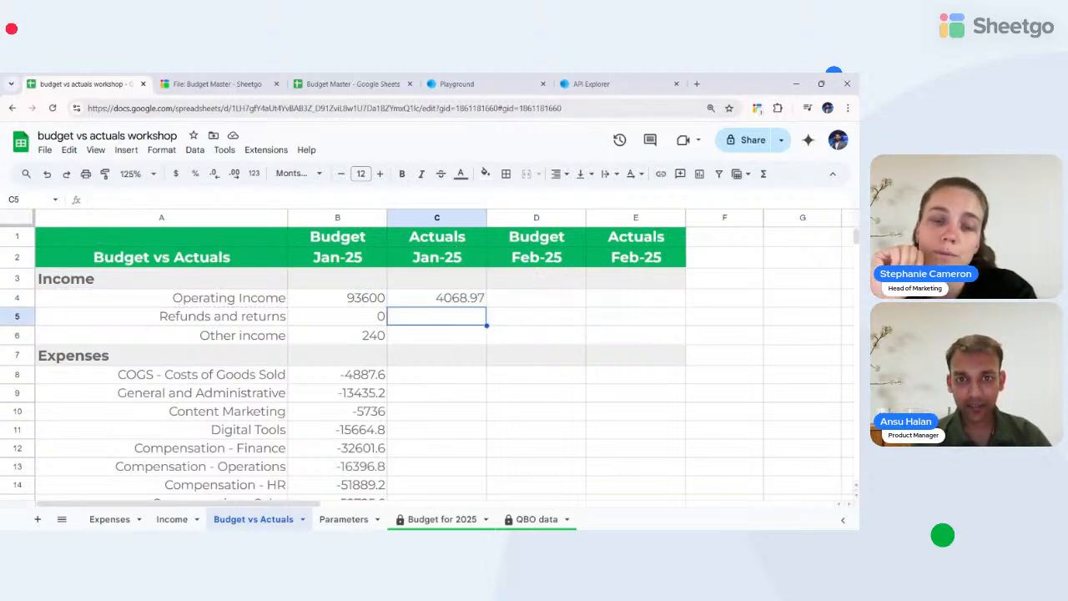
# - Anchor the C4 references as $F:$F, $A4, $D:$D and C$2
pyautogui.press('Up')
pyautogui.press('Return')
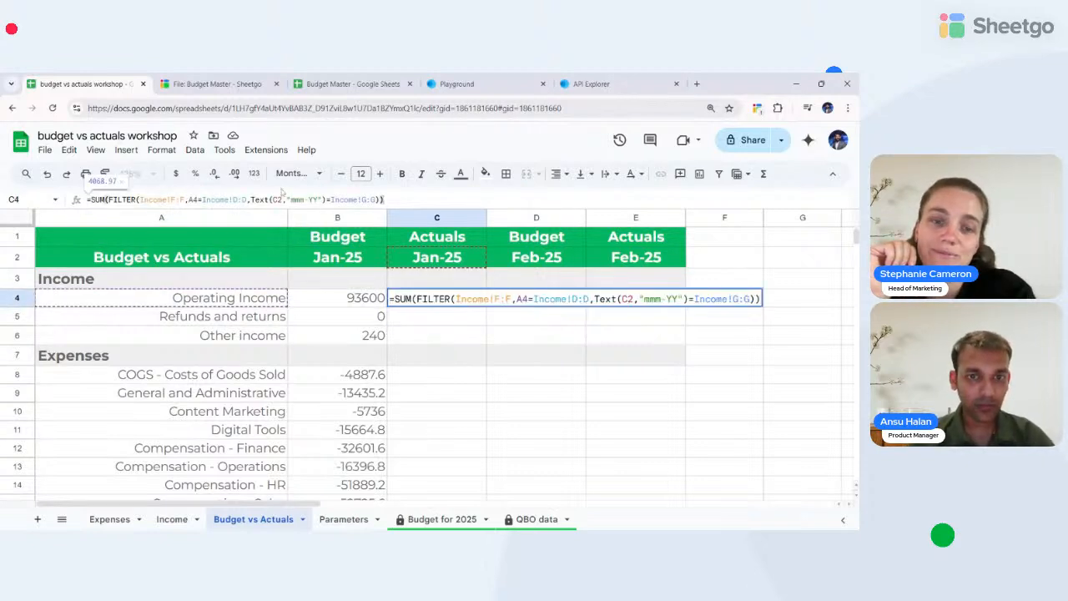
pyautogui.click(171, 200)
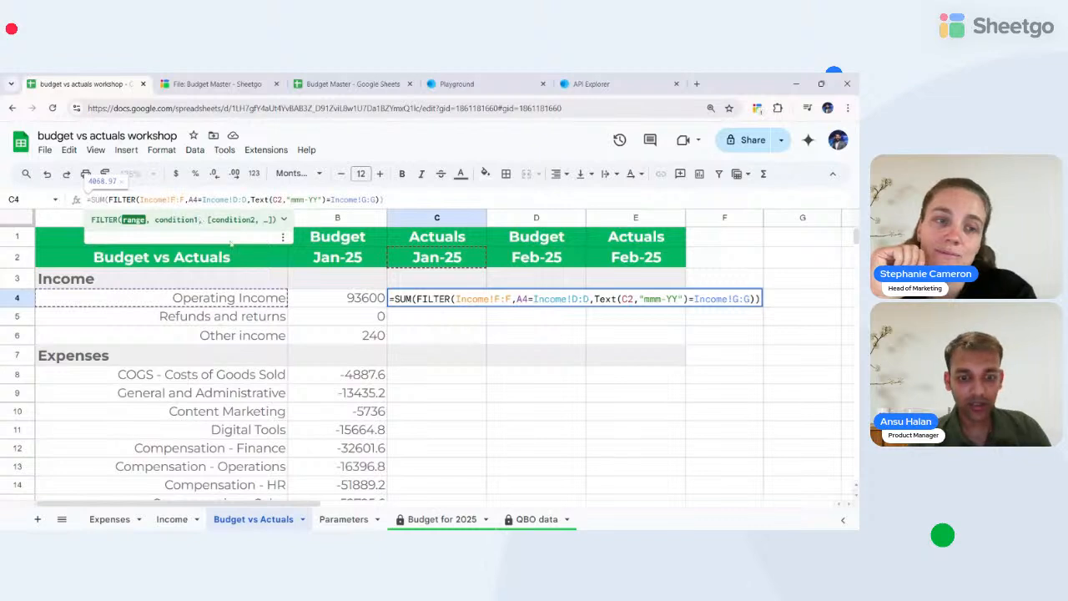
pyautogui.press('F4')
pyautogui.click(203, 199)
pyautogui.press('F4')
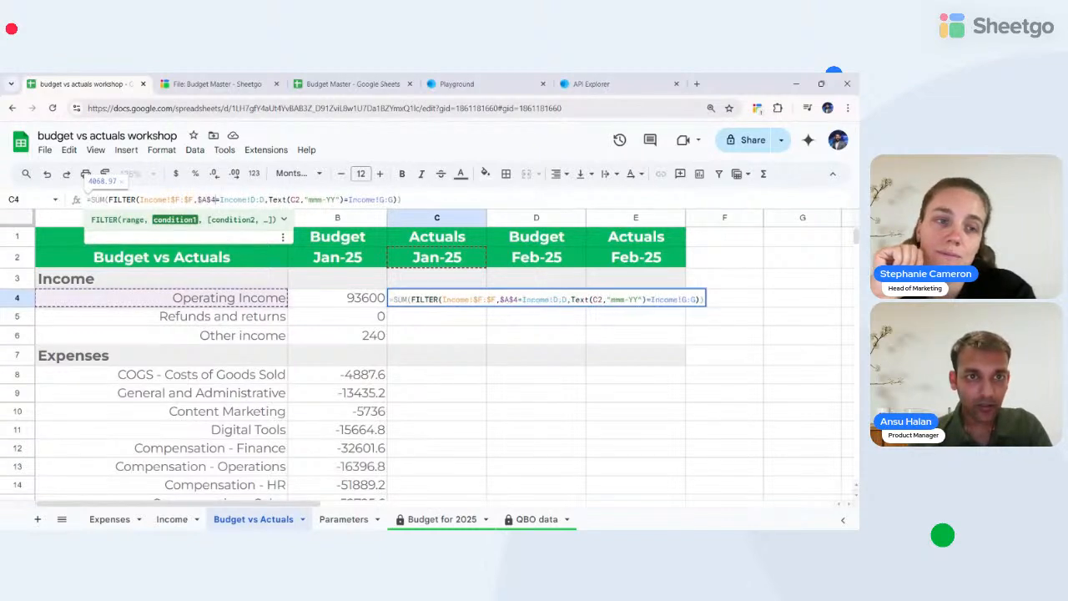
pyautogui.press('F4')
pyautogui.press('F4')
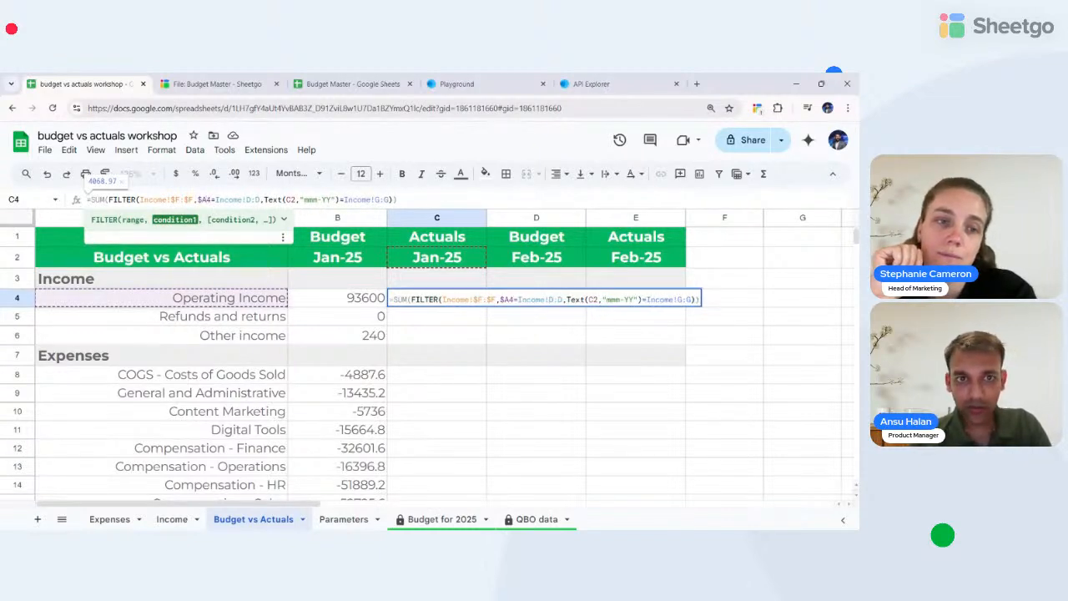
pyautogui.click(216, 200)
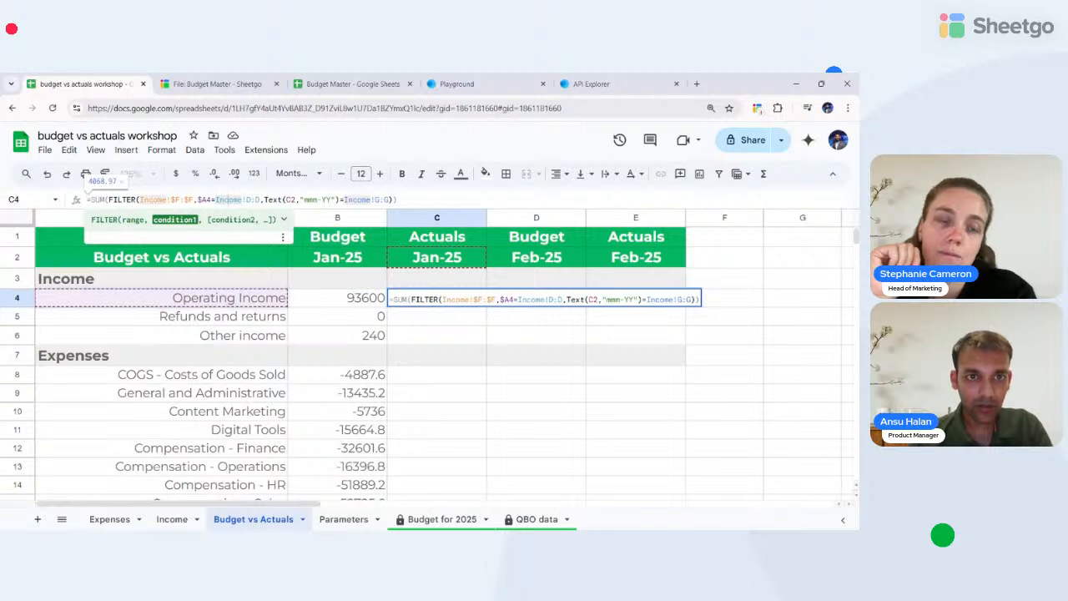
pyautogui.press('F4')
pyautogui.press('Right')
pyautogui.press('Right')
pyautogui.press('Right')
pyautogui.press('Right')
pyautogui.press('Right')
pyautogui.press('Right')
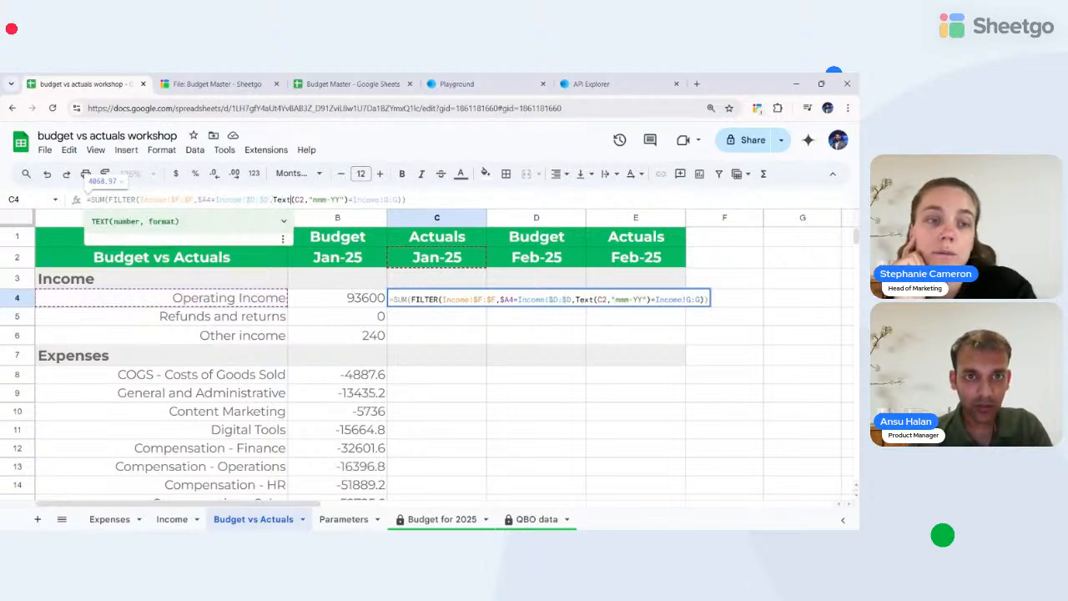
pyautogui.press('F4')
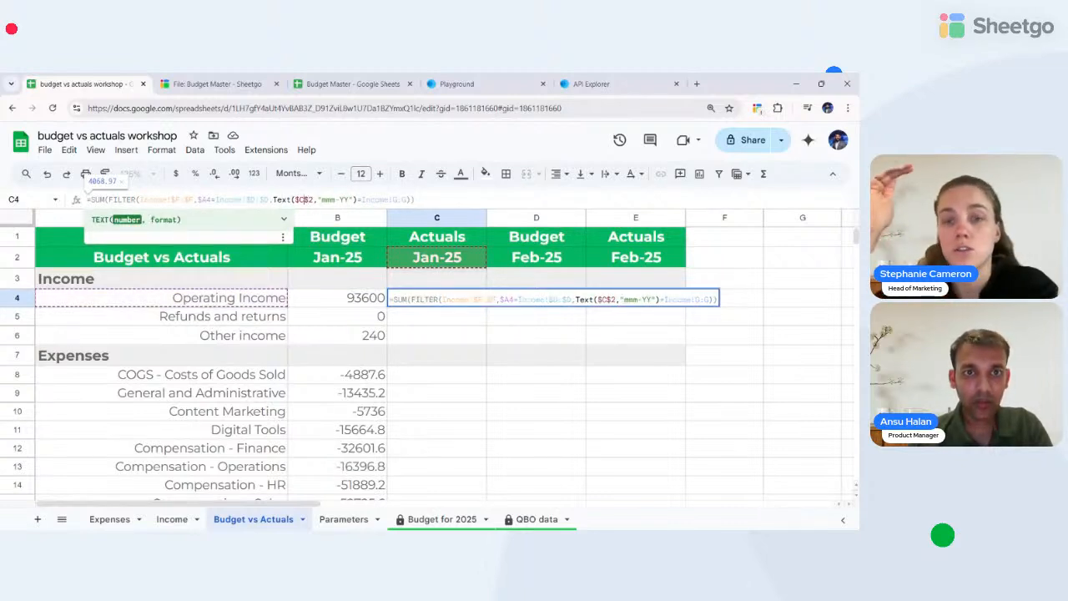
pyautogui.press('F4')
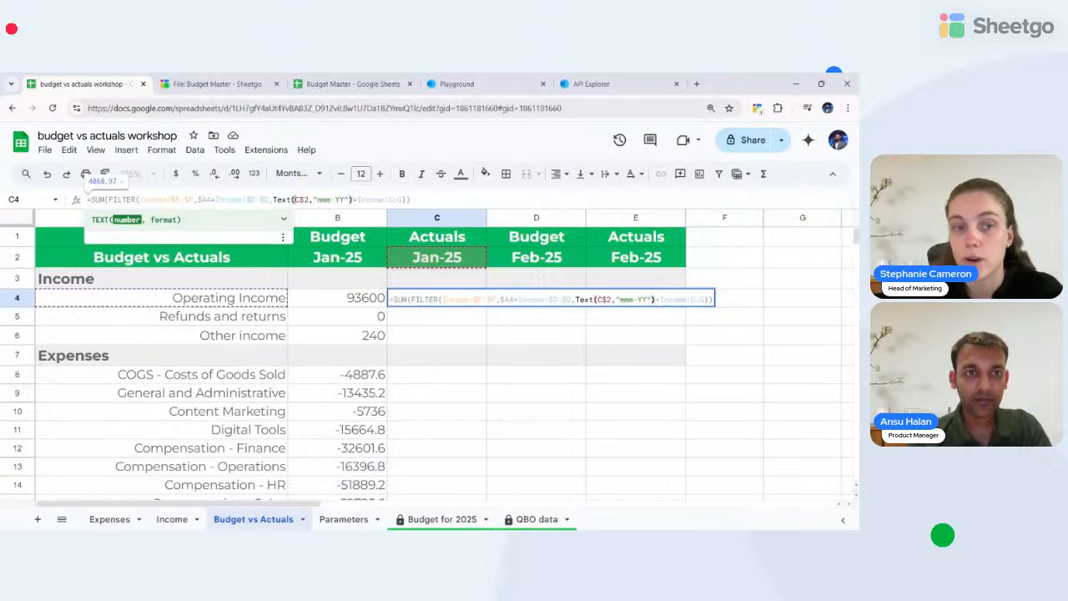
pyautogui.press('Right')
pyautogui.press('Right')
pyautogui.press('Right')
pyautogui.press('Right')
pyautogui.press('Right')
pyautogui.press('Right')
pyautogui.press('Right')
pyautogui.press('Right')
pyautogui.press('Right')
pyautogui.press('Right')
pyautogui.press('Right')
pyautogui.press('Right')
pyautogui.press('Right')
pyautogui.press('Right')
pyautogui.press('Right')
pyautogui.press('Right')
pyautogui.press('Right')
pyautogui.press('Right')
pyautogui.press('Right')
pyautogui.press('Right')
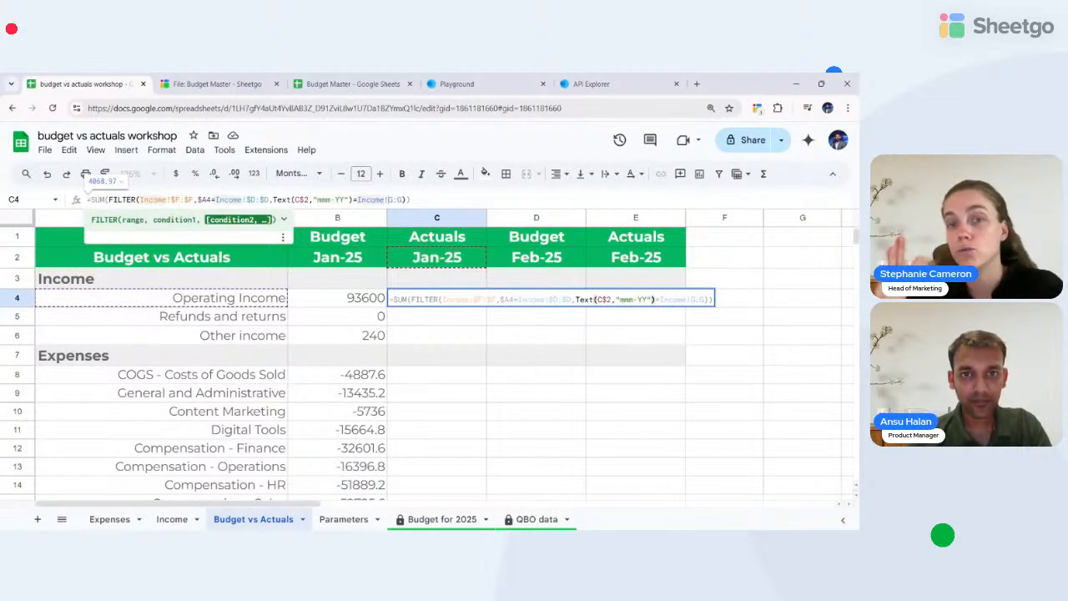
pyautogui.press('Return')
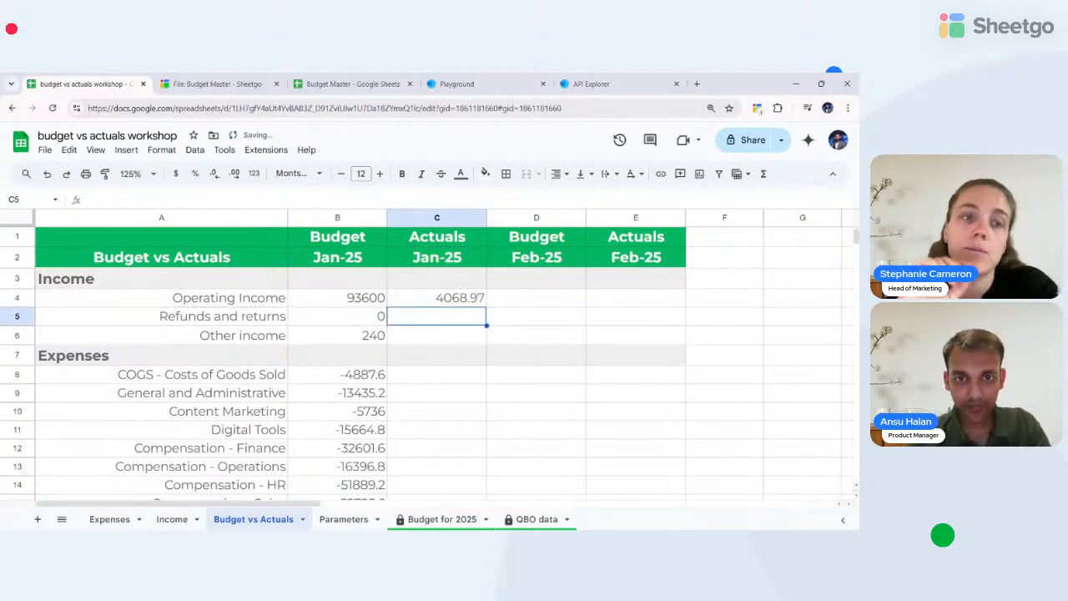
# - Fill C4 down to C6, giving #N/A for Refunds and returns and 2457.8 for Other income
pyautogui.press('Up')
pyautogui.hotkey('shift', 'Down')
pyautogui.hotkey('shift', 'Down')
pyautogui.hotkey('shift', 'Down')
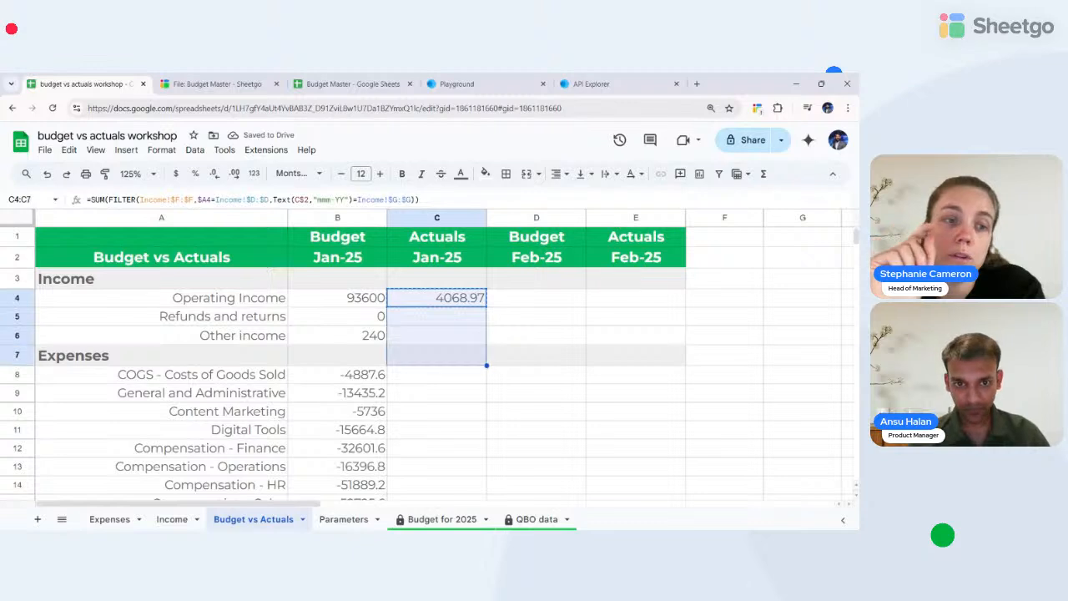
pyautogui.hotkey('shift', 'Up')
pyautogui.hotkey('ctrl', 'd')
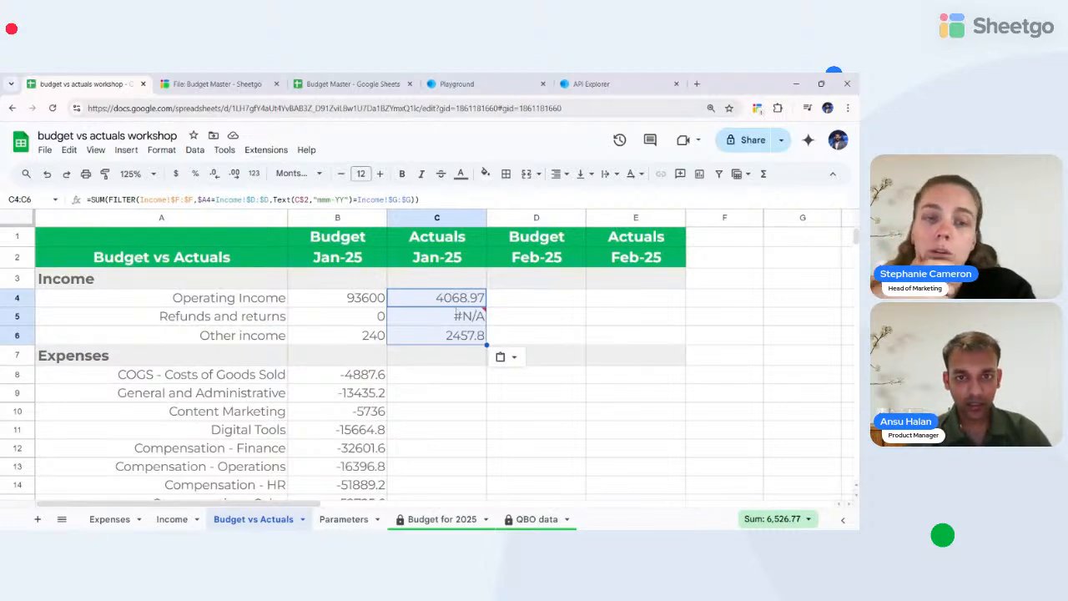
pyautogui.moveTo(463, 321)
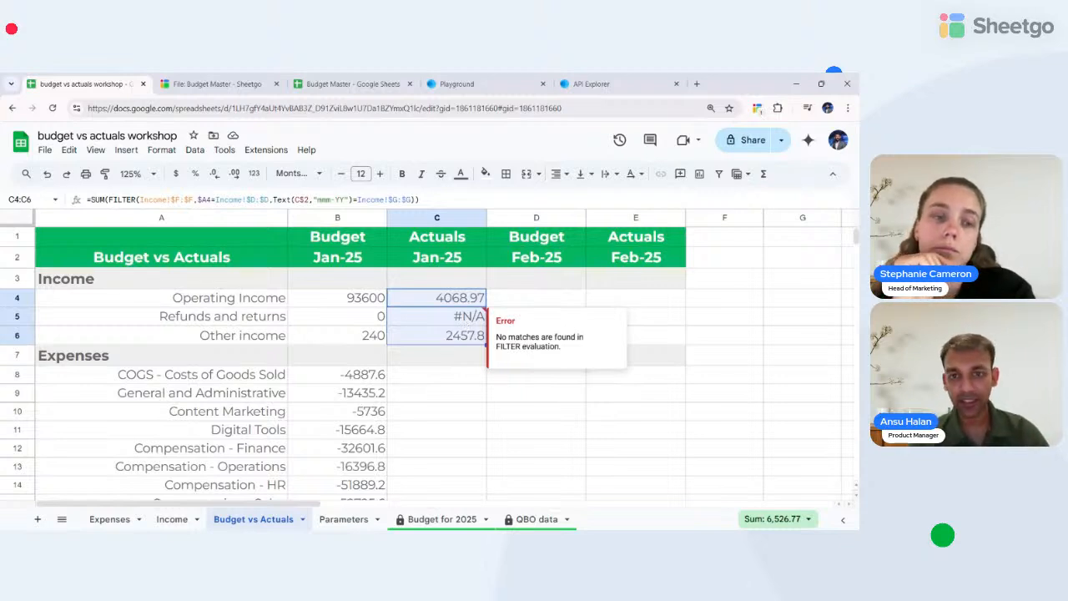
pyautogui.press('F2')
# - Wrap the actuals formula in IFNA with an empty-string fallback
pyautogui.press('Left')
pyautogui.press('Left')
pyautogui.press('Left')
pyautogui.press('Left')
pyautogui.press('Left')
pyautogui.press('Left')
pyautogui.press('Left')
pyautogui.press('Left')
pyautogui.press('Left')
pyautogui.press('Left')
pyautogui.press('Left')
pyautogui.press('Left')
pyautogui.press('Left')
pyautogui.press('Left')
pyautogui.press('Left')
pyautogui.press('Left')
pyautogui.press('Left')
pyautogui.press('Left')
pyautogui.press('Left')
pyautogui.press('Left')
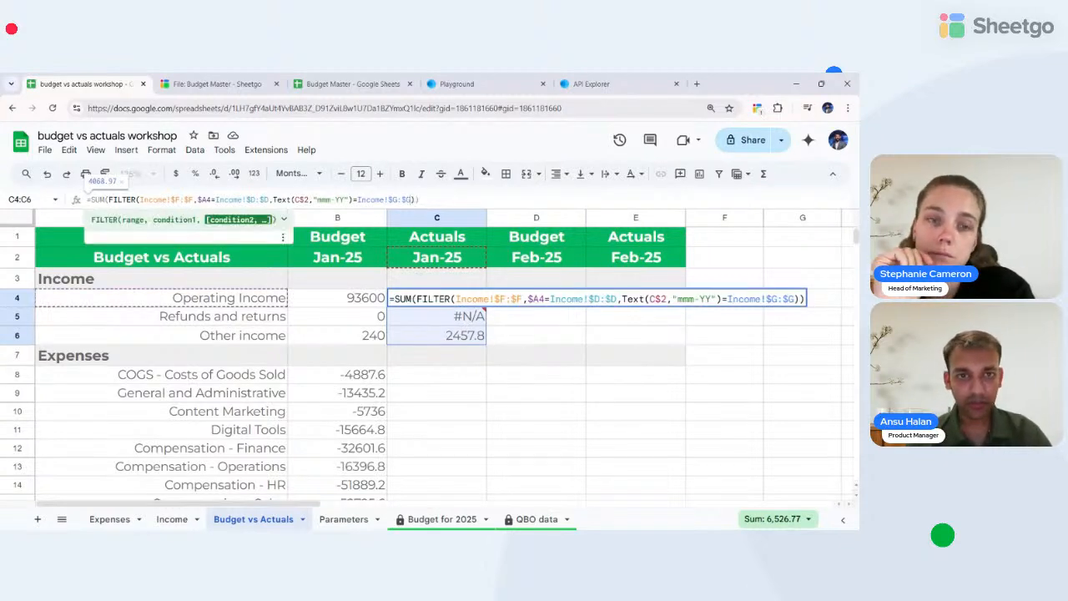
pyautogui.press('Left')
pyautogui.press('Left')
pyautogui.press('Left')
pyautogui.press('Left')
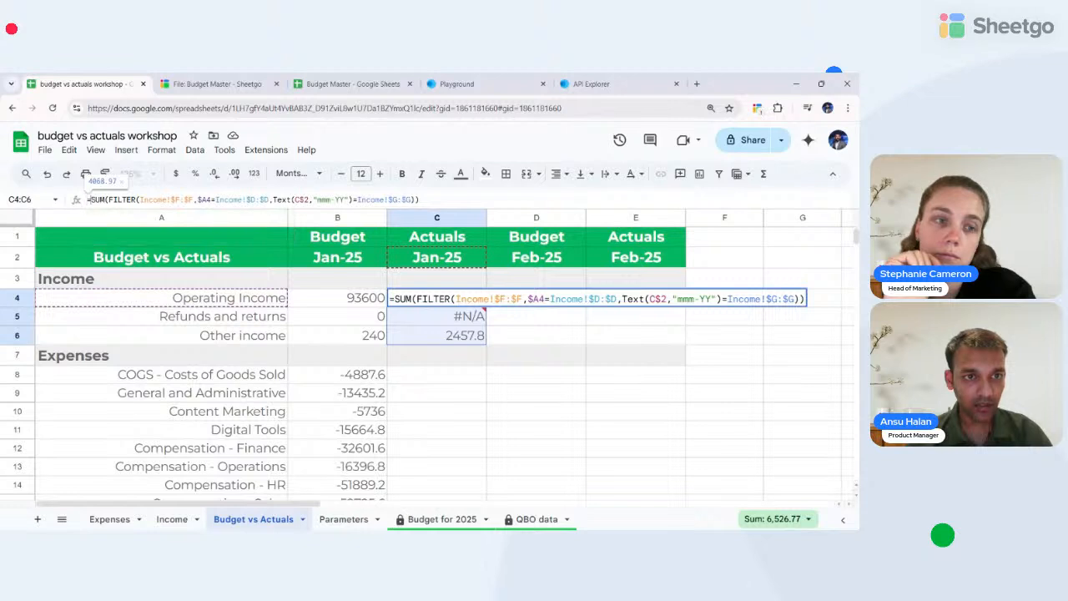
pyautogui.write('IFNA(')
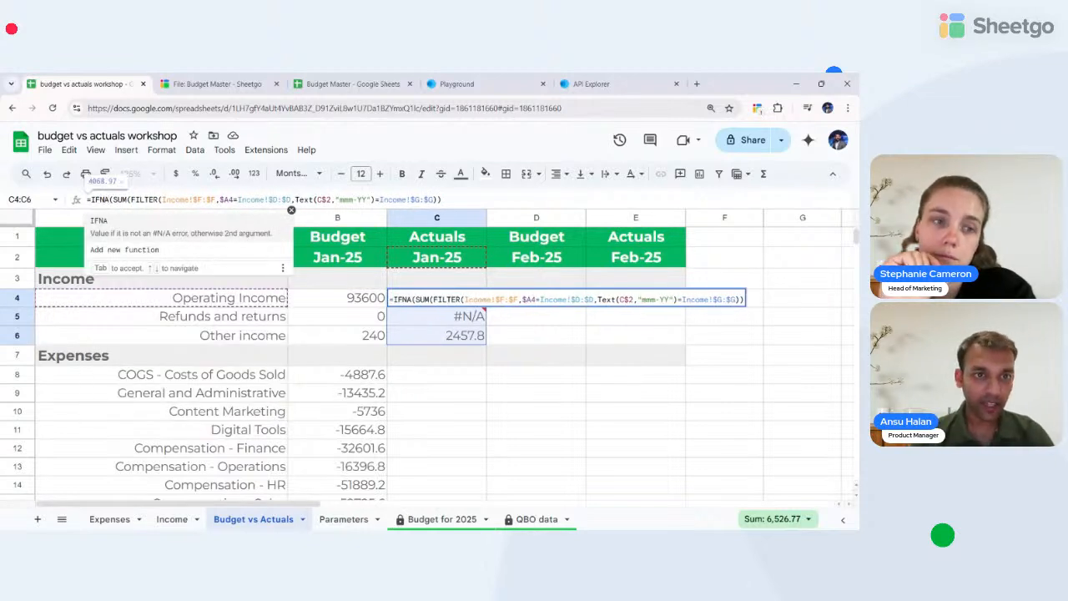
pyautogui.press('Tab')
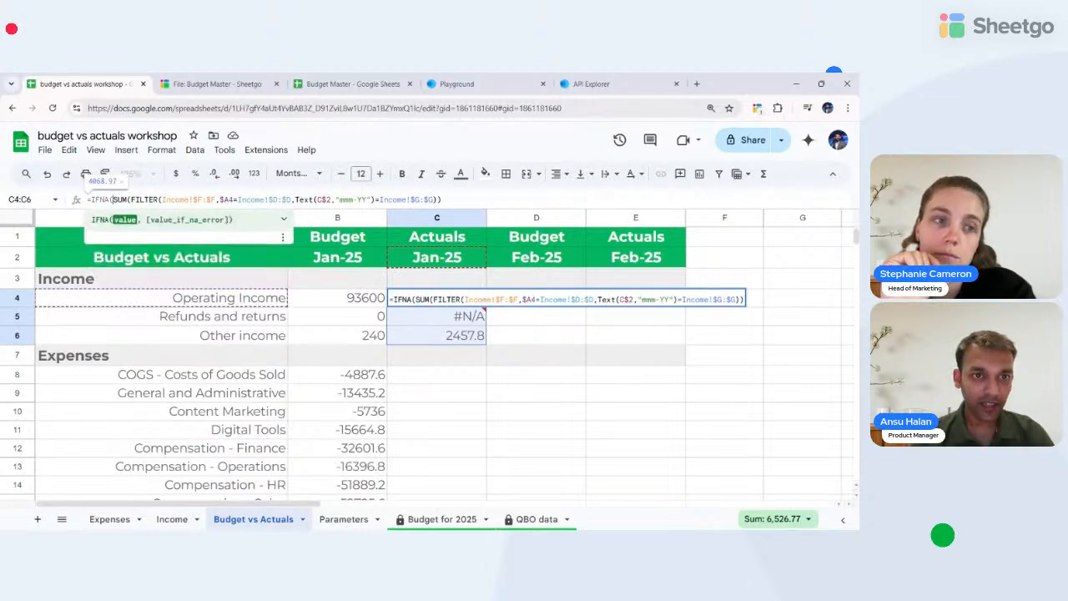
pyautogui.press('Right')
pyautogui.press('Right')
pyautogui.press('Right')
pyautogui.press('Right')
pyautogui.press('Right')
pyautogui.press('Right')
pyautogui.press('Right')
pyautogui.press('Right')
pyautogui.press('Right')
pyautogui.press('Right')
pyautogui.press('Right')
pyautogui.press('Right')
pyautogui.press('Right')
pyautogui.press('Right')
pyautogui.press('Right')
pyautogui.press('Right')
pyautogui.press('Right')
pyautogui.press('Right')
pyautogui.press('Right')
pyautogui.press('Right')
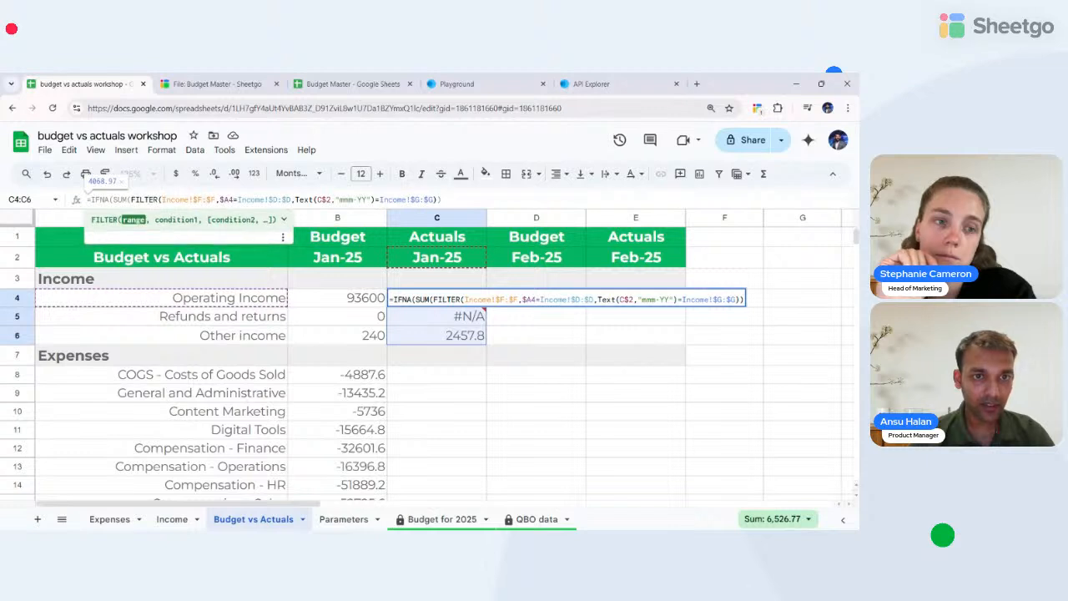
pyautogui.press('Right')
pyautogui.press('Right')
pyautogui.press('Right')
pyautogui.press('Right')
pyautogui.press('Right')
pyautogui.press('Right')
pyautogui.press('Right')
pyautogui.press('Right')
pyautogui.press('Right')
pyautogui.press('Right')
pyautogui.press('Right')
pyautogui.press('Right')
pyautogui.press('Right')
pyautogui.press('Right')
pyautogui.press('Right')
pyautogui.press('Right')
pyautogui.press('Right')
pyautogui.press('Right')
pyautogui.press('Right')
pyautogui.press('Right')
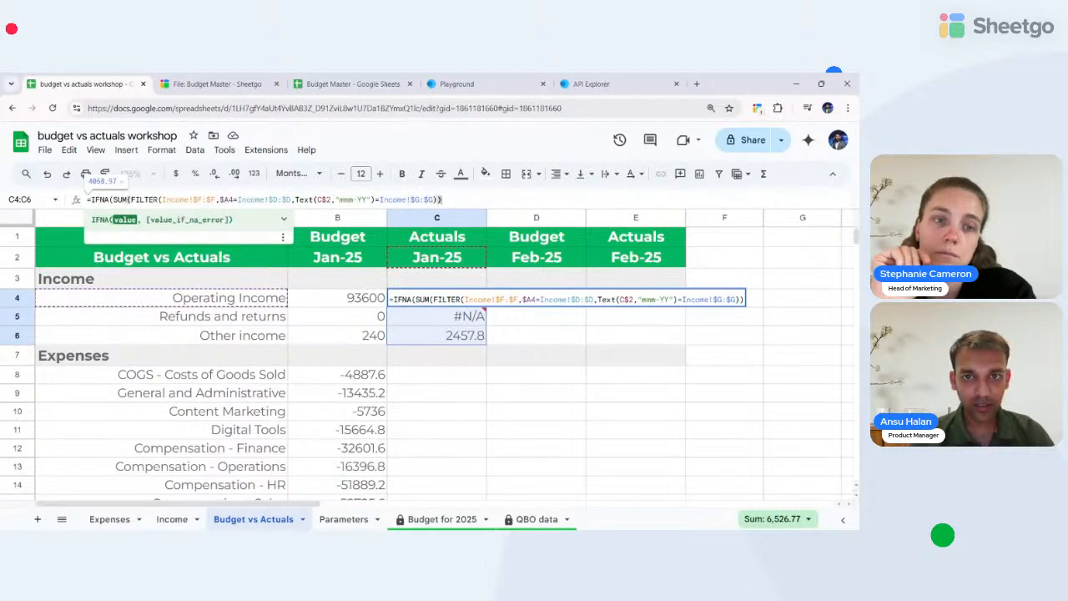
pyautogui.write(',""')
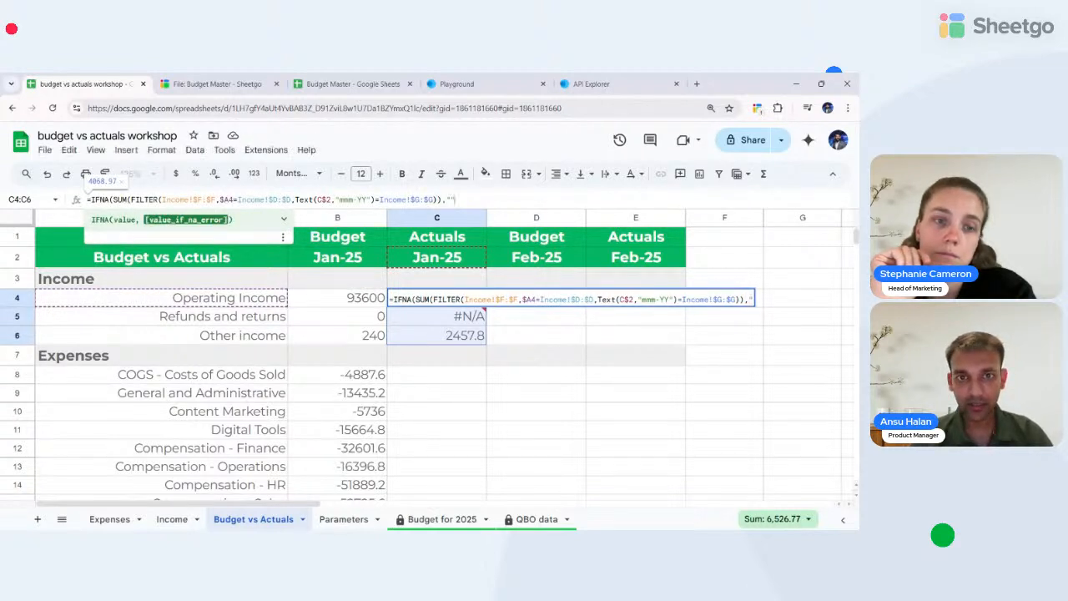
pyautogui.write('-')
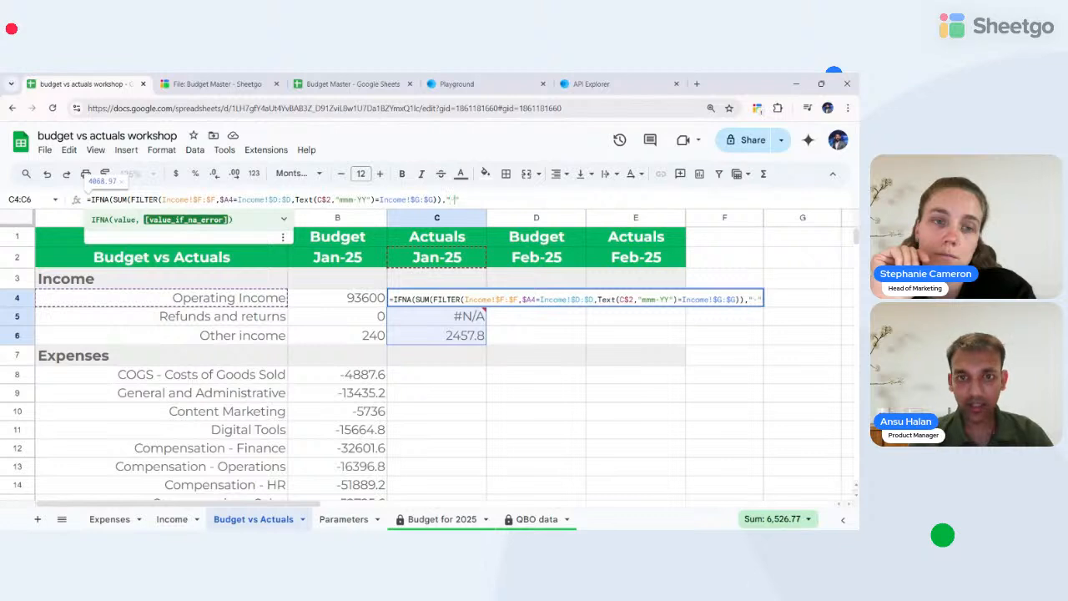
pyautogui.press('BackSpace')
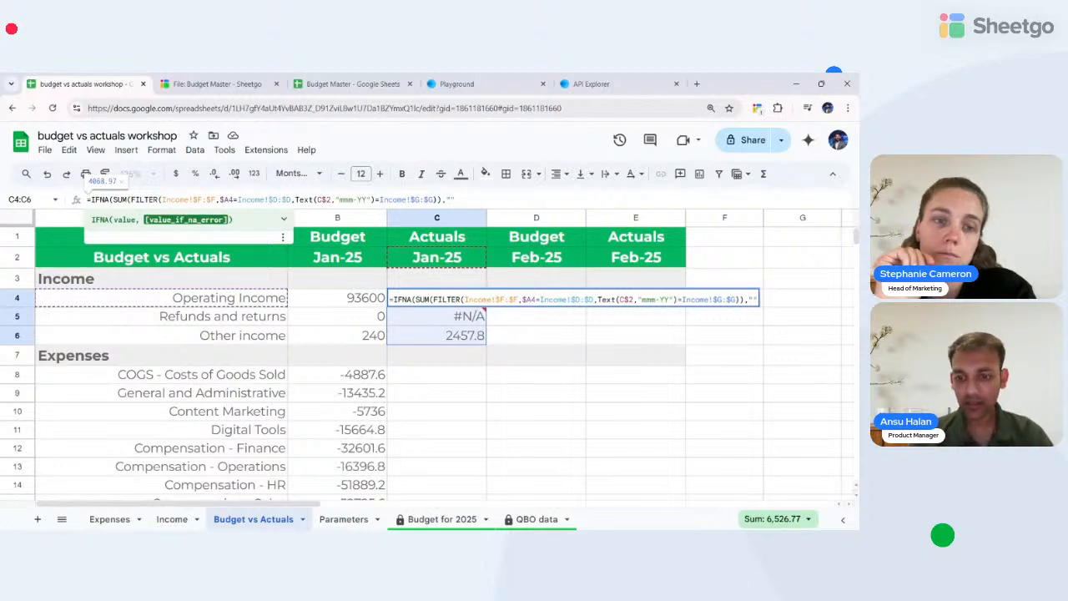
pyautogui.write(')')
pyautogui.press('Return')
# - Copy the IFNA formula from C4 over C4:C6 and check the results
pyautogui.press('Up')
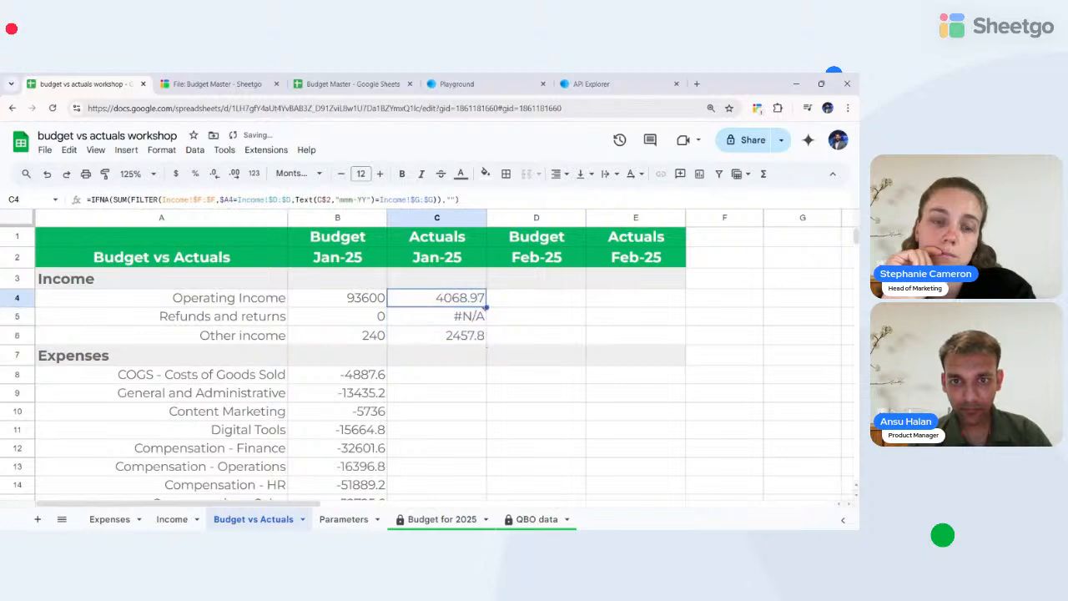
pyautogui.hotkey('ctrl', 'c')
pyautogui.hotkey('shift', 'Down')
pyautogui.hotkey('shift', 'Down')
pyautogui.hotkey('ctrl', 'v')
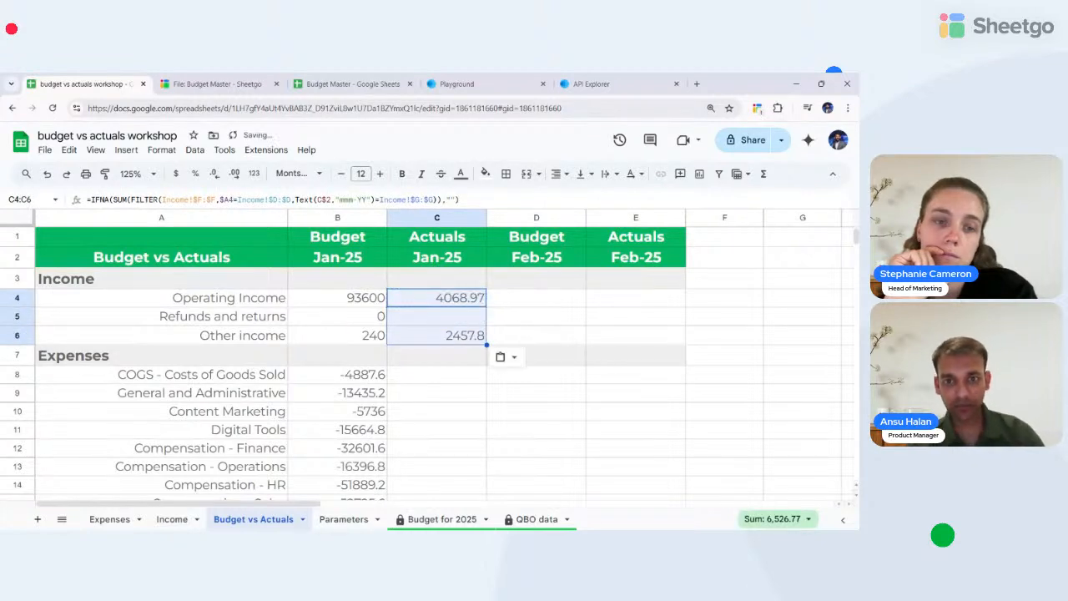
pyautogui.click(436, 316)
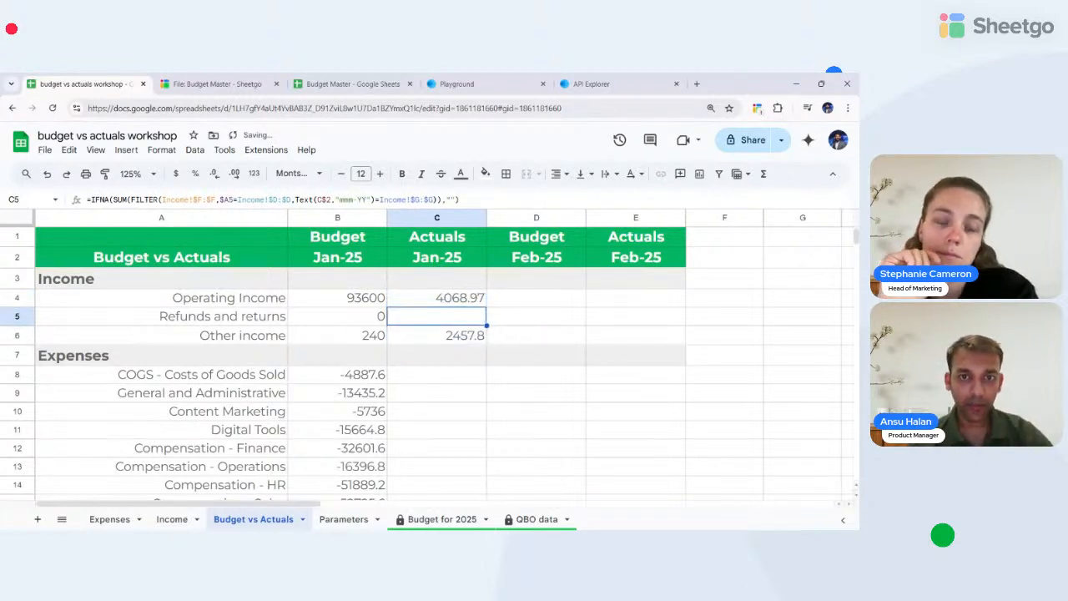
pyautogui.click(437, 298)
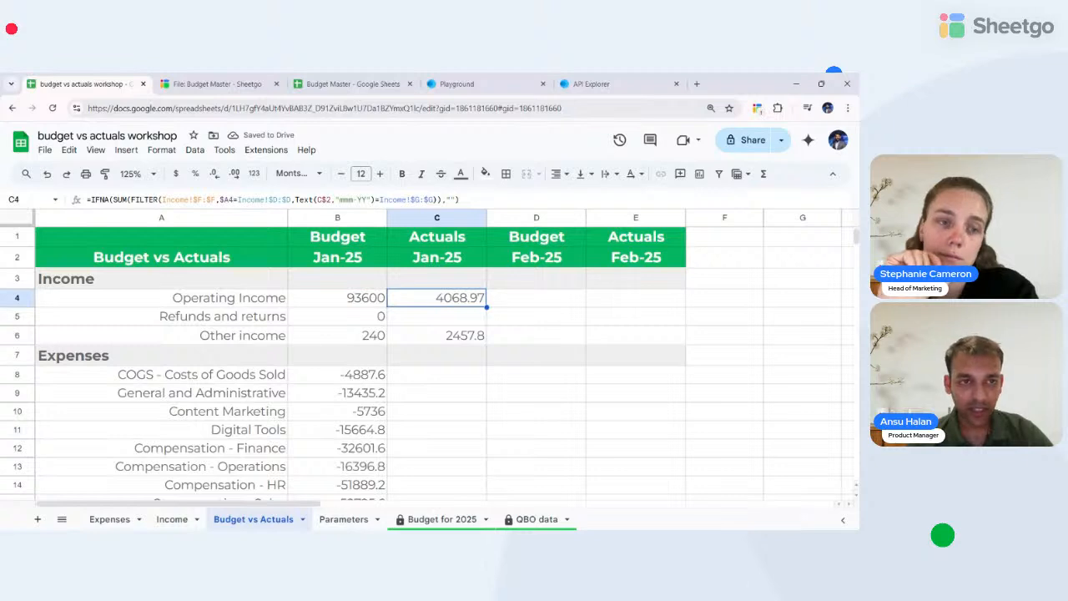
pyautogui.click(436, 317)
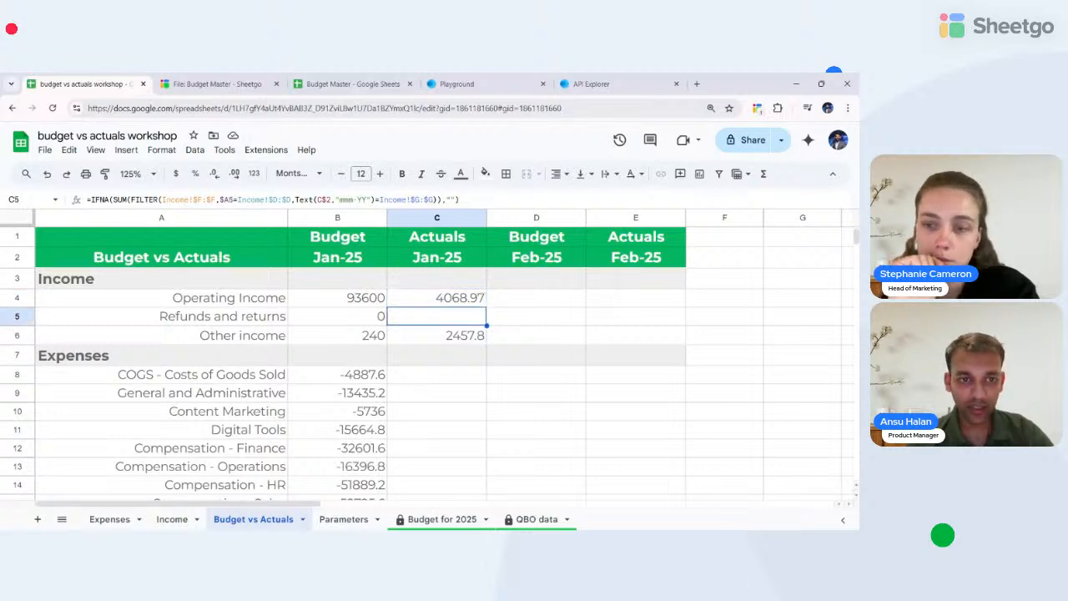
# - Review and recommit the C5 formula so Refunds and returns shows 0
pyautogui.click(406, 199)
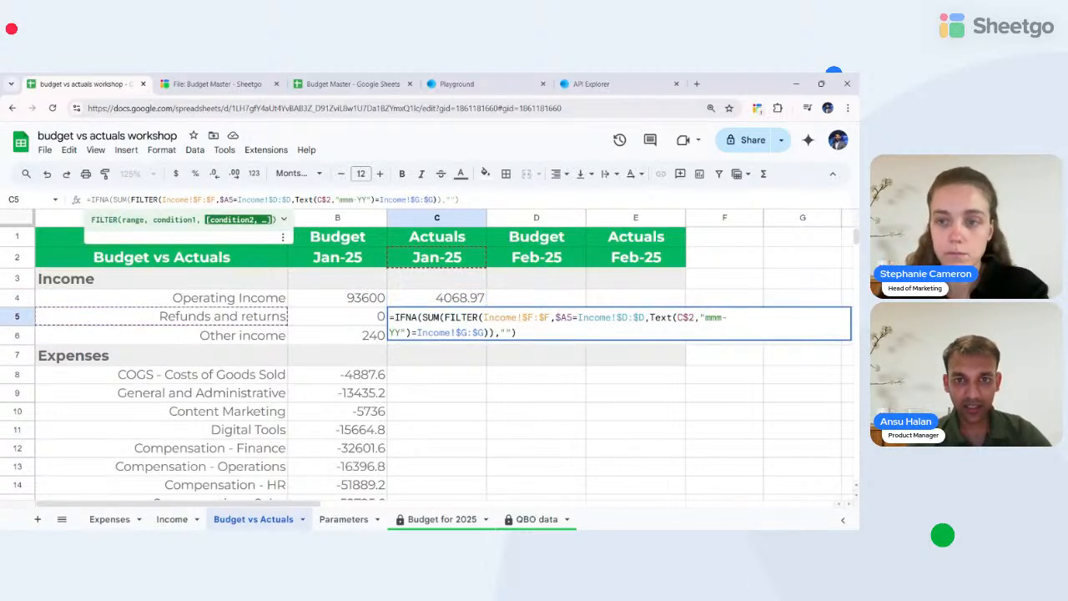
pyautogui.click(548, 393)
pyautogui.click(429, 317)
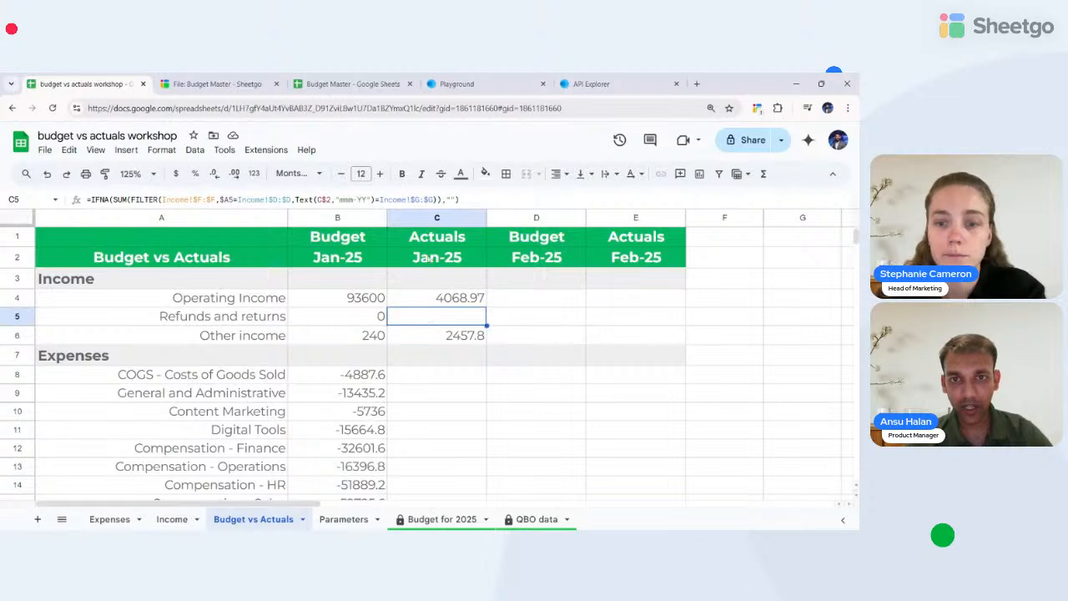
pyautogui.click(450, 199)
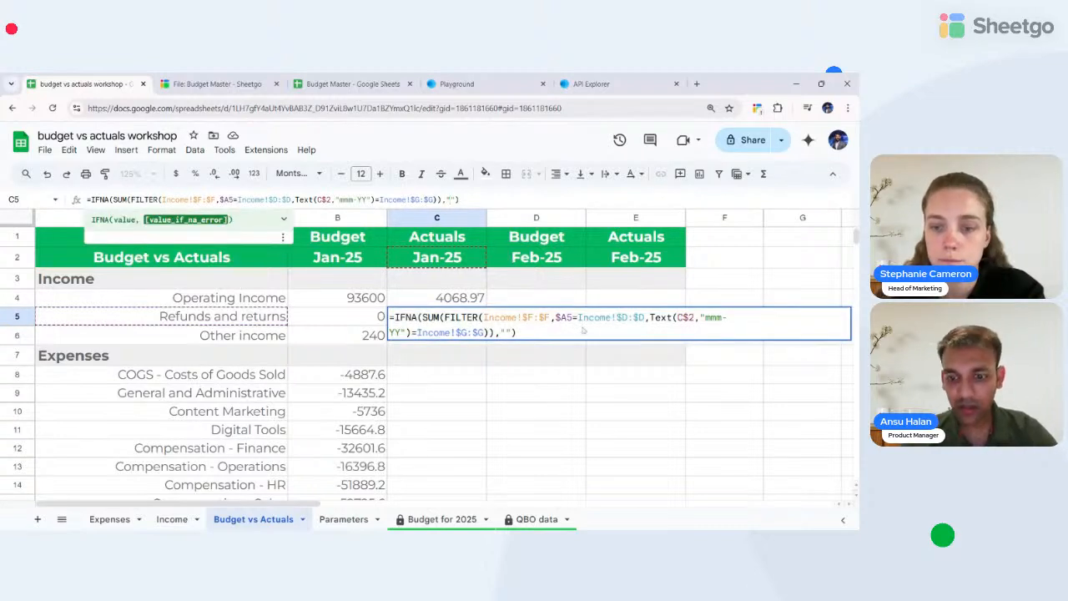
pyautogui.press('Return')
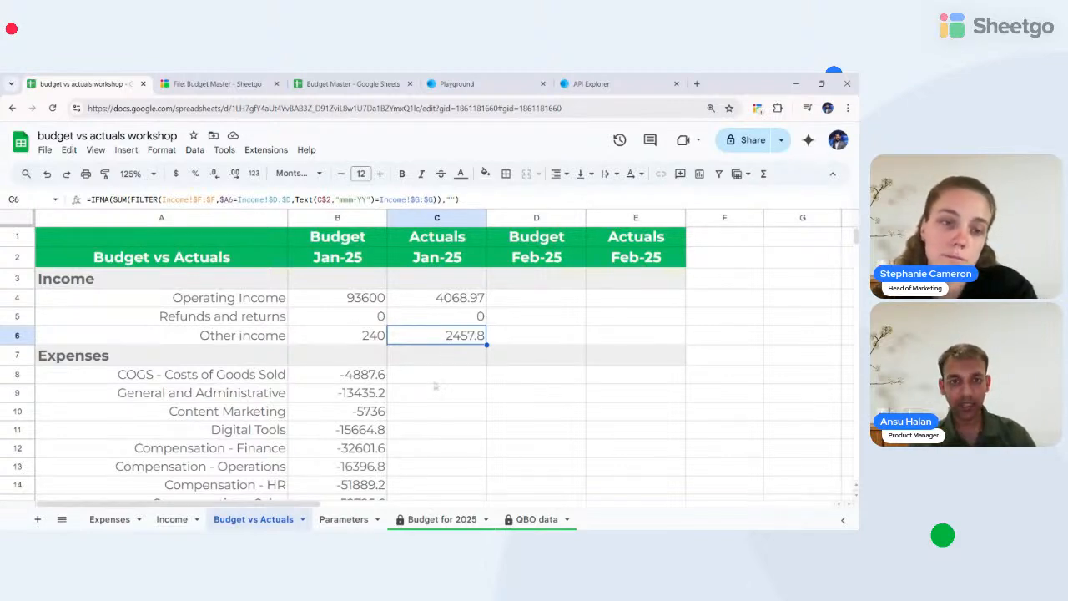
pyautogui.click(428, 377)
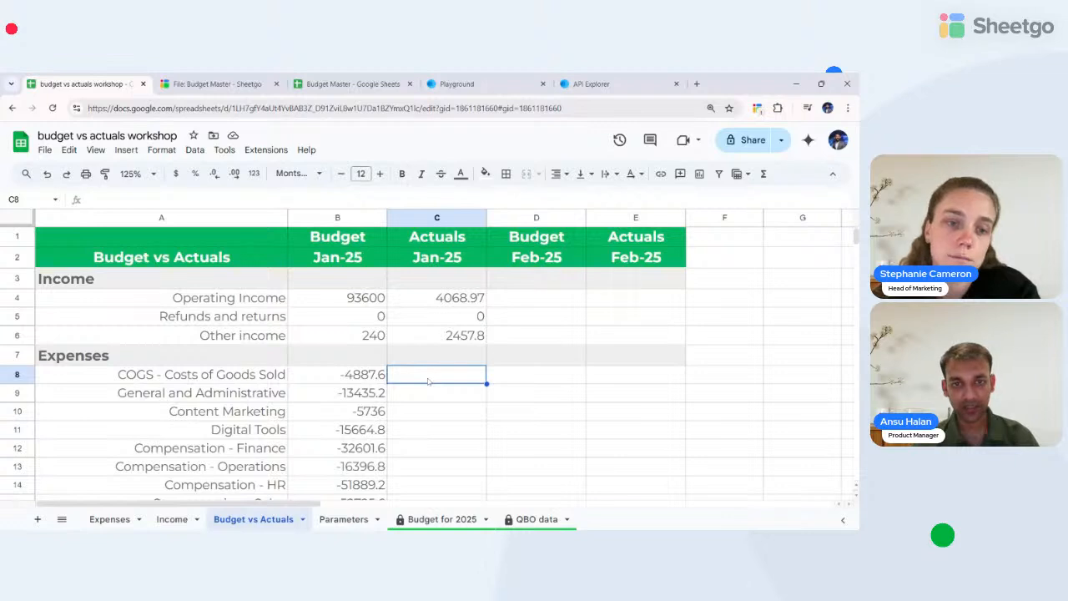
# - In C8, start a FILTER of Expenses column F where the COGS label A8 equals Expenses column D
pyautogui.write('=FILTER(')
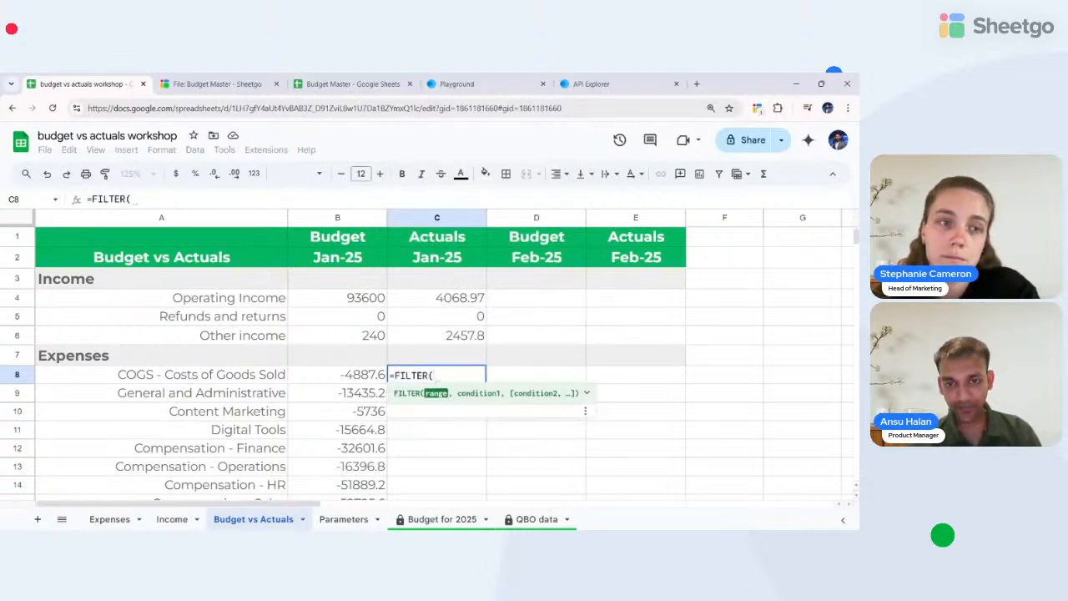
pyautogui.click(110, 519)
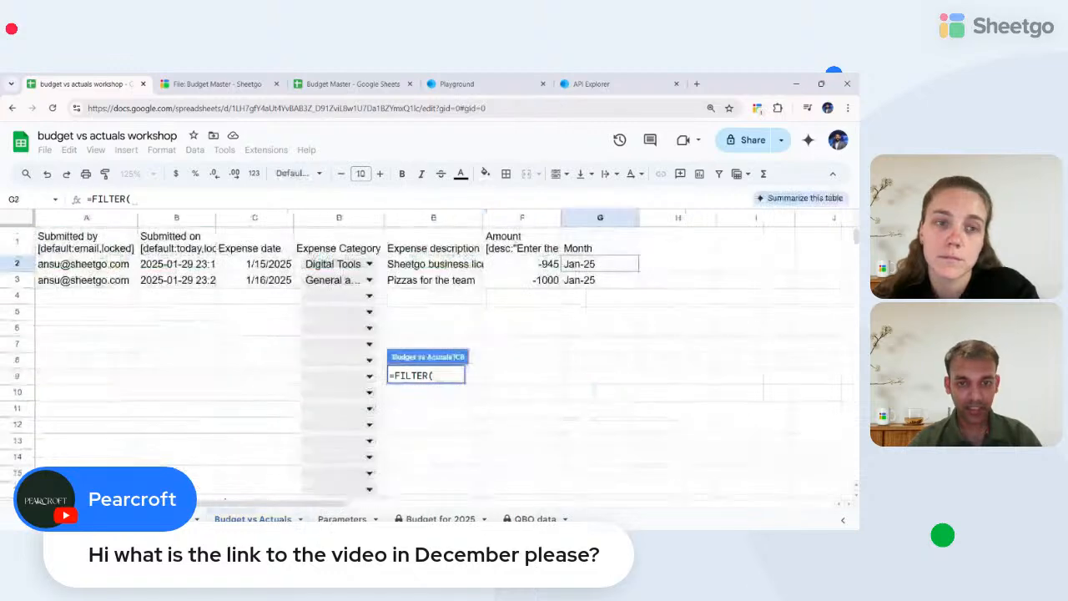
pyautogui.click(523, 217)
pyautogui.write(',')
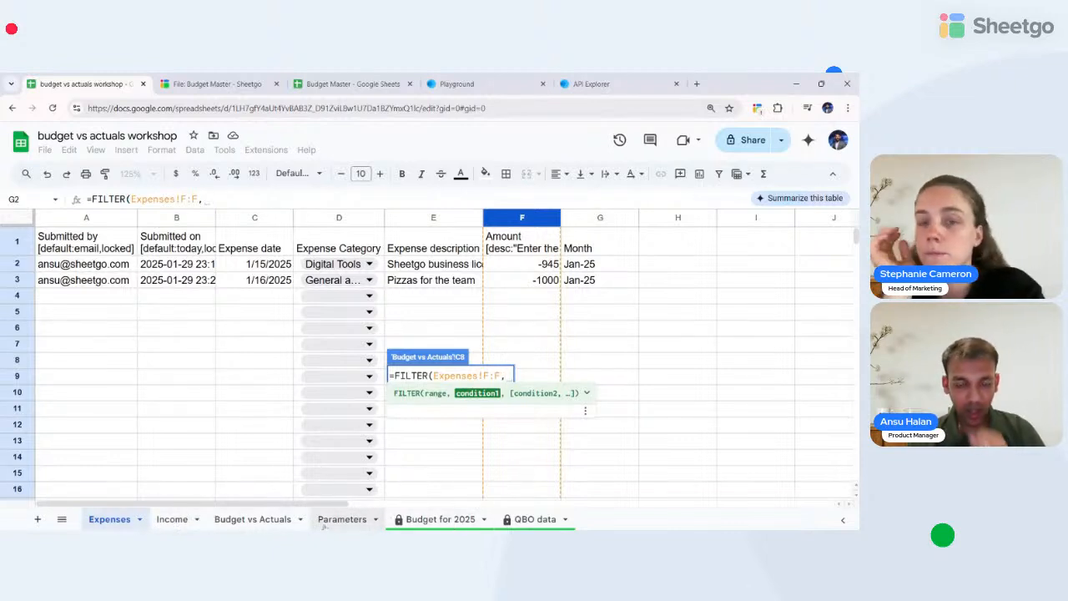
pyautogui.click(338, 521)
pyautogui.click(242, 519)
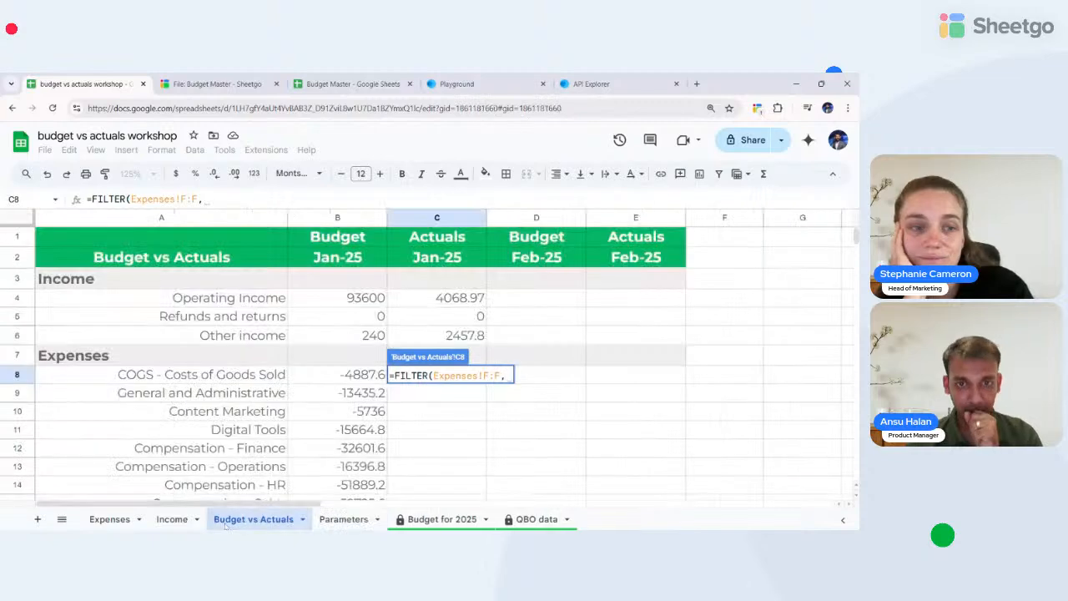
pyautogui.click(166, 380)
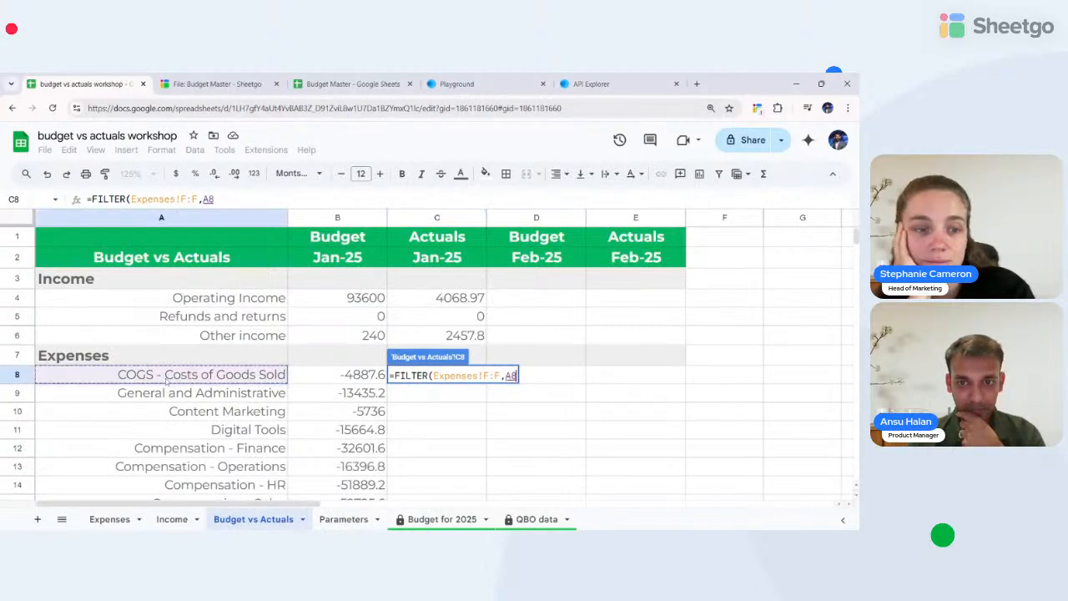
pyautogui.write('=')
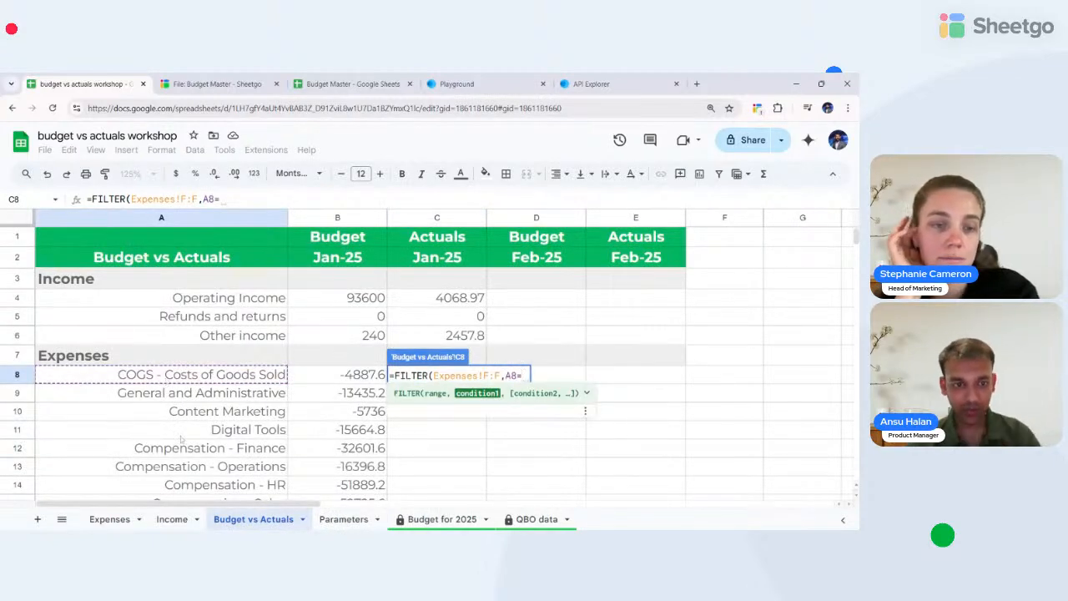
pyautogui.click(109, 519)
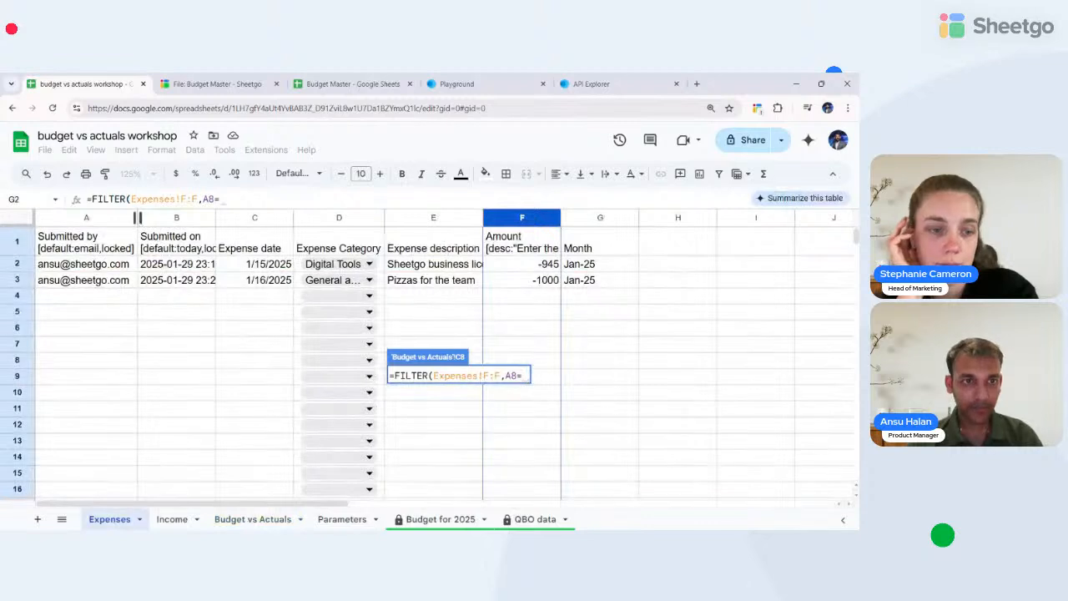
pyautogui.click(322, 219)
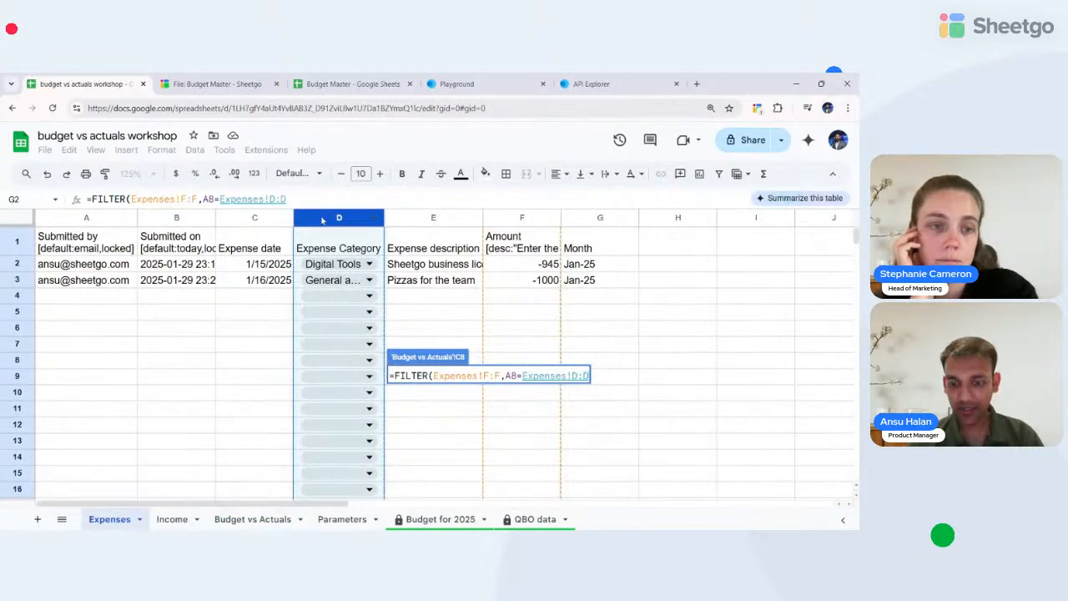
pyautogui.write(',')
pyautogui.click(260, 521)
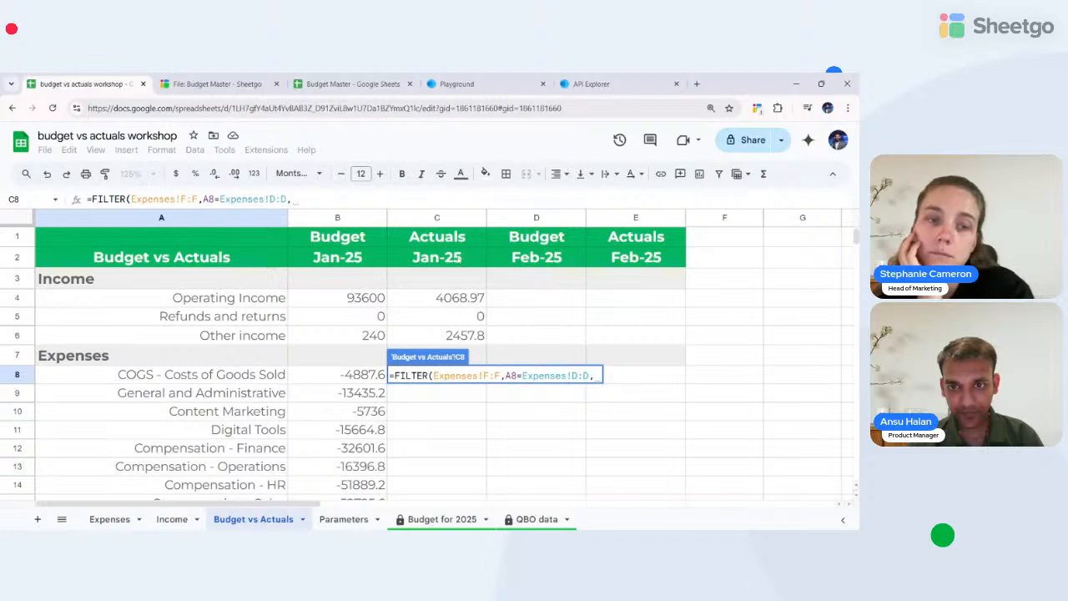
# - Add the month condition TEXT(C2,"mmm-YY") = Expenses column G and enter the formula
pyautogui.click(456, 260)
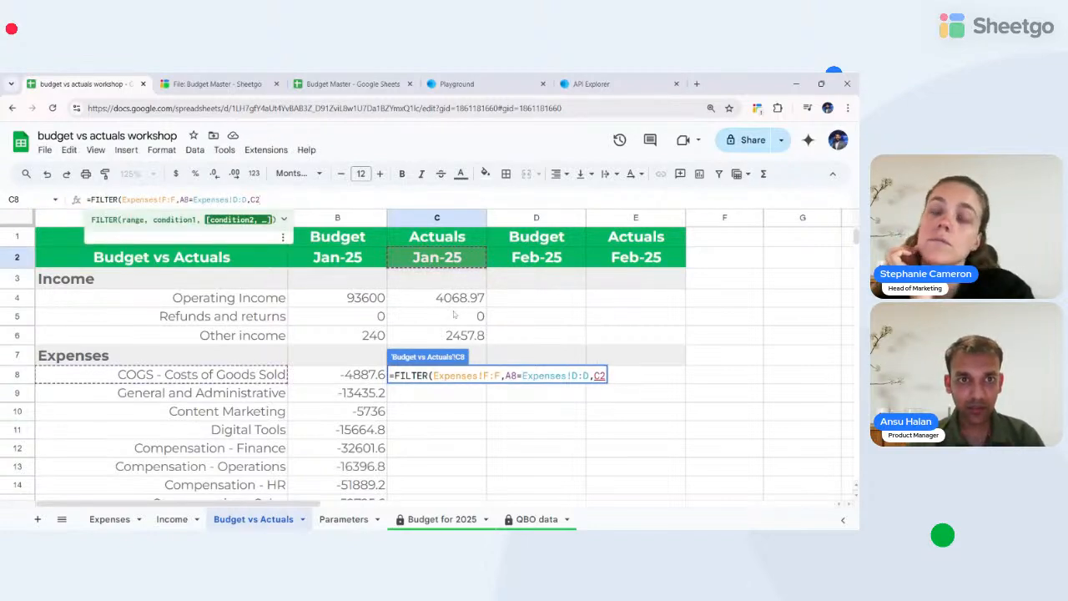
pyautogui.press('Left')
pyautogui.press('Left')
pyautogui.write('(')
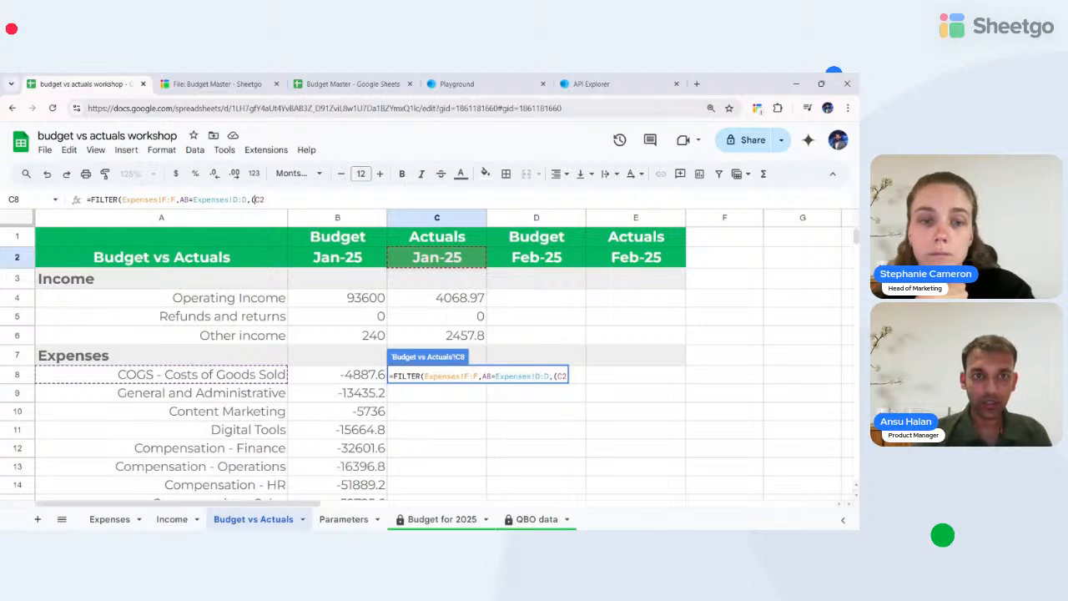
pyautogui.write('TE')
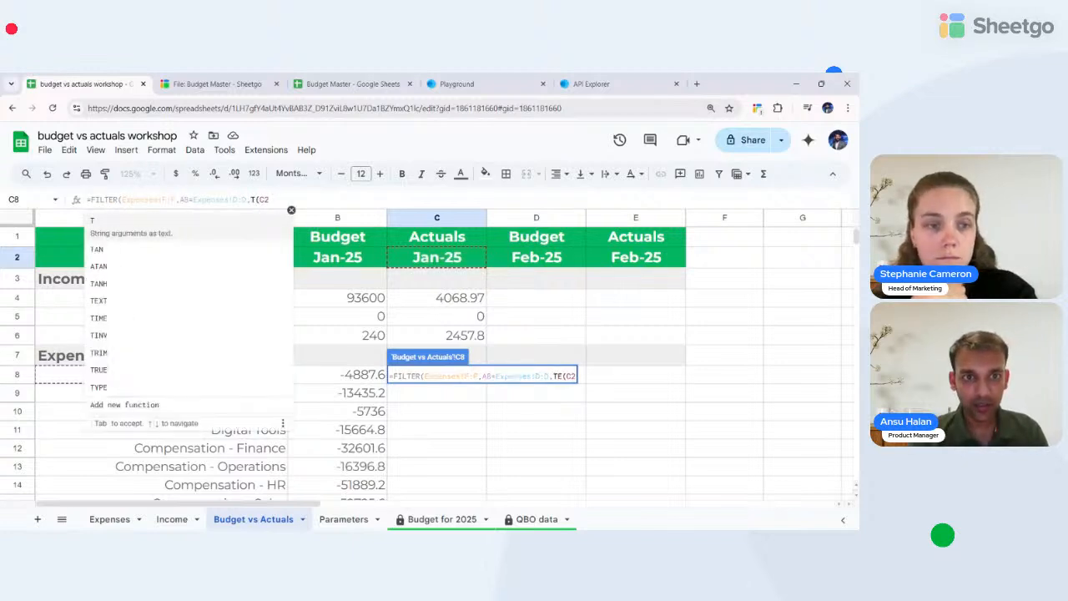
pyautogui.write('xt')
pyautogui.press('Right')
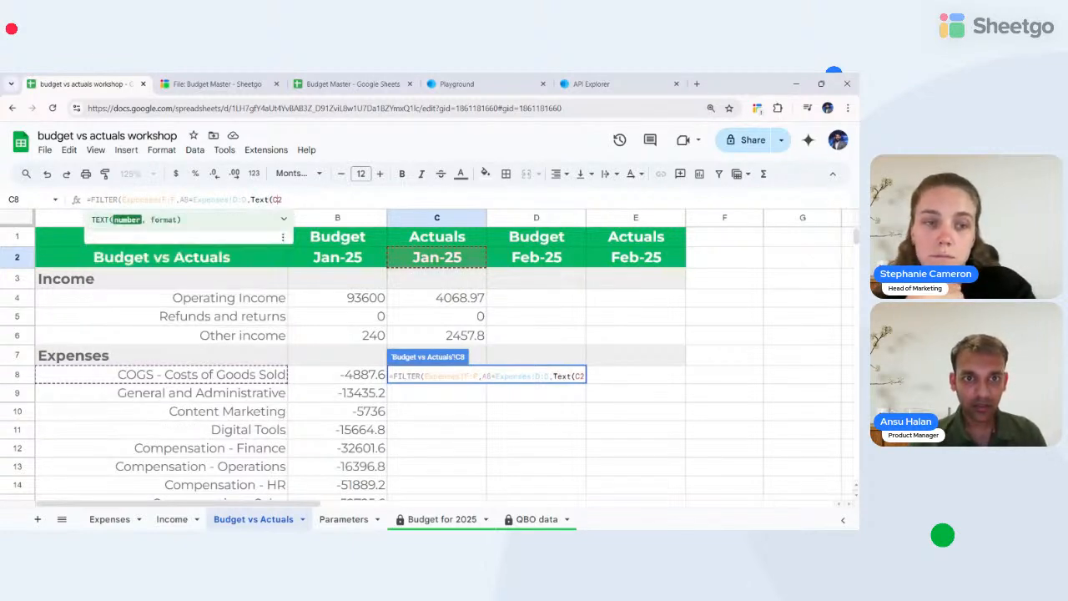
pyautogui.write(',')
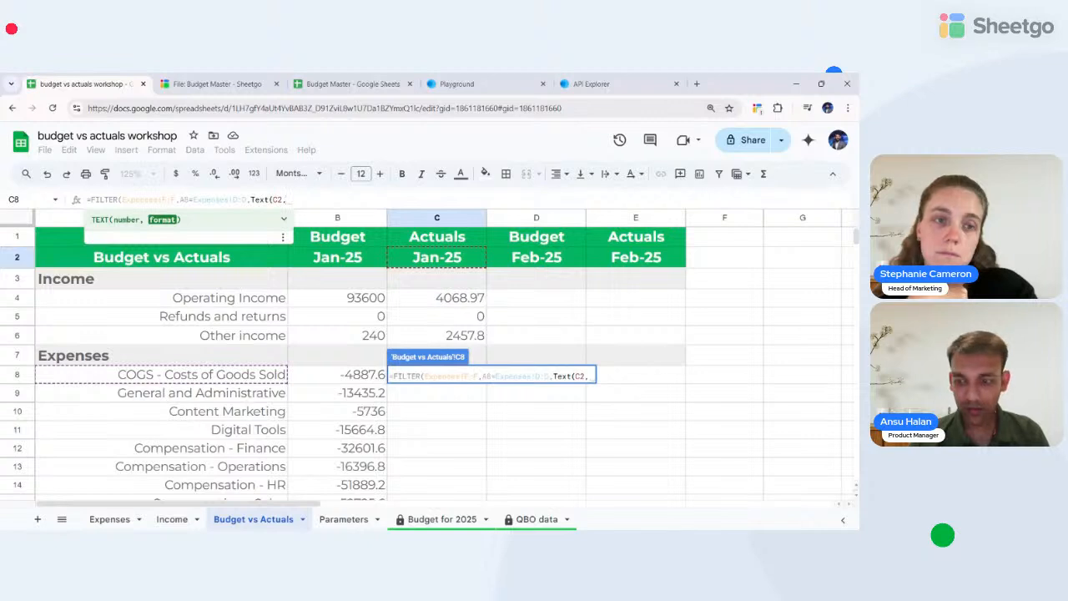
pyautogui.write('"mmm')
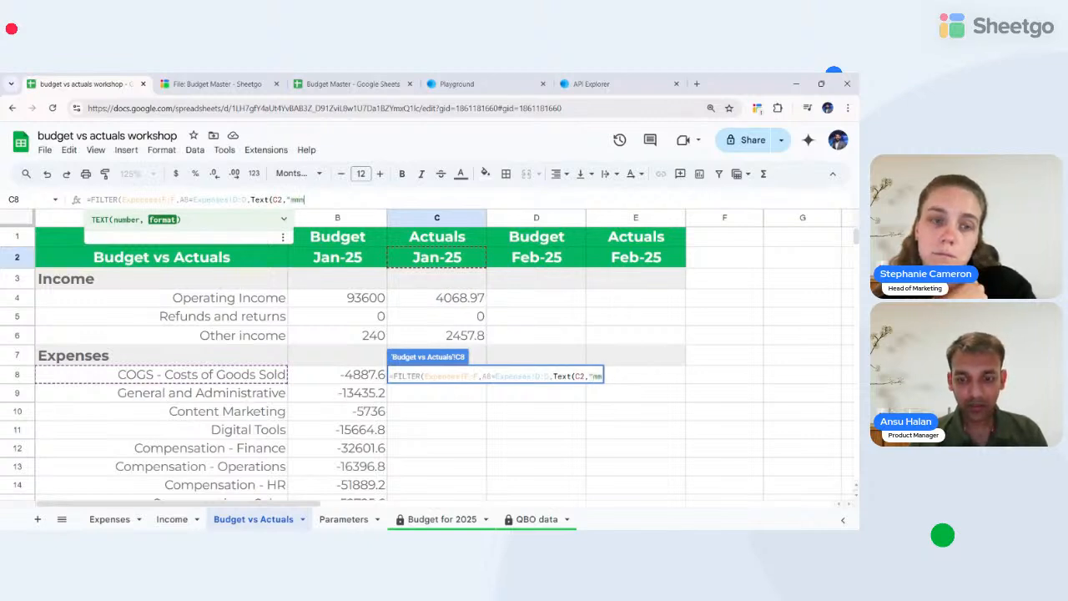
pyautogui.write('-YY')
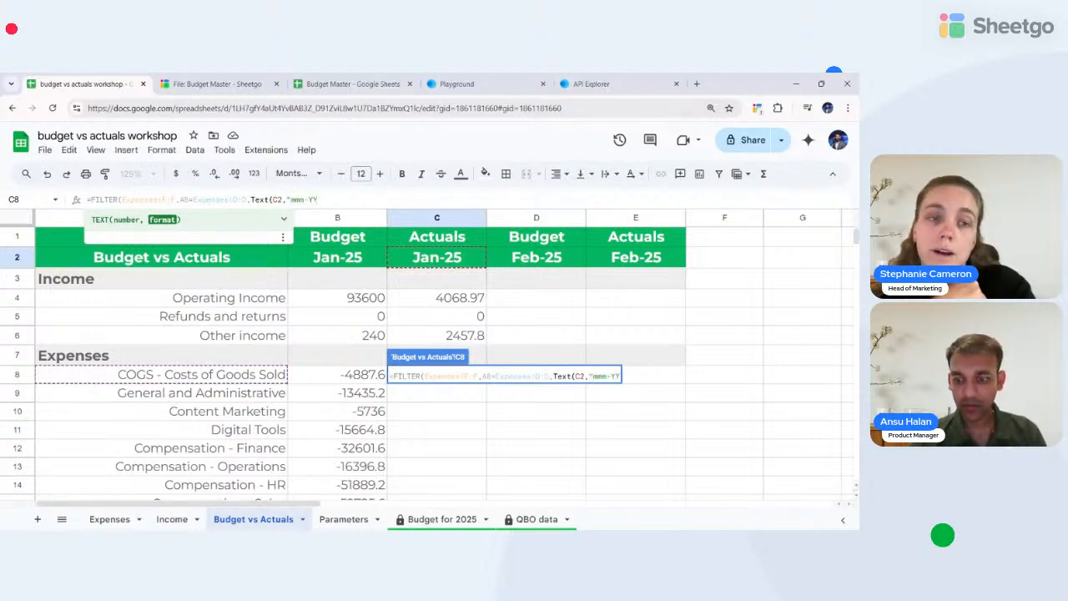
pyautogui.write('")')
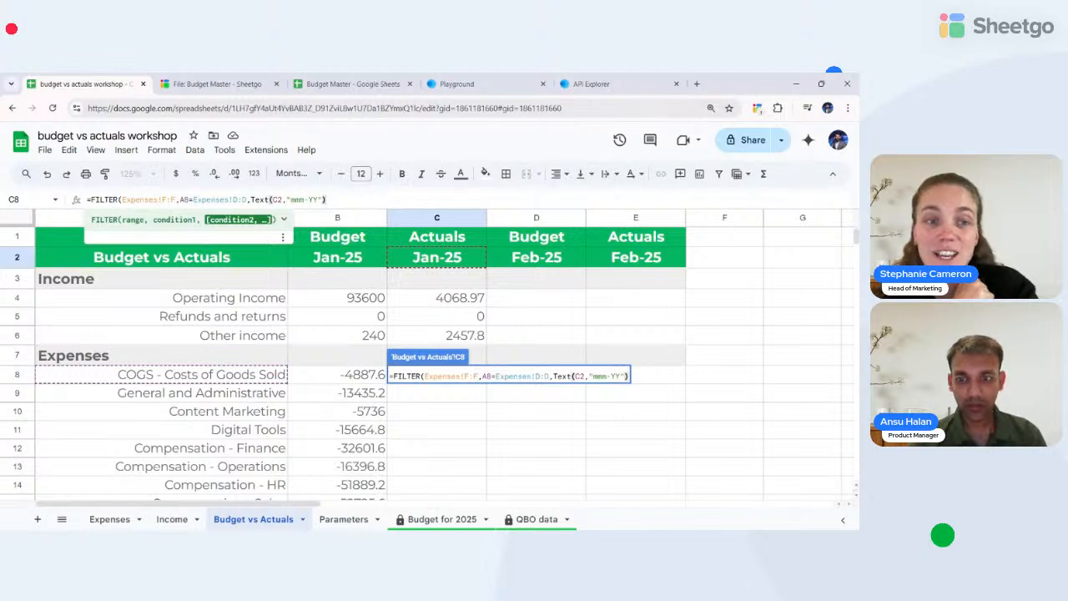
pyautogui.write('=')
pyautogui.press('Up')
pyautogui.press('Up')
pyautogui.press('Up')
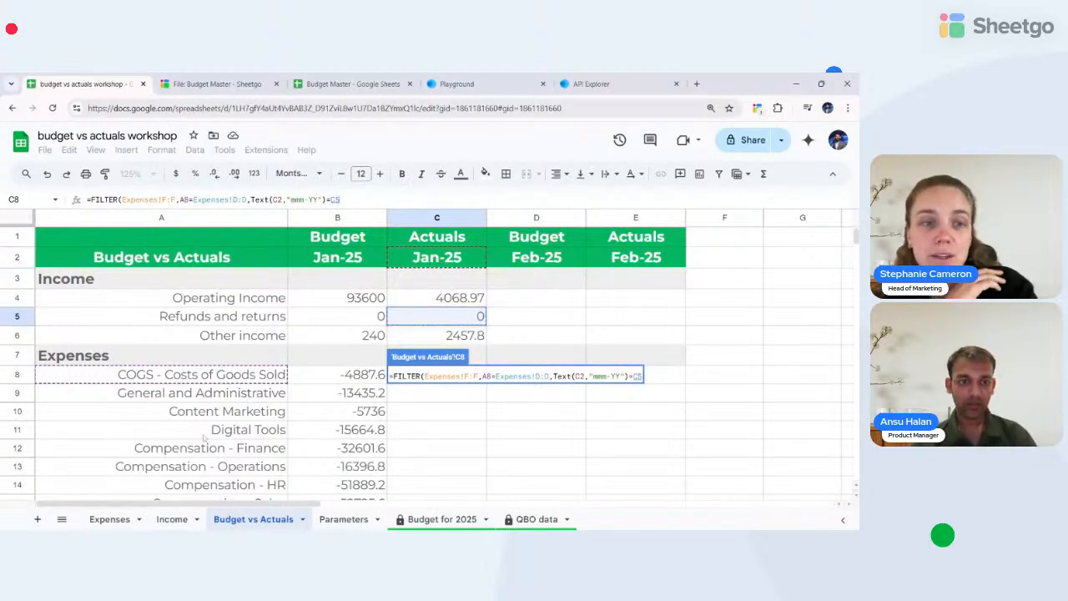
pyautogui.press('BackSpace')
pyautogui.press('BackSpace')
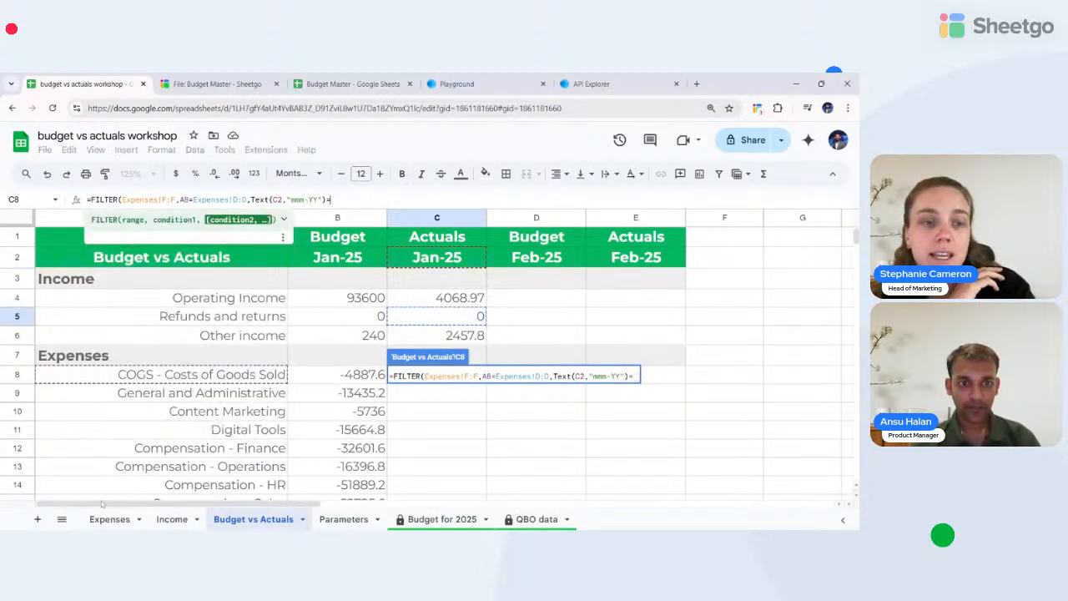
pyautogui.click(104, 520)
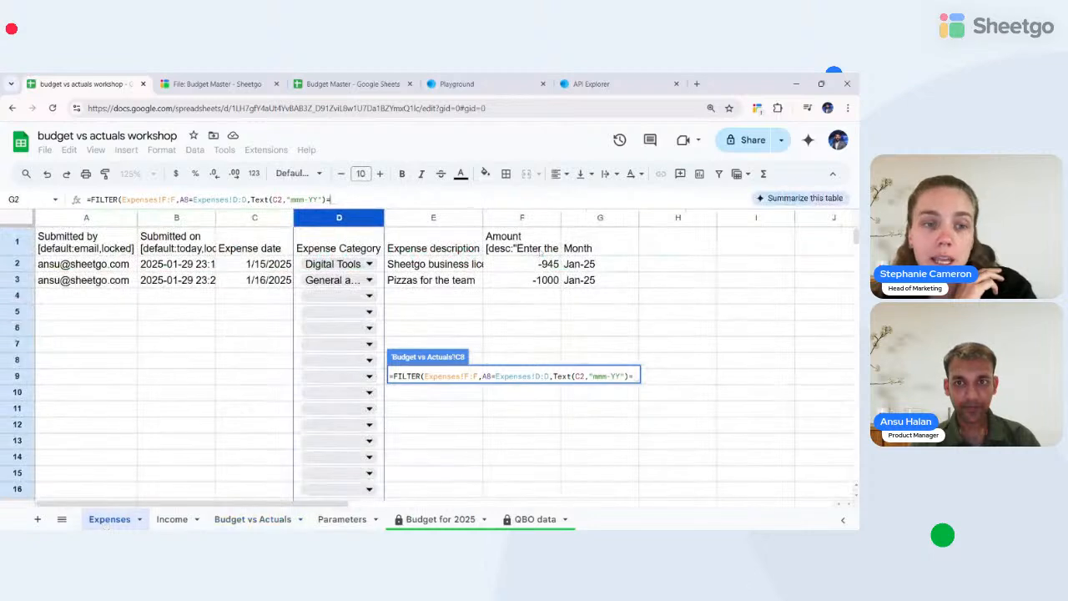
pyautogui.click(588, 217)
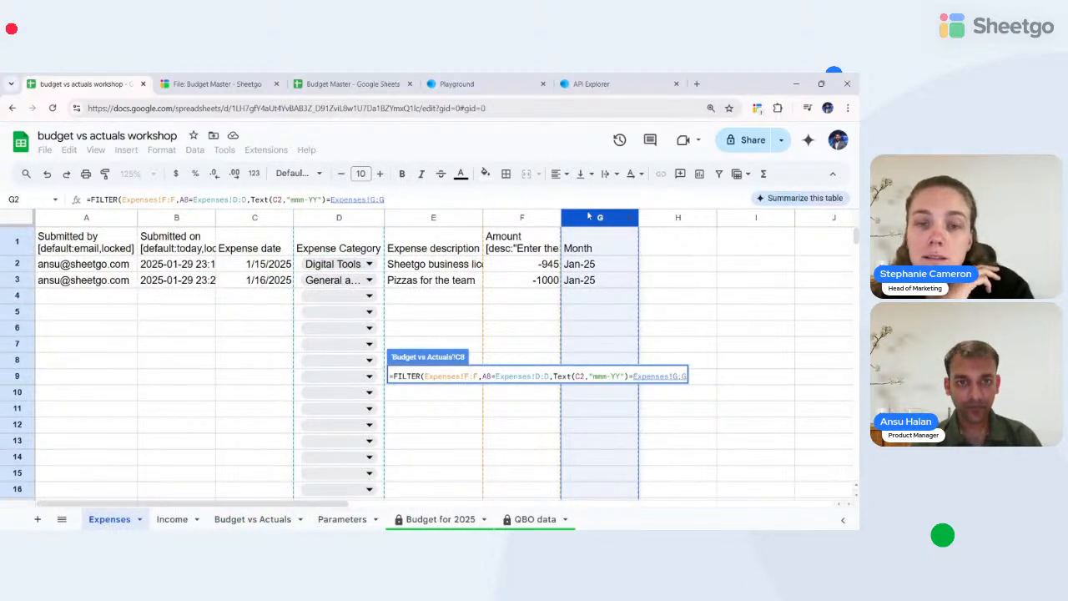
pyautogui.press('Return')
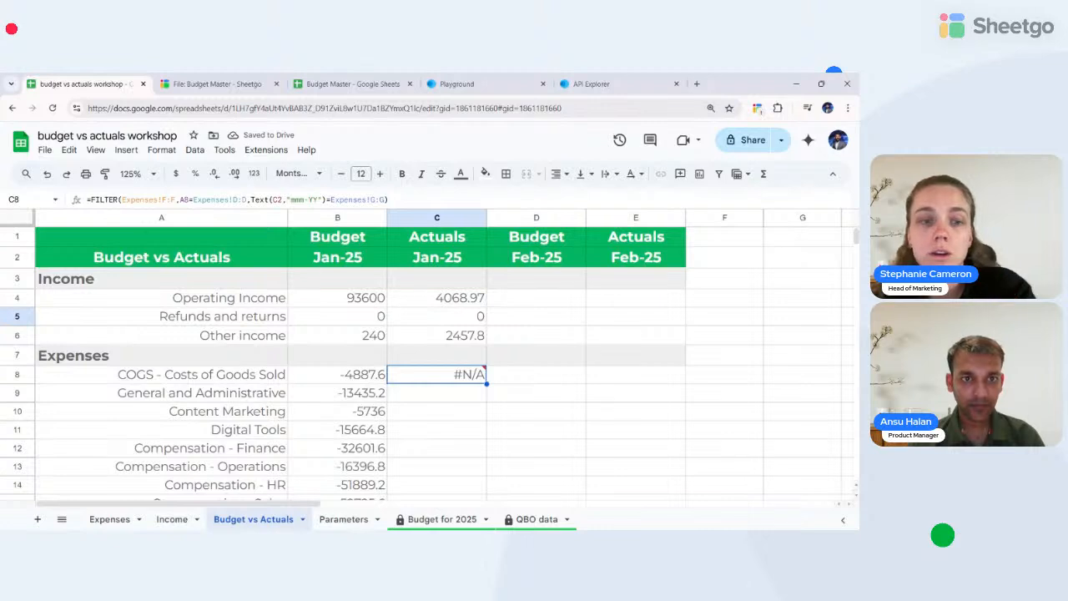
# - Wrap C8's FILTER formula in SUM and put an IFNA wrapper in front of it
pyautogui.press('F2')
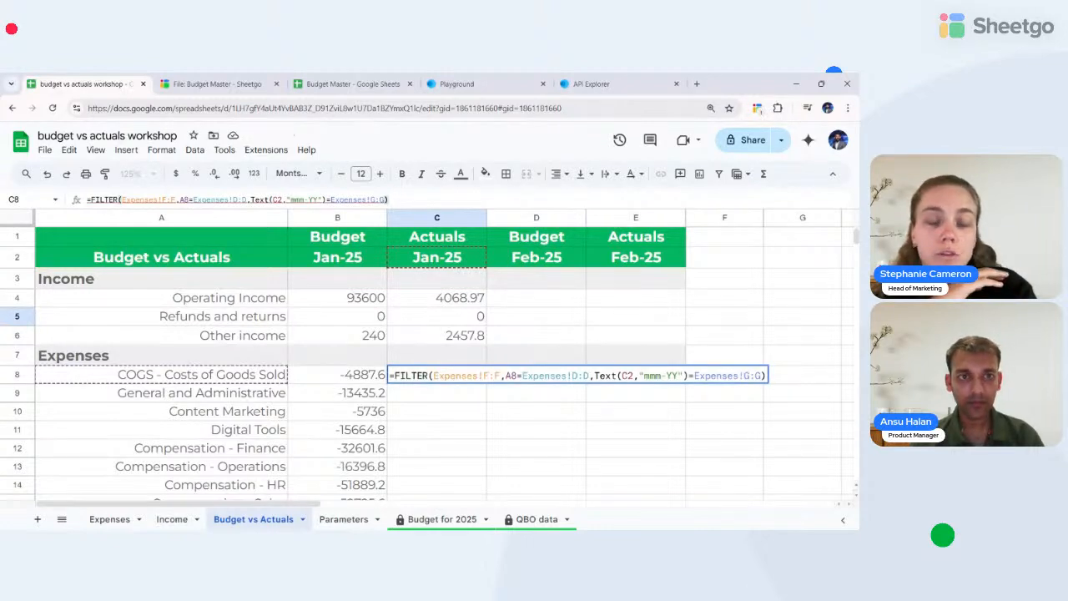
pyautogui.press('Left')
pyautogui.hotkey('ctrl', 'Left')
pyautogui.hotkey('ctrl', 'Left')
pyautogui.hotkey('ctrl', 'Left')
pyautogui.hotkey('ctrl', 'Left')
pyautogui.hotkey('ctrl', 'Left')
pyautogui.hotkey('ctrl', 'Left')
pyautogui.hotkey('ctrl', 'Left')
pyautogui.hotkey('ctrl', 'Left')
pyautogui.hotkey('ctrl', 'Left')
pyautogui.hotkey('ctrl', 'Left')
pyautogui.hotkey('ctrl', 'Left')
pyautogui.hotkey('ctrl', 'Left')
pyautogui.hotkey('ctrl', 'Left')
pyautogui.hotkey('ctrl', 'Left')
pyautogui.hotkey('ctrl', 'Left')
pyautogui.hotkey('ctrl', 'Left')
pyautogui.hotkey('ctrl', 'Left')
pyautogui.hotkey('ctrl', 'Left')
pyautogui.hotkey('ctrl', 'Left')
pyautogui.hotkey('ctrl', 'Left')
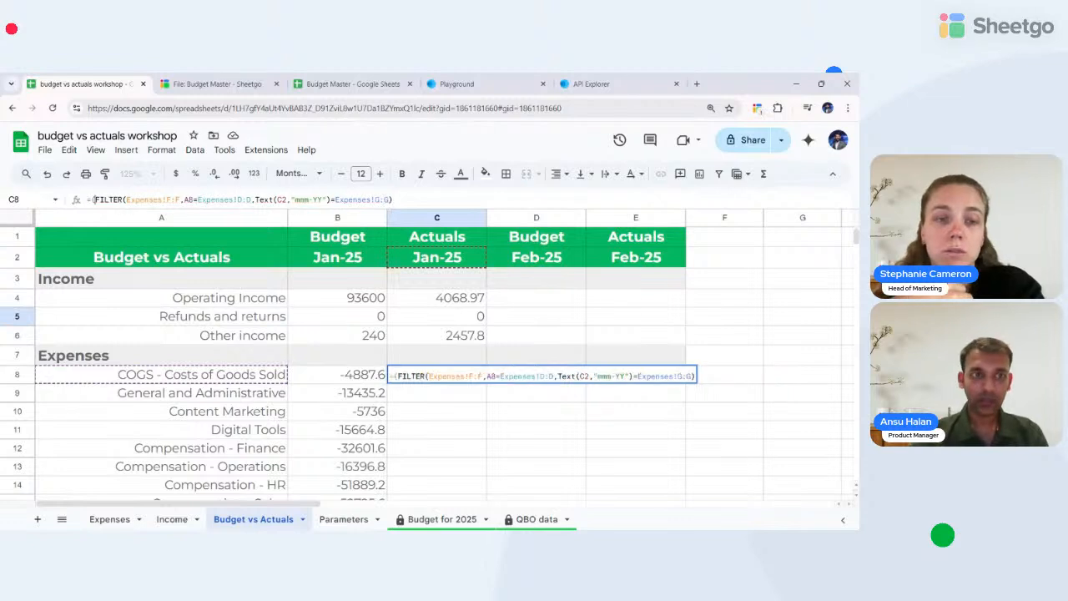
pyautogui.write('SUM(')
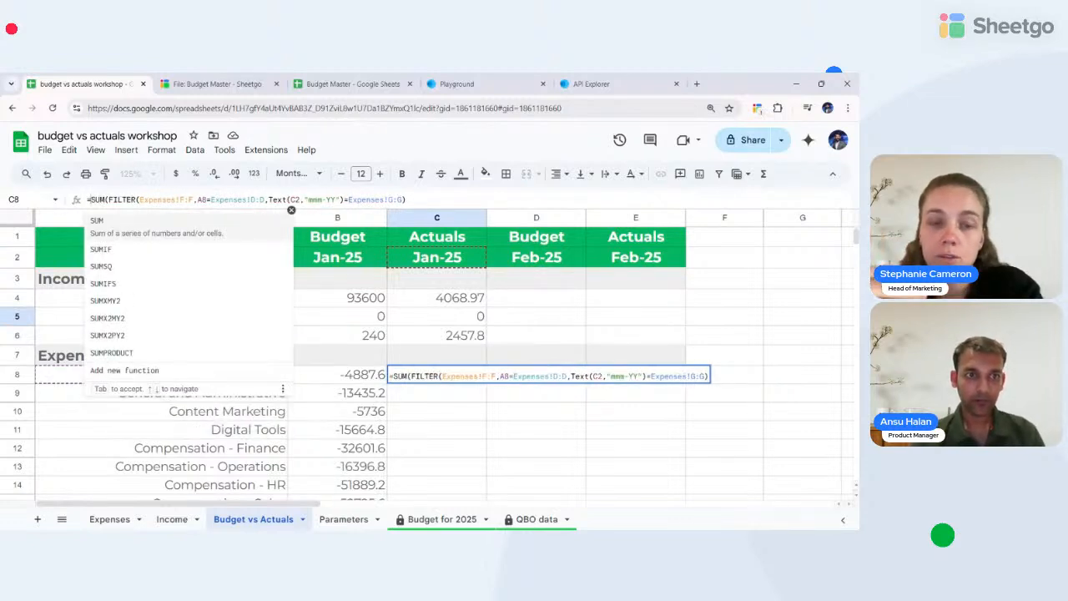
pyautogui.press('Left')
pyautogui.press('Left')
pyautogui.press('Left')
pyautogui.write('(IFNA')
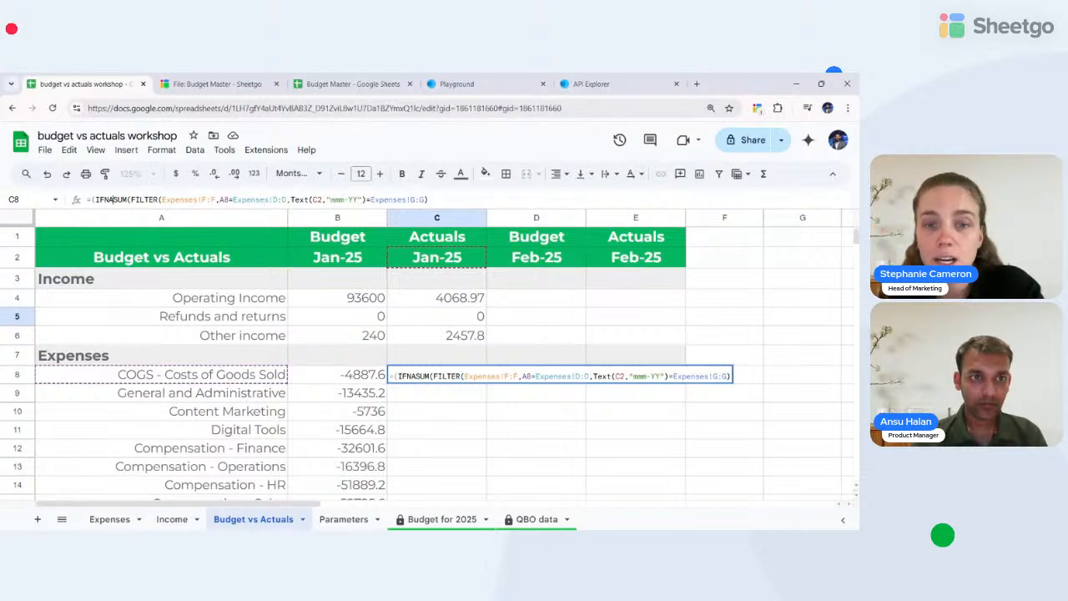
pyautogui.write('(')
pyautogui.click(95, 200)
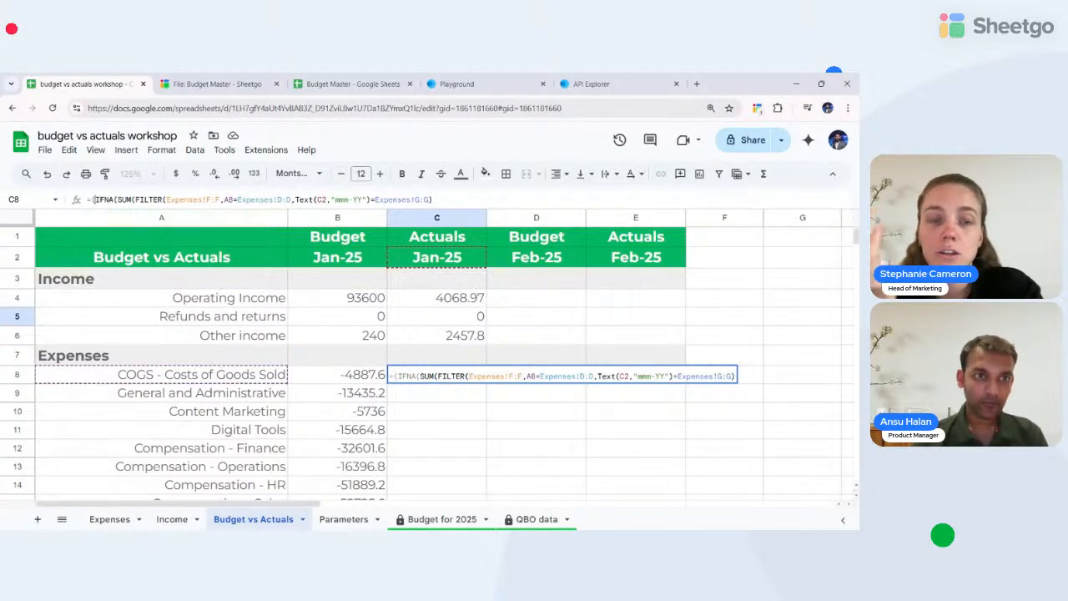
pyautogui.press('BackSpace')
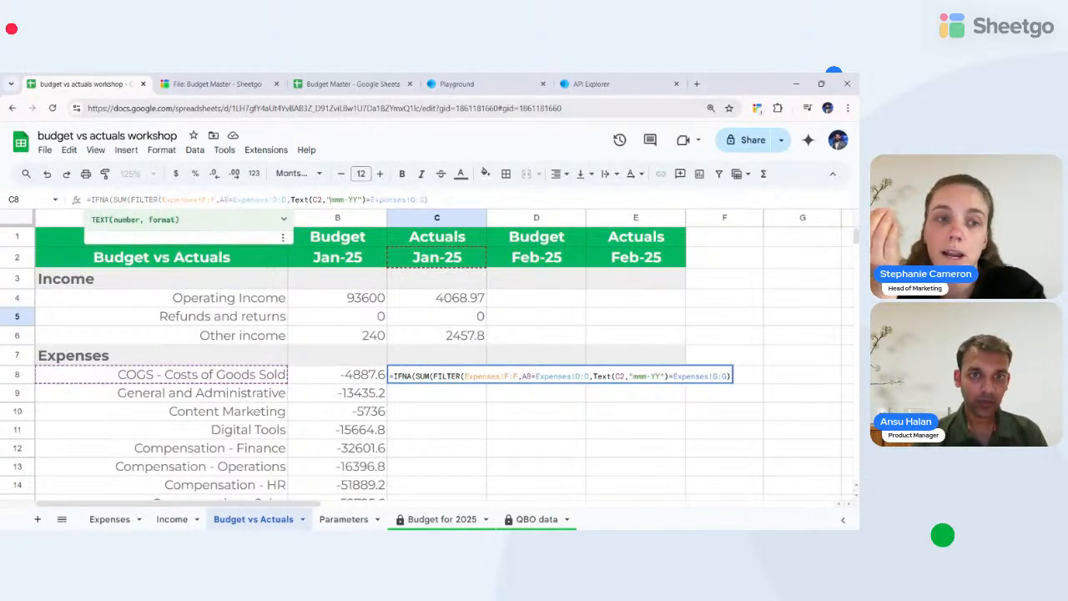
# - Close the formula with "0" as the IFNA fallback and enter it in C8
pyautogui.press('Right')
pyautogui.press('Right')
pyautogui.press('Right')
pyautogui.press('Right')
pyautogui.press('Right')
pyautogui.press('Right')
pyautogui.press('Right')
pyautogui.press('Right')
pyautogui.press('Right')
pyautogui.press('Right')
pyautogui.press('Right')
pyautogui.press('Right')
pyautogui.press('Right')
pyautogui.press('Right')
pyautogui.press('Right')
pyautogui.press('Right')
pyautogui.press('Right')
pyautogui.press('Right')
pyautogui.press('Right')
pyautogui.press('Right')
pyautogui.write(',')
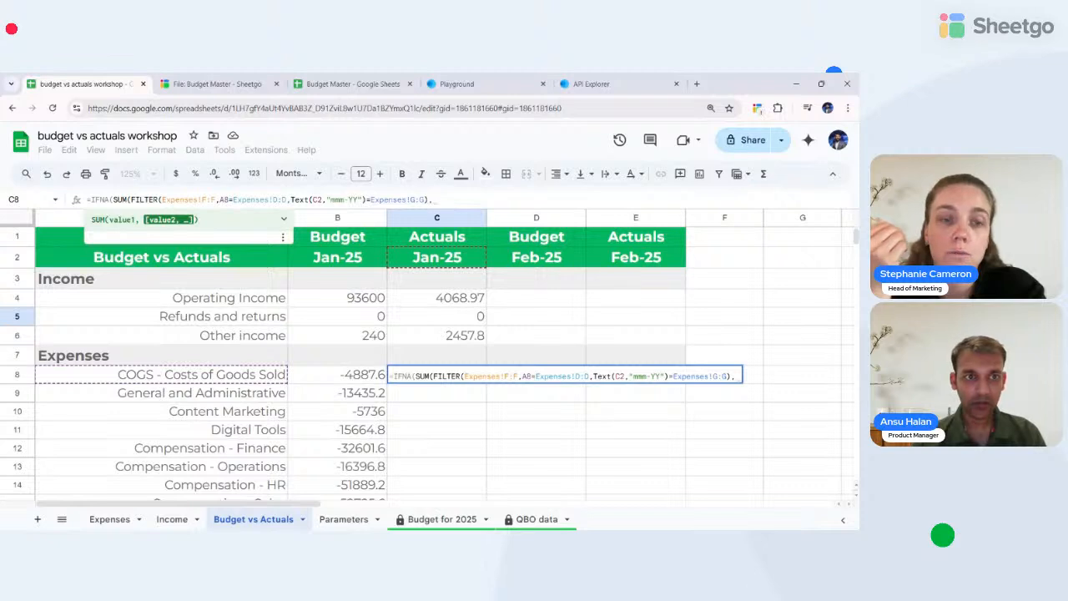
pyautogui.press('BackSpace')
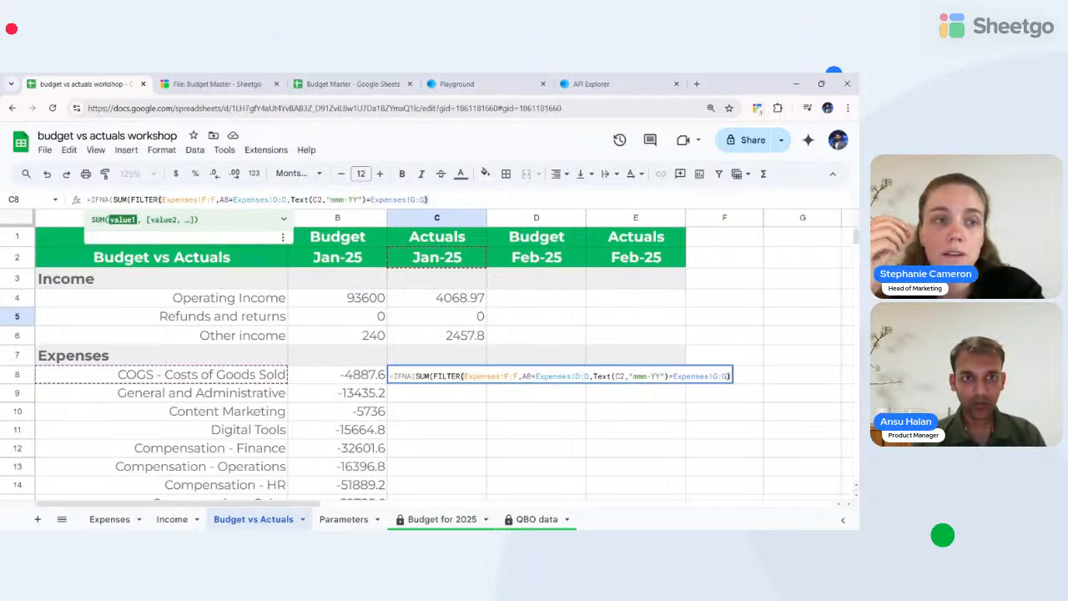
pyautogui.write(')')
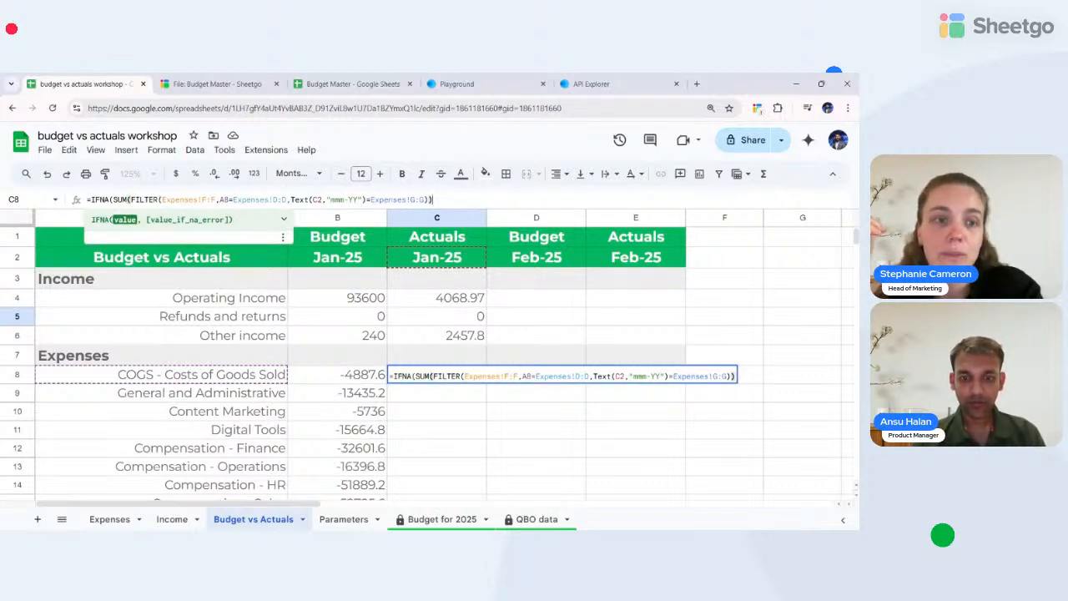
pyautogui.write(',"')
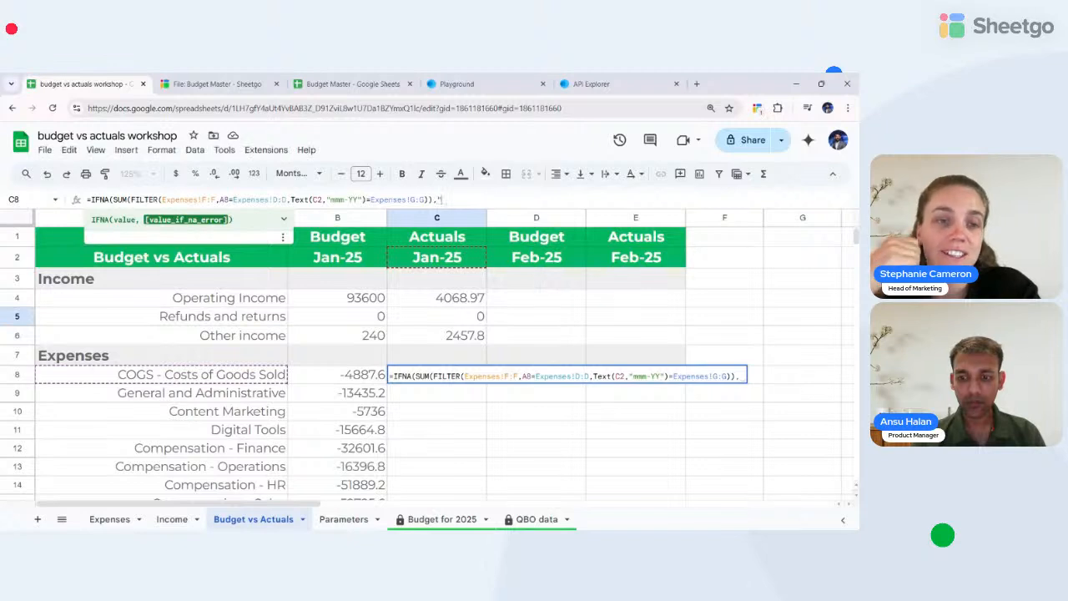
pyautogui.write('0"')
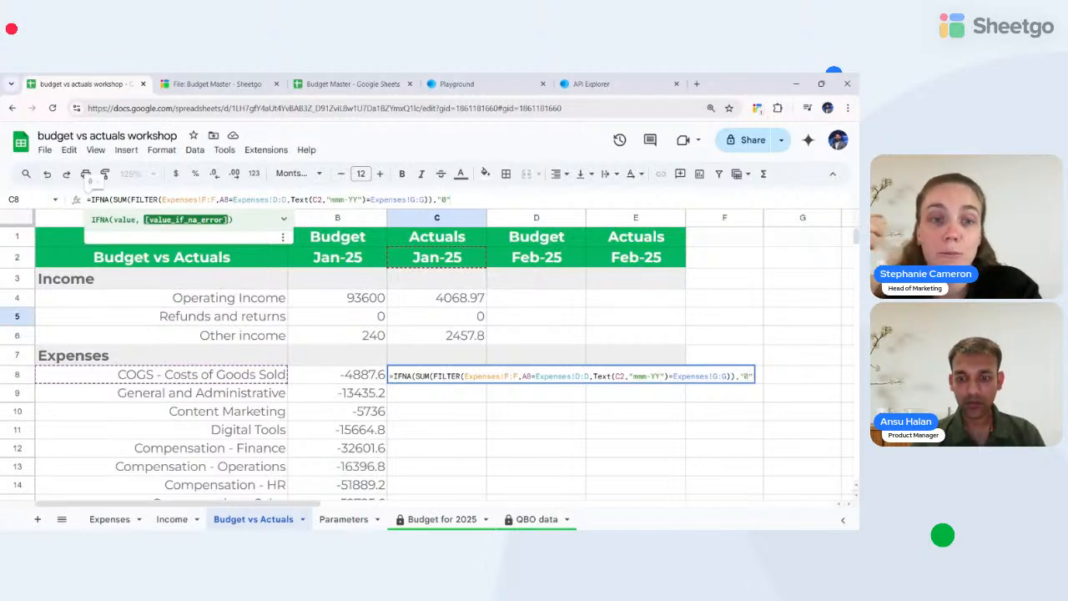
pyautogui.write(')')
pyautogui.press('Return')
pyautogui.press('Up')
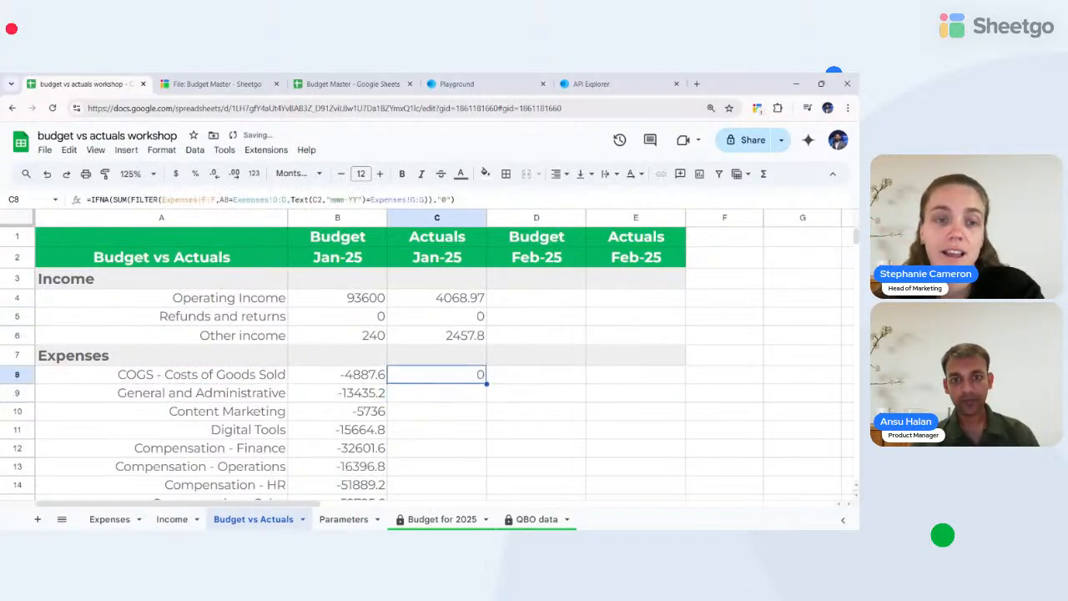
# - Paste the C8 formula into C8:C16, compare the C8 and C9 formulas, then undo the paste
pyautogui.hotkey('shift', 'Down')
pyautogui.hotkey('shift', 'Down')
pyautogui.hotkey('shift', 'Down')
pyautogui.hotkey('shift', 'Down')
pyautogui.hotkey('shift', 'Down')
pyautogui.hotkey('shift', 'Down')
pyautogui.hotkey('shift', 'Down')
pyautogui.hotkey('shift', 'Down')
pyautogui.hotkey('shift', 'Down')
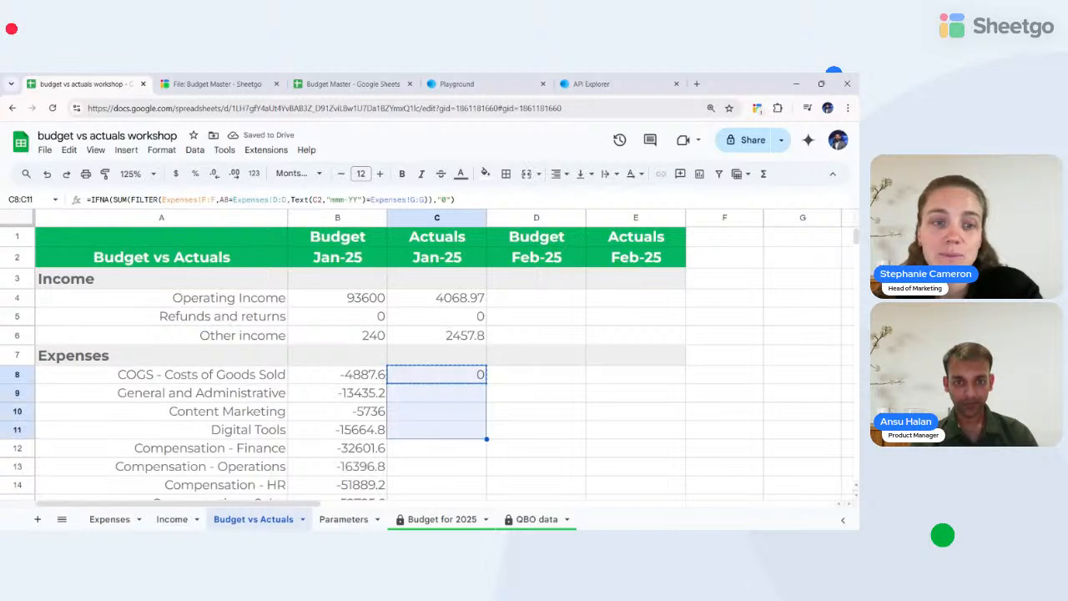
pyautogui.hotkey('shift', 'Down')
pyautogui.hotkey('shift', 'Up')
pyautogui.hotkey('shift', 'Up')
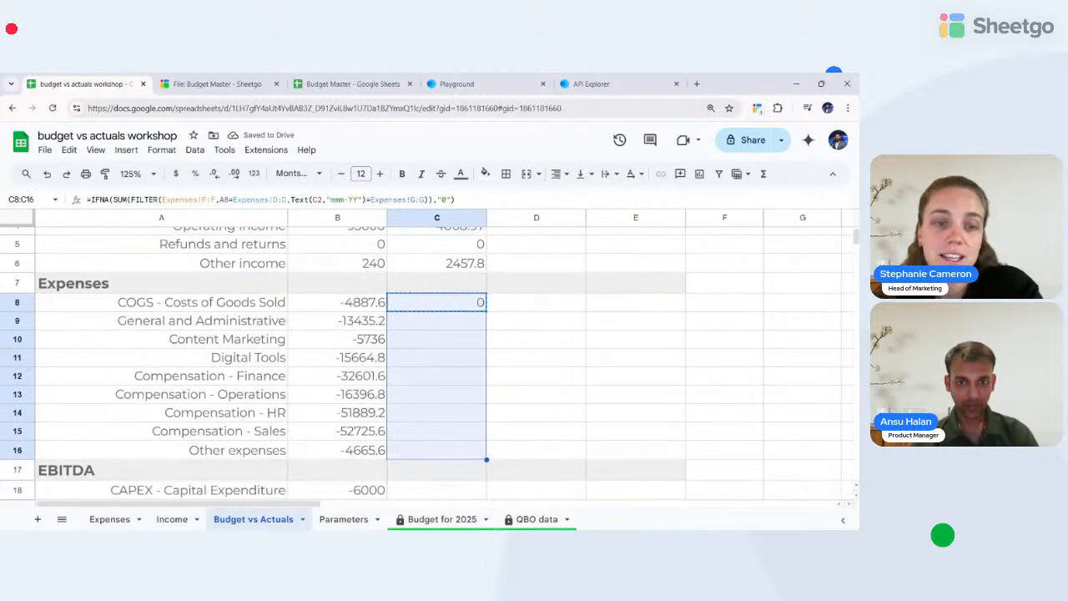
pyautogui.hotkey('ctrl', 'v')
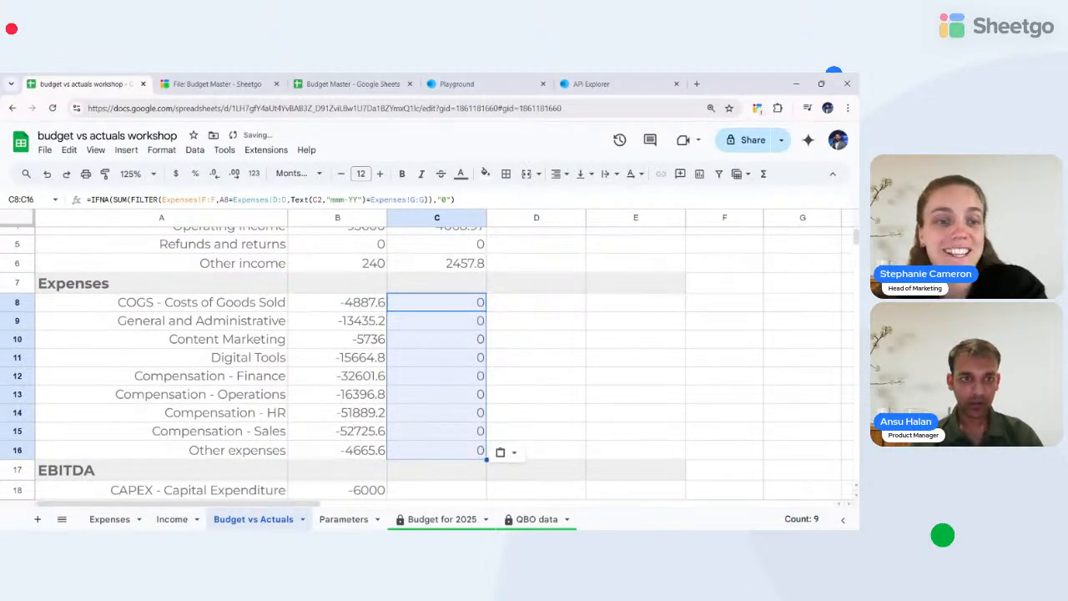
pyautogui.press('Up')
pyautogui.press('Up')
pyautogui.press('Down')
pyautogui.press('Down')
pyautogui.press('Down')
pyautogui.press('Up')
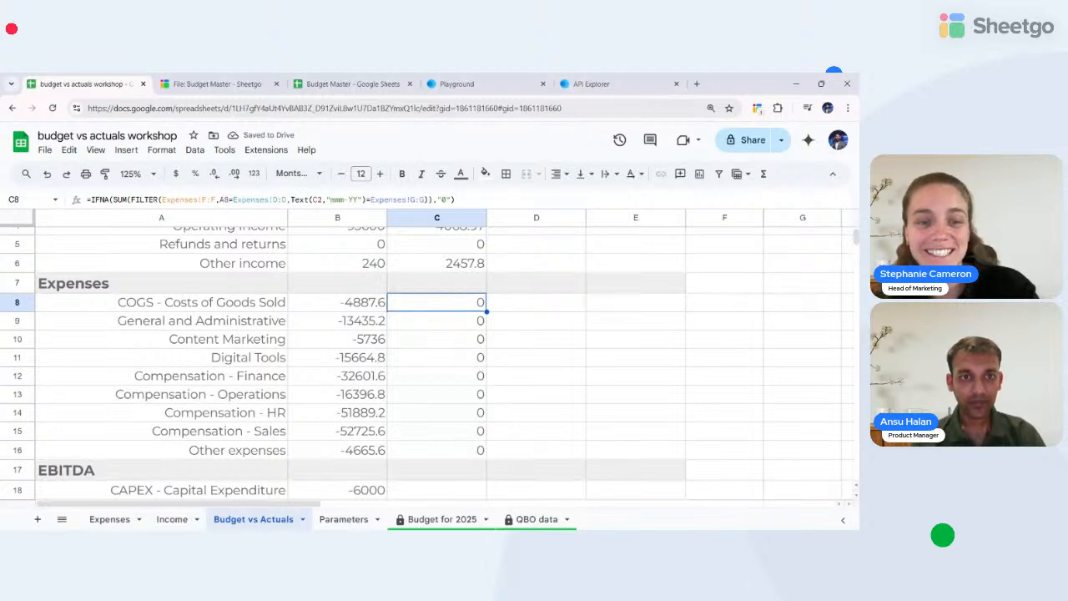
pyautogui.press('Down')
pyautogui.press('Up')
pyautogui.press('Down')
pyautogui.press('Up')
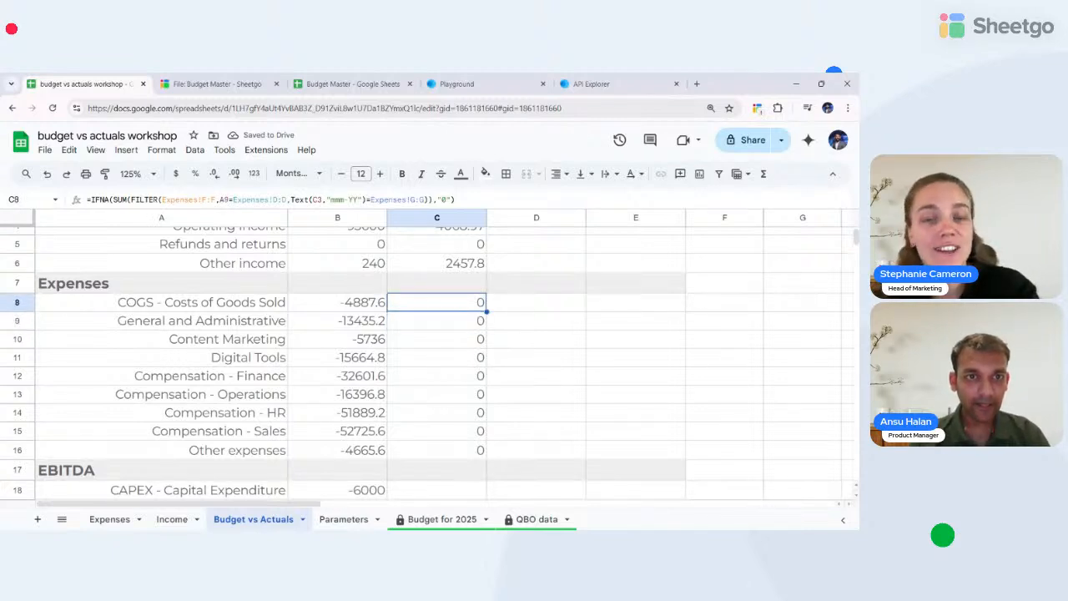
pyautogui.hotkey('ctrl', 'z')
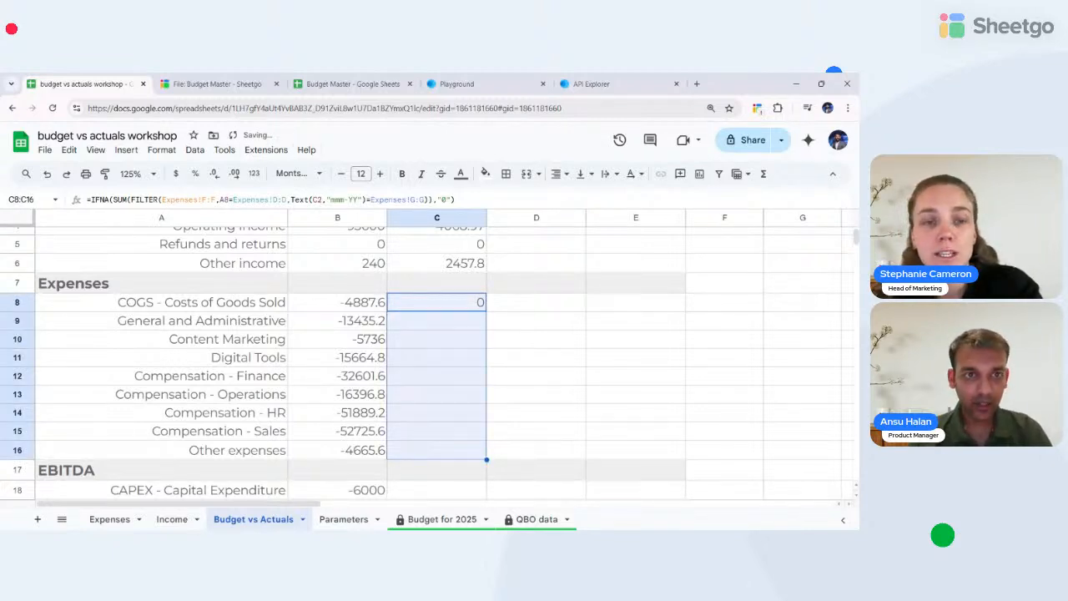
# - Anchor C8's references: absolute Expenses F, D and G columns, column-locked A8, row-locked C2
pyautogui.press('F2')
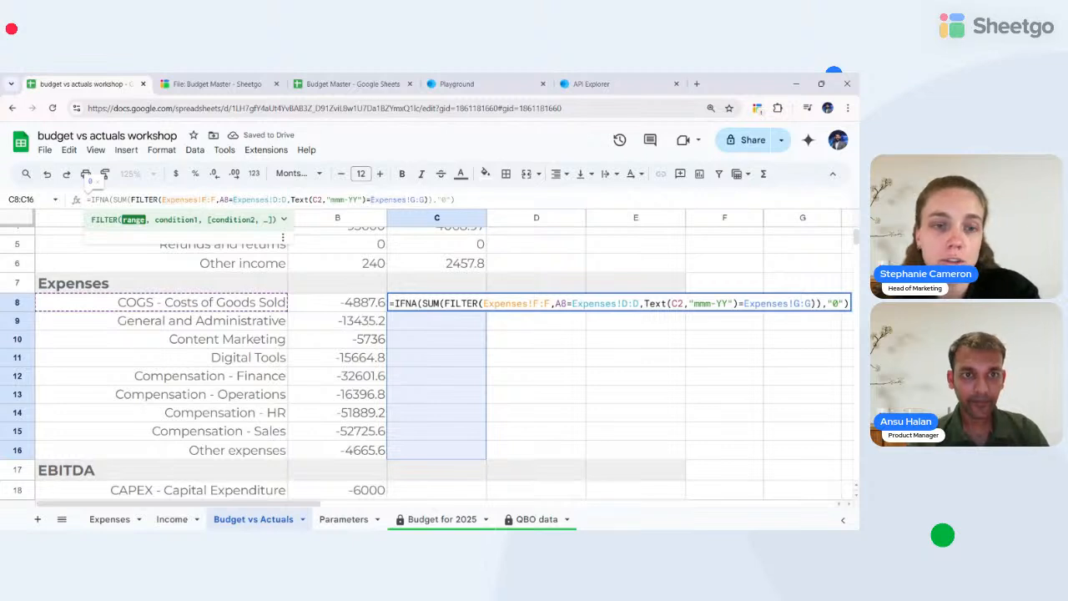
pyautogui.press('F4')
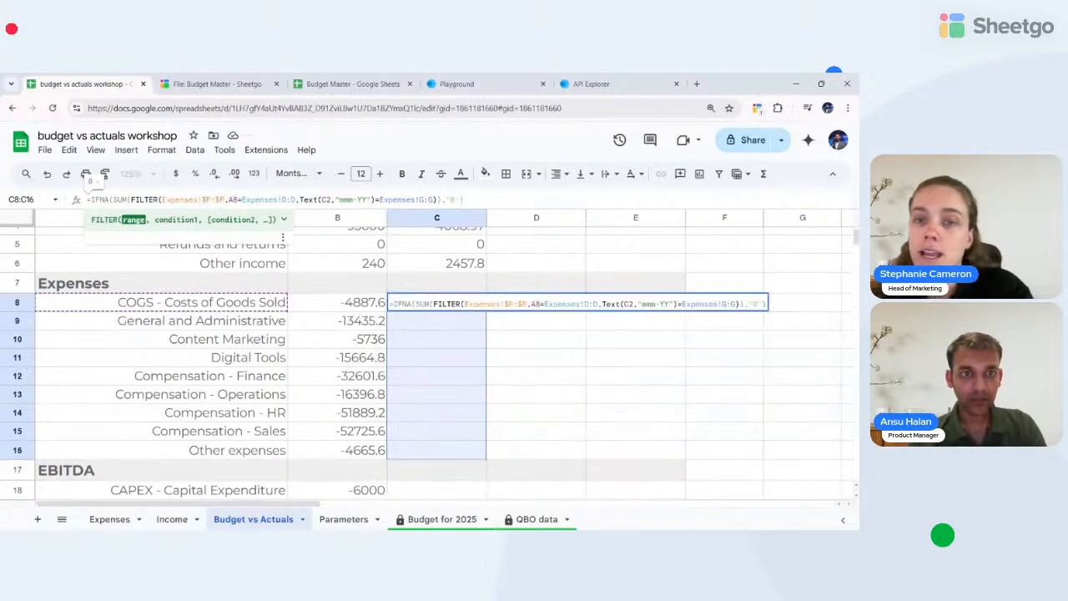
pyautogui.click(234, 200)
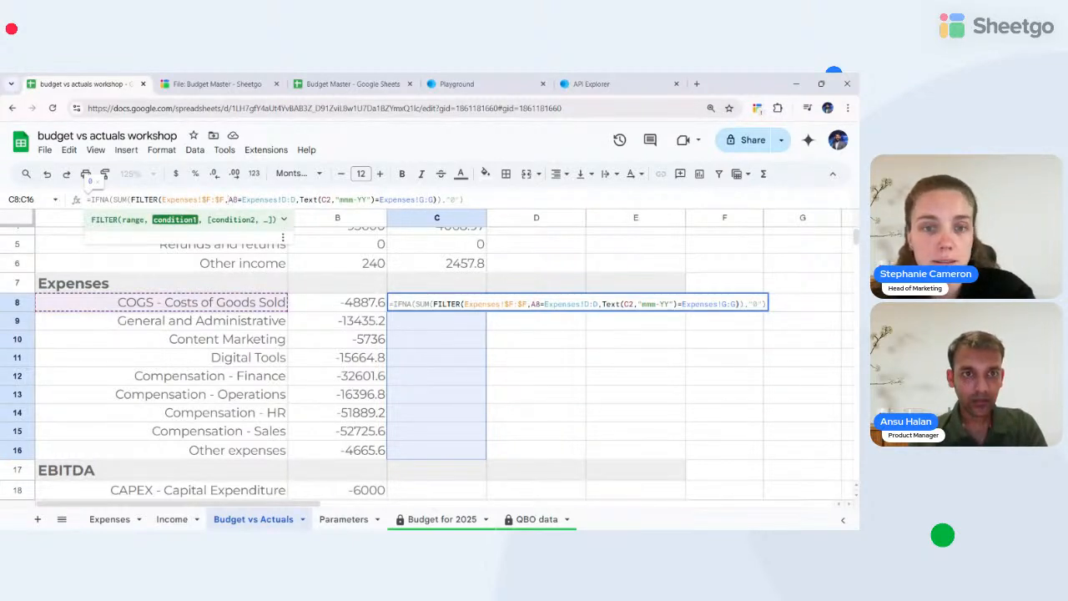
pyautogui.press('F4')
pyautogui.press('F4')
pyautogui.press('F4')
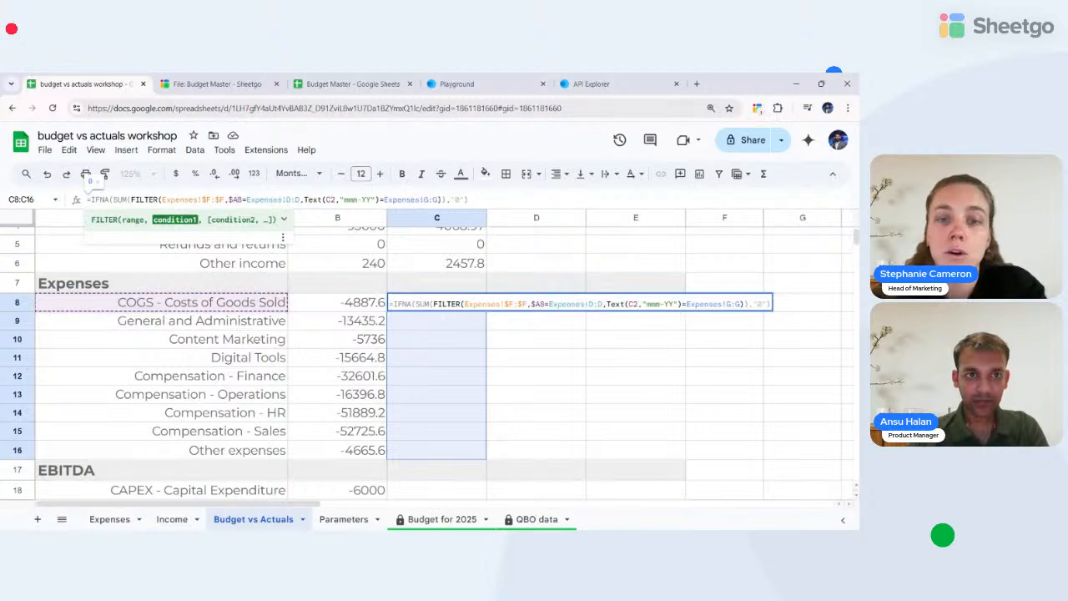
pyautogui.click(264, 200)
pyautogui.press('F4')
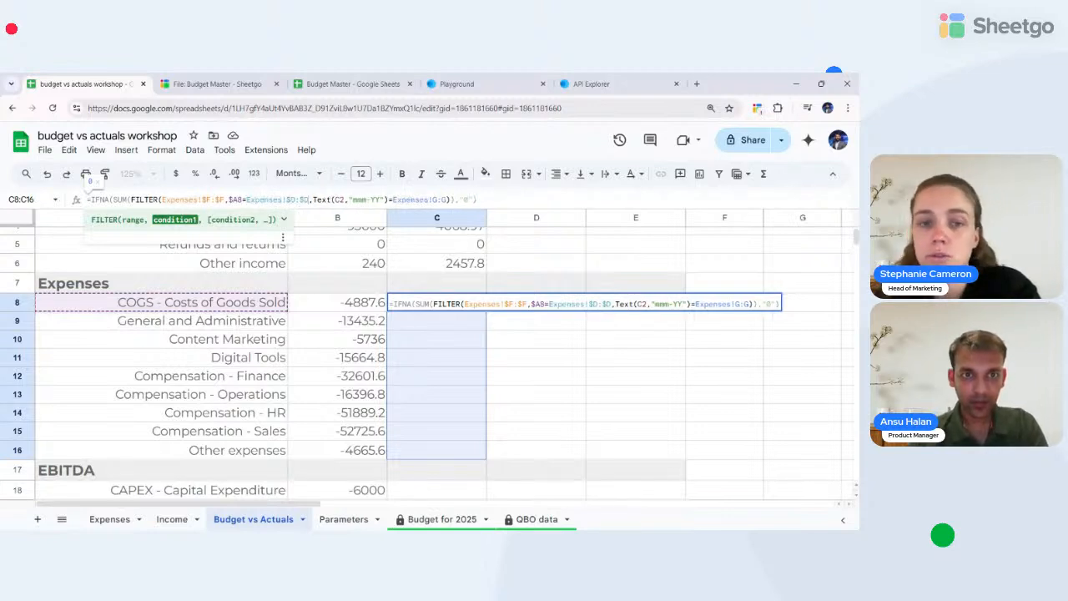
pyautogui.click(315, 201)
pyautogui.click(338, 200)
pyautogui.press('F4')
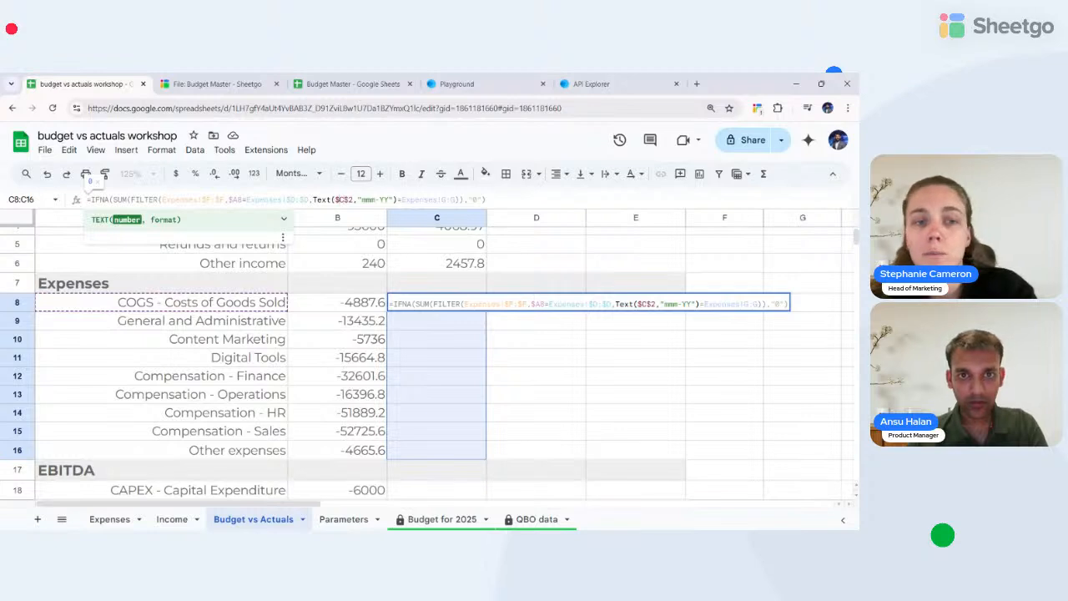
pyautogui.press('F4')
pyautogui.click(430, 200)
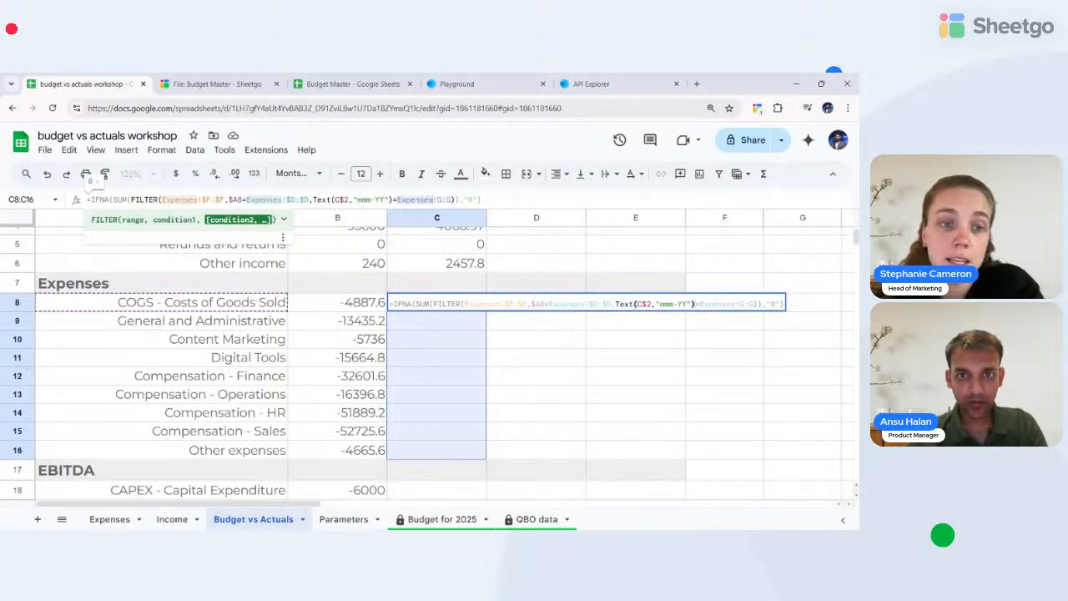
pyautogui.press('F4')
pyautogui.press('Return')
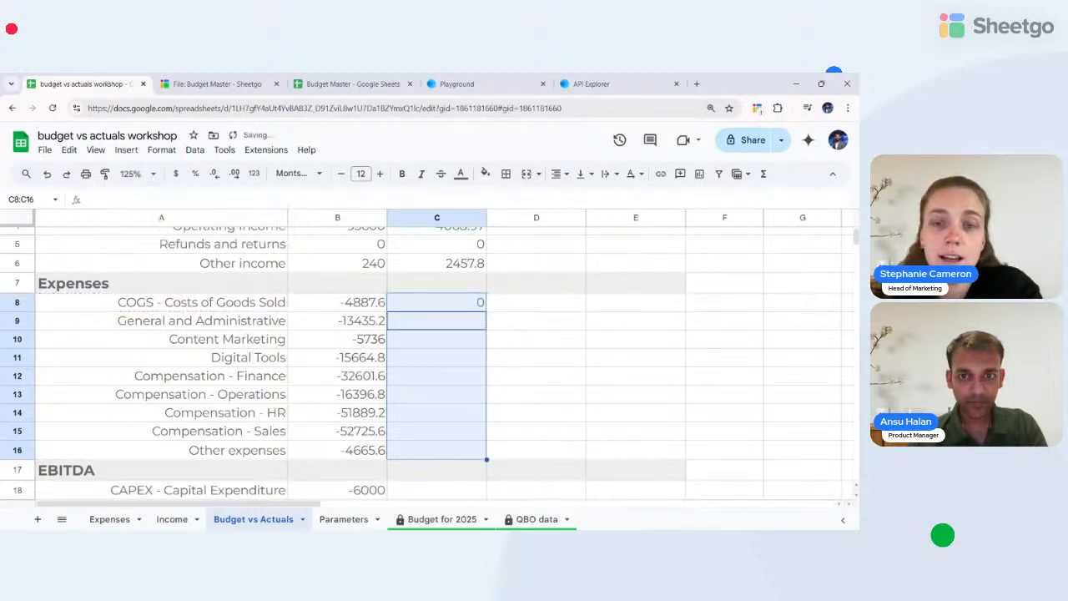
# - Copy the anchored C8 formula down to C16, giving -1000 and -945 for two expense lines
pyautogui.click(437, 302)
pyautogui.hotkey('ctrl', 'c')
pyautogui.hotkey('shift', 'Down')
pyautogui.hotkey('shift', 'Down')
pyautogui.hotkey('shift', 'Down')
pyautogui.hotkey('shift', 'Down')
pyautogui.hotkey('shift', 'Down')
pyautogui.hotkey('shift', 'Down')
pyautogui.hotkey('shift', 'Down')
pyautogui.hotkey('shift', 'Down')
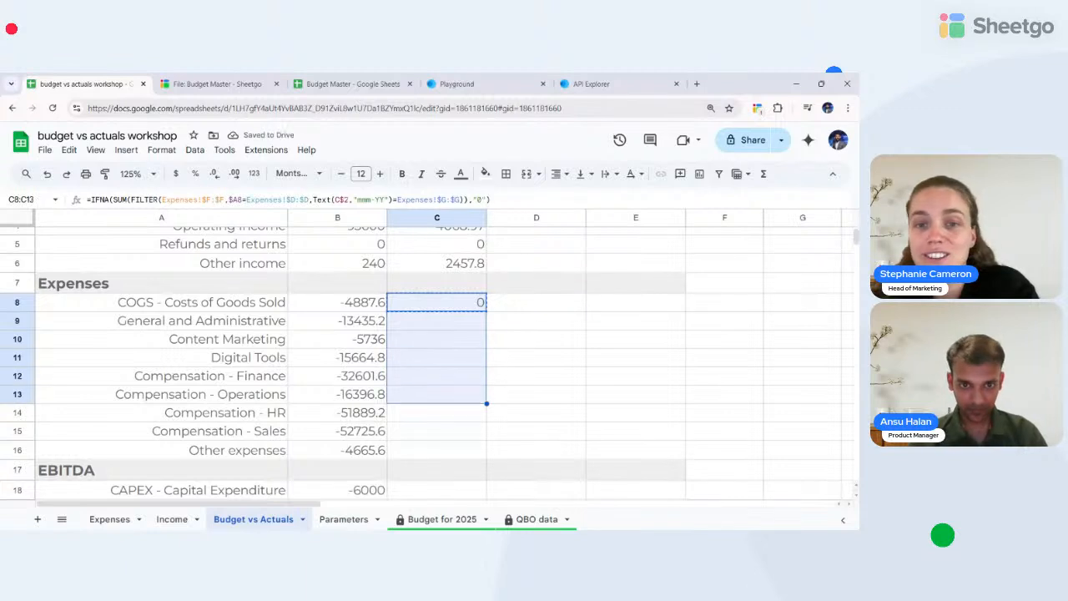
pyautogui.hotkey('ctrl', 'v')
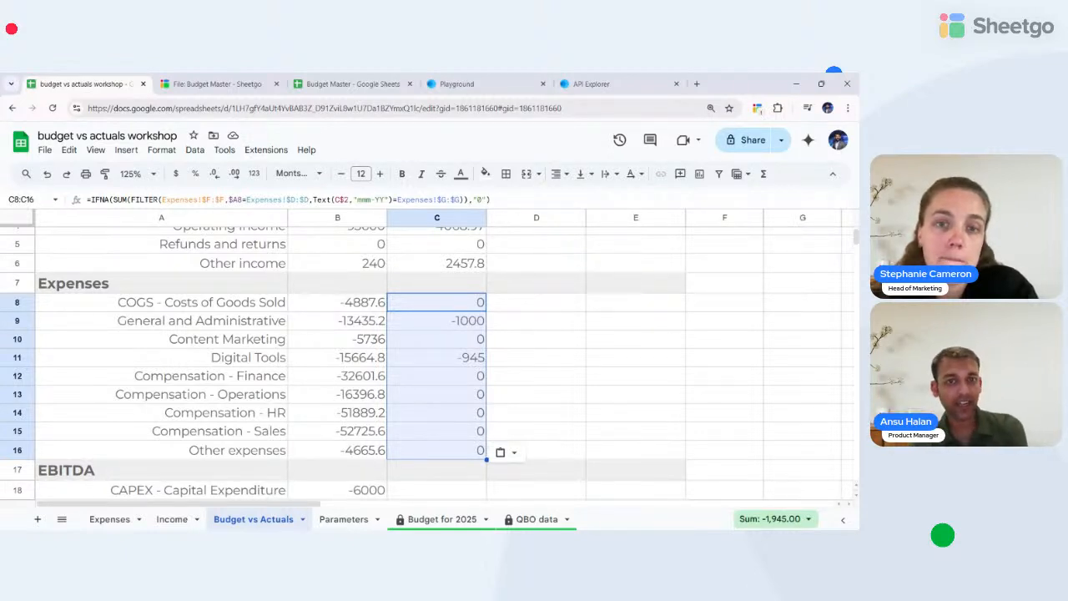
pyautogui.scroll(-3, 432, 403)
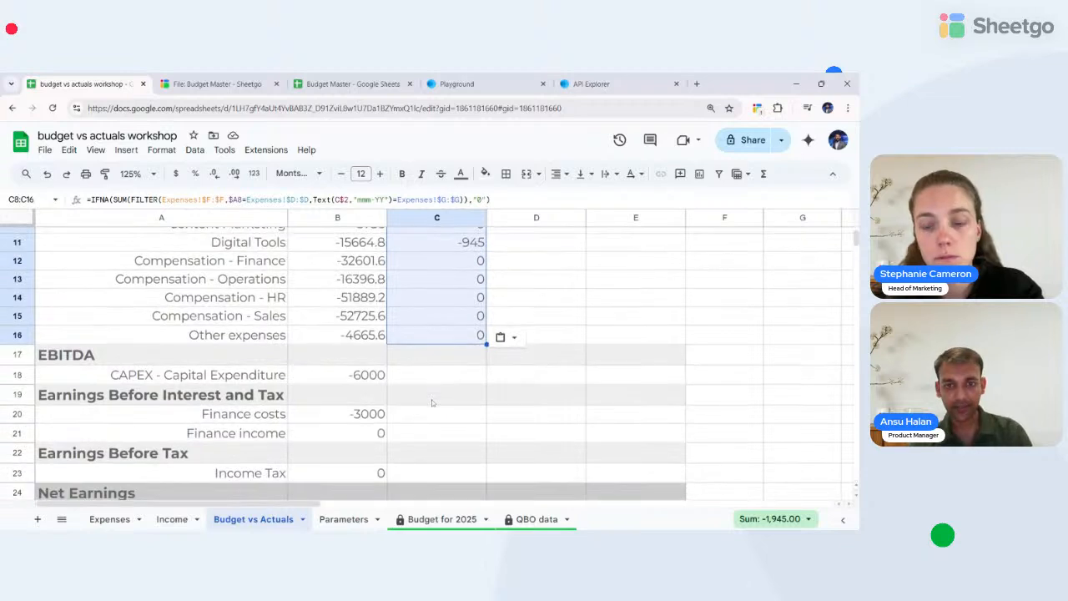
# - Enter 0 as the Jan-25 actuals for CAPEX, finance costs and finance income
pyautogui.scroll(1, 432, 403)
pyautogui.click(442, 404)
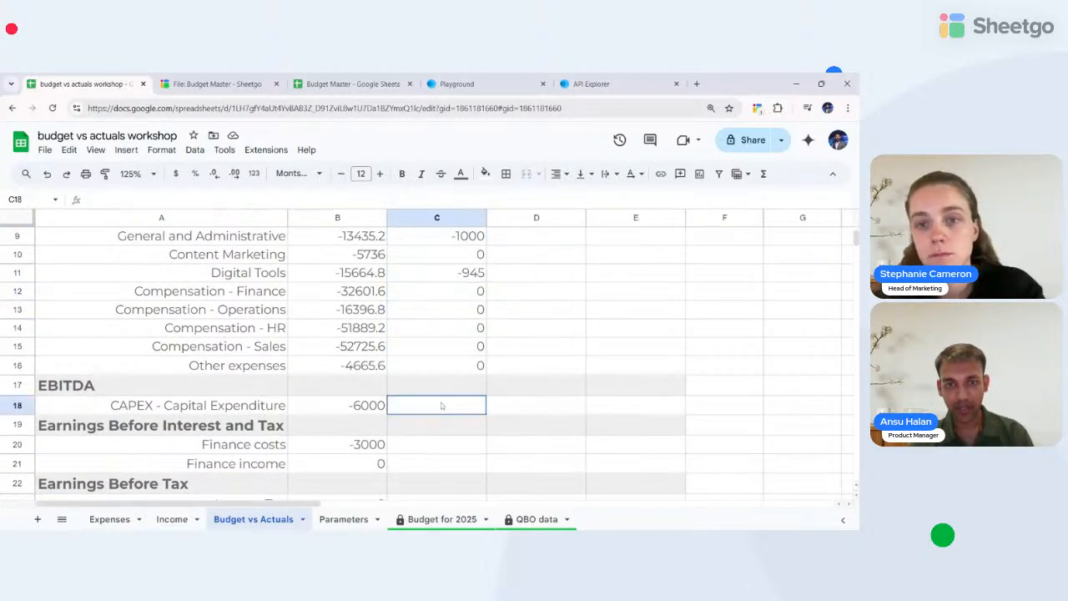
pyautogui.write('0')
pyautogui.press('Return')
pyautogui.press('Down')
pyautogui.press('Down')
pyautogui.press('Up')
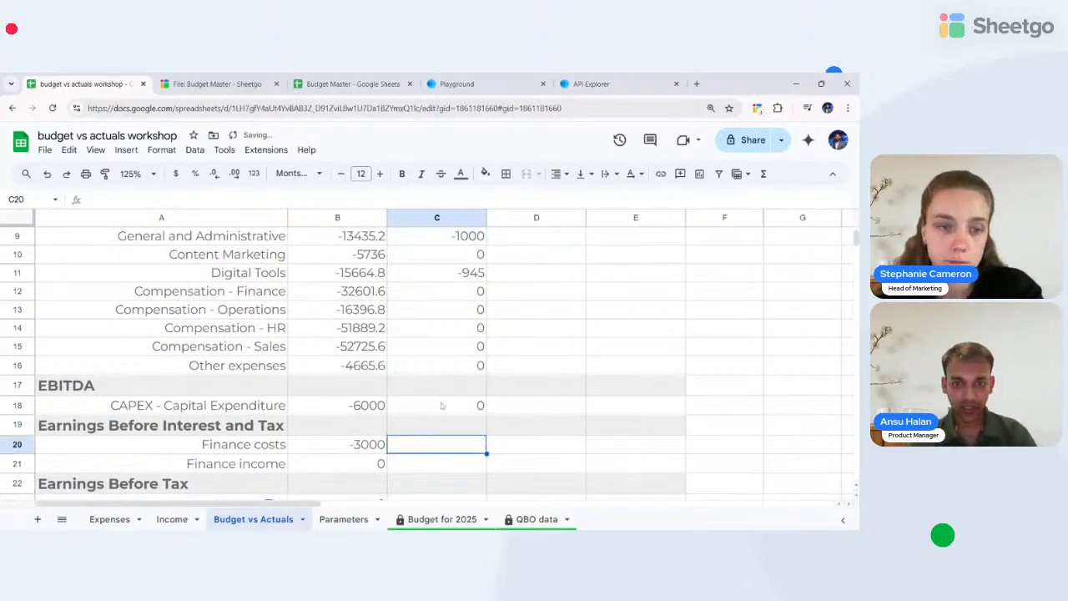
pyautogui.write('0')
pyautogui.press('Return')
pyautogui.press('Down')
pyautogui.press('Down')
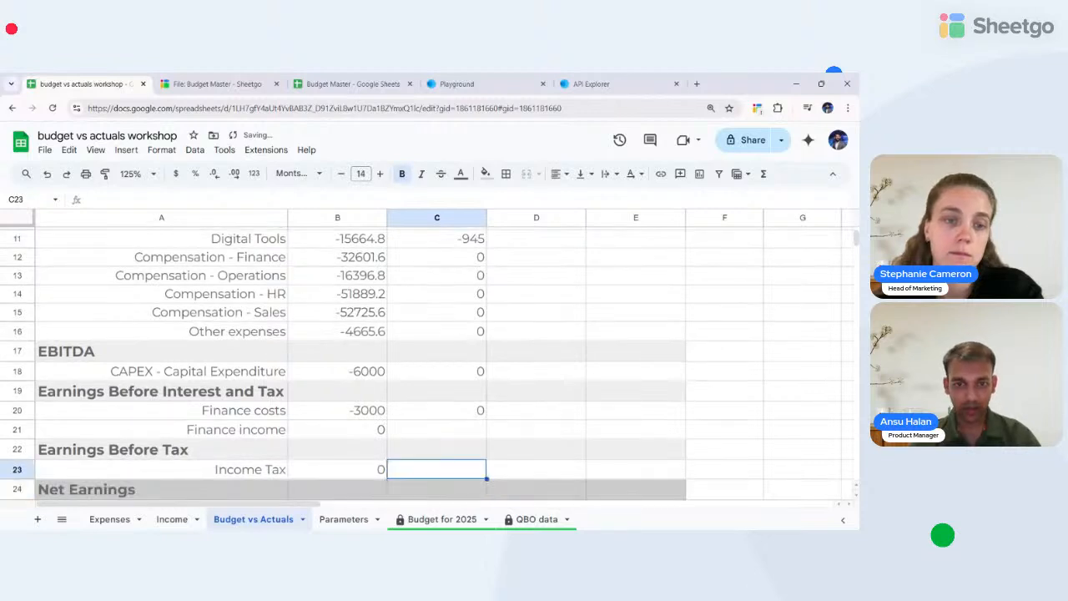
pyautogui.press('Up')
pyautogui.press('Up')
pyautogui.write('0')
pyautogui.press('Return')
# - Paste the actuals formula into the Income Tax Jan-25 cell and return to the Operating Income row
pyautogui.press('Down')
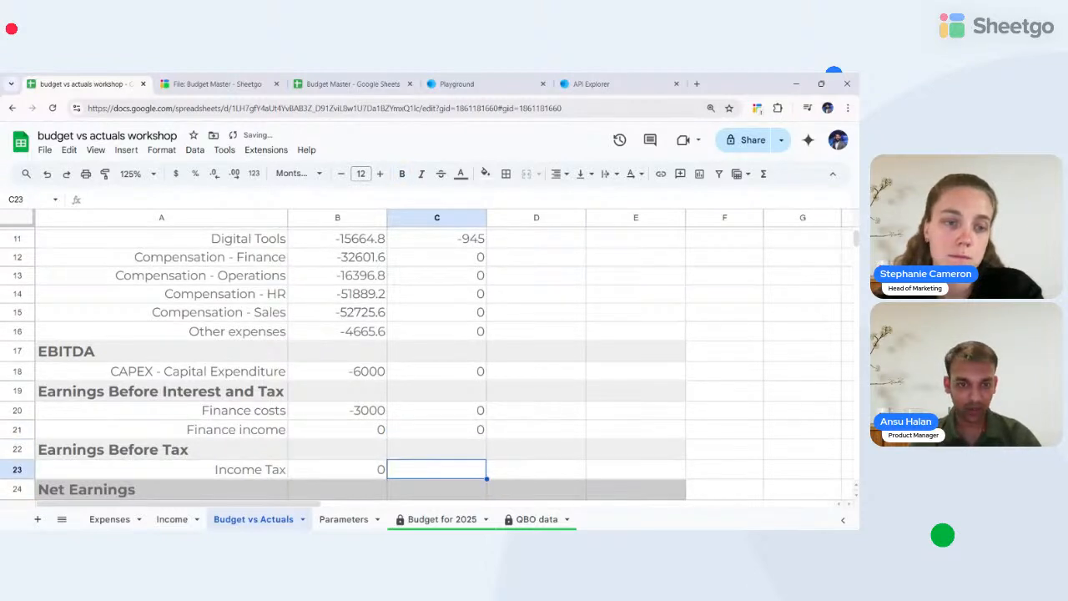
pyautogui.hotkey('ctrl', 'v')
pyautogui.press('Up')
pyautogui.press('Up')
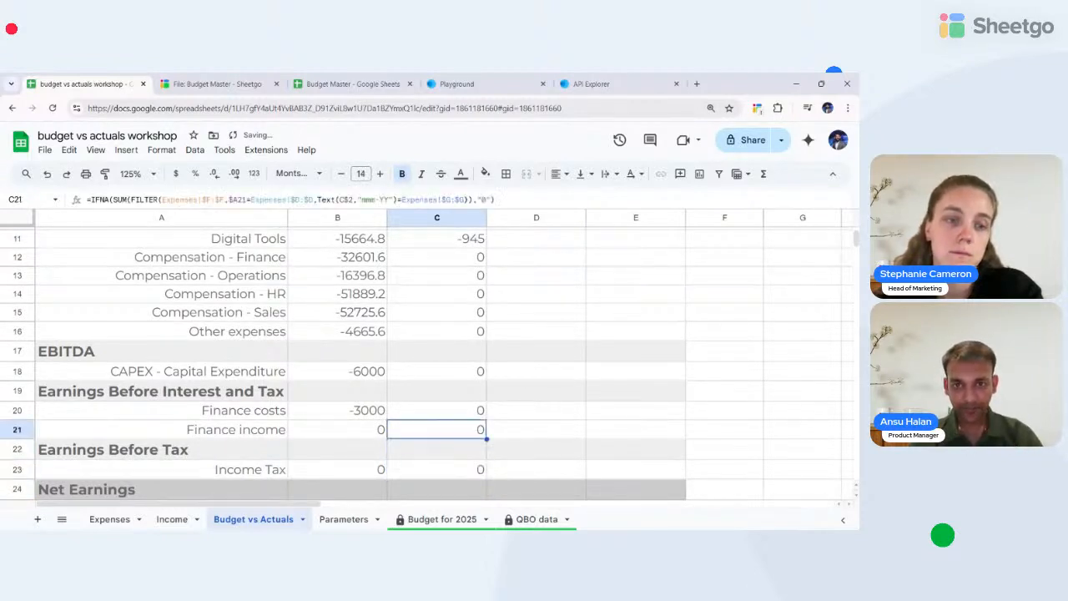
pyautogui.hotkey('ctrl', 'Up')
pyautogui.press('Down')
pyautogui.press('Down')
pyautogui.press('Down')
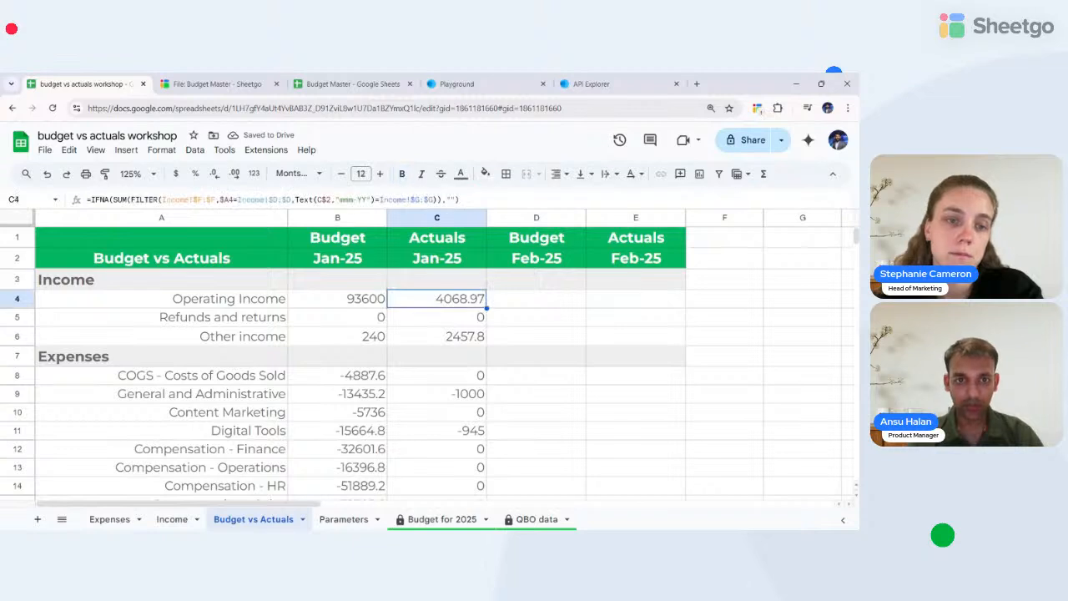
# - Copy the Jan-25 budget formula from B4 into the Feb-25 budget cells for the income rows
pyautogui.press('Left')
pyautogui.hotkey('ctrl', 'c')
pyautogui.press('Right')
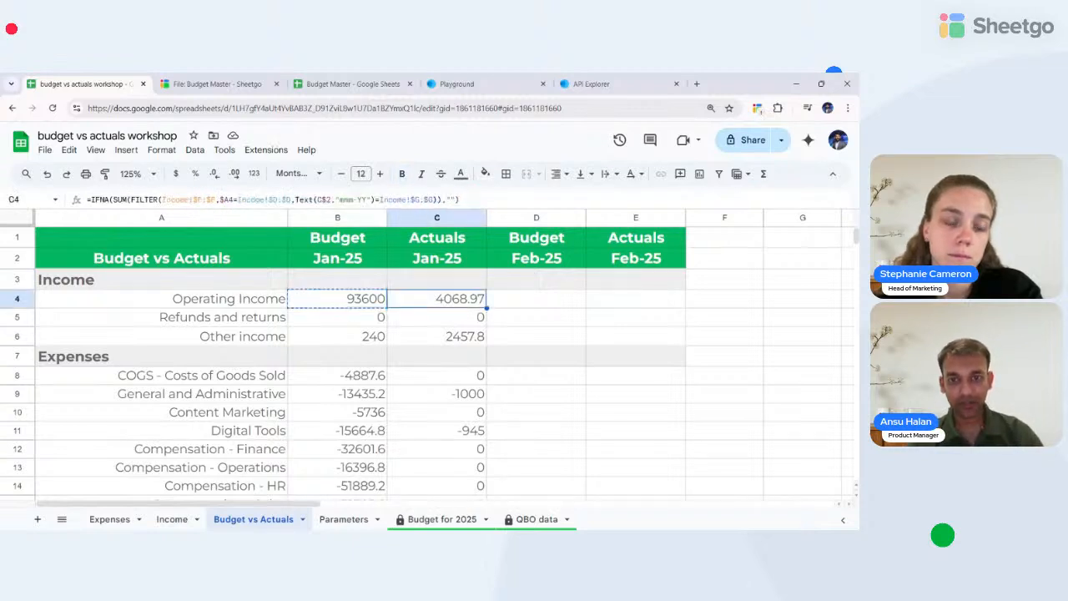
pyautogui.press('Right')
pyautogui.hotkey('shift', 'Down')
pyautogui.hotkey('shift', 'Down')
pyautogui.hotkey('ctrl', 'v')
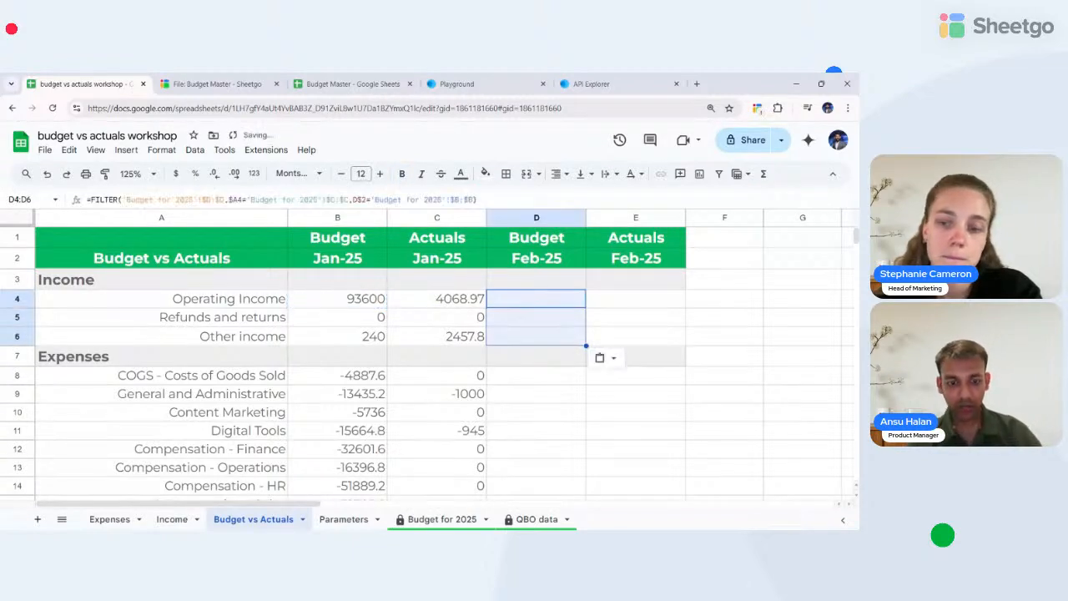
# - Copy the Operating Income actuals formula from C4 into the Feb-25 actuals E4:E6
pyautogui.press('Down')
pyautogui.press('Down')
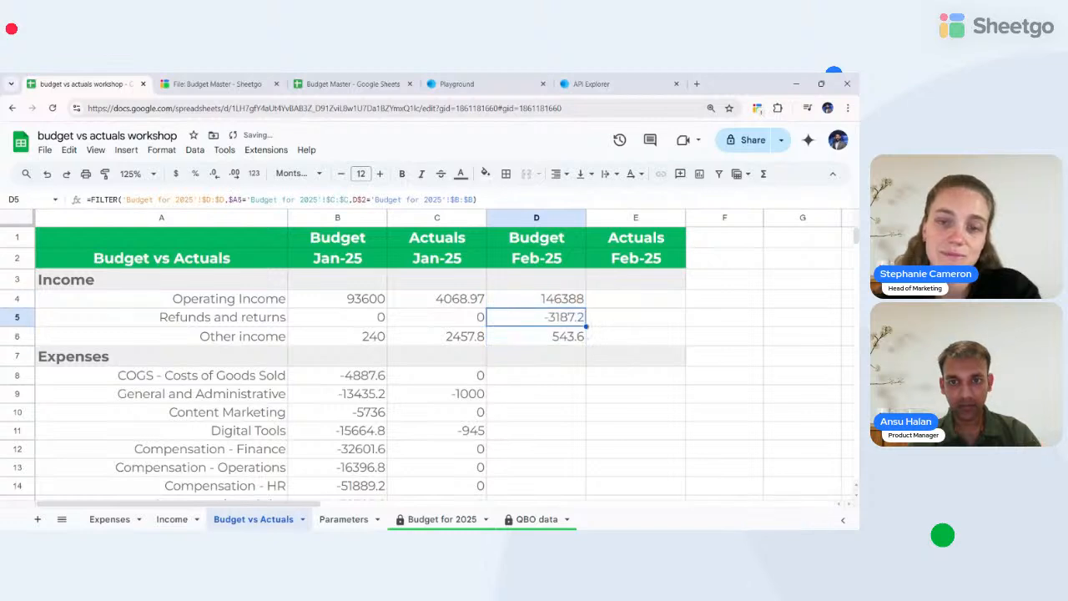
pyautogui.press('Left')
pyautogui.press('Left')
pyautogui.press('Left')
pyautogui.press('Up')
pyautogui.press('Right')
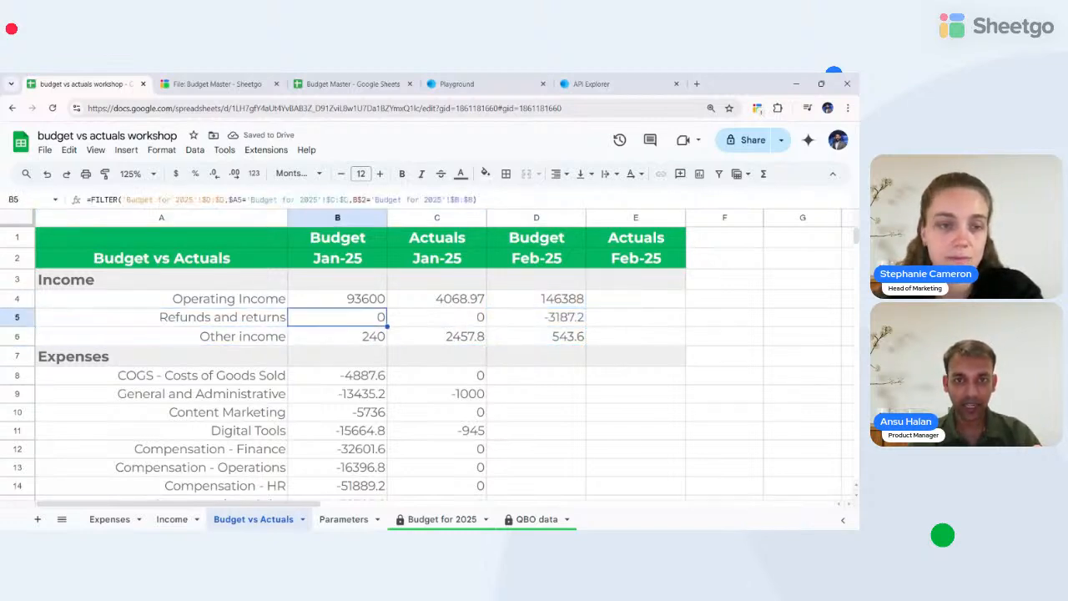
pyautogui.press('Right')
pyautogui.press('Up')
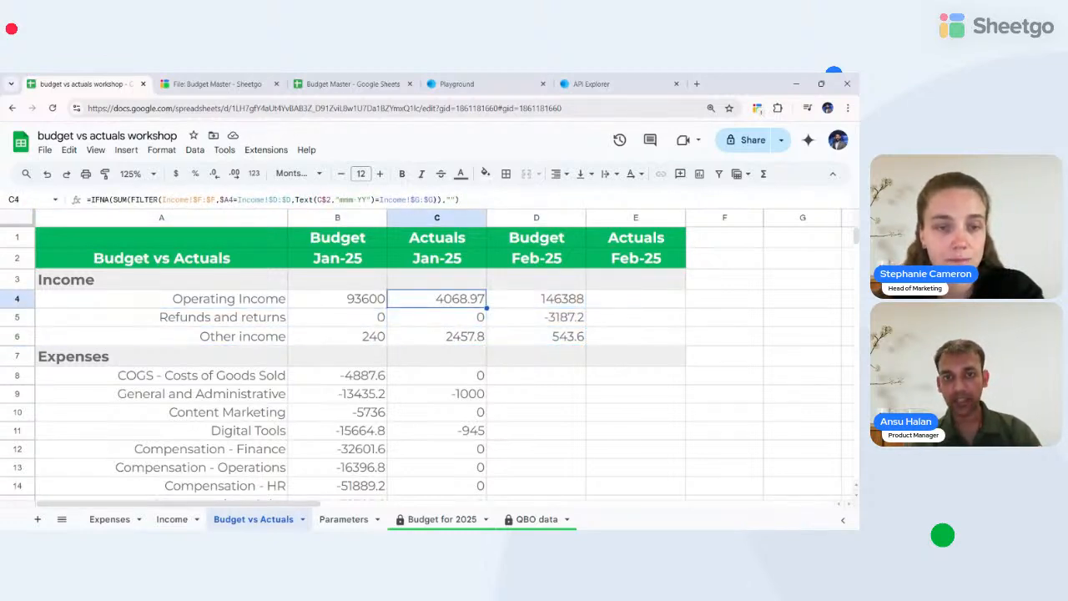
pyautogui.hotkey('ctrl', 'c')
pyautogui.press('Right')
pyautogui.press('Right')
pyautogui.hotkey('shift', 'Down')
pyautogui.hotkey('shift', 'Down')
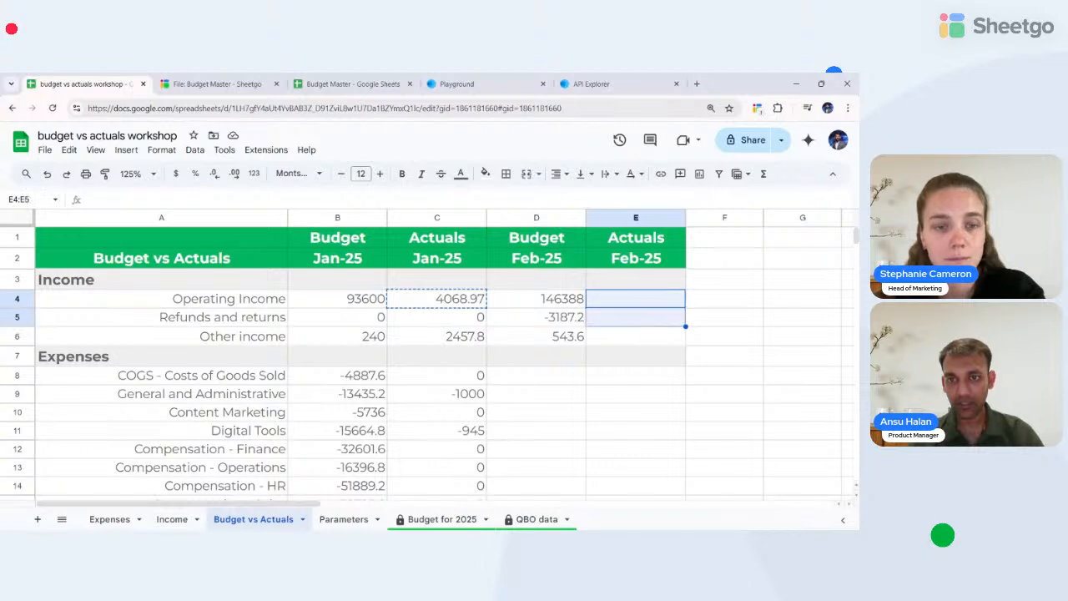
pyautogui.hotkey('ctrl', 'v')
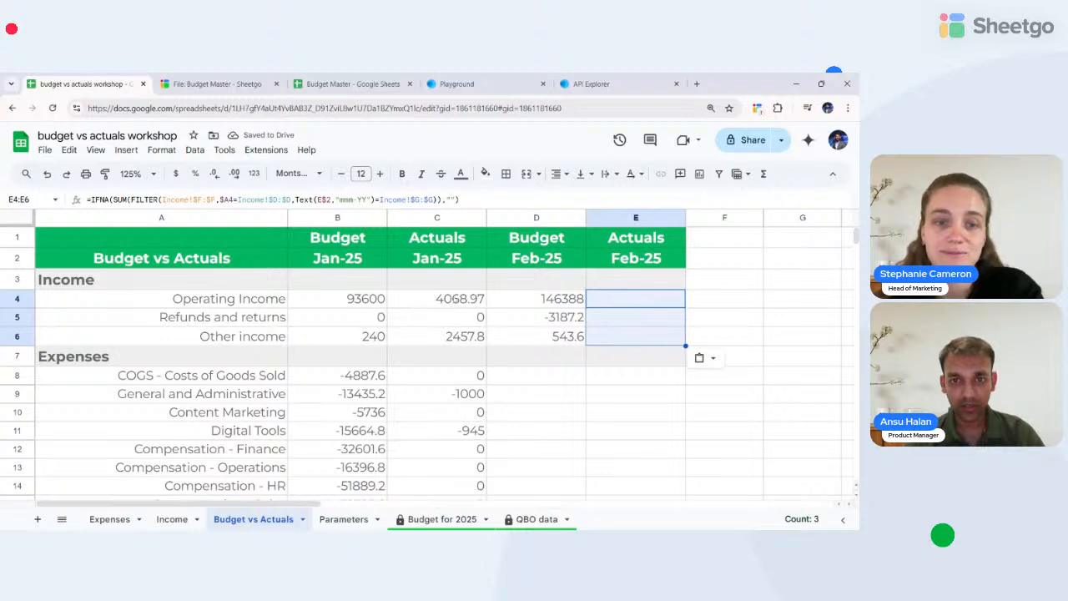
# - Replace E4:E6 with the zero-default Refunds and returns formula from C5 so empty results show 0
pyautogui.click(456, 300)
pyautogui.click(456, 316)
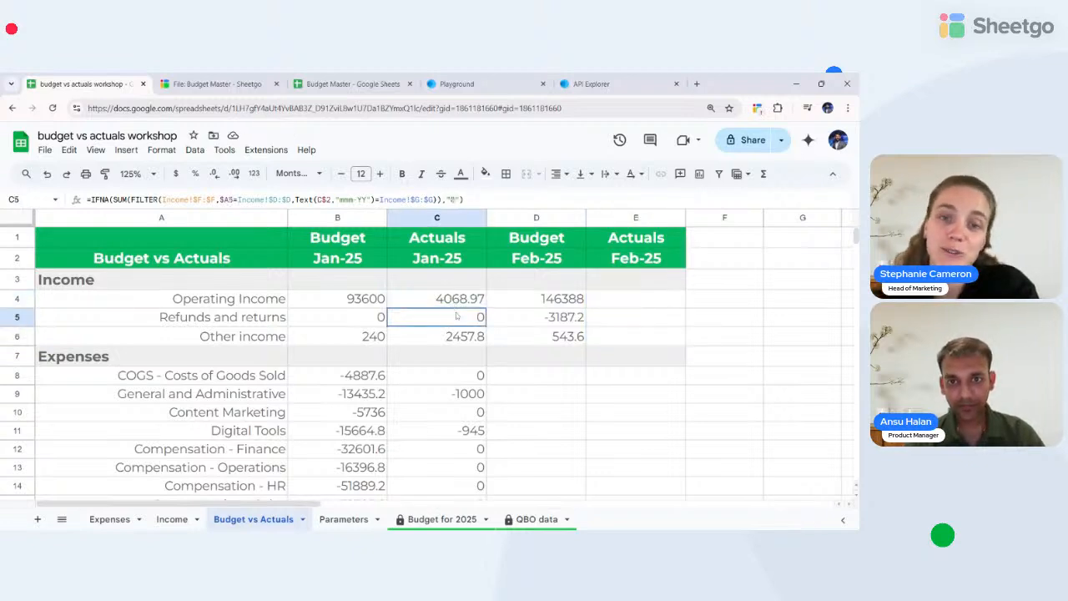
pyautogui.hotkey('ctrl', 'c')
pyautogui.press('Right')
pyautogui.press('Up')
pyautogui.press('Right')
pyautogui.hotkey('shift', 'Down')
pyautogui.hotkey('shift', 'Down')
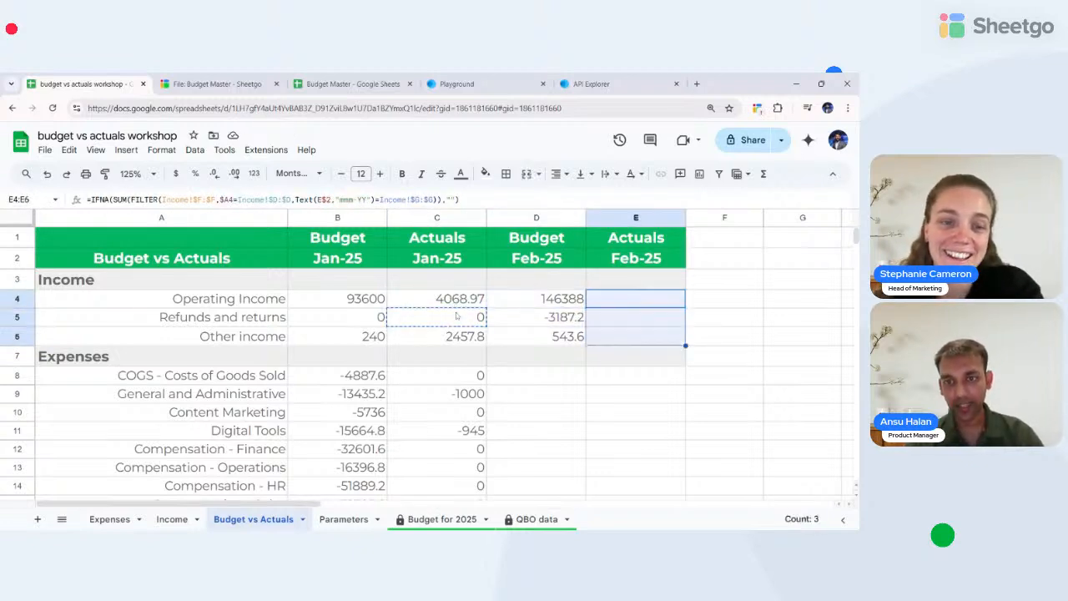
pyautogui.hotkey('ctrl', 'v')
pyautogui.press('Up')
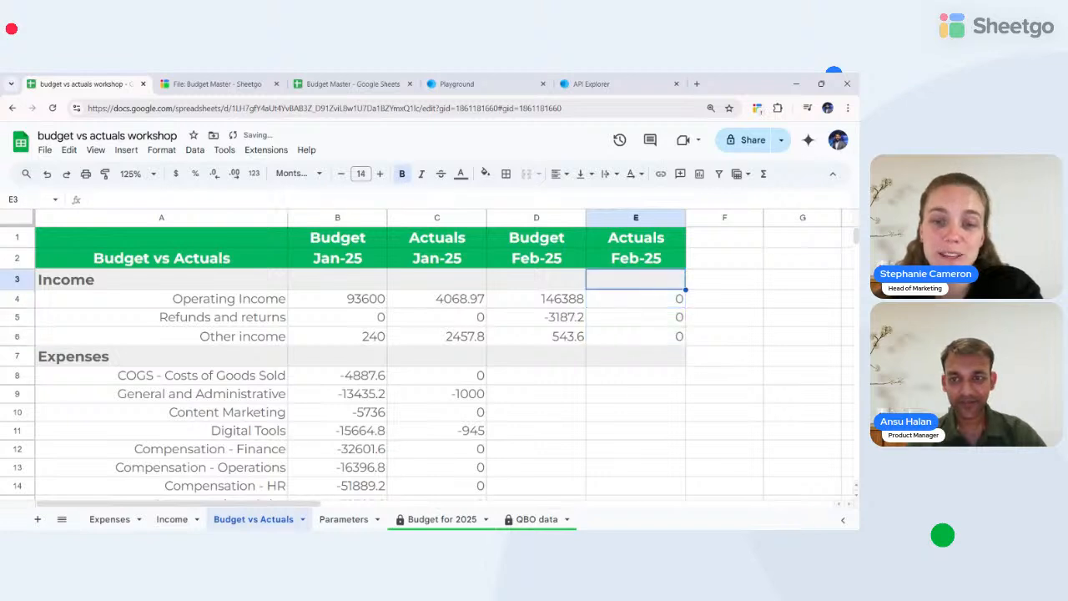
pyautogui.press('Down')
pyautogui.press('Down')
pyautogui.press('Down')
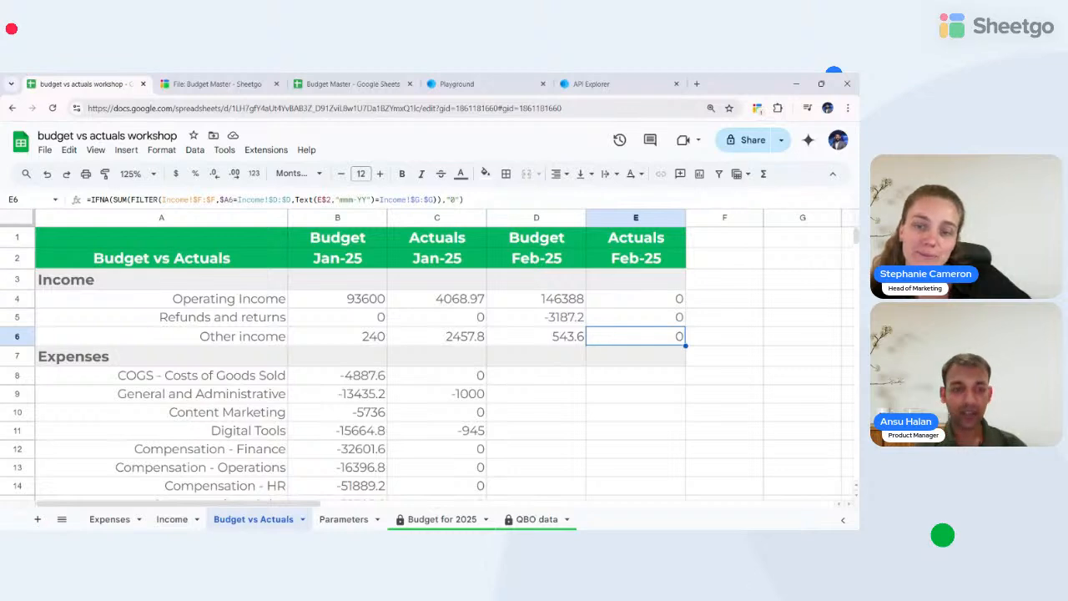
pyautogui.click(462, 397)
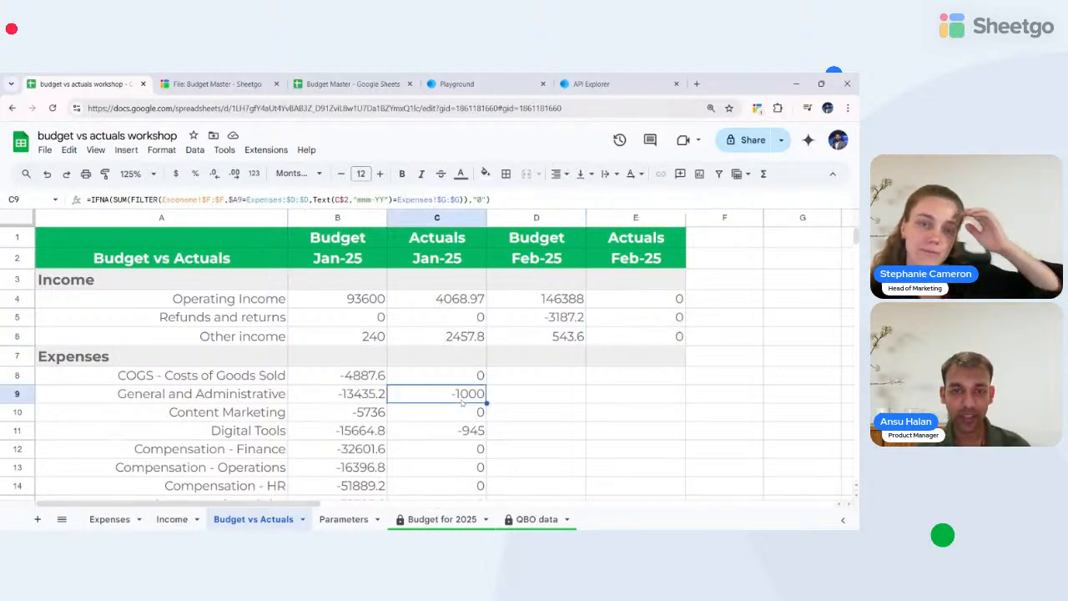
pyautogui.click(459, 442)
pyautogui.click(436, 395)
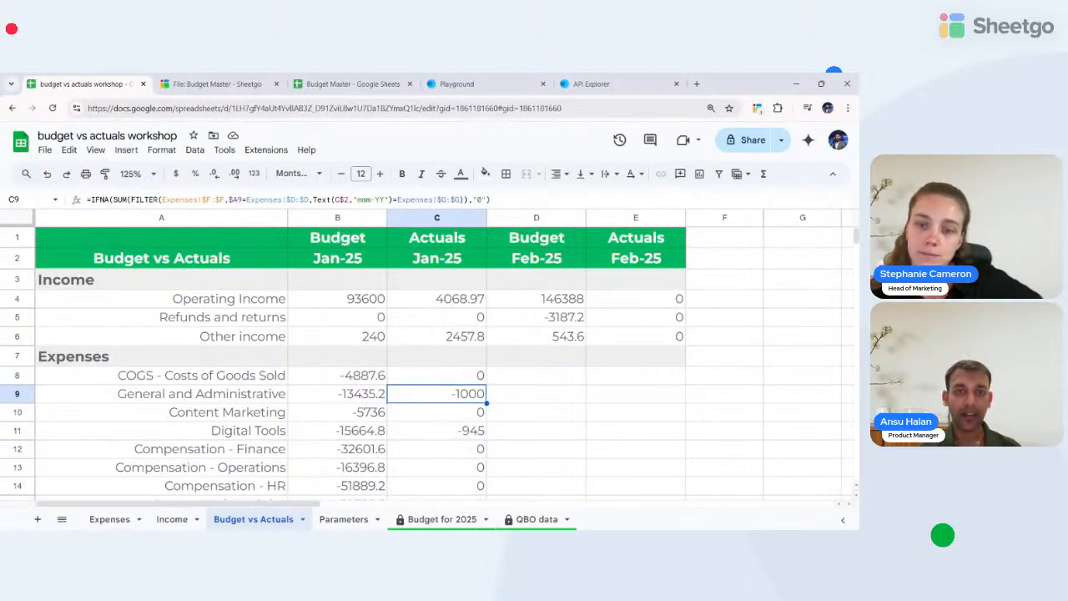
pyautogui.click(438, 300)
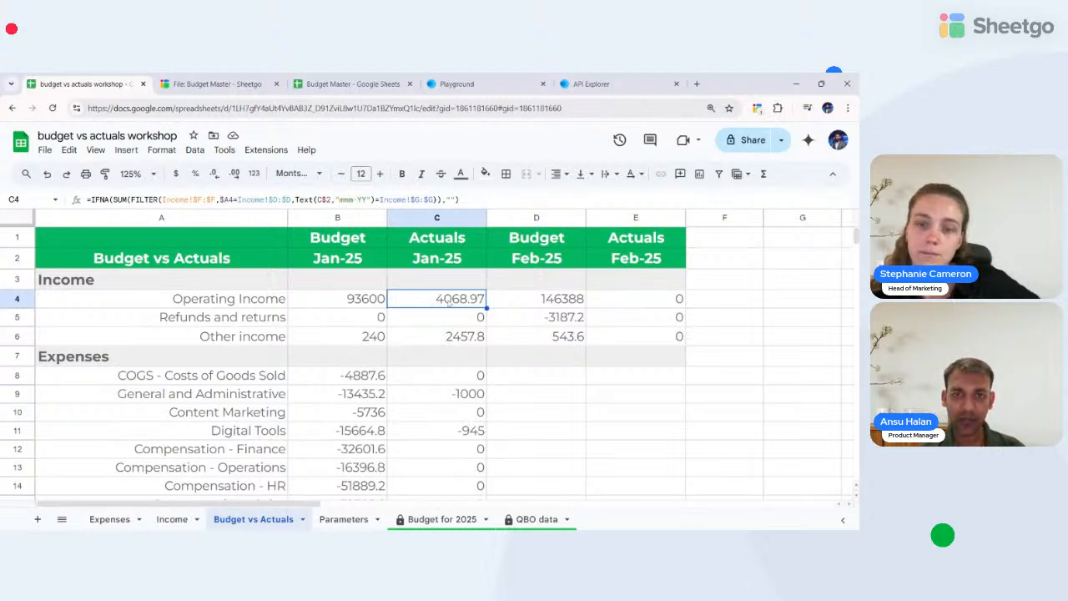
pyautogui.click(474, 341)
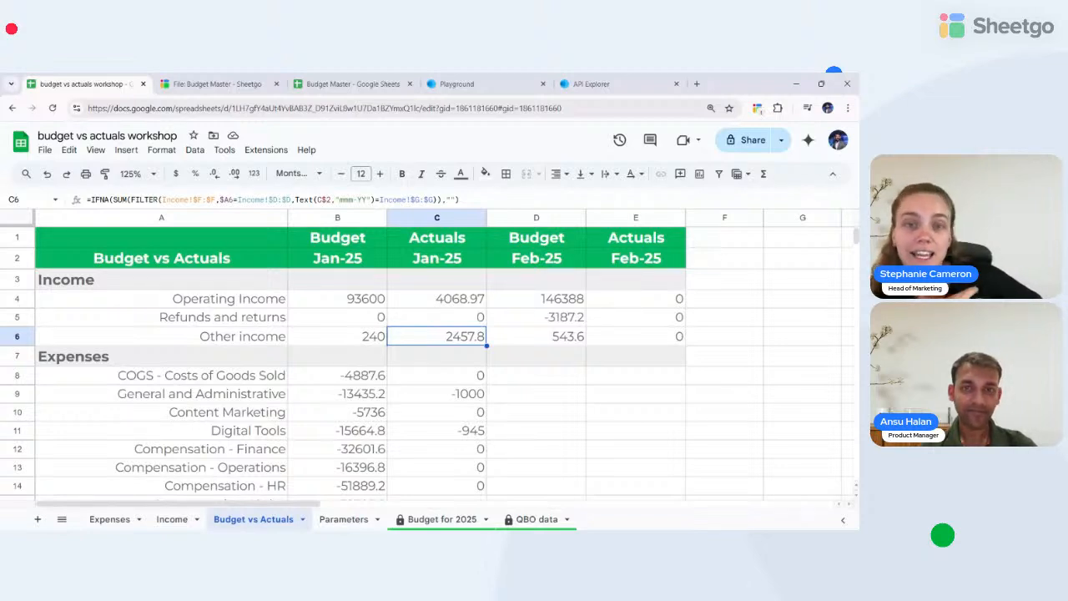
pyautogui.scroll(-1, 344, 399)
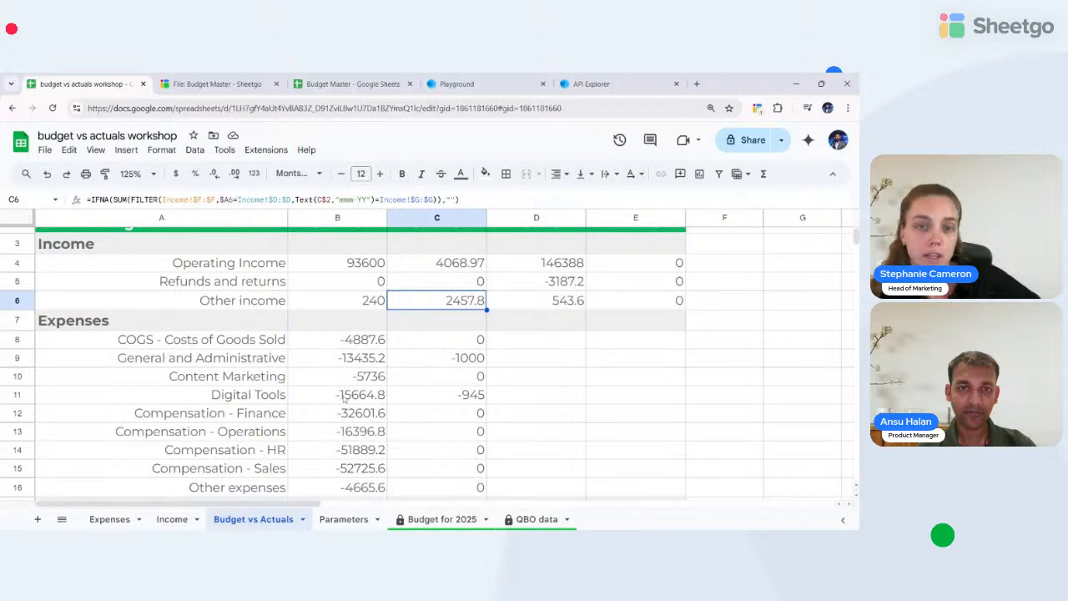
pyautogui.scroll(1, 300, 343)
pyautogui.scroll(1, 299, 343)
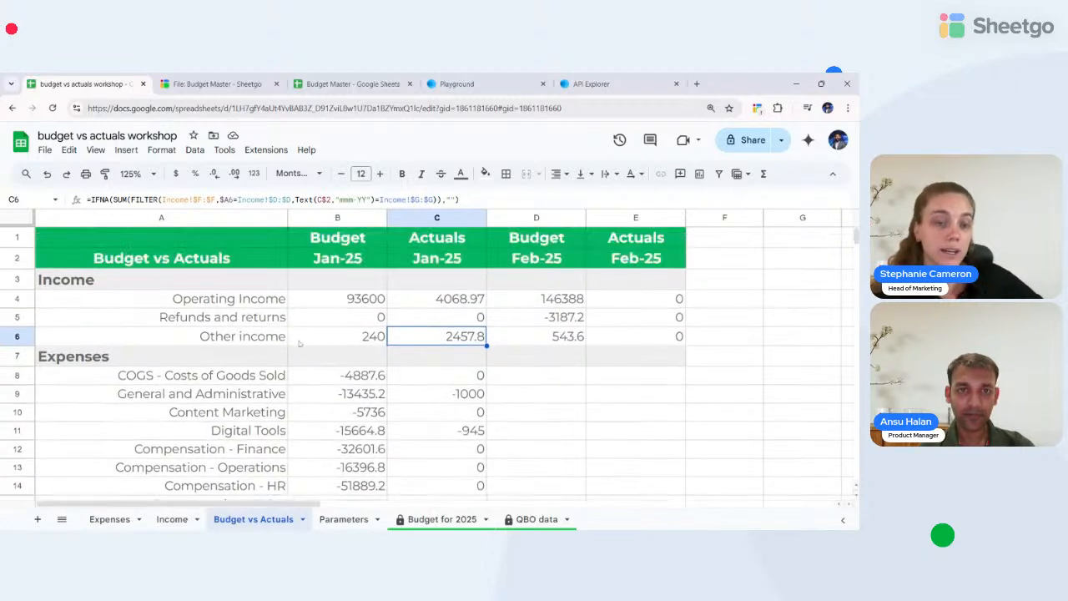
# - Set the sheet zoom to 100% and select the empty Feb-25 budget cell for Compensation - Finance
pyautogui.click(134, 174)
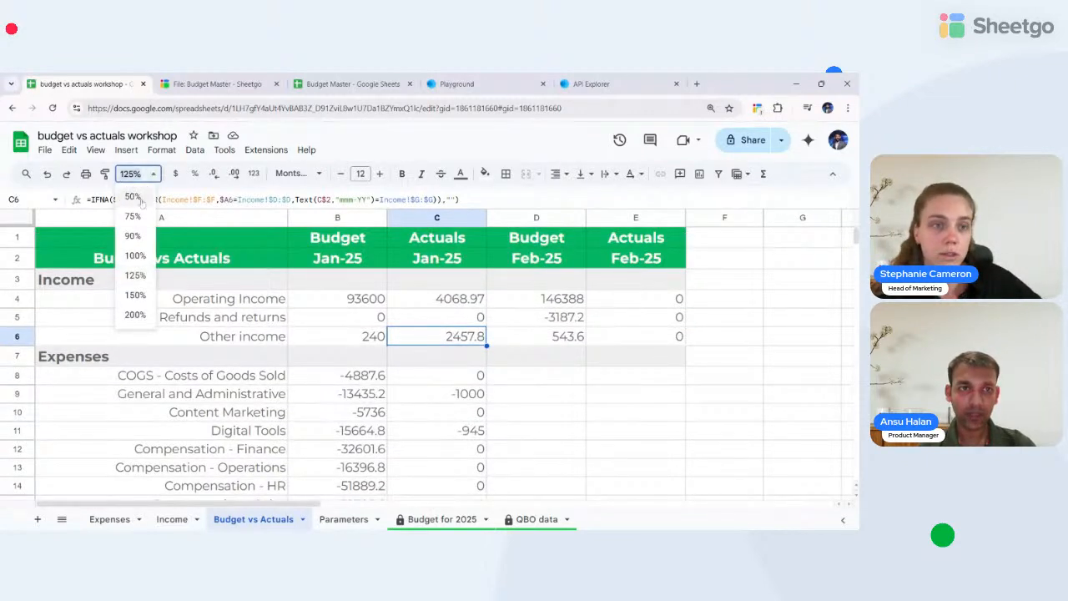
pyautogui.click(134, 255)
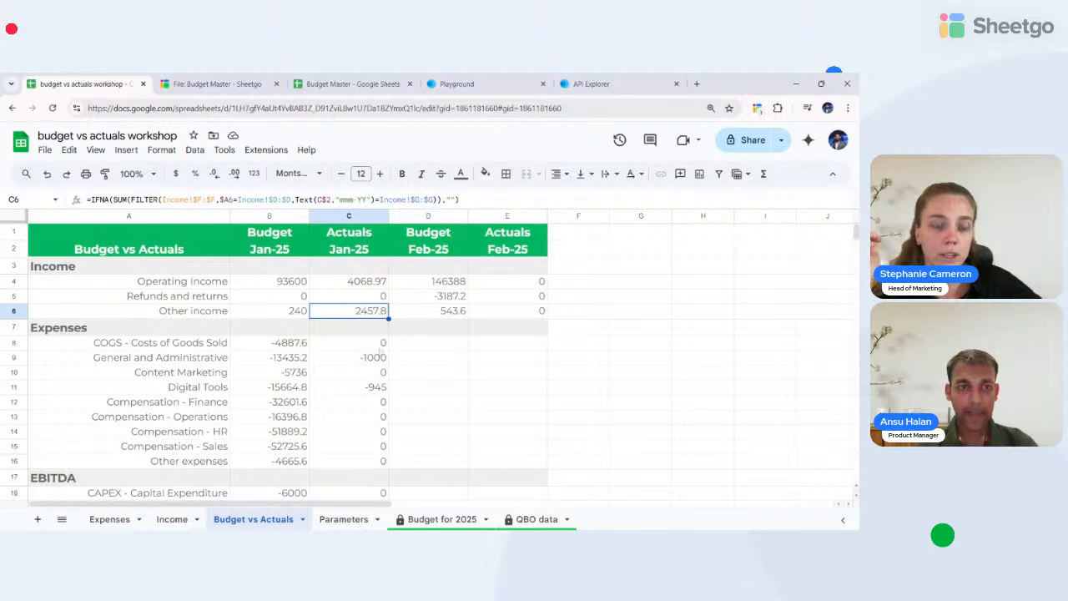
pyautogui.click(467, 407)
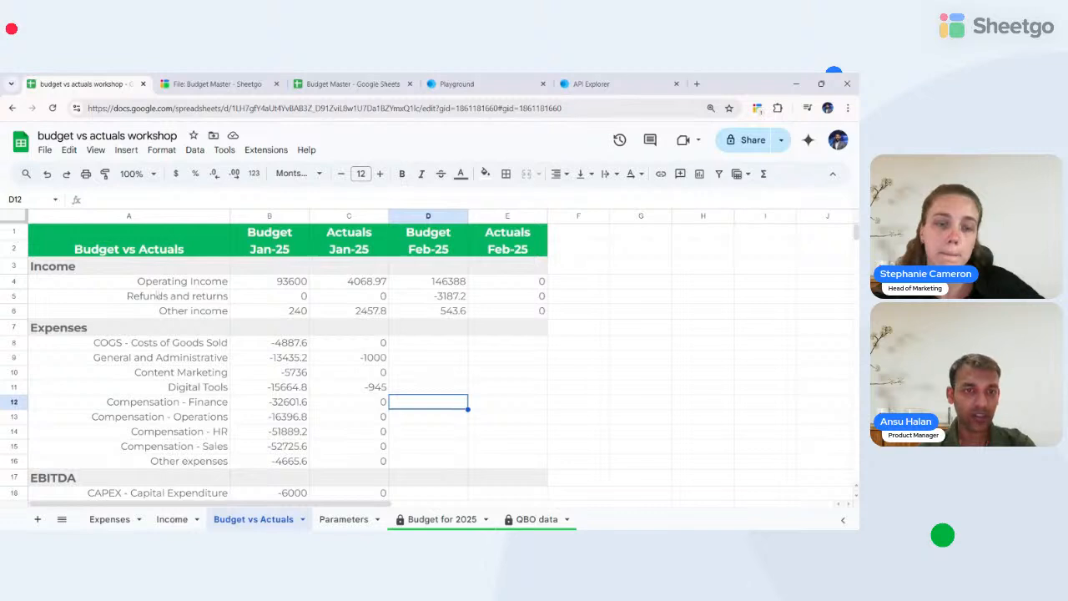
pyautogui.scroll(-2, 252, 437)
pyautogui.scroll(2, 252, 437)
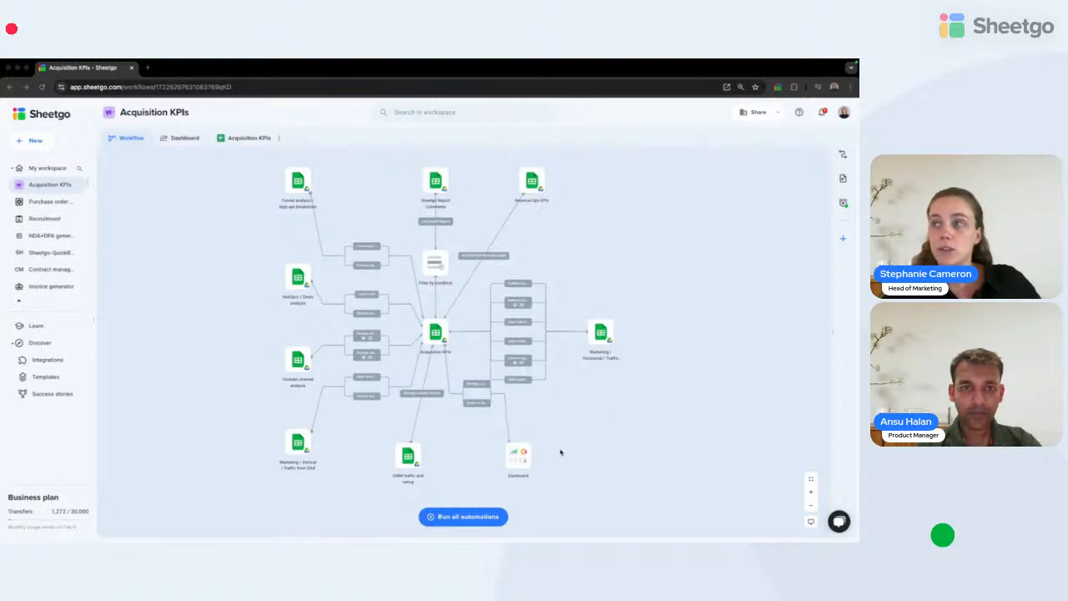
# - Pan and zoom the Acquisition KPIs workflow canvas to centre the Dashboard node and fit the whole diagram
pyautogui.scroll(10, 465, 346)
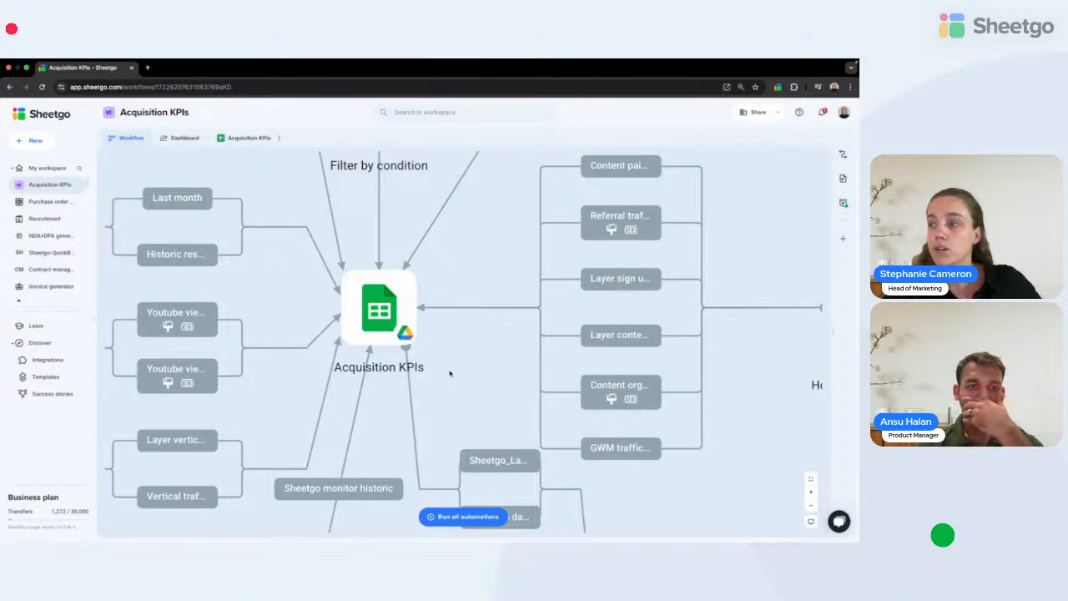
pyautogui.moveTo(489, 360); pyautogui.dragTo(433, 156)
pyautogui.moveTo(633, 413); pyautogui.dragTo(539, 344)
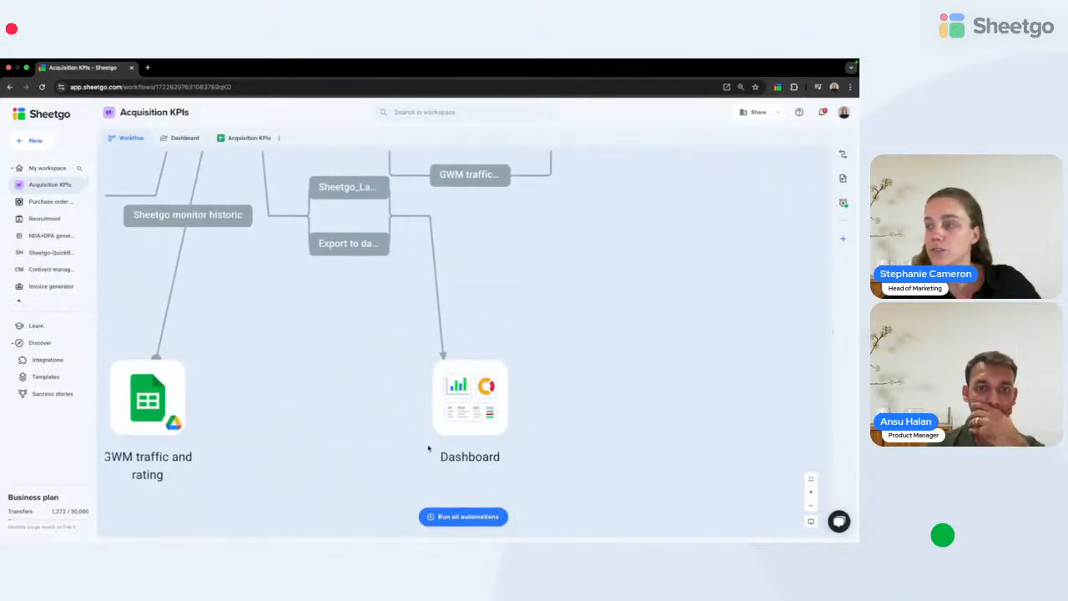
pyautogui.scroll(-4, 553, 353)
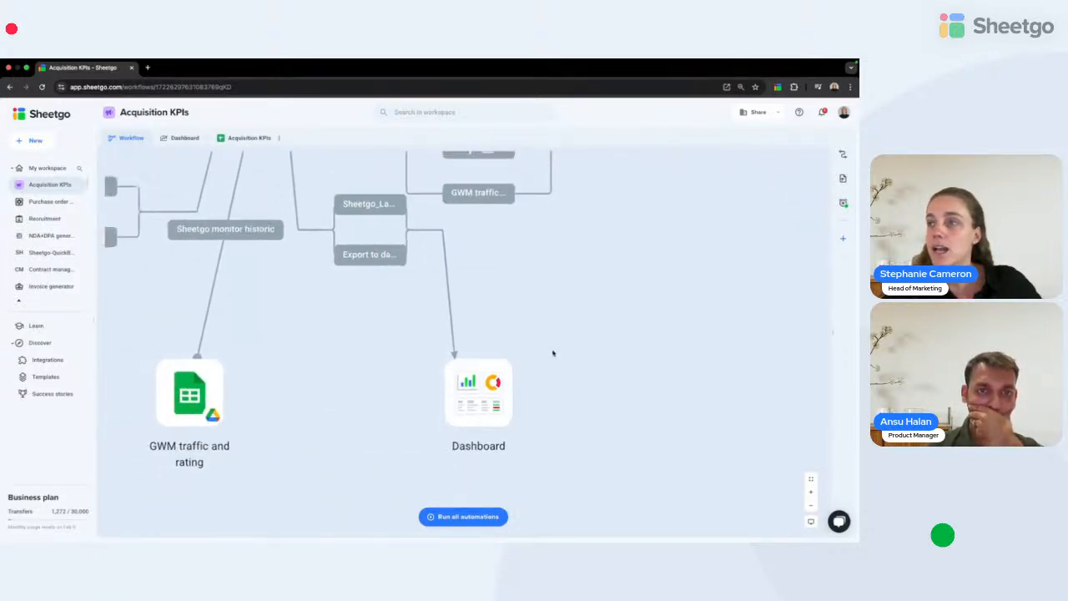
pyautogui.scroll(-5, 432, 339)
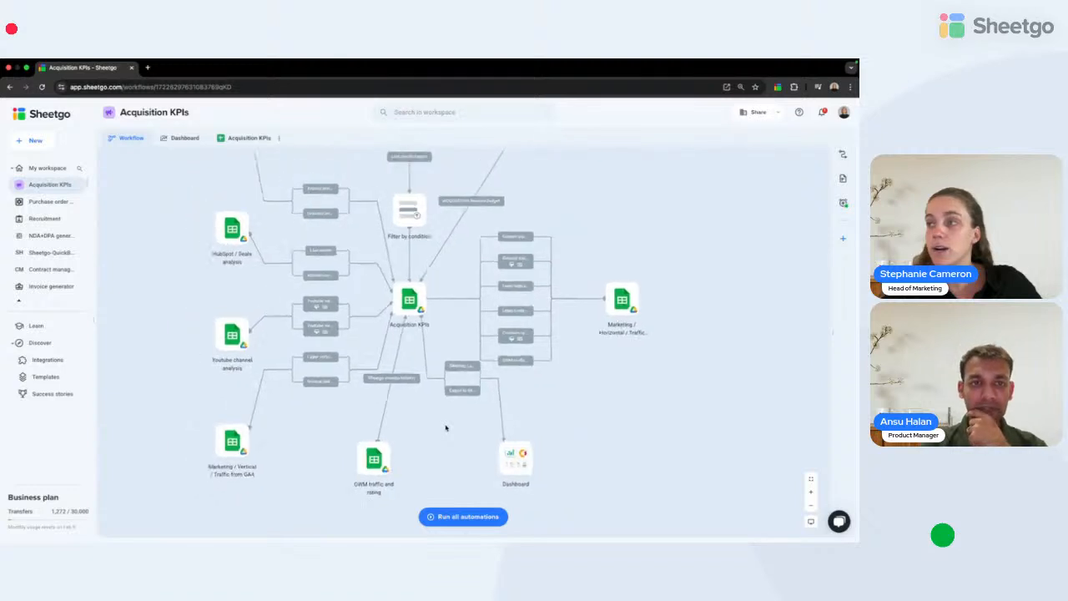
pyautogui.scroll(-2, 445, 428)
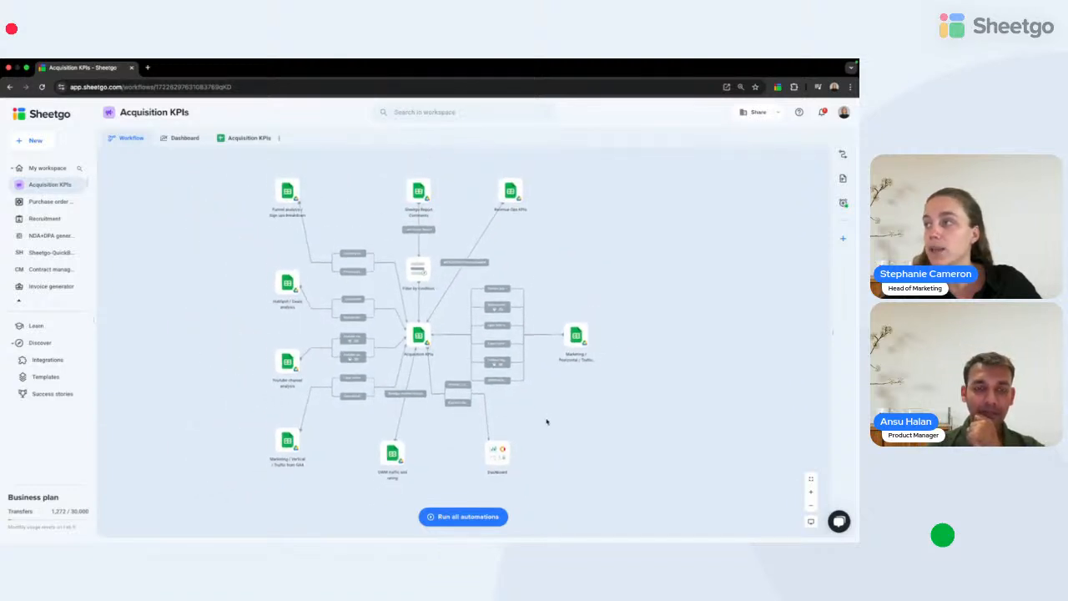
pyautogui.moveTo(545, 422); pyautogui.dragTo(534, 435)
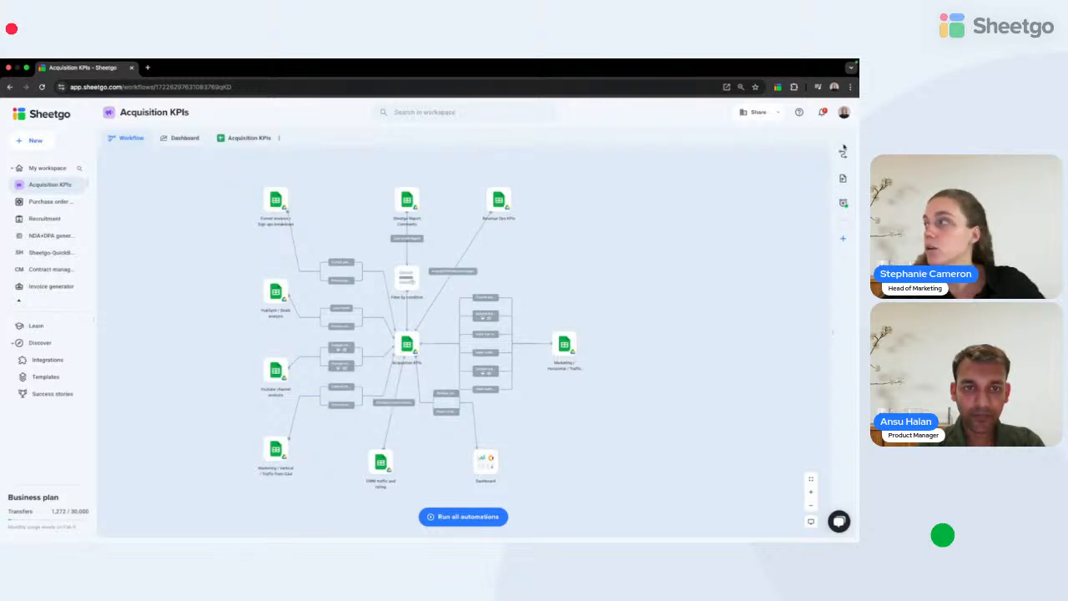
pyautogui.click(842, 156)
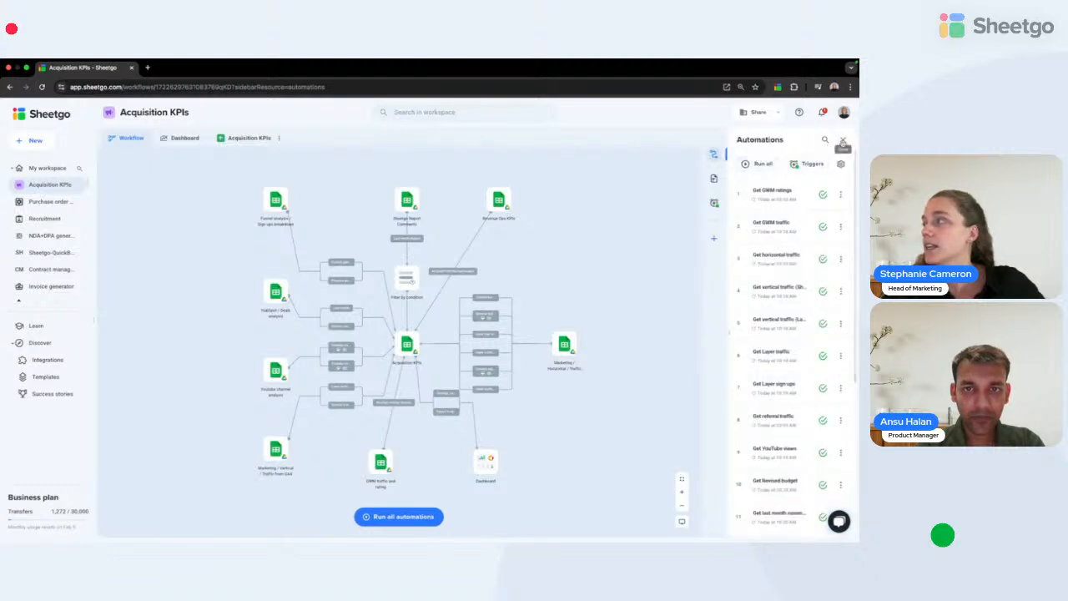
pyautogui.click(842, 140)
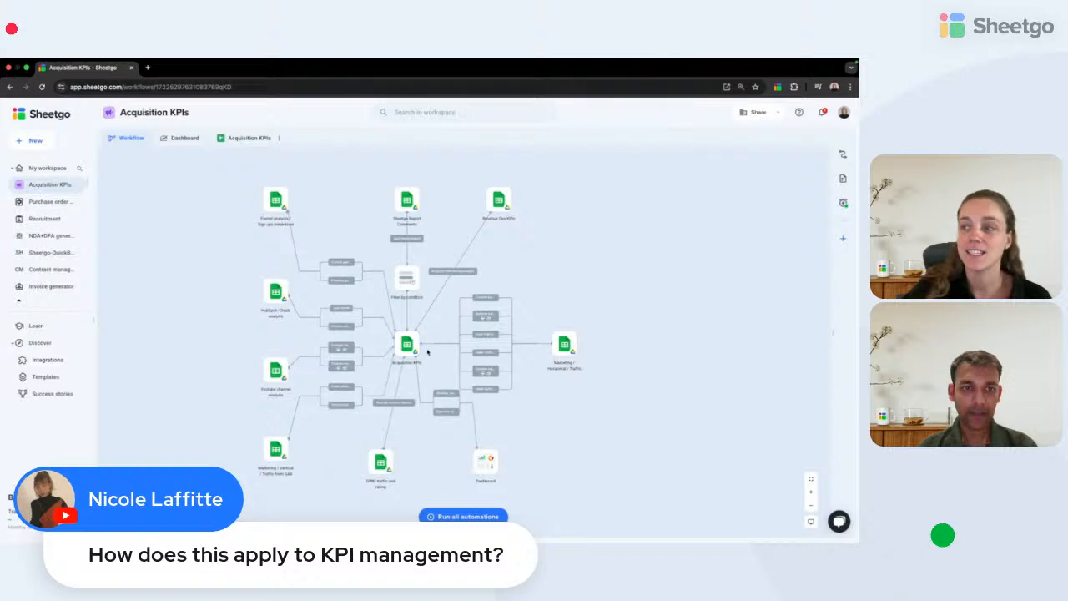
pyautogui.scroll(5, 429, 347)
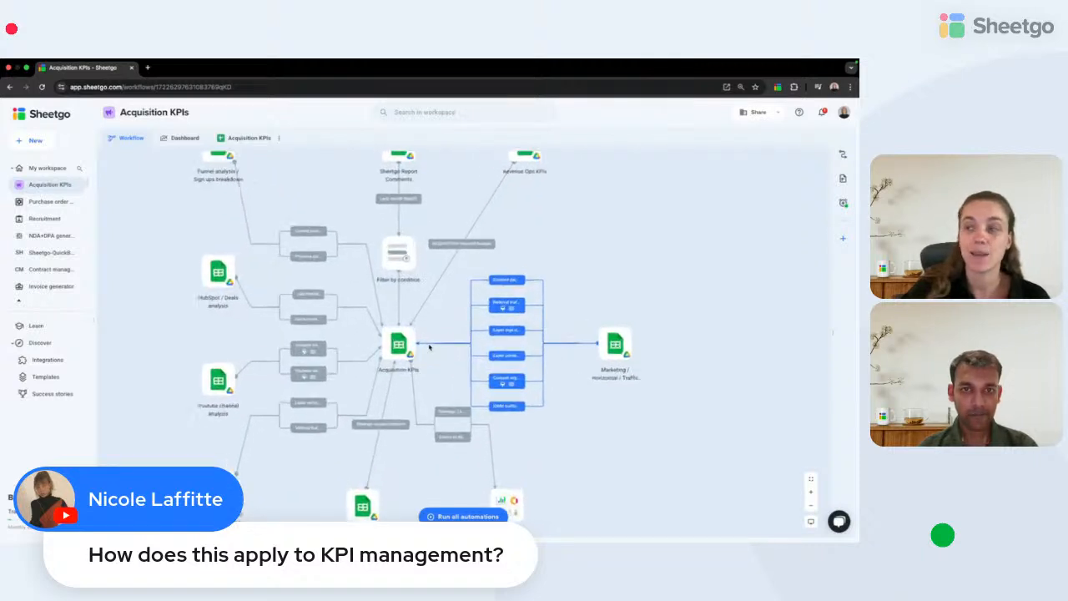
pyautogui.scroll(-5, 419, 378)
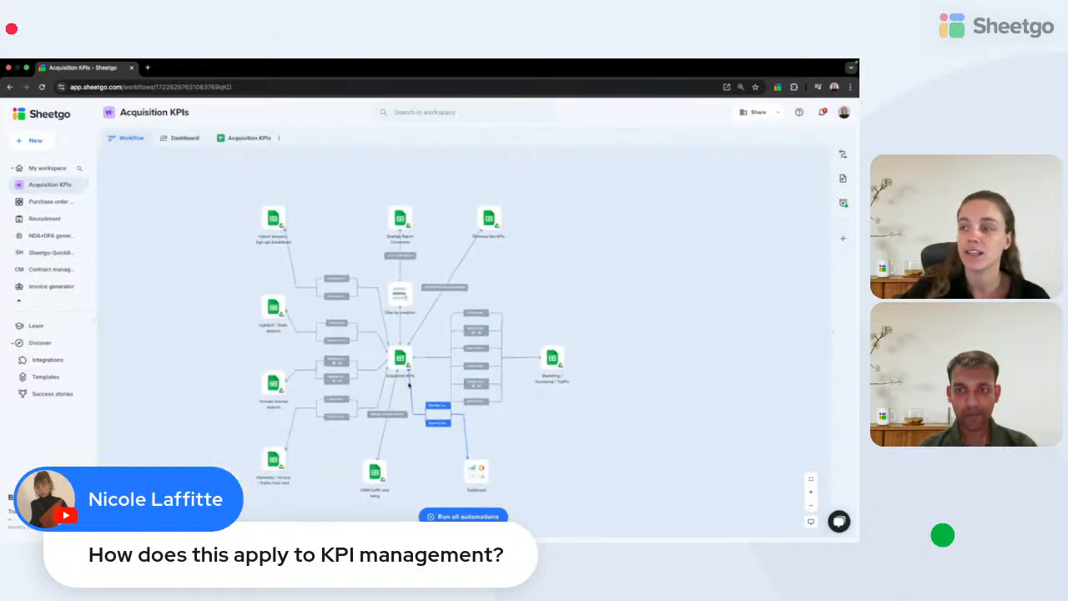